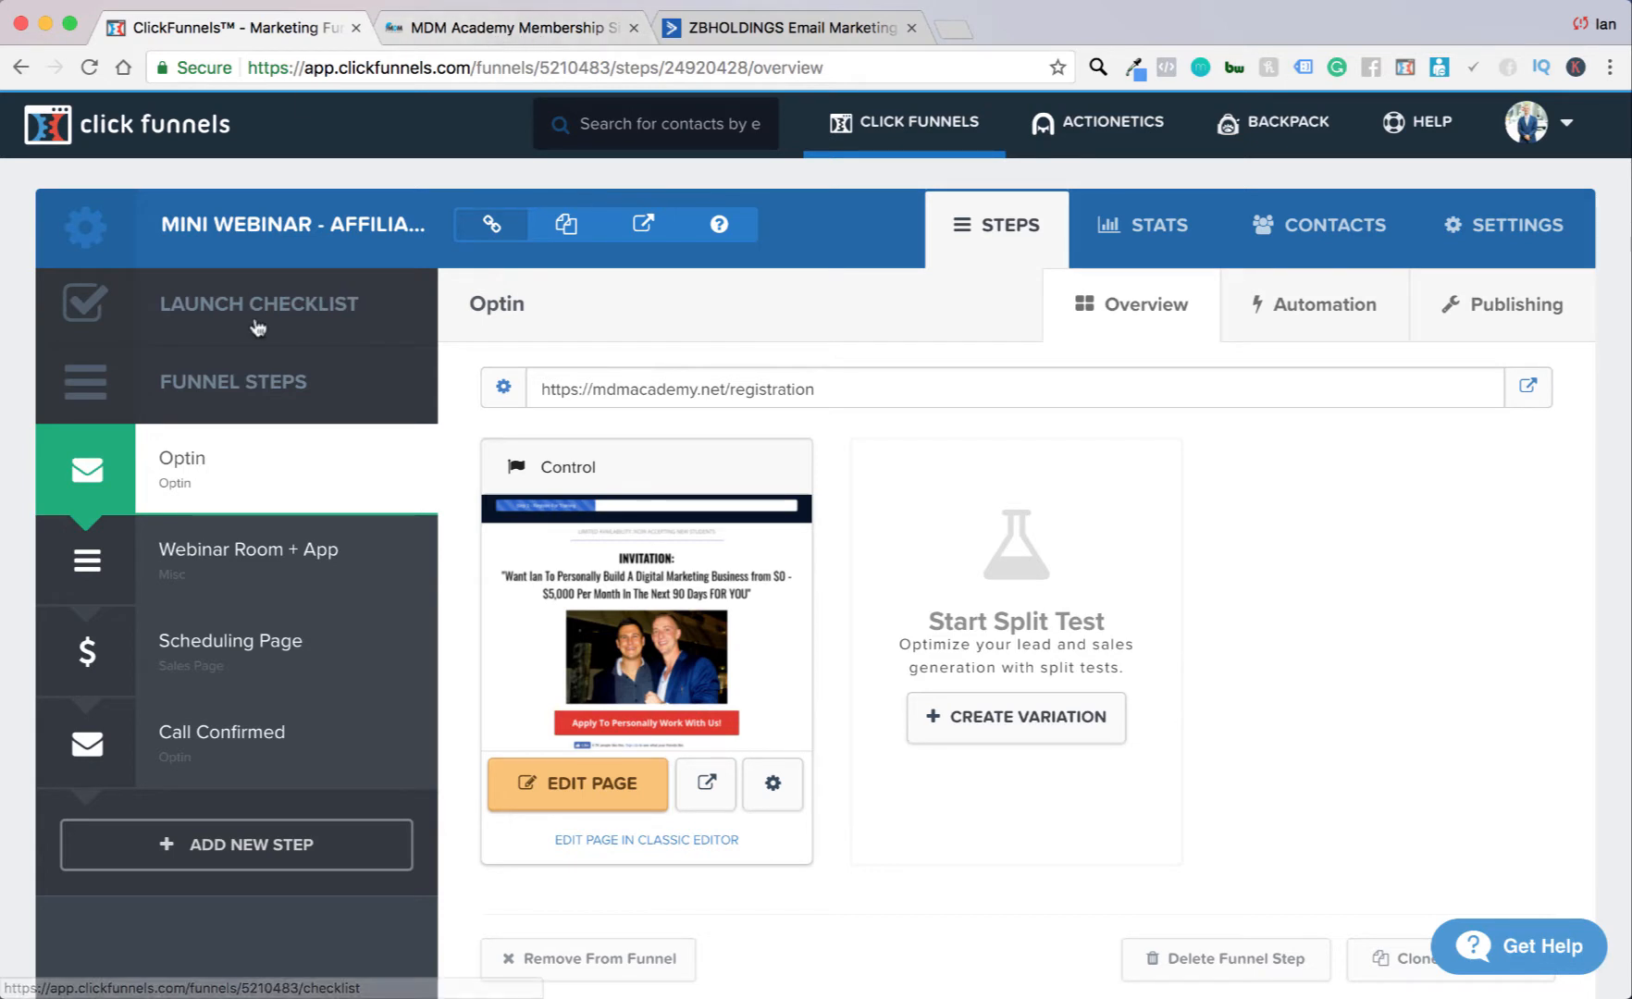
{"action": "scroll", "coordinate": [255, 321], "scroll_direction": "down", "scroll_amount": 1}
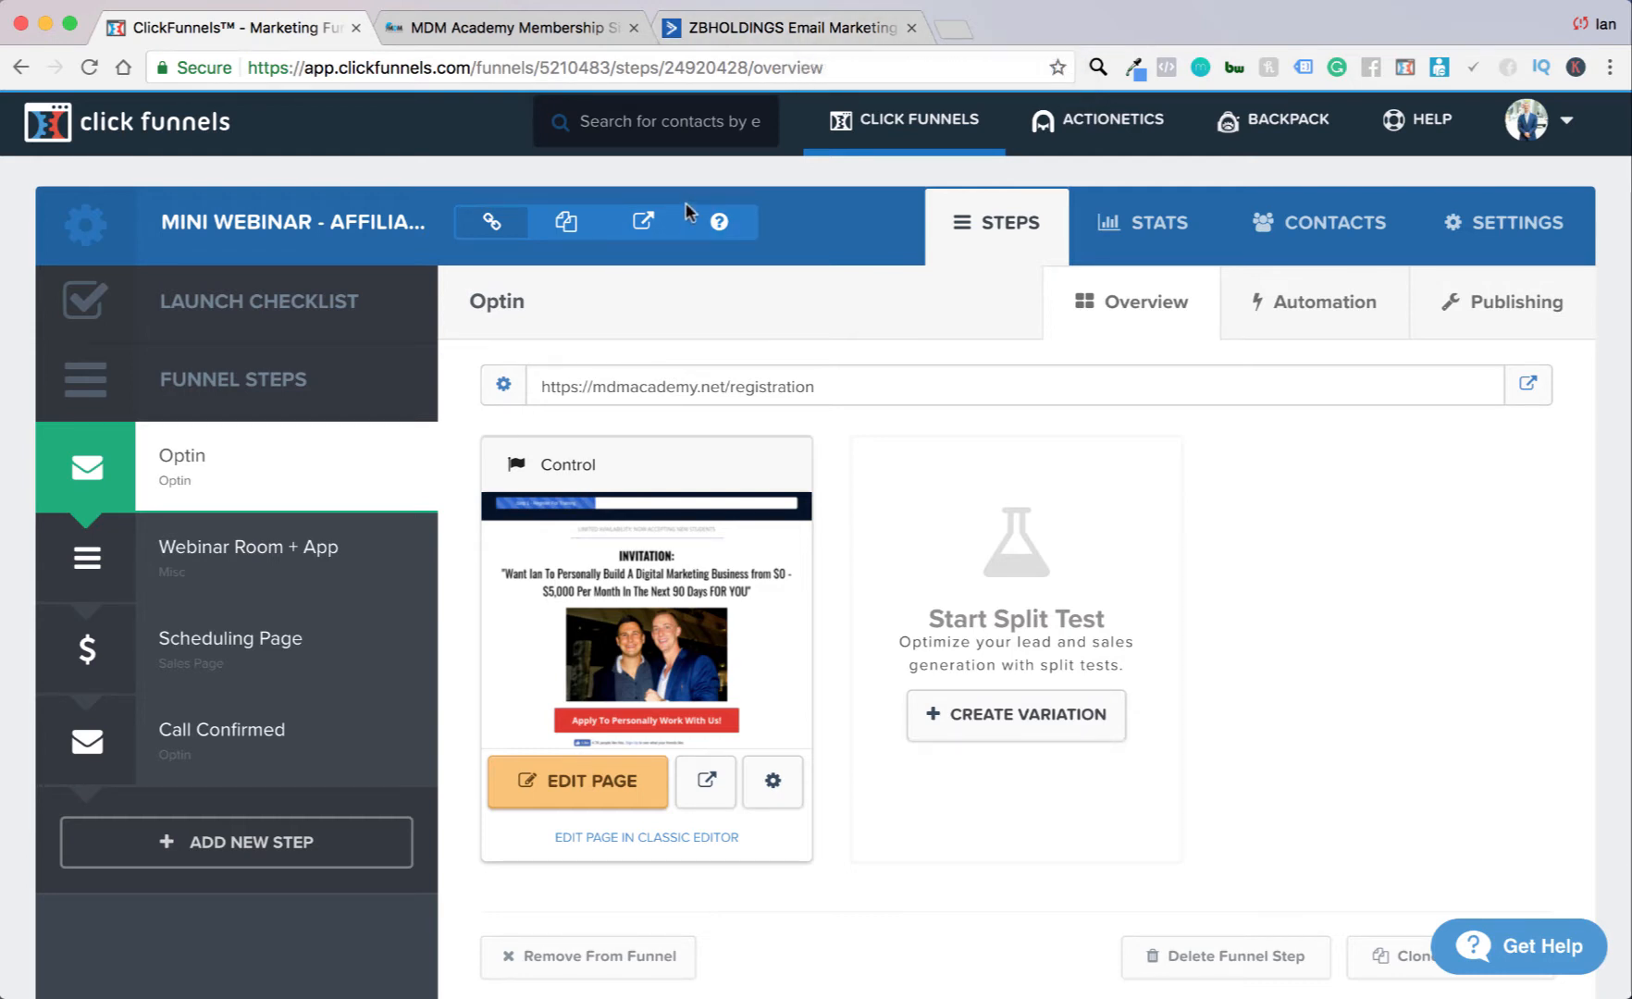
{"action": "scroll", "coordinate": [688, 214], "scroll_direction": "up", "scroll_amount": 1}
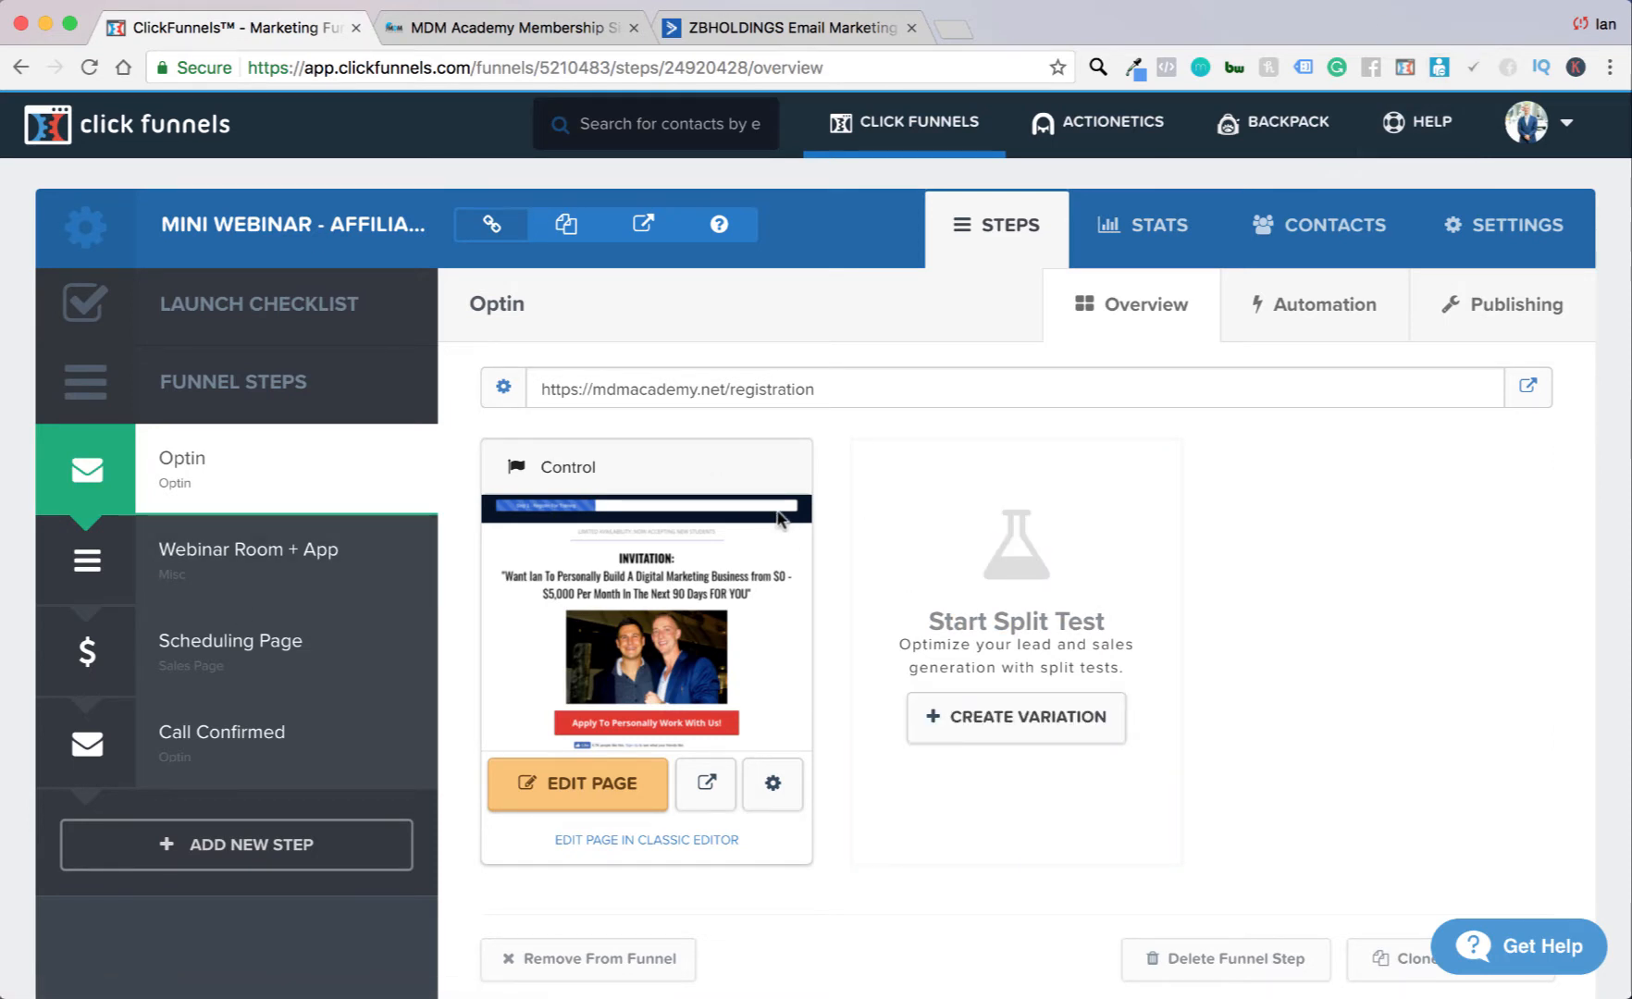
Step: Switch to the ActiveCampaign account and start a new contact list from its lists page
{"action": "left_click", "coordinate": [763, 33]}
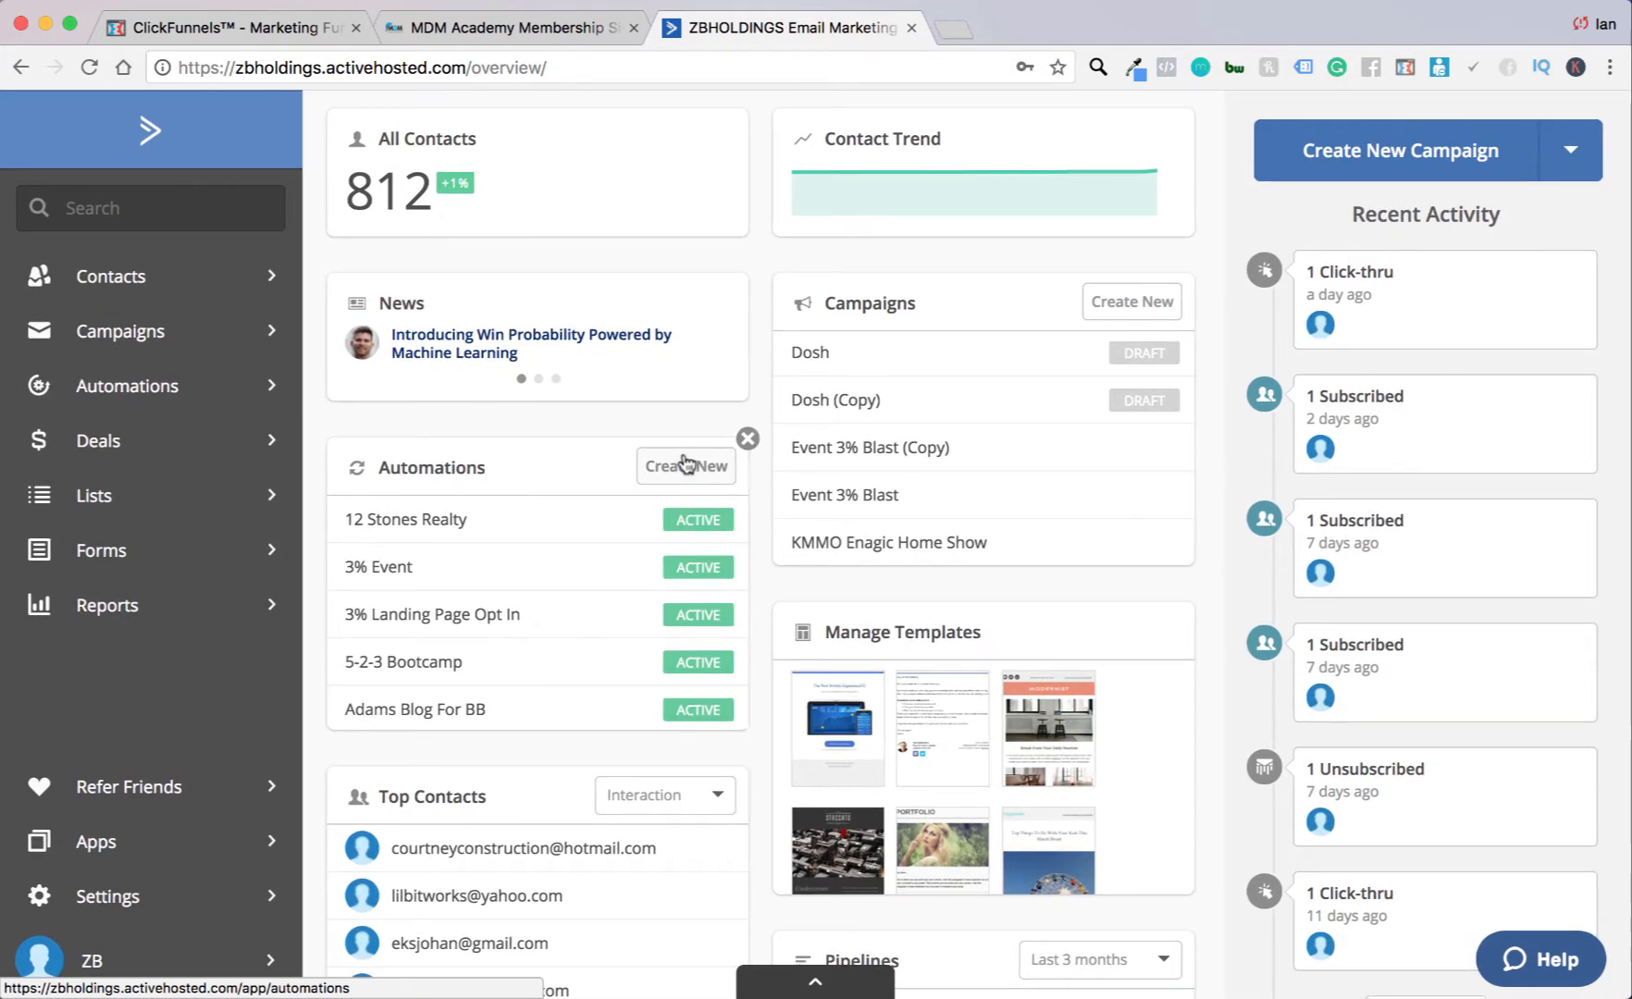
{"action": "scroll", "coordinate": [766, 386], "scroll_direction": "up", "scroll_amount": 2}
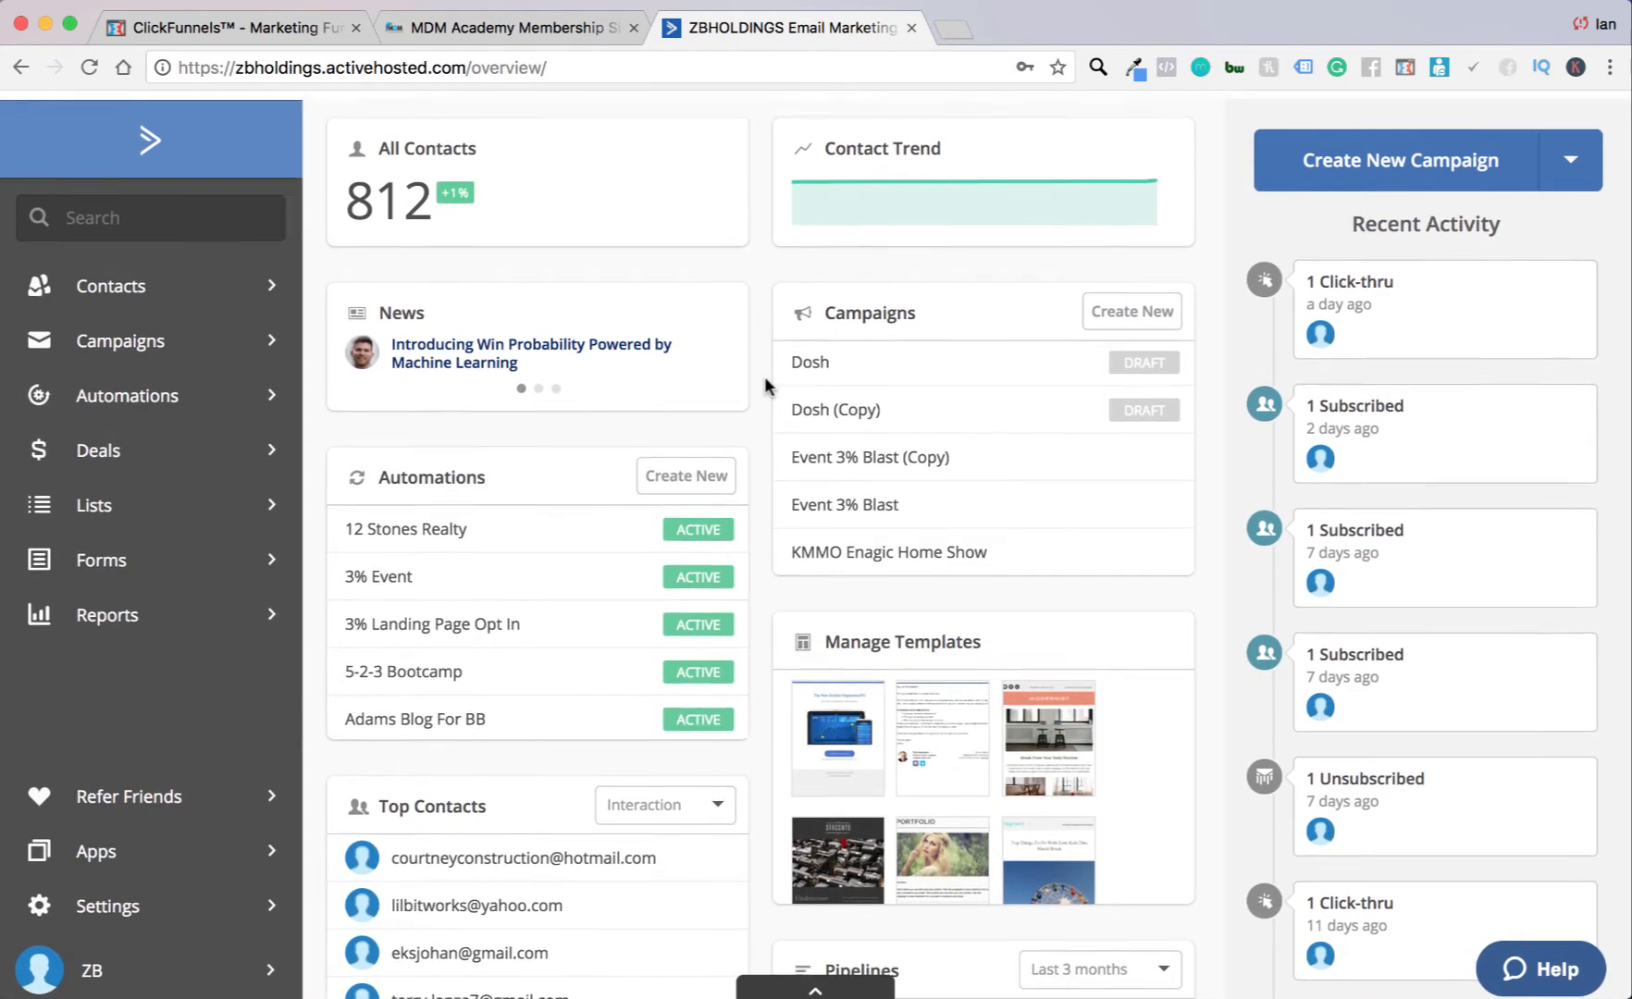
{"action": "scroll", "coordinate": [765, 386], "scroll_direction": "down", "scroll_amount": 2}
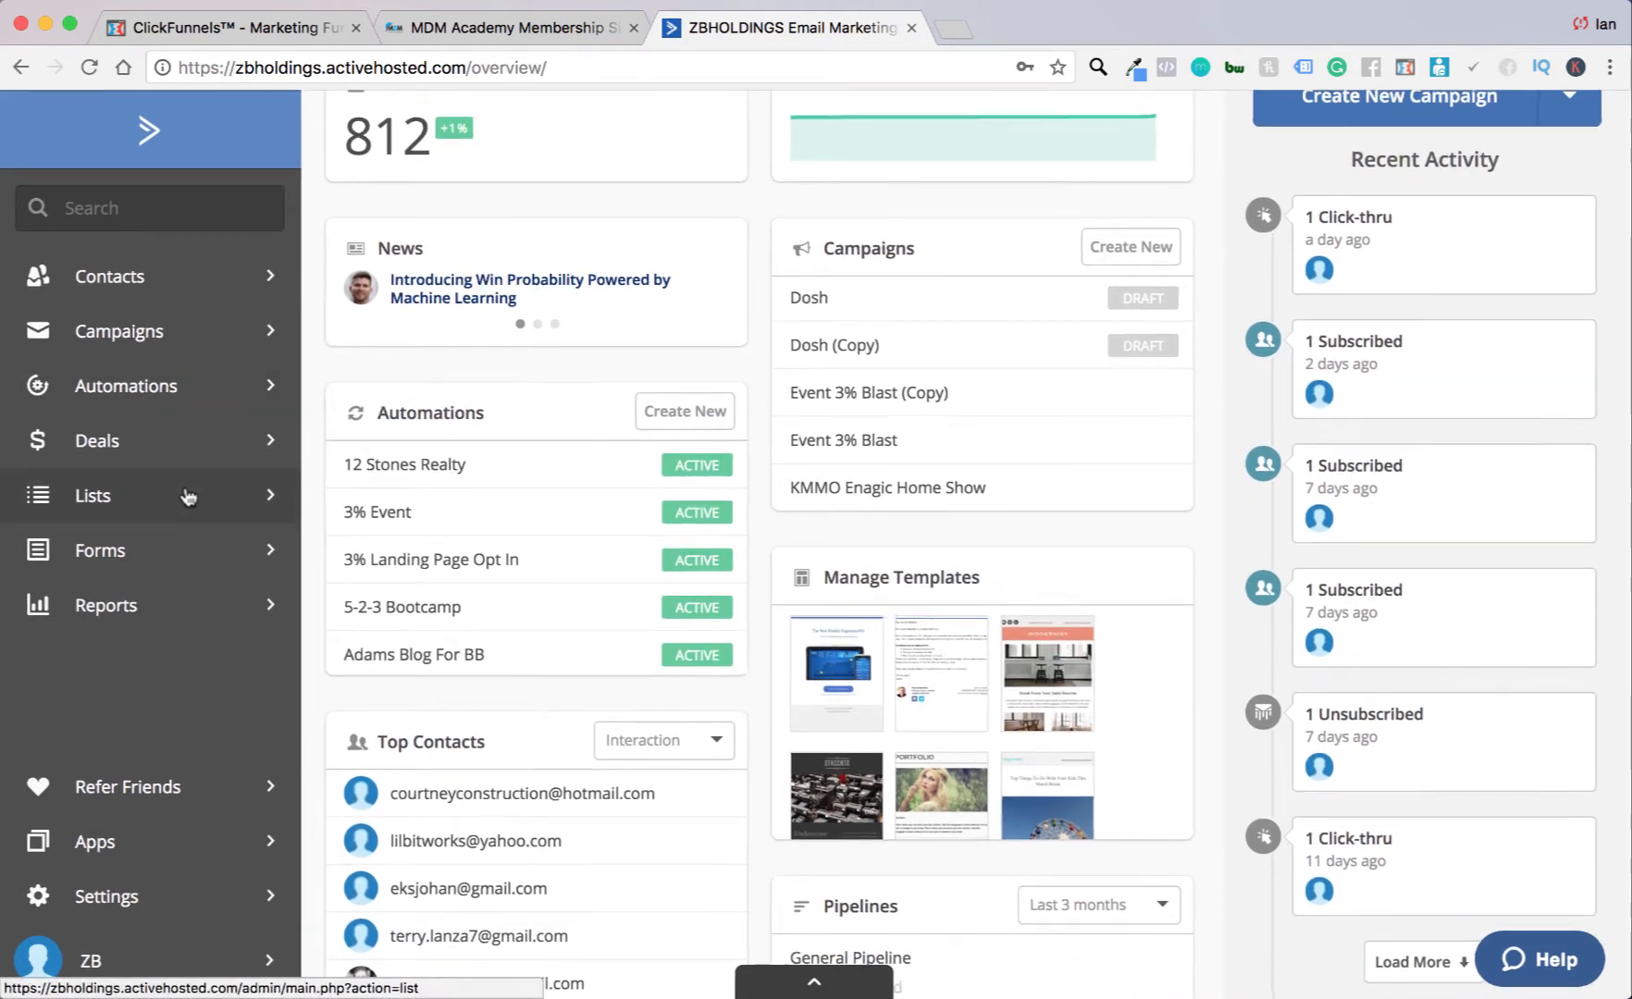
{"action": "left_click", "coordinate": [188, 497]}
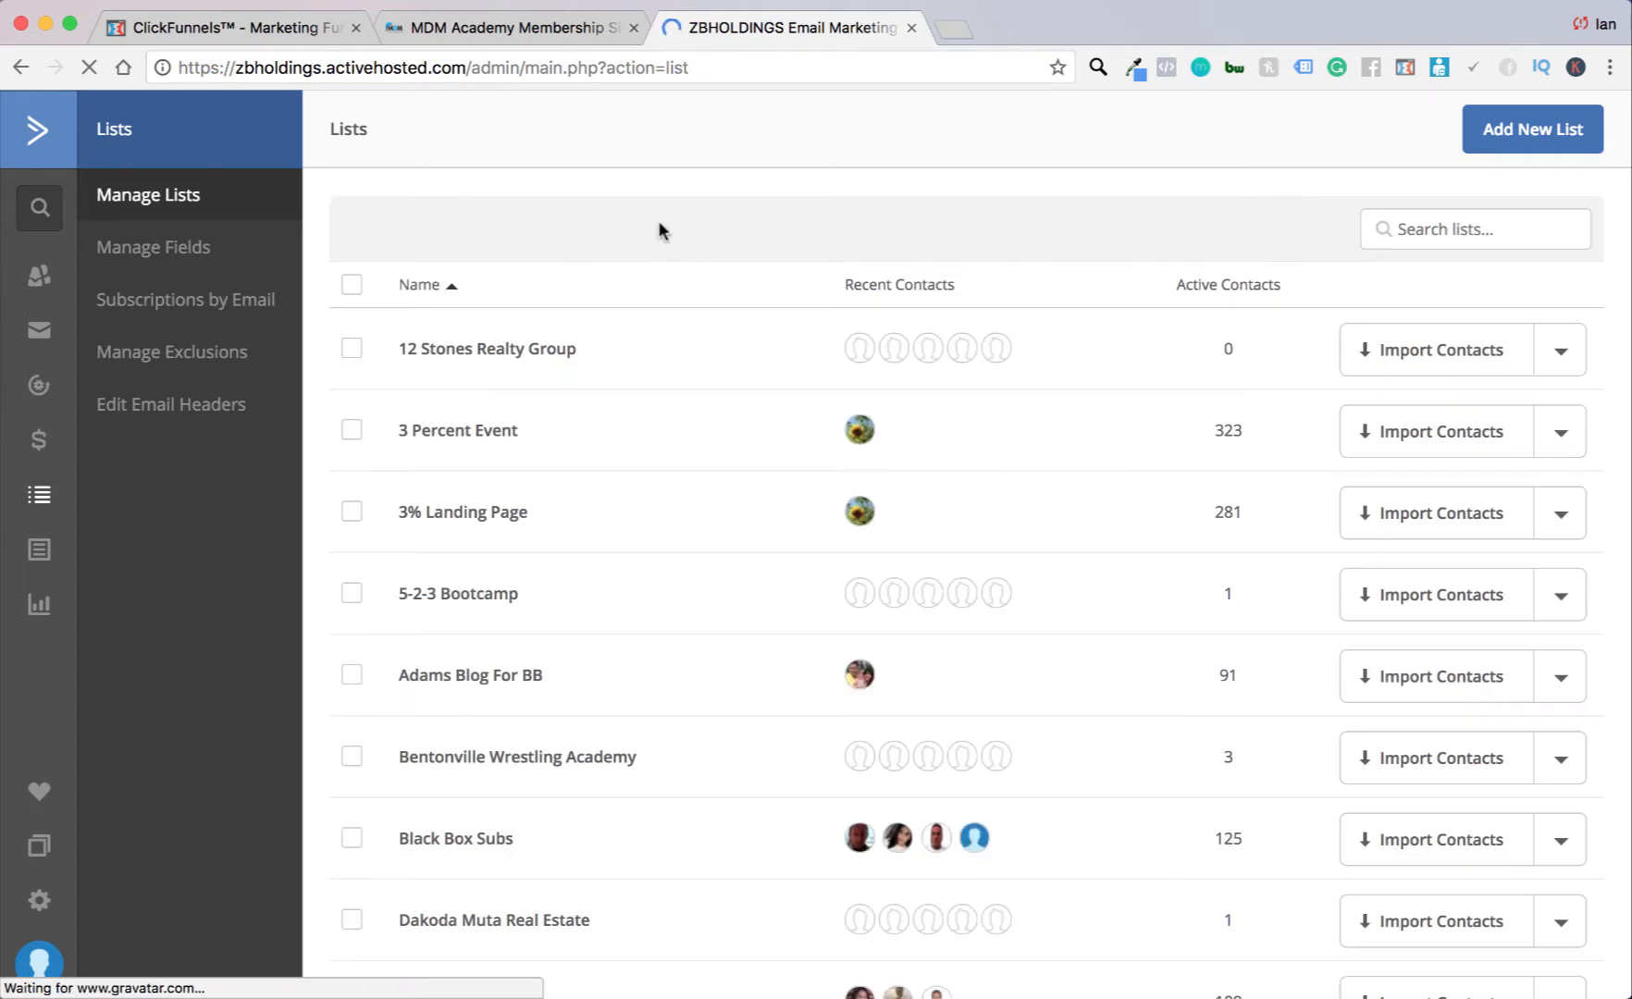
{"action": "left_click", "coordinate": [1515, 141]}
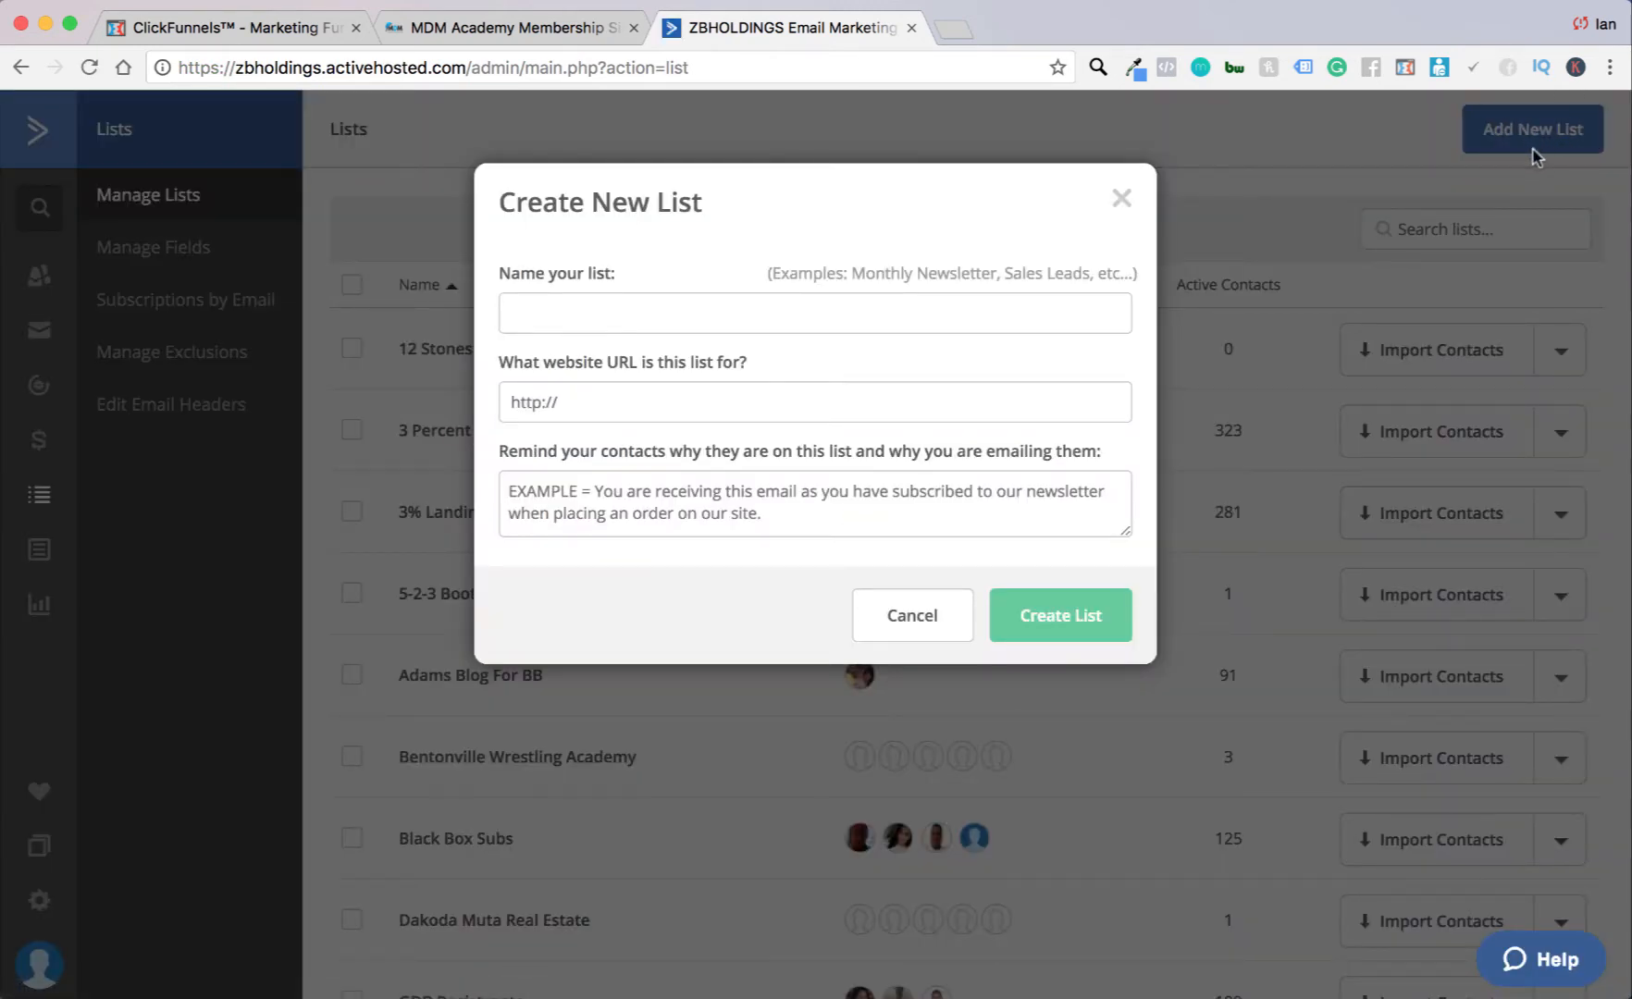
Step: Name the new list "MDM Academy Leads"
{"action": "left_click", "coordinate": [610, 317]}
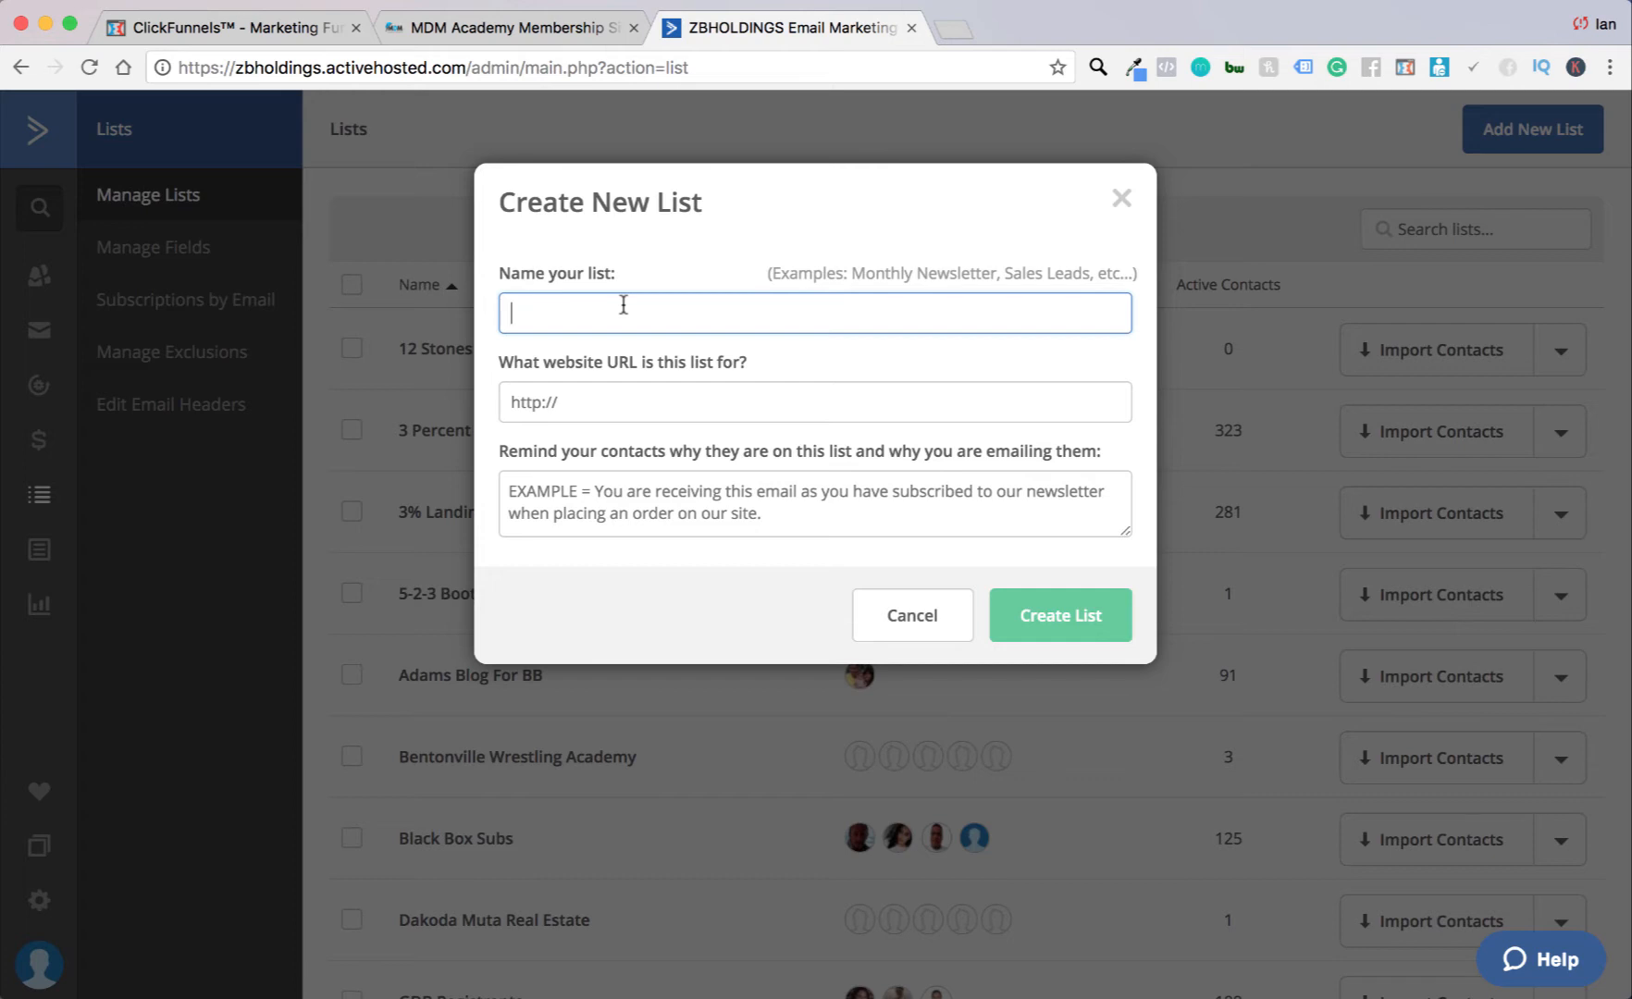
{"action": "type", "text": "MD"}
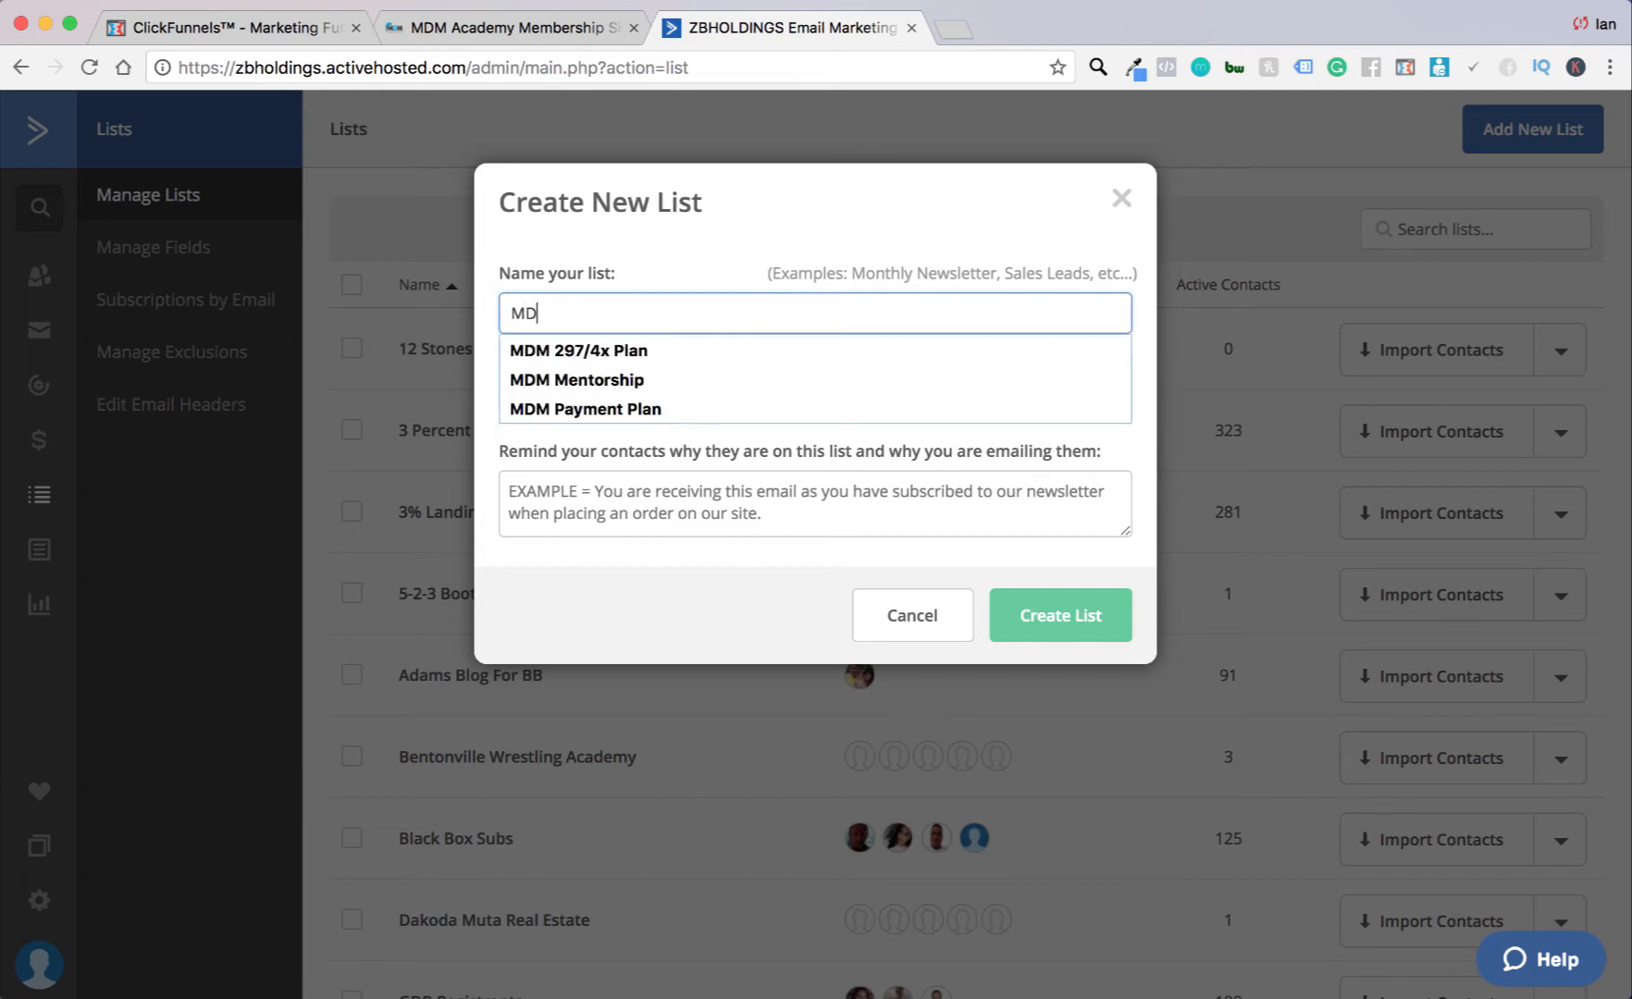
{"action": "type", "text": "M Acqdemy"}
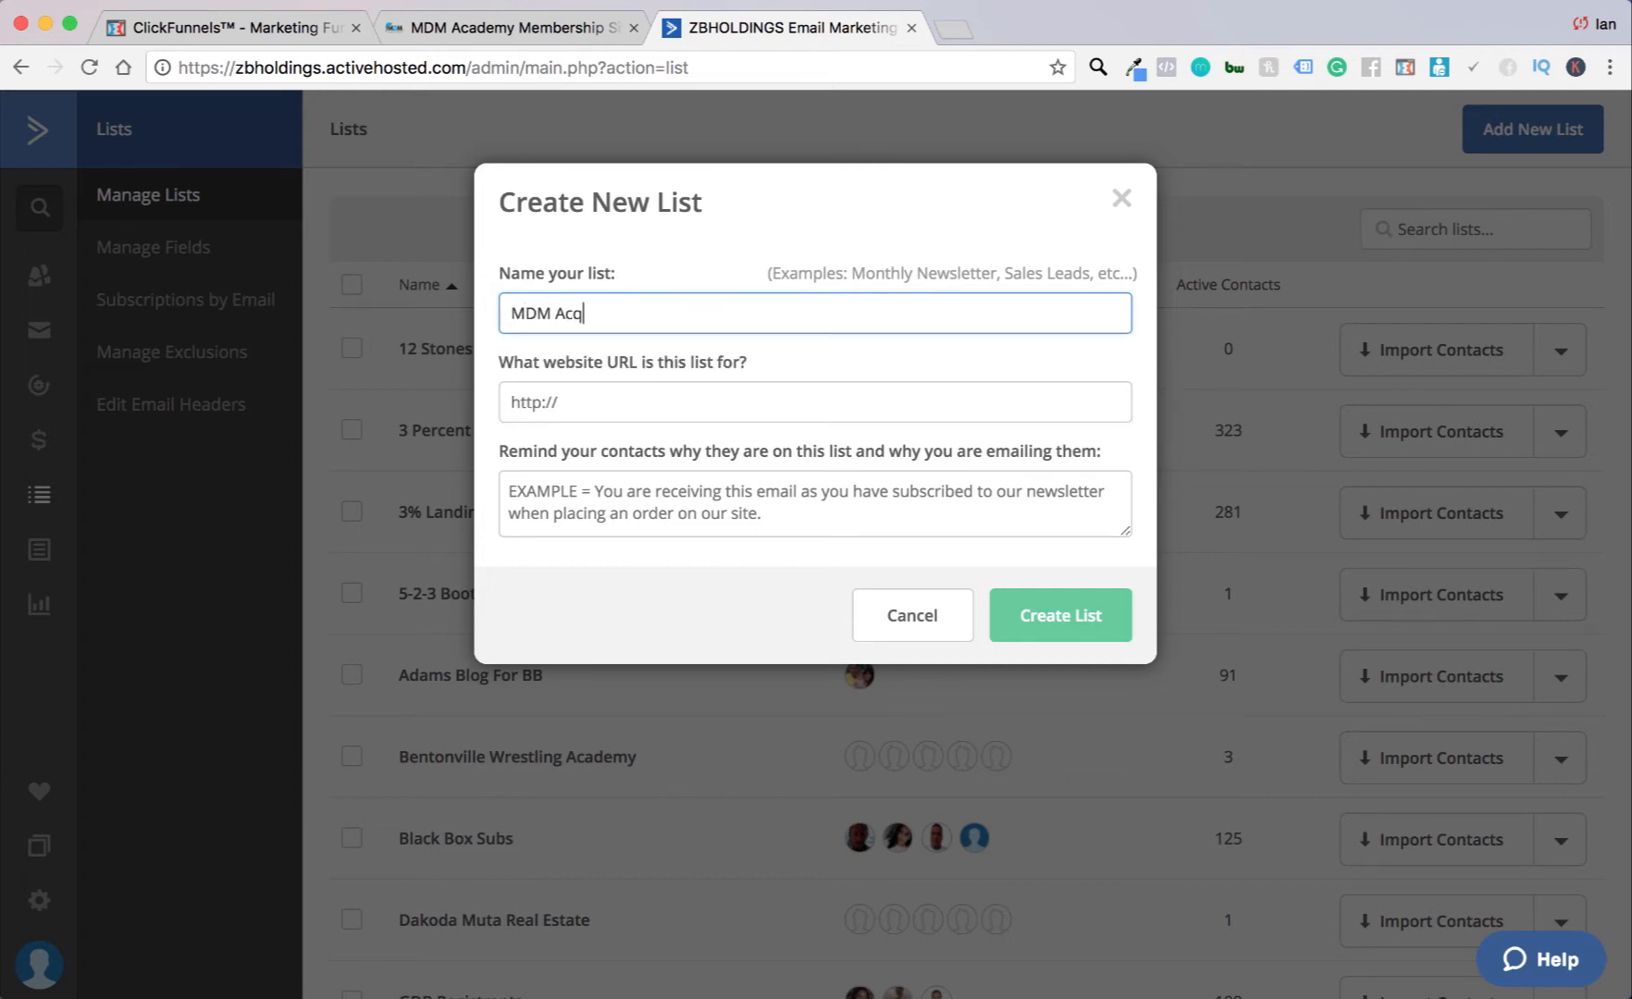
{"action": "key", "text": "BackSpace"}
{"action": "key", "text": "BackSpace"}
{"action": "type", "text": "ademy Optins"}
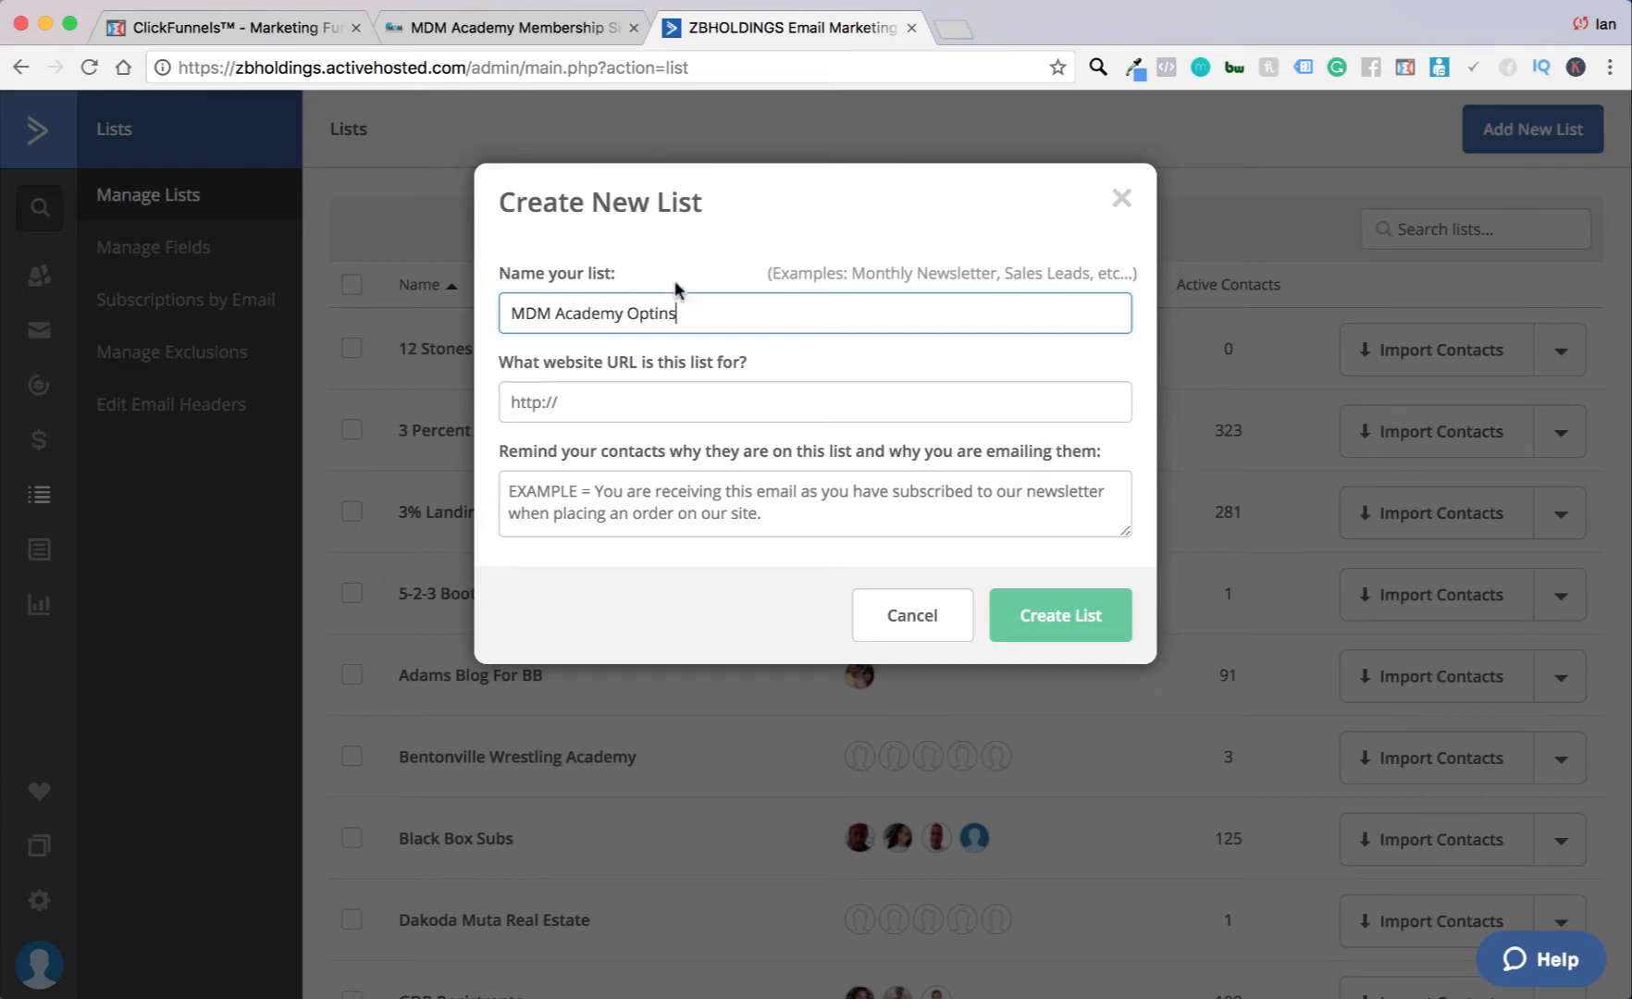
{"action": "left_click_drag", "start_coordinate": [676, 313], "coordinate": [622, 318]}
{"action": "key", "text": "BackSpace"}
{"action": "left_click", "coordinate": [717, 398]}
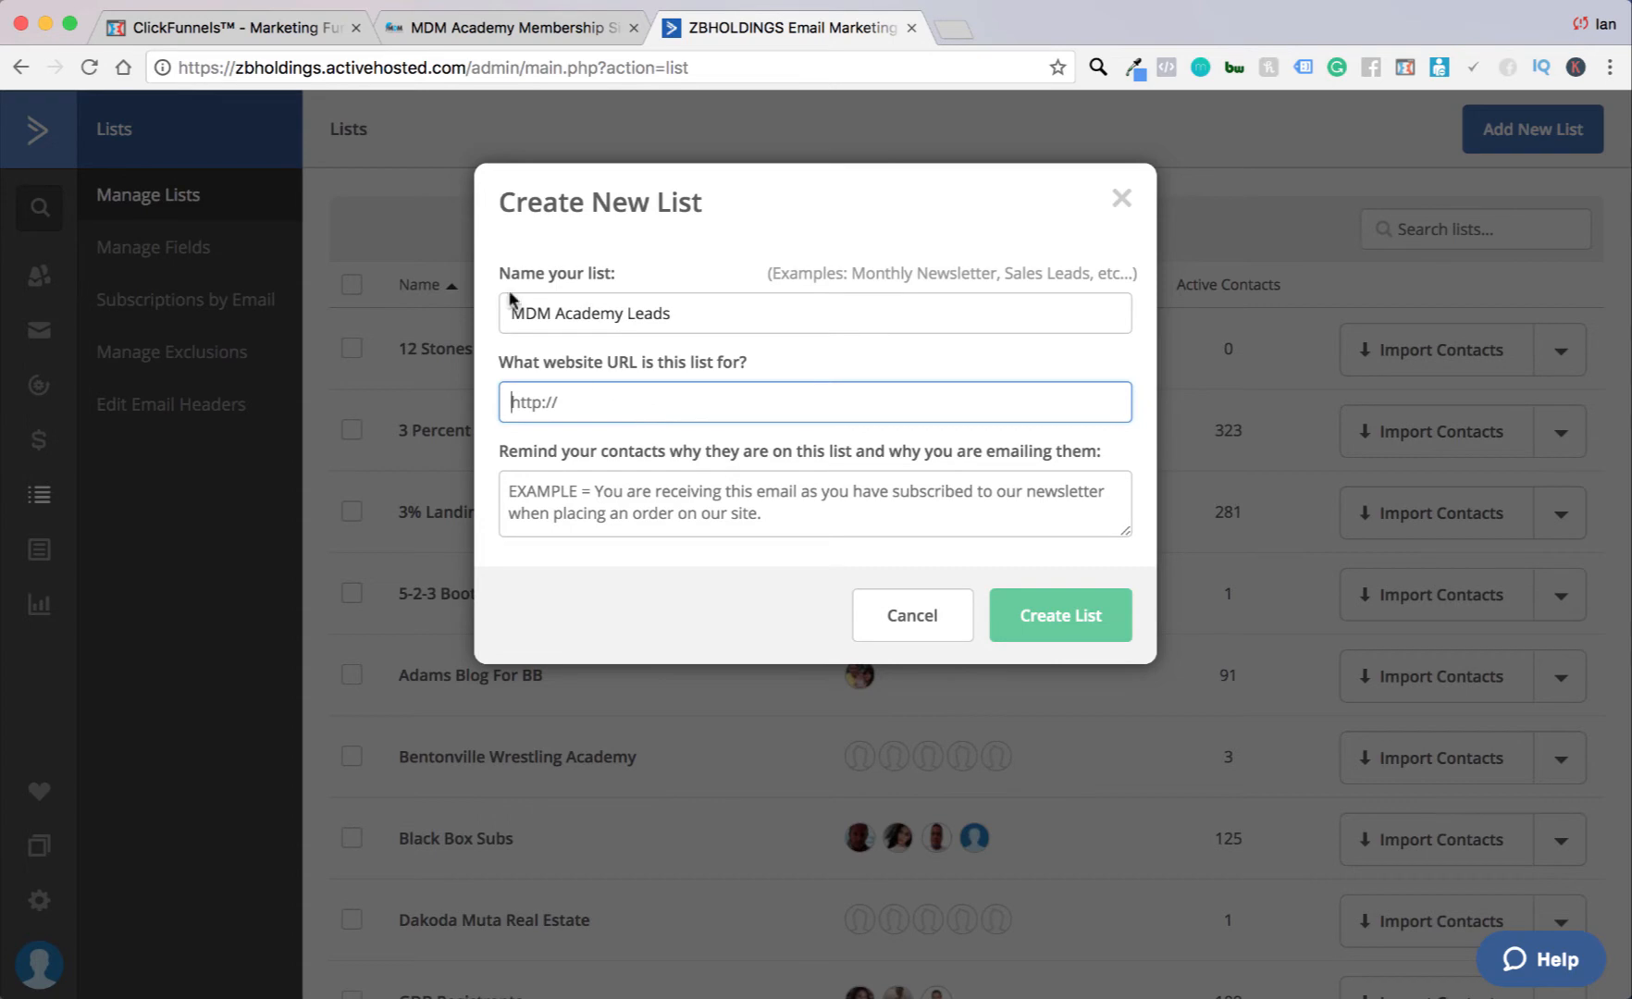
{"action": "left_click", "coordinate": [219, 33]}
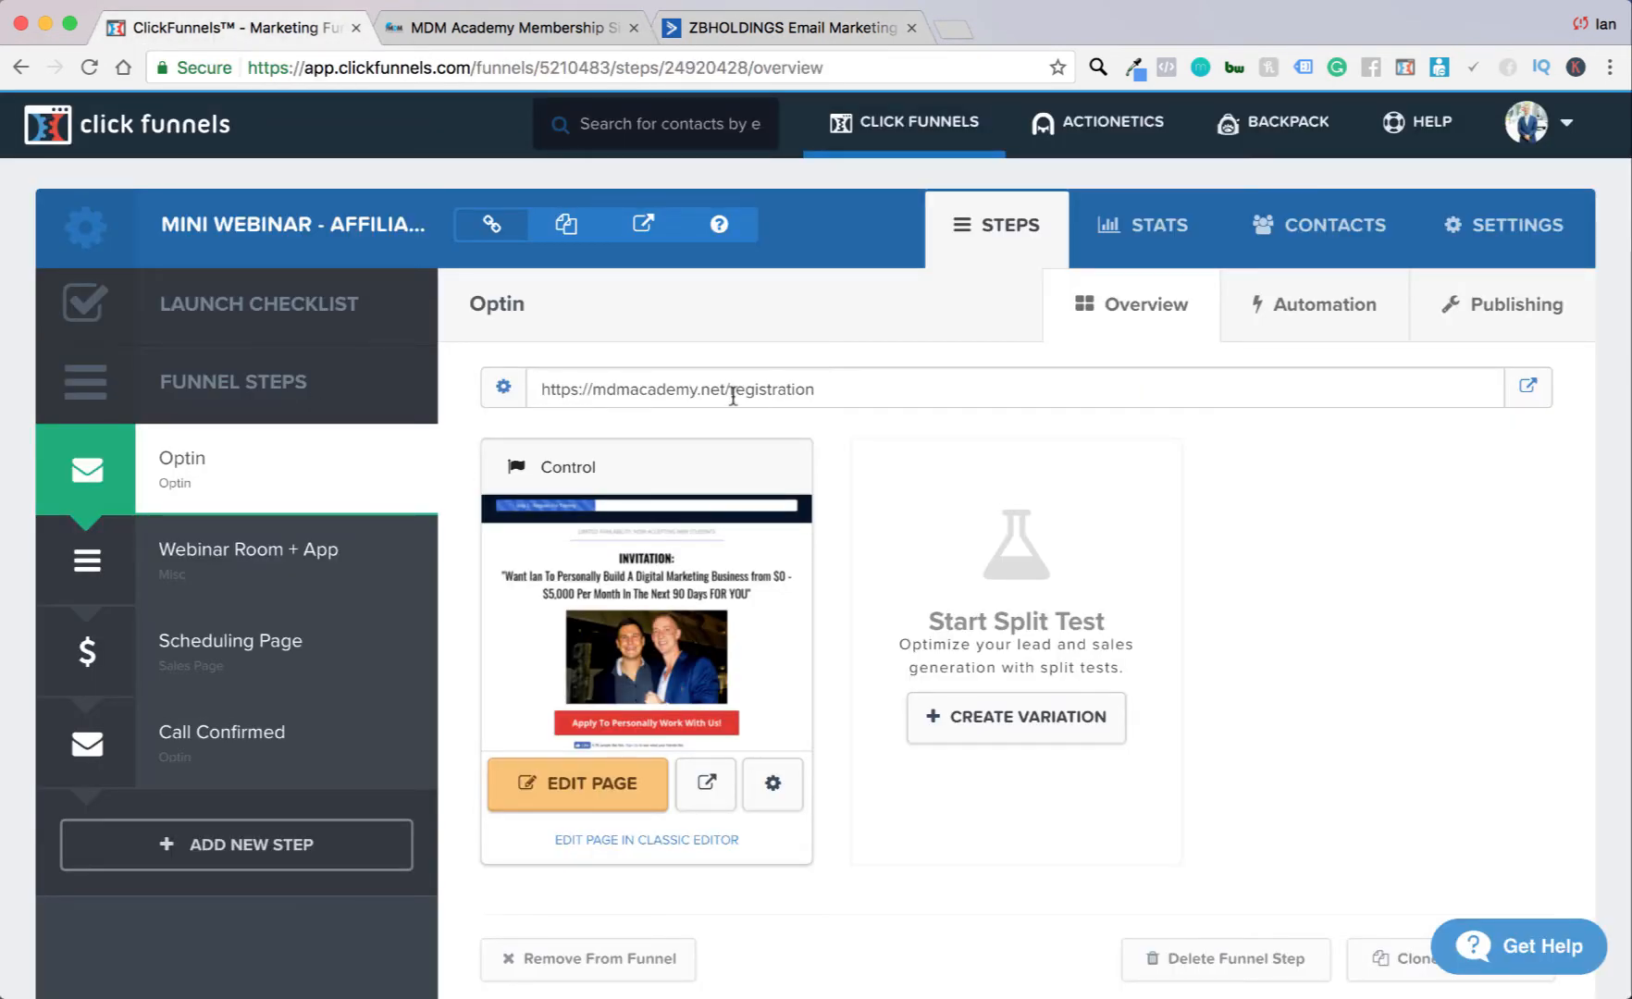
{"action": "left_click", "coordinate": [546, 387]}
{"action": "key", "text": "super+c"}
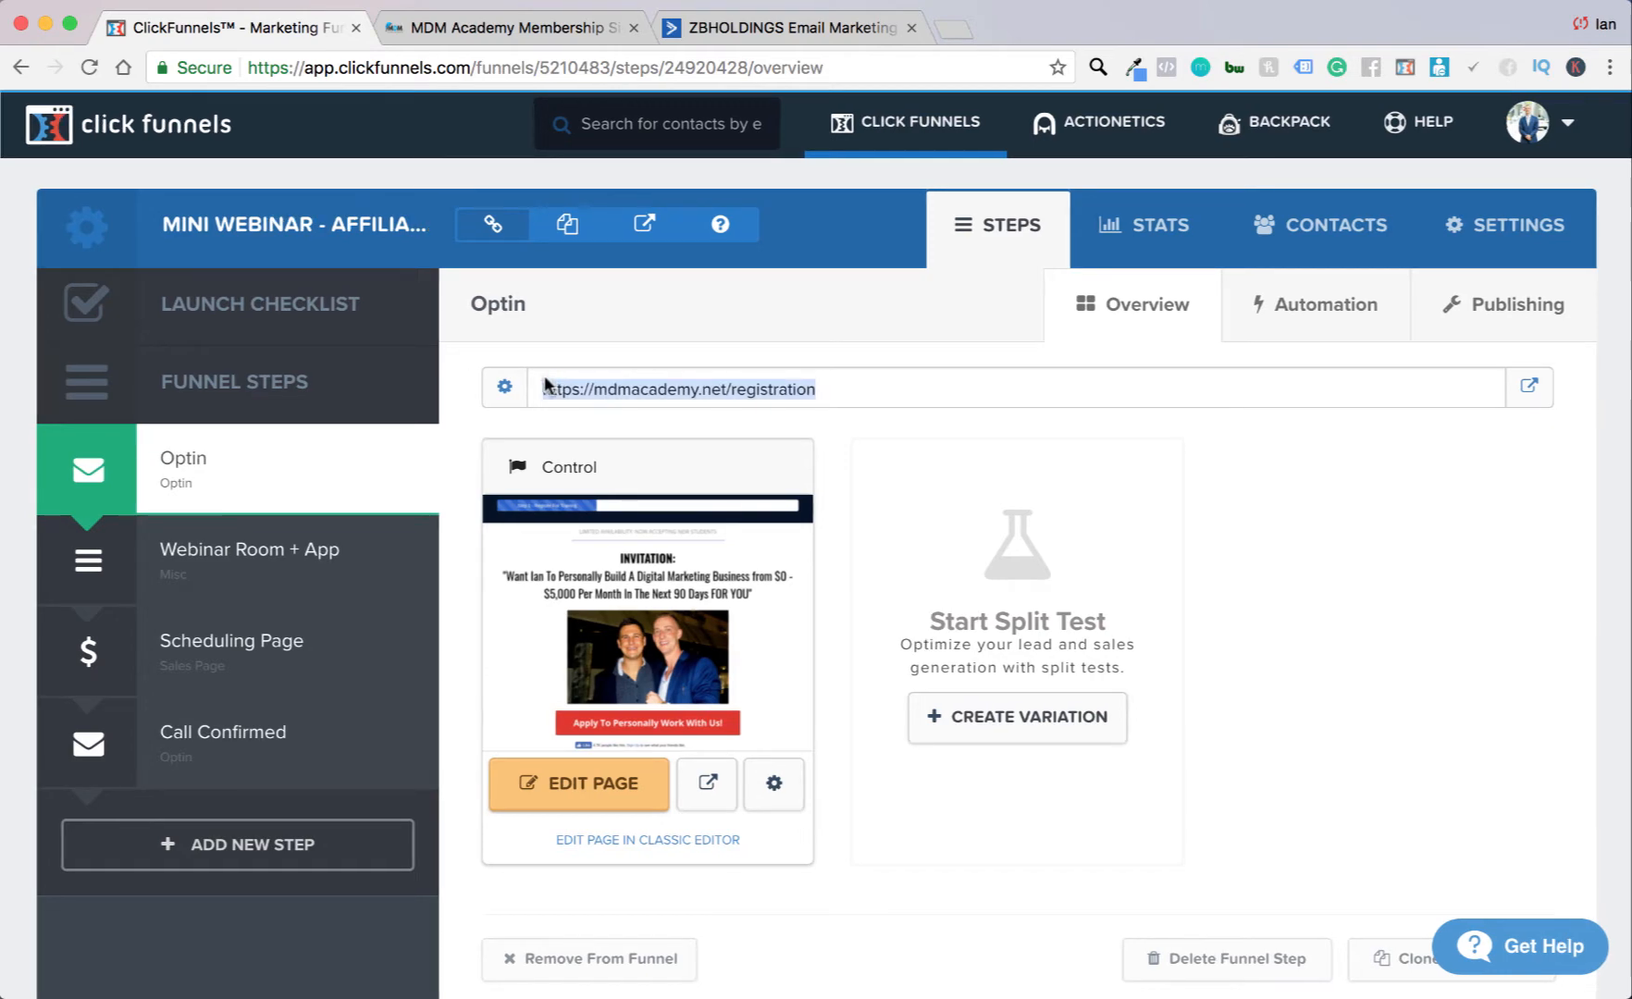
{"action": "left_click", "coordinate": [603, 33]}
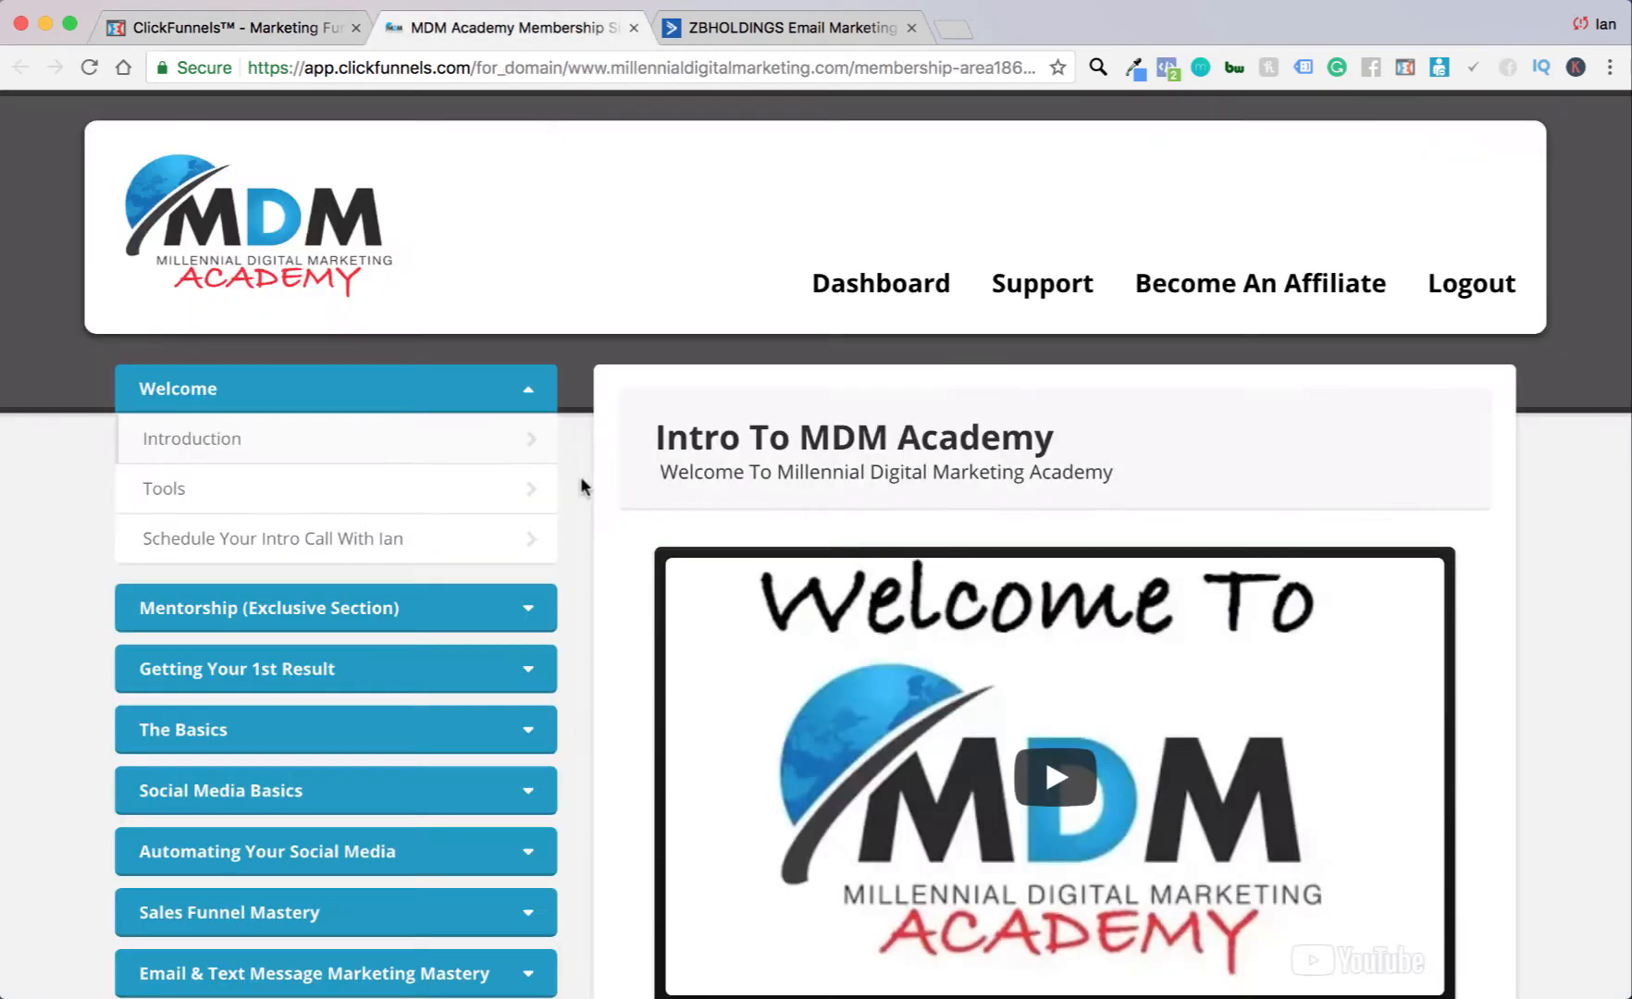
{"action": "left_click", "coordinate": [758, 32]}
{"action": "key", "text": "super+v"}
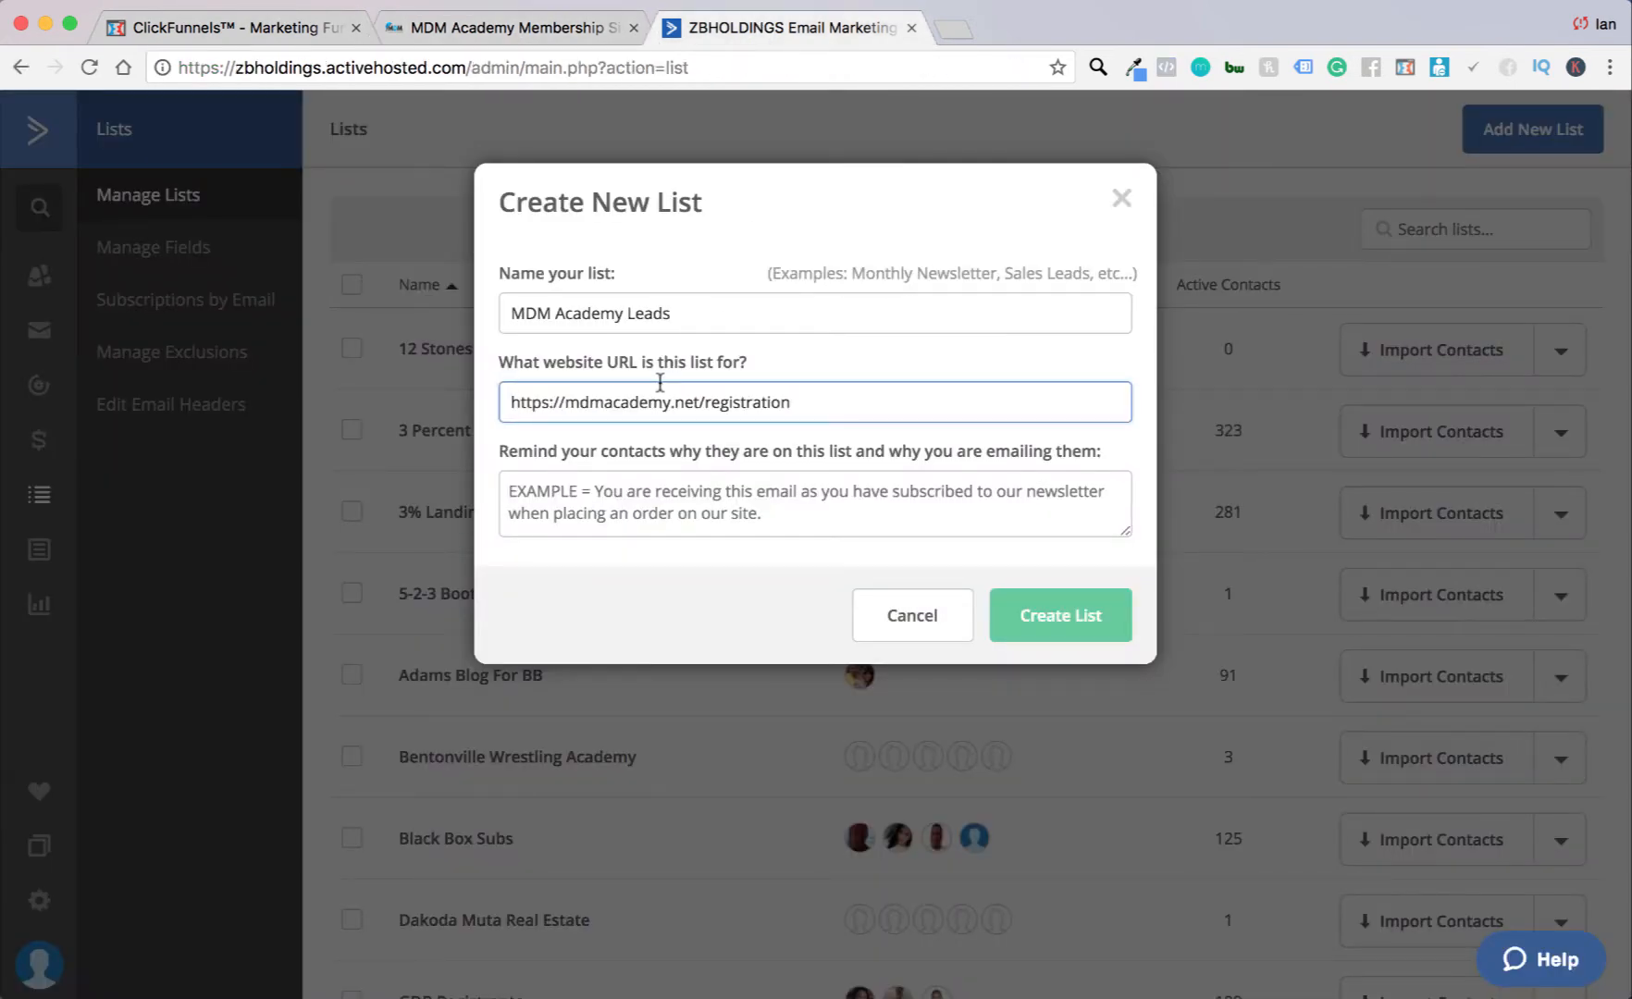
Step: Begin the list's contact reminder with "You are receiving this email because you have opted in to learn", using the suggested spelling of "receiving"
{"action": "left_click", "coordinate": [705, 504]}
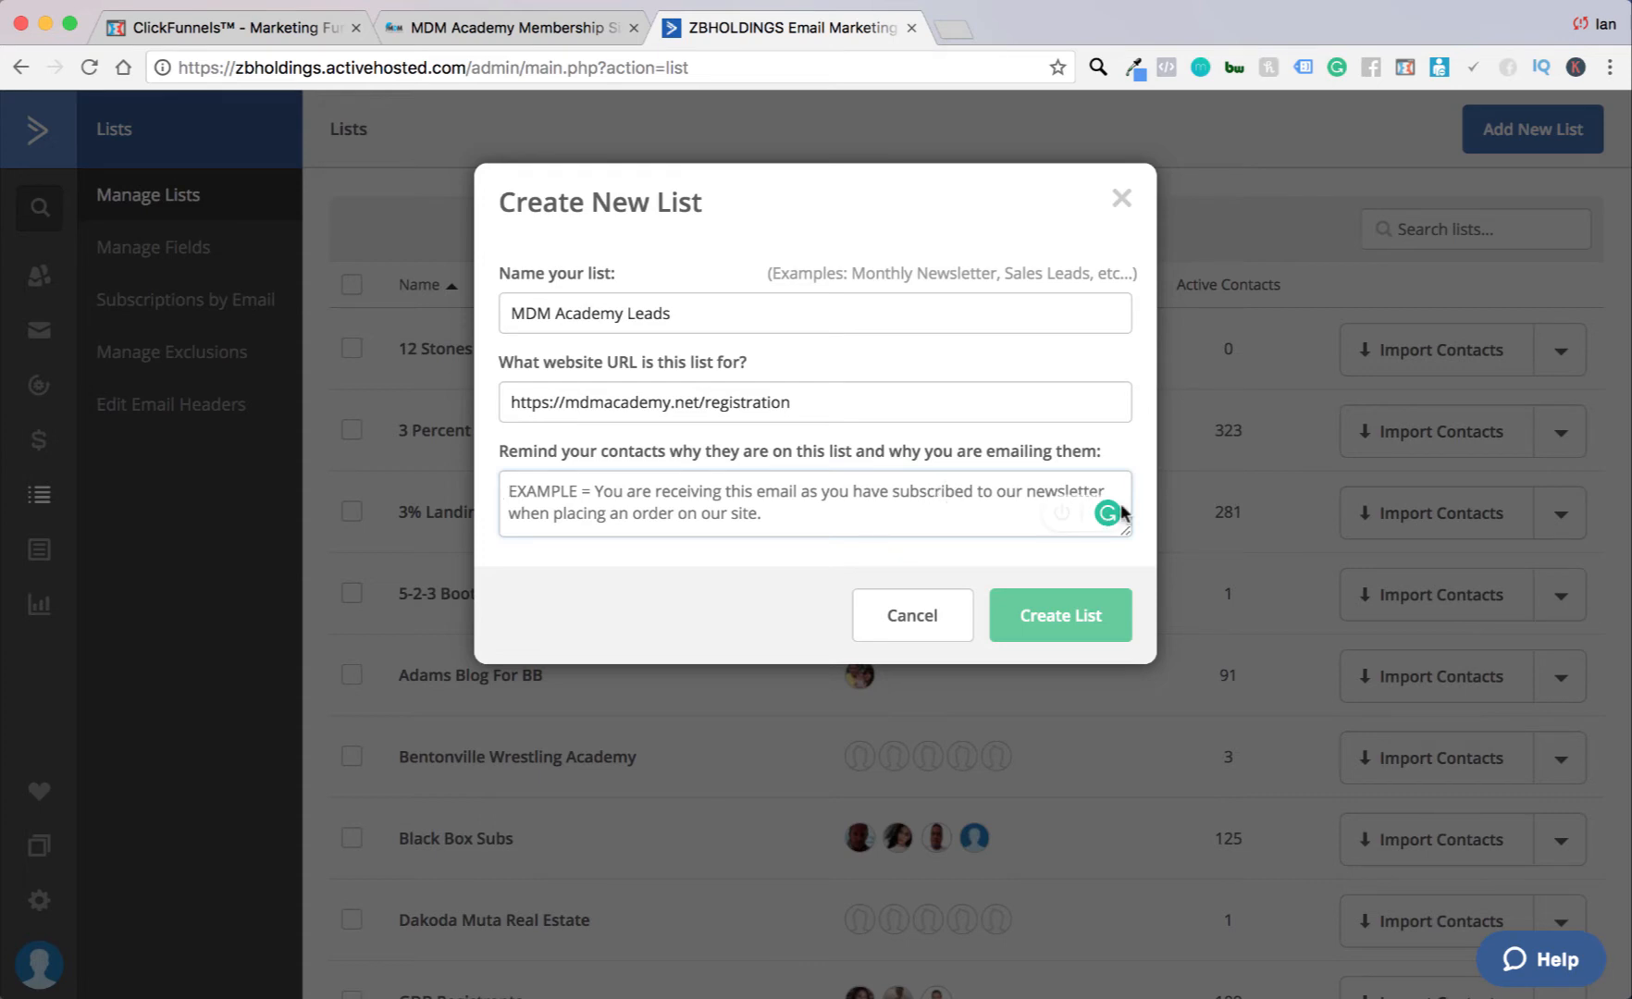
{"action": "type", "text": "You"}
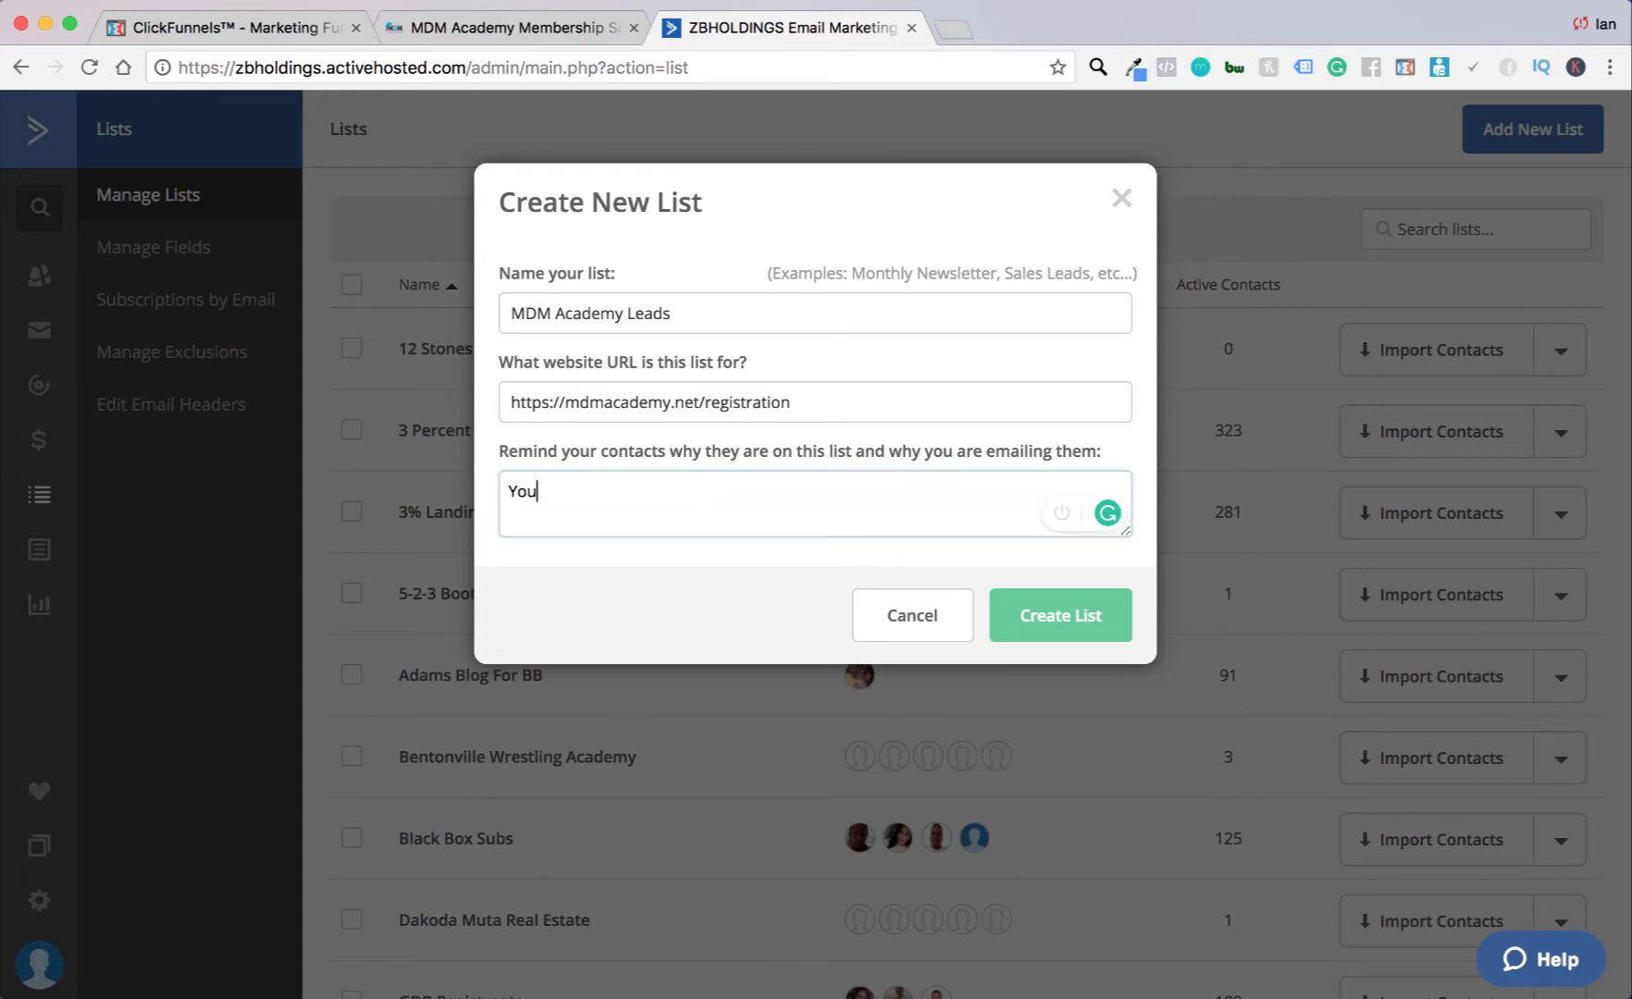
{"action": "type", "text": " are recievcing thi"}
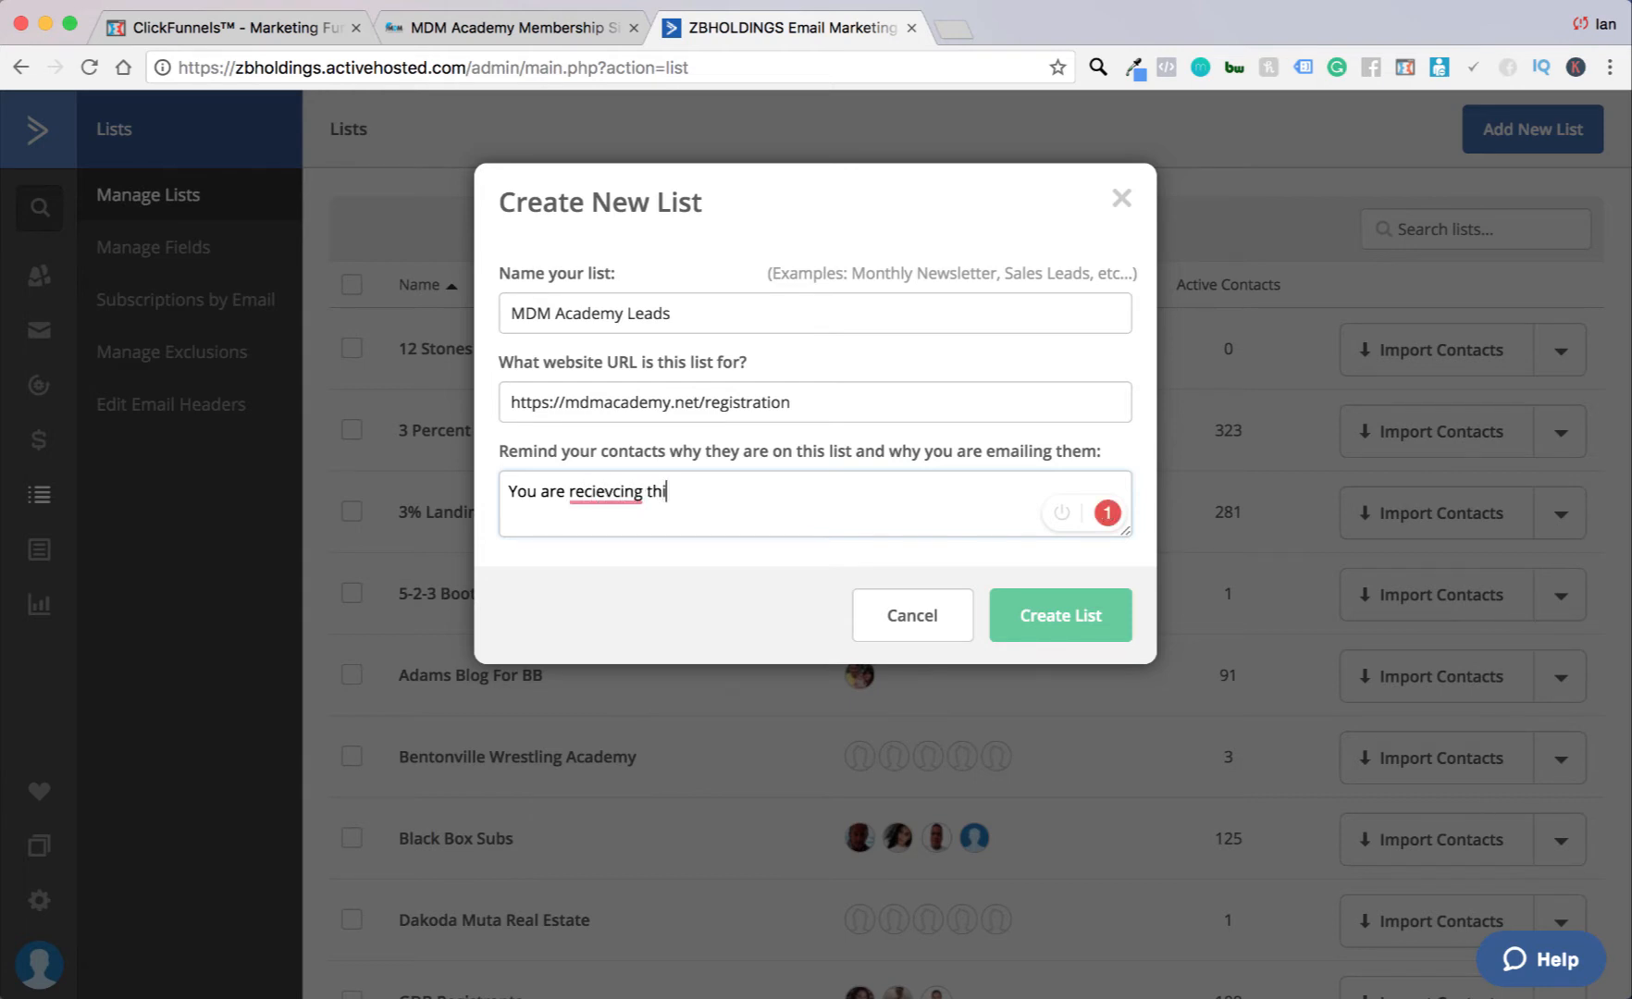
{"action": "type", "text": "s email because you have opt"}
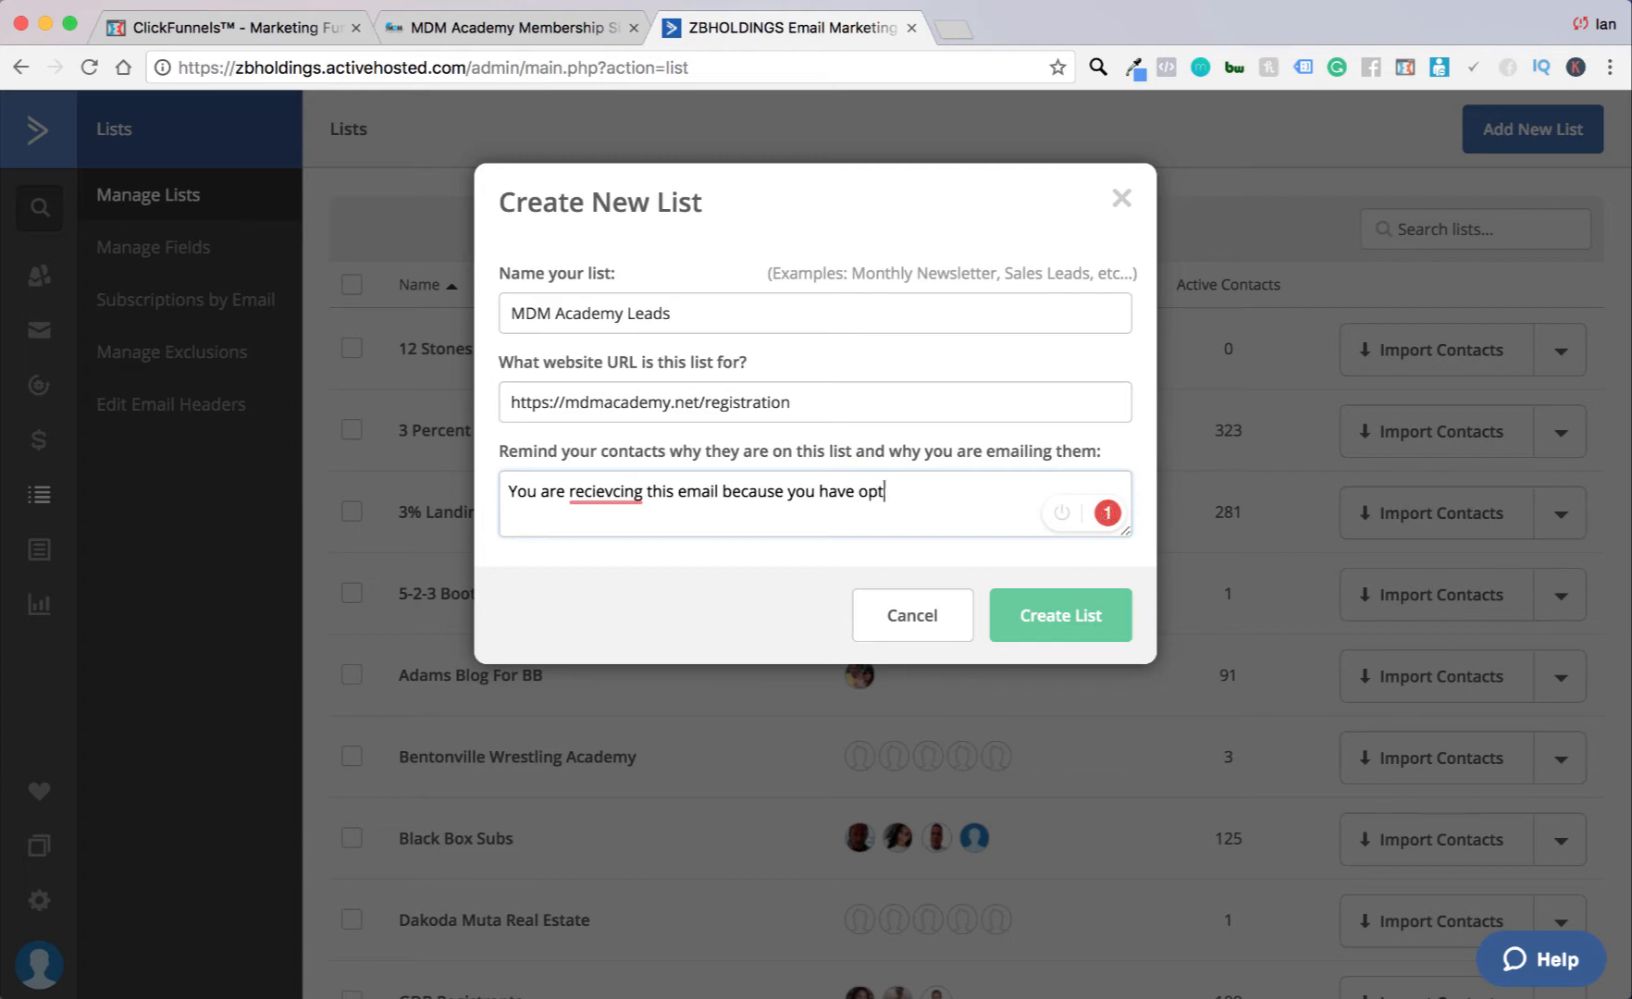
{"action": "type", "text": "ed in to learn"}
{"action": "double_click", "coordinate": [606, 491]}
{"action": "right_click", "coordinate": [612, 490]}
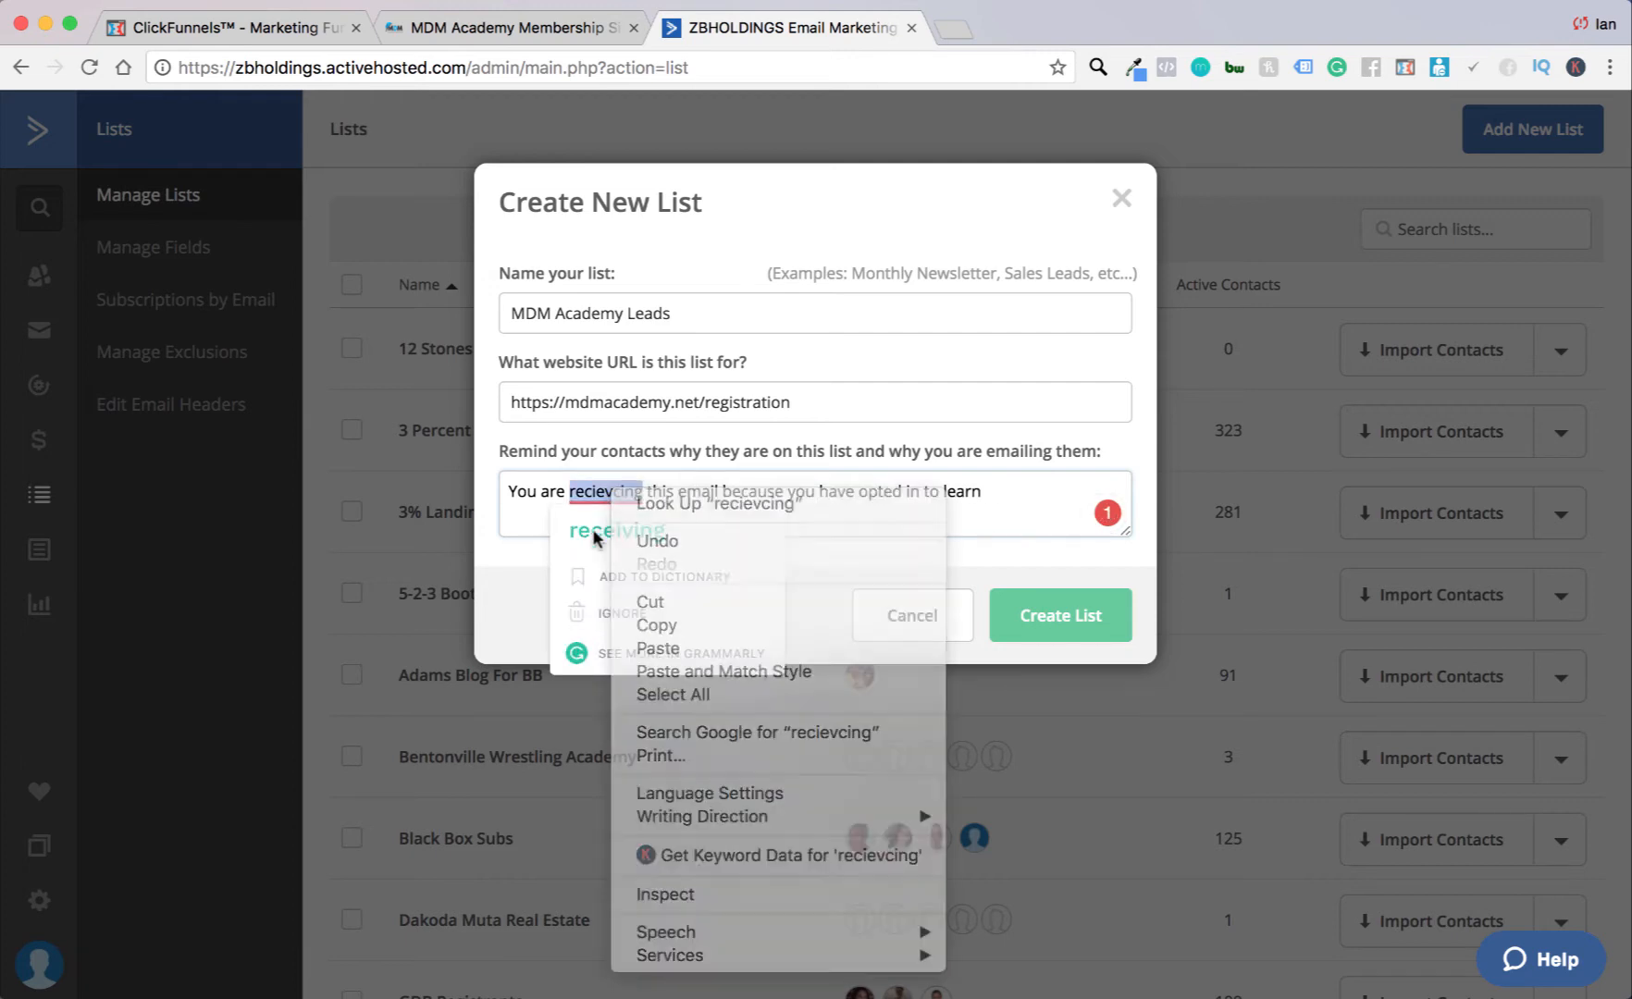
{"action": "left_click", "coordinate": [594, 531]}
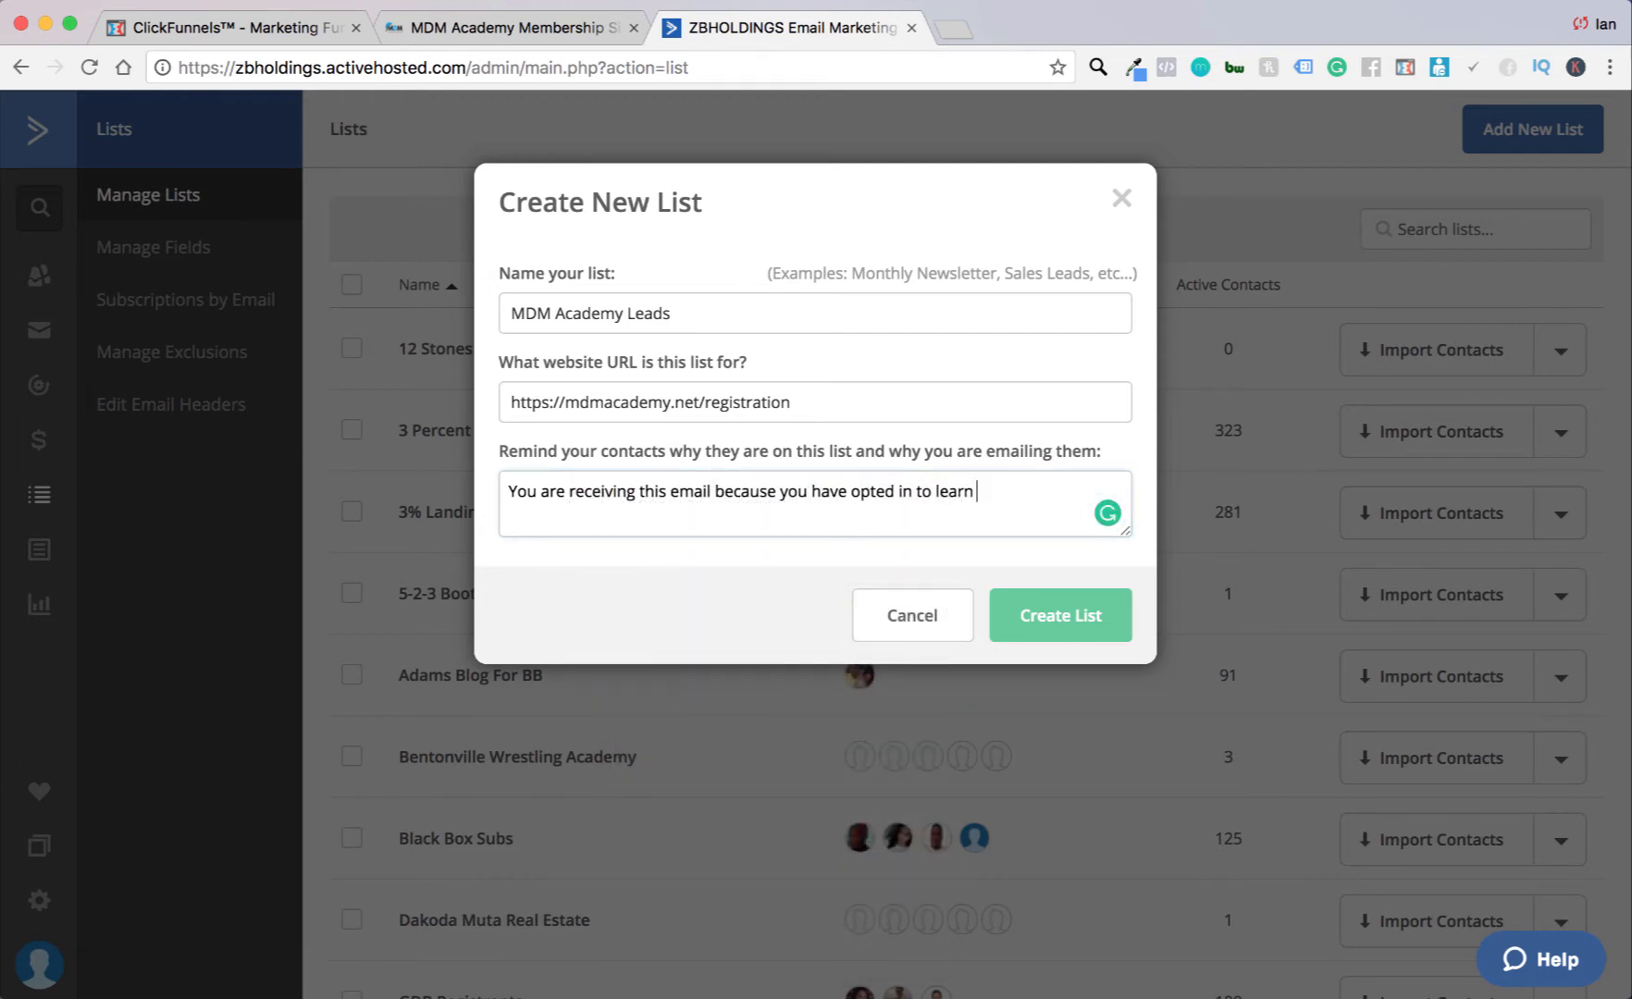
Step: Complete the contact reminder with "how to start your first online business." and create the list
{"action": "type", "text": "mo"}
{"action": "key", "text": "BackSpace"}
{"action": "key", "text": "BackSpace"}
{"action": "key", "text": "BackSpace"}
{"action": "type", "text": "how to start your first on"}
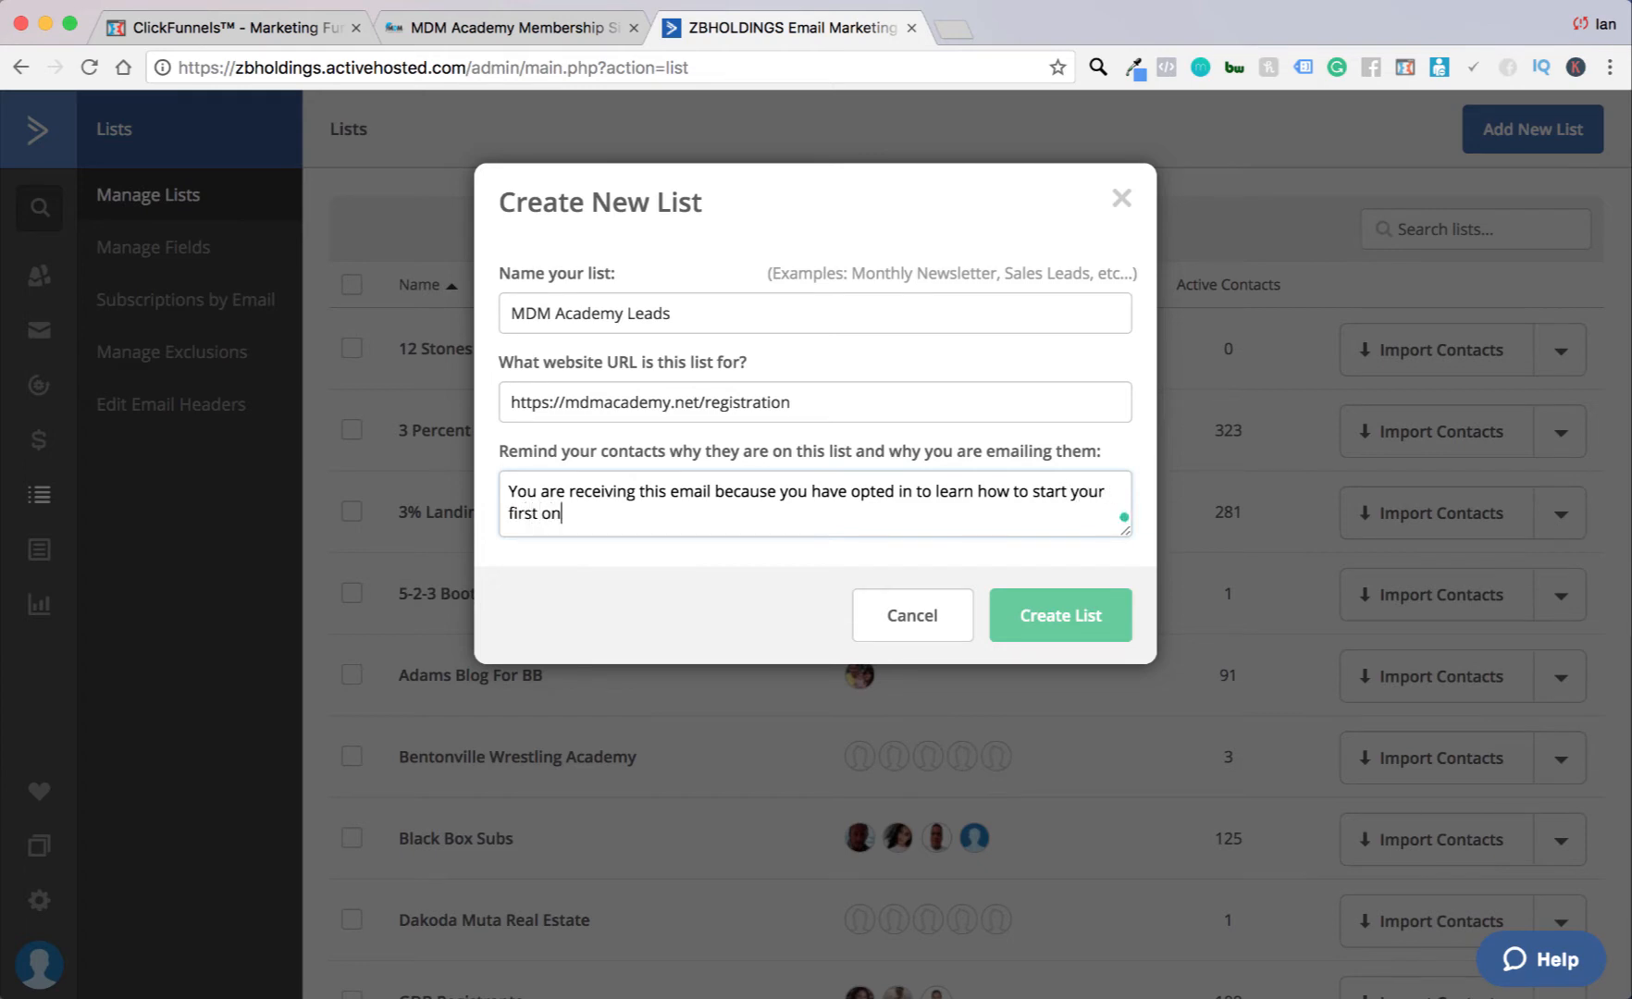
{"action": "type", "text": "line business."}
{"action": "left_click", "coordinate": [1054, 625]}
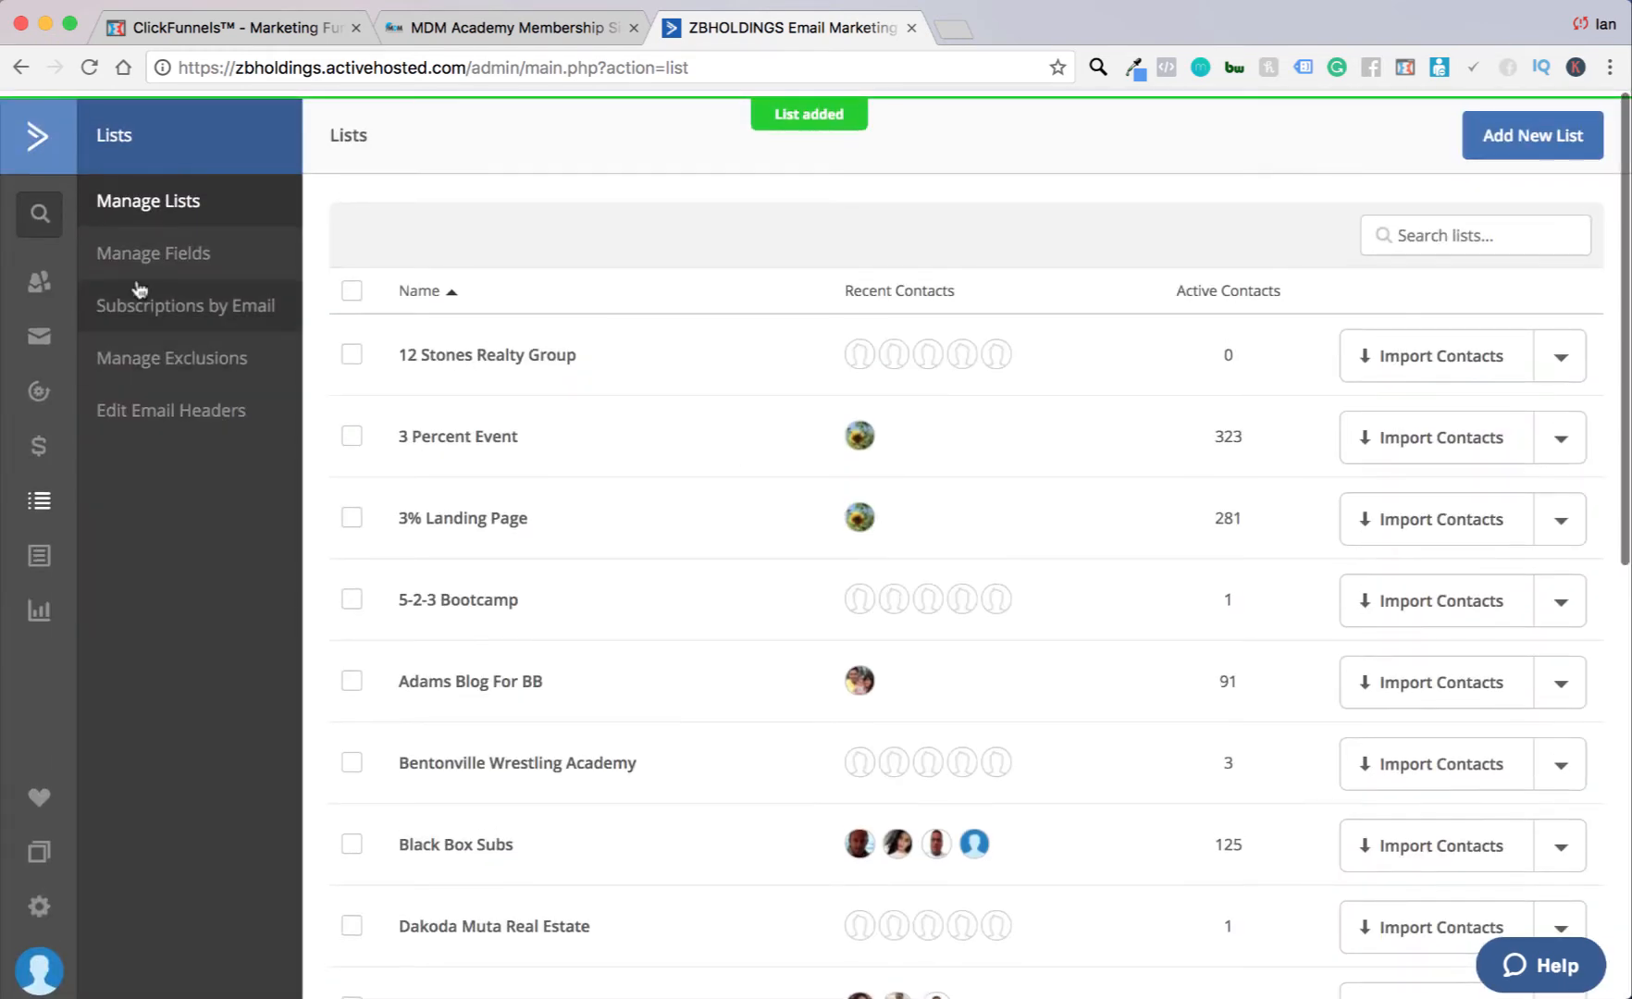
Step: Return ActiveCampaign to its overview, switch to ClickFunnels and open the Optin step's control page in the page editor
{"action": "left_click", "coordinate": [39, 146]}
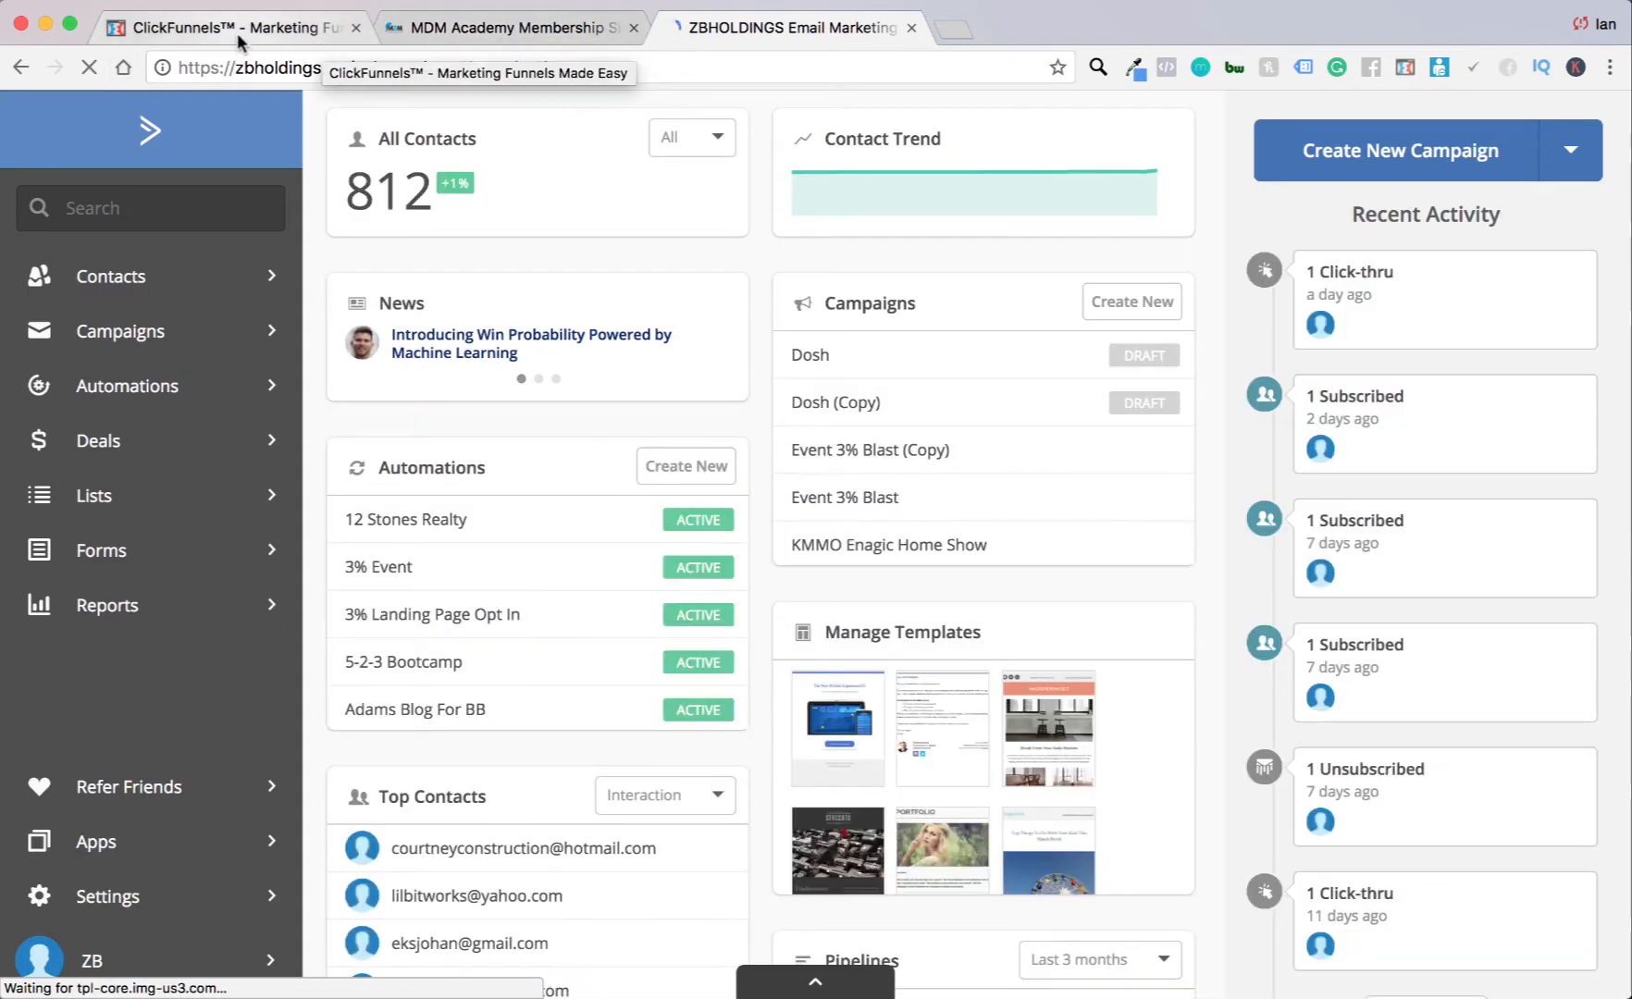
{"action": "left_click", "coordinate": [237, 32]}
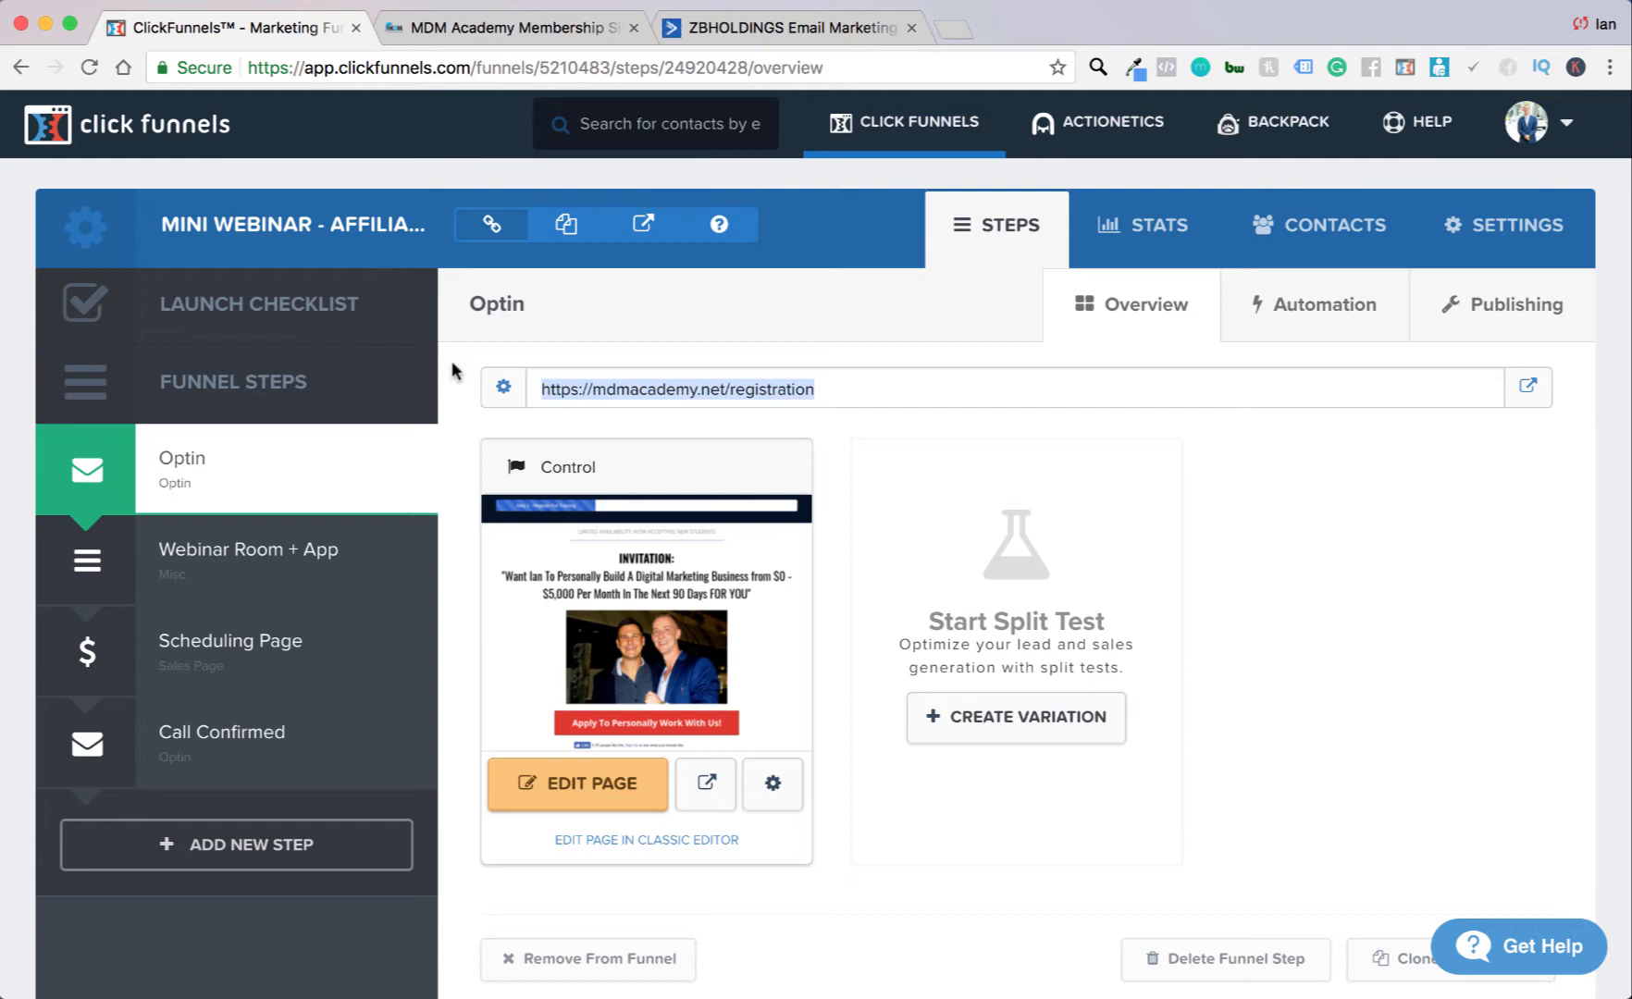
{"action": "left_click", "coordinate": [625, 798]}
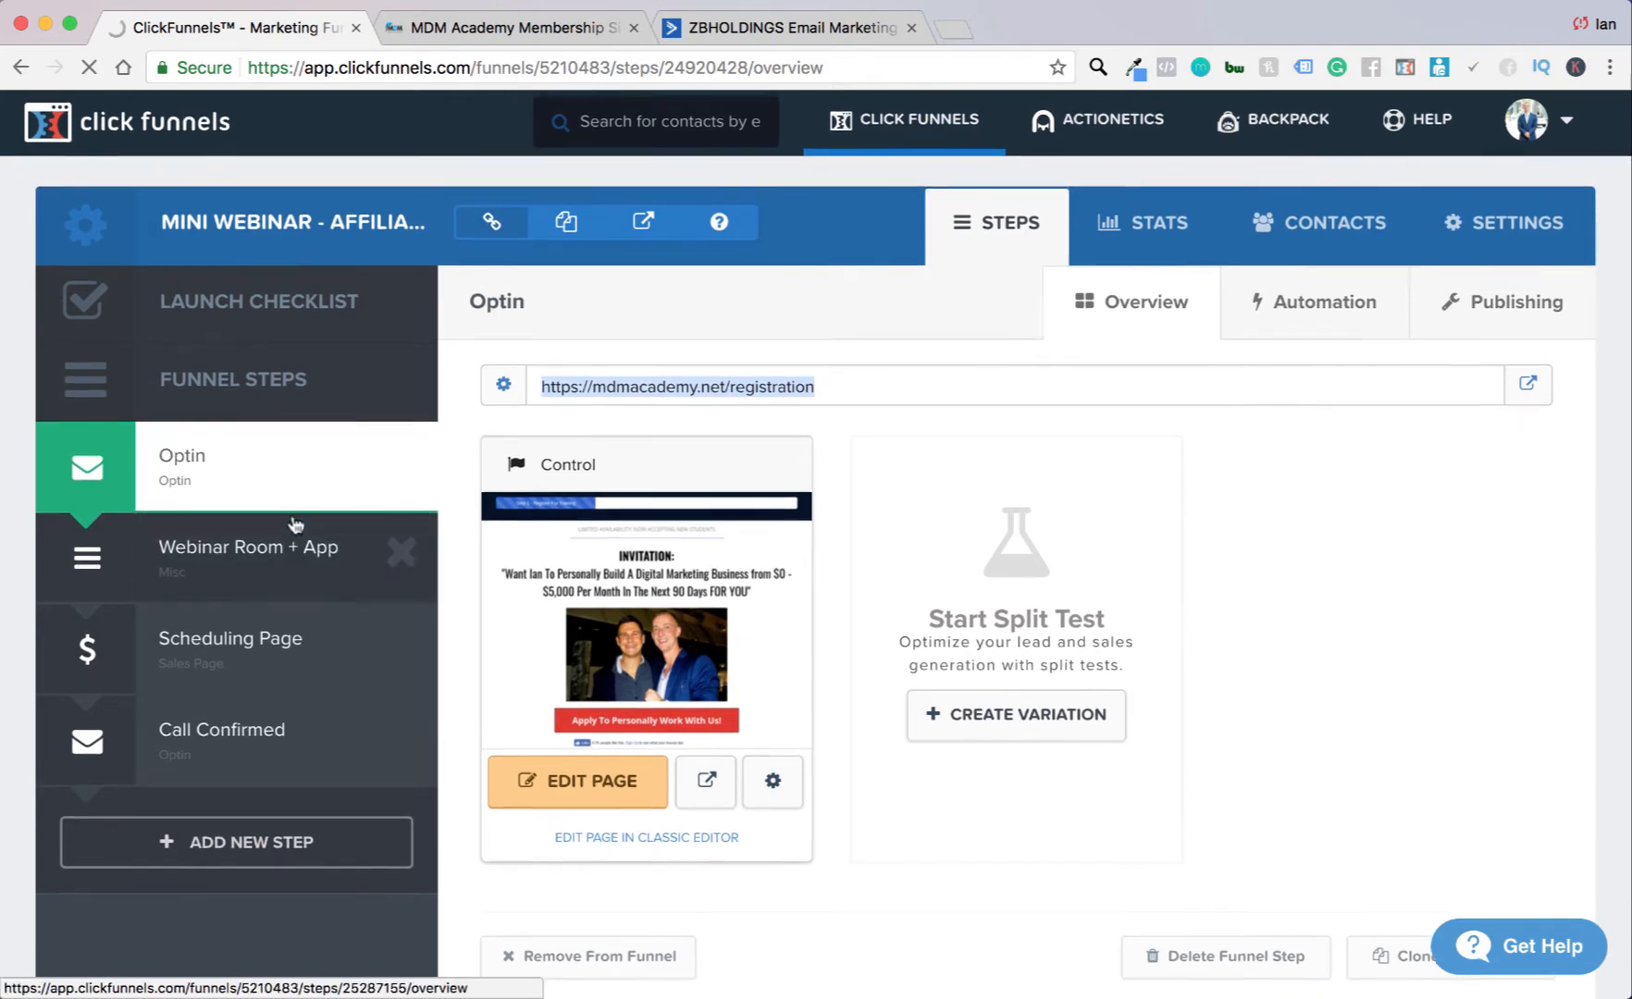
{"action": "scroll", "coordinate": [314, 539], "scroll_direction": "down", "scroll_amount": 1}
{"action": "scroll", "coordinate": [616, 763], "scroll_direction": "down", "scroll_amount": 1}
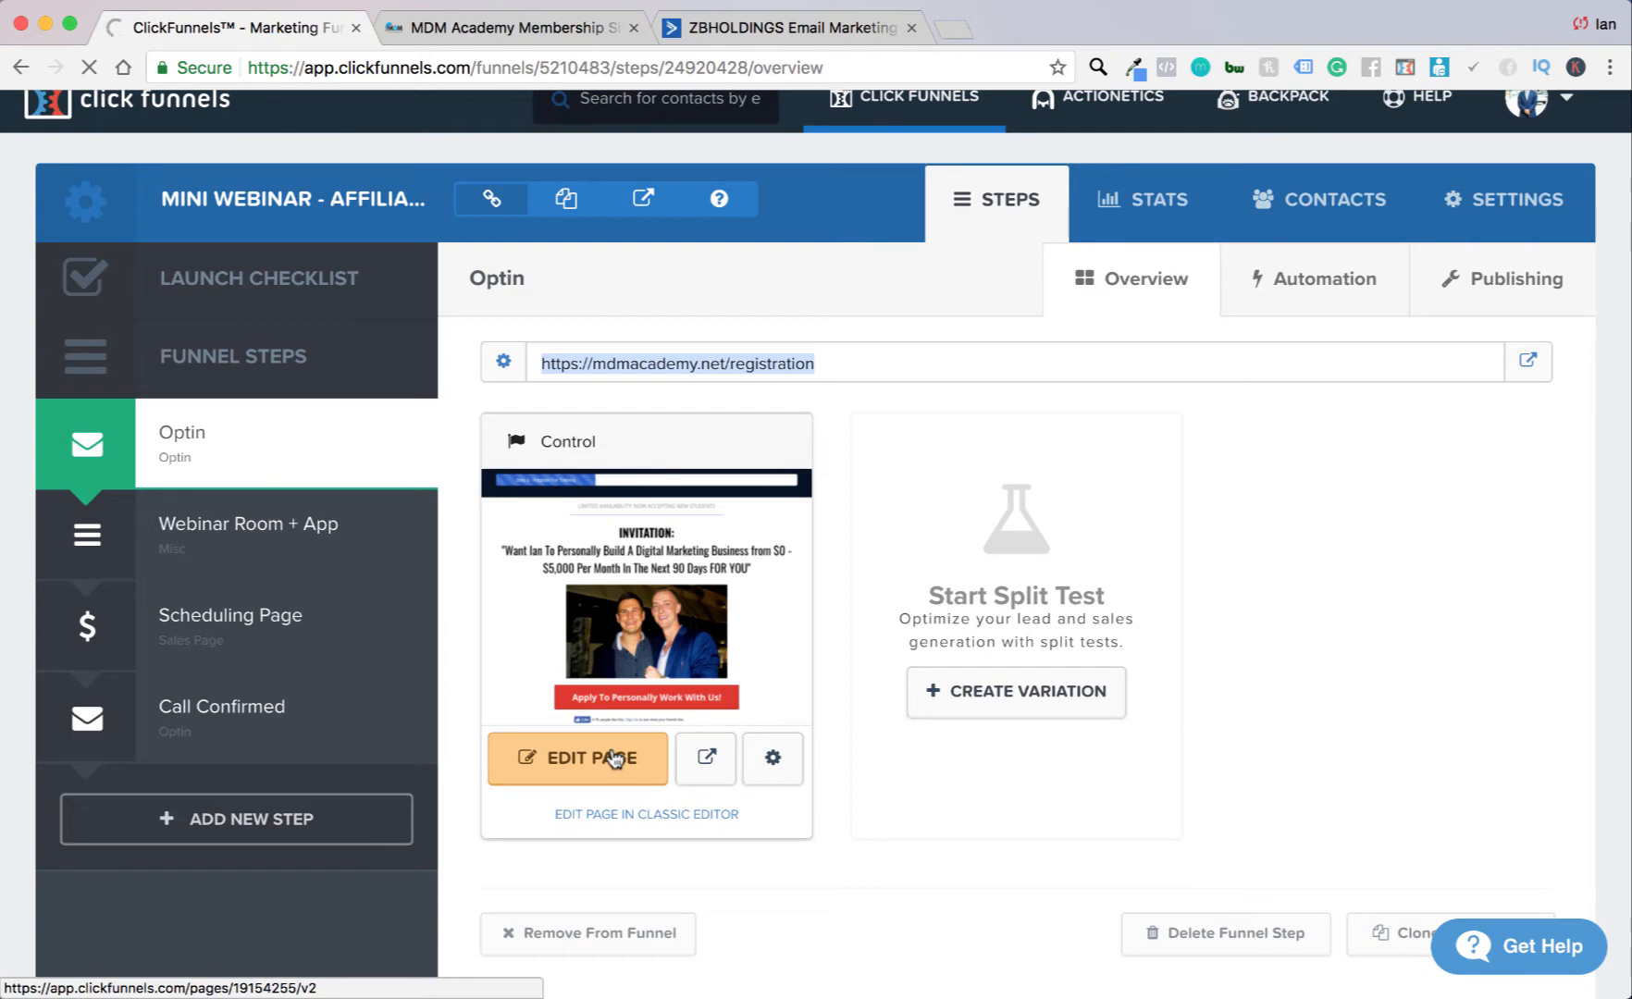
{"action": "left_click", "coordinate": [616, 761]}
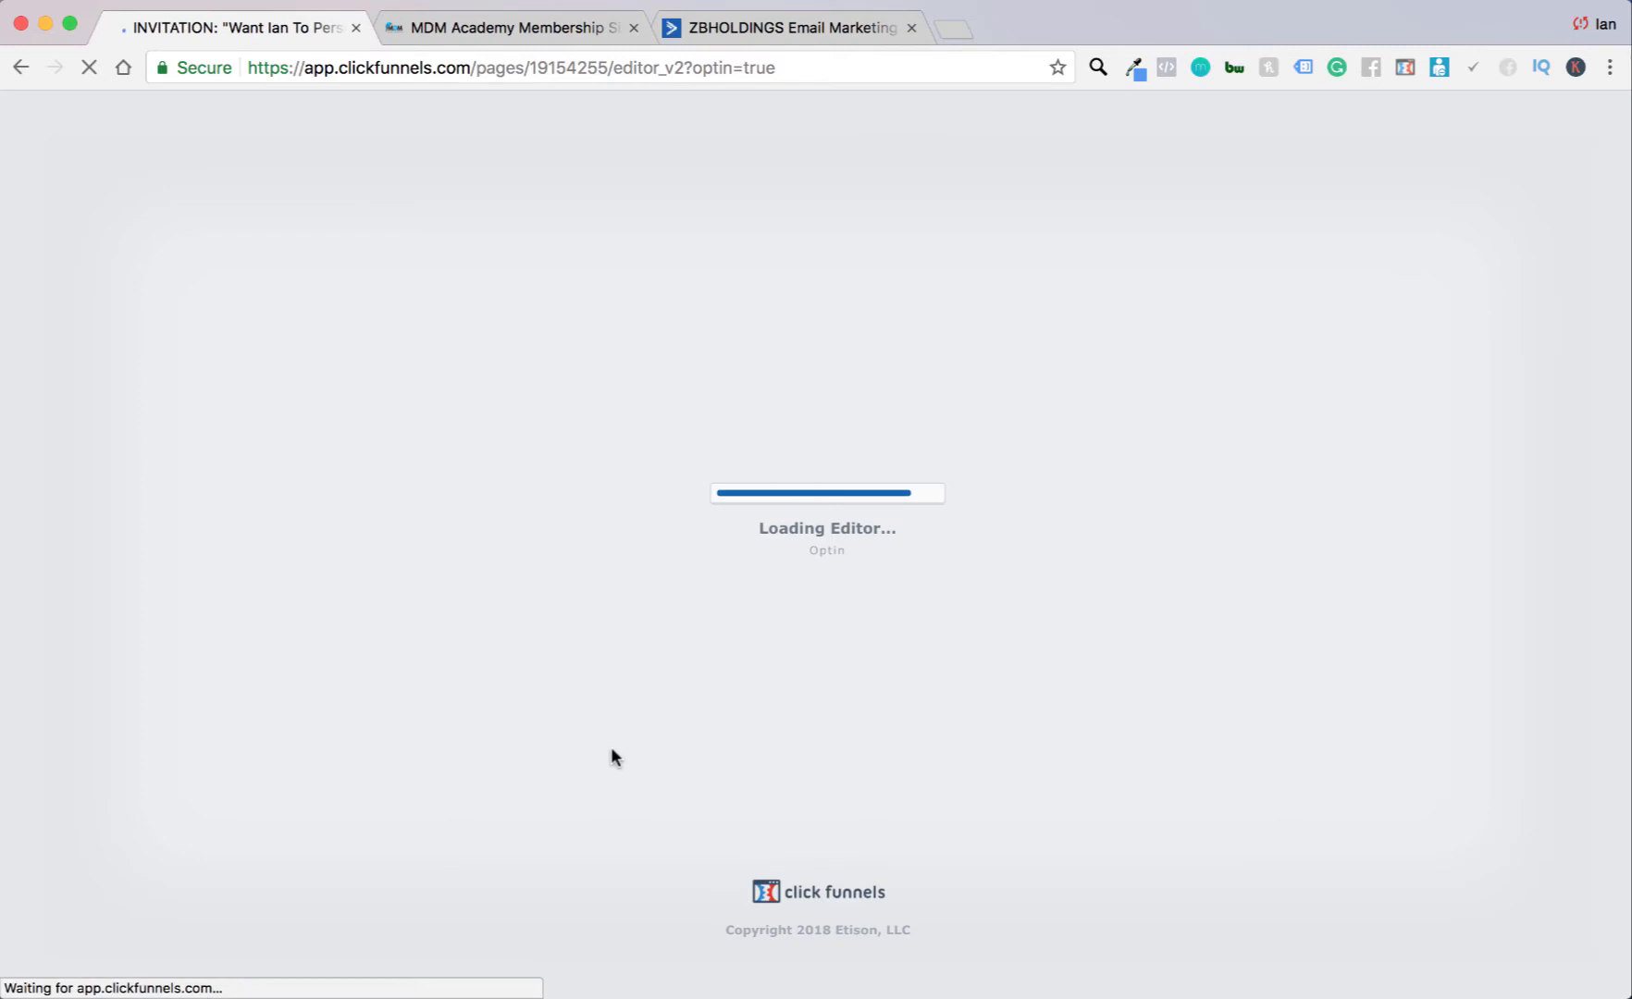
{"action": "left_click", "coordinate": [797, 37]}
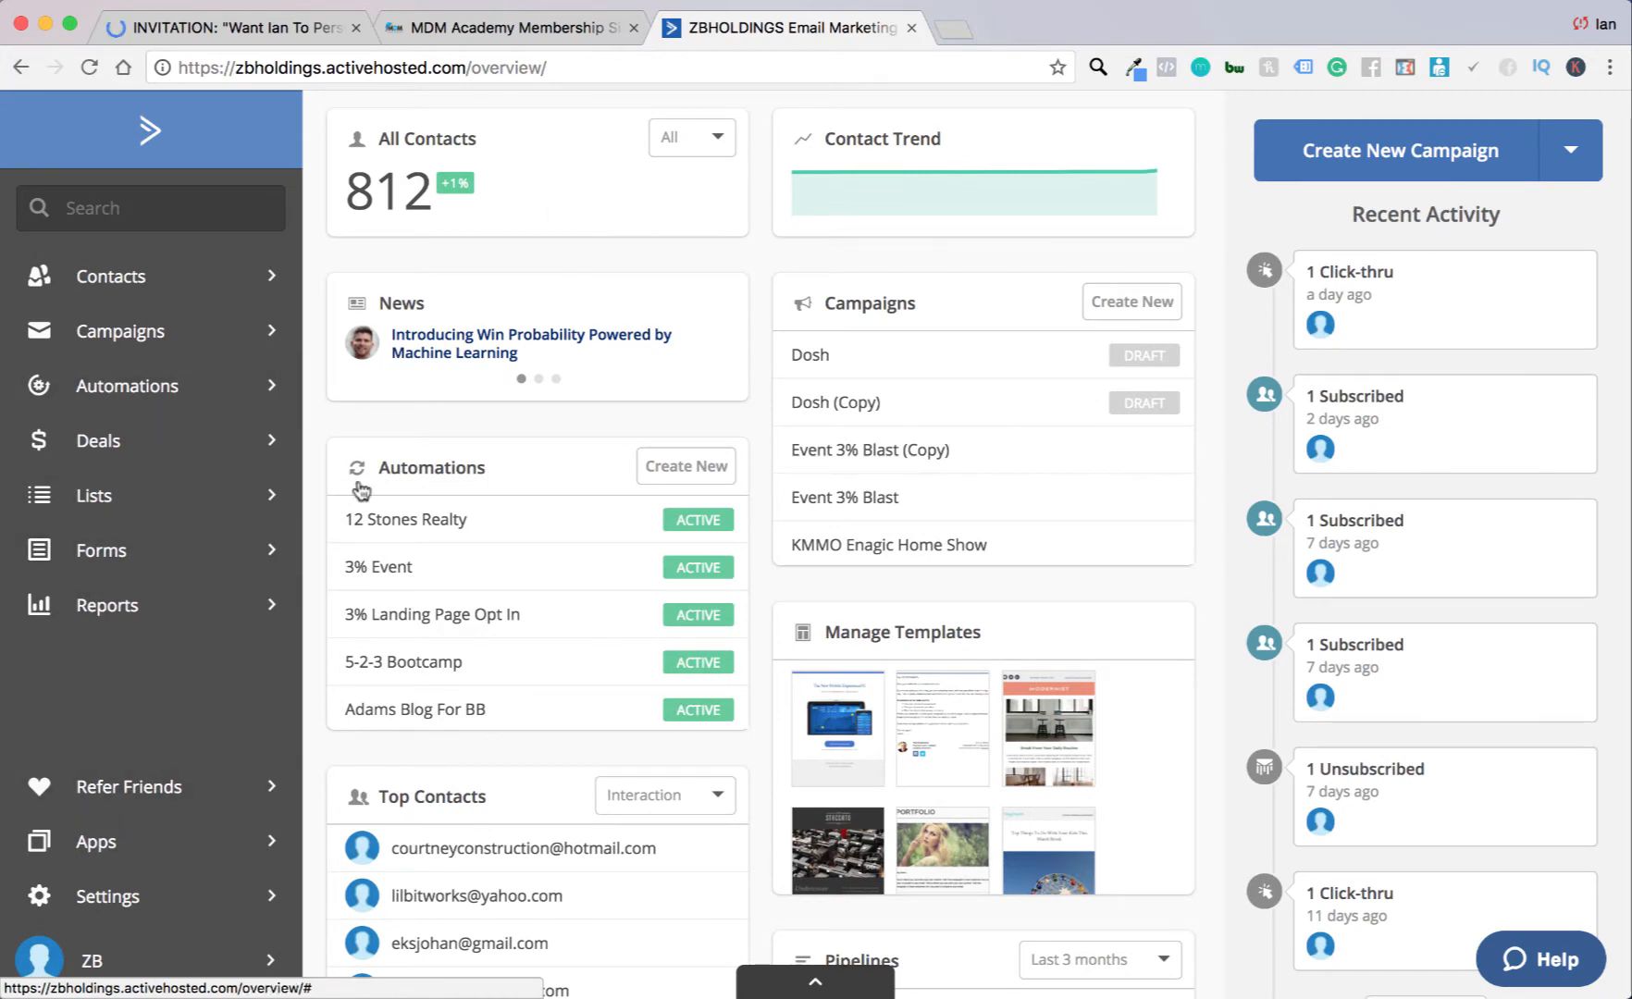
{"action": "left_click", "coordinate": [198, 5]}
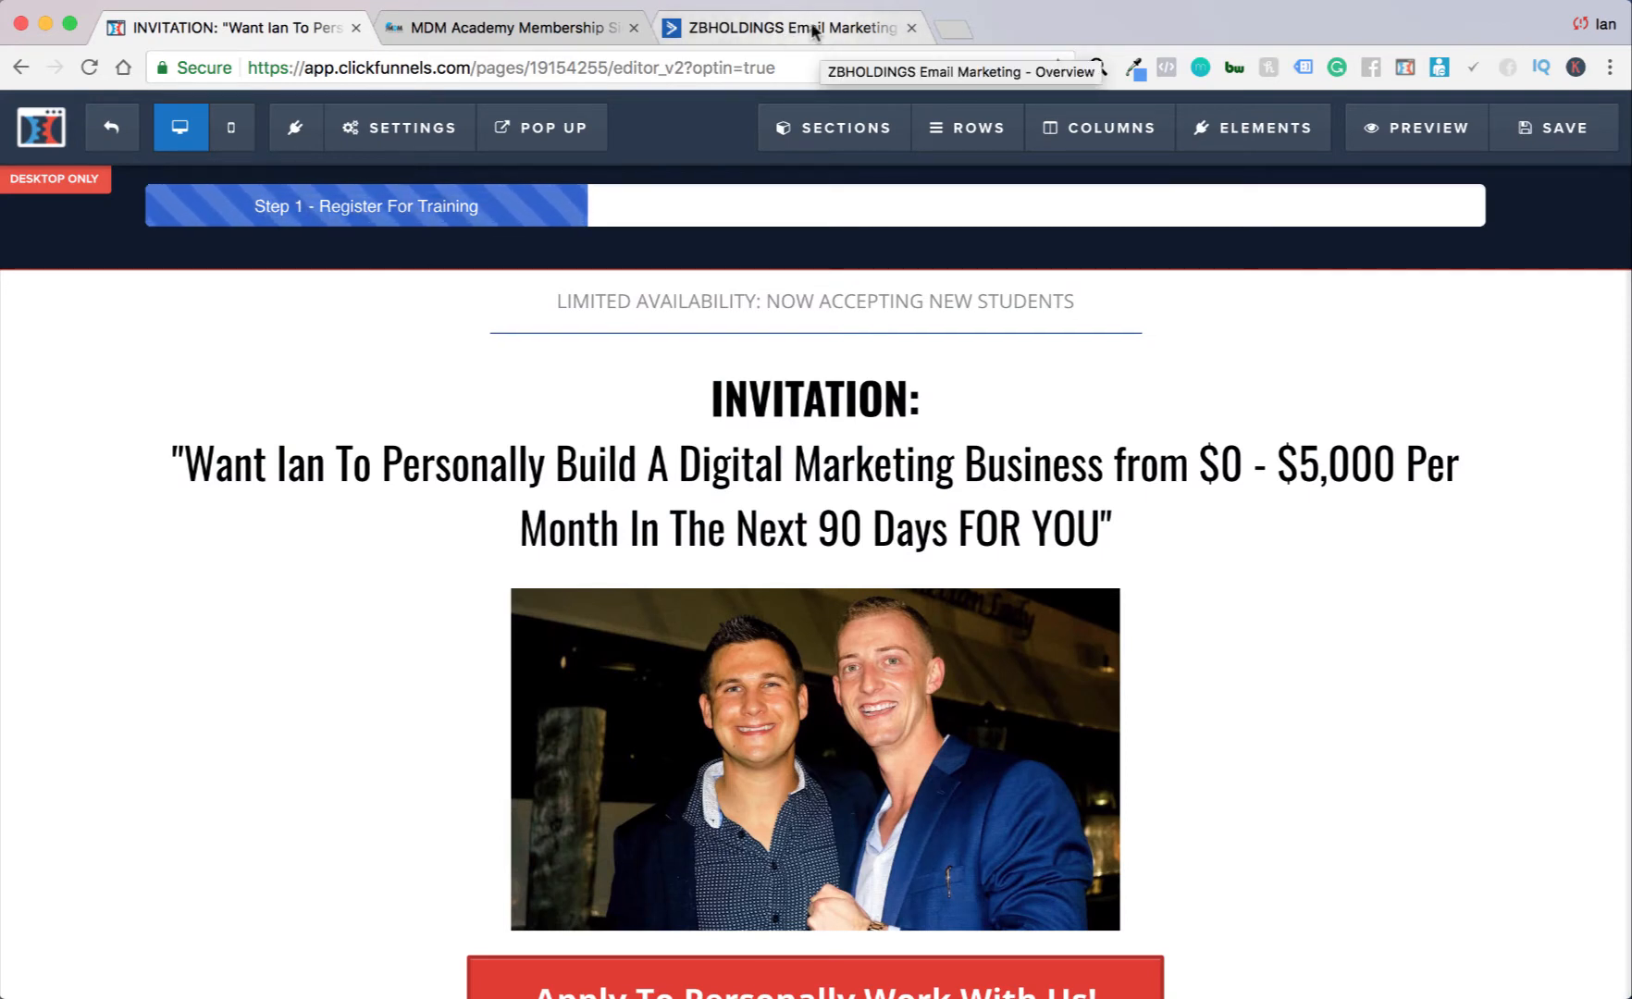
Step: Open the page's email integration settings and select "null (Actionetics)" as the integration
{"action": "left_click", "coordinate": [386, 139]}
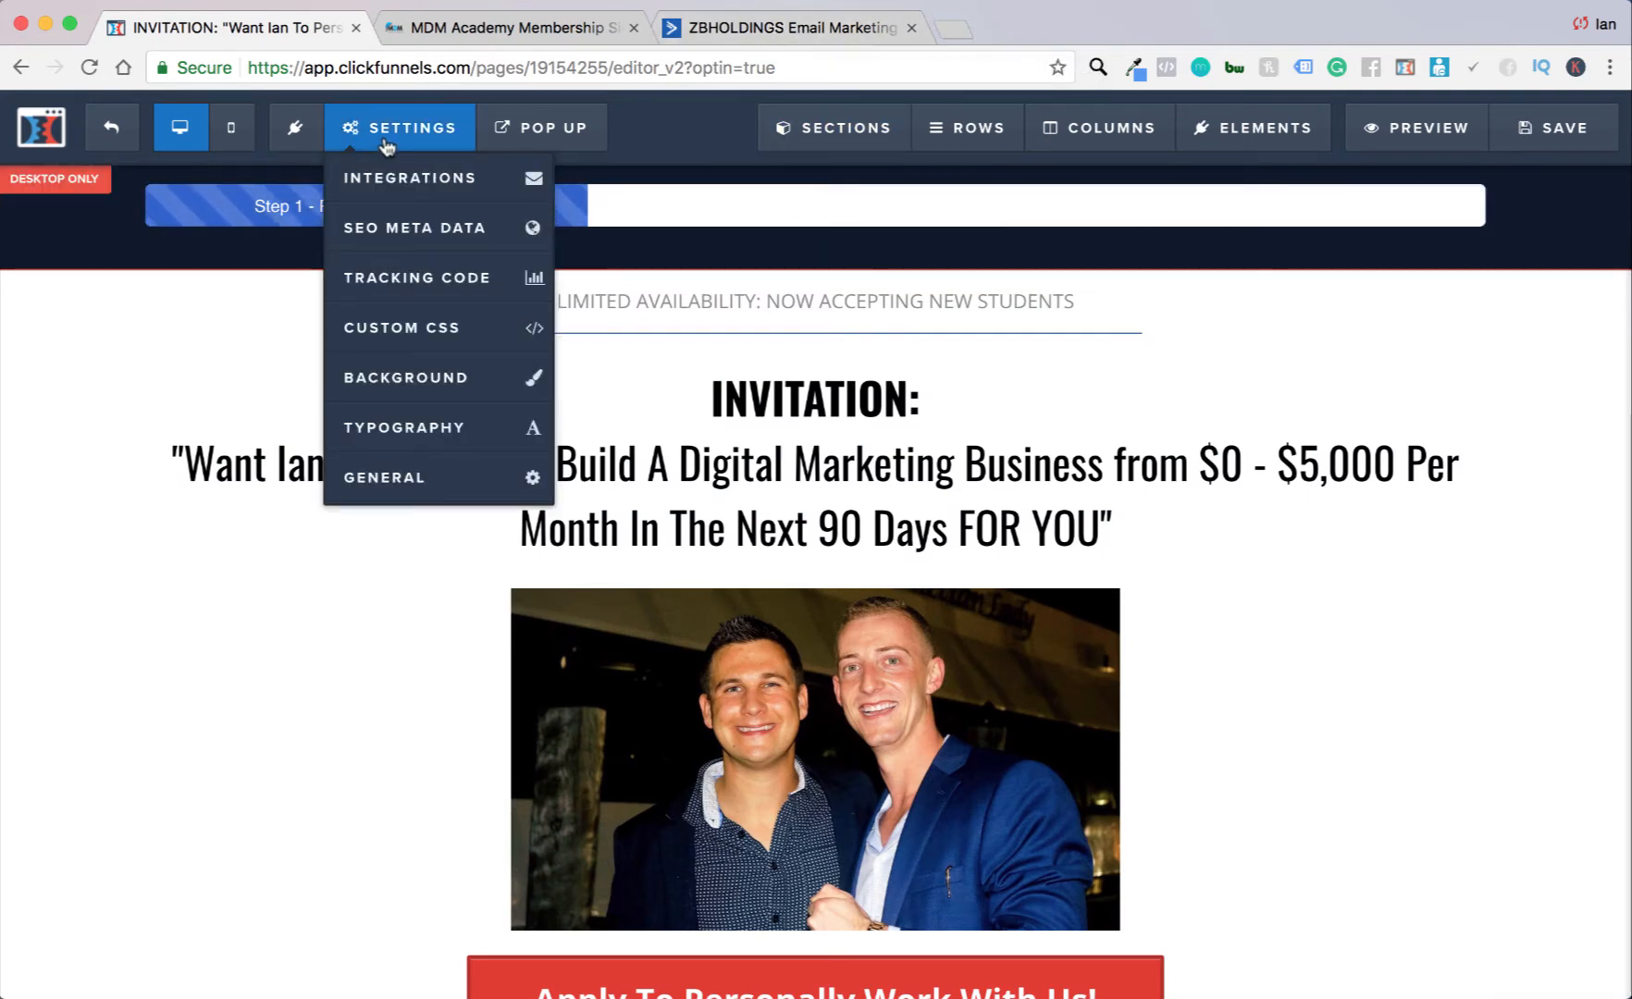
{"action": "left_click", "coordinate": [389, 177]}
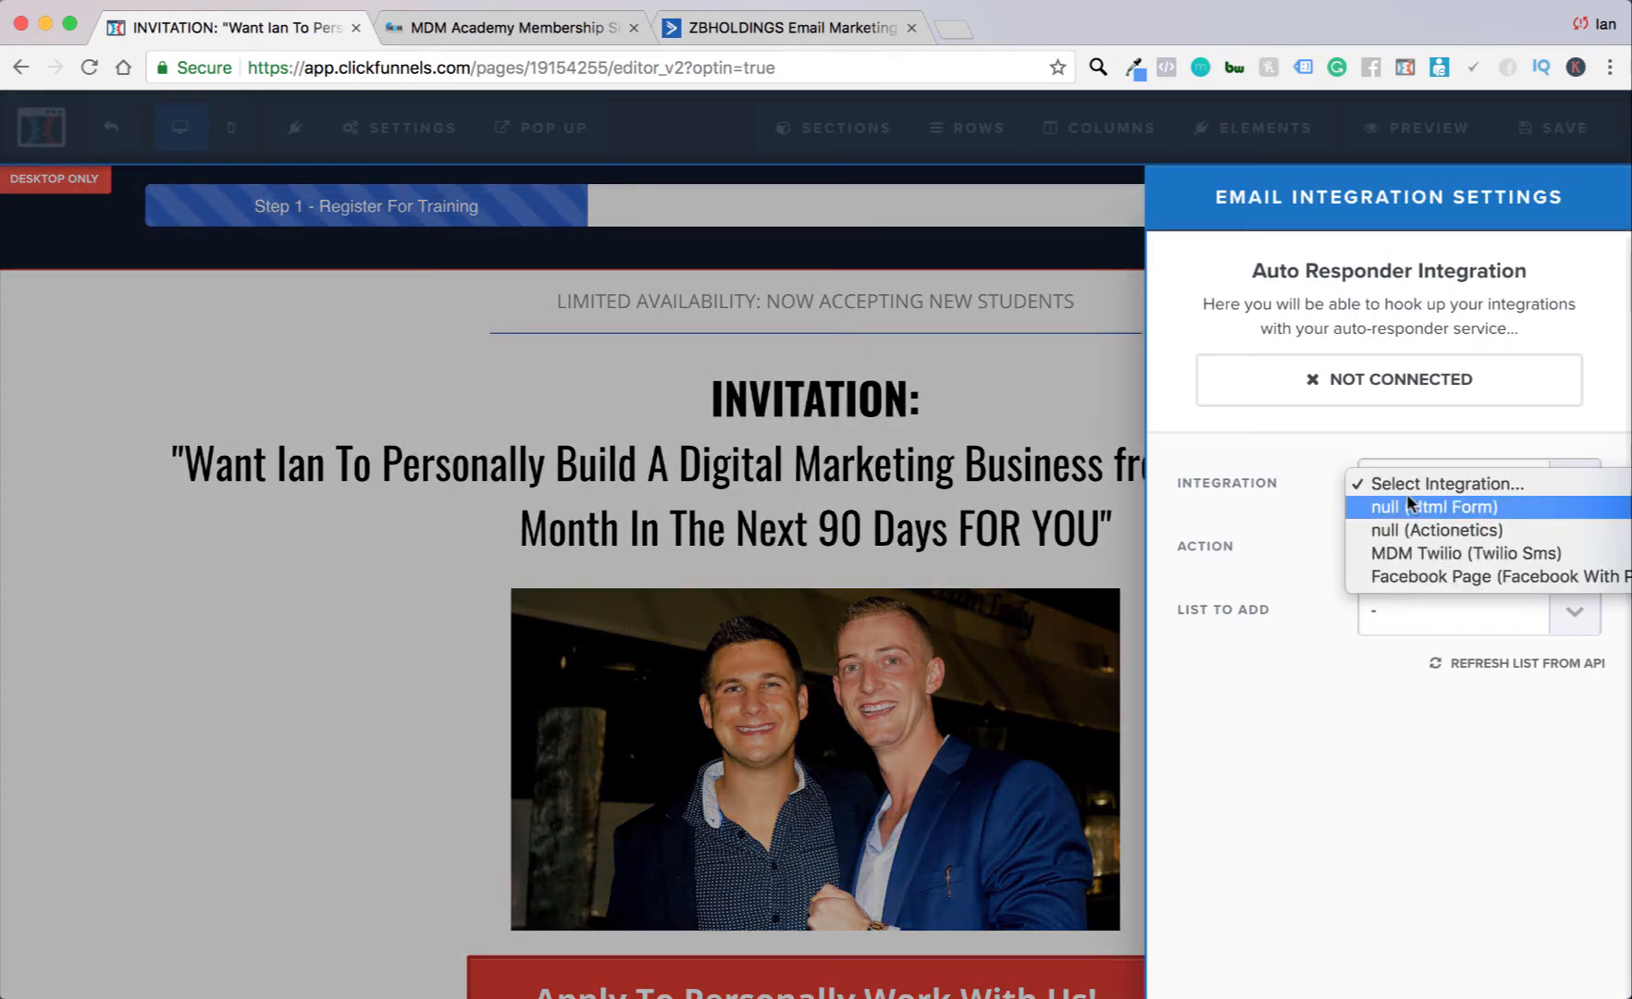
{"action": "left_click", "coordinate": [1302, 504]}
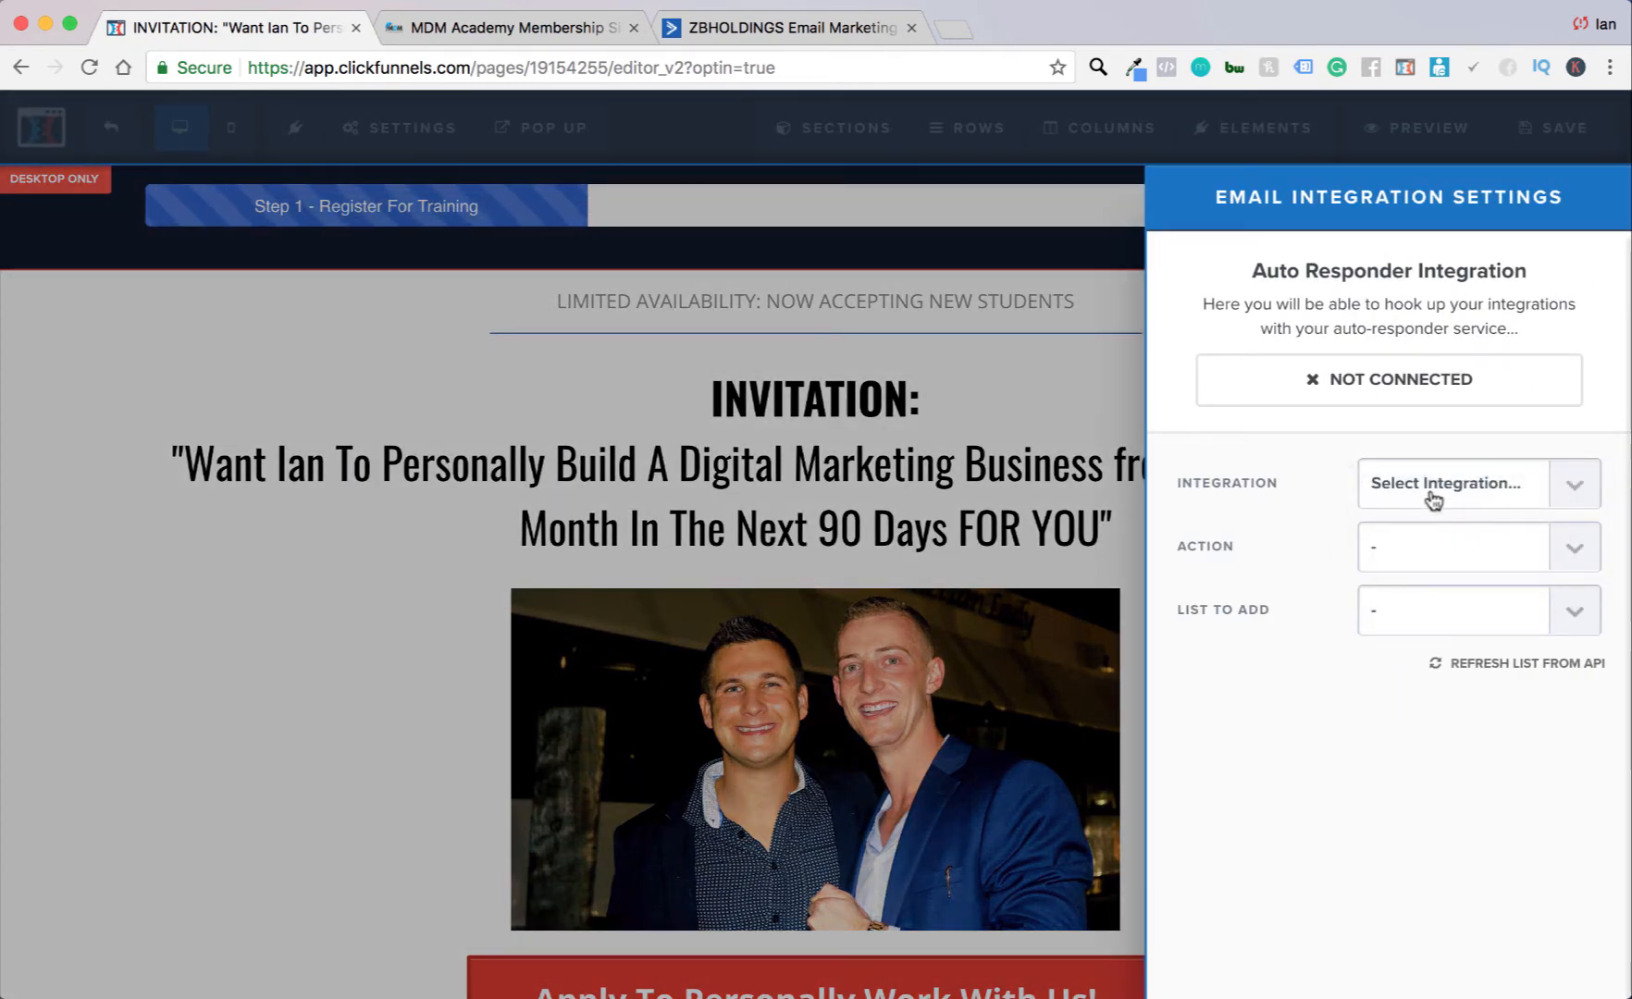
{"action": "left_click", "coordinate": [1432, 499]}
{"action": "left_click", "coordinate": [1387, 530]}
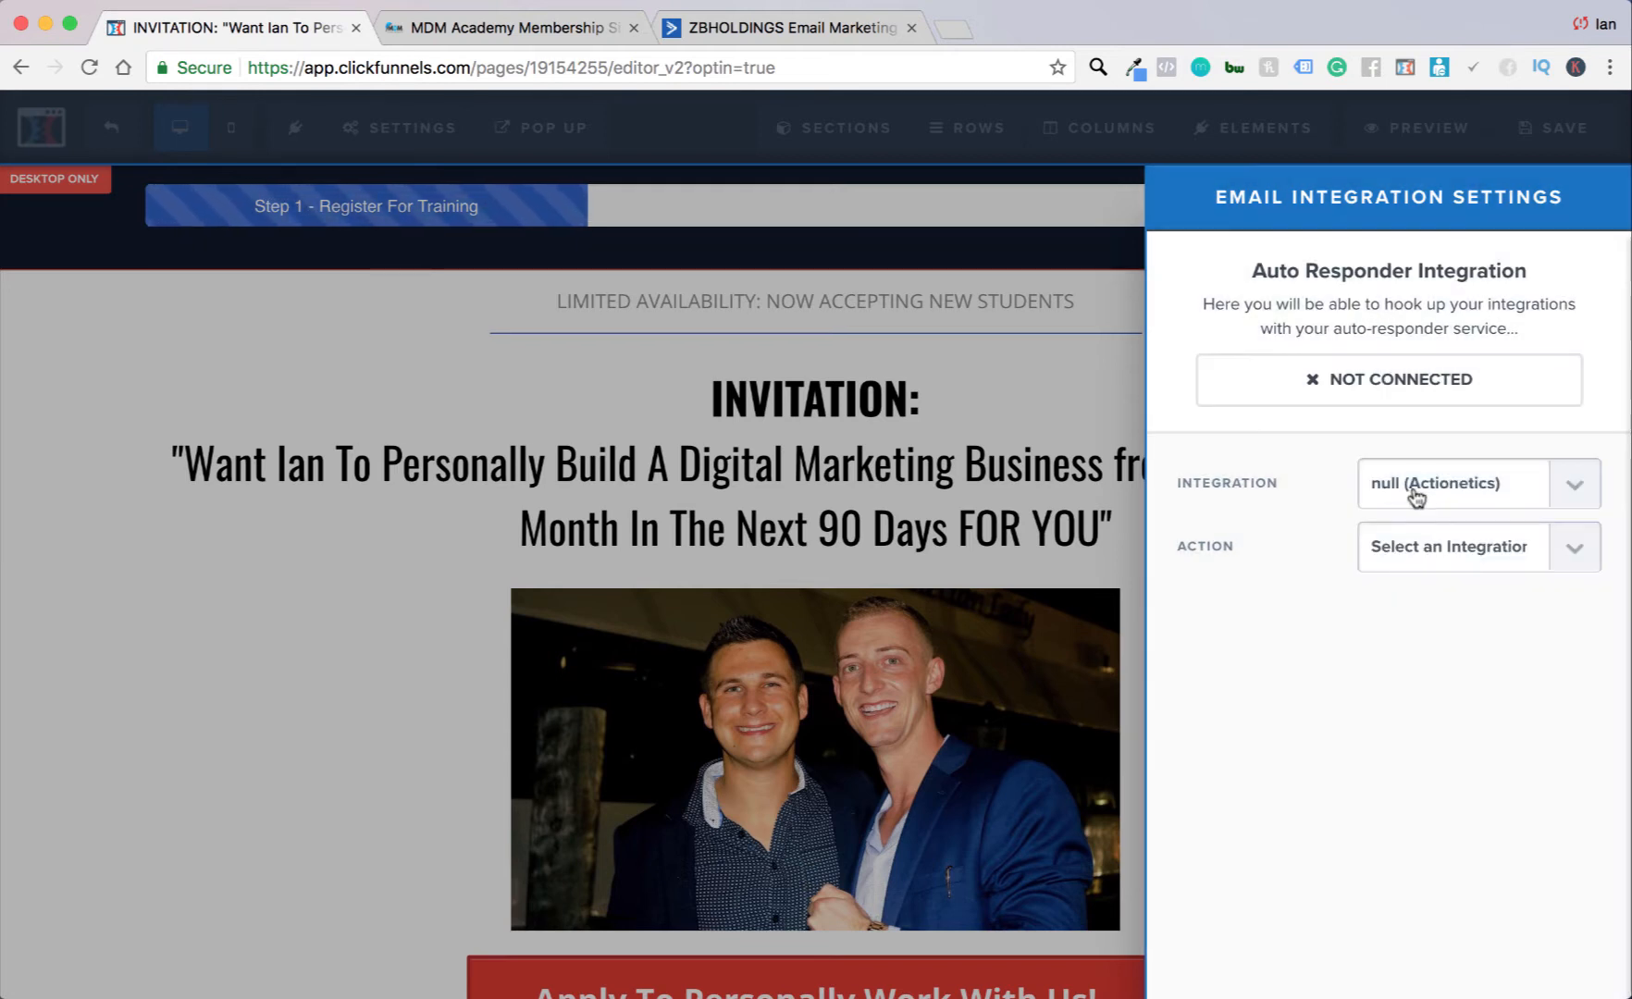
Step: Choose Add To List as the integration action, check the lists to add, and exit the page editor without saving
{"action": "left_click", "coordinate": [1413, 544]}
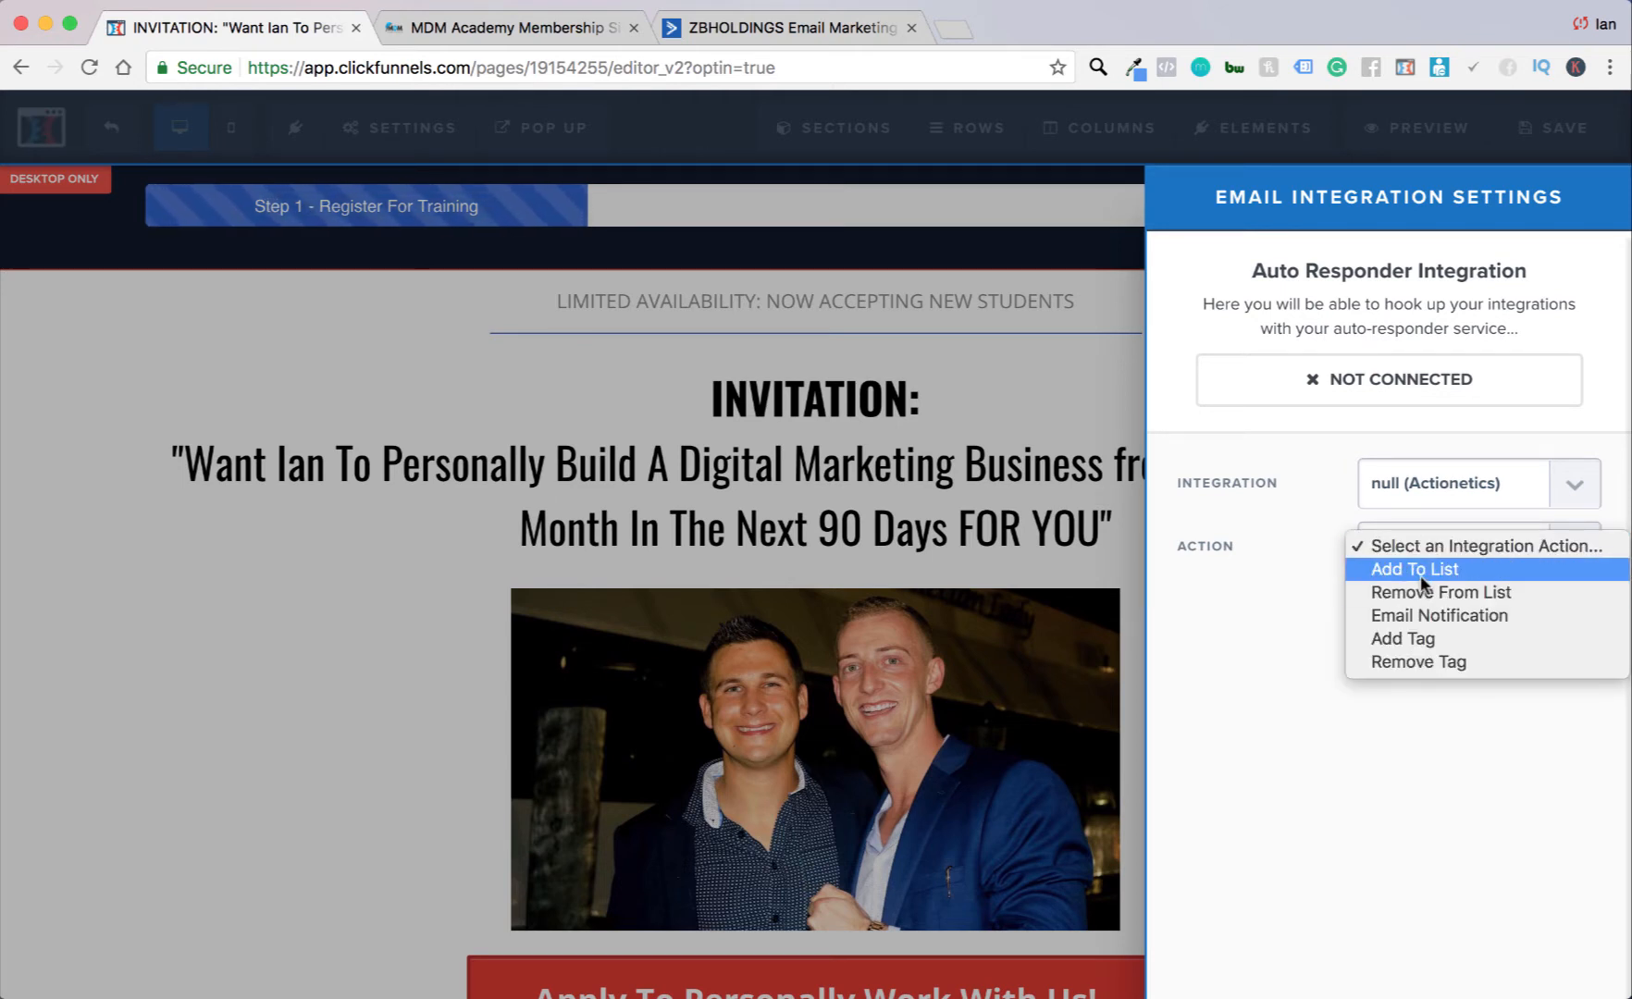
{"action": "left_click", "coordinate": [1419, 574]}
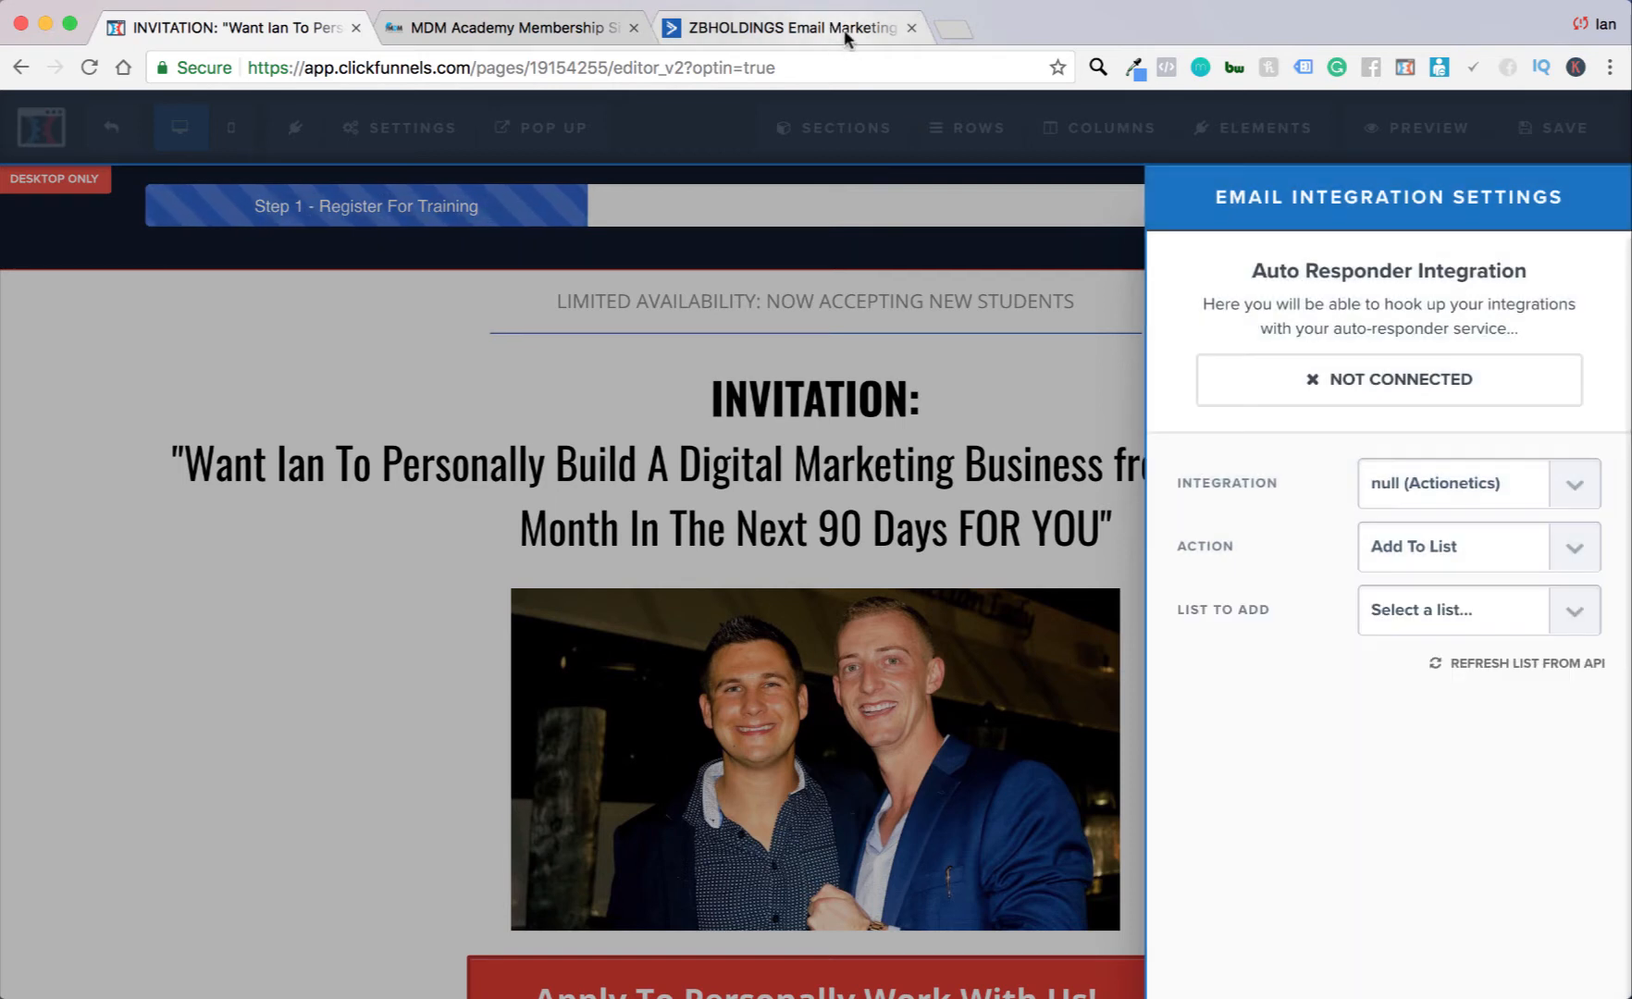
{"action": "left_click", "coordinate": [1438, 611]}
{"action": "left_click", "coordinate": [1331, 571]}
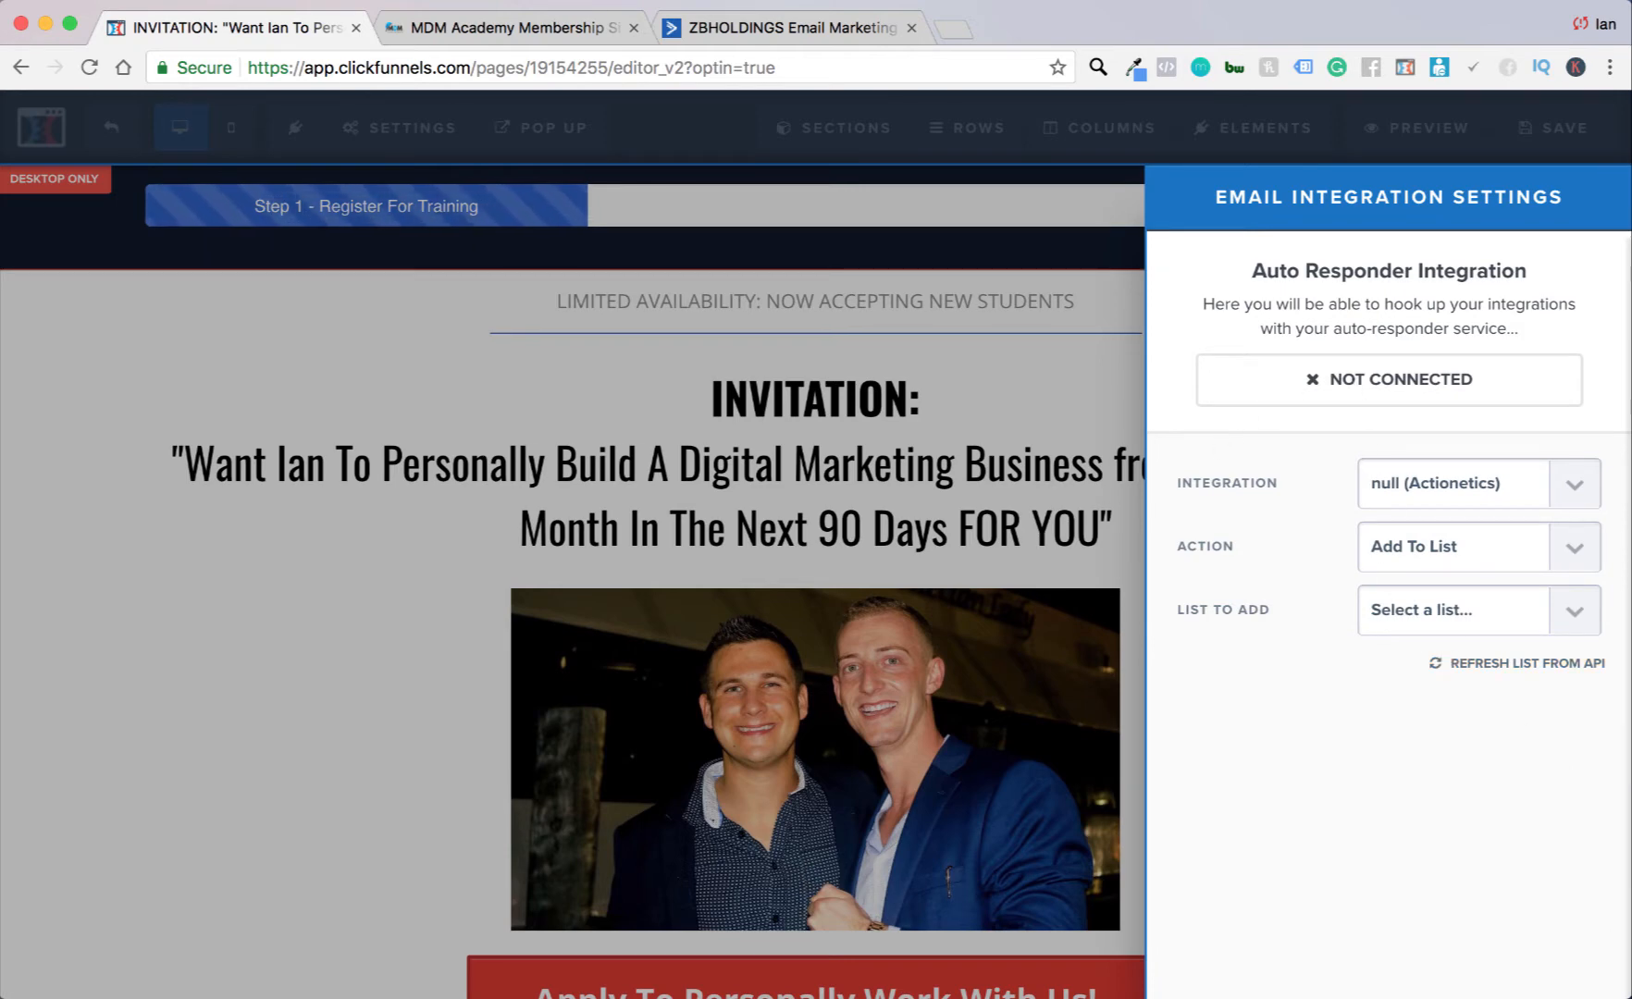
{"action": "left_click", "coordinate": [929, 319]}
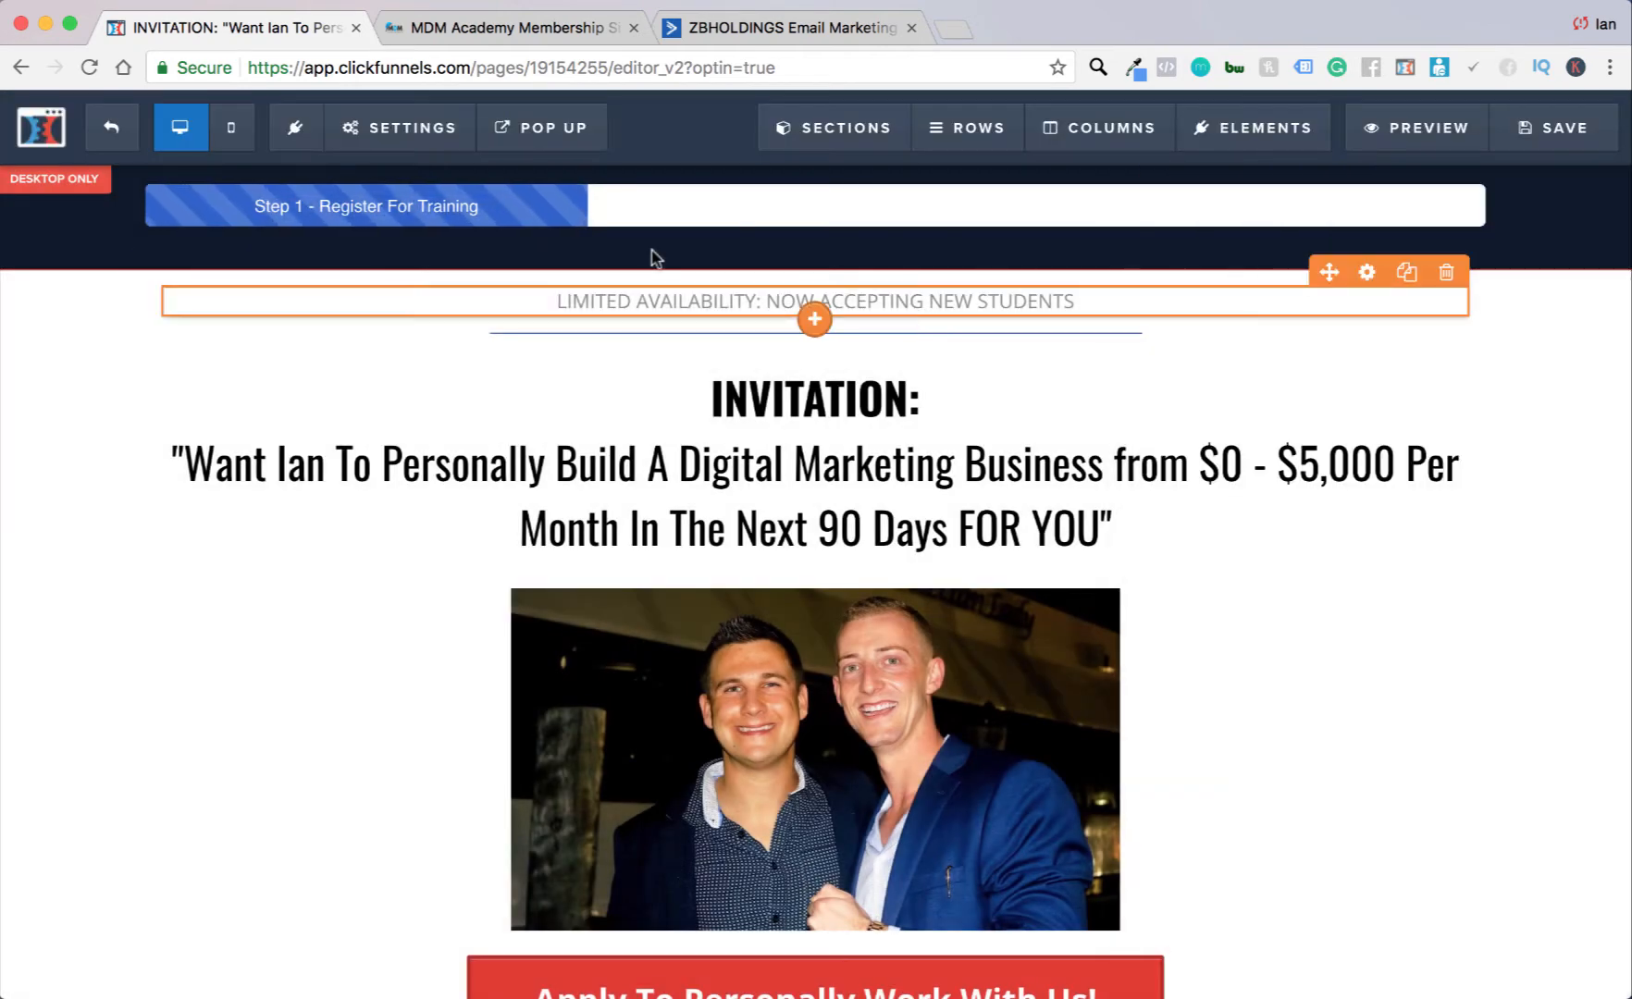
{"action": "left_click", "coordinate": [104, 134]}
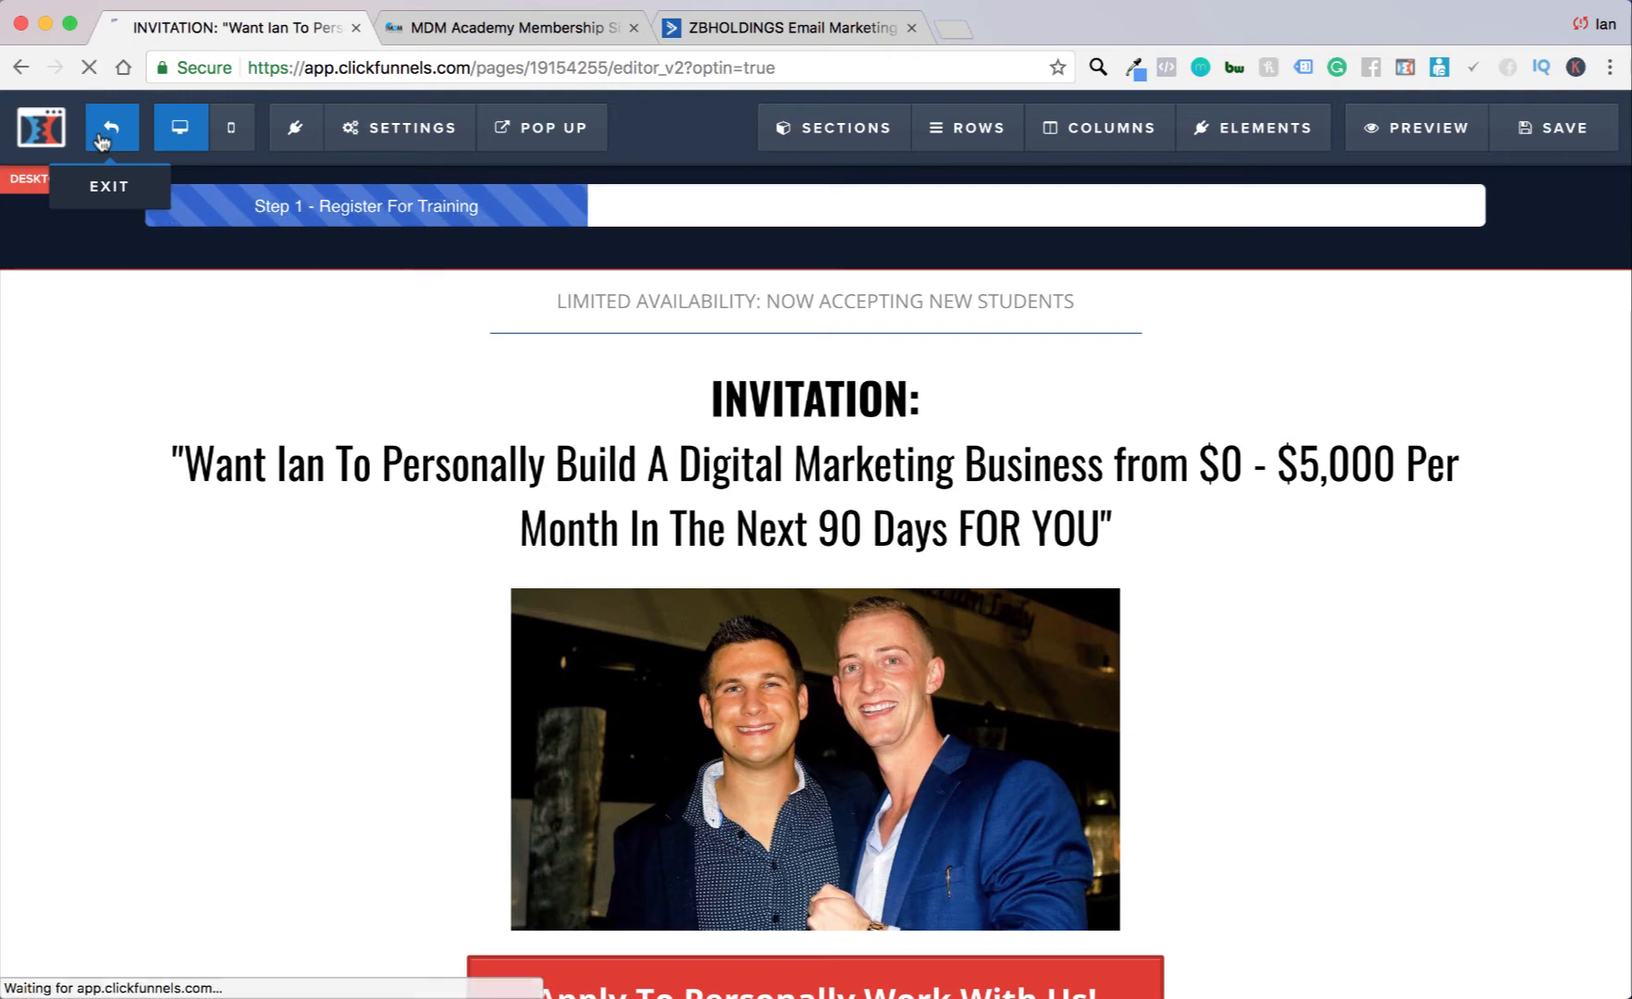
Step: Switch to ActiveCampaign and create a new automation using the Start from Scratch recipe
{"action": "left_click", "coordinate": [725, 28]}
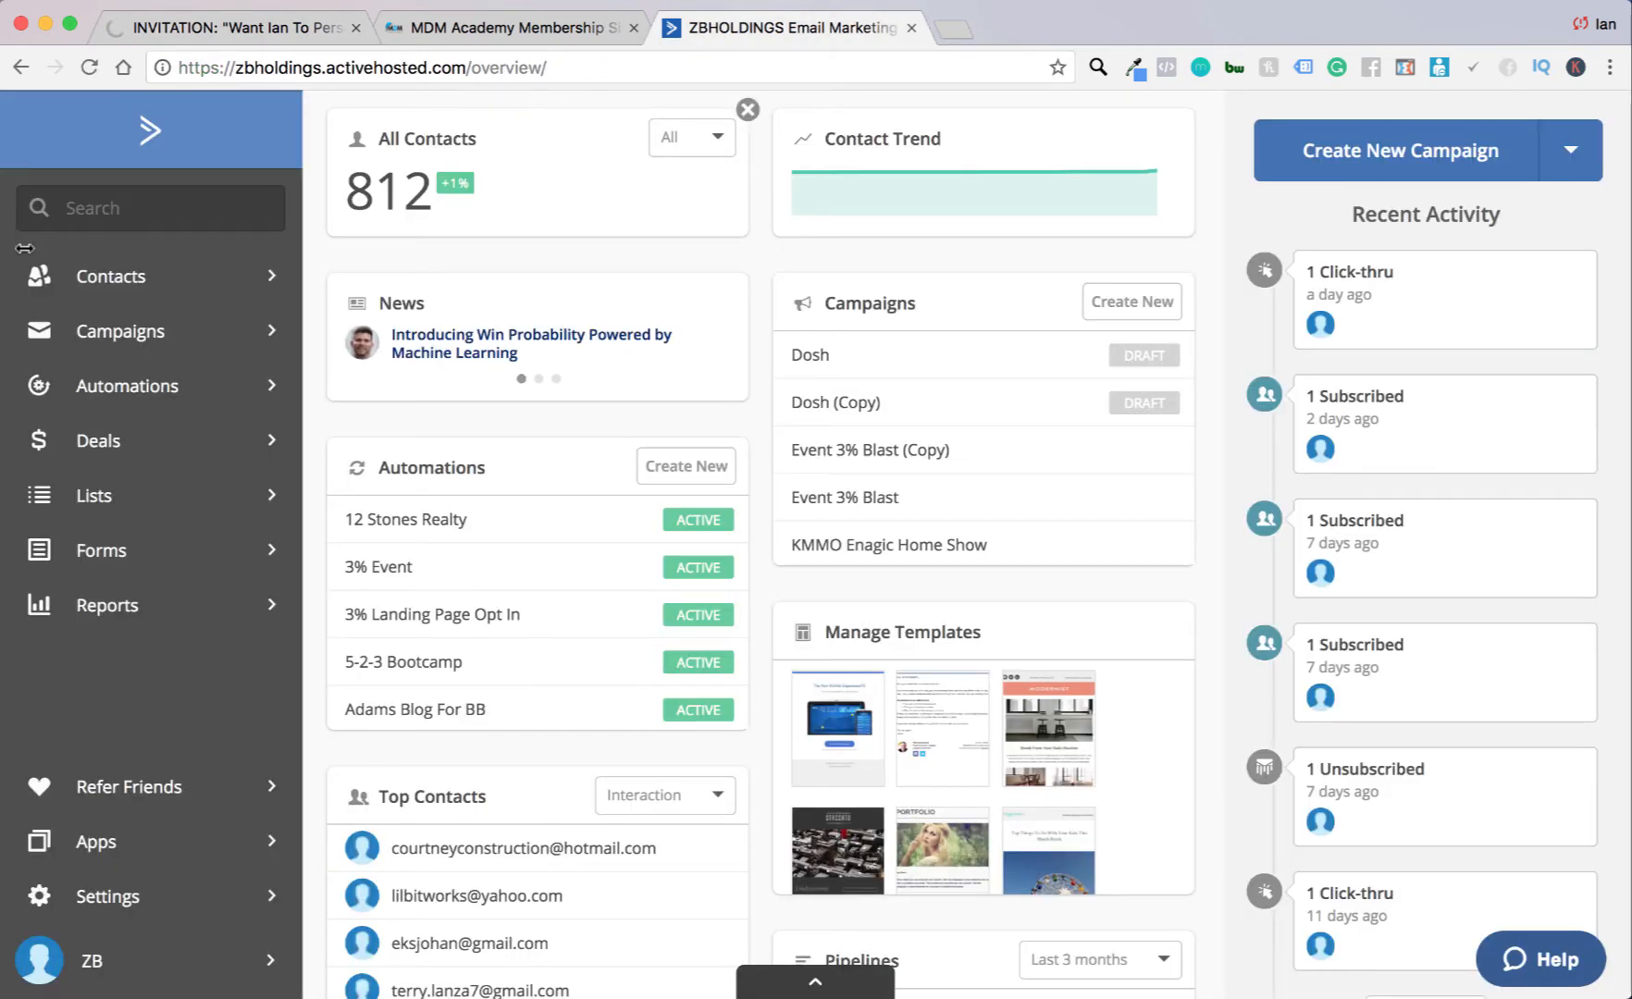
{"action": "left_click", "coordinate": [139, 386]}
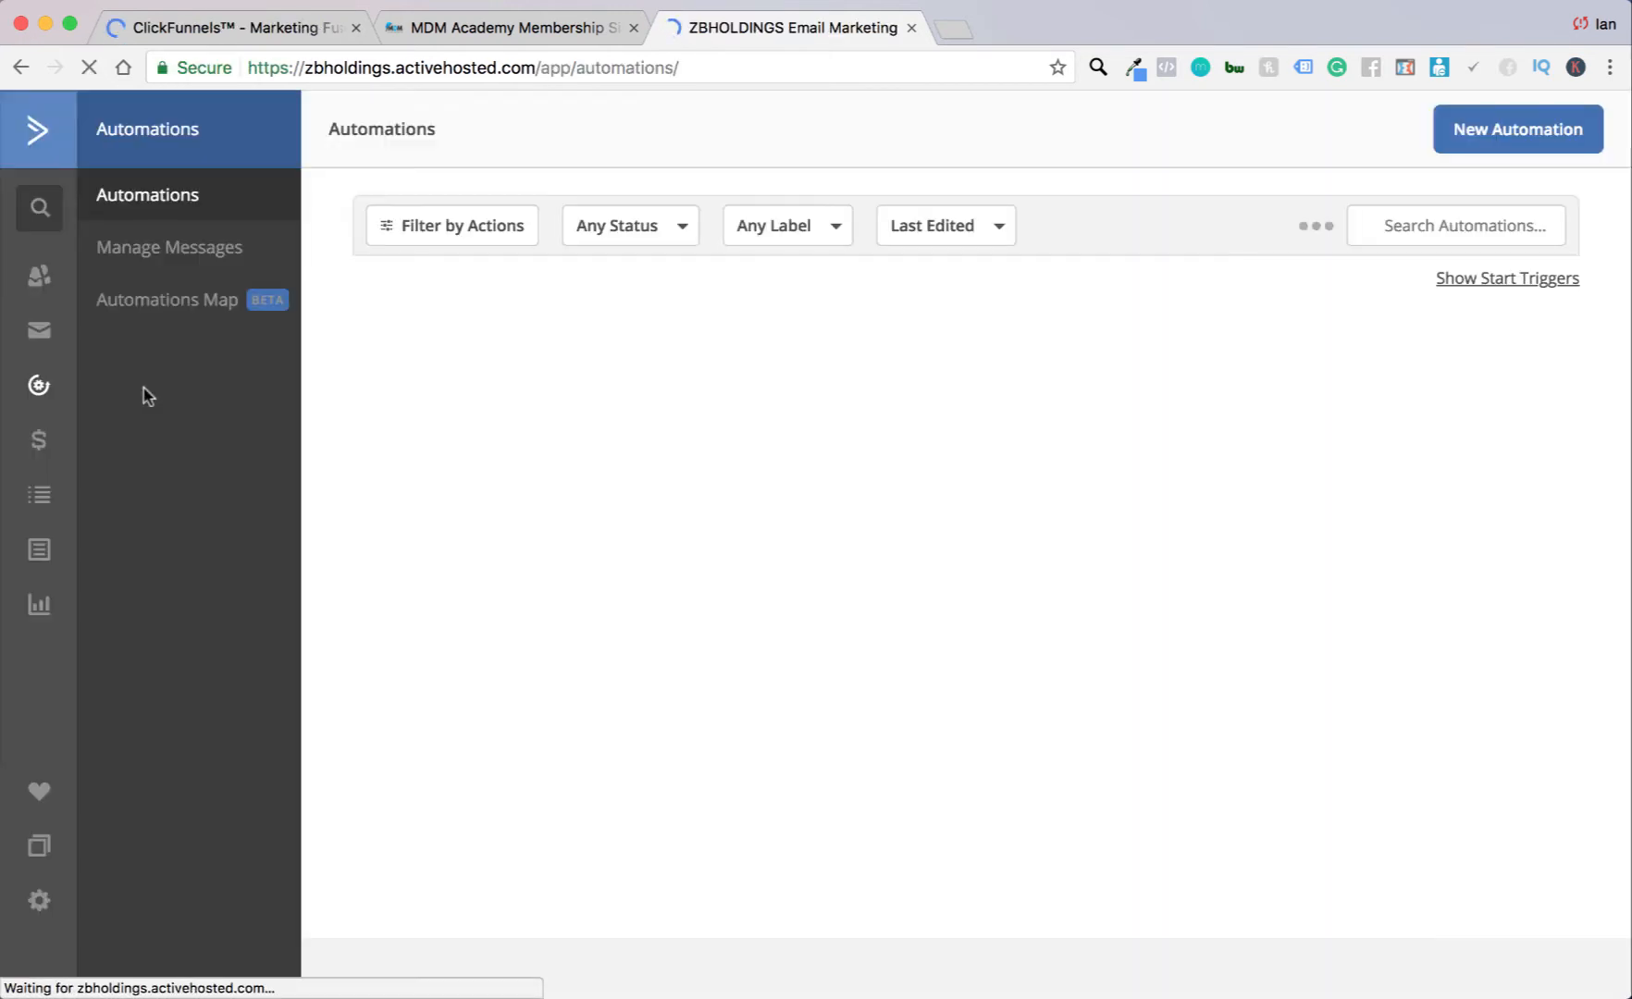
{"action": "left_click", "coordinate": [1532, 140]}
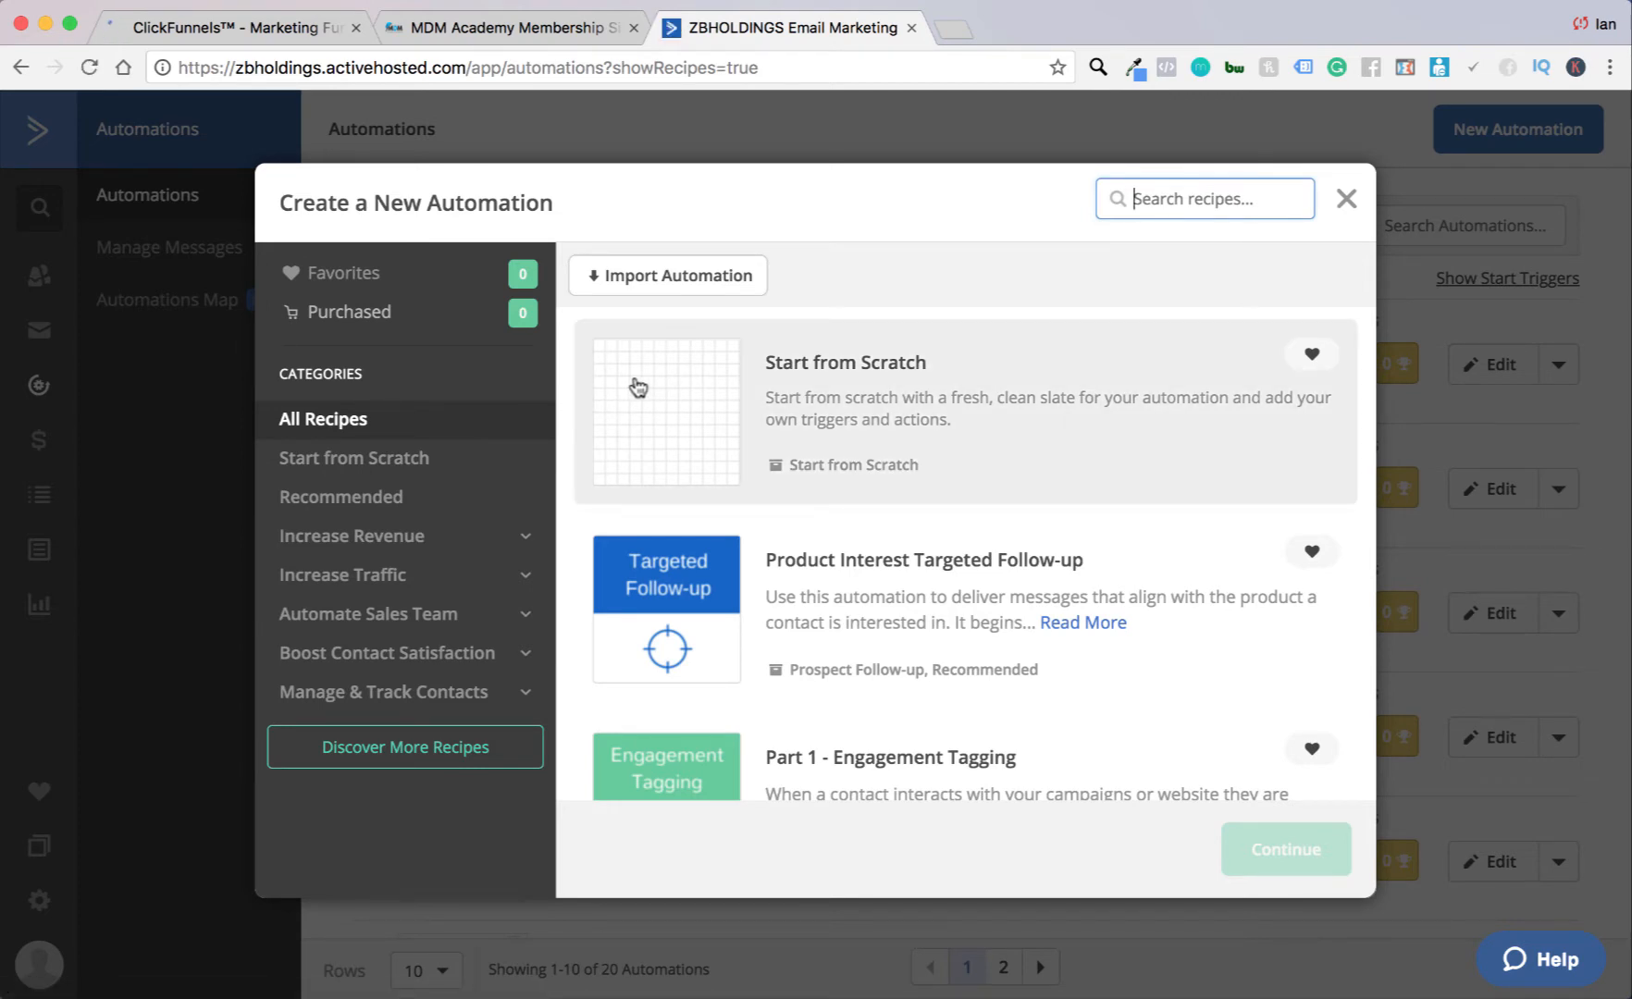
{"action": "left_click", "coordinate": [779, 420]}
{"action": "left_click", "coordinate": [1271, 849]}
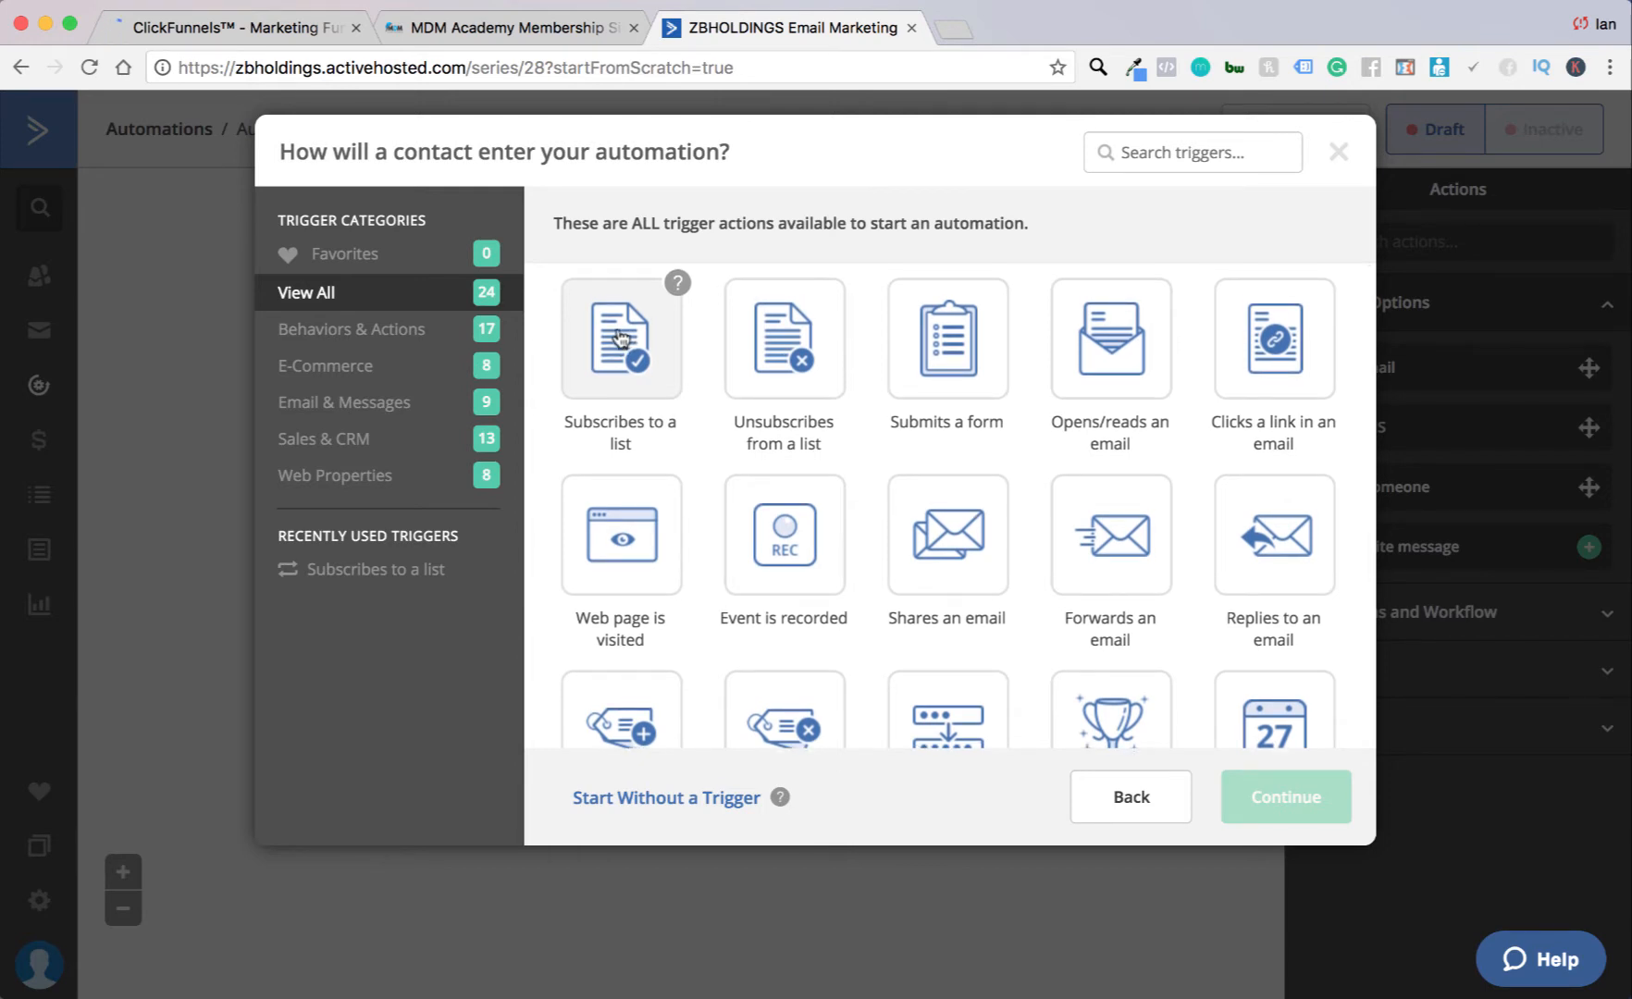
Step: Add a "Subscribes to a list" start trigger to the automation for the MDM Academy Leads list
{"action": "left_click", "coordinate": [633, 372]}
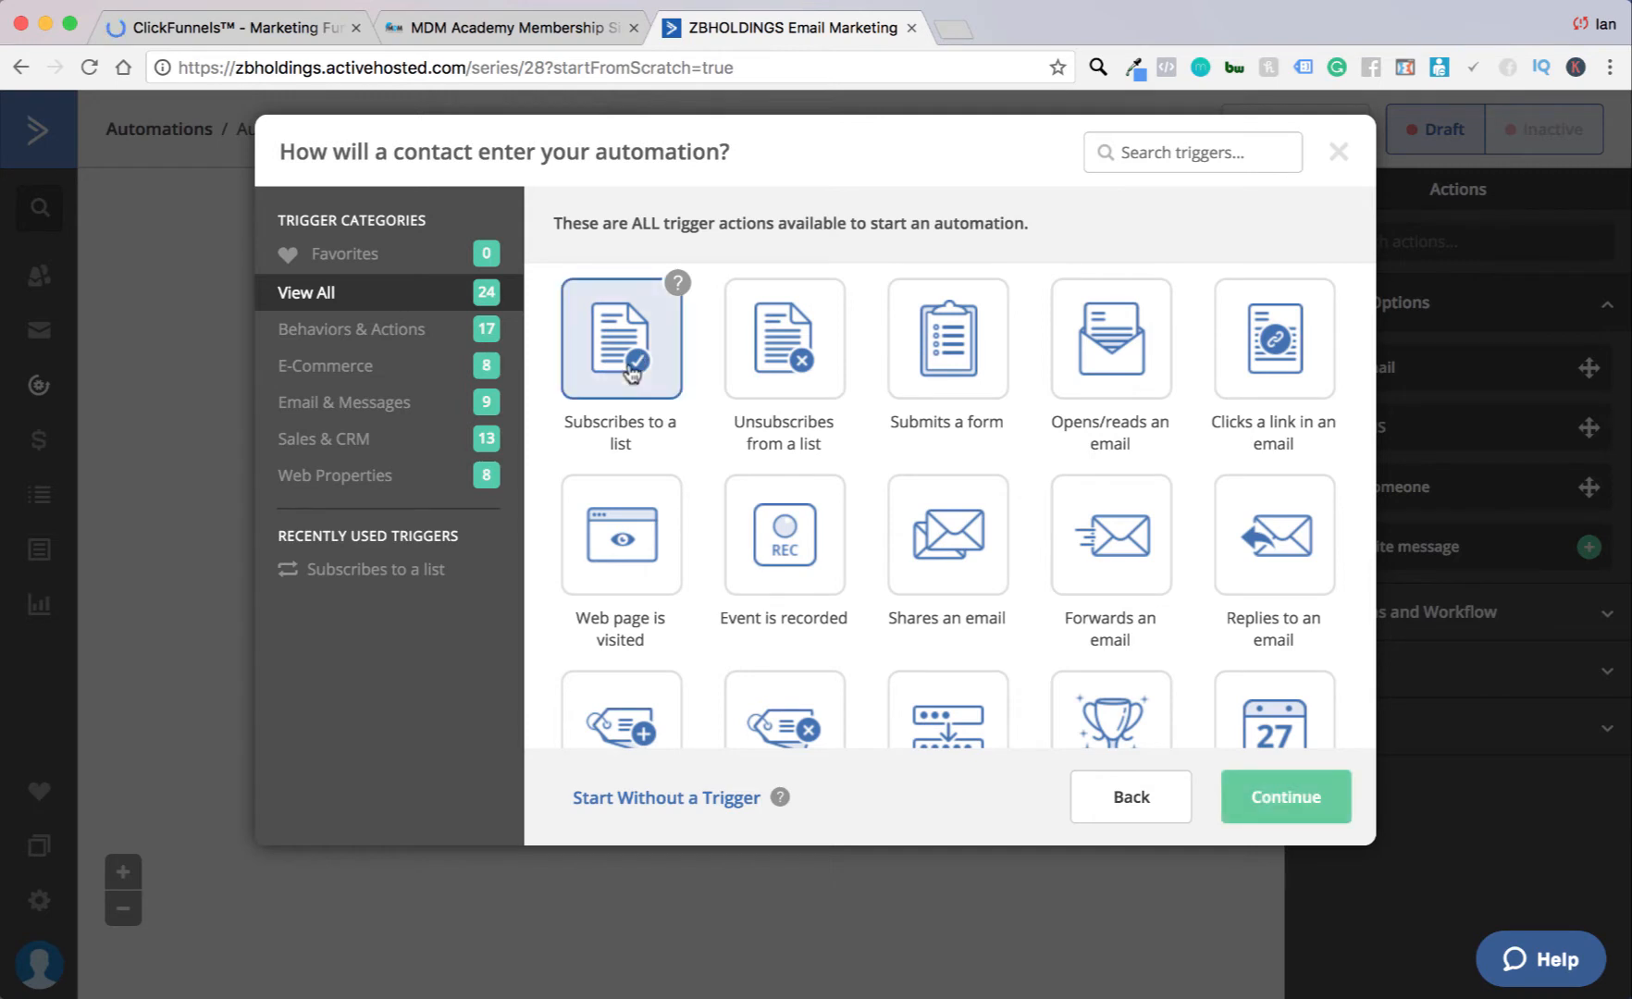
{"action": "left_click", "coordinate": [1327, 801]}
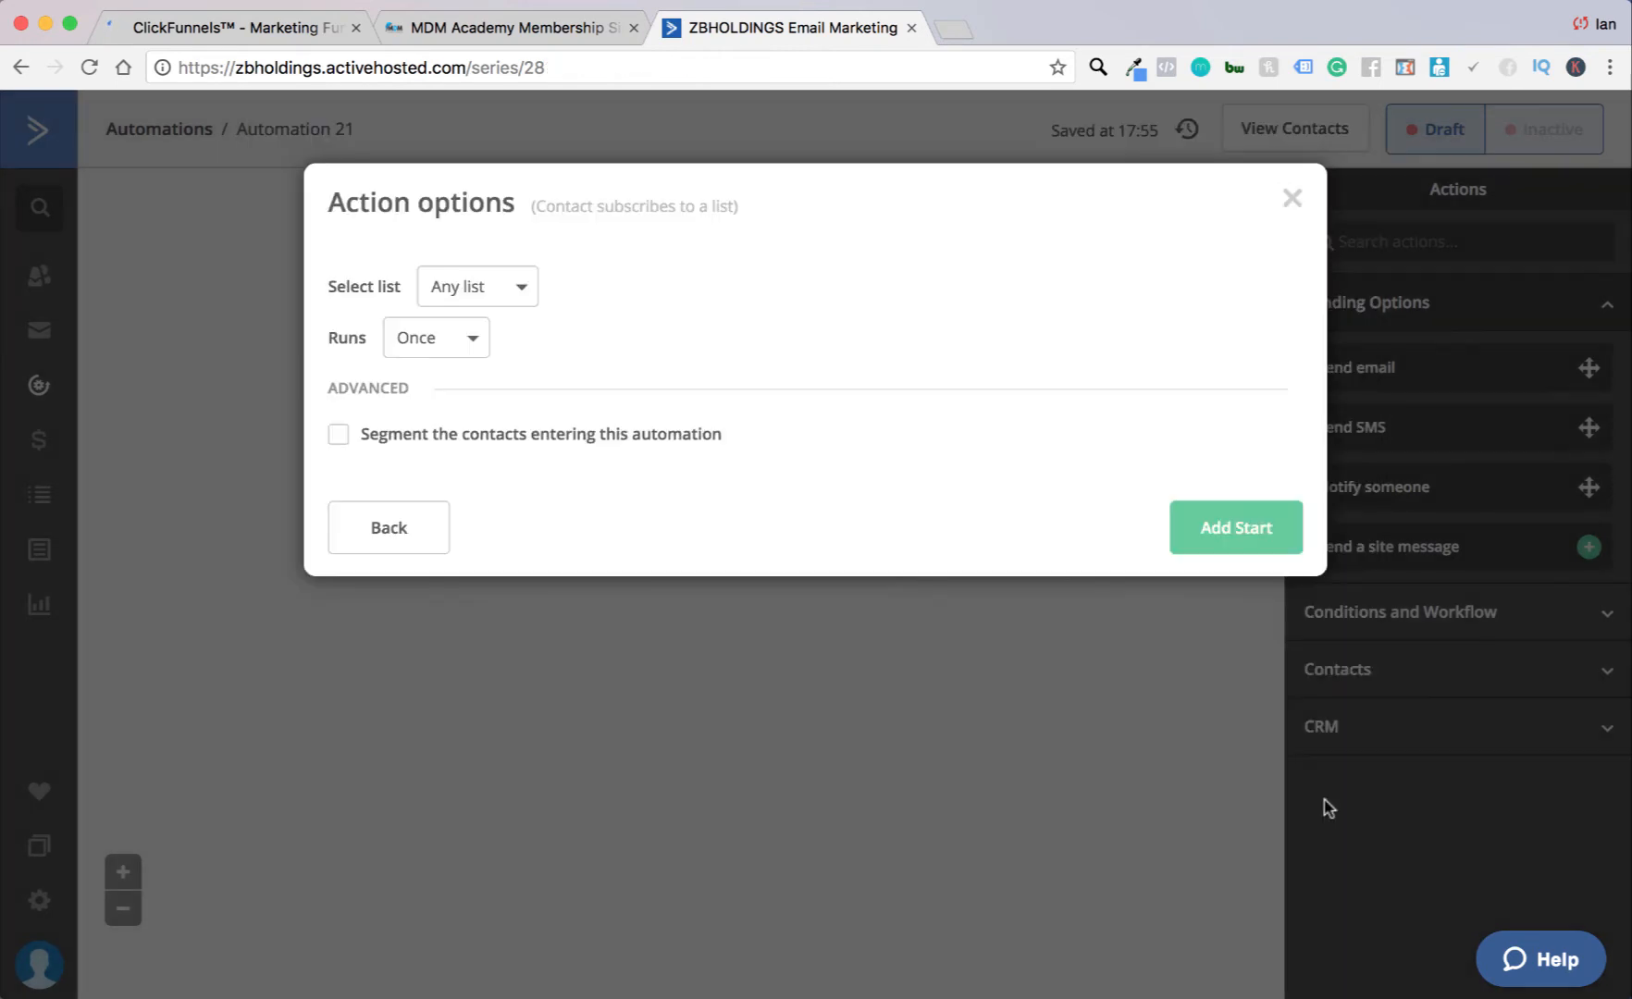
{"action": "left_click", "coordinate": [480, 280]}
{"action": "scroll", "coordinate": [596, 548], "scroll_direction": "down", "scroll_amount": 5}
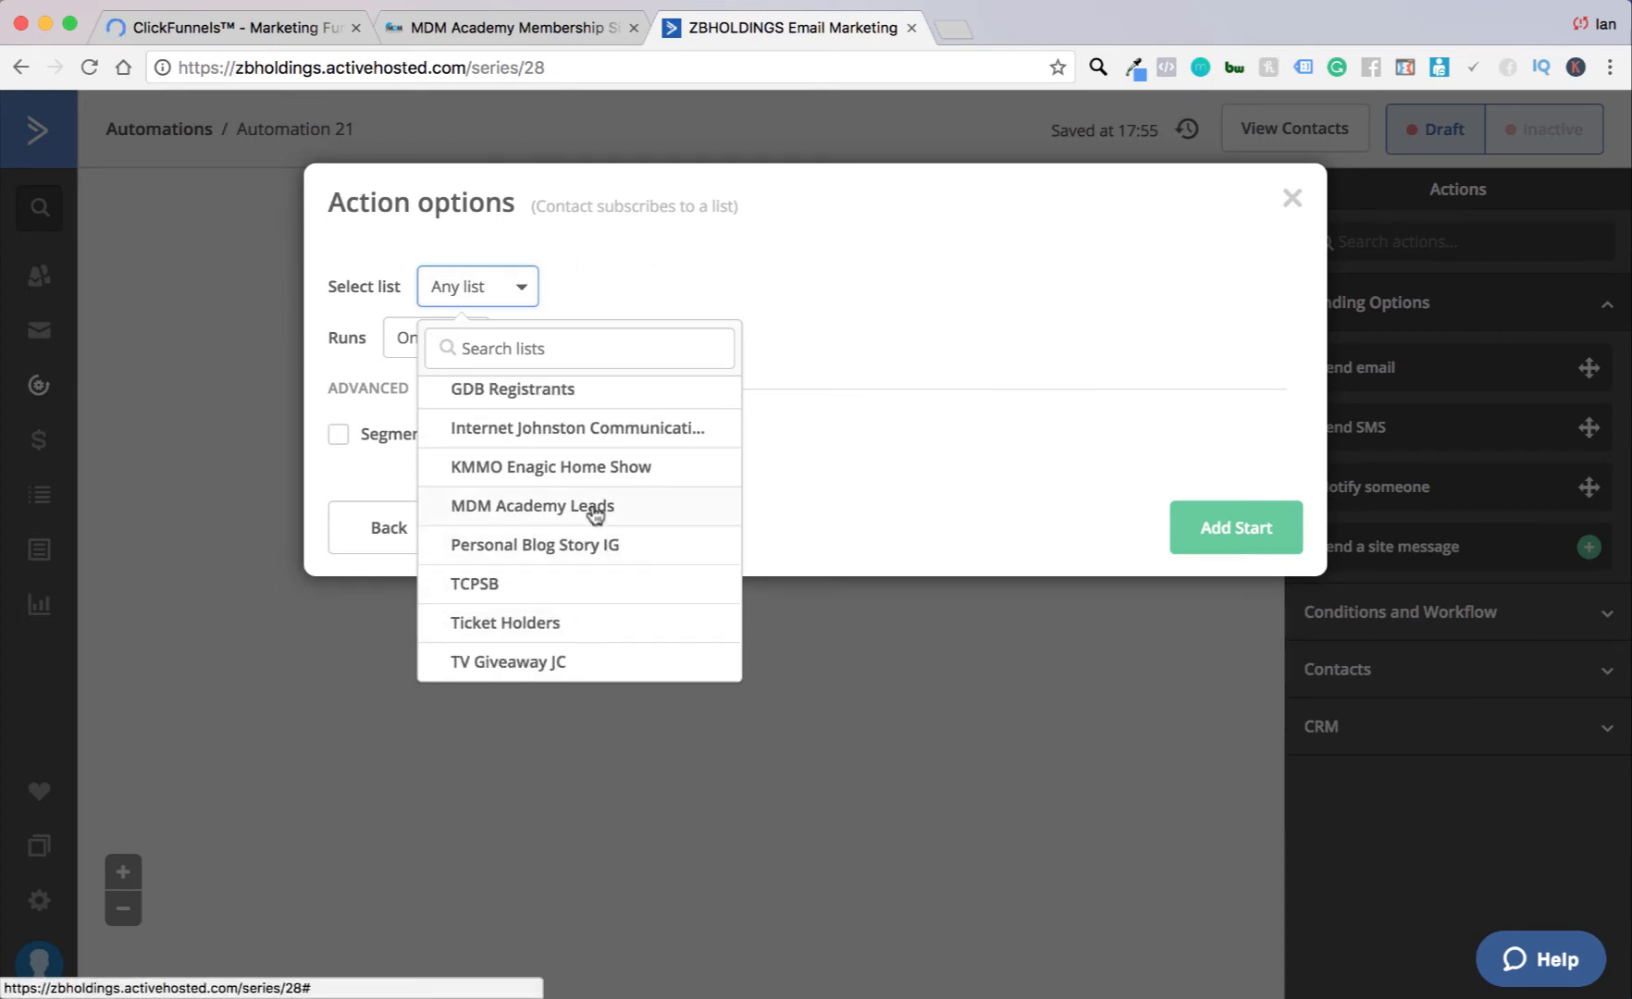
{"action": "left_click", "coordinate": [593, 509]}
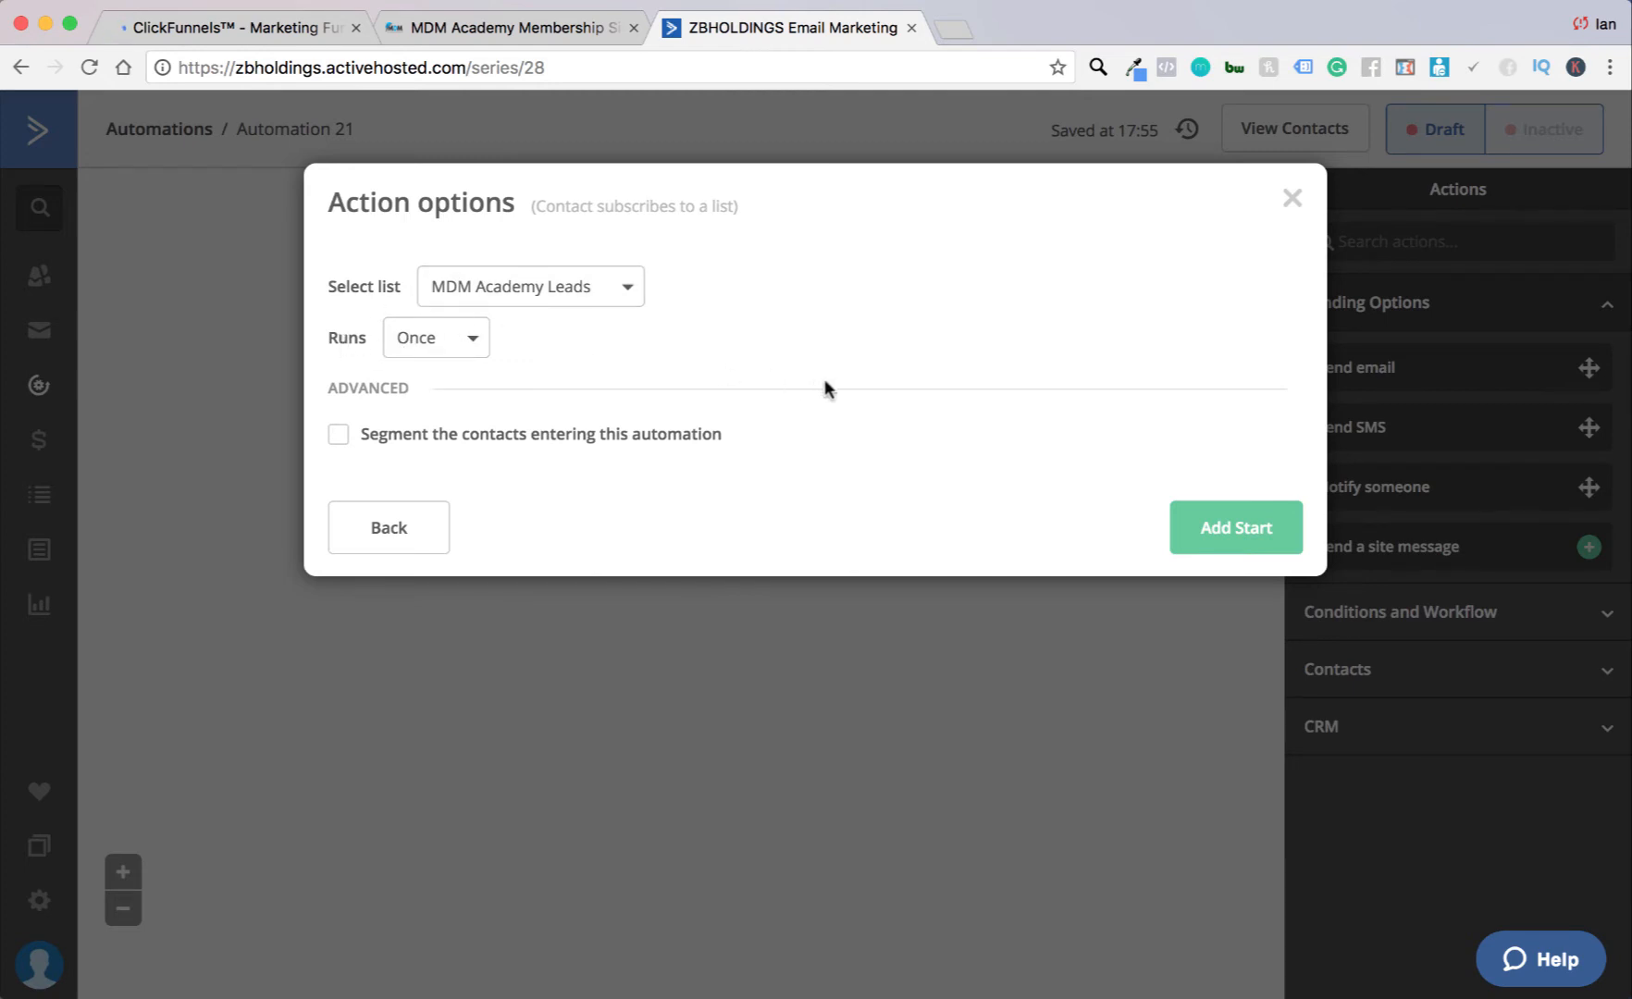
{"action": "left_click", "coordinate": [1239, 543]}
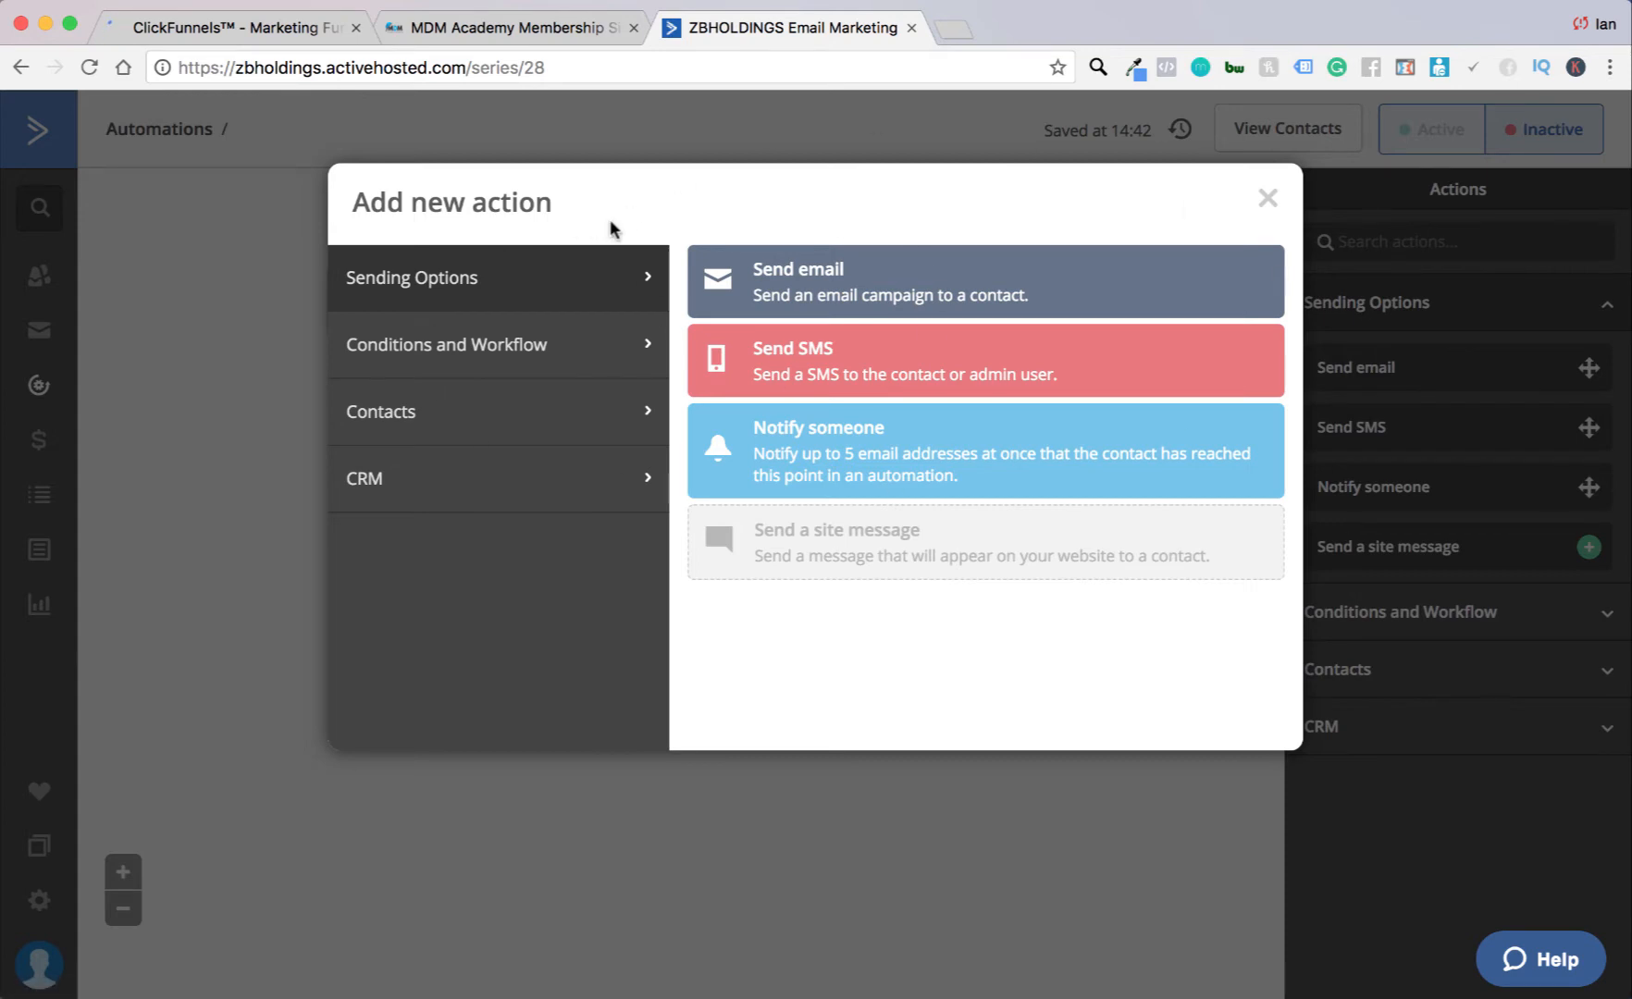
Step: Add a Send email action to the automation and start creating a new email for it
{"action": "left_click", "coordinate": [787, 294]}
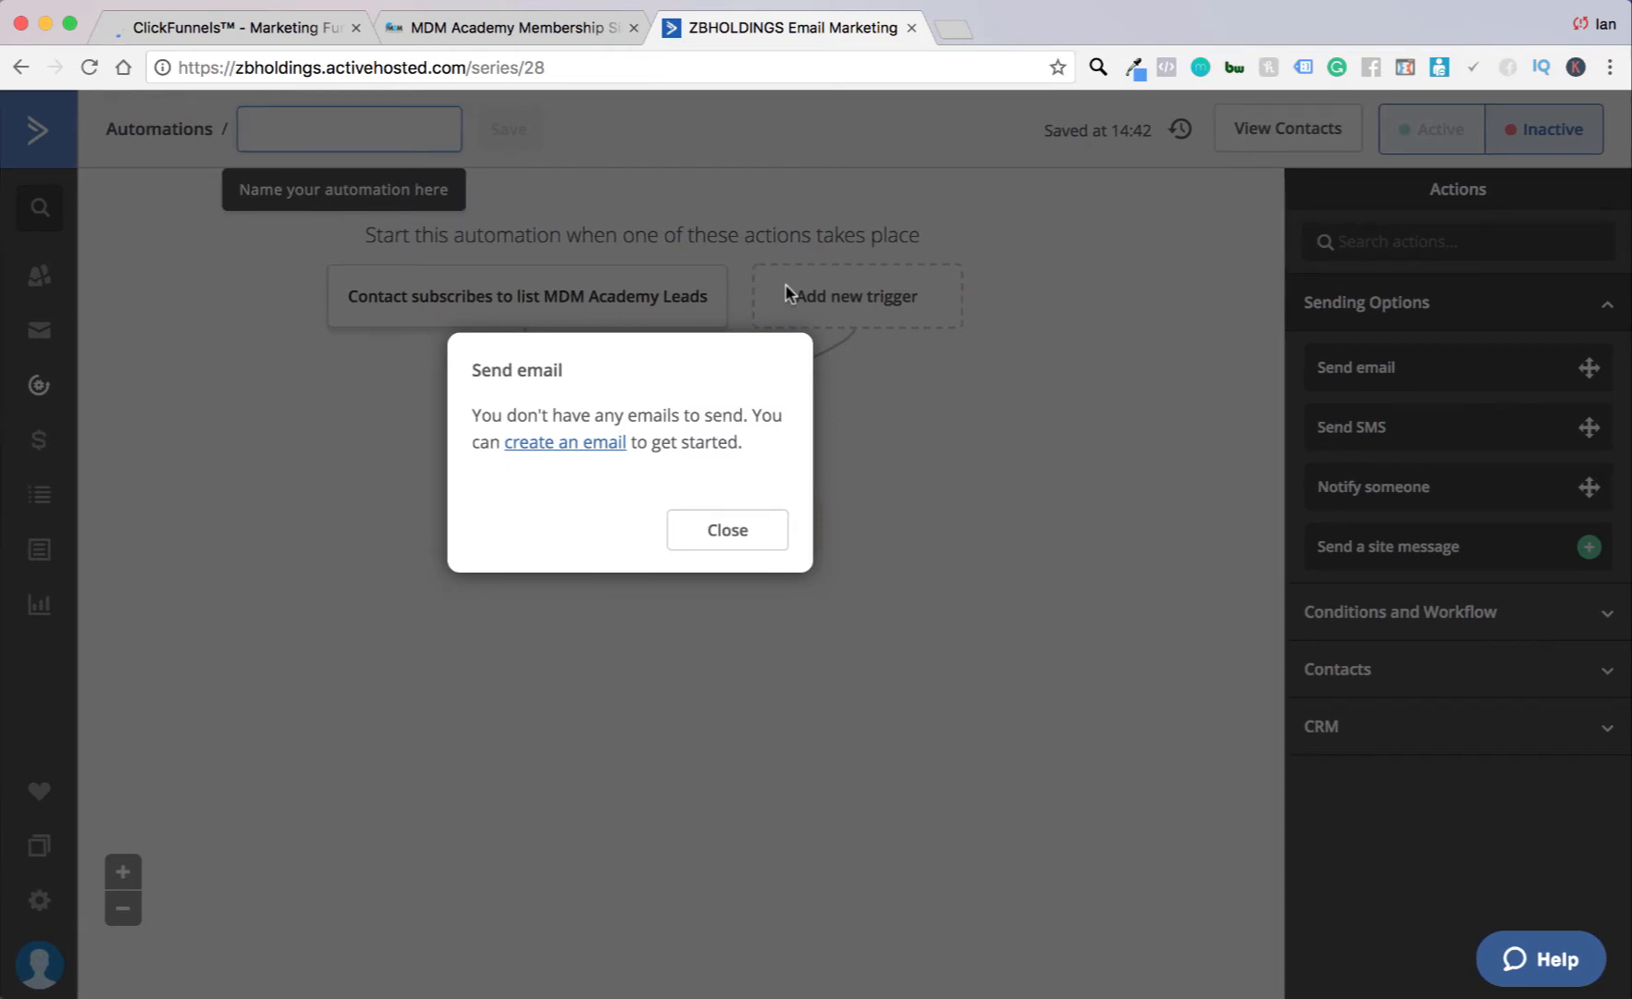
{"action": "left_click", "coordinate": [596, 447]}
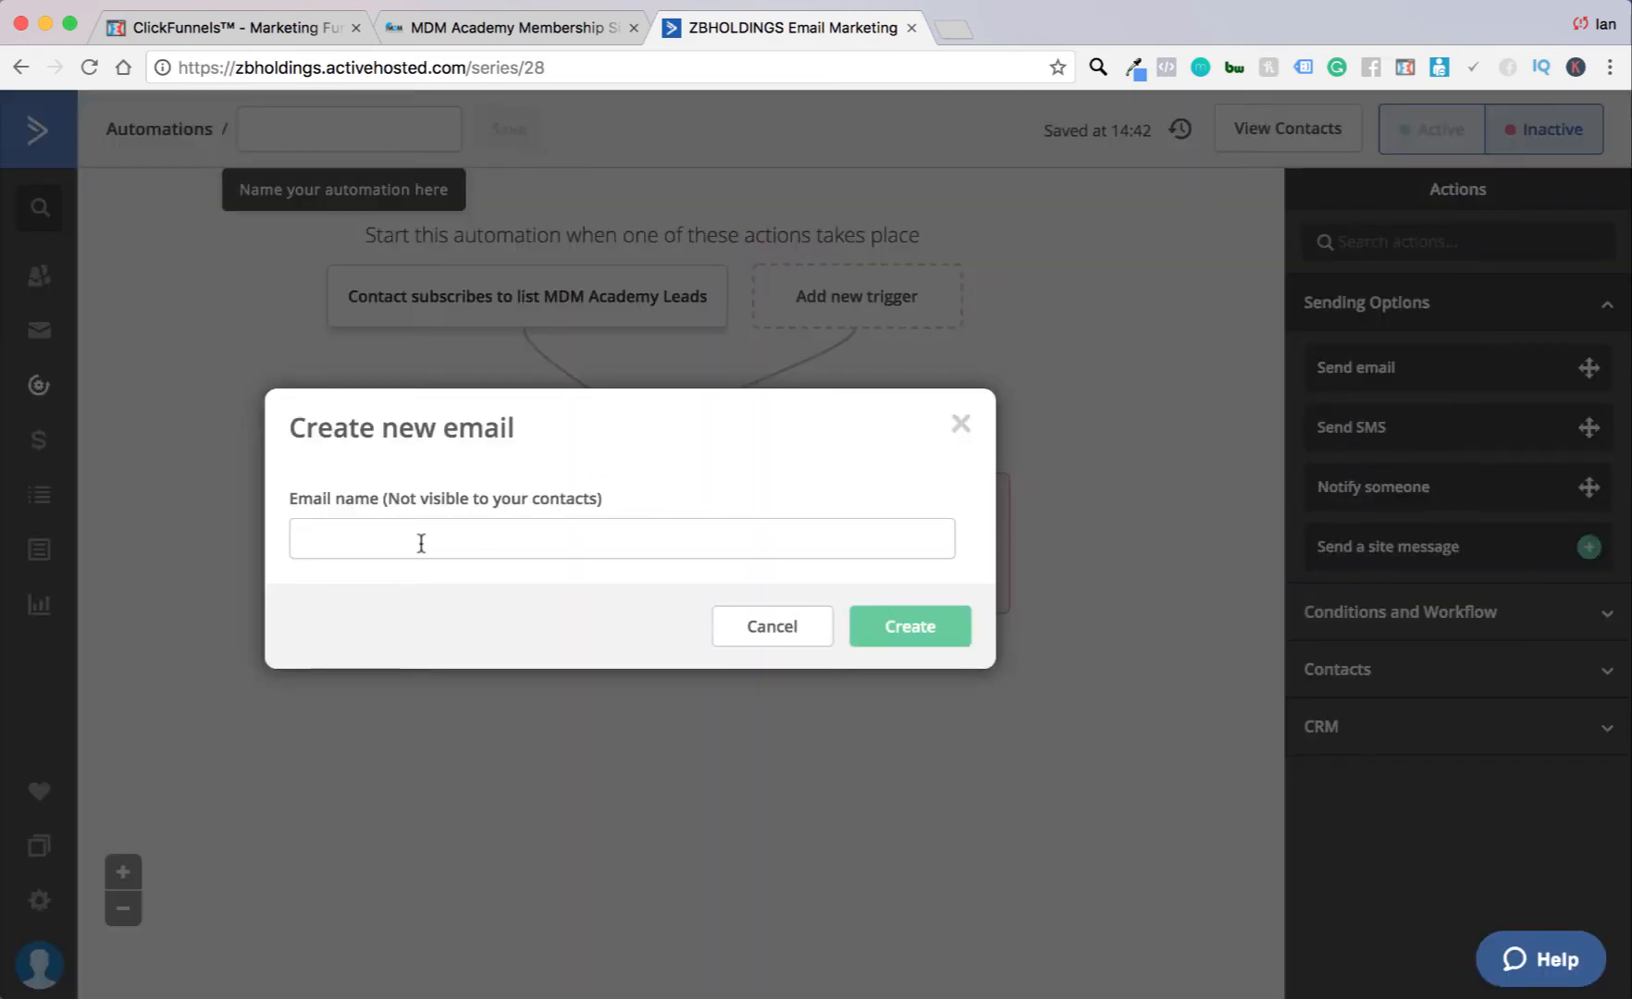
{"action": "left_click", "coordinate": [421, 543]}
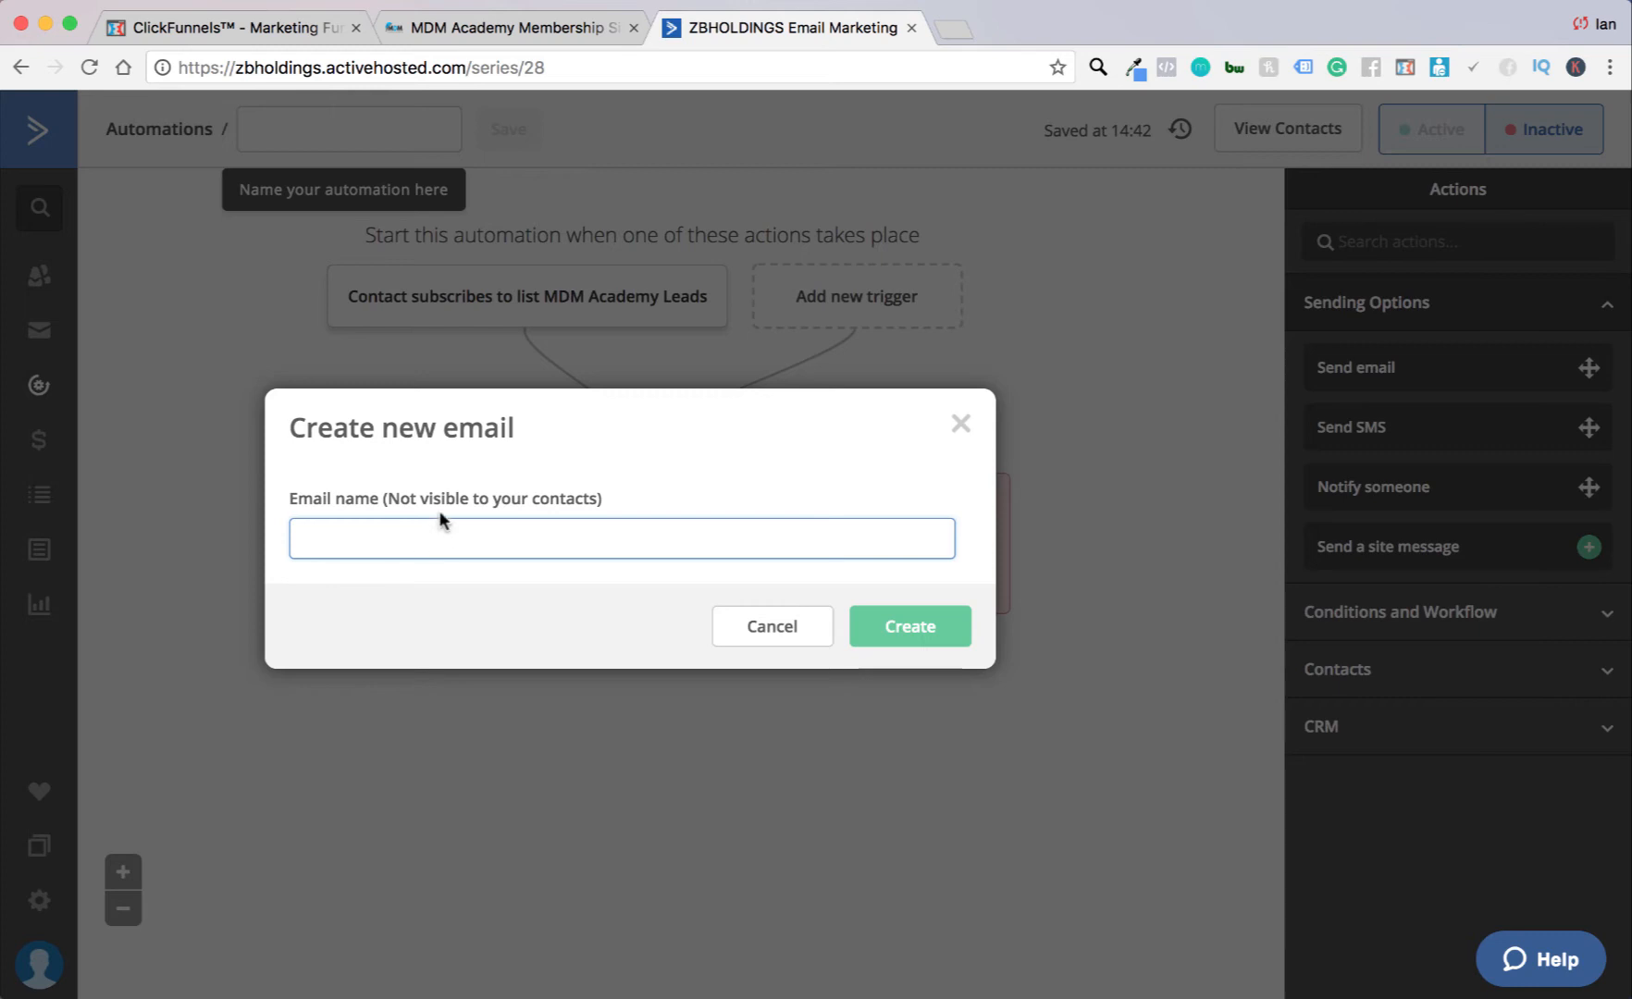
Step: Switch to the MDM Academy membership site and open the affiliate emails document from the "Step #3 - Attach Email Auto Responder" lesson
{"action": "left_click", "coordinate": [487, 35]}
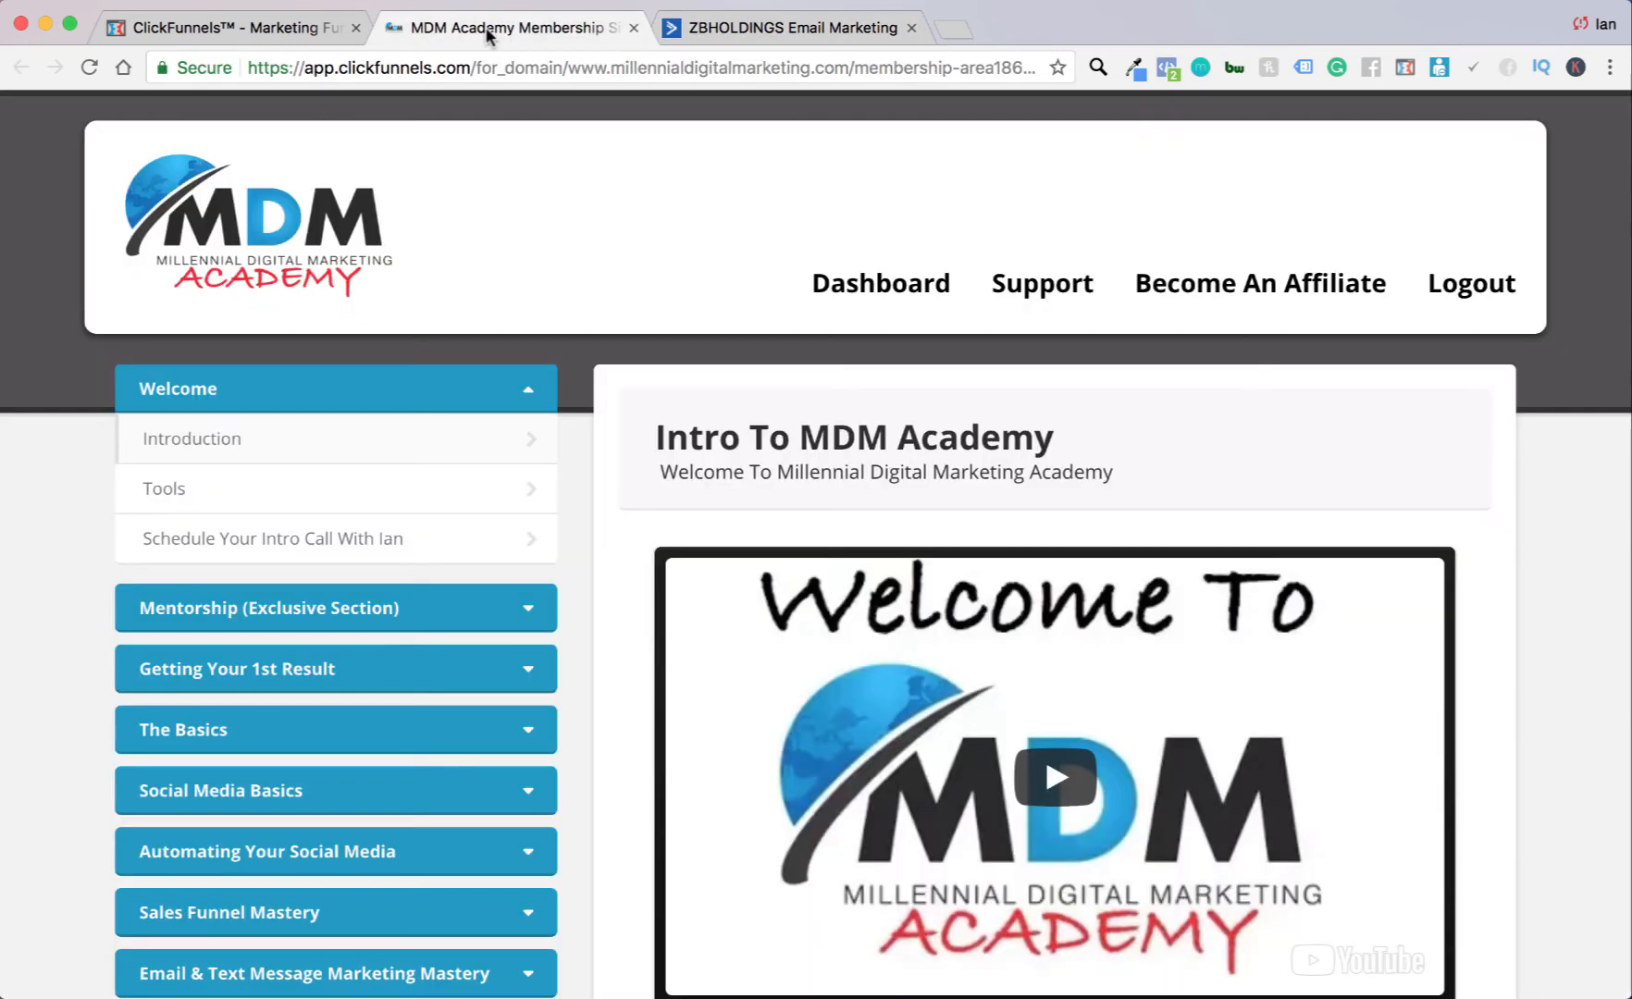
{"action": "scroll", "coordinate": [451, 439], "scroll_direction": "down", "scroll_amount": 3}
{"action": "scroll", "coordinate": [450, 439], "scroll_direction": "down", "scroll_amount": 5}
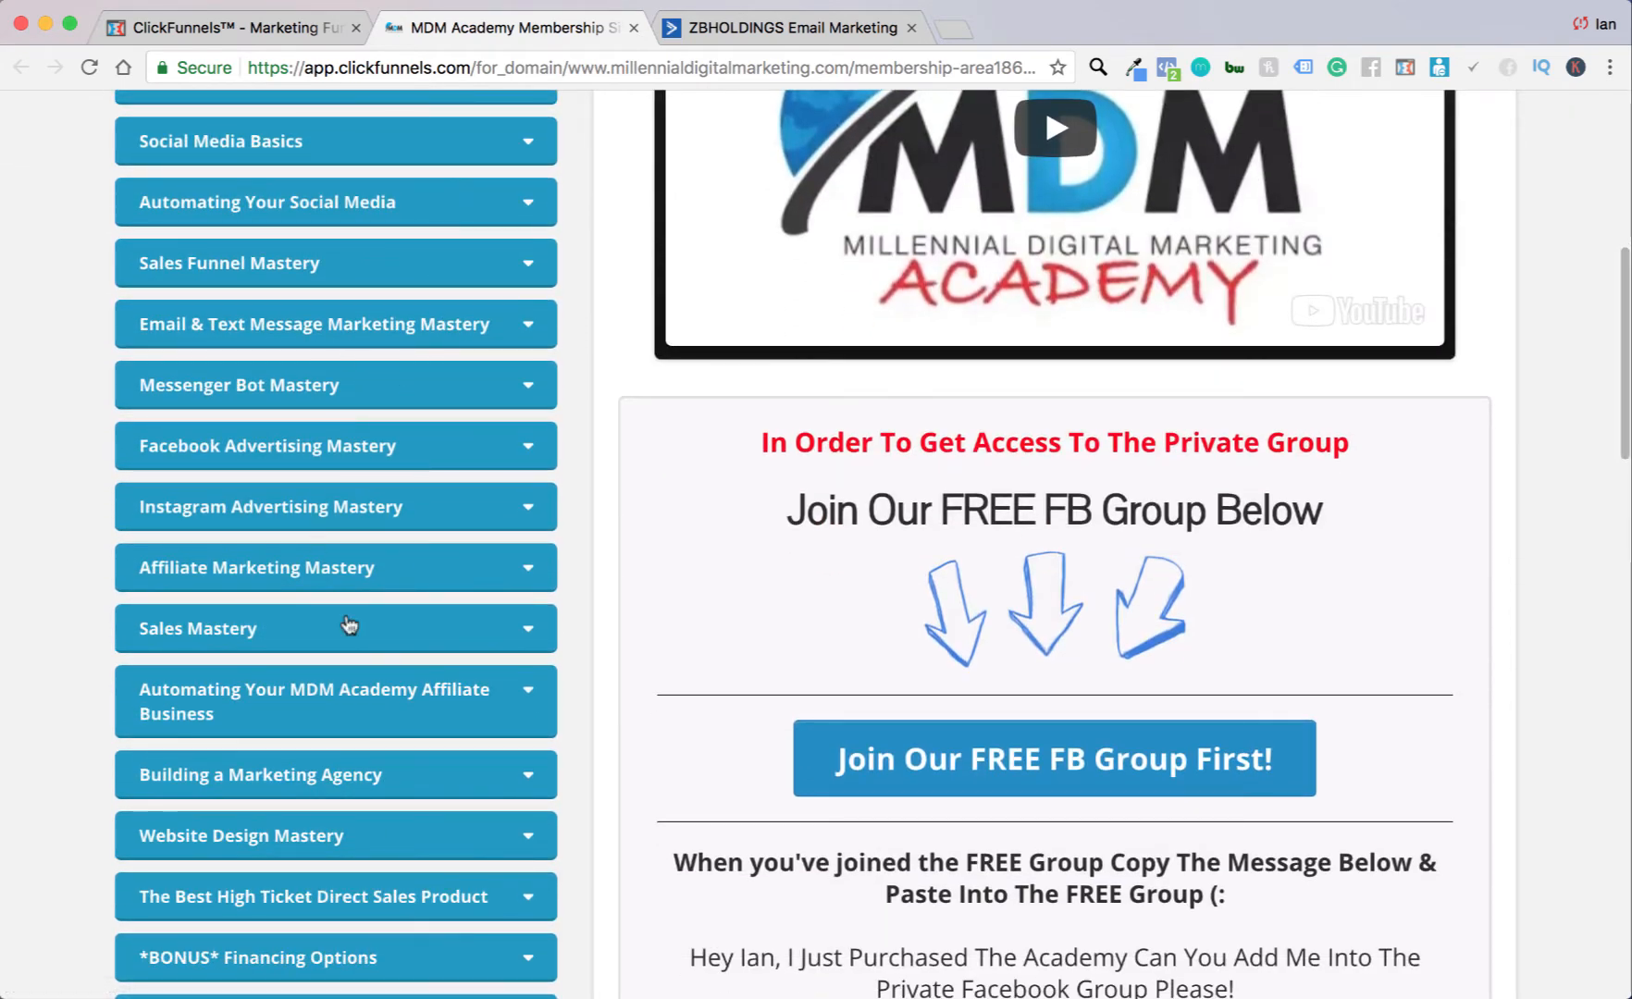
{"action": "left_click", "coordinate": [311, 703]}
{"action": "scroll", "coordinate": [314, 731], "scroll_direction": "down", "scroll_amount": 2}
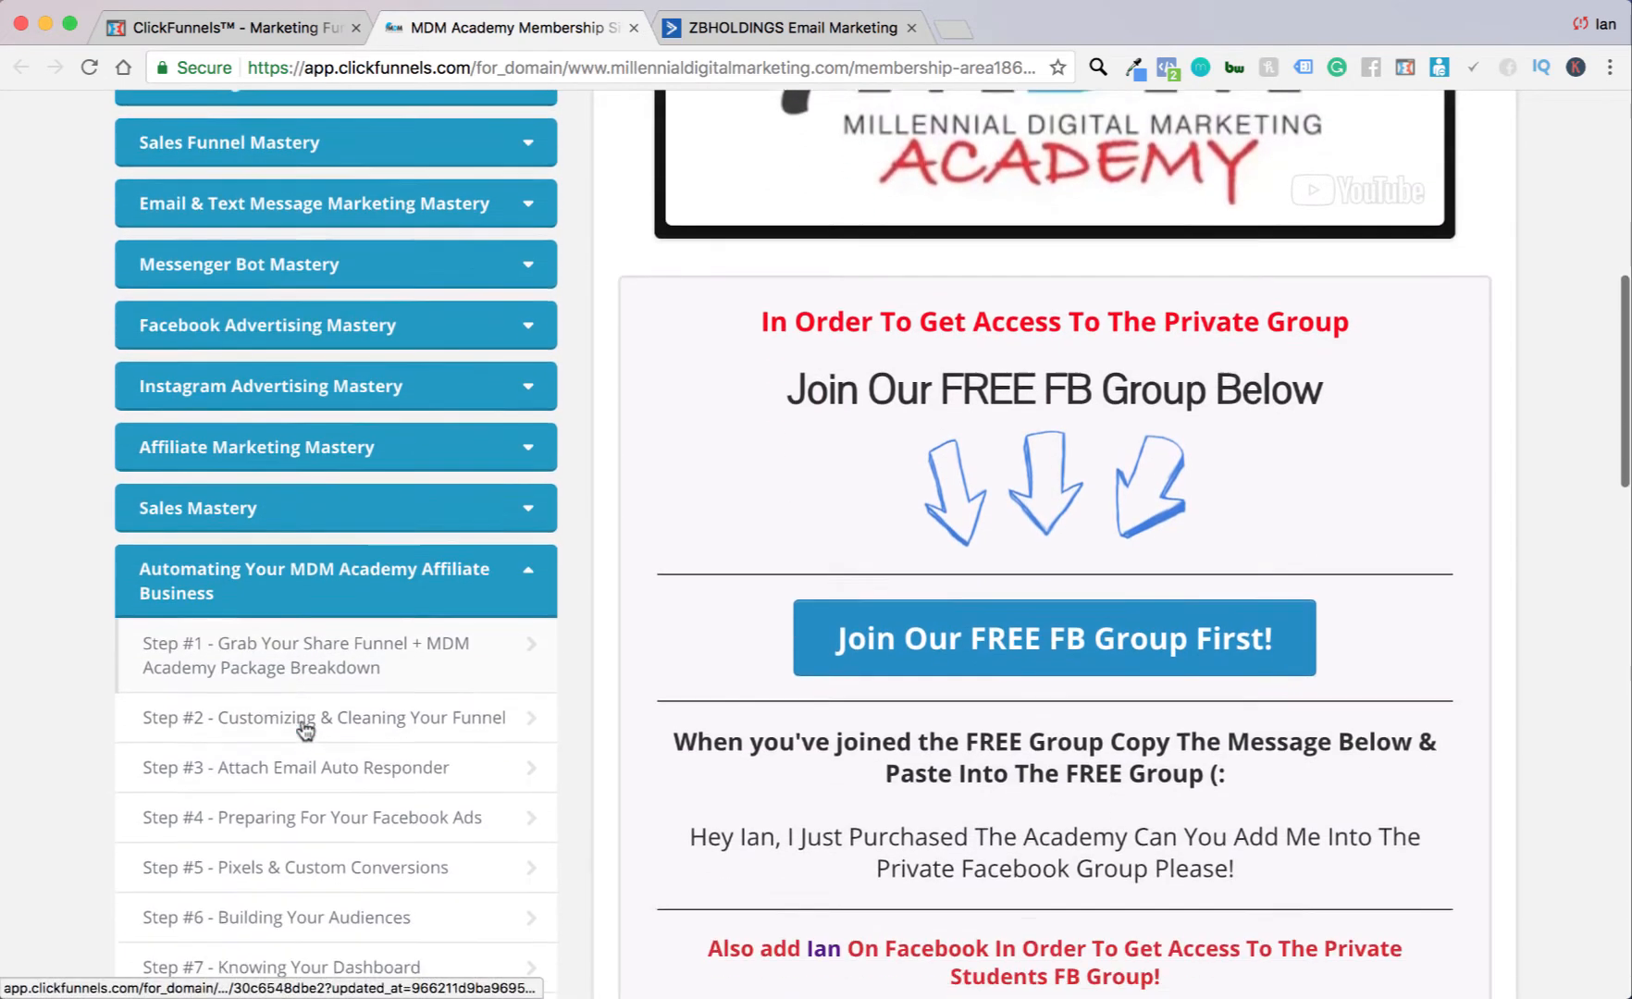
{"action": "left_click", "coordinate": [260, 764]}
{"action": "scroll", "coordinate": [459, 736], "scroll_direction": "down", "scroll_amount": 5}
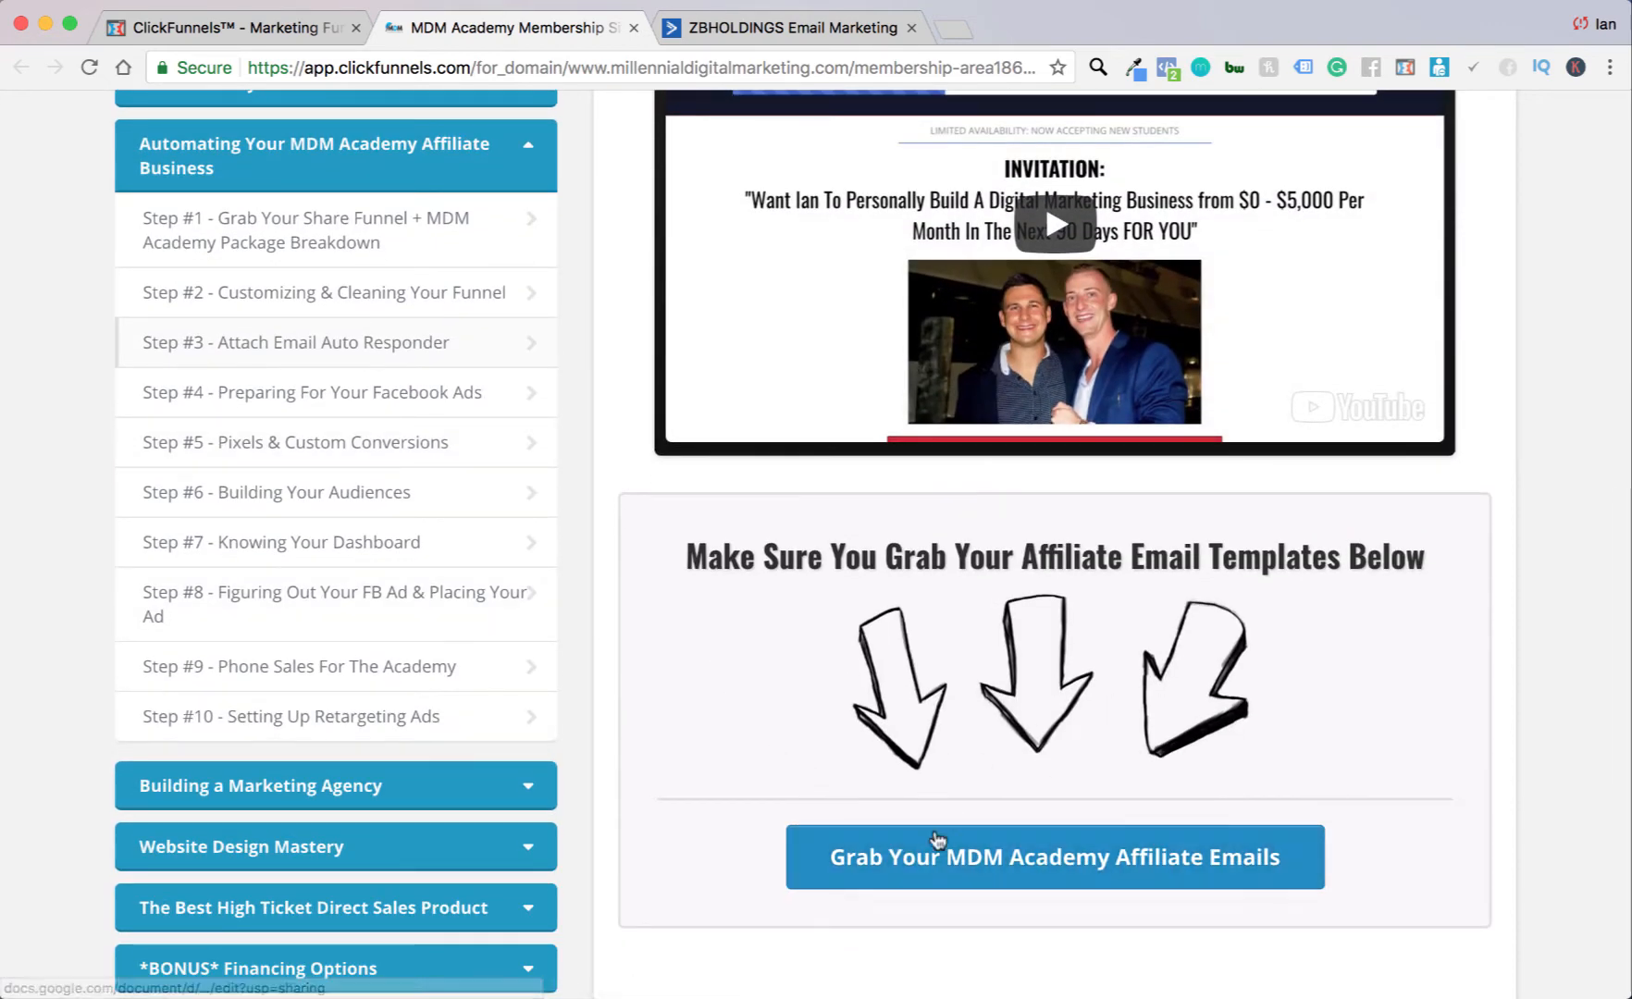
{"action": "left_click", "coordinate": [885, 853]}
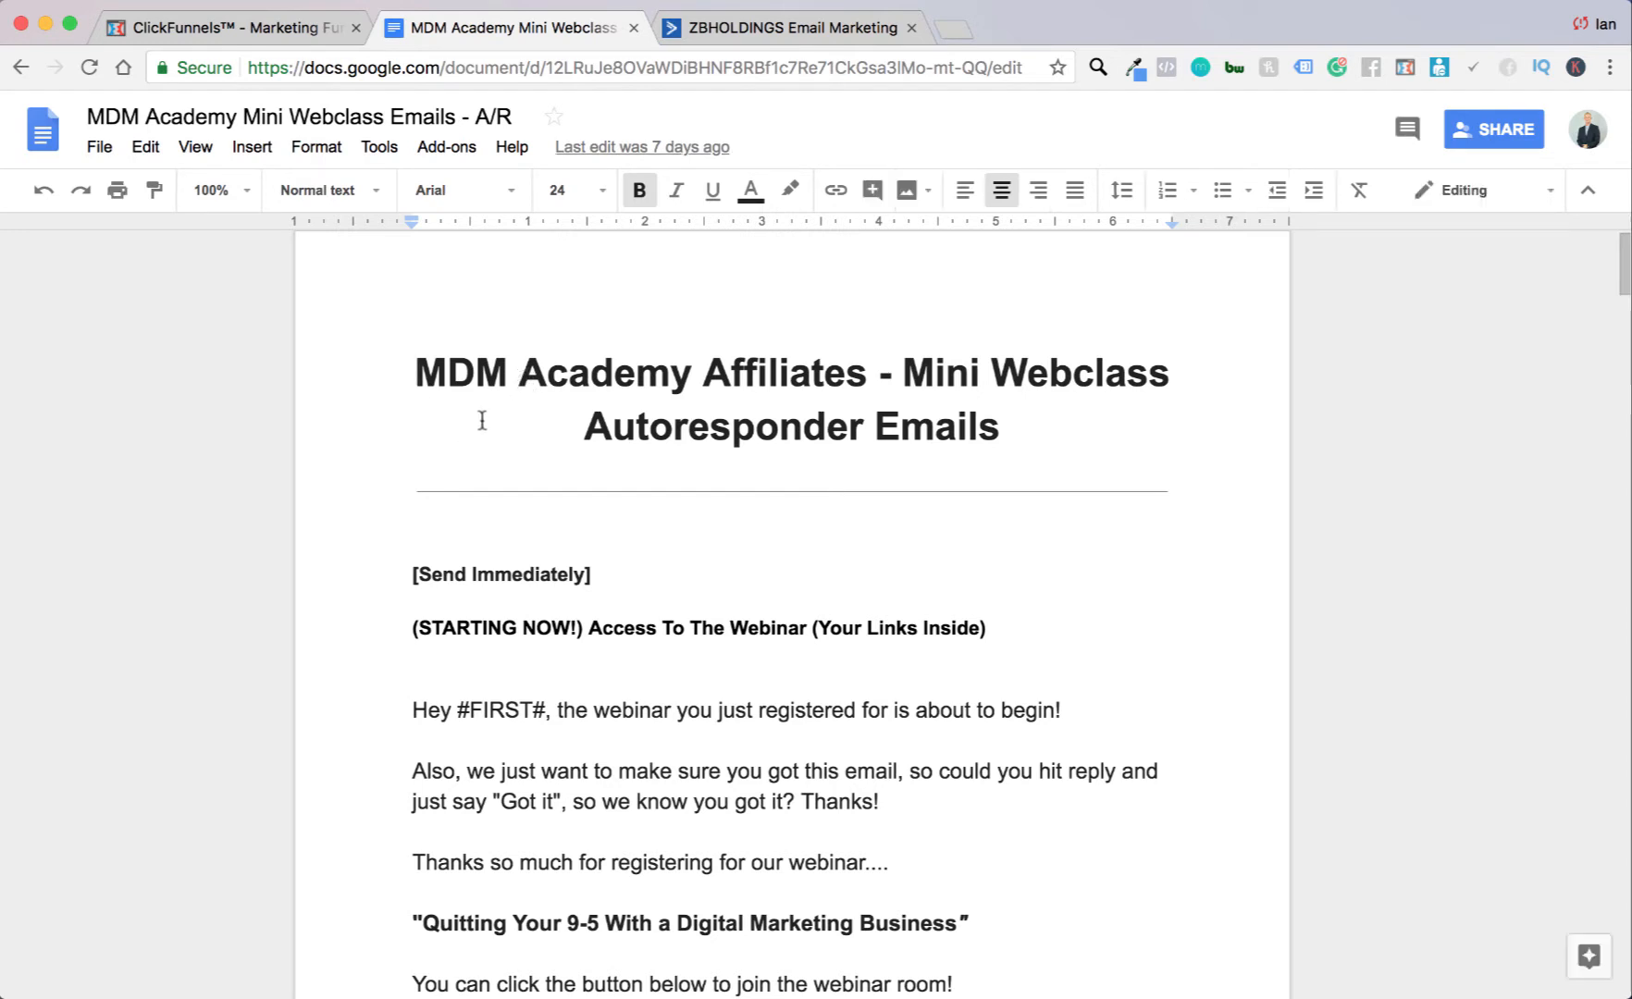
Step: Copy the subject line "(STARTING NOW!) Access To The Webinar (Your Links Inside)" from the Send Immediately email
{"action": "scroll", "coordinate": [482, 421], "scroll_direction": "down", "scroll_amount": 3}
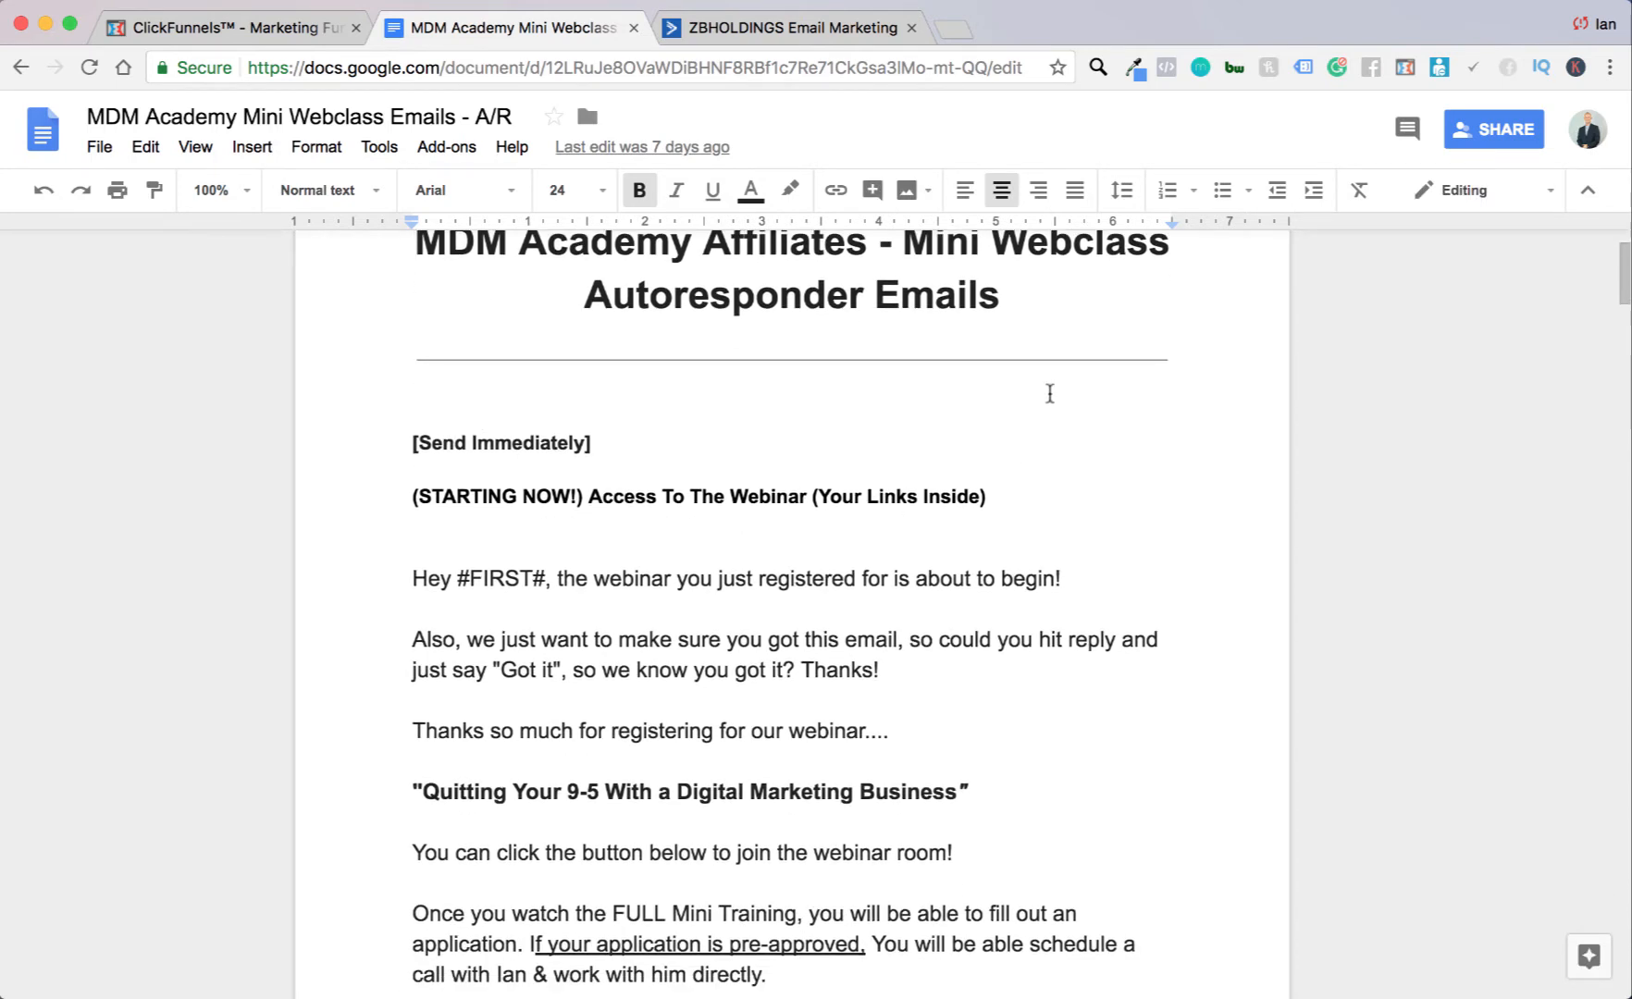
{"action": "scroll", "coordinate": [551, 389], "scroll_direction": "up", "scroll_amount": 3}
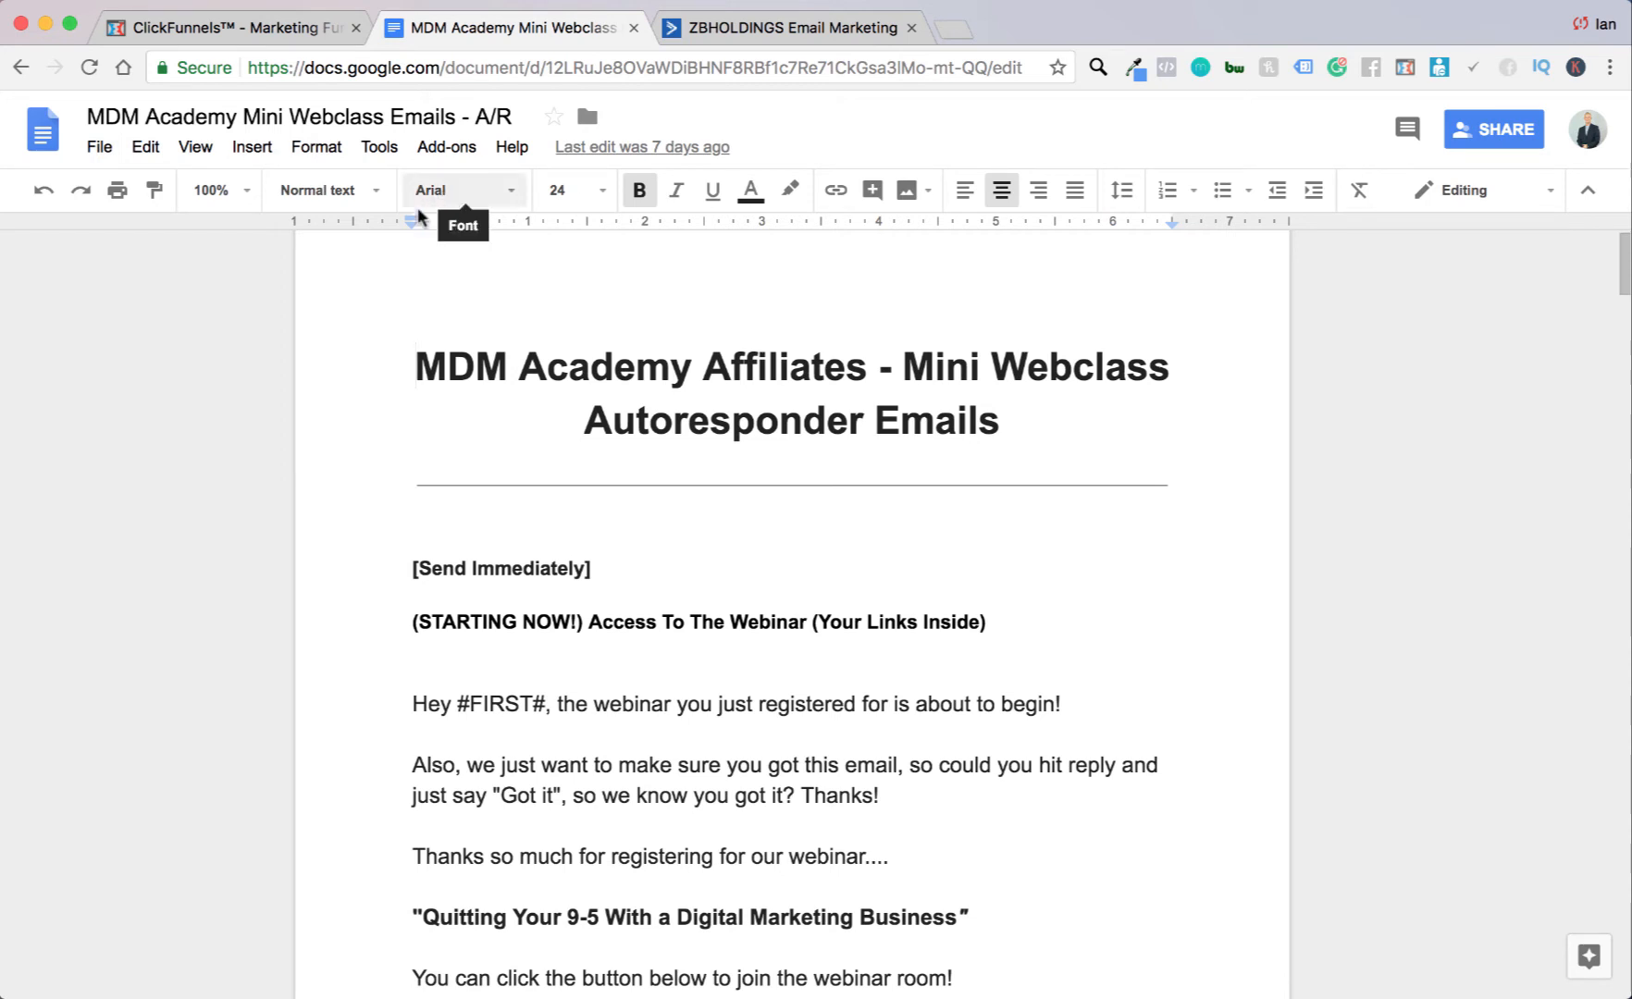
{"action": "scroll", "coordinate": [291, 546], "scroll_direction": "down", "scroll_amount": 2}
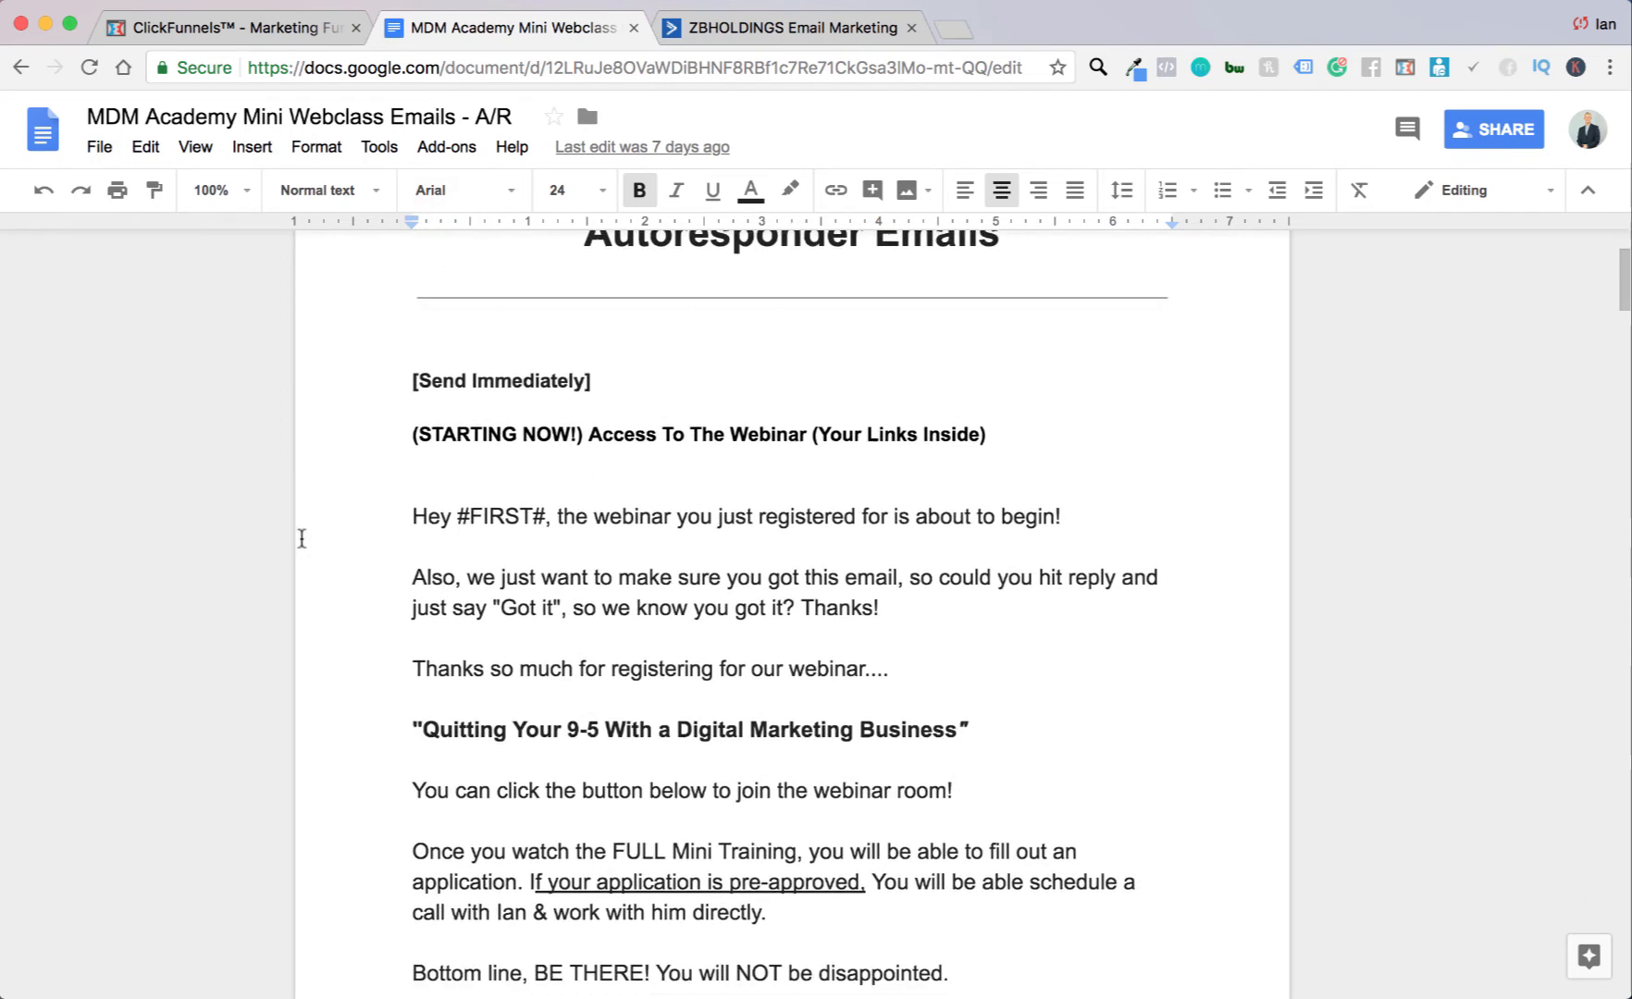
{"action": "left_click", "coordinate": [239, 543]}
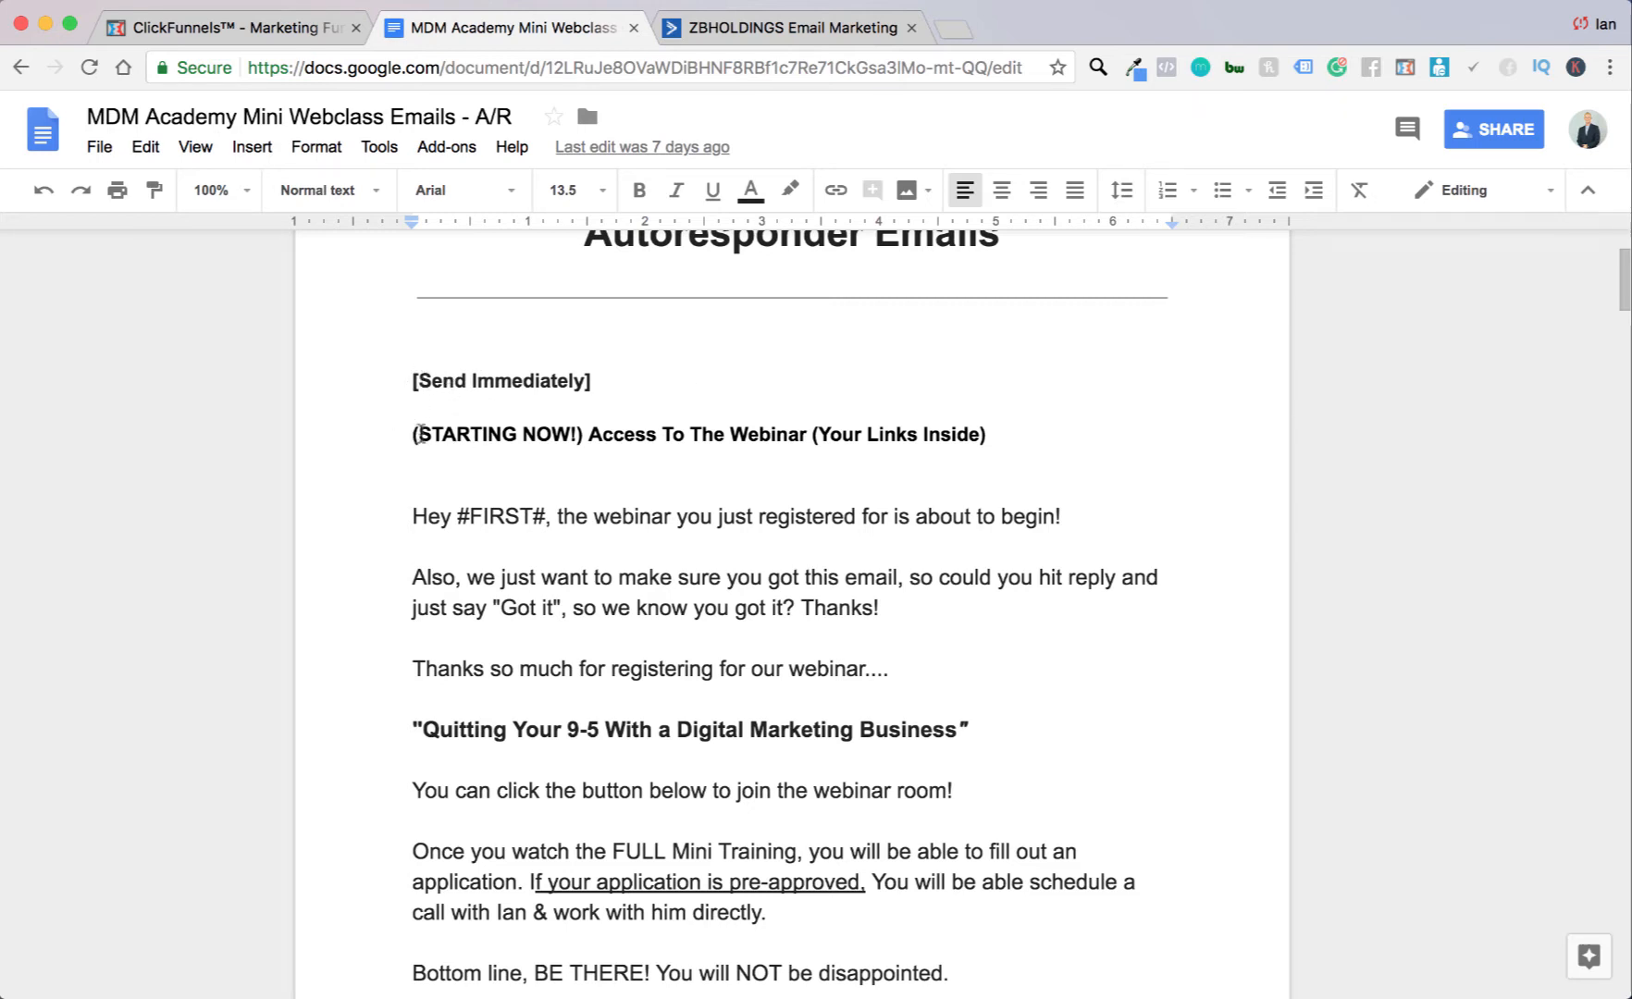
{"action": "left_click_drag", "start_coordinate": [416, 435], "coordinate": [629, 436]}
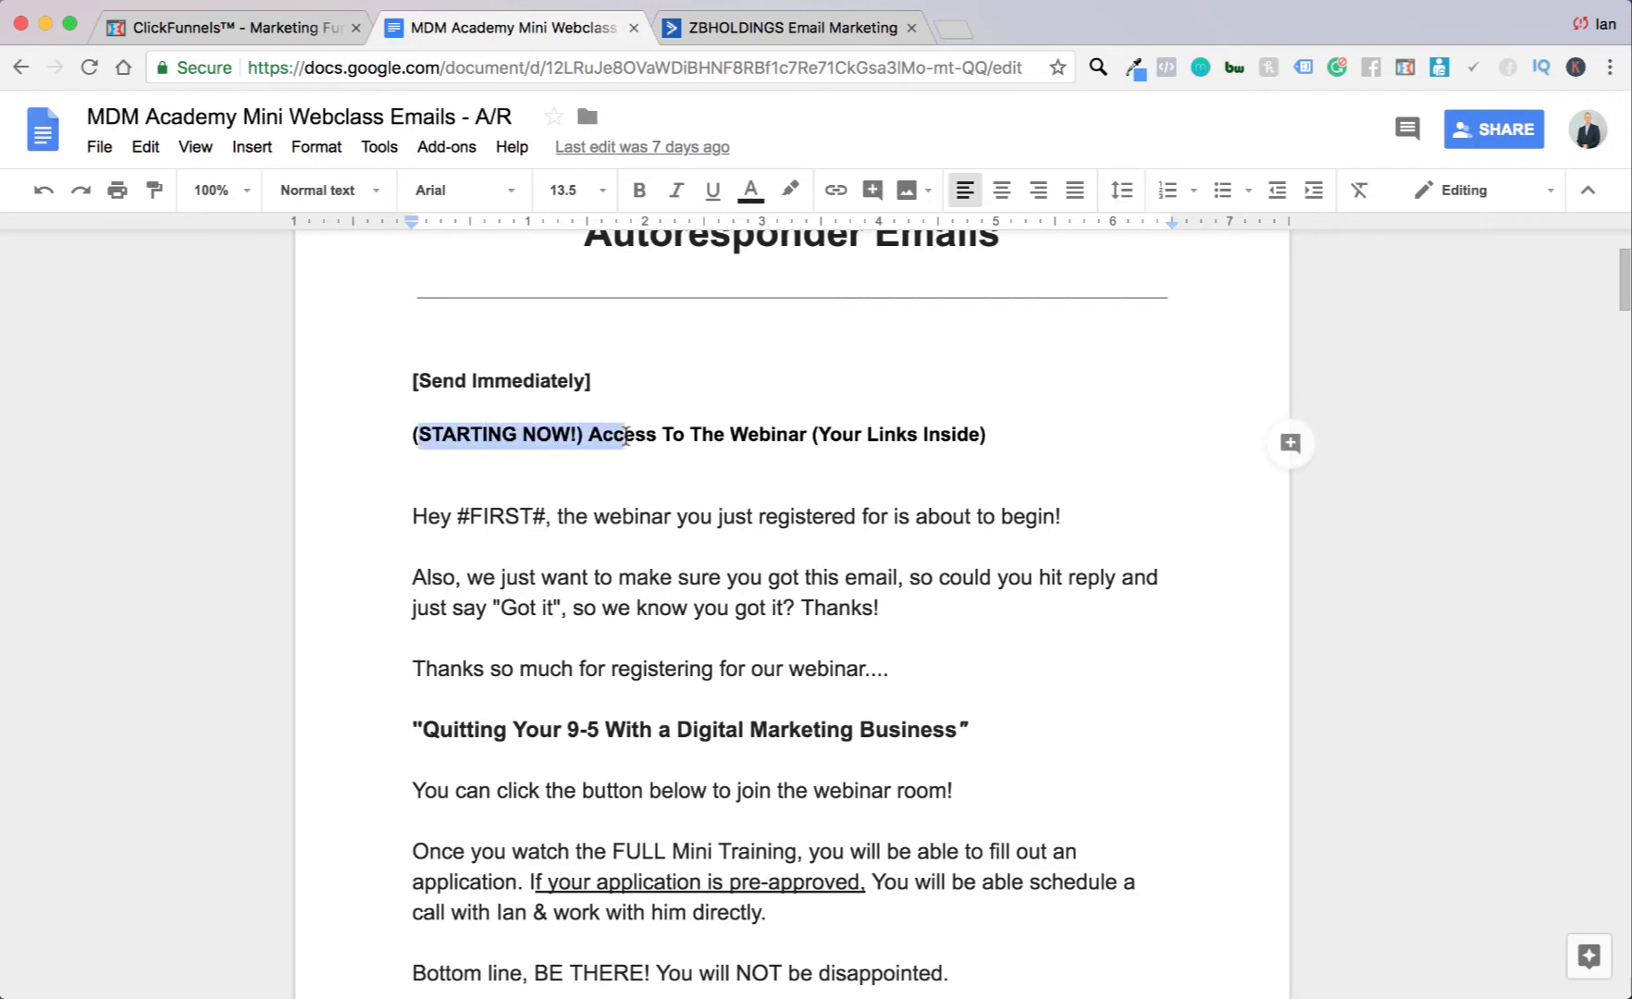
{"action": "left_click_drag", "start_coordinate": [398, 431], "coordinate": [1029, 438]}
{"action": "key", "text": "super+c"}
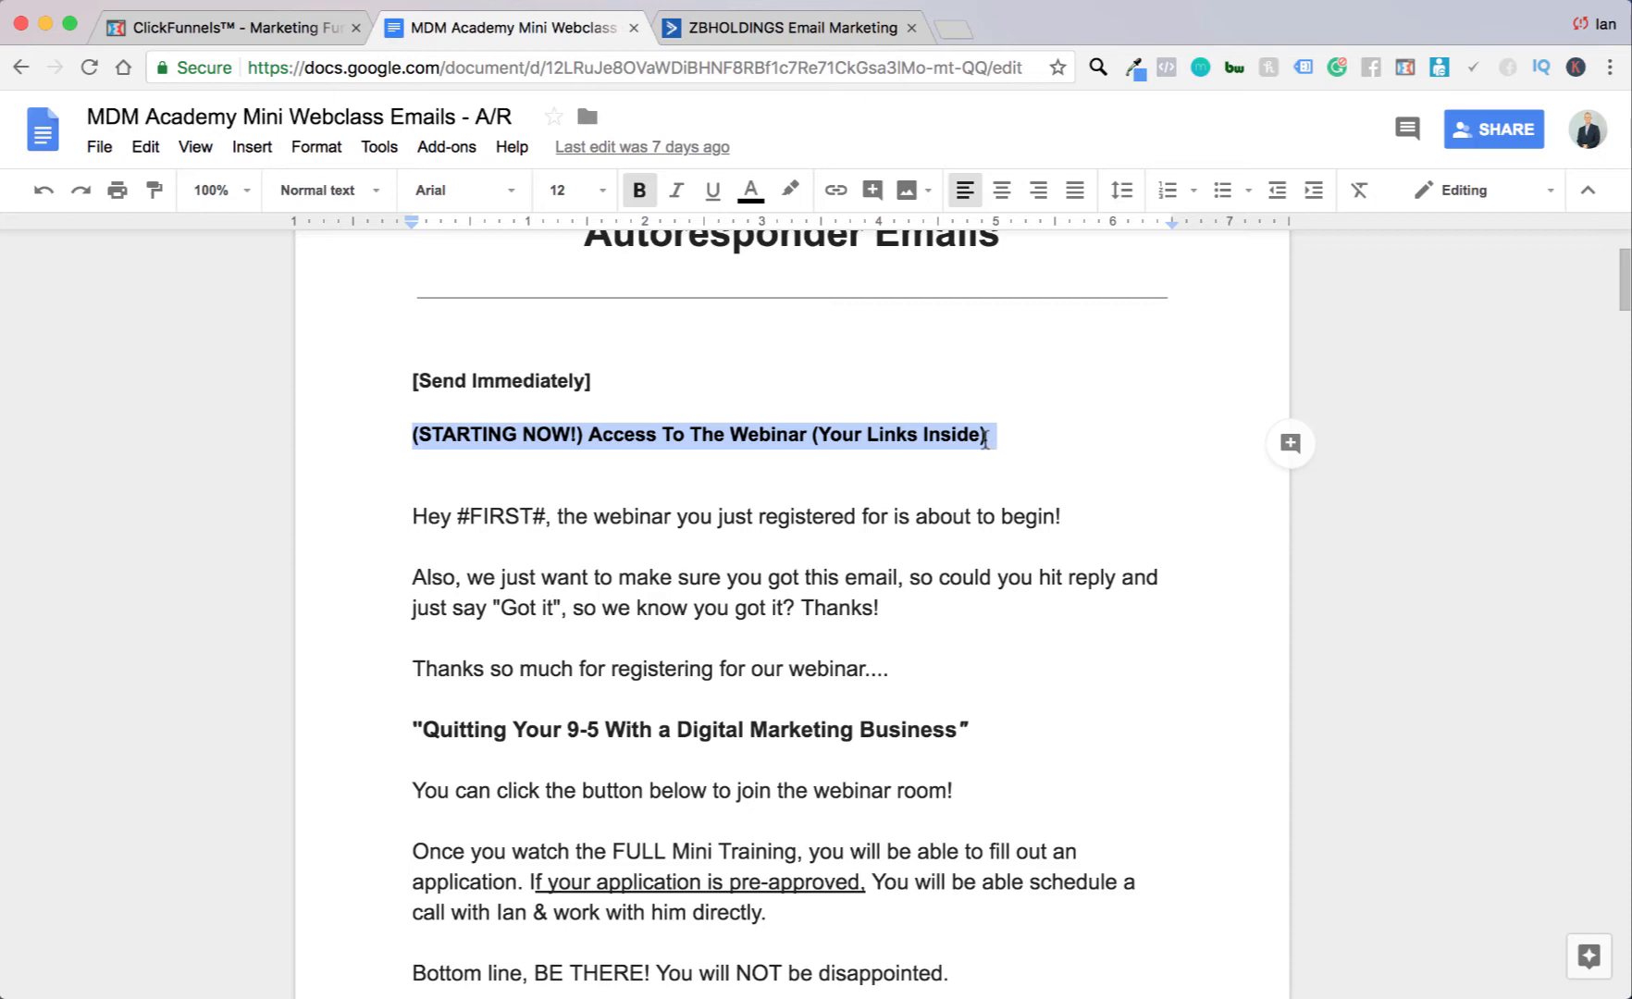
Step: Return to ActiveCampaign and create the new email named "(STARTING NOW!) Access To The Webinar (Your Links Inside)"
{"action": "left_click", "coordinate": [754, 28]}
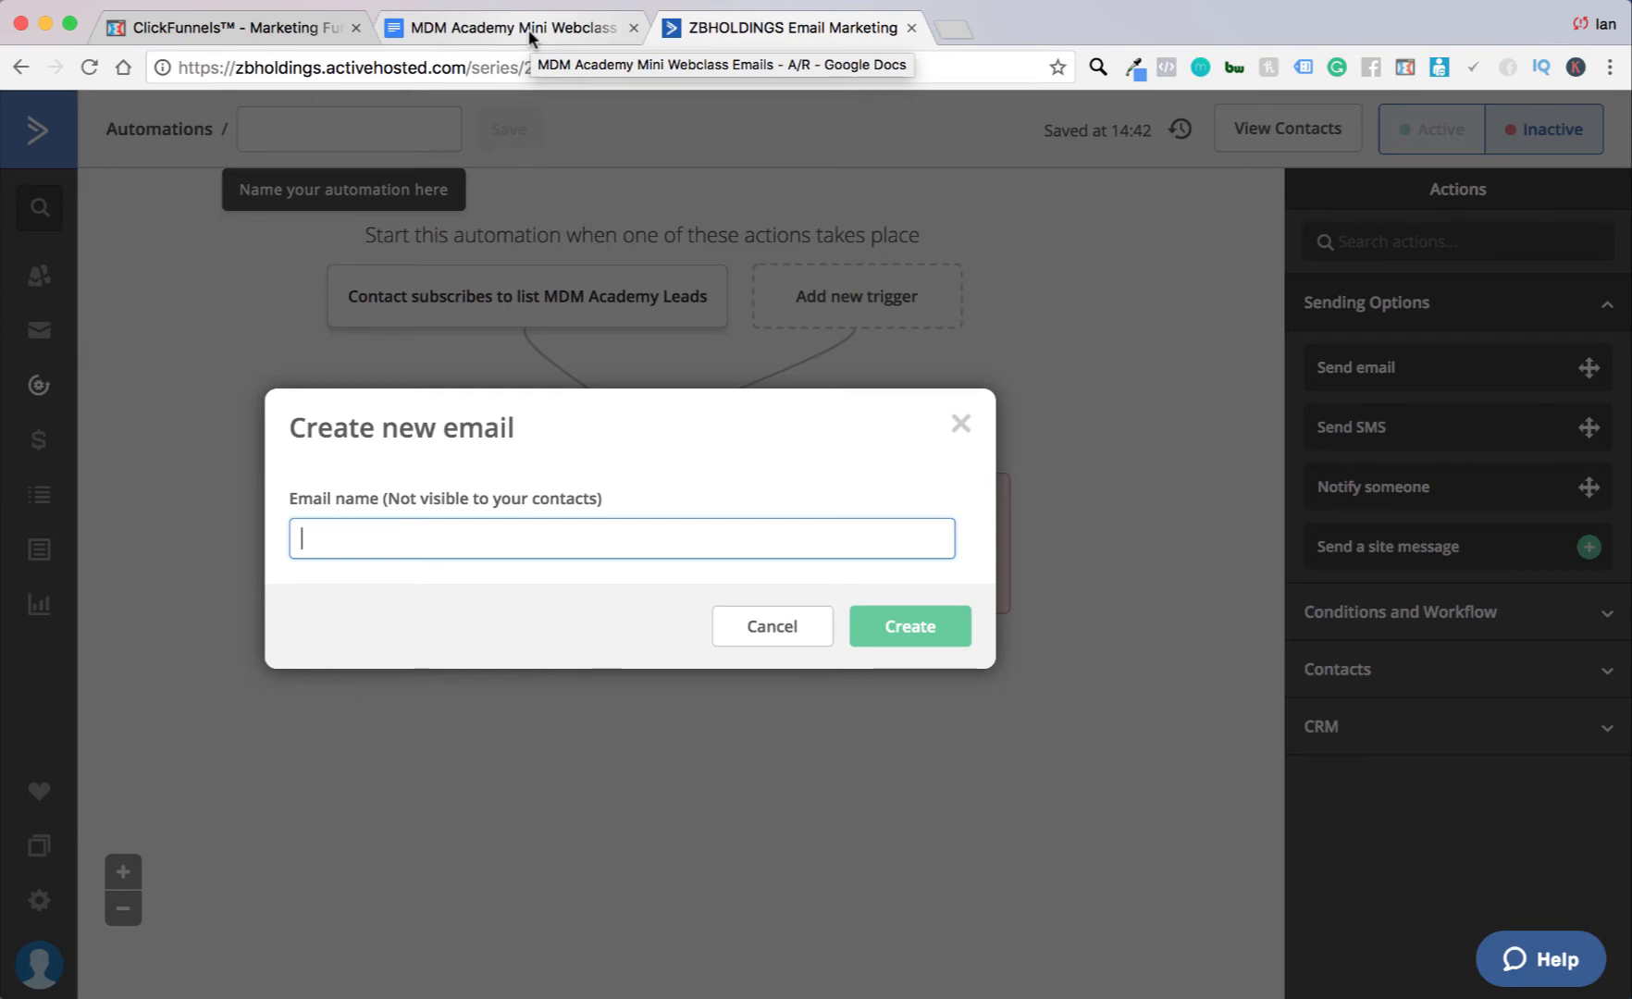
{"action": "key", "text": "super+v"}
{"action": "left_click", "coordinate": [896, 640]}
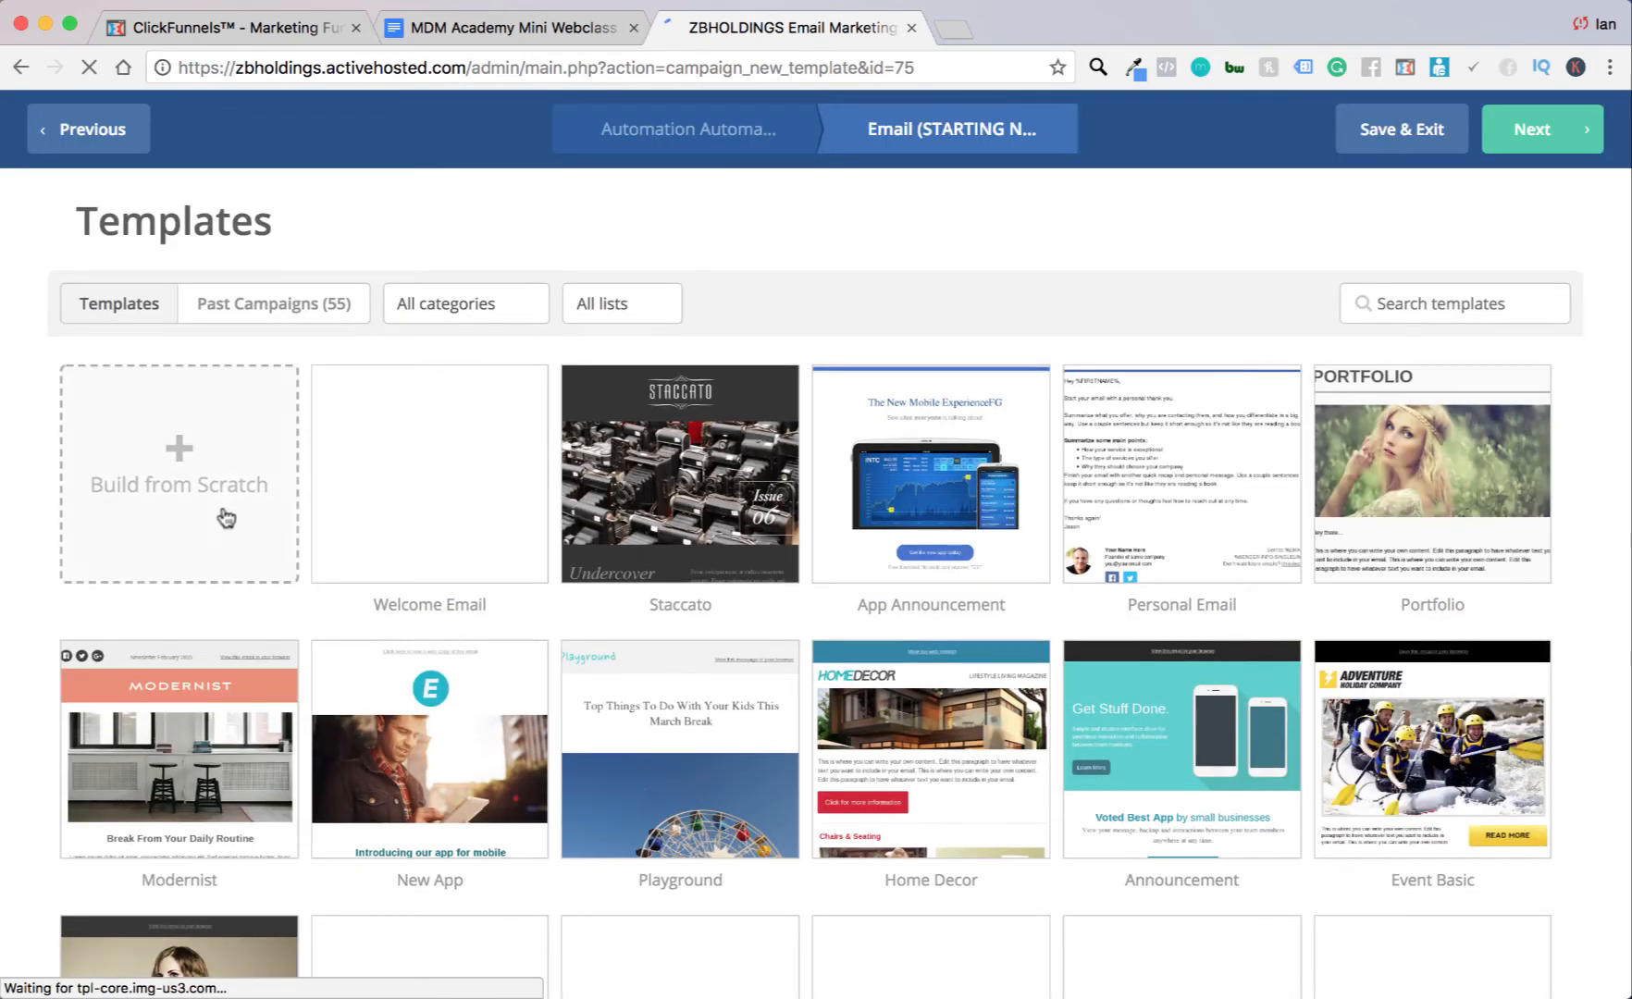
Step: Build the email from scratch with the Newsletter layout, using the subject "(STARTING NOW!) Access To The Webinar (Your Links Inside)"
{"action": "left_click", "coordinate": [184, 416]}
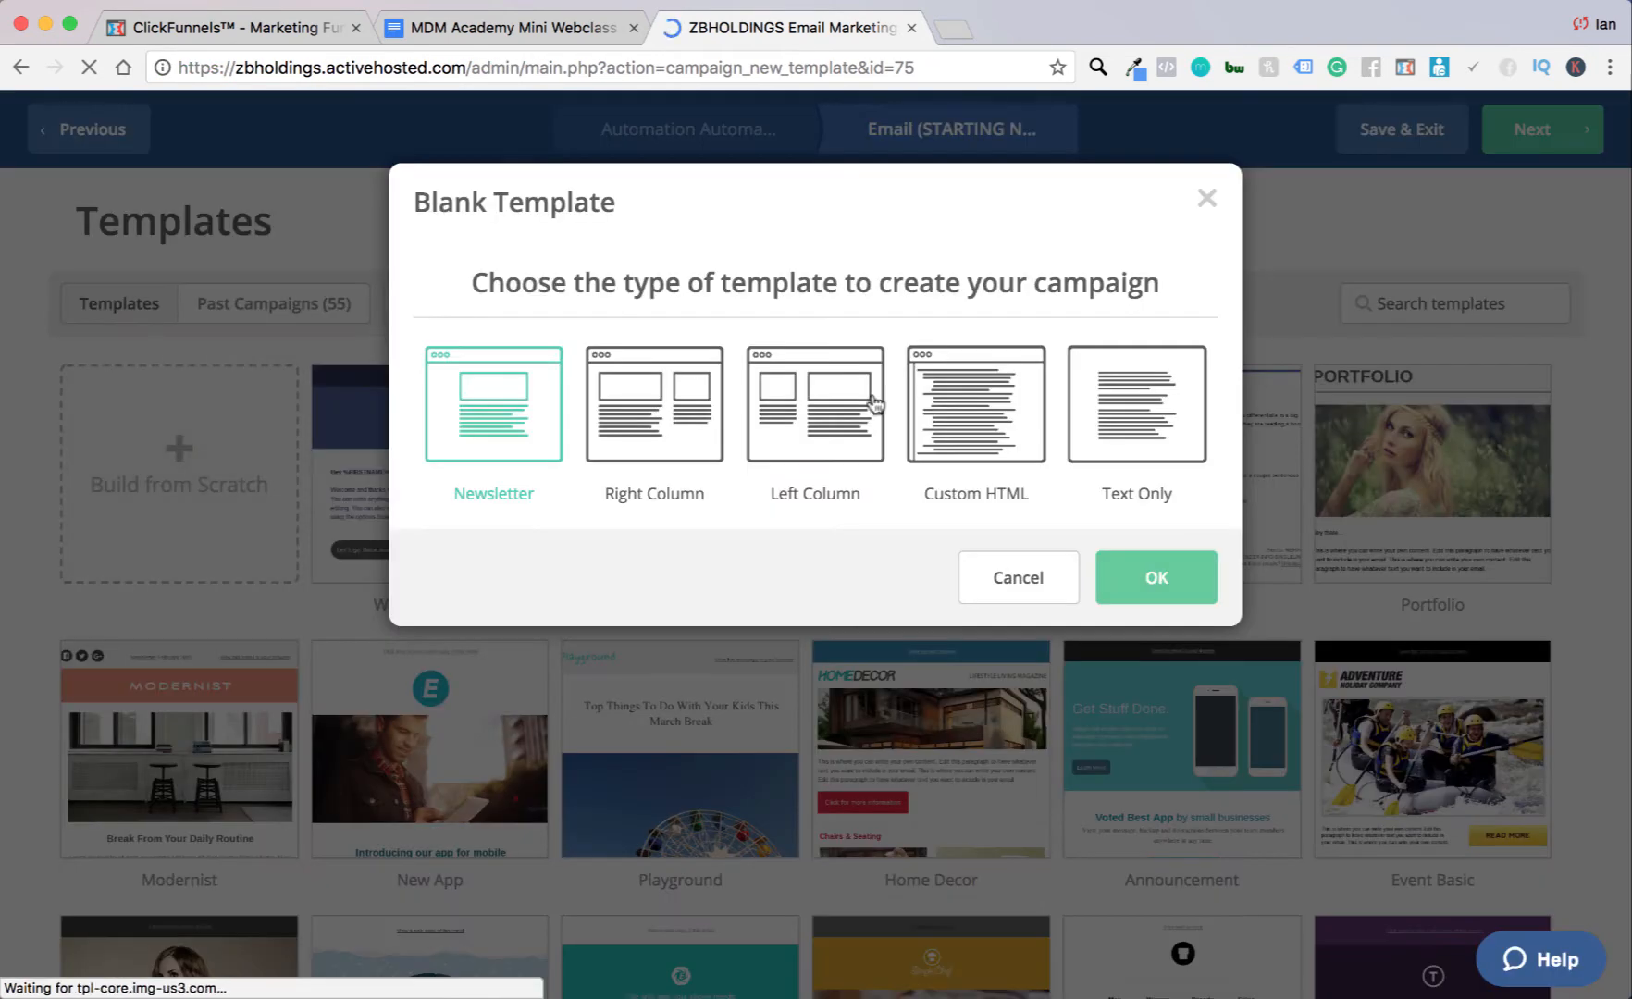
{"action": "left_click", "coordinate": [1167, 598]}
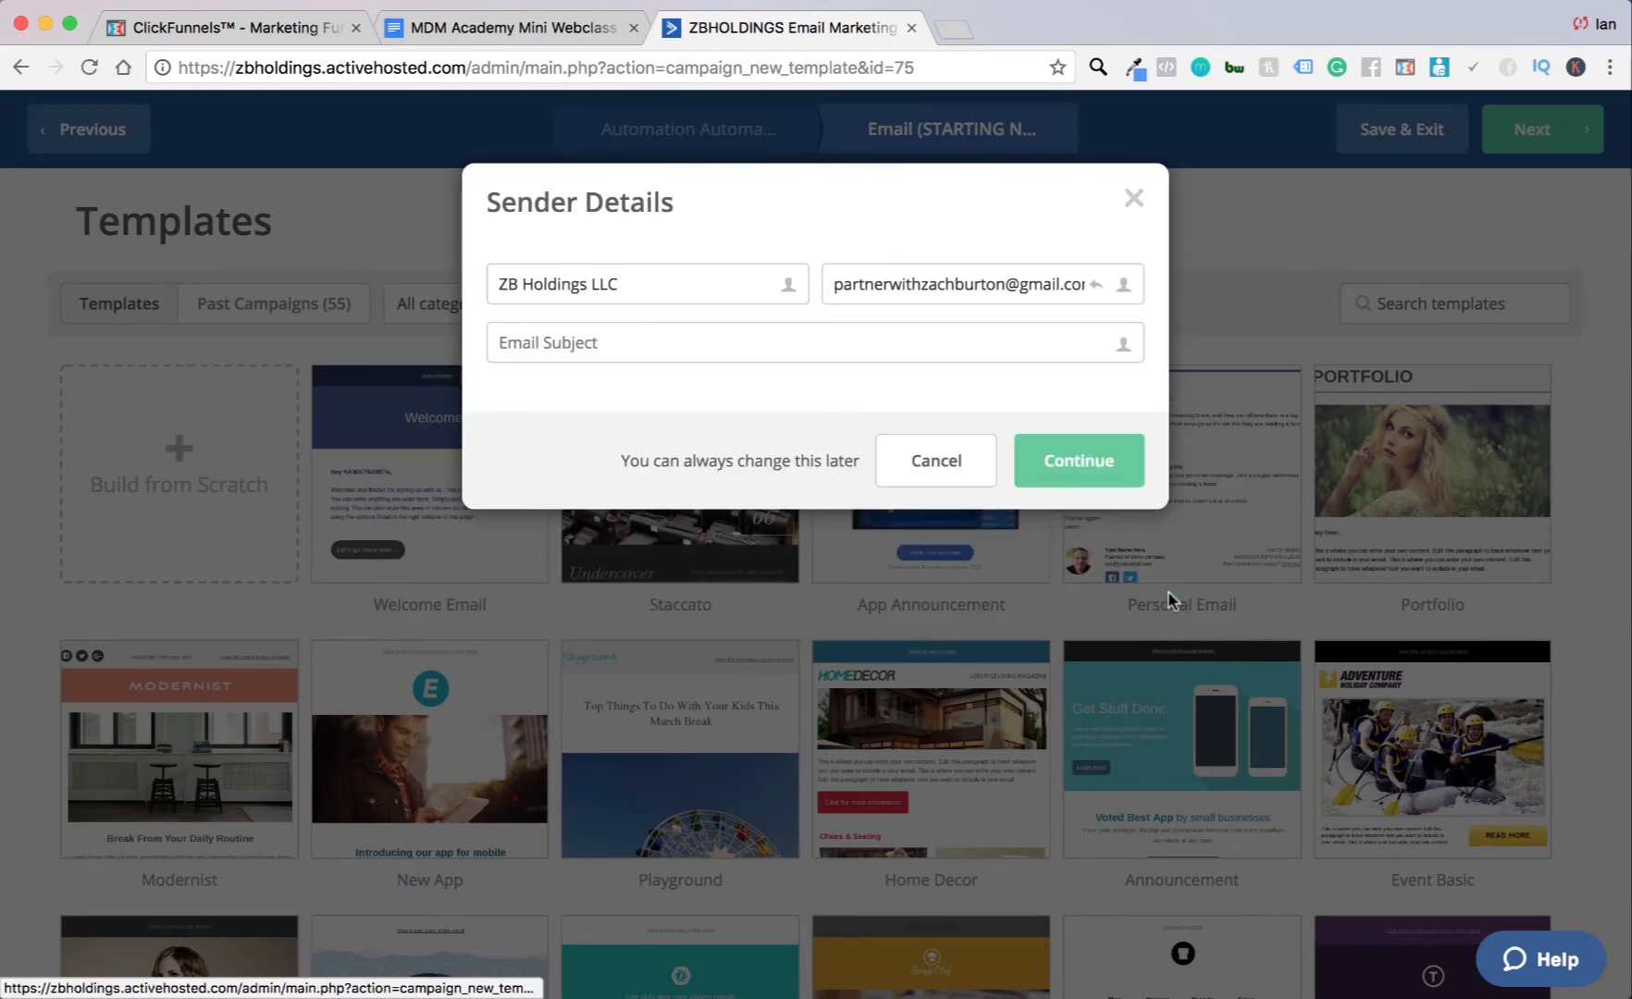
{"action": "left_click", "coordinate": [703, 338]}
{"action": "key", "text": "super+v"}
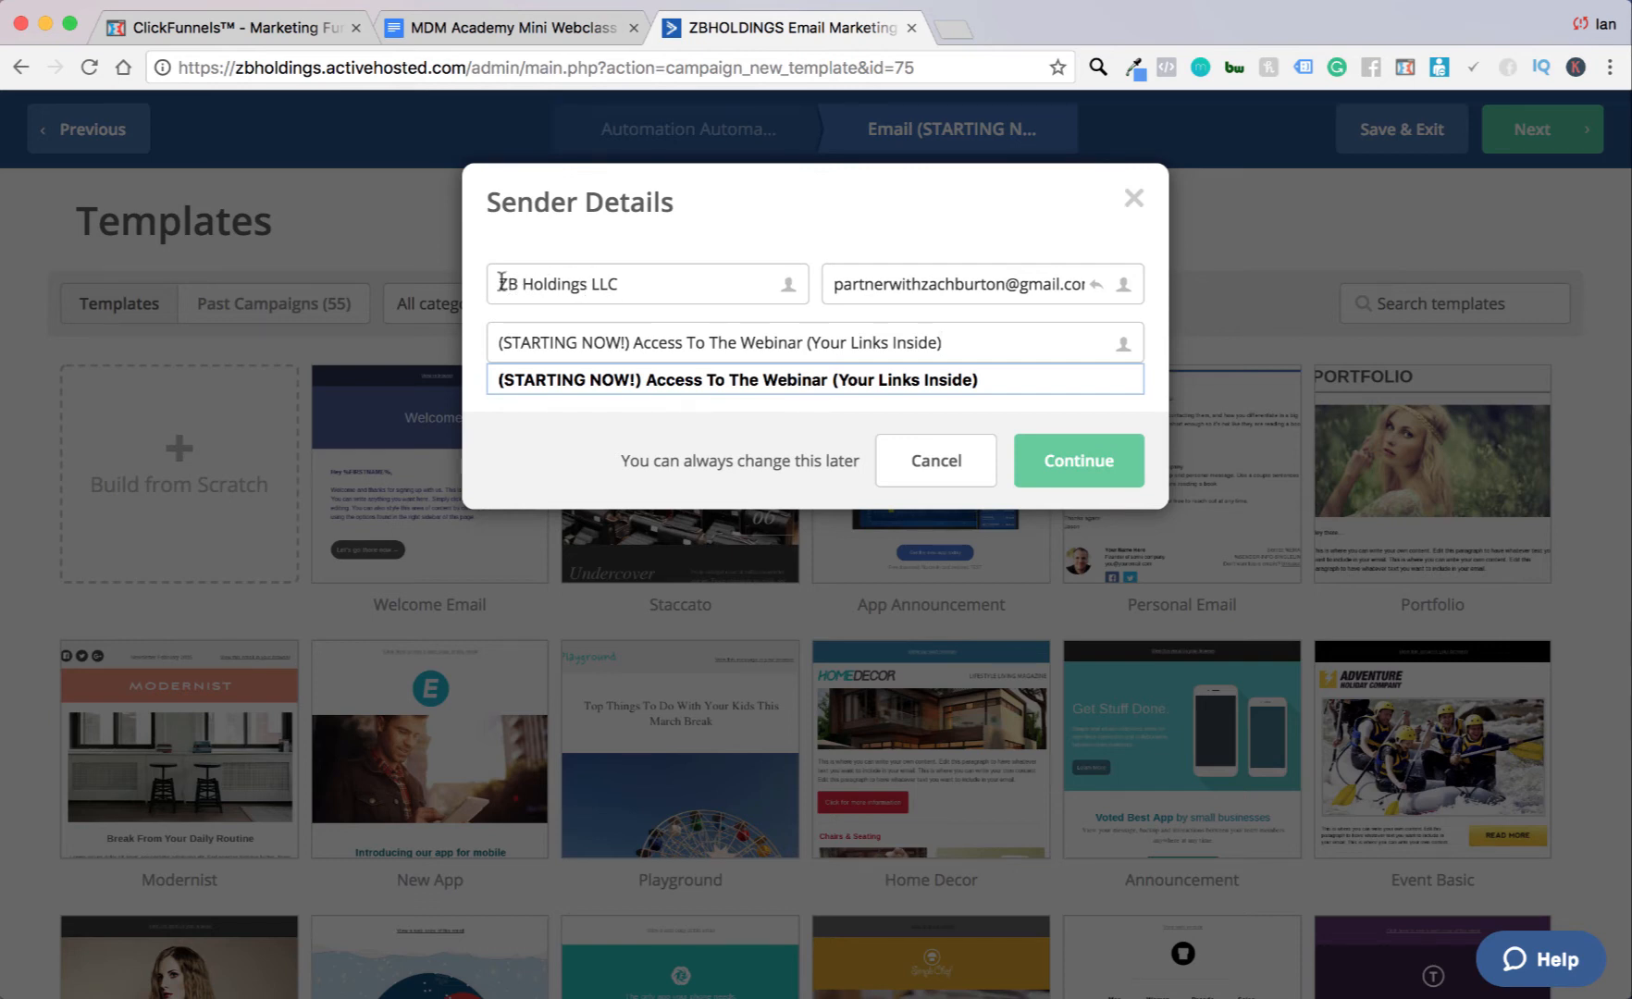
{"action": "left_click_drag", "start_coordinate": [674, 284], "coordinate": [510, 281]}
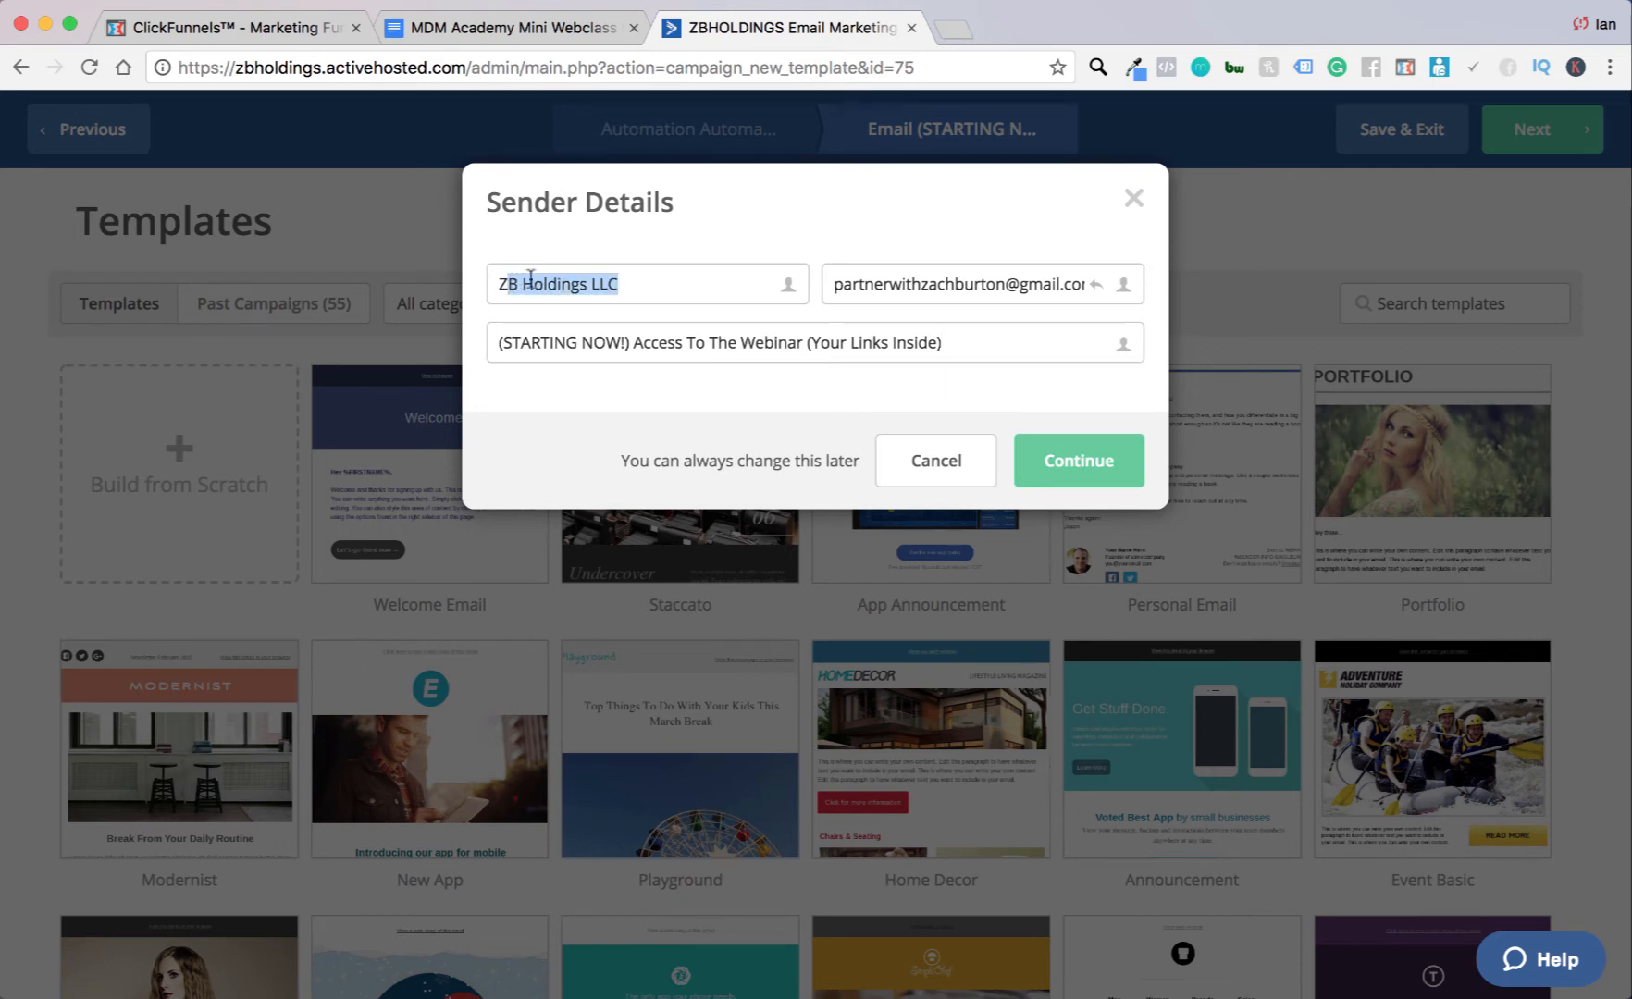
{"action": "left_click", "coordinate": [625, 277]}
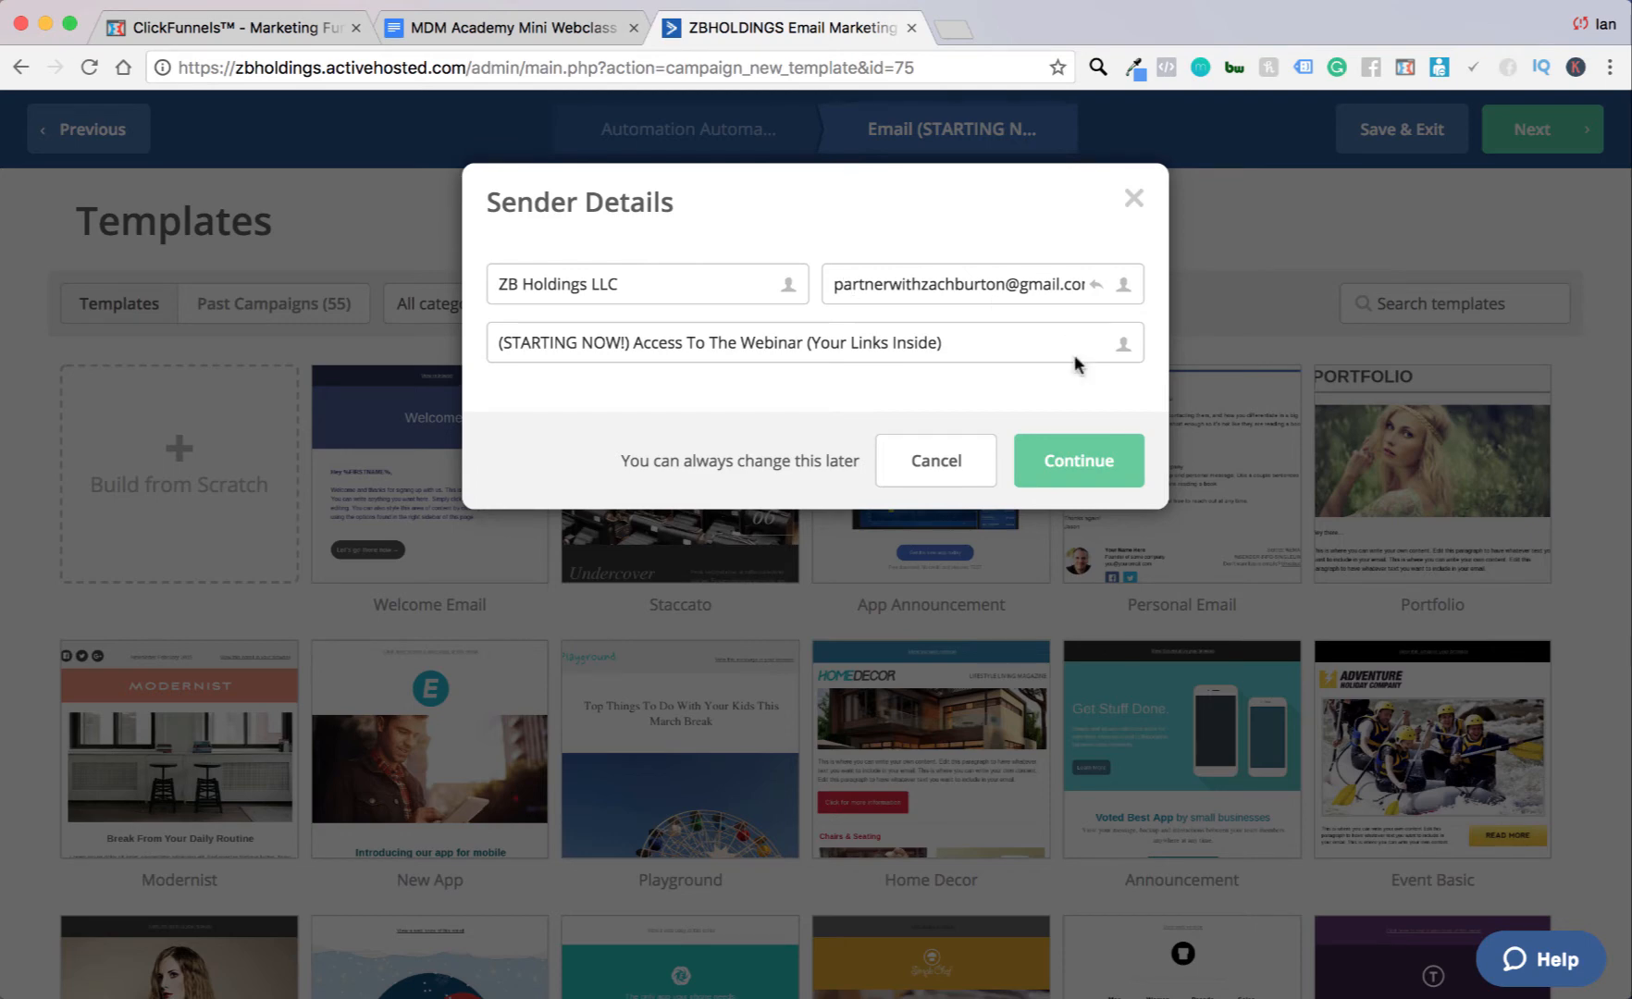
{"action": "left_click", "coordinate": [1055, 453]}
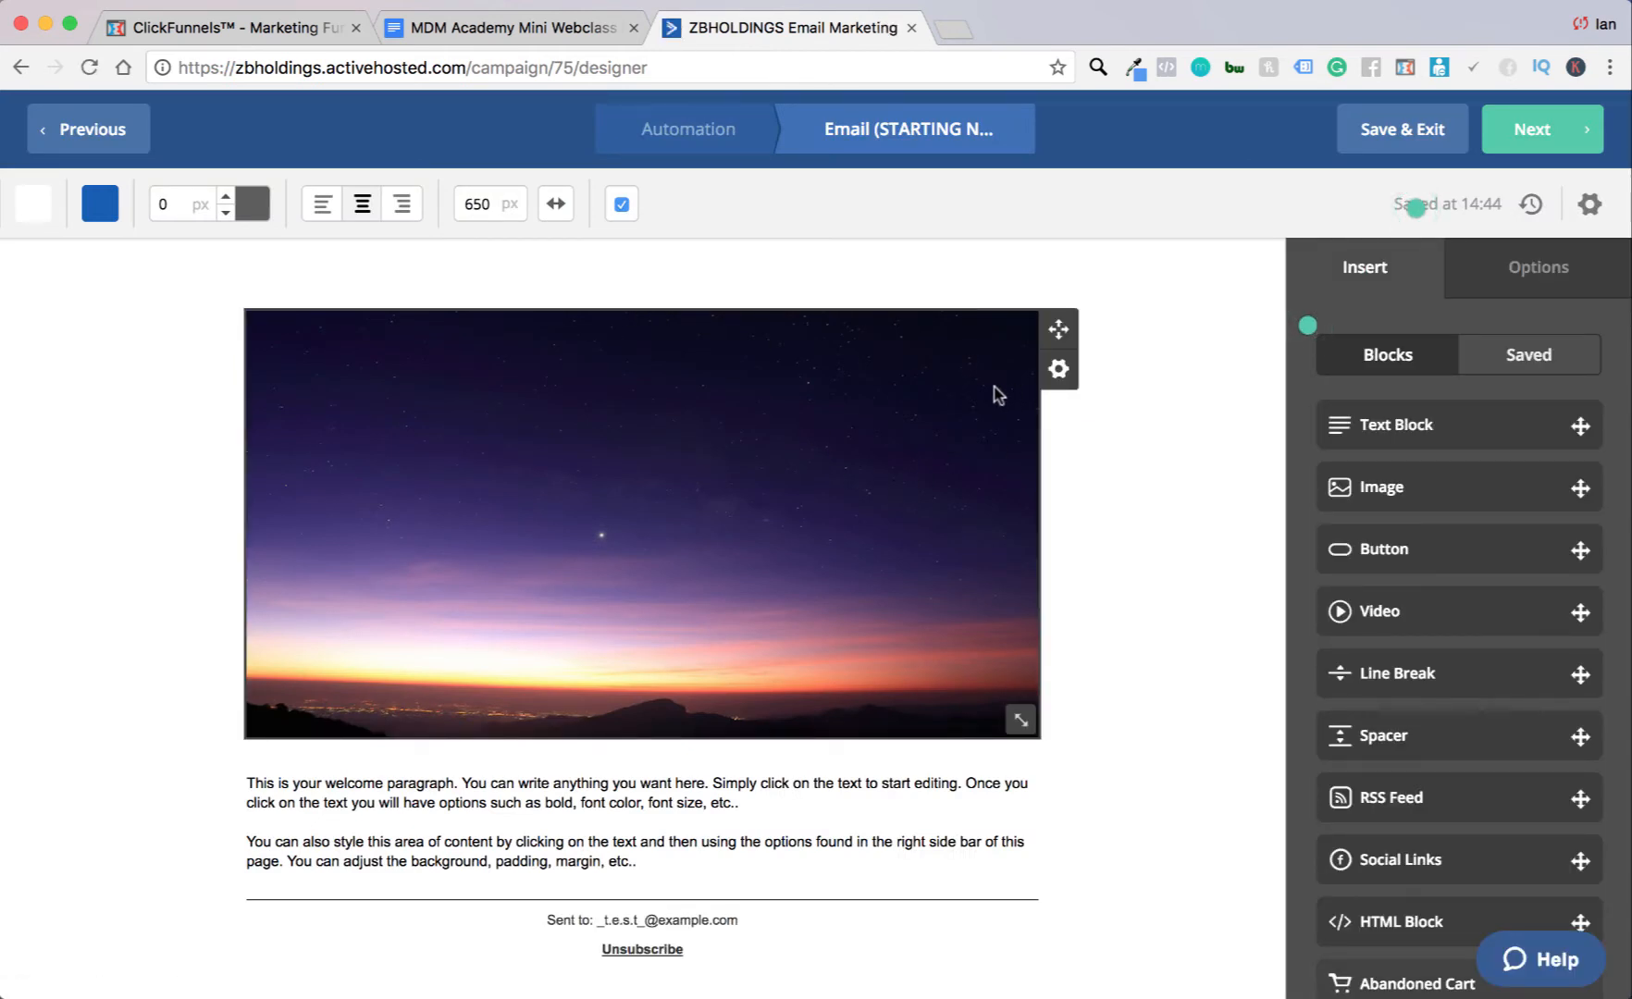
Step: Delete the header image block and the empty block above the welcome paragraph
{"action": "left_click", "coordinate": [1056, 373]}
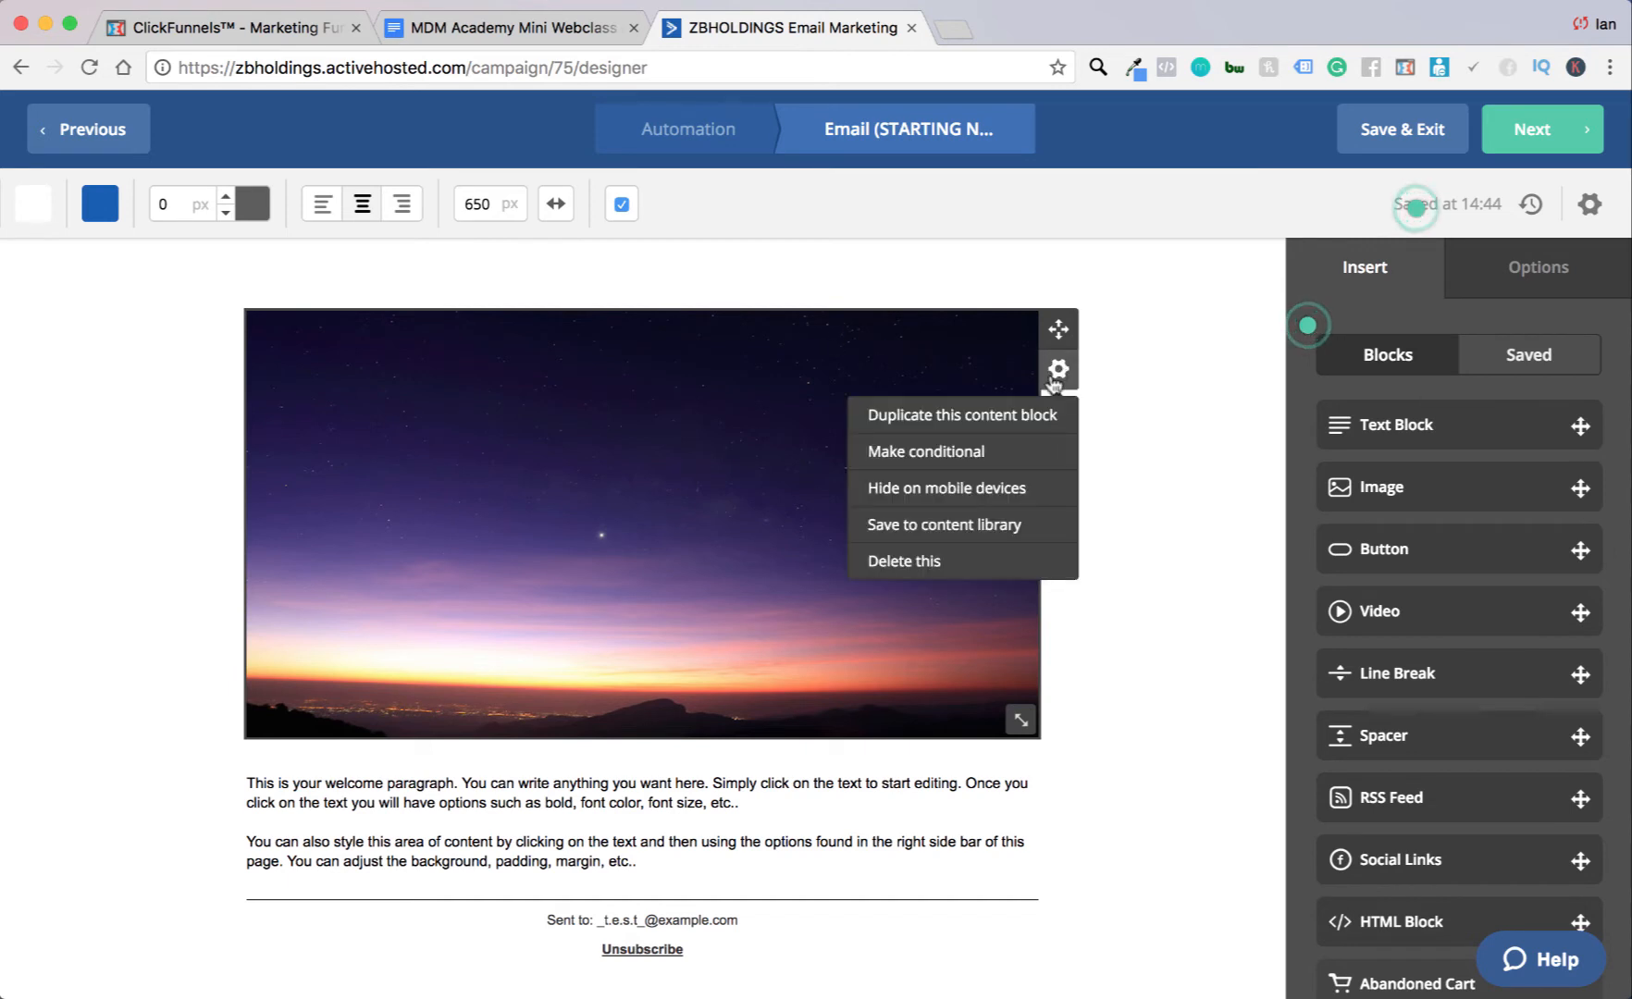
{"action": "left_click", "coordinate": [934, 560]}
{"action": "left_click", "coordinate": [1017, 560]}
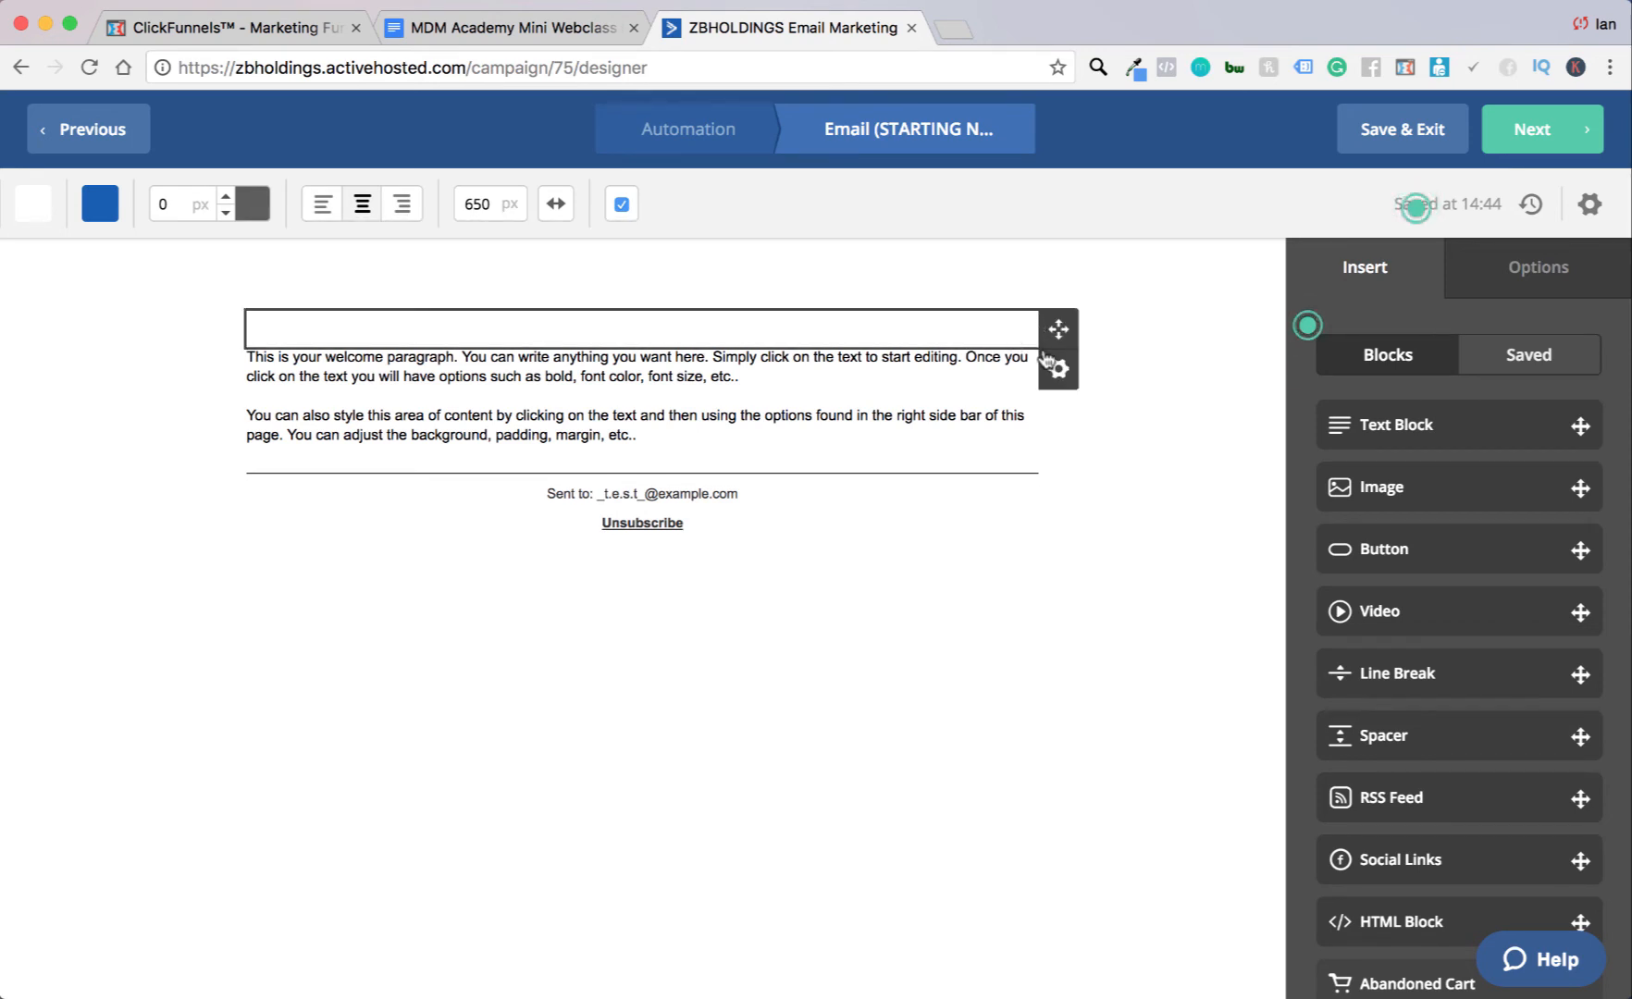
{"action": "left_click", "coordinate": [1056, 368]}
{"action": "left_click", "coordinate": [1005, 560]}
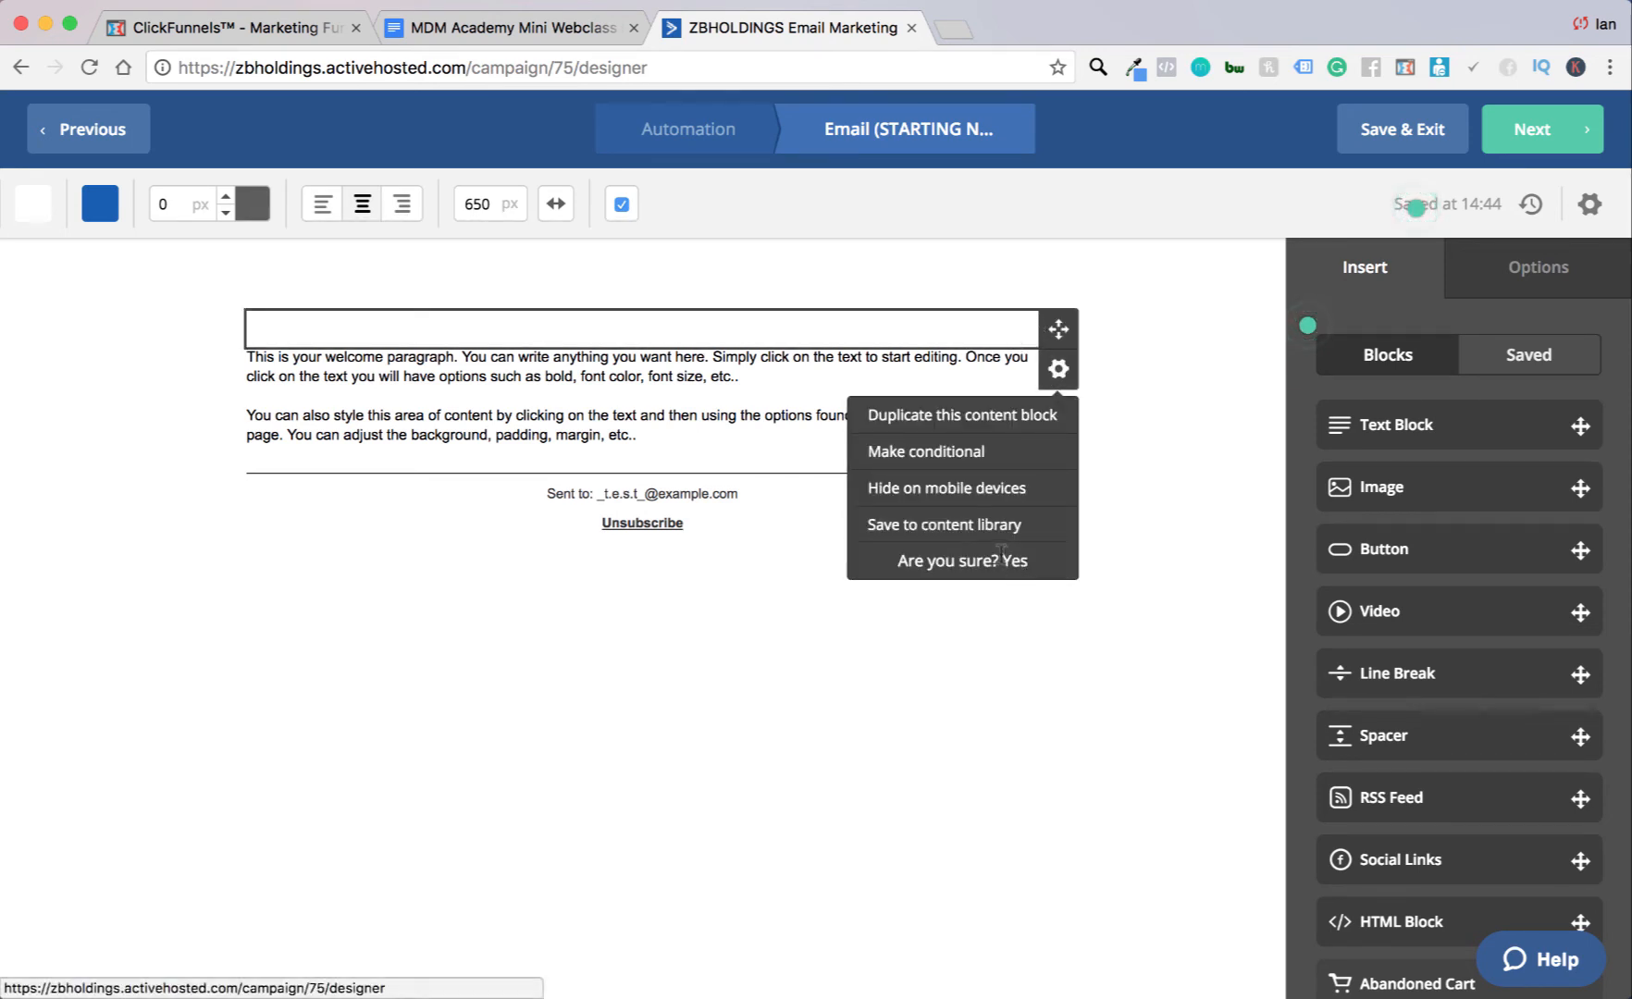
{"action": "left_click", "coordinate": [1026, 562]}
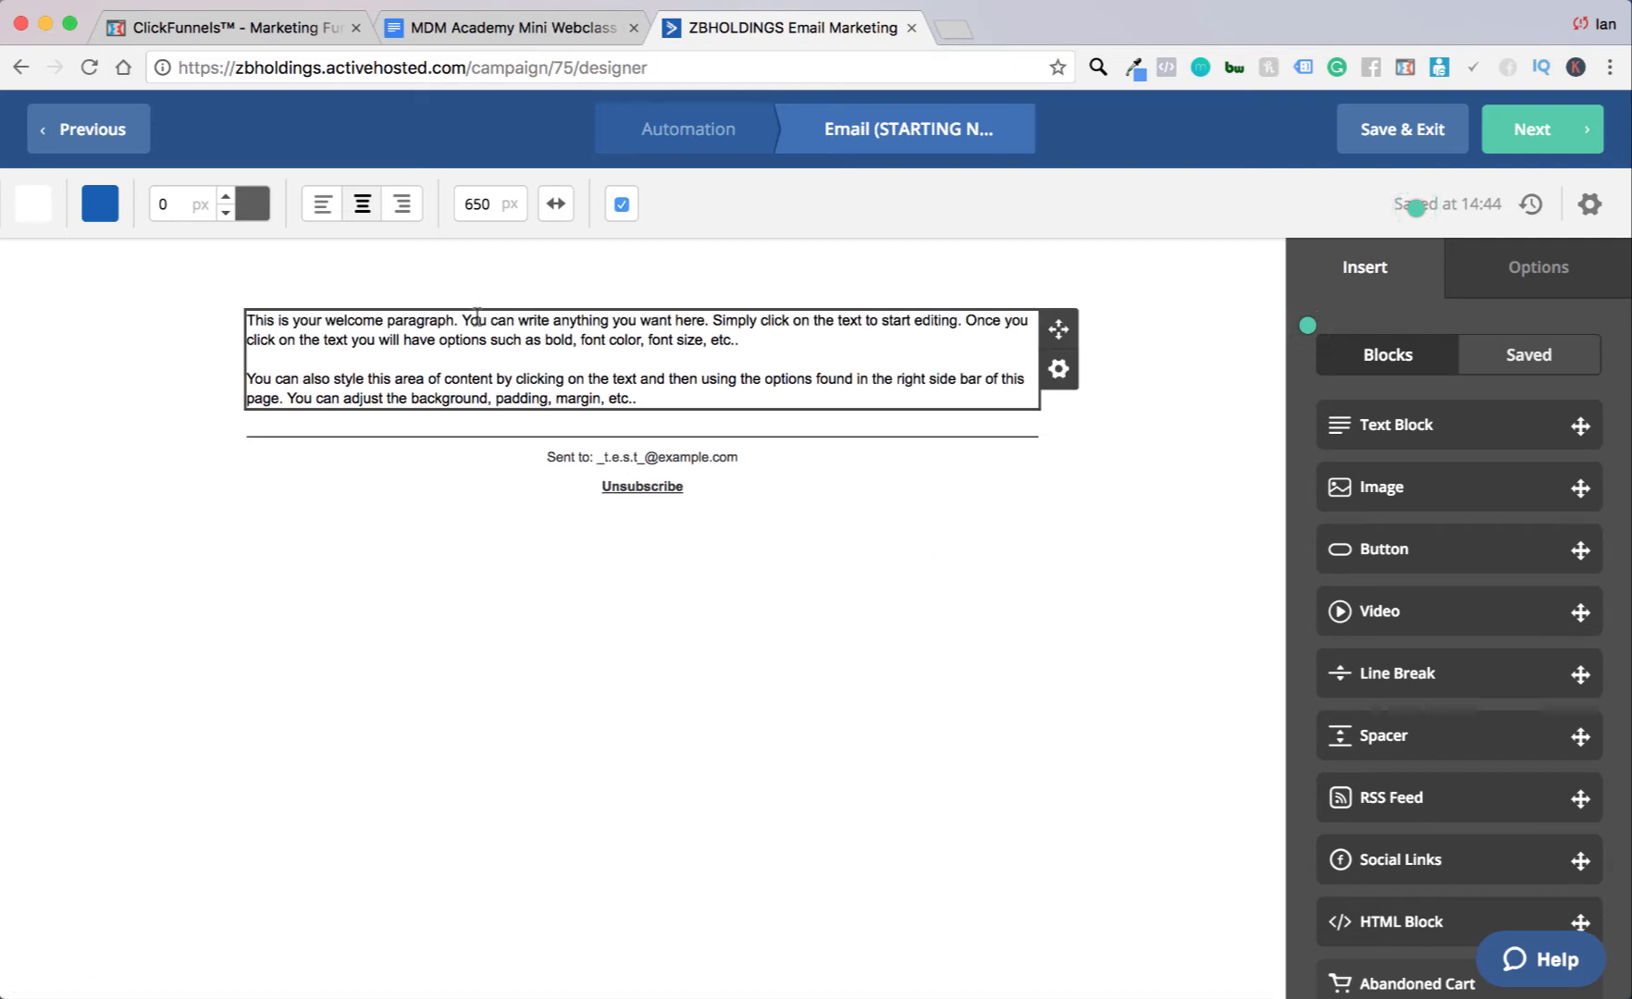
Step: Replace the placeholder welcome text with the Send Immediately email body copied from the MDM Academy Mini Webclass Emails document
{"action": "left_click", "coordinate": [305, 326]}
{"action": "left_click_drag", "start_coordinate": [248, 325], "coordinate": [622, 425]}
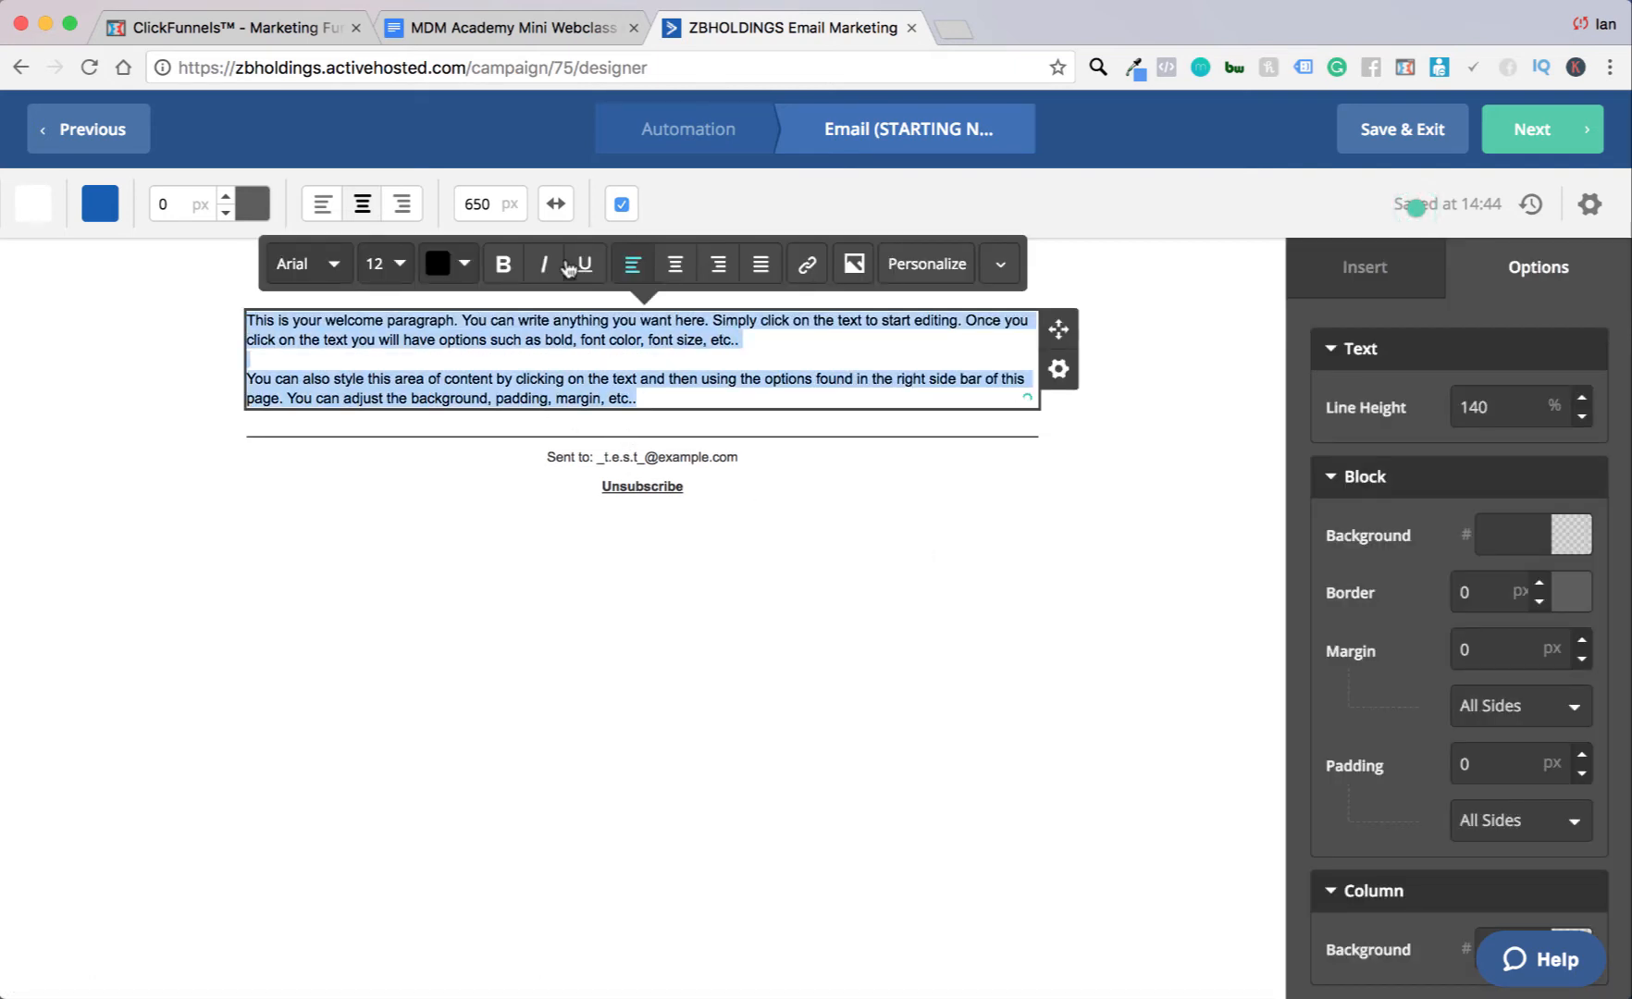
{"action": "left_click", "coordinate": [532, 26]}
{"action": "left_click", "coordinate": [412, 516]}
{"action": "left_click_drag", "start_coordinate": [411, 516], "coordinate": [779, 431]}
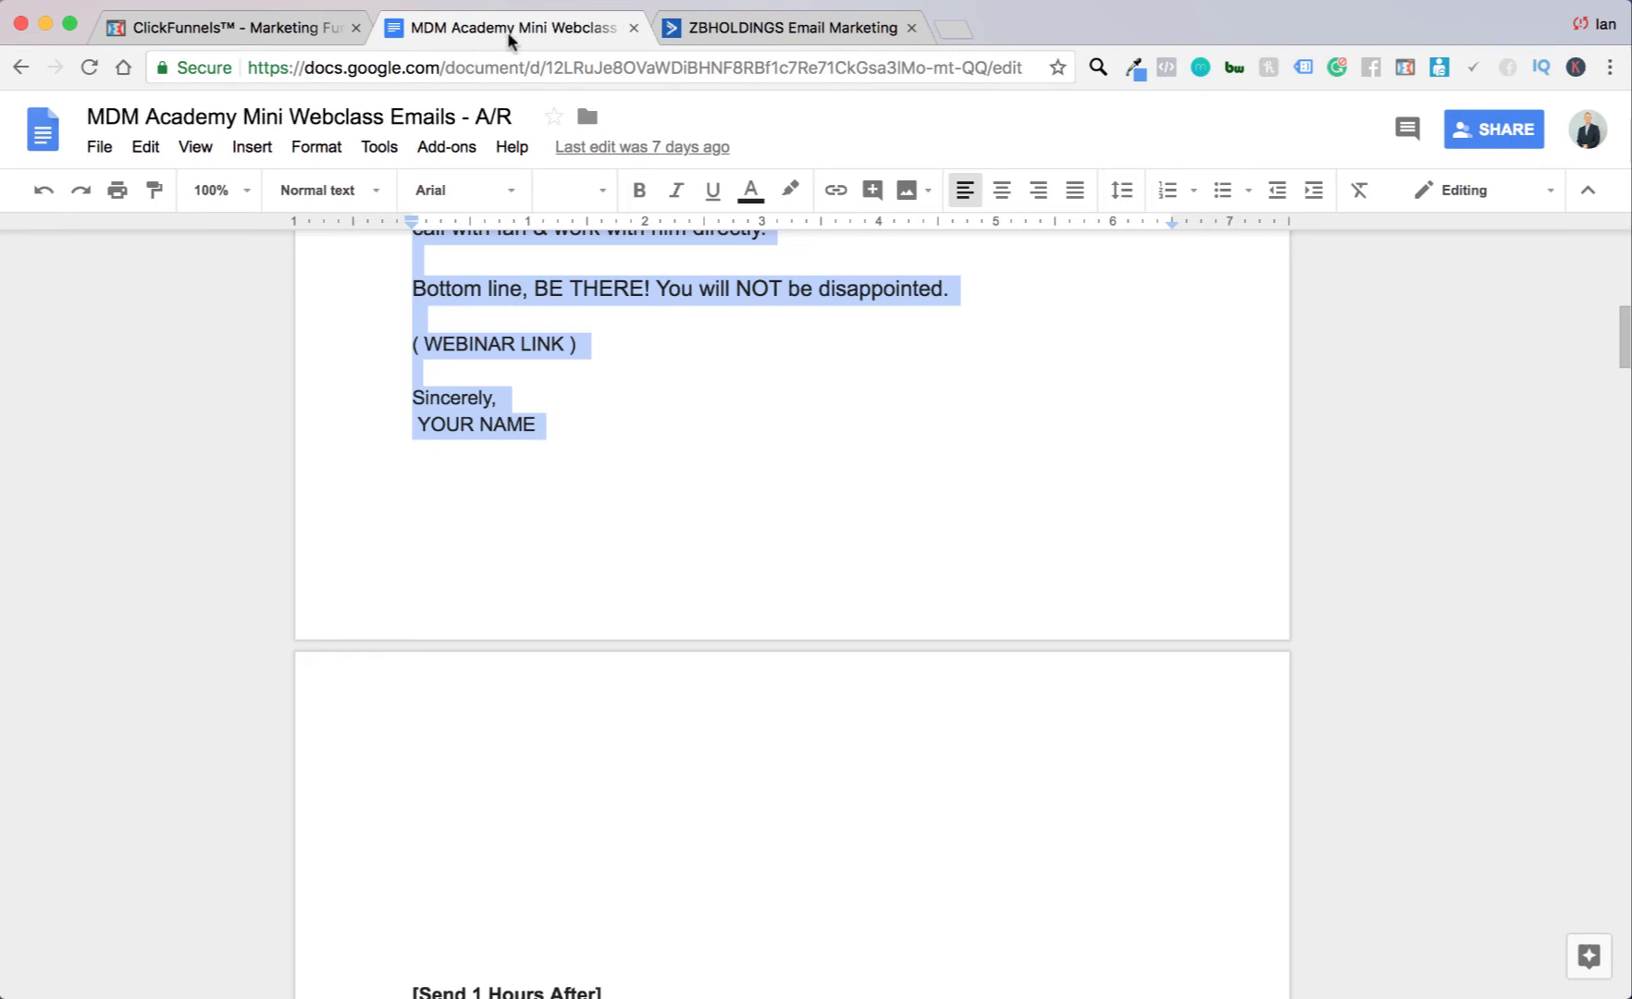
{"action": "left_click", "coordinate": [794, 27]}
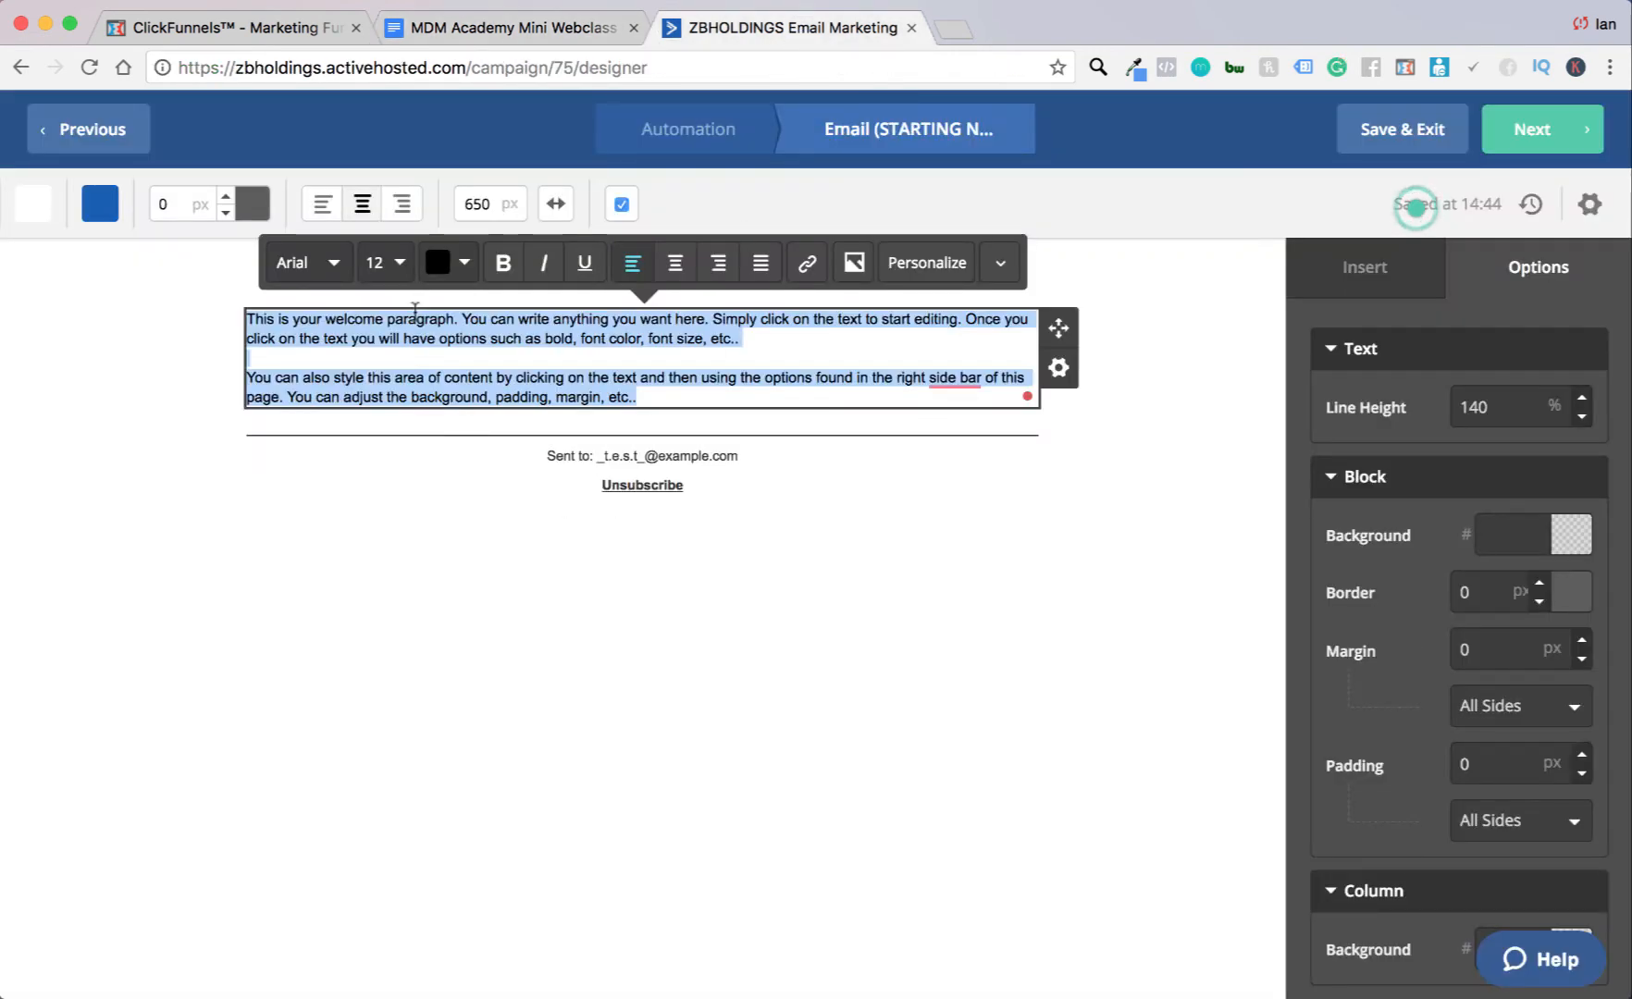
{"action": "type", "text": "Hey #FIRST#, the webinar you just registered for is about to begin!  Also, we just want to make sure you got this email, so could you hit reply and just say \"Got it\", so we know you got it? Thanks!  Thanks so much for registering for our webinar....  \"Quitting Your 9-5 With a Digital Marketing Business\"  You can click the button below to join the webinar room!  Once you watch the FULL Mini Training, you will be able to fill out an application. If your application is pre-approved, You will be able schedule a call with Ian & work with him directly.  Bottom line, BE THERE! You will NOT be disappointed.  ( WEBINAR LINK )  Sincerely, YOUR NAME"}
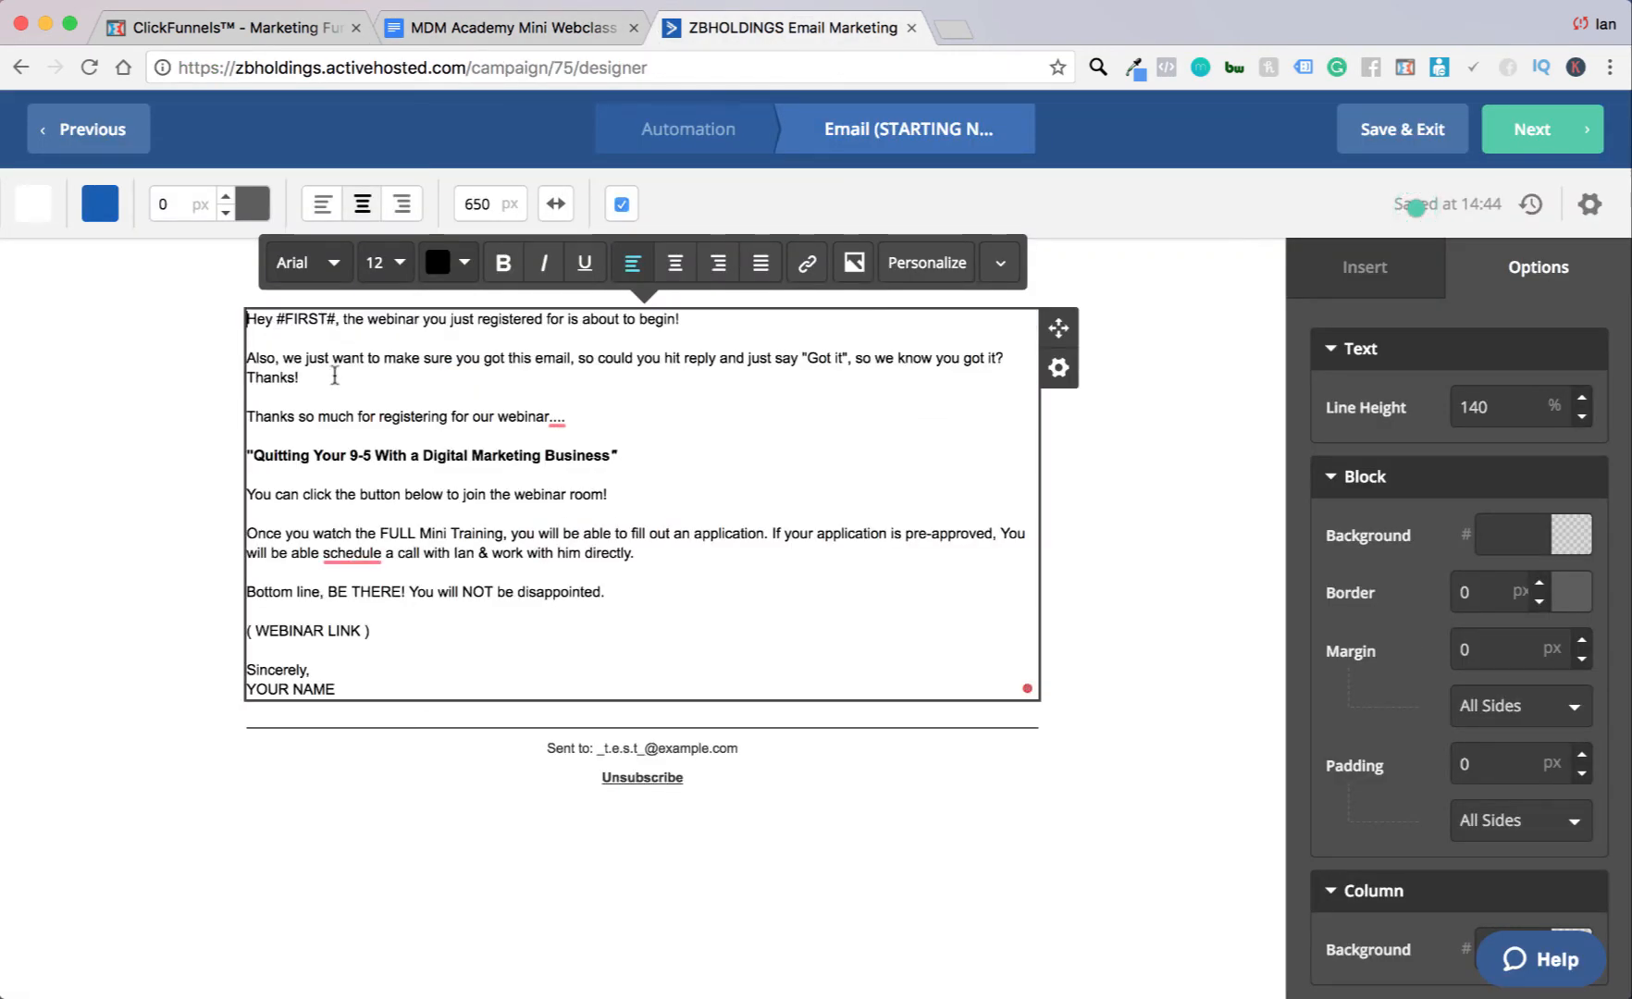
{"action": "left_click", "coordinate": [139, 453]}
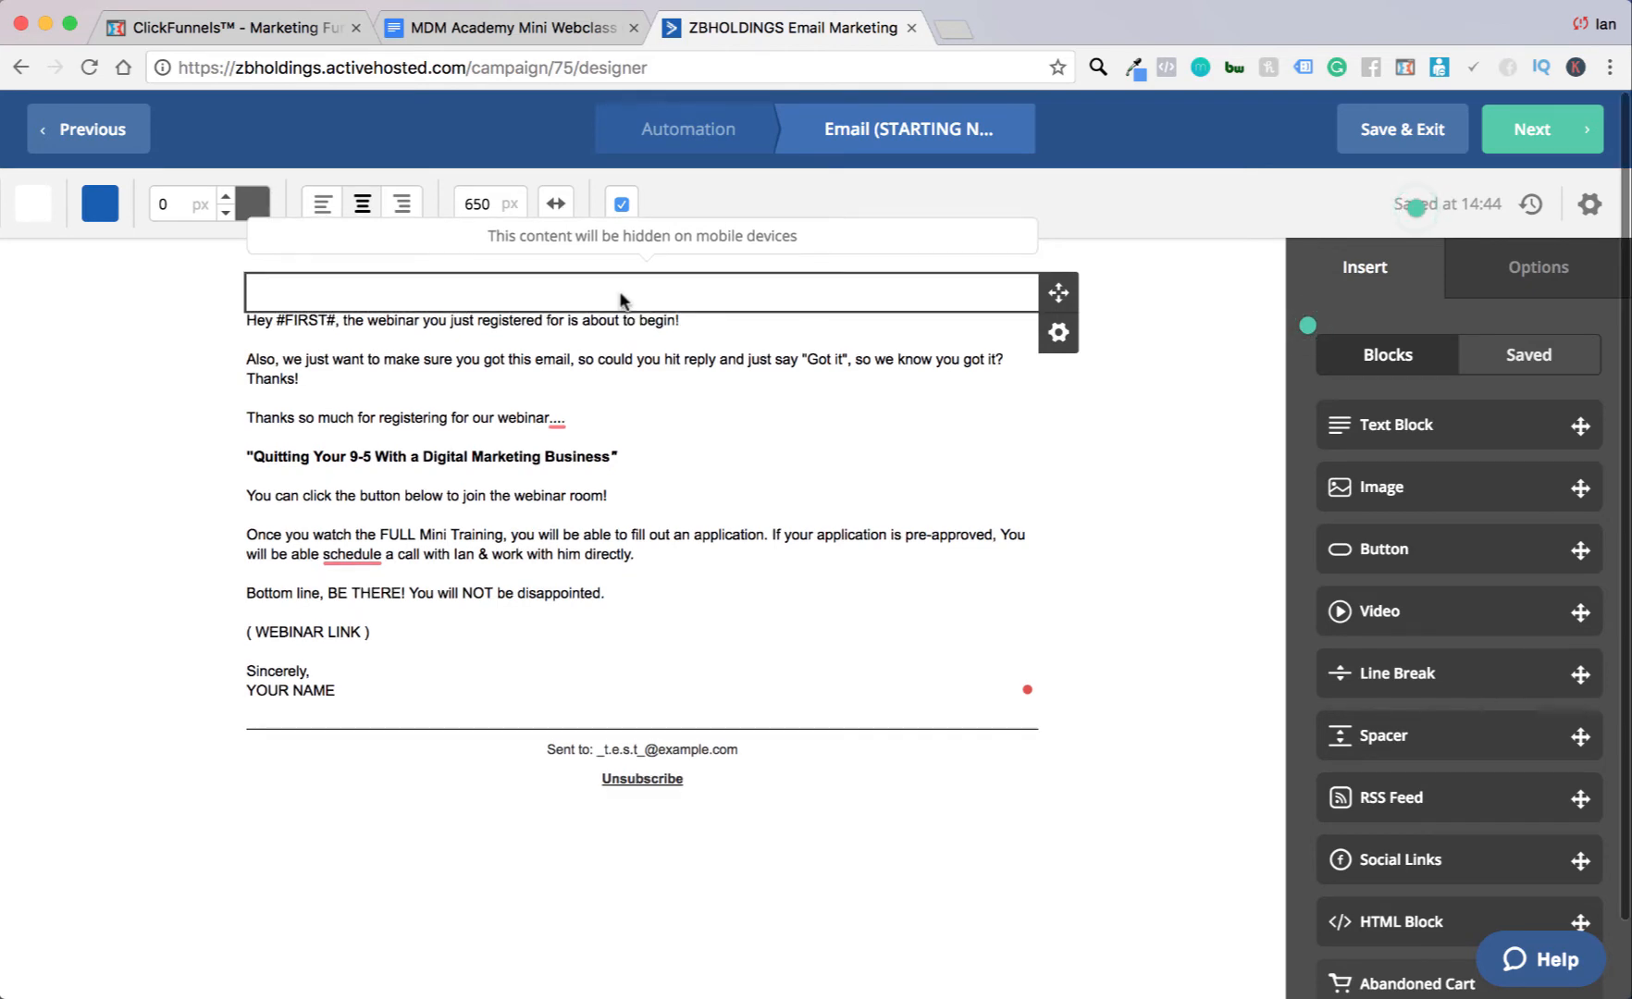
{"action": "scroll", "coordinate": [621, 301], "scroll_direction": "down", "scroll_amount": 1}
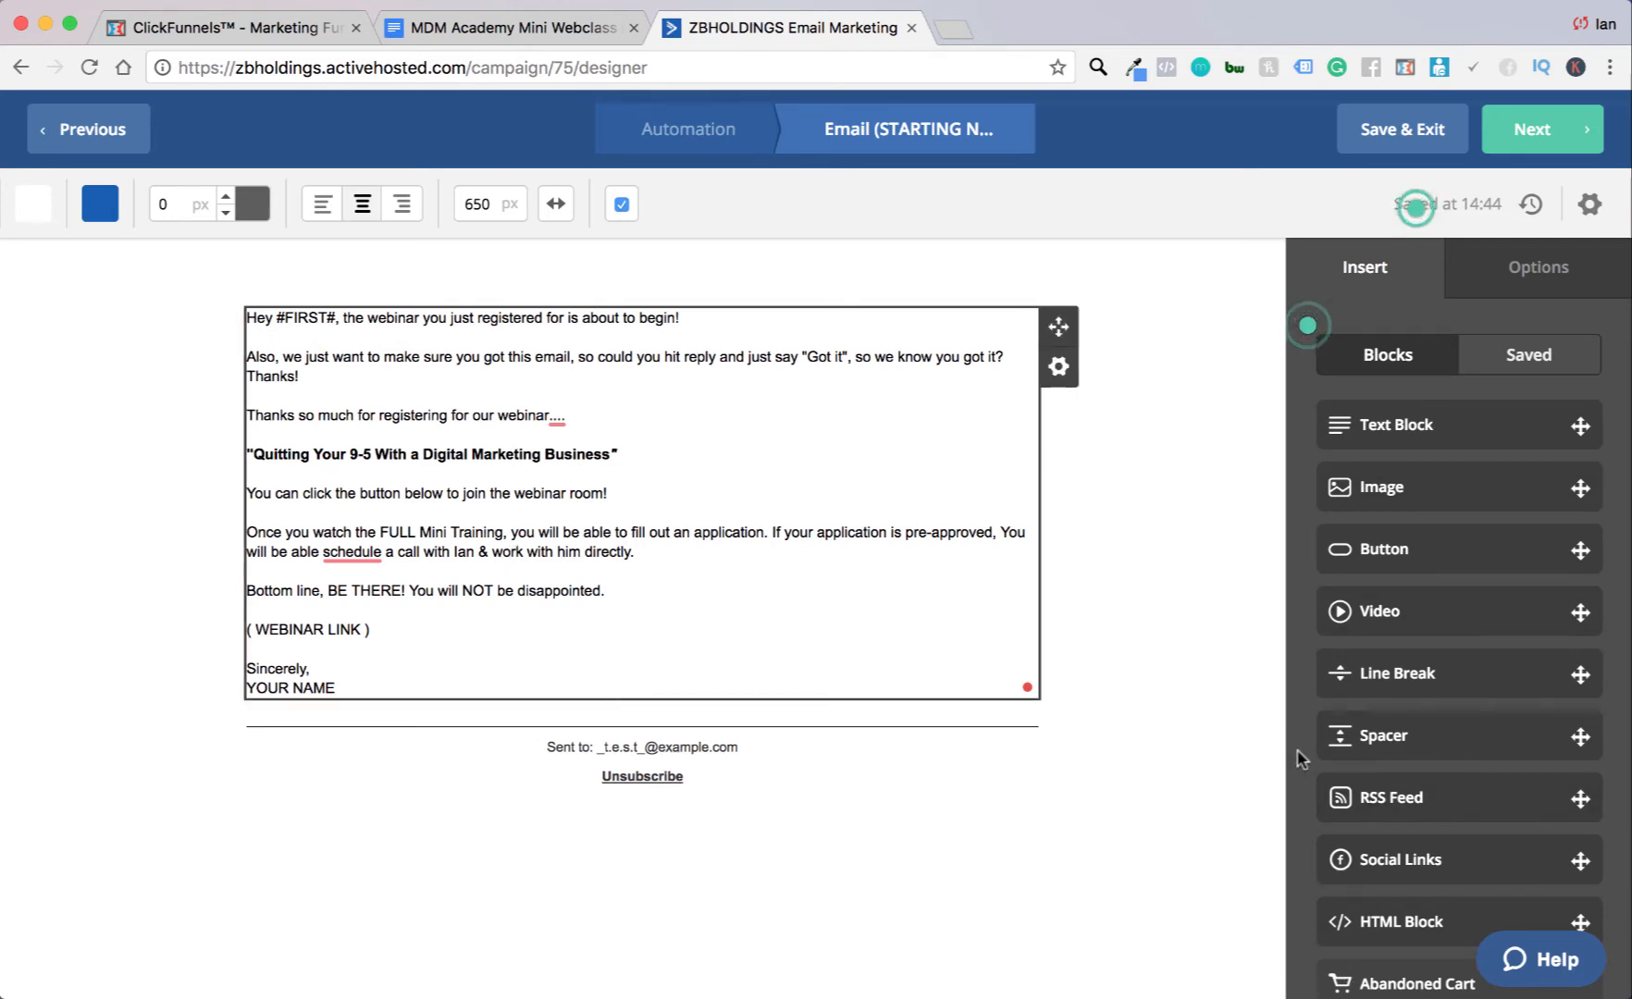
Step: Replace the "( WEBINAR LINK )" placeholder in the email body with "Join Webinar Now", without the parentheses
{"action": "left_click_drag", "start_coordinate": [454, 680], "coordinate": [359, 635]}
{"action": "left_click", "coordinate": [299, 625]}
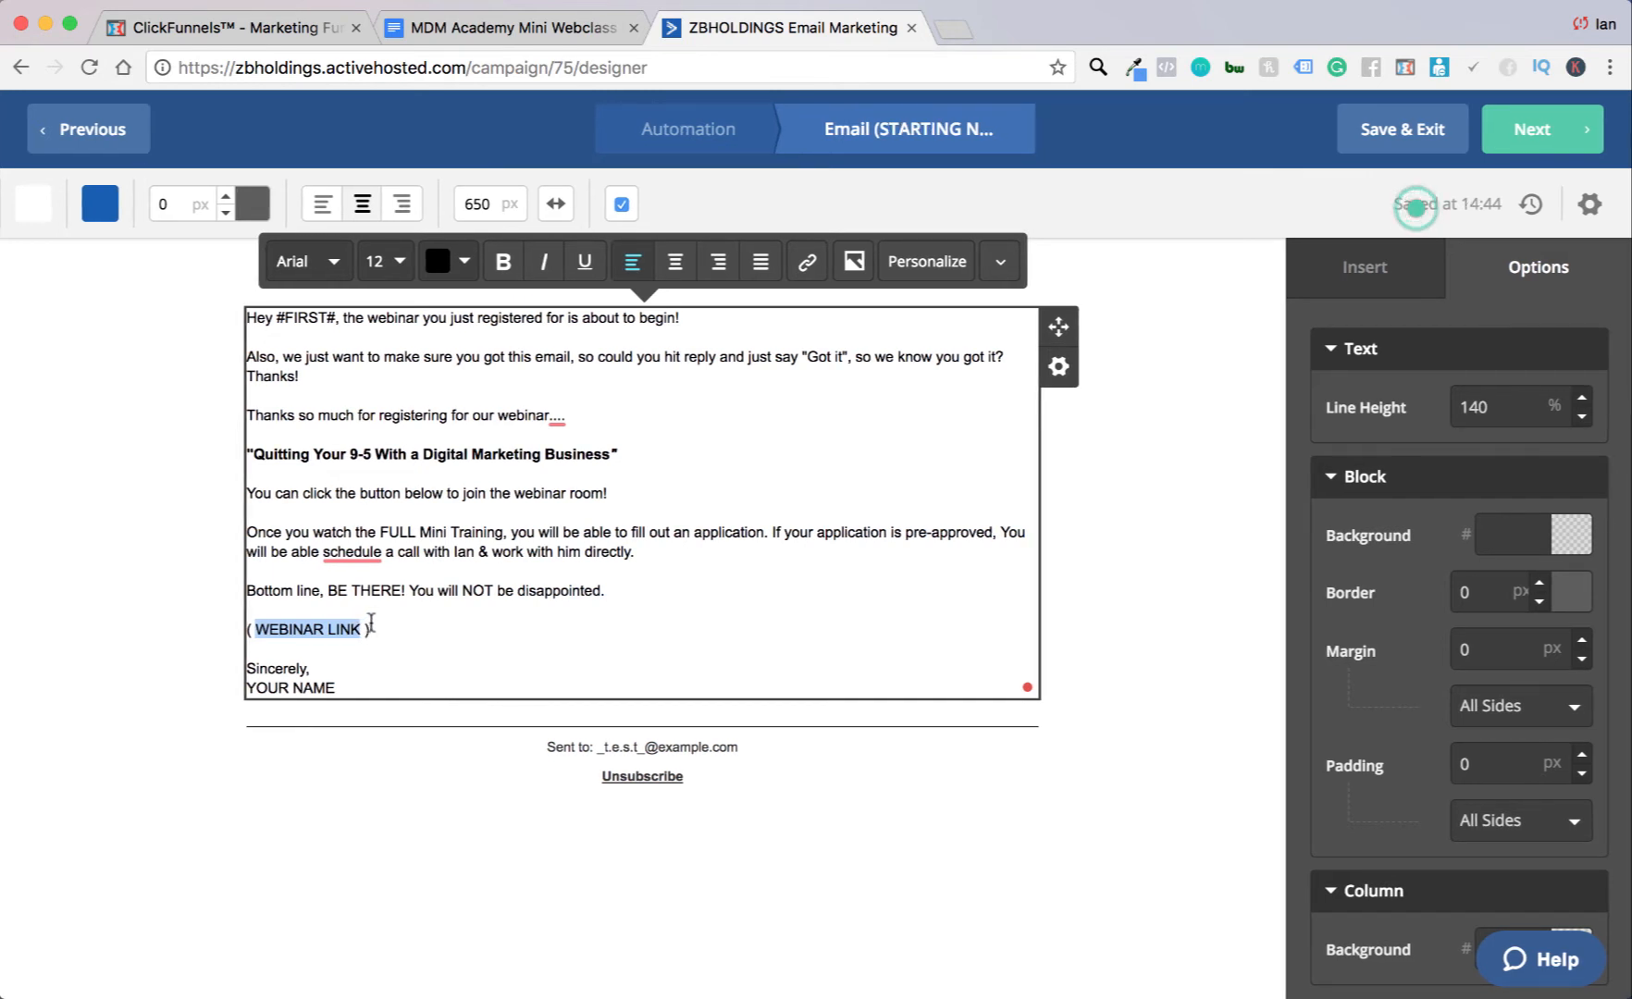
{"action": "scroll", "coordinate": [372, 625], "scroll_direction": "up", "scroll_amount": 1}
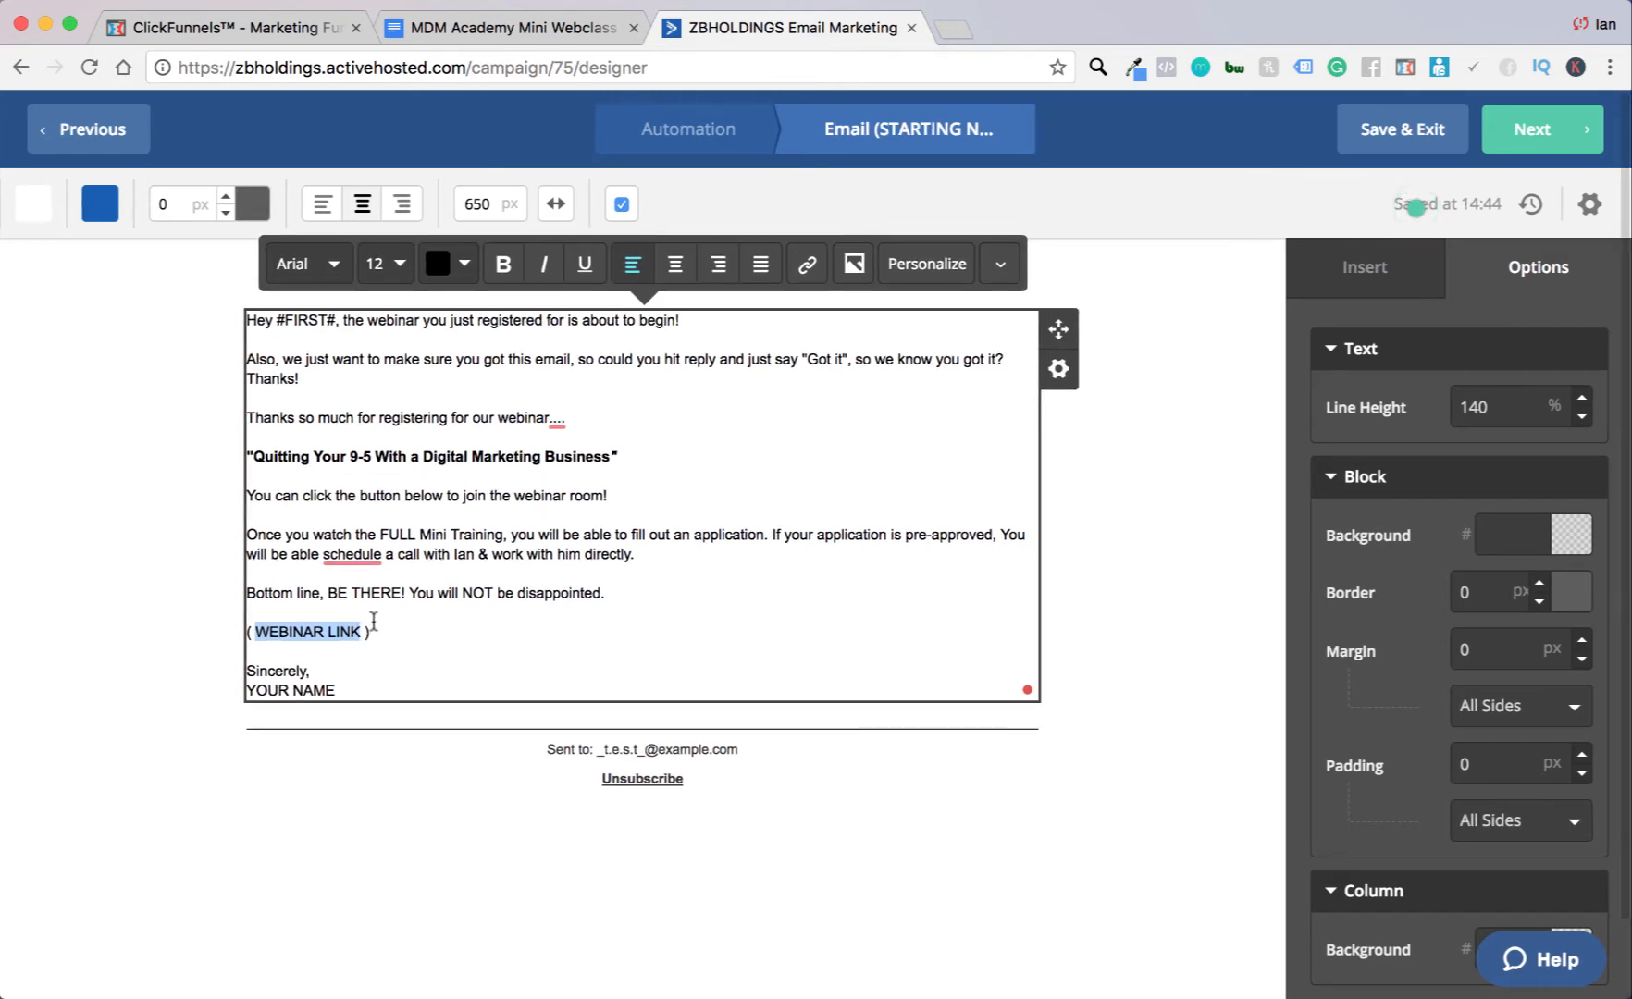
{"action": "type", "text": "J"}
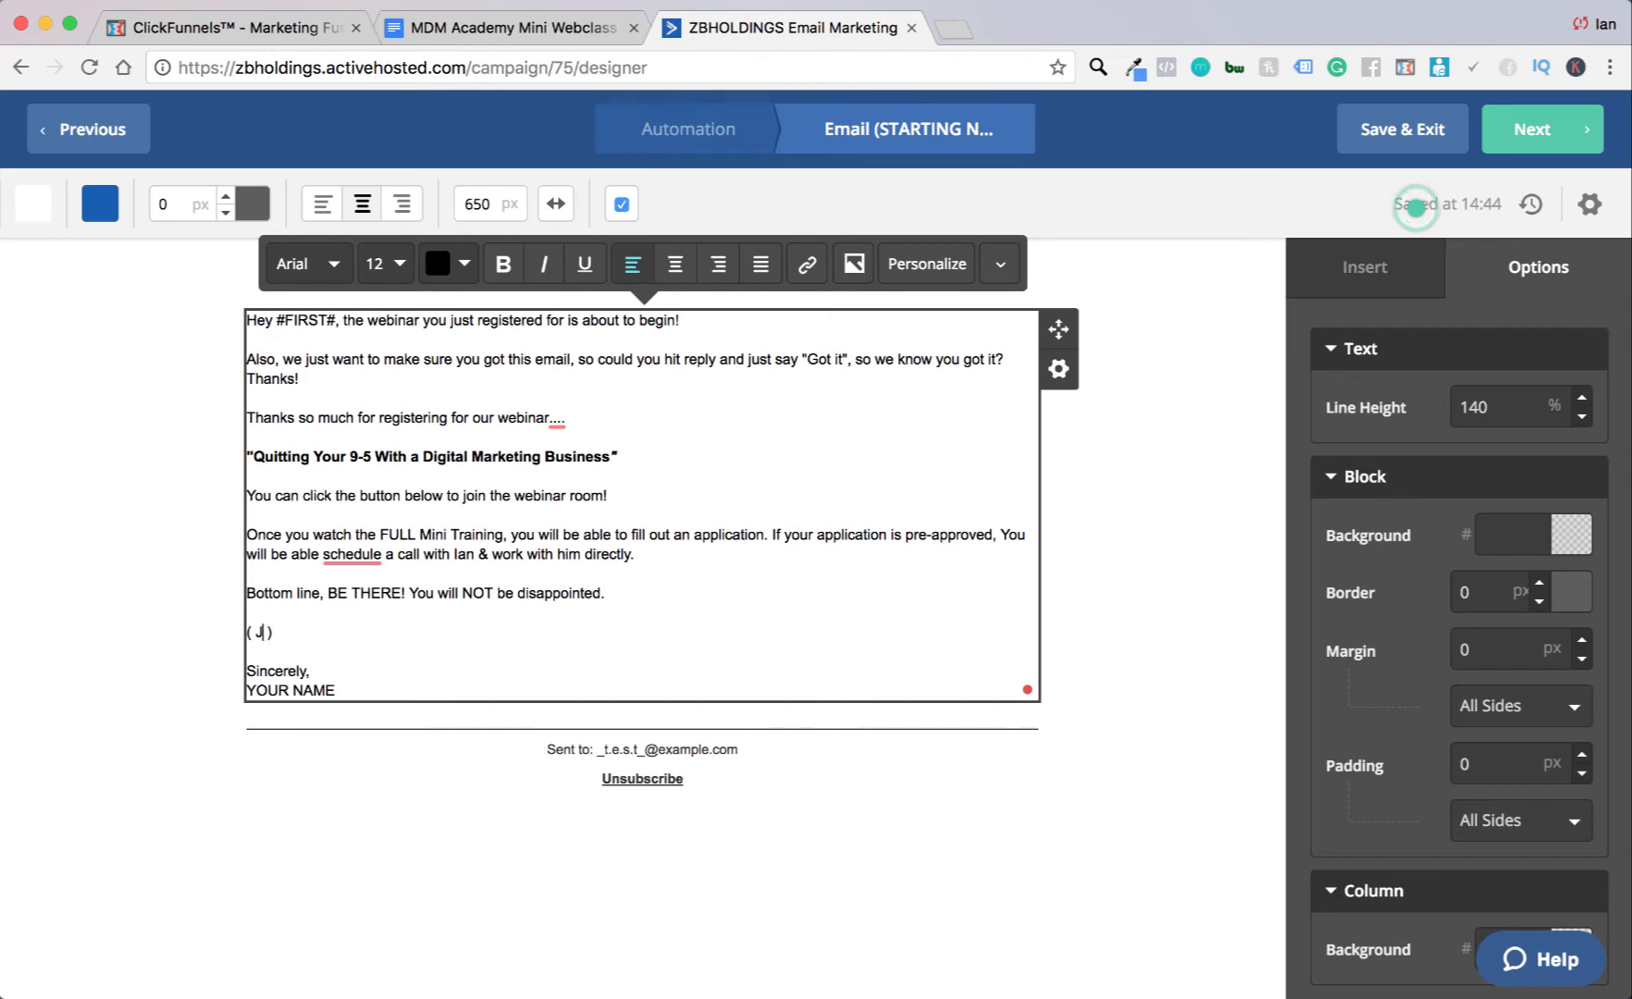
{"action": "type", "text": "oin Webinar Now"}
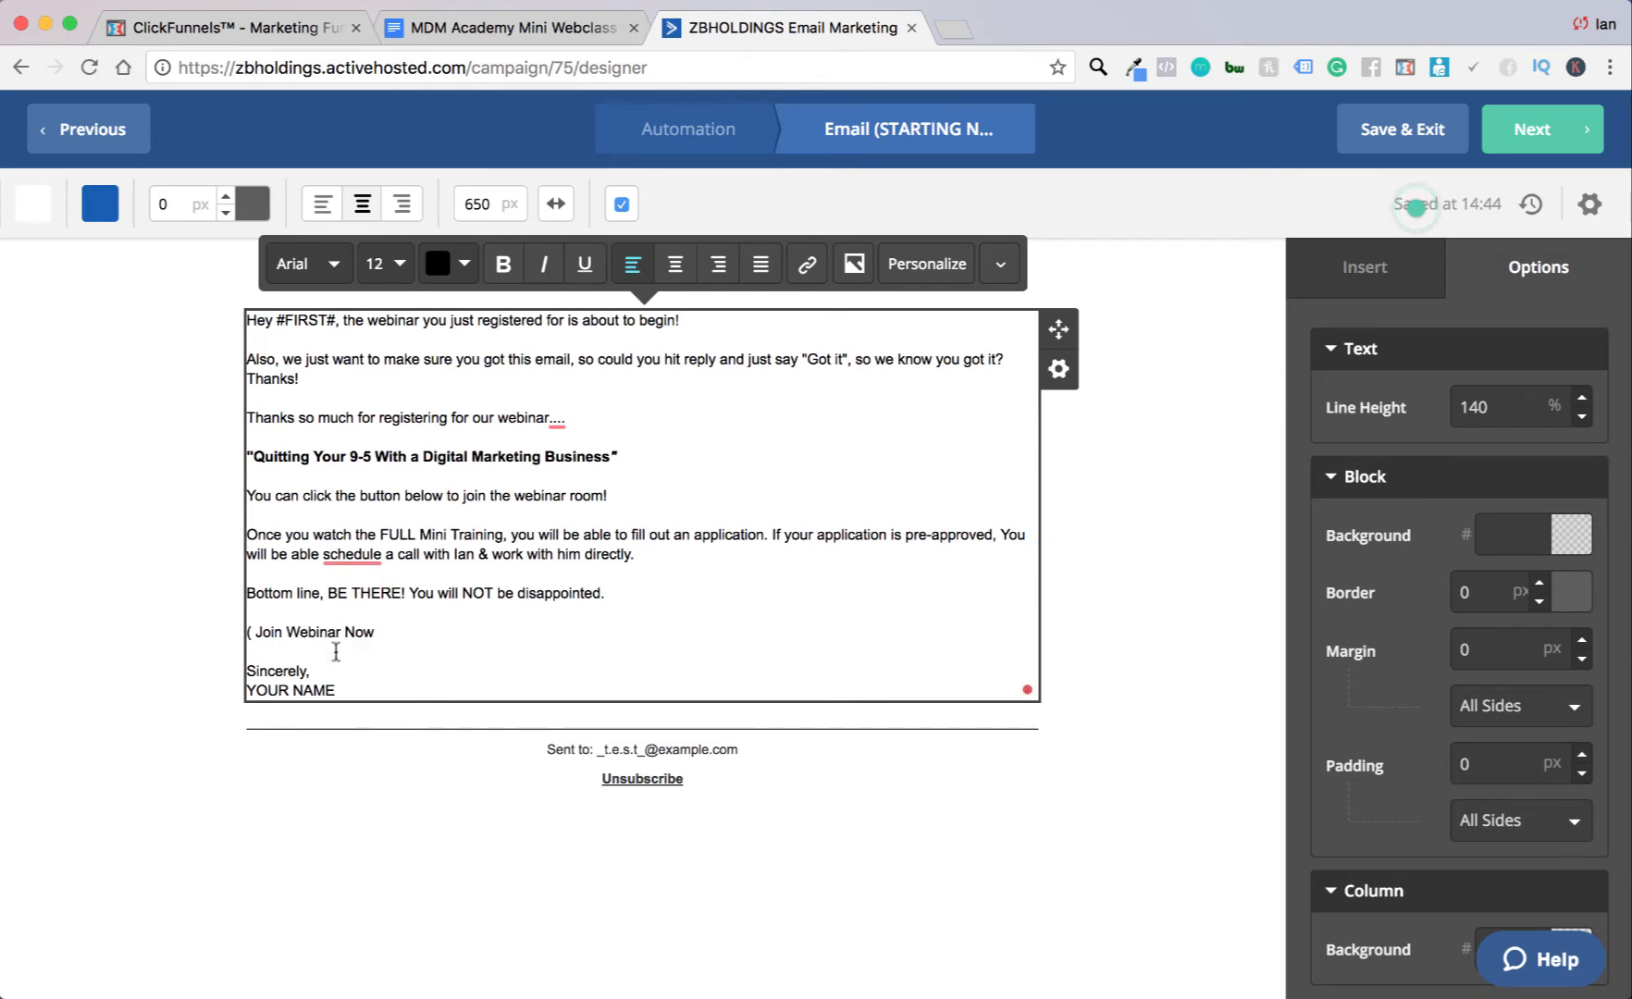
{"action": "left_click", "coordinate": [252, 632]}
{"action": "key", "text": "BackSpace"}
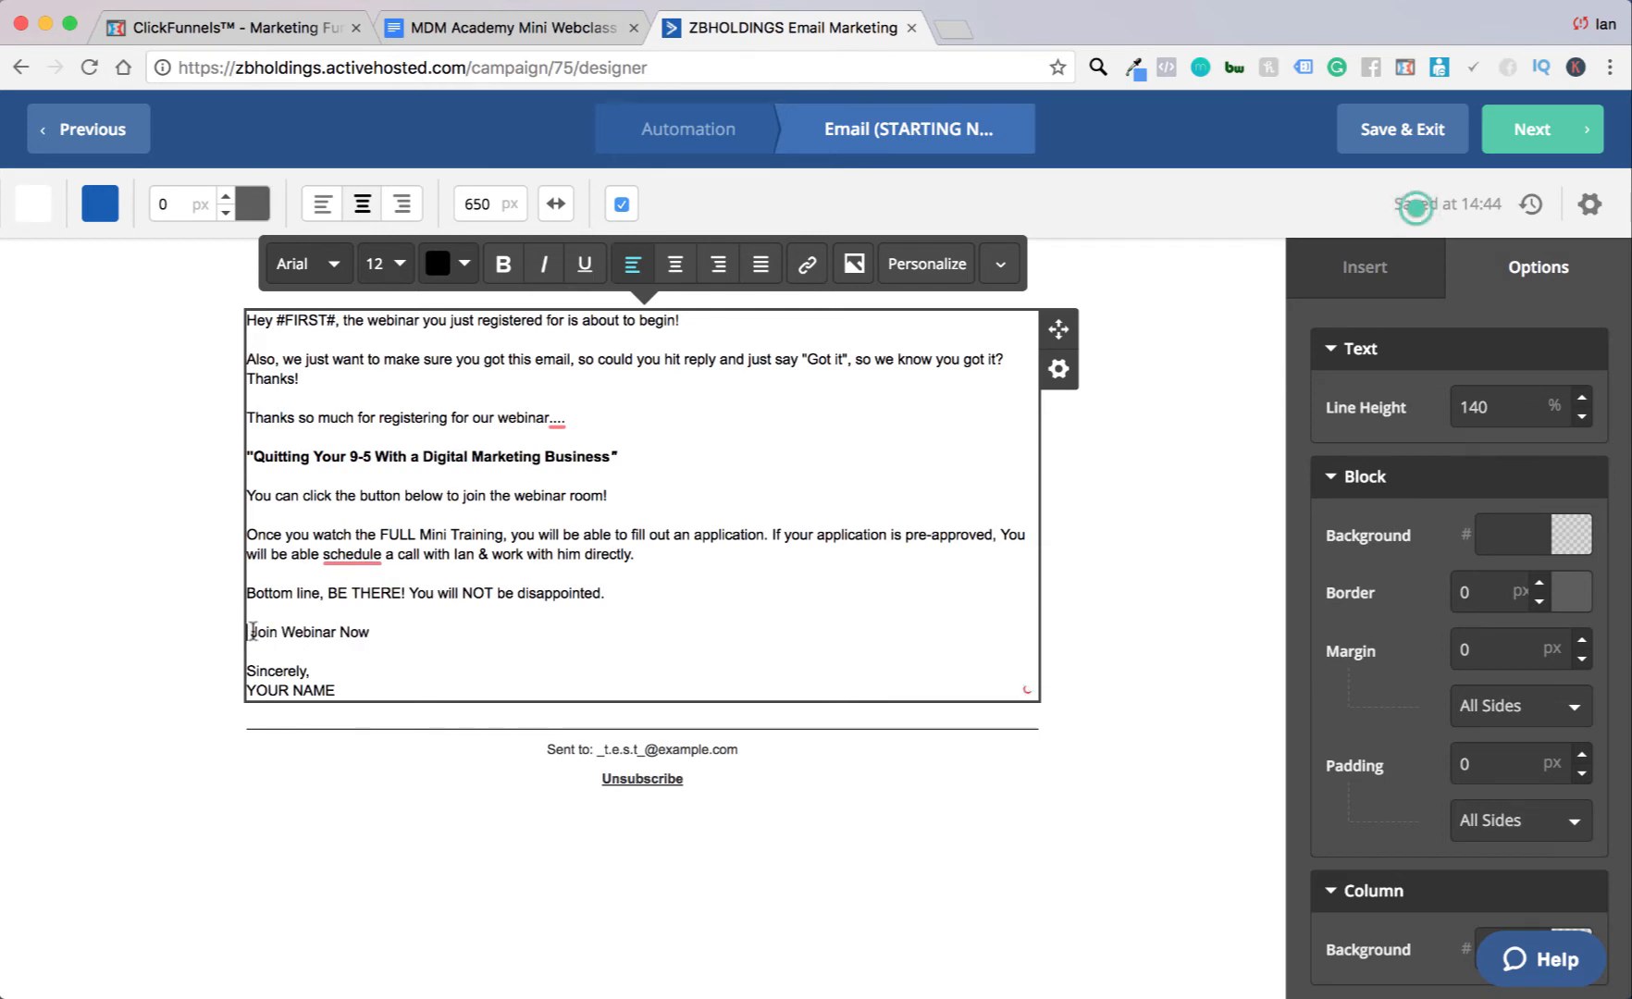
Step: Start adding a link to the "Join Webinar Now" text and copy the Webinar Room + App page URL from ClickFunnels
{"action": "left_click_drag", "start_coordinate": [393, 630], "coordinate": [255, 633]}
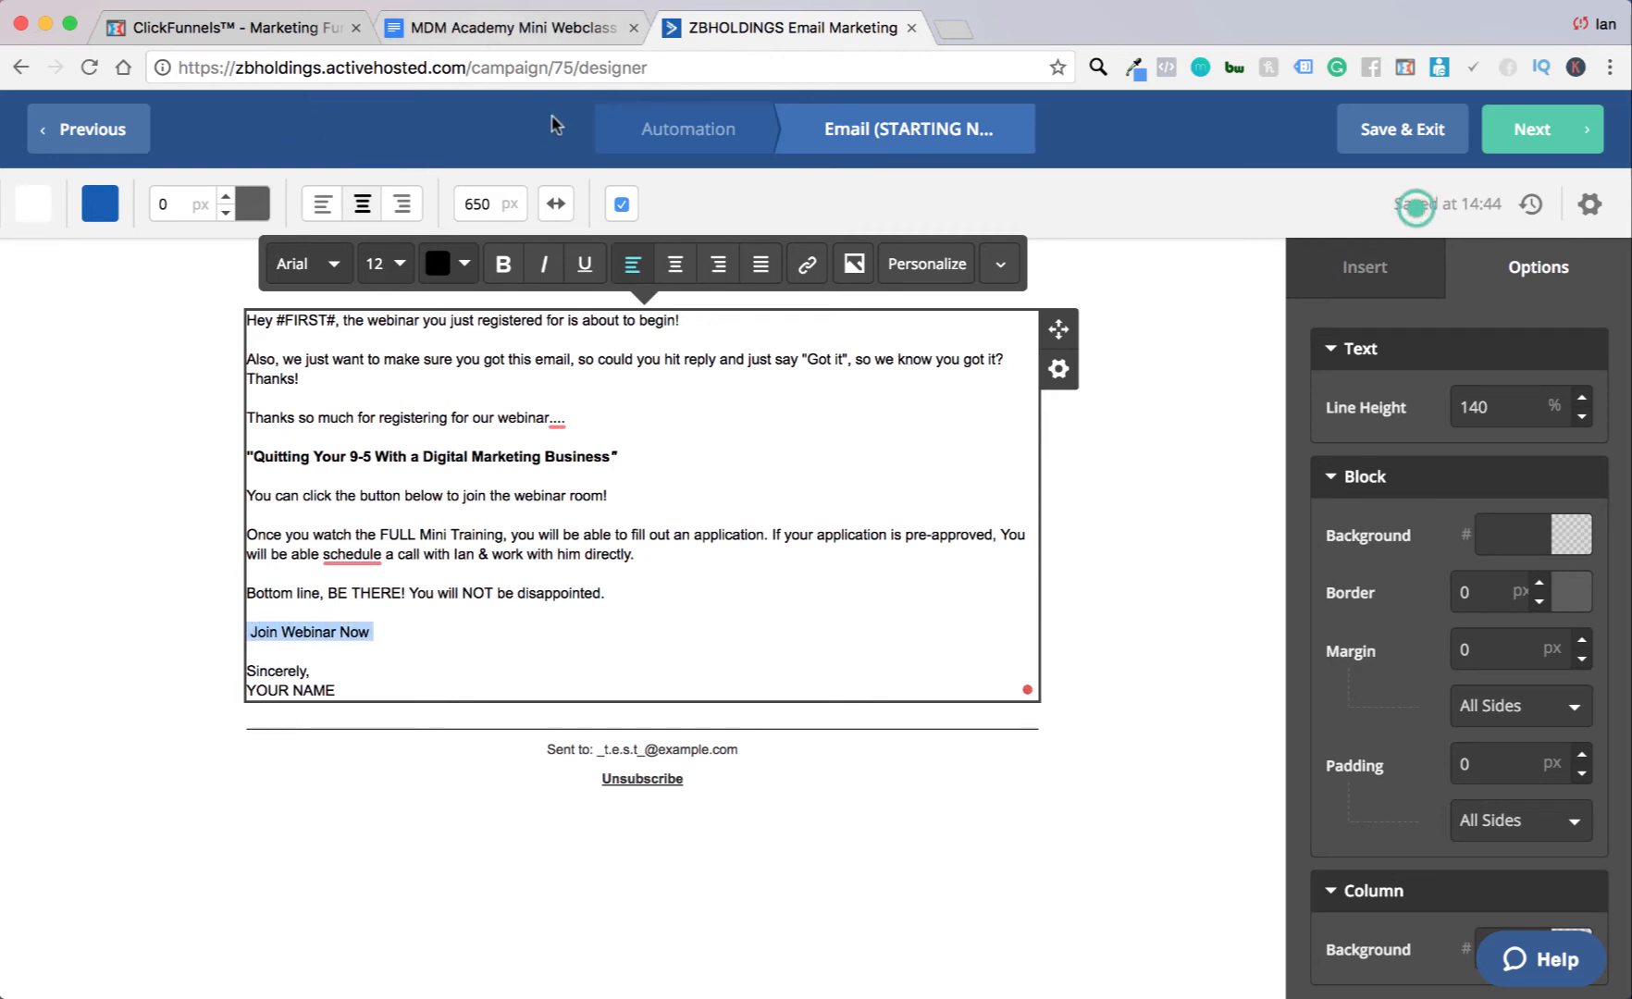
{"action": "left_click", "coordinate": [808, 269]}
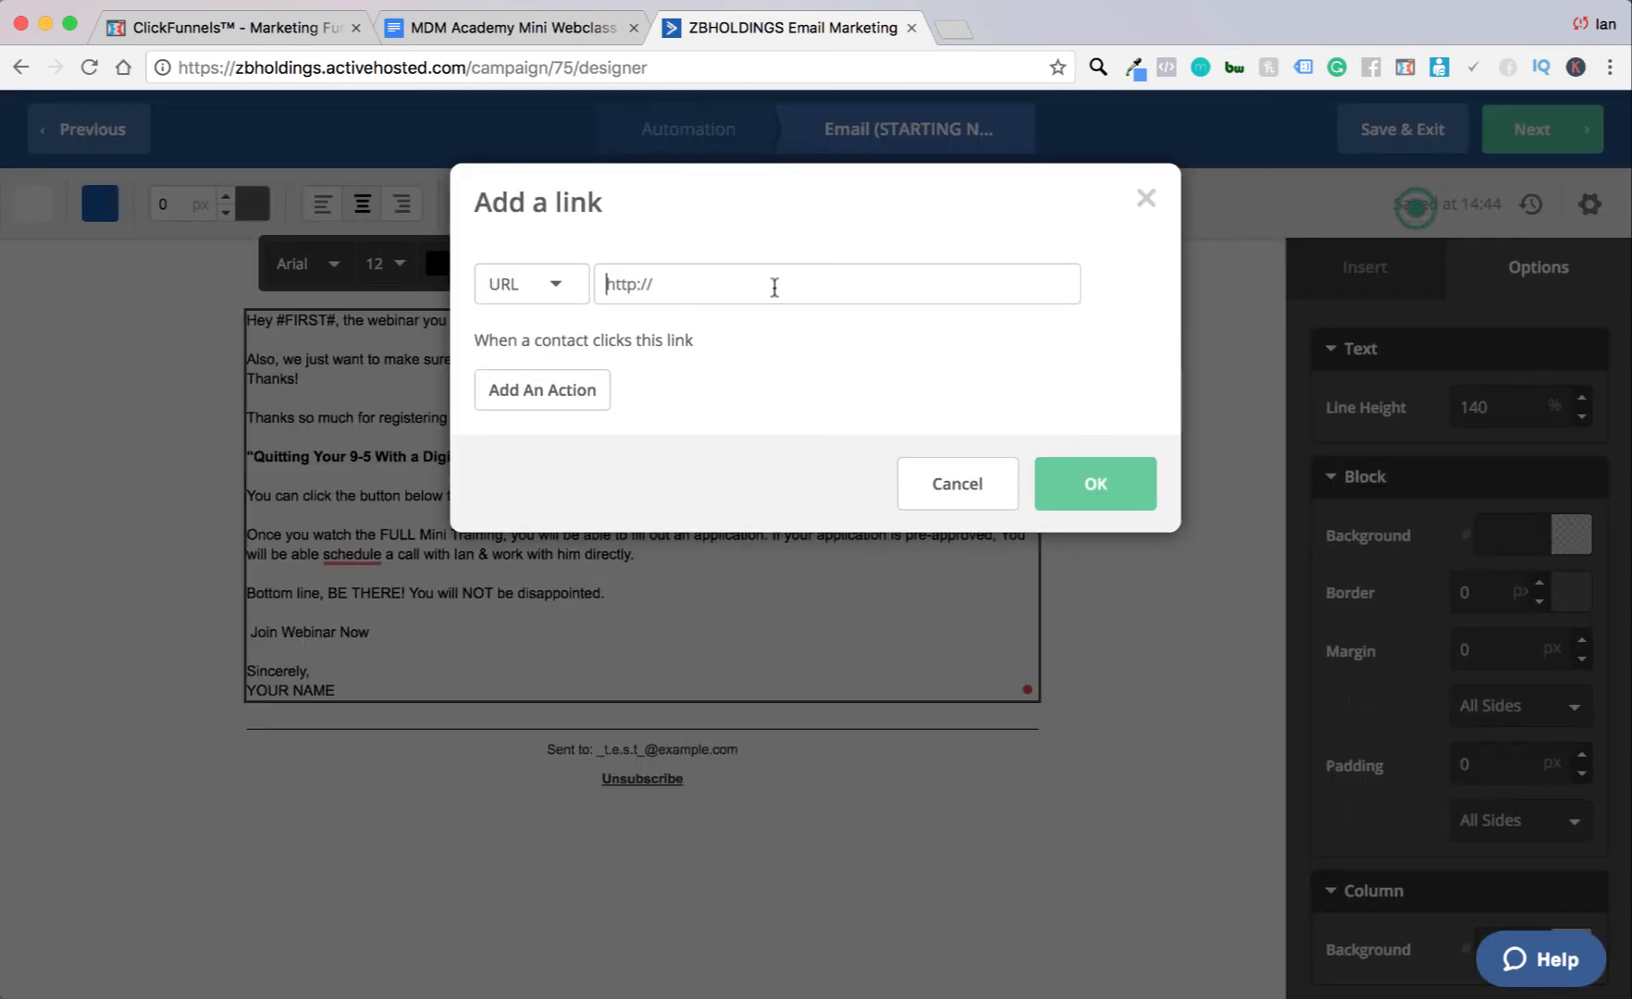
{"action": "left_click", "coordinate": [308, 31]}
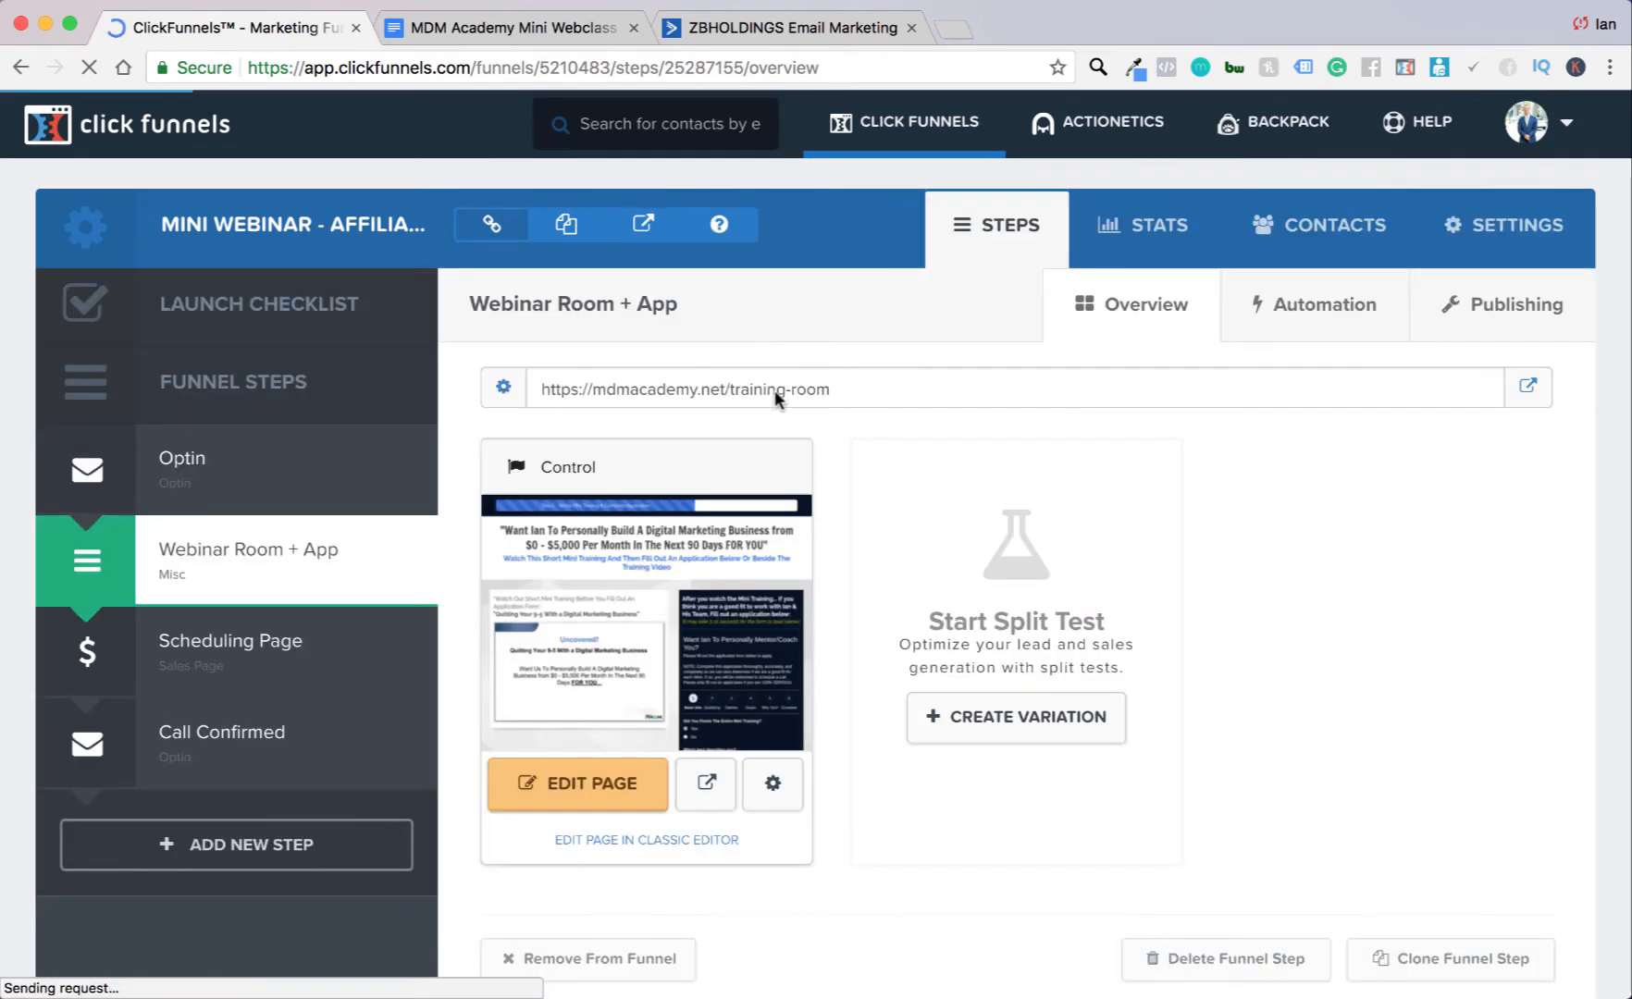
{"action": "triple_click", "coordinate": [572, 390]}
{"action": "key", "text": "super+c"}
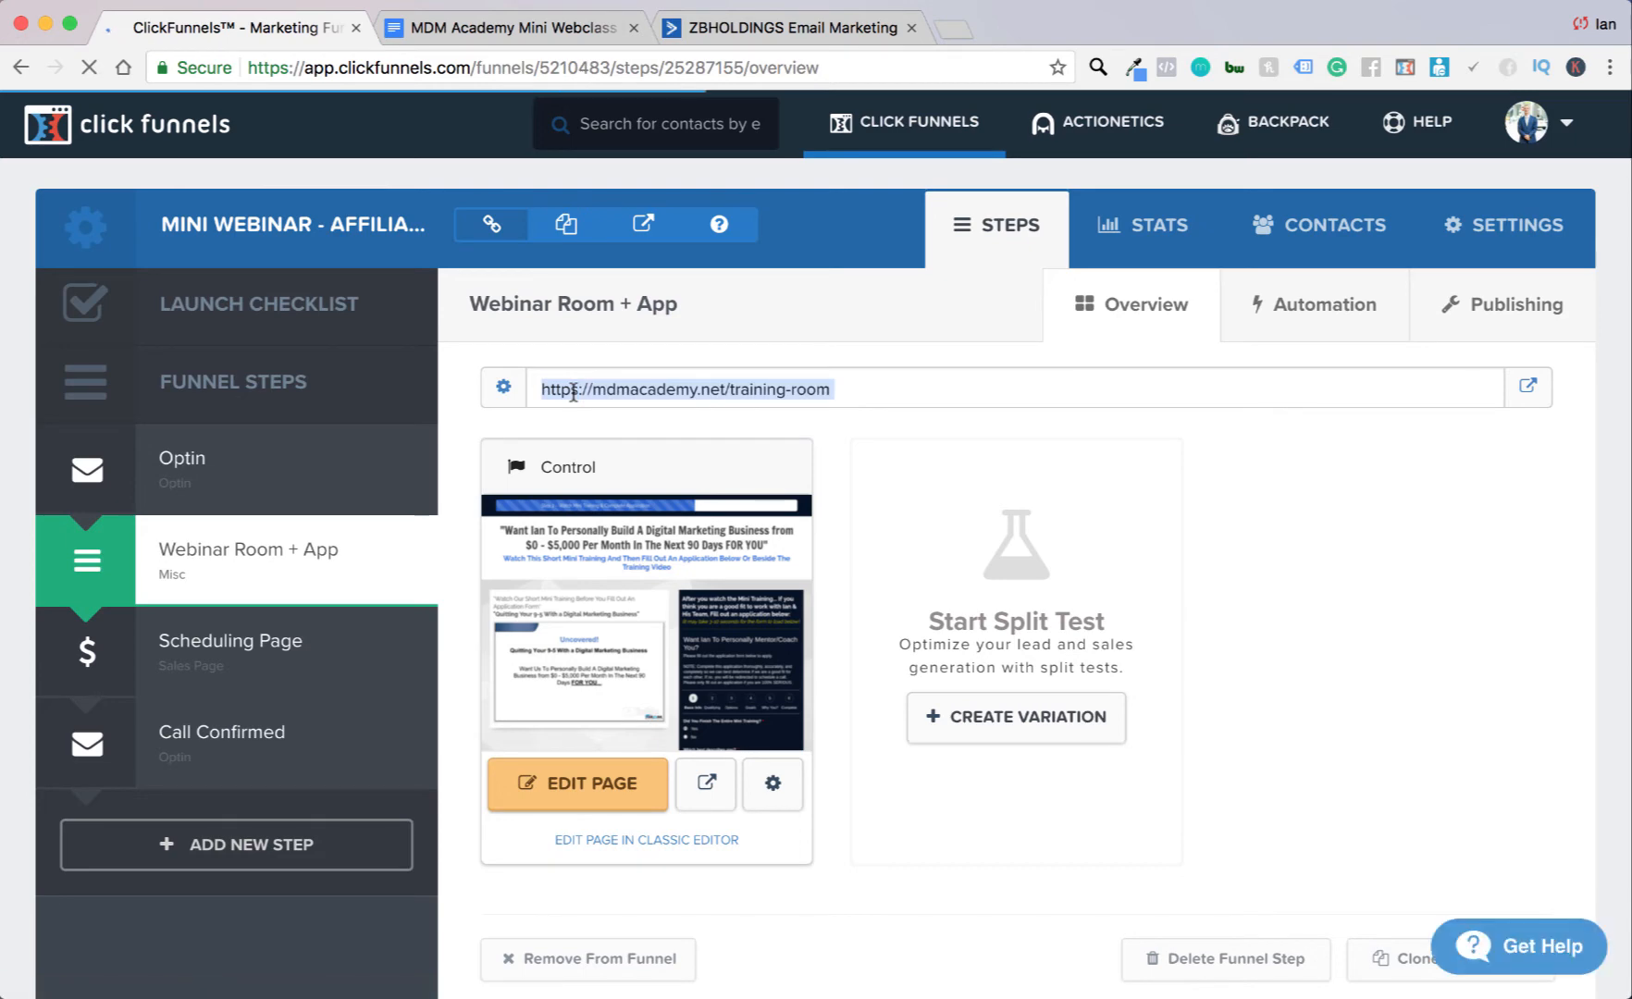
{"action": "left_click", "coordinate": [571, 28]}
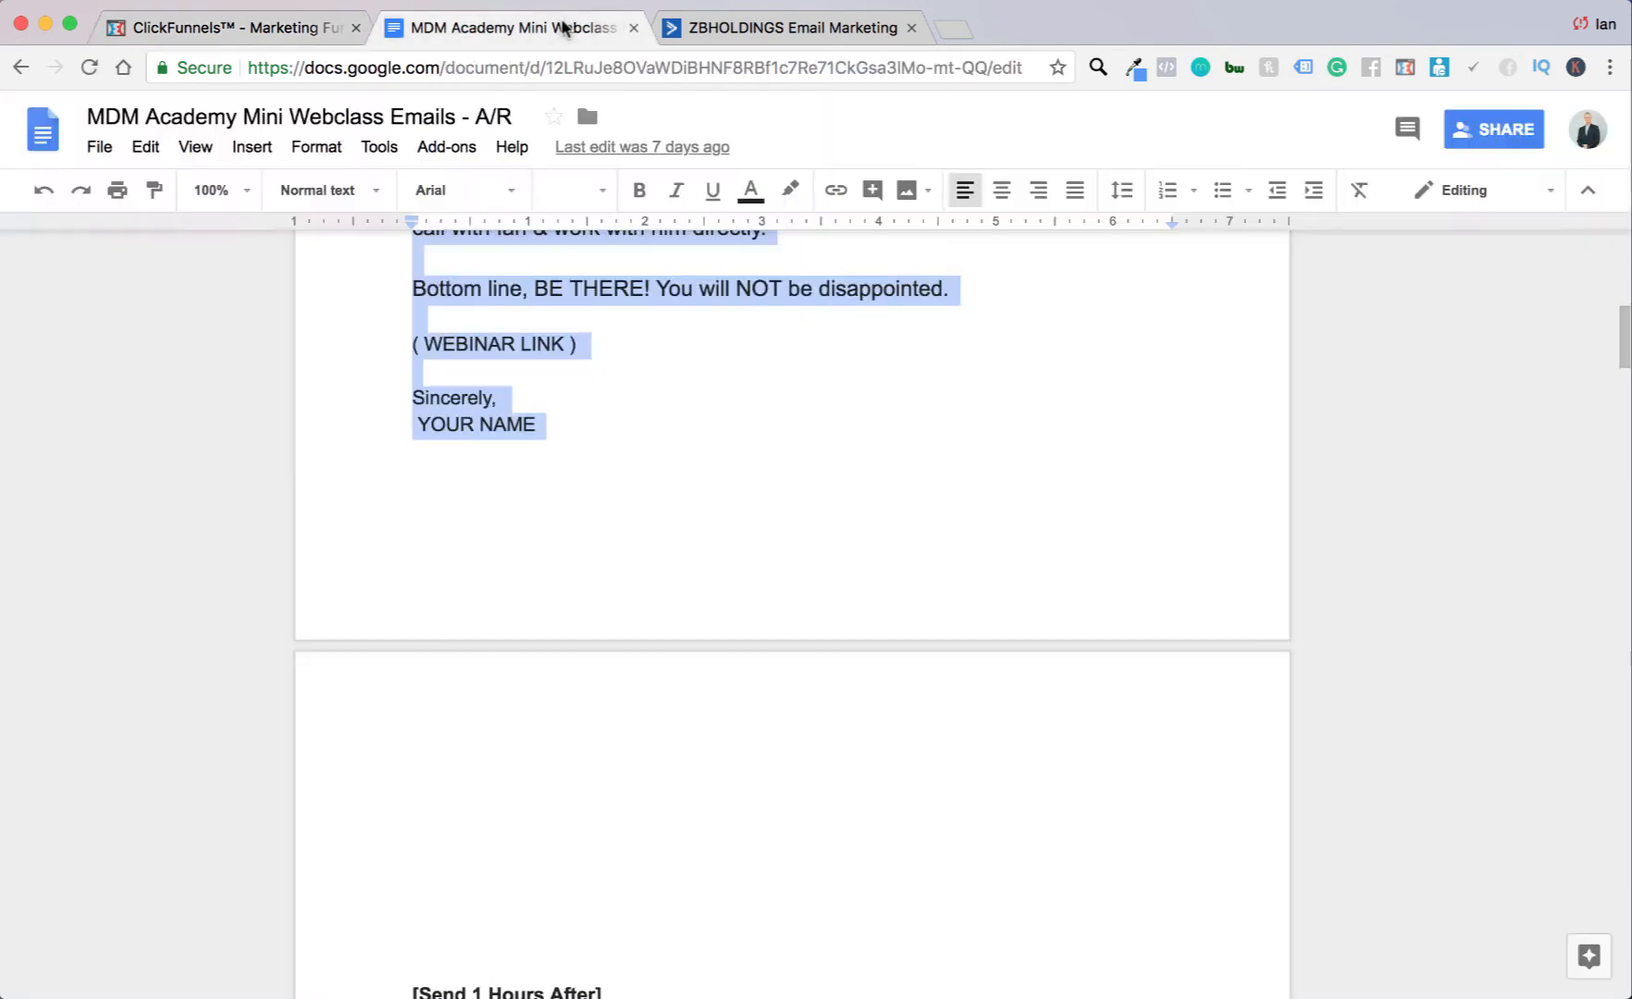
{"action": "left_click", "coordinate": [740, 27]}
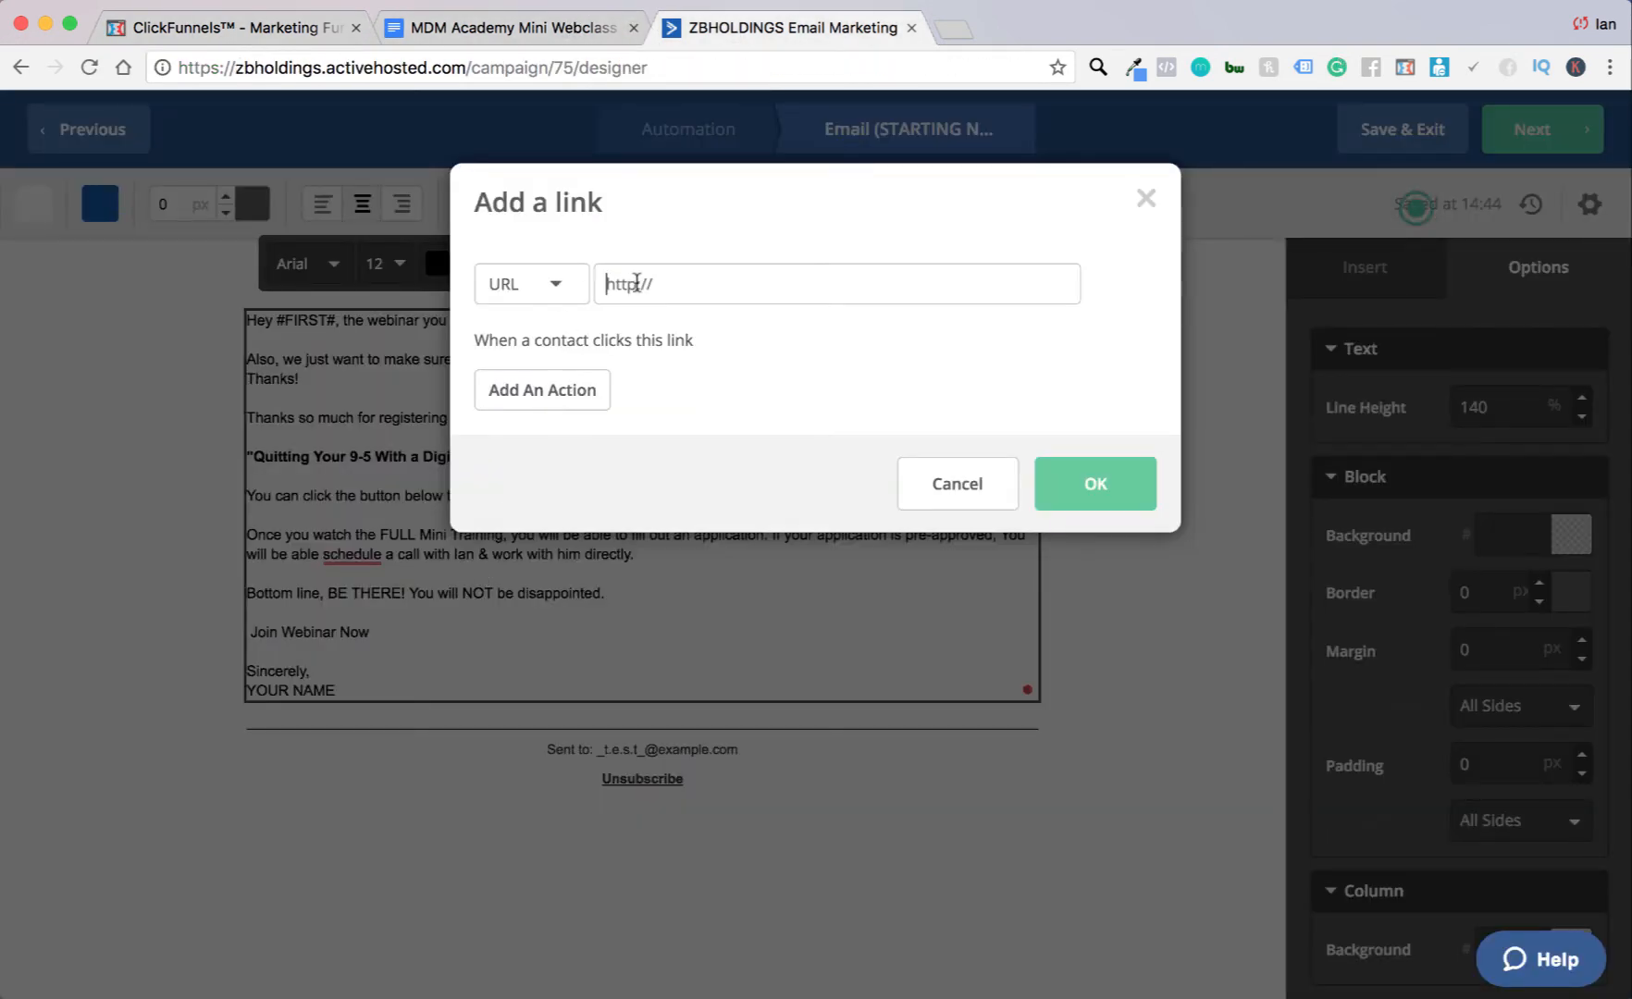
{"action": "key", "text": "super+v"}
{"action": "key", "text": "BackSpace"}
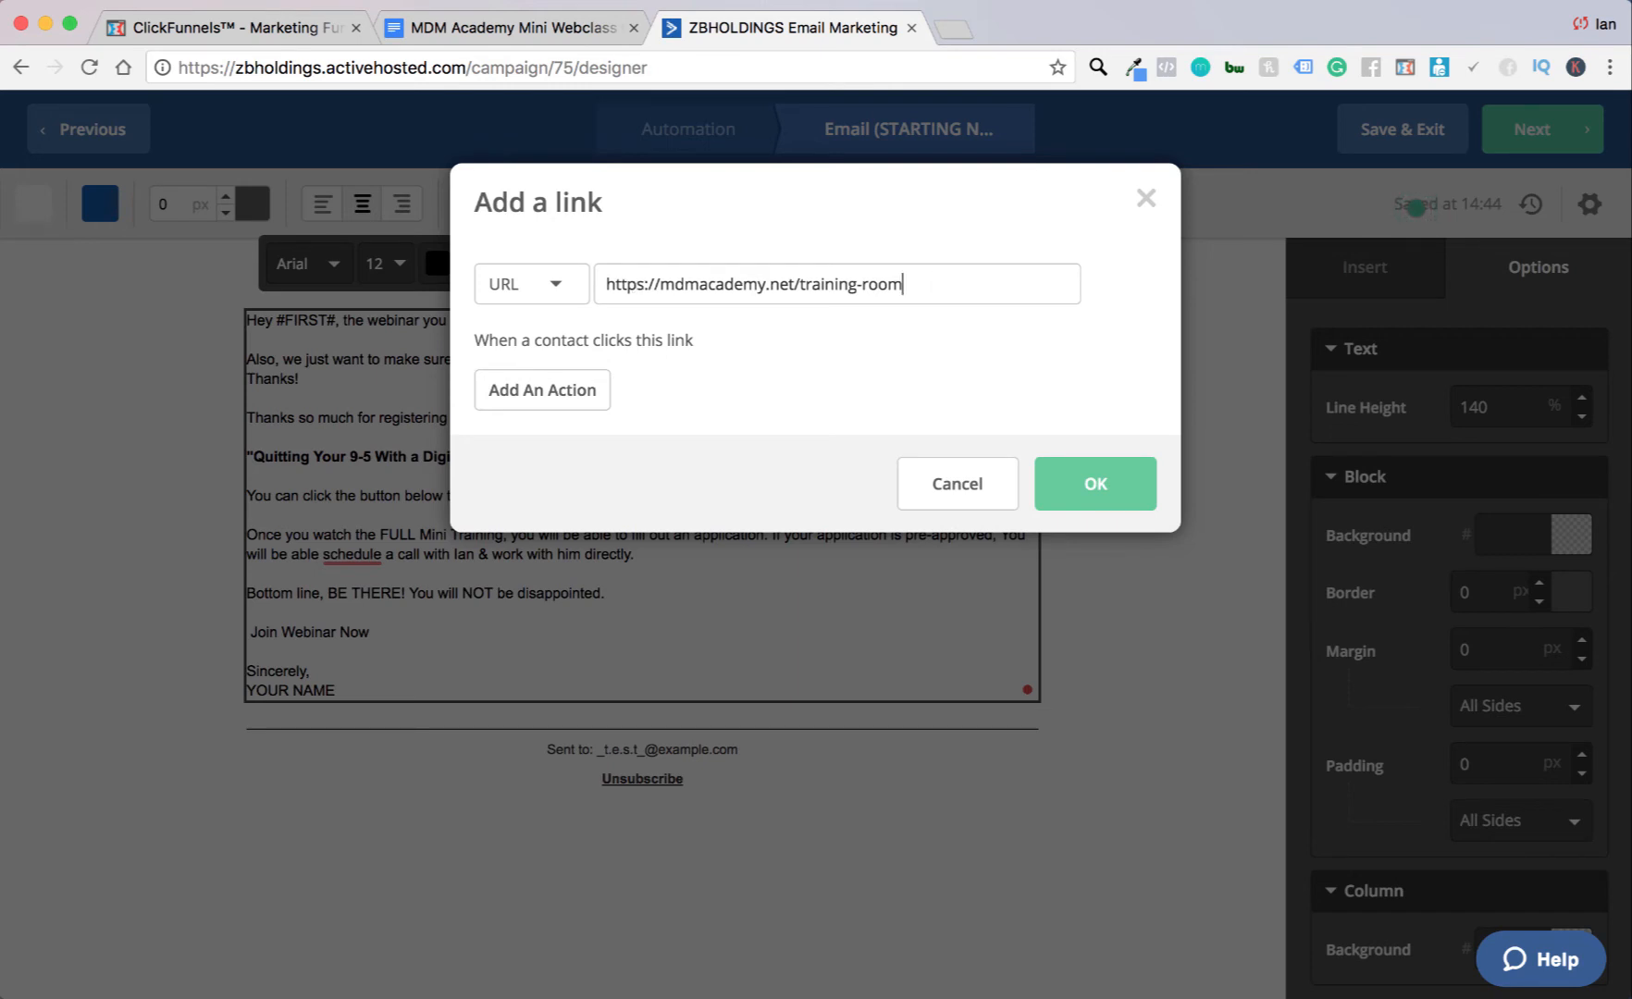
{"action": "left_click", "coordinate": [590, 394]}
{"action": "left_click", "coordinate": [592, 398]}
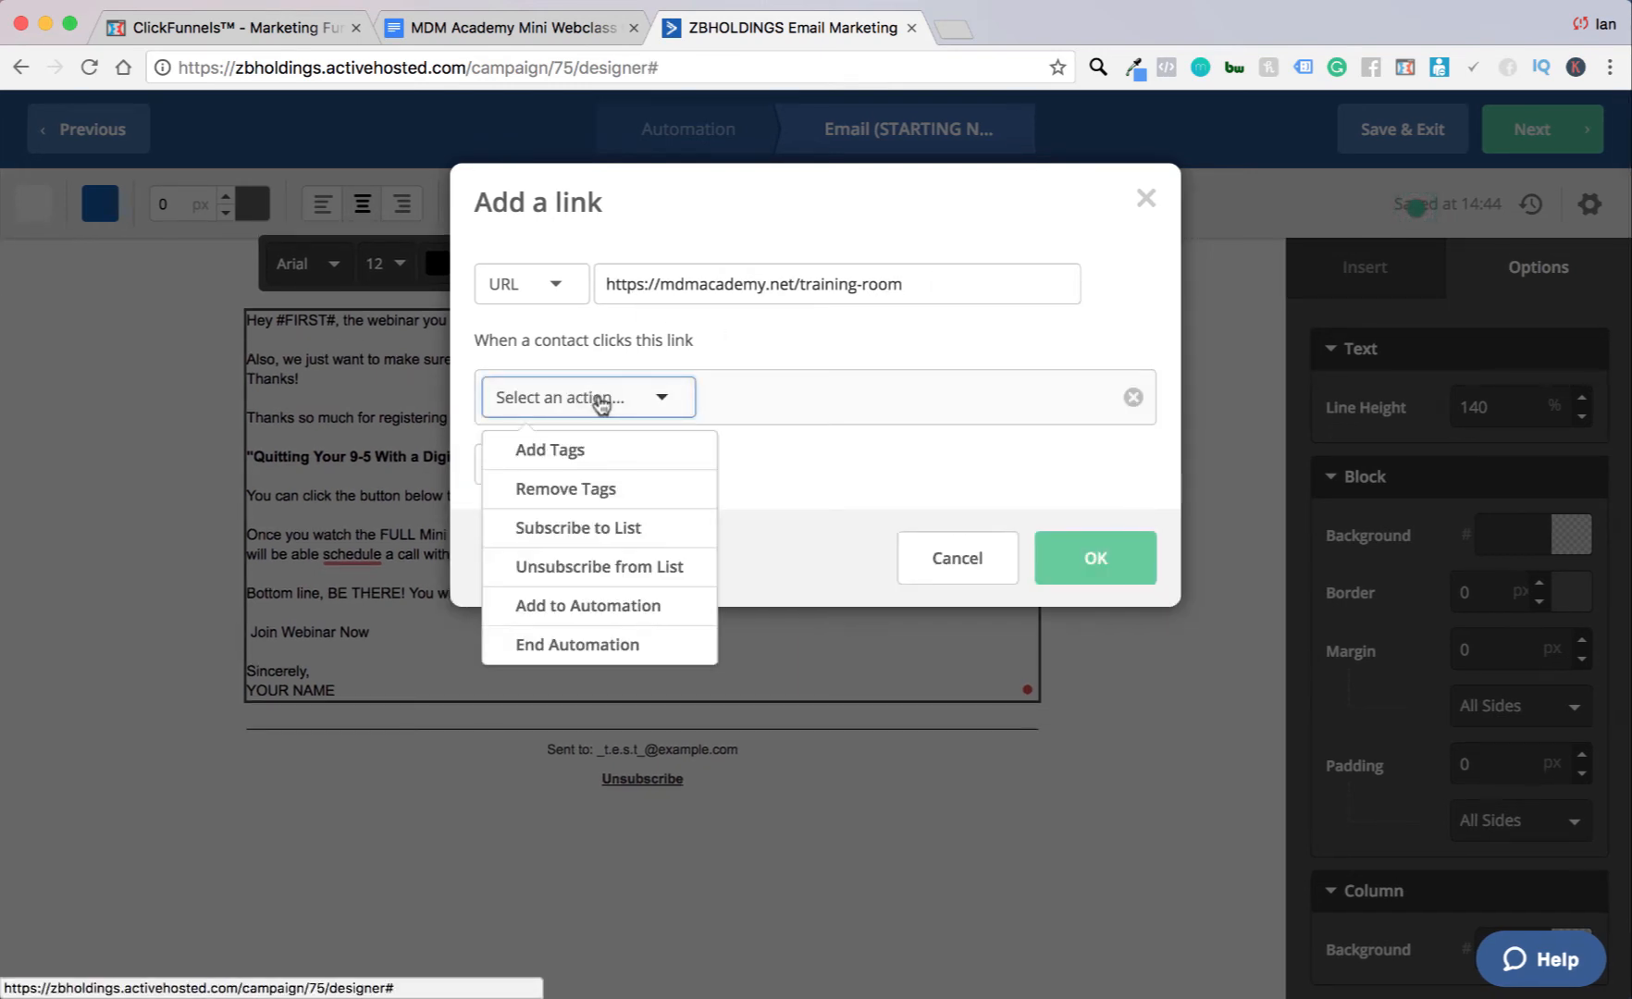
{"action": "left_click", "coordinate": [617, 451]}
{"action": "left_click", "coordinate": [697, 400]}
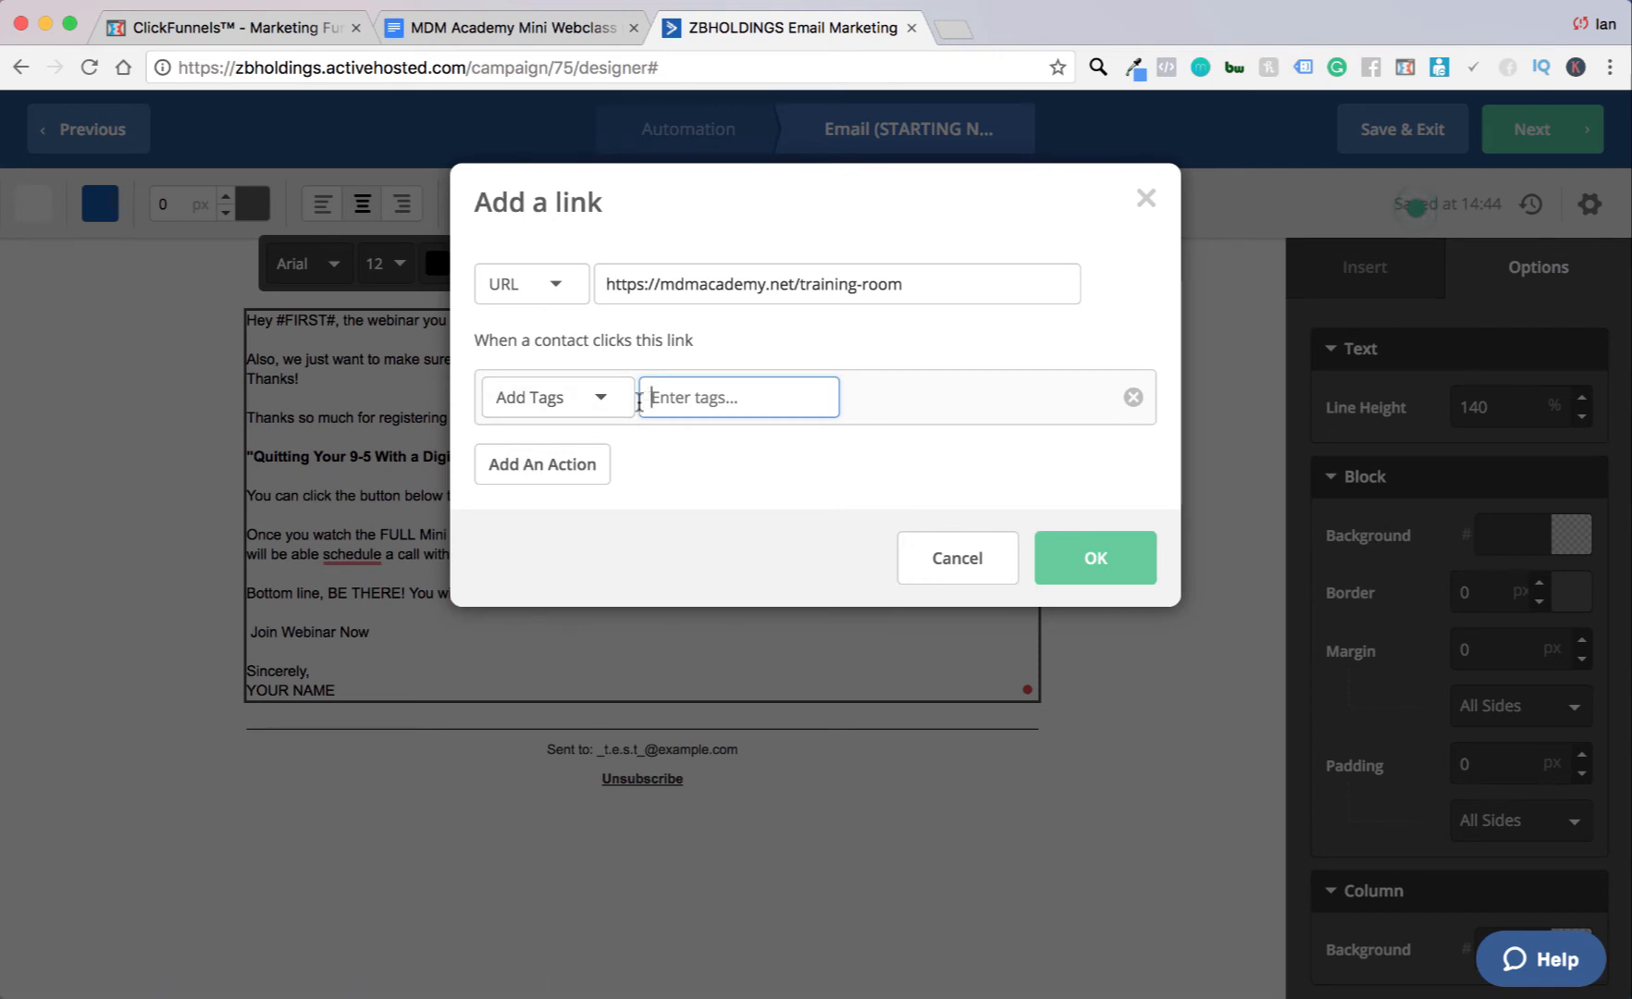
{"action": "left_click", "coordinate": [1133, 398]}
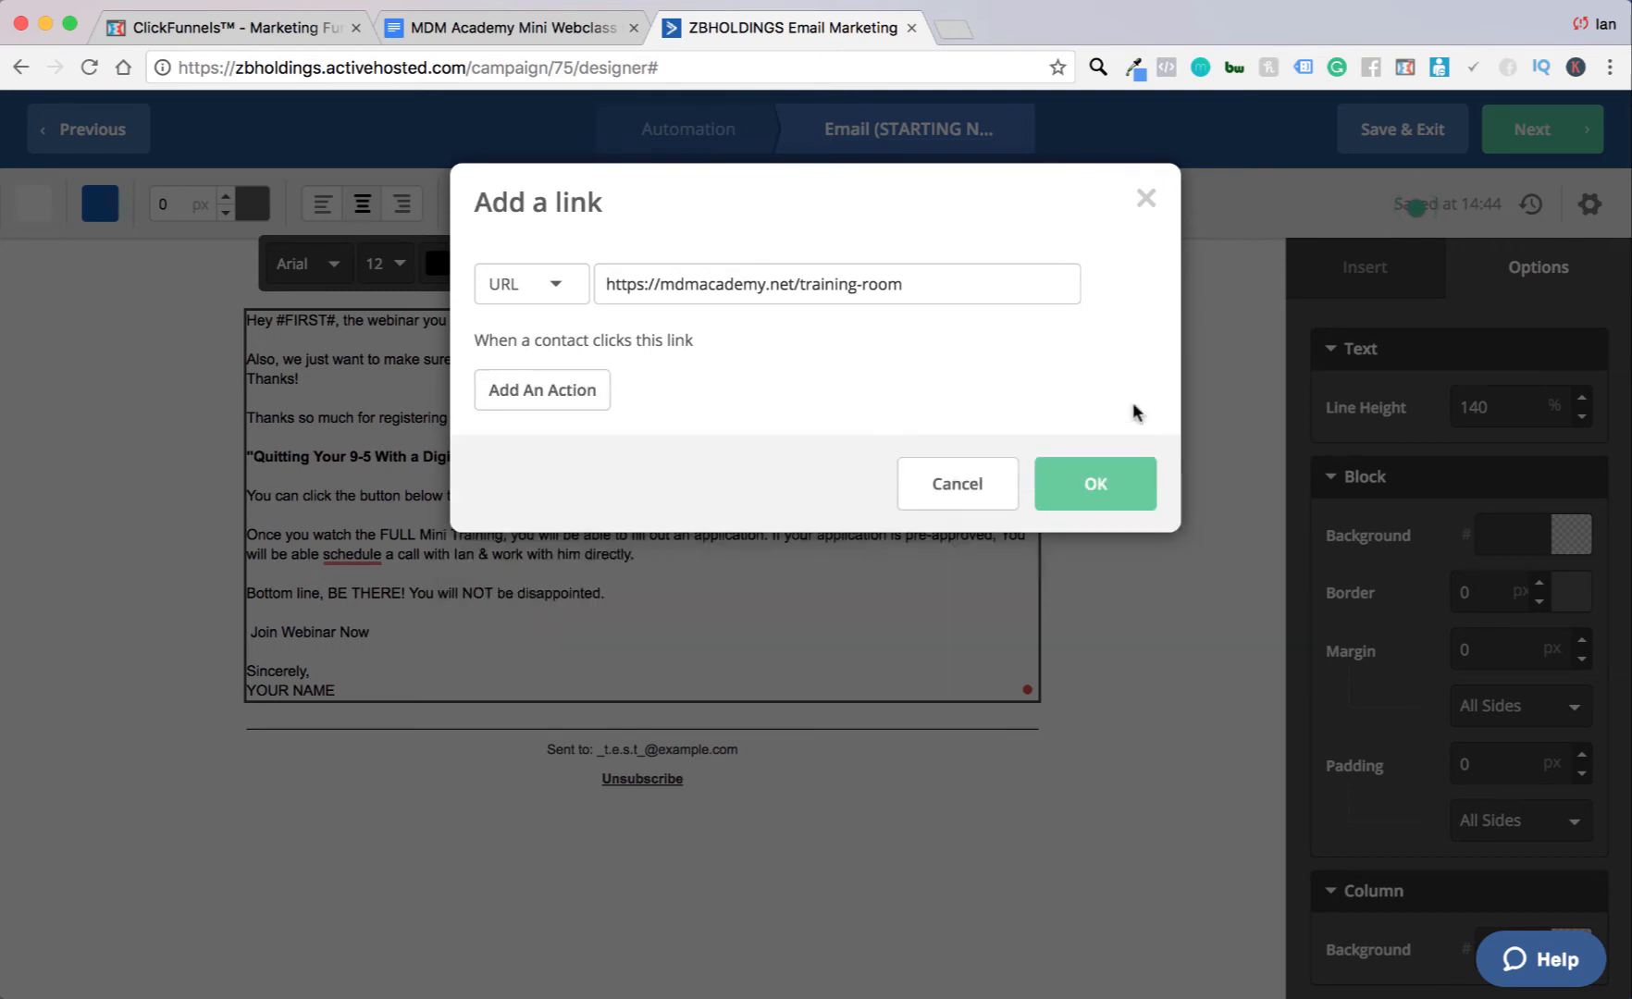
Step: Apply the link and accept the Grammarly corrections "to schedule" and "webinar..." in the email body
{"action": "left_click", "coordinate": [1075, 478]}
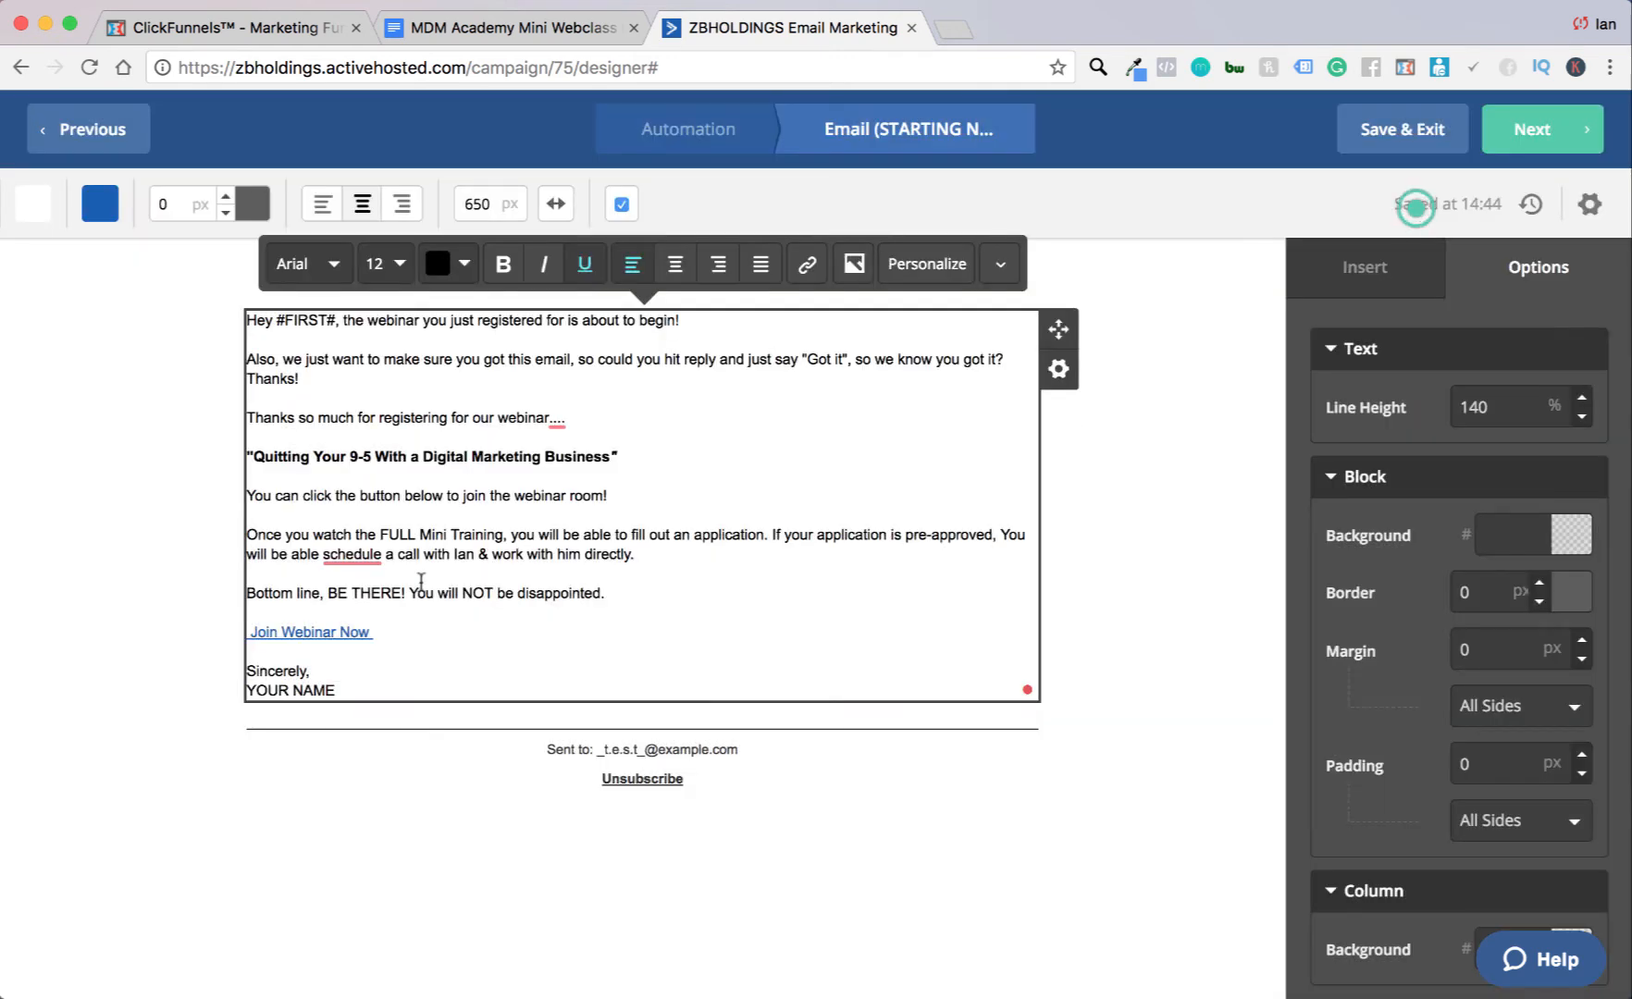
{"action": "left_click", "coordinate": [348, 555]}
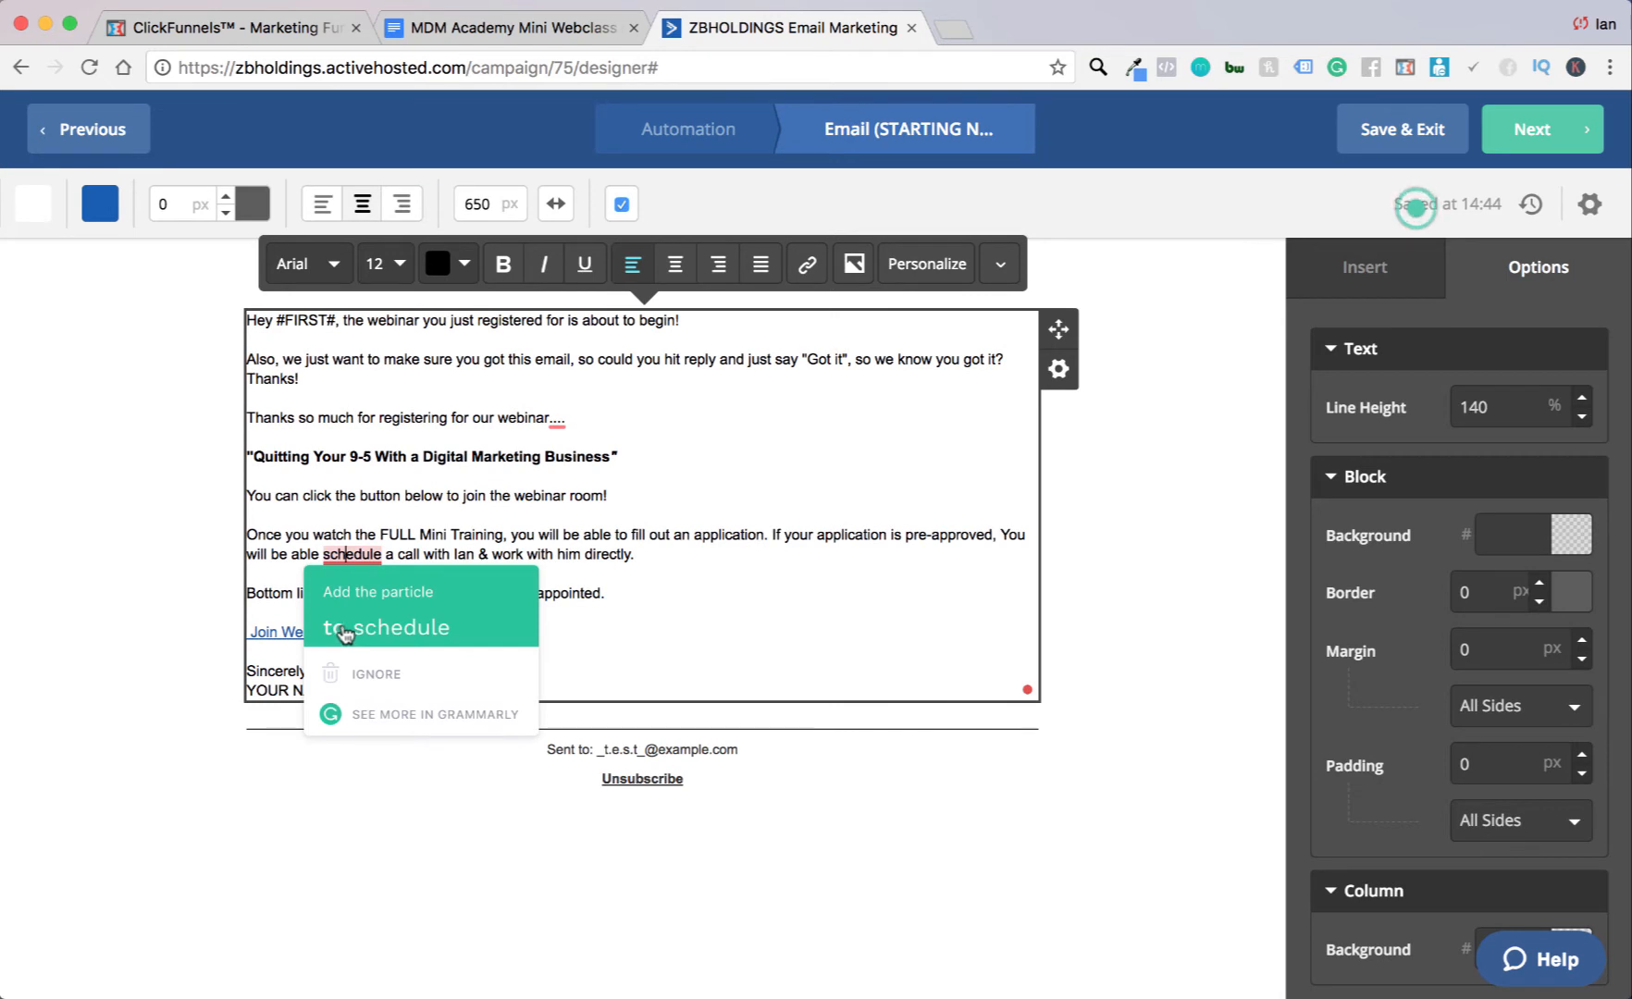
{"action": "left_click", "coordinate": [344, 629]}
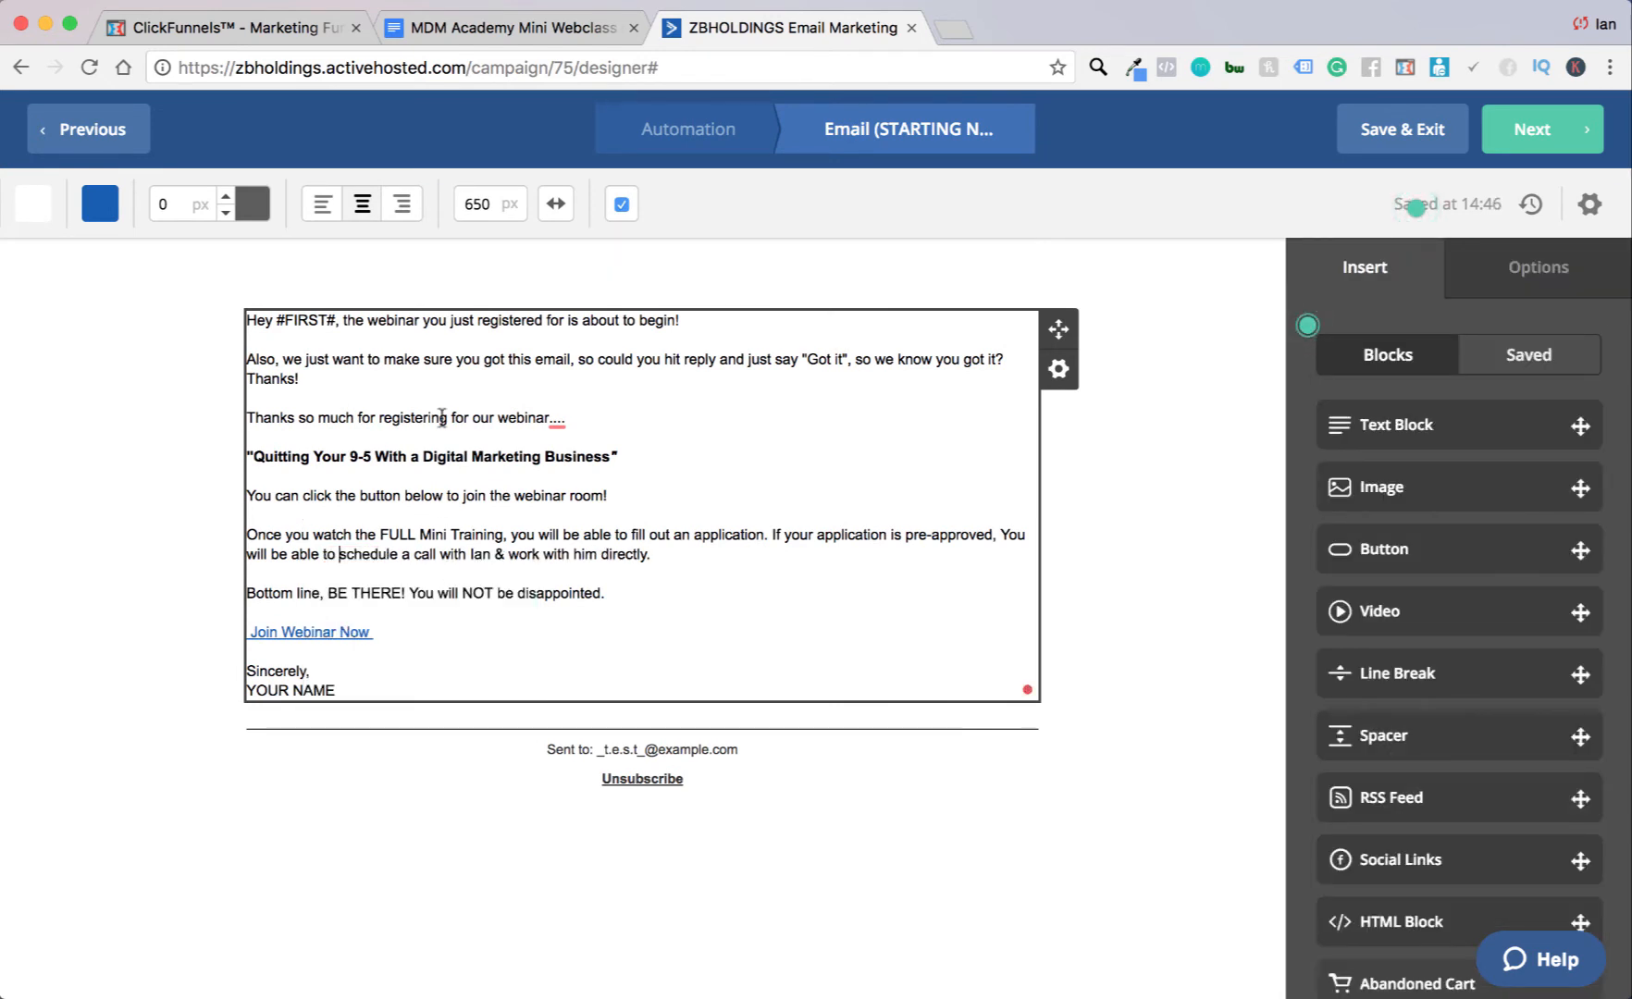
{"action": "left_click", "coordinate": [552, 420]}
{"action": "left_click", "coordinate": [577, 476]}
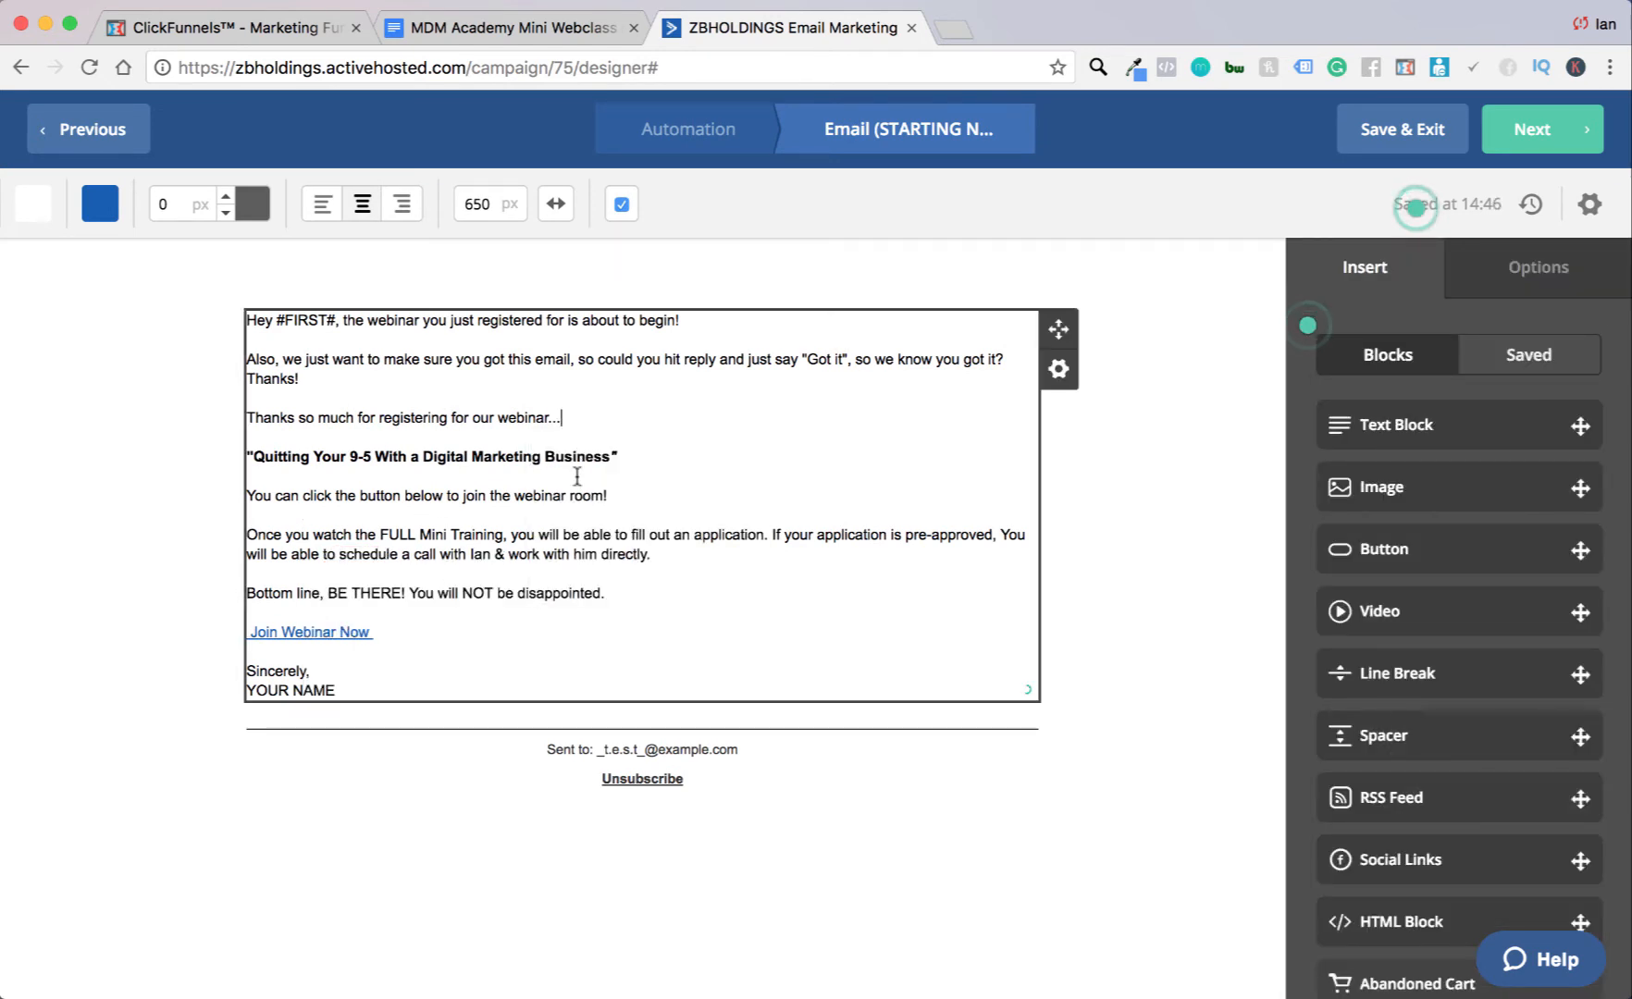
{"action": "left_click", "coordinate": [336, 322]}
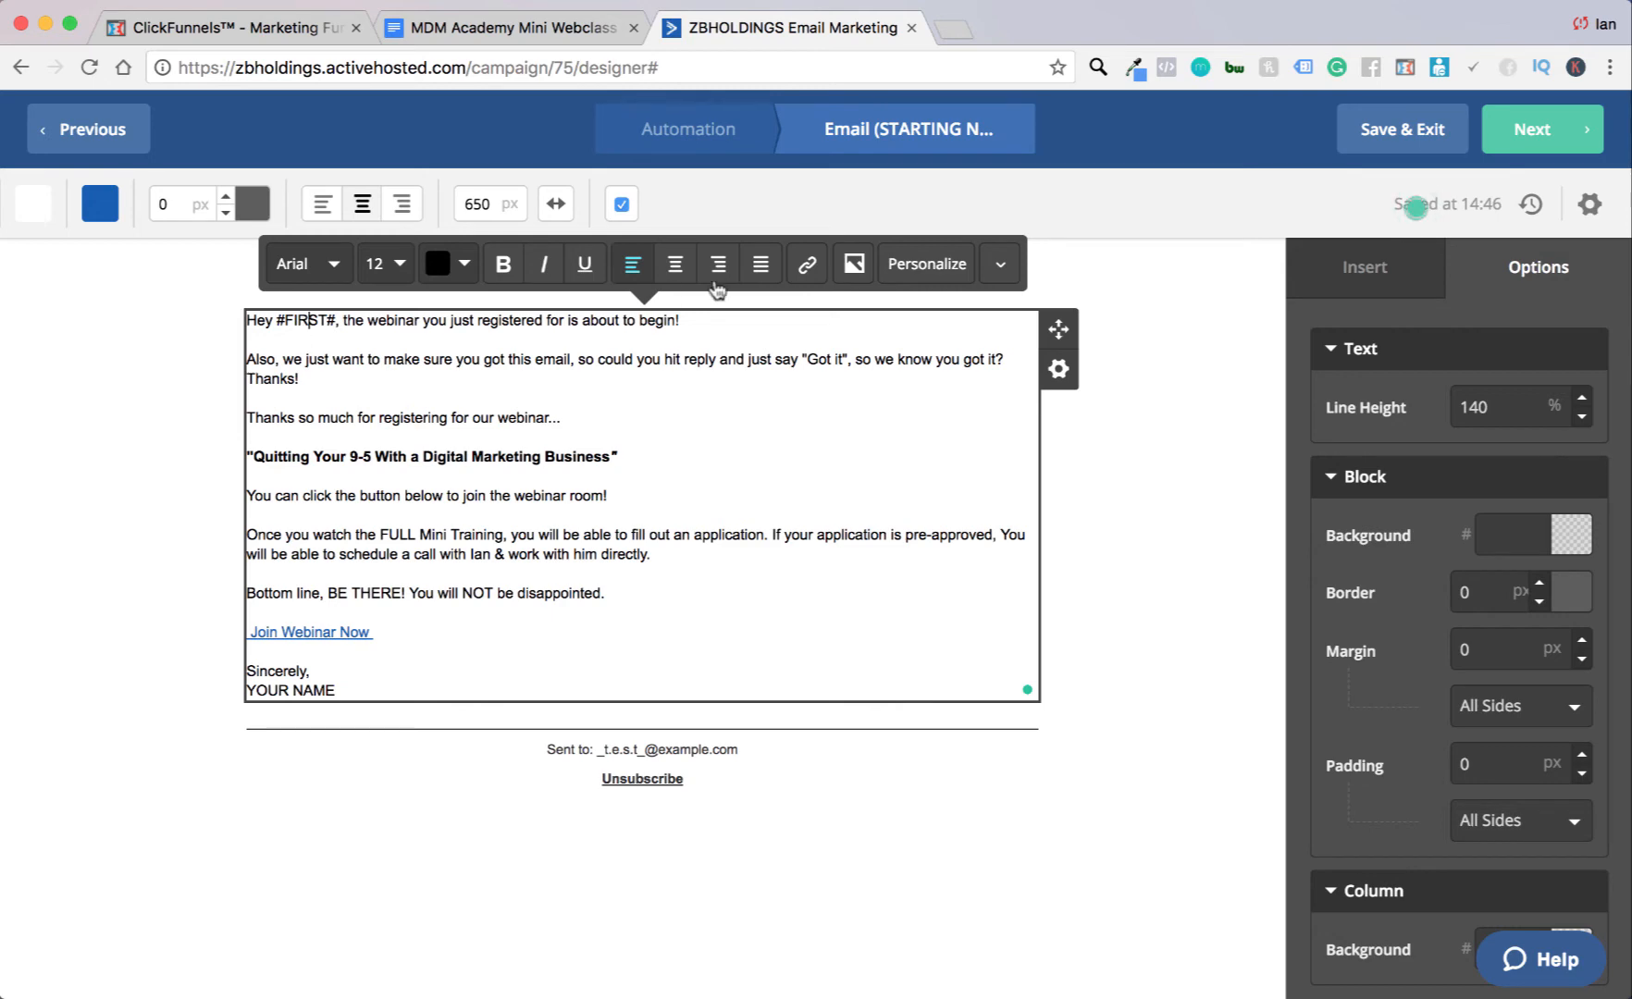
{"action": "left_click", "coordinate": [907, 267]}
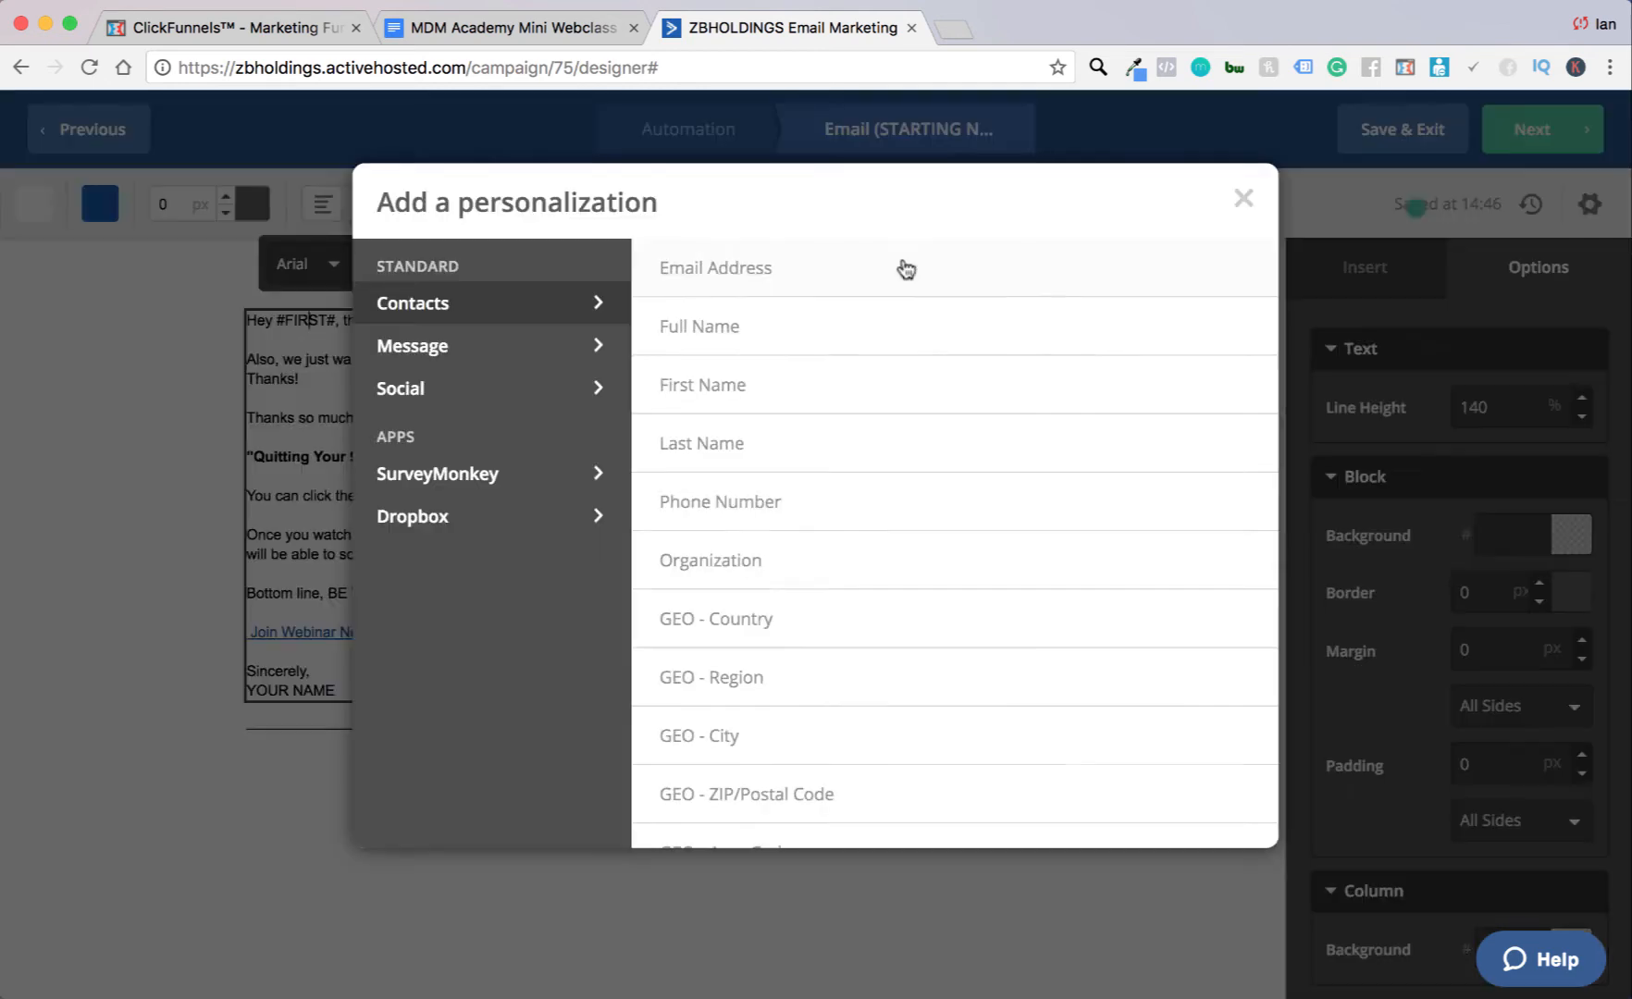
{"action": "left_click", "coordinate": [712, 326]}
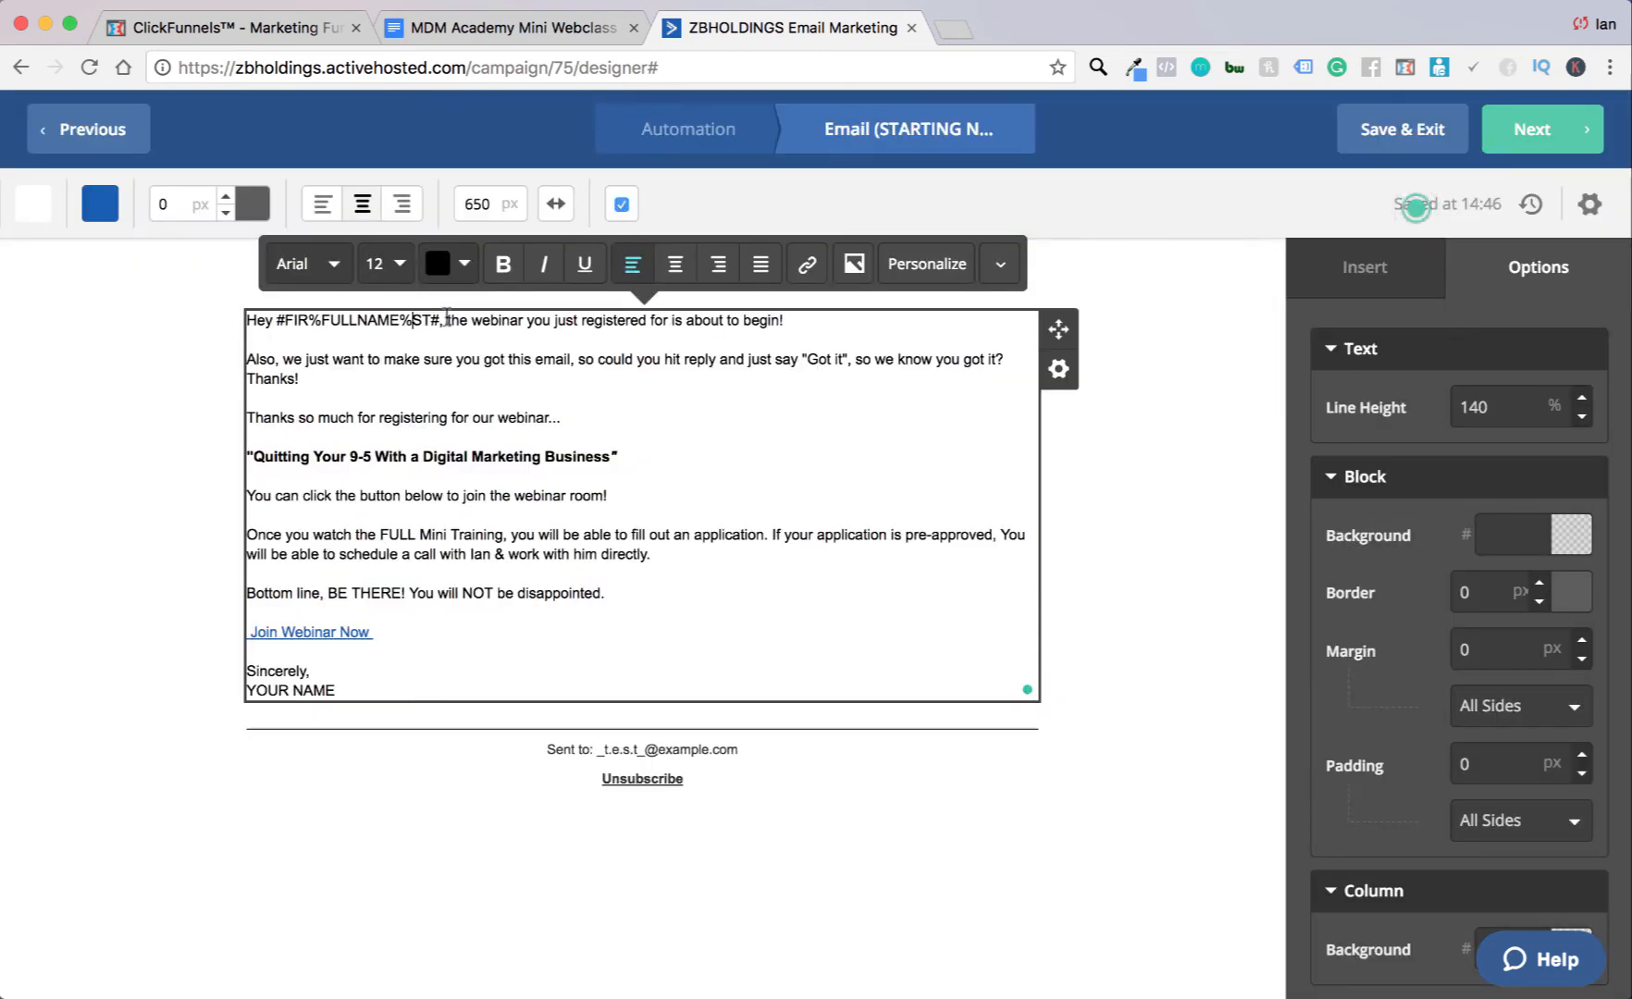
{"action": "left_click_drag", "start_coordinate": [439, 322], "coordinate": [283, 325]}
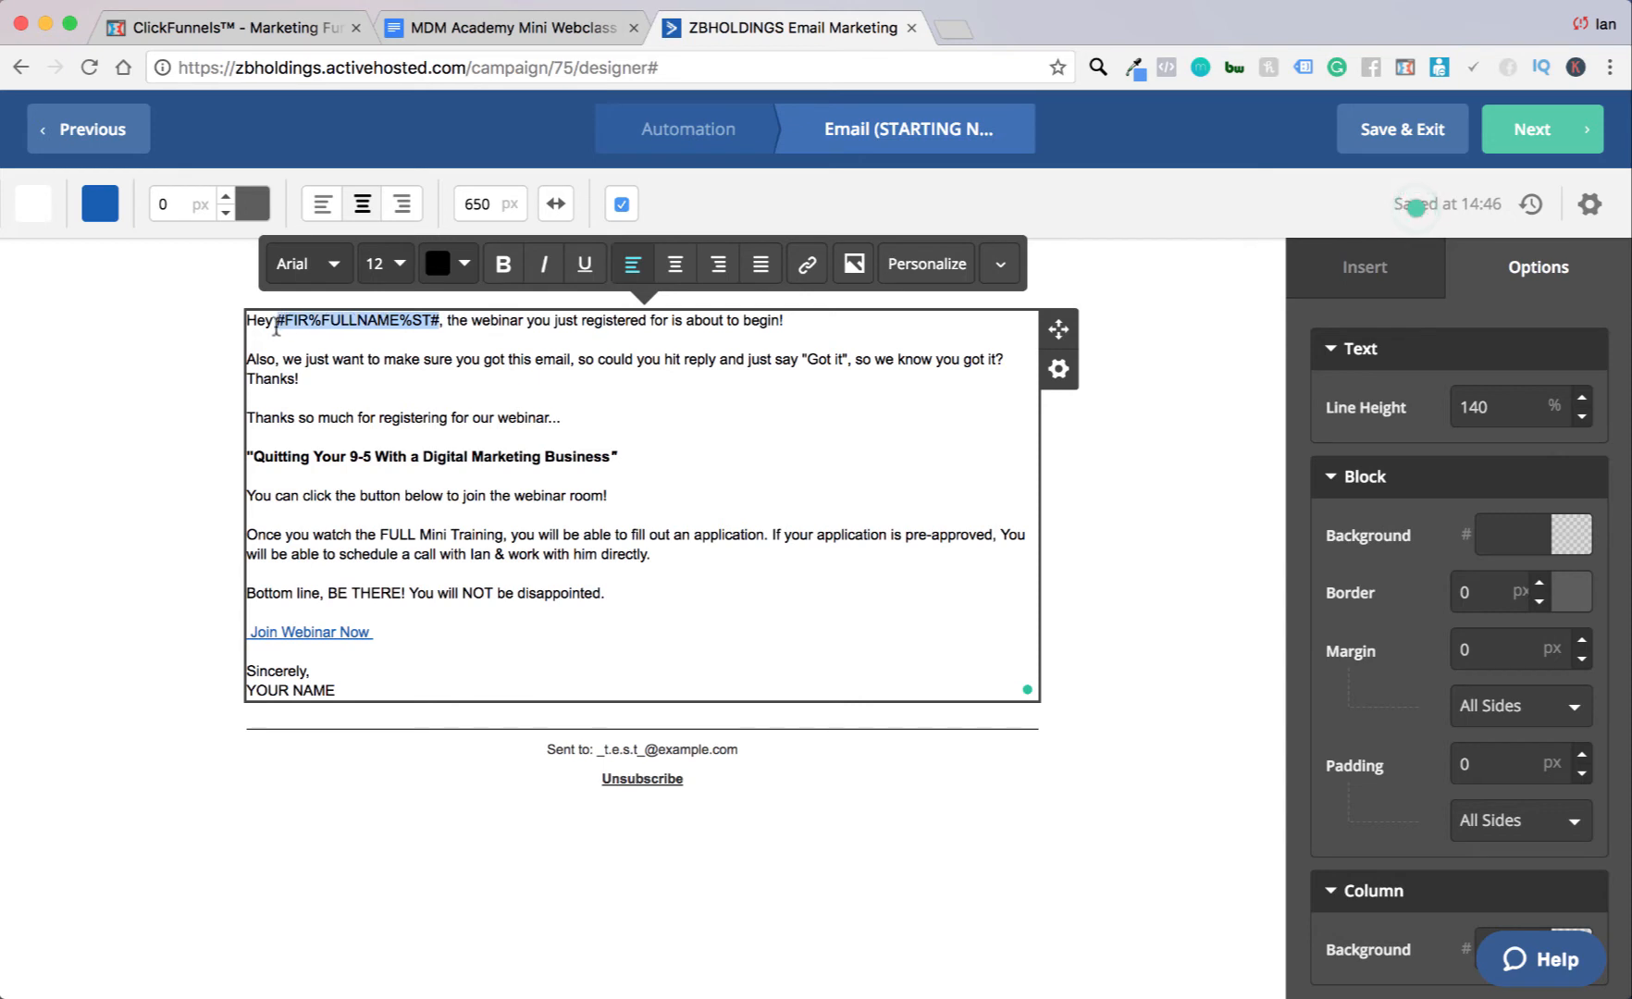
{"action": "key", "text": "BackSpace"}
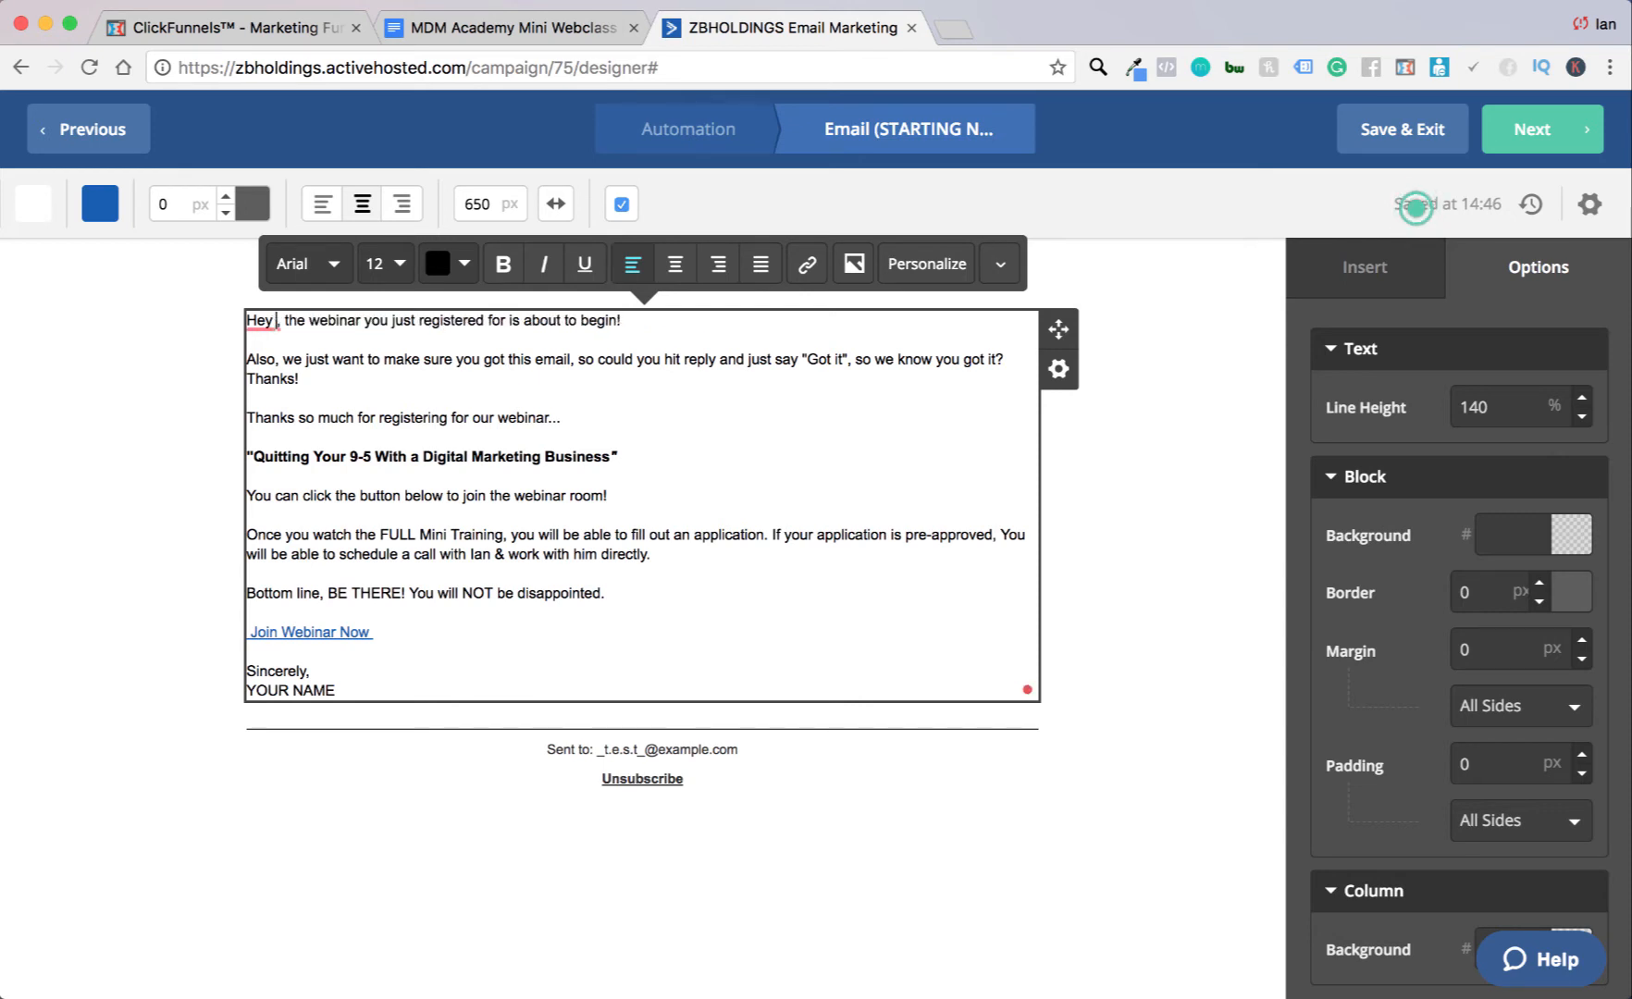
{"action": "type", "text": "#FIRST"}
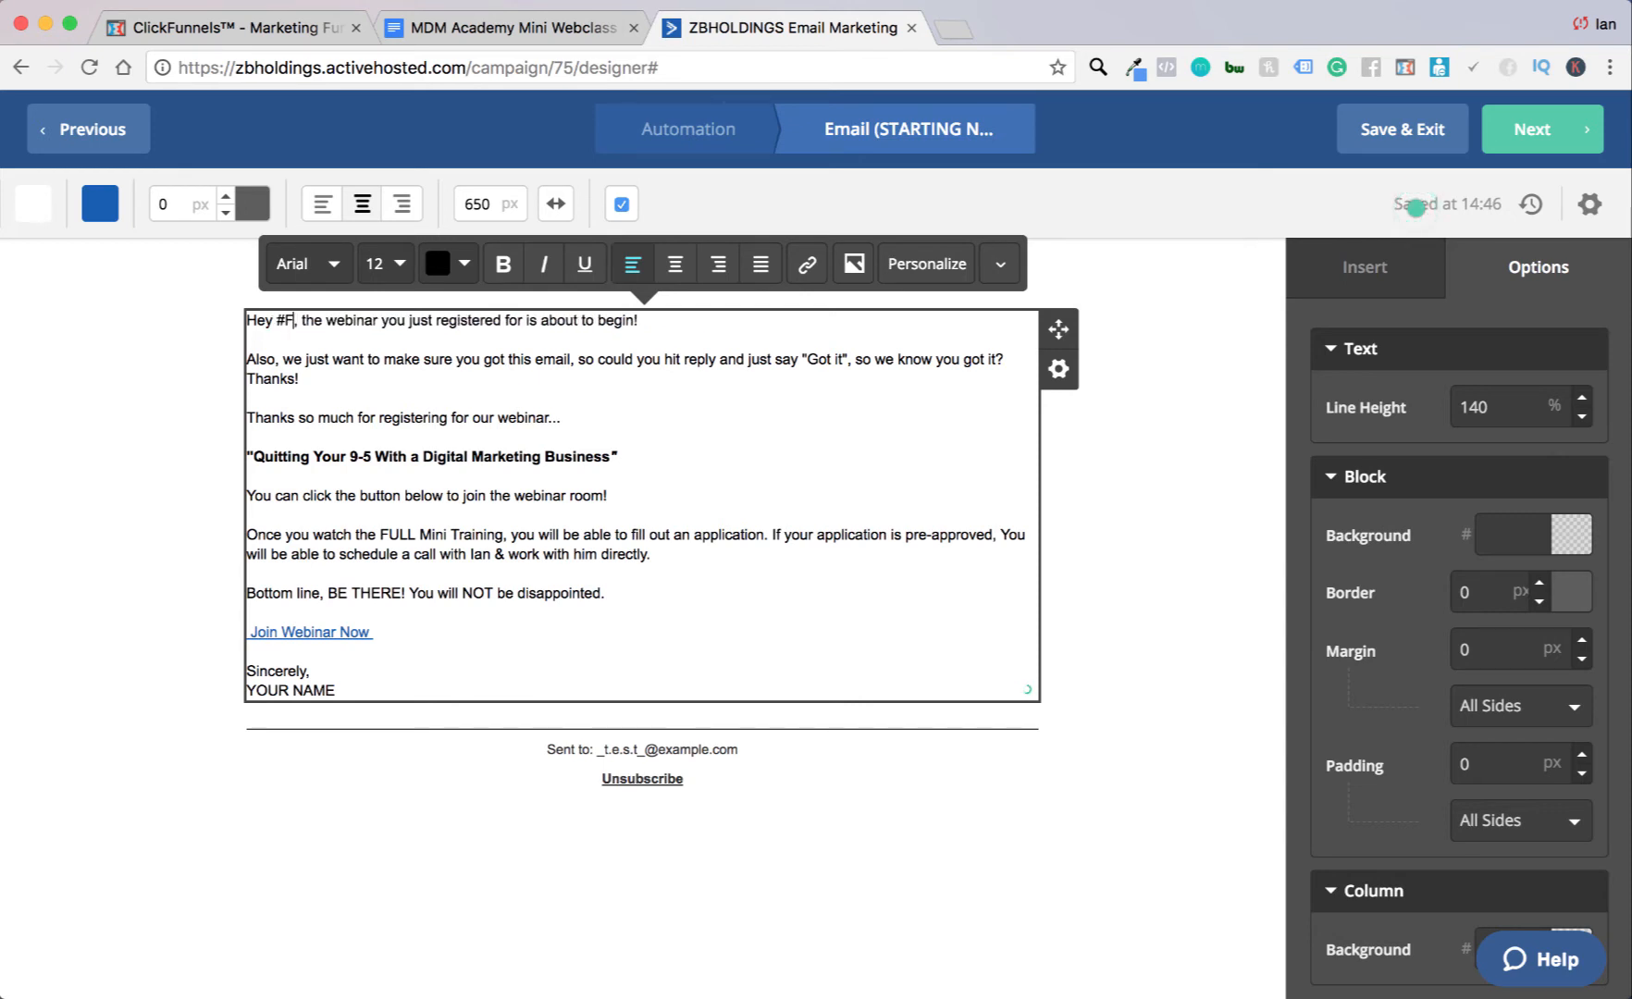
{"action": "type", "text": "#"}
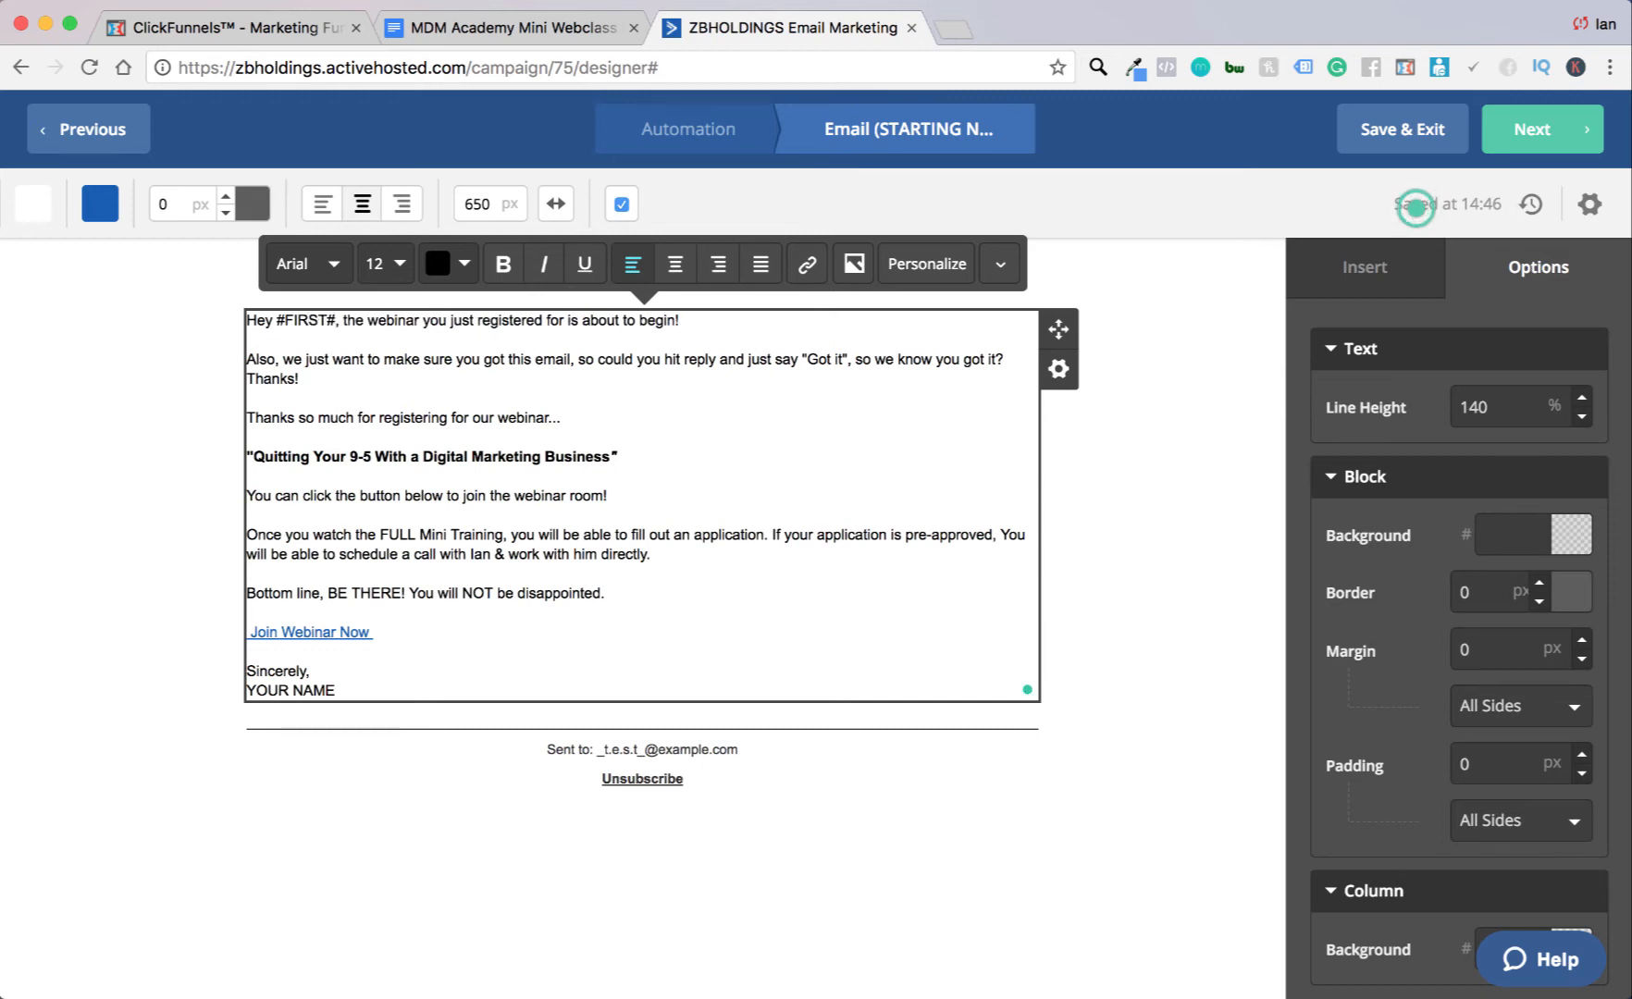
Step: Replace the #FIRST# placeholder in the email greeting with the Full Name contact personalization
{"action": "left_click_drag", "start_coordinate": [275, 320], "coordinate": [335, 314]}
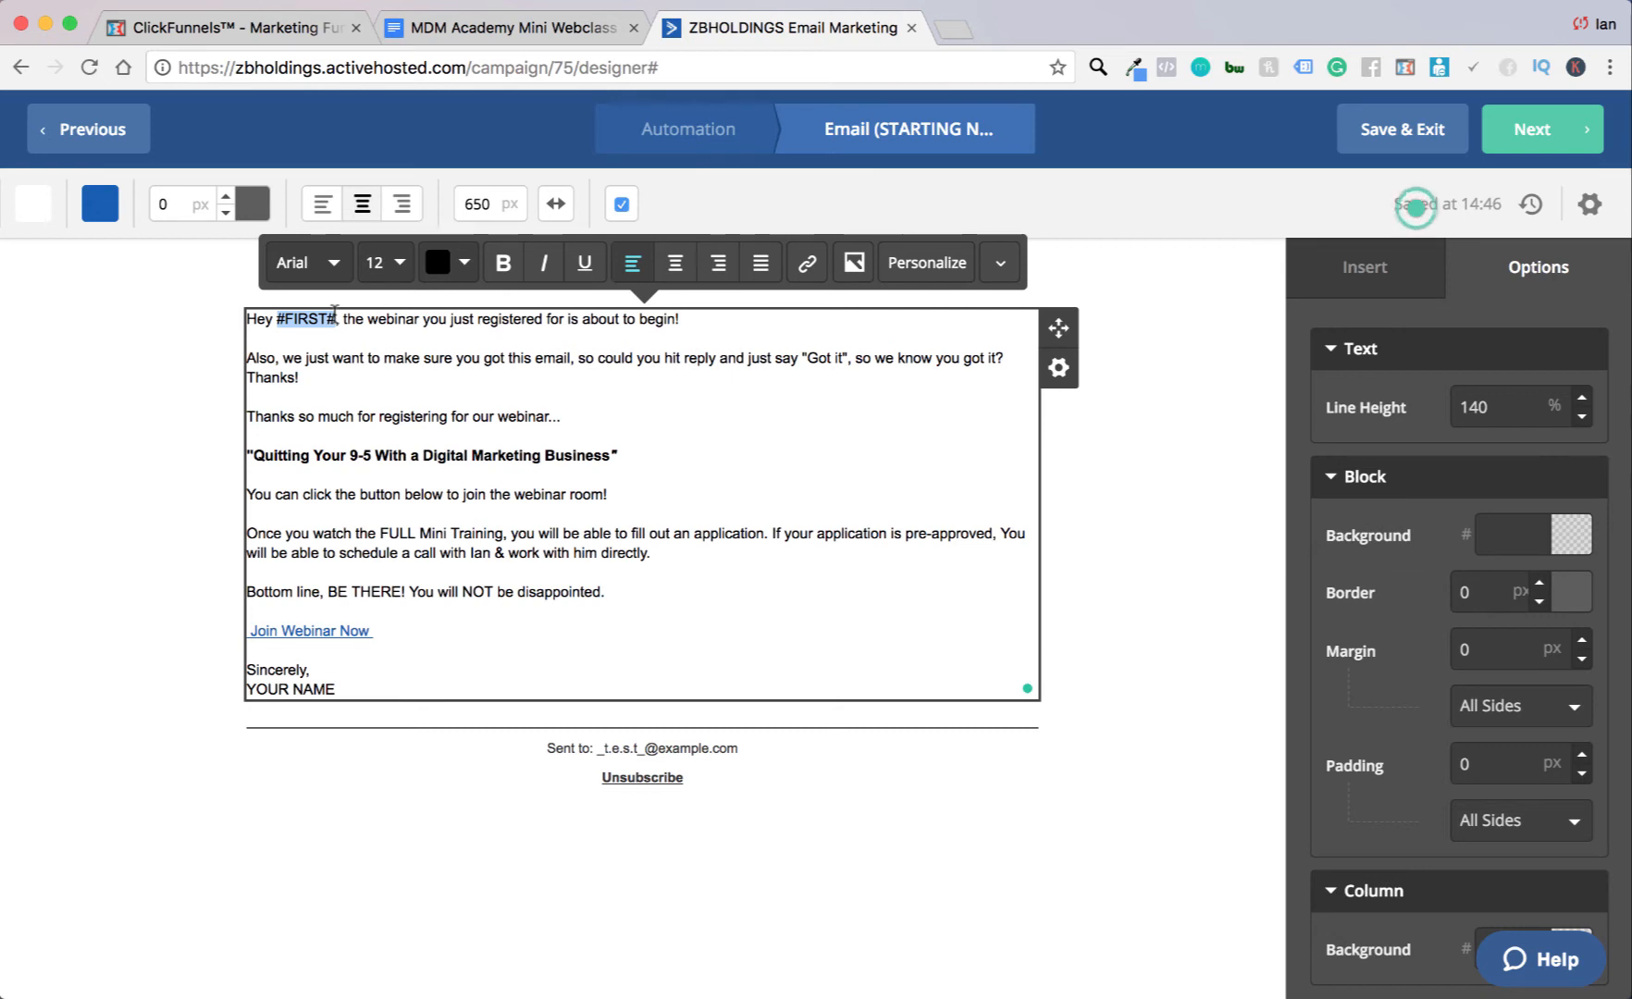
{"action": "key", "text": "BackSpace"}
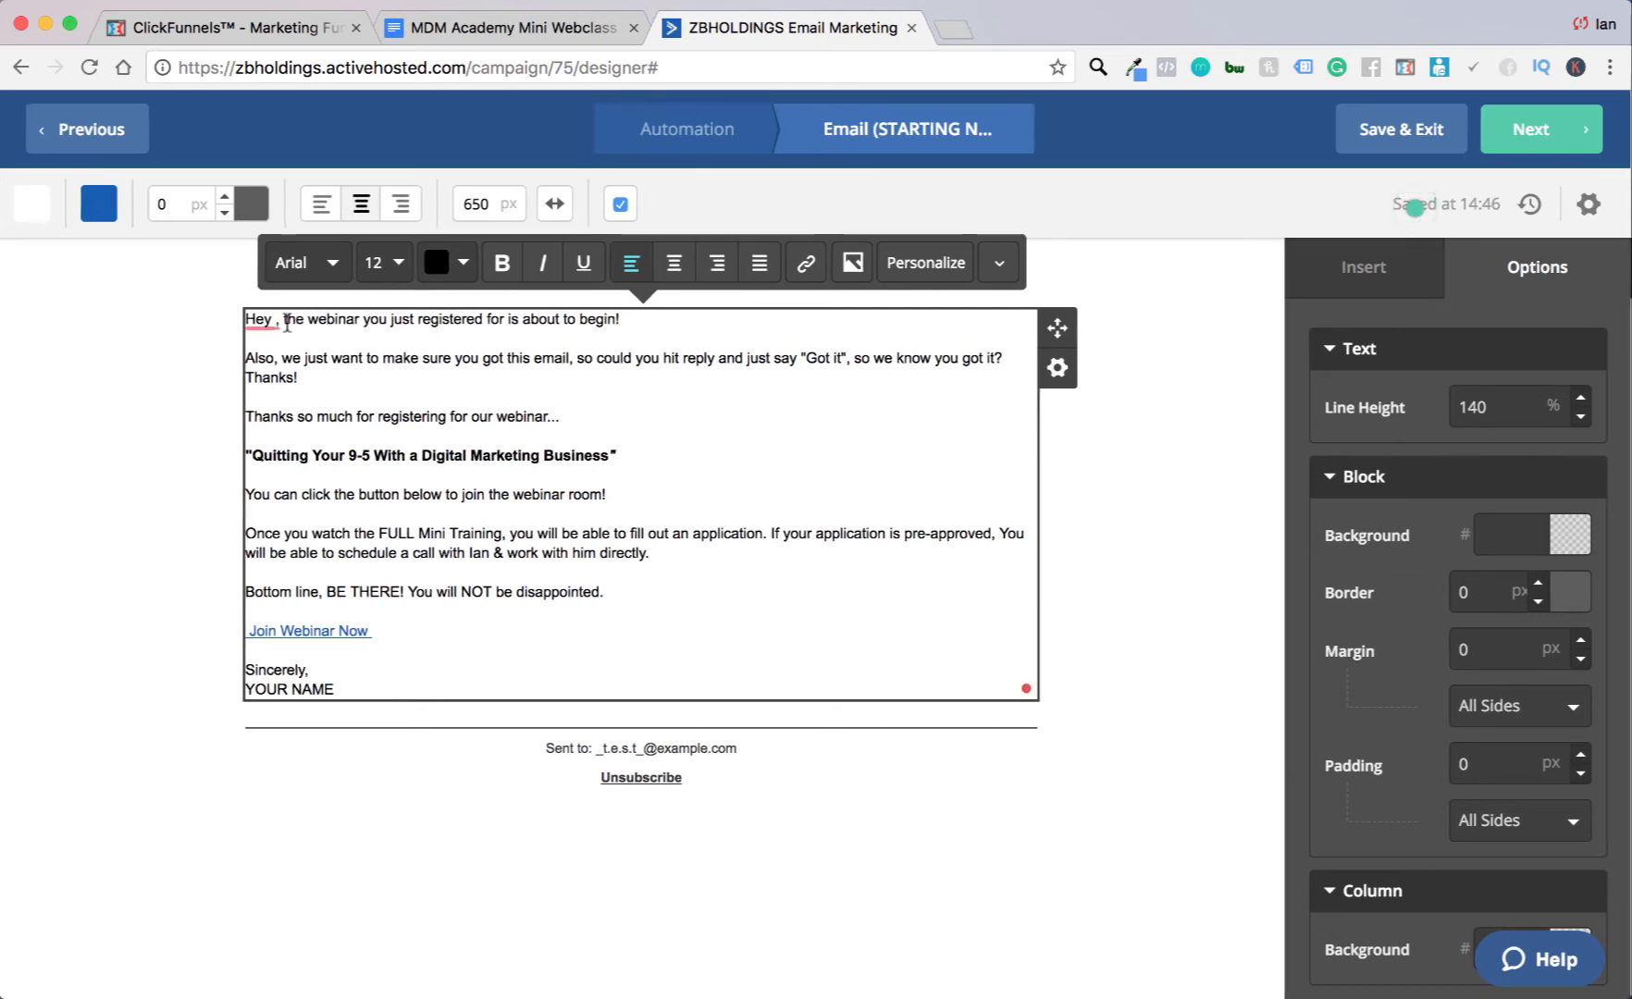
{"action": "left_click", "coordinate": [917, 277]}
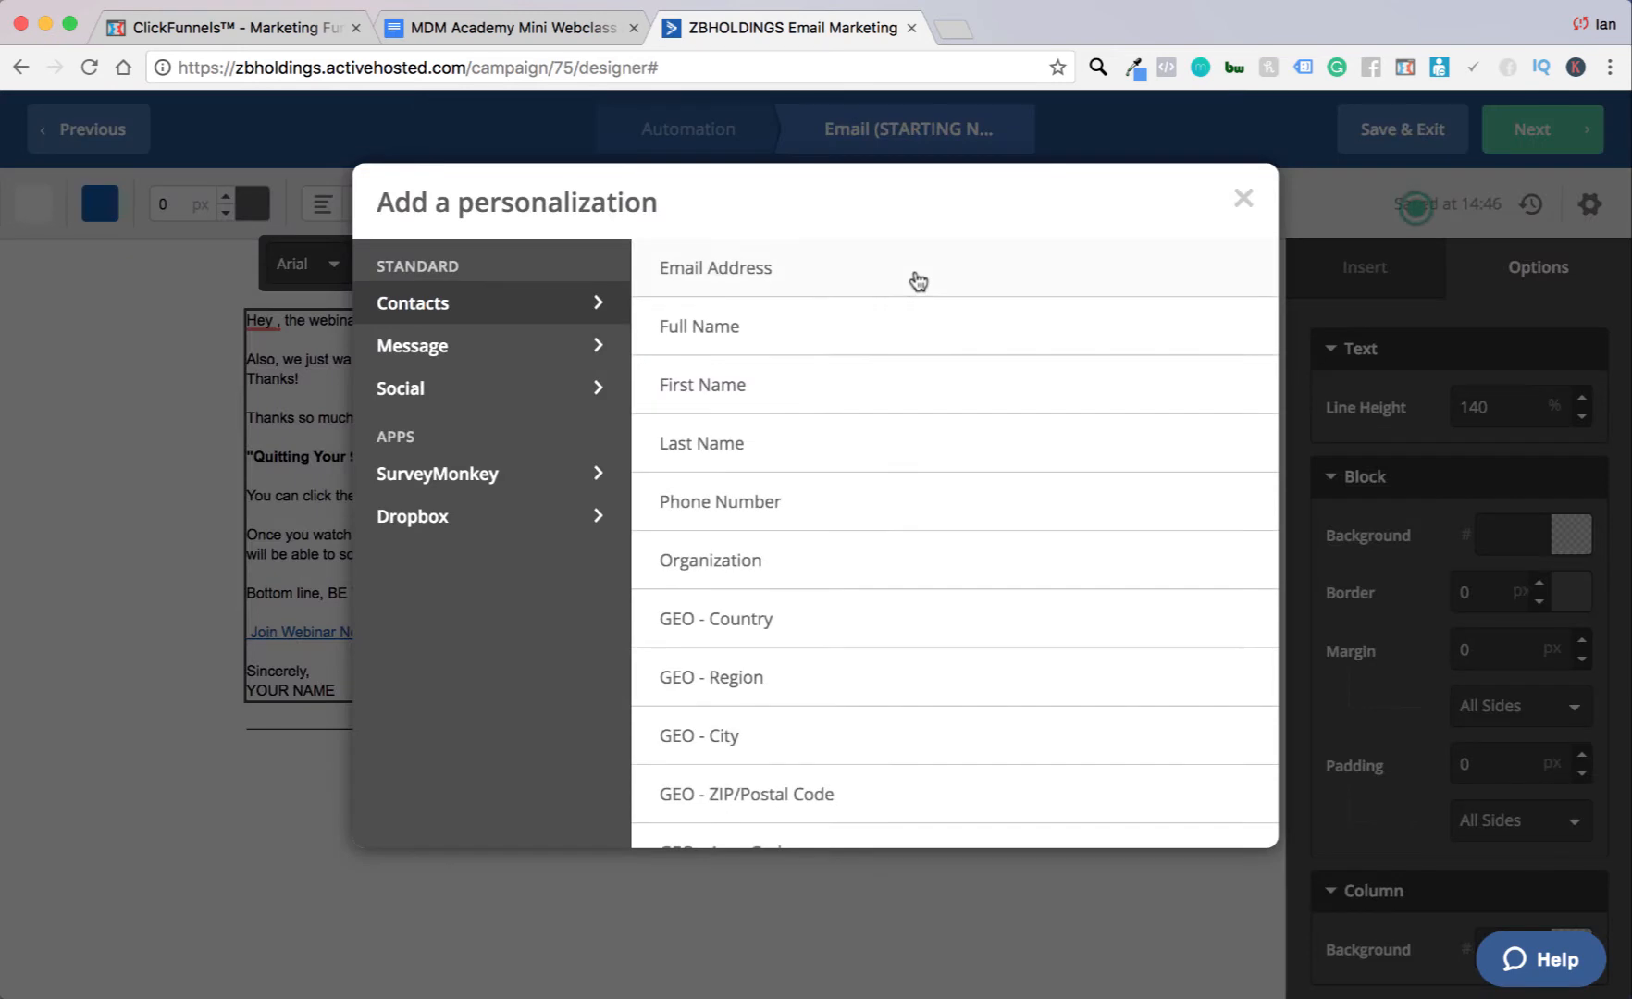
{"action": "left_click", "coordinate": [768, 333]}
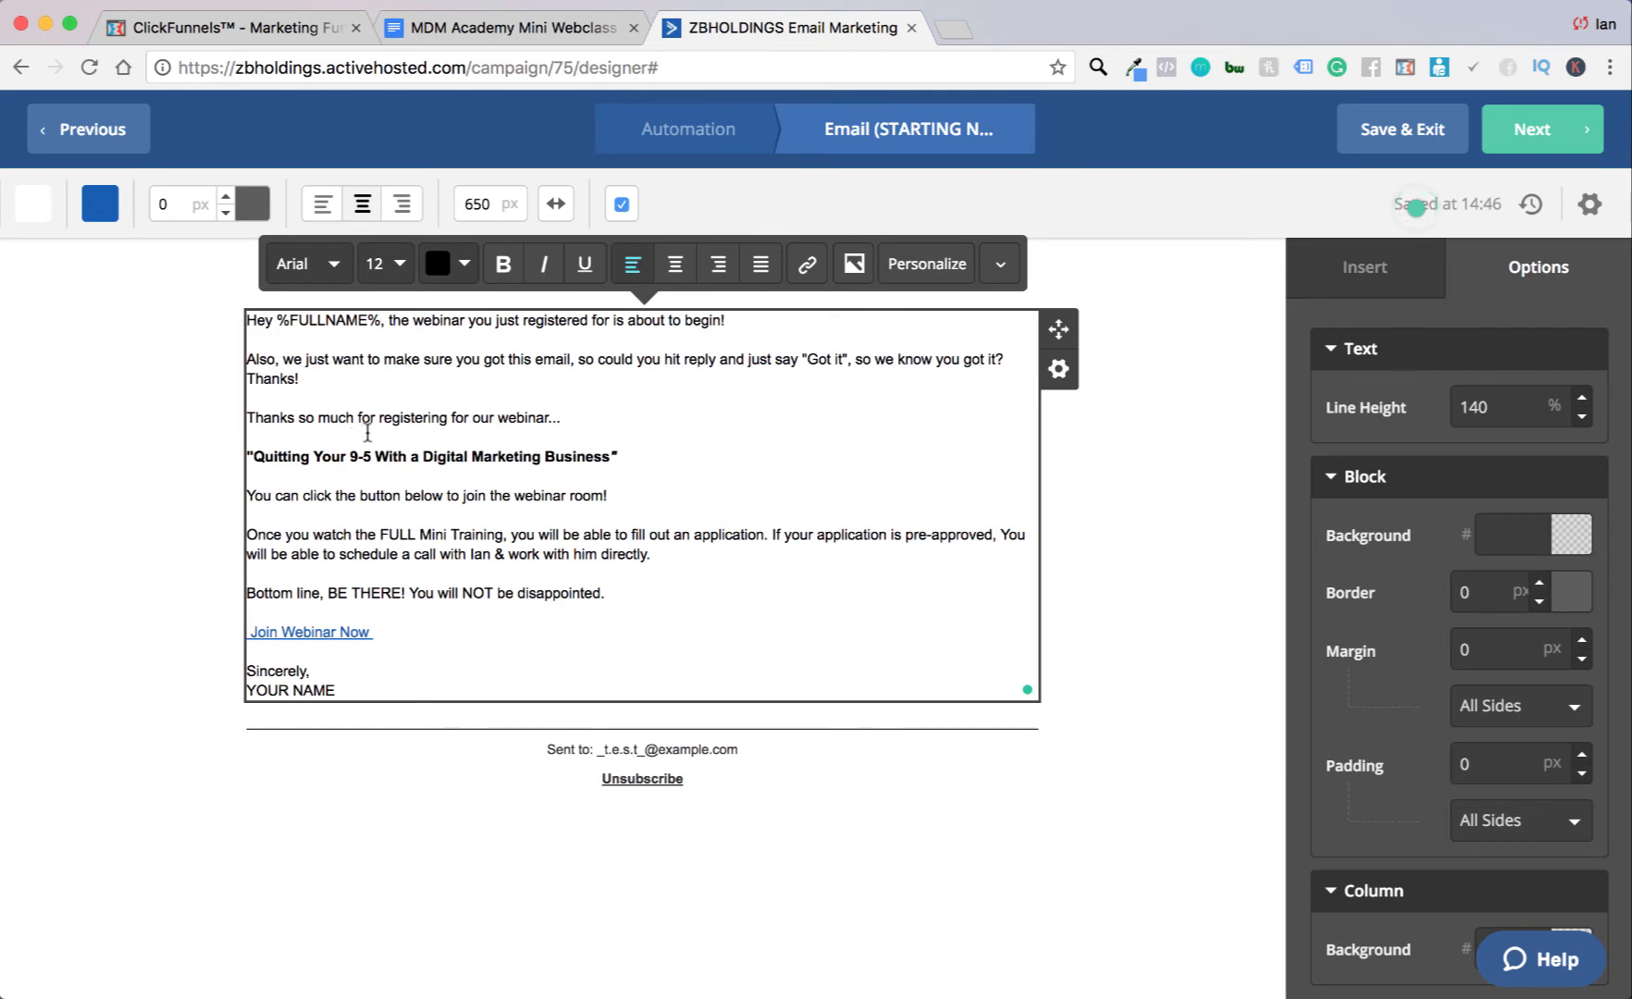
Step: Set the font size of the whole email body to 16 px, and save and exit the email
{"action": "left_click_drag", "start_coordinate": [353, 686], "coordinate": [245, 310]}
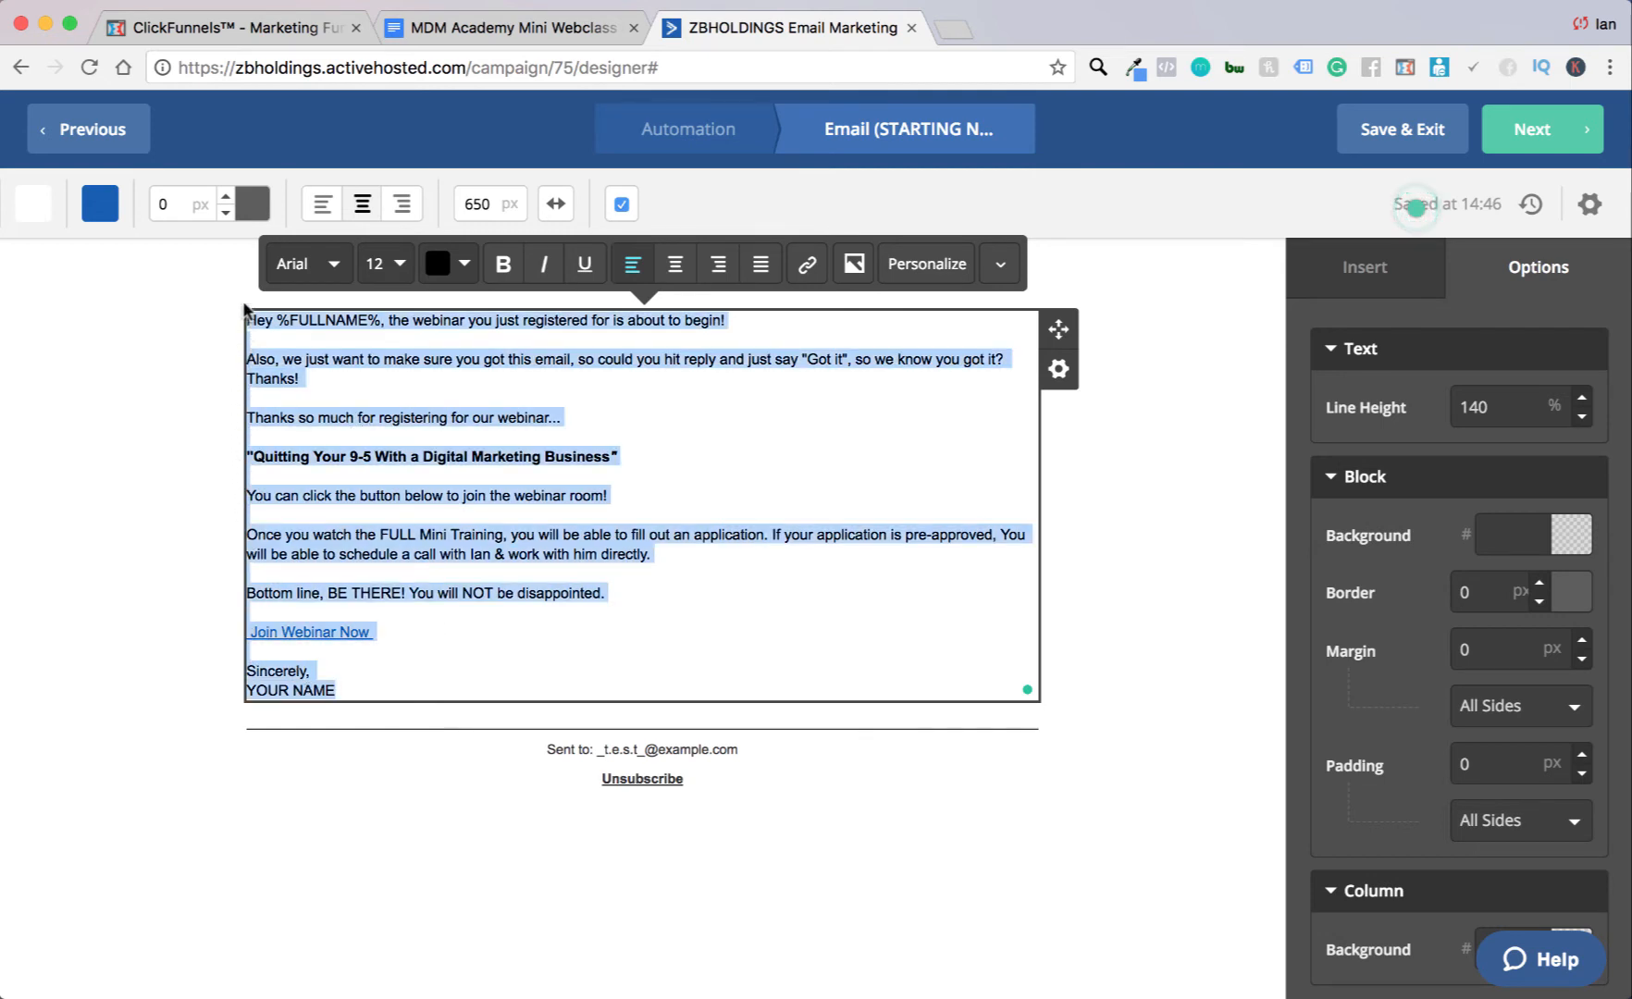
{"action": "left_click", "coordinate": [400, 265]}
{"action": "left_click", "coordinate": [440, 303]}
{"action": "left_click", "coordinate": [440, 304]}
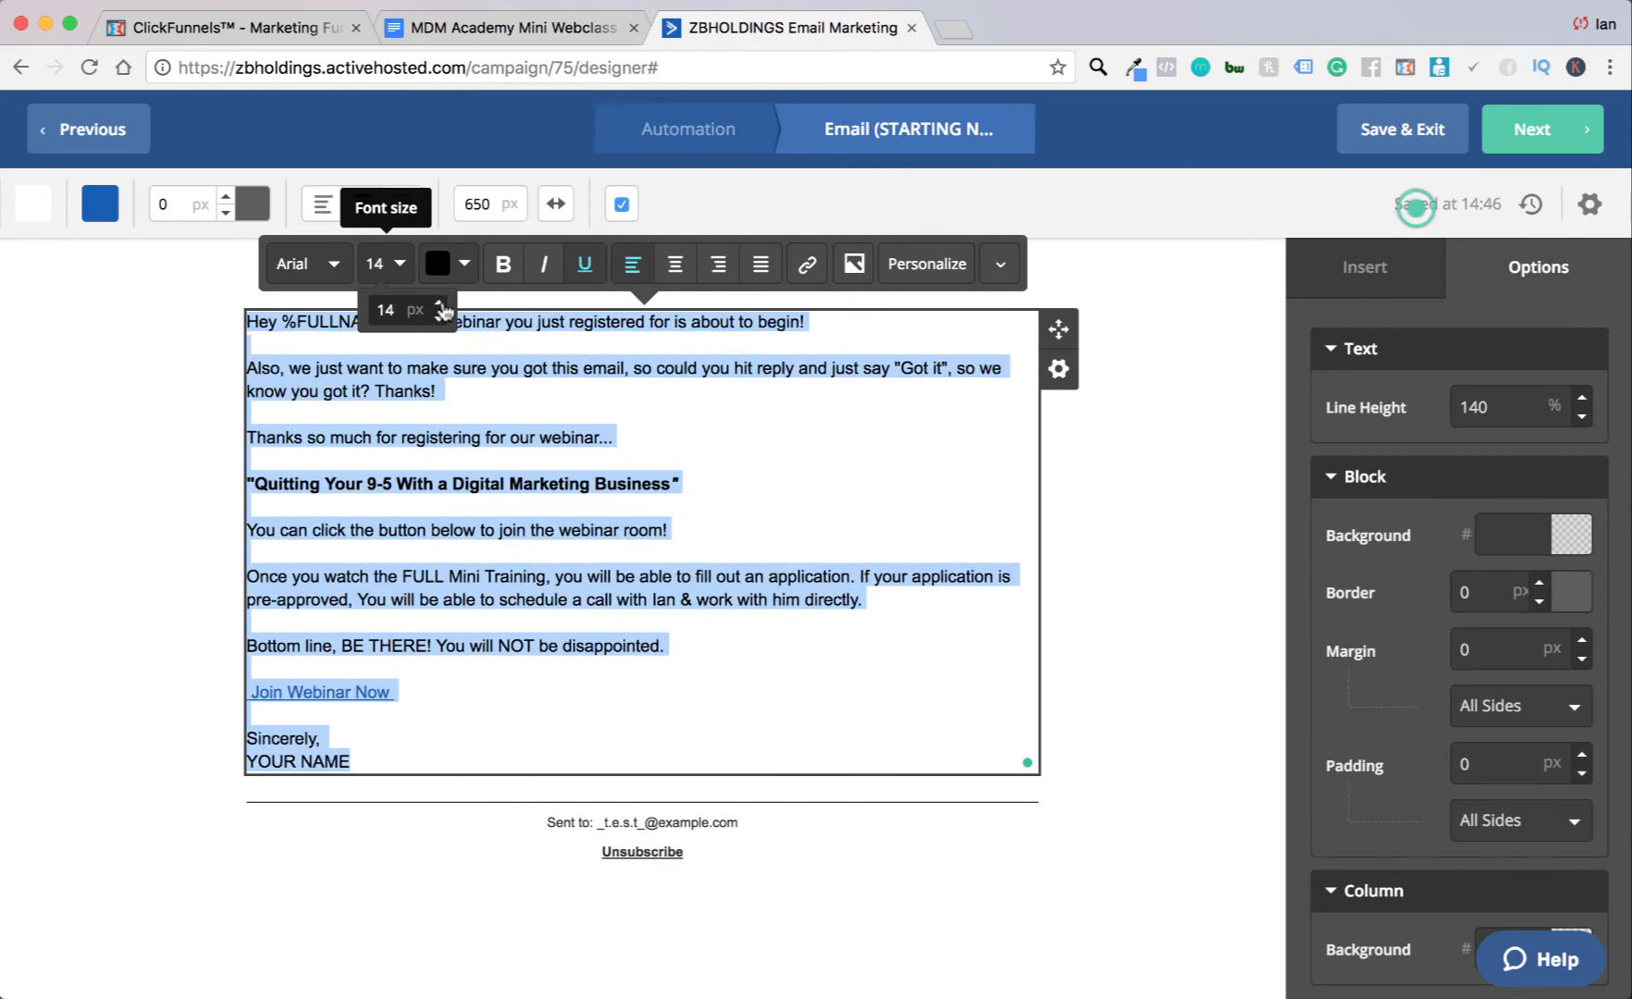
{"action": "left_click", "coordinate": [440, 303]}
{"action": "left_click", "coordinate": [440, 304]}
{"action": "left_click", "coordinate": [162, 429]}
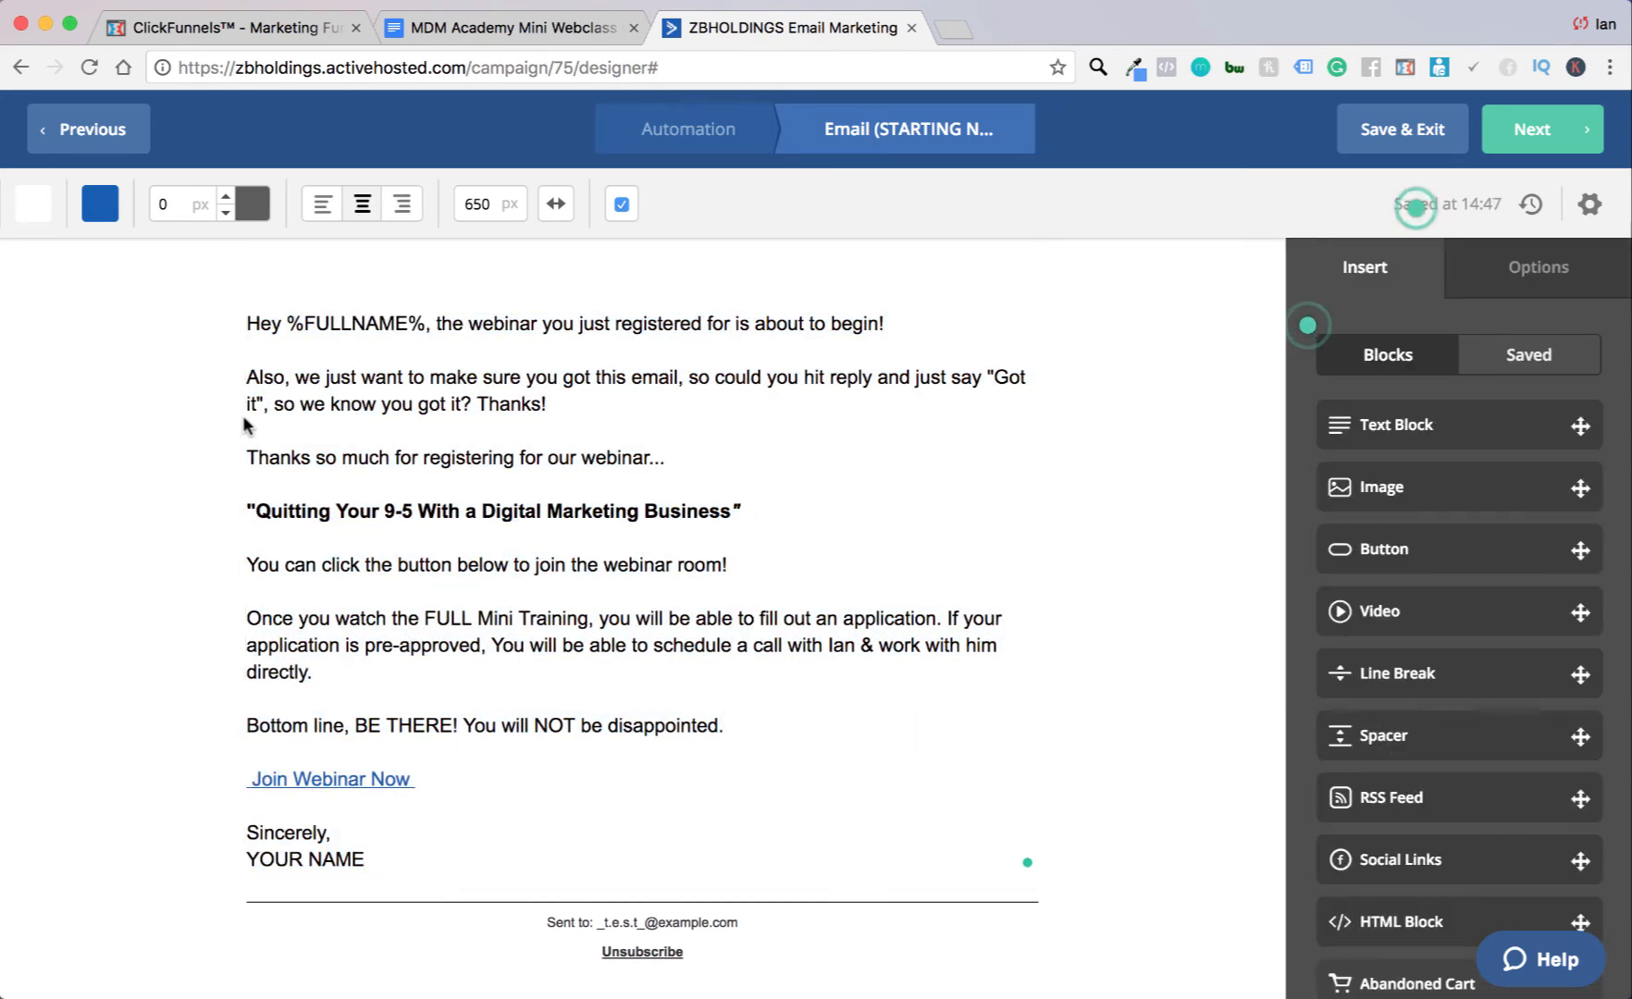
{"action": "left_click", "coordinate": [1402, 131]}
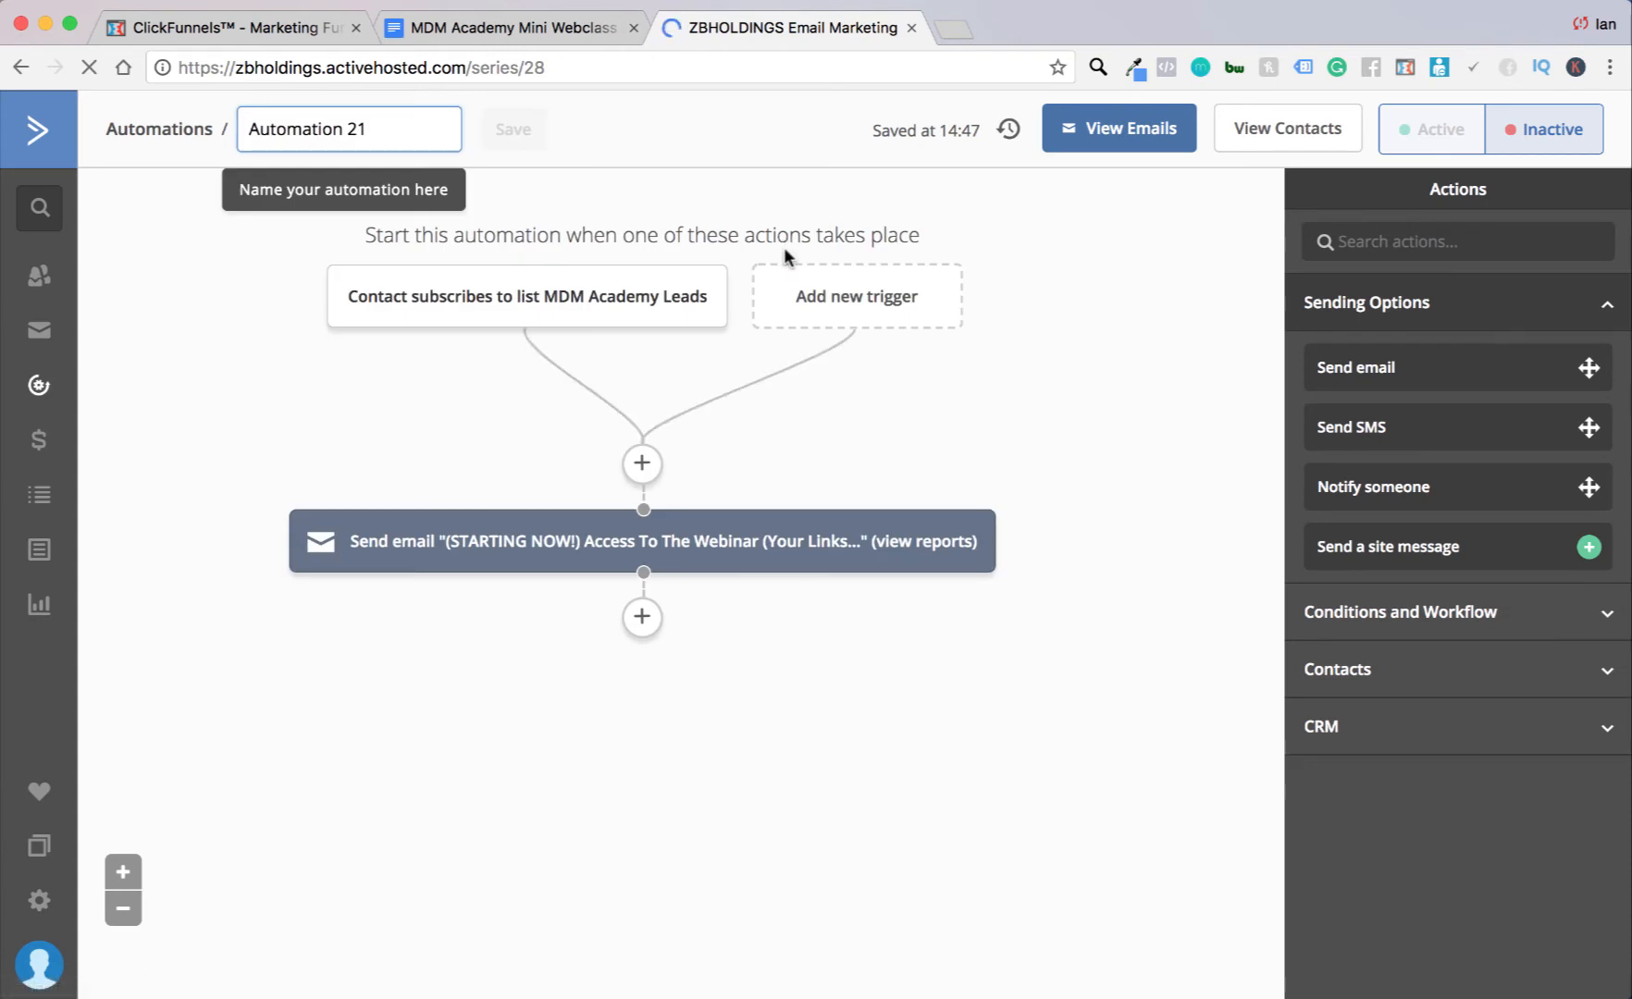
Step: Rename the automation as "MDM Mini Training Email Followup" and save the name
{"action": "left_click_drag", "start_coordinate": [388, 133], "coordinate": [250, 142]}
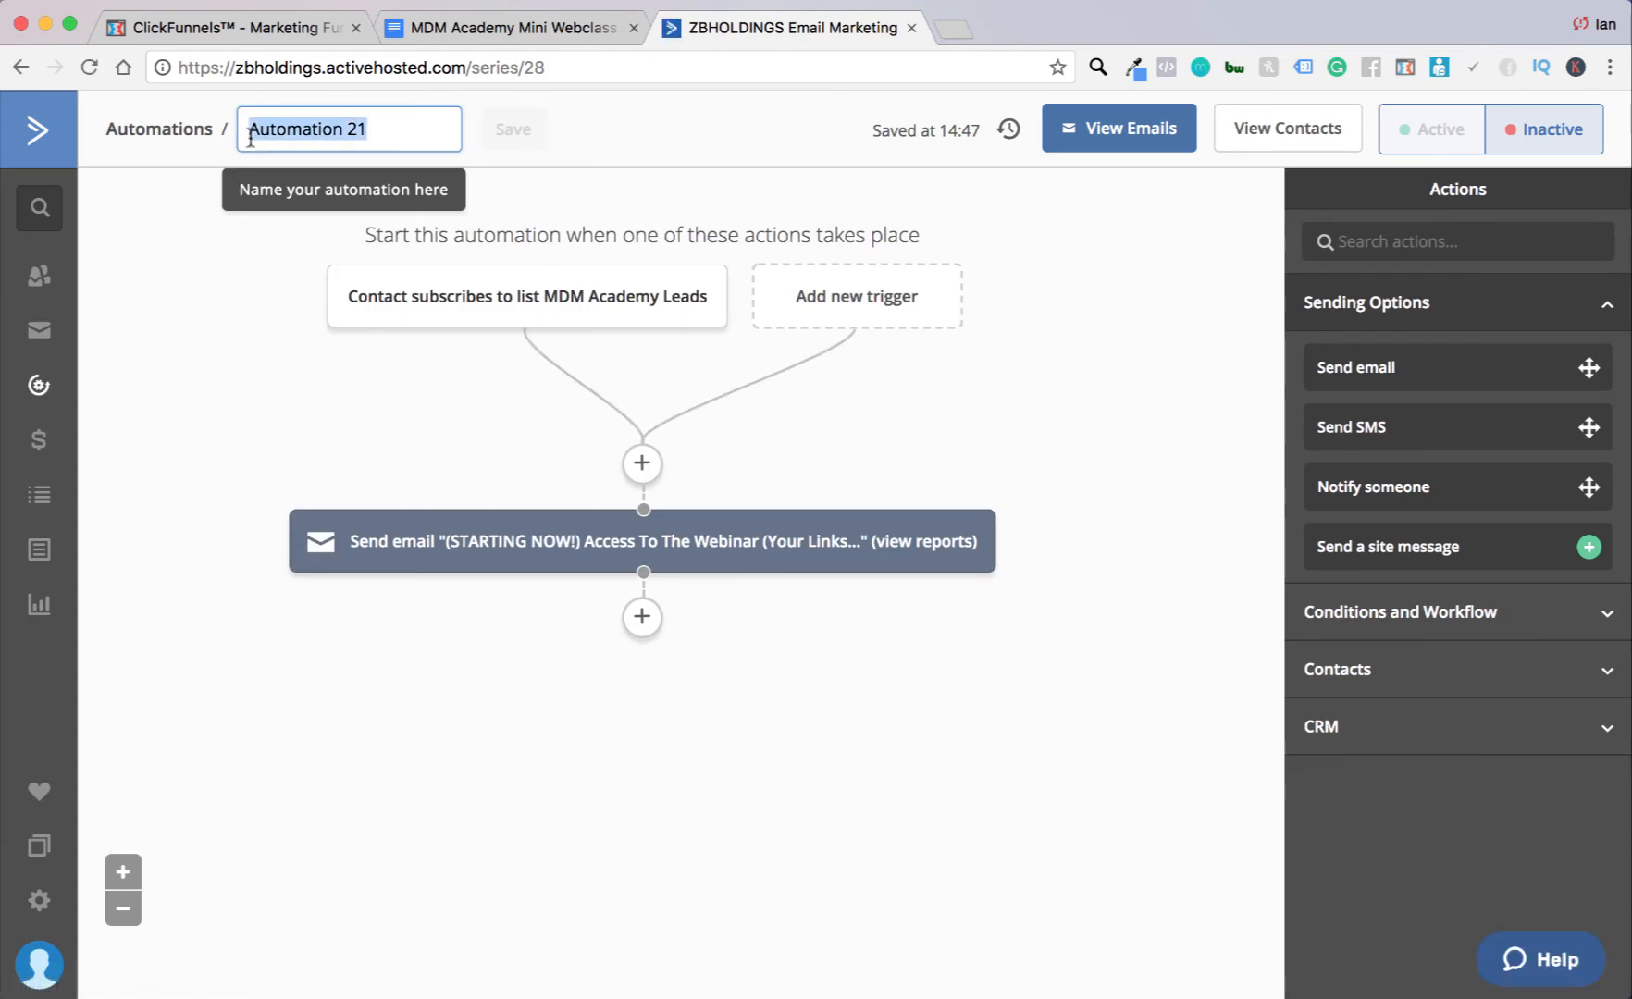
{"action": "type", "text": "MDM"}
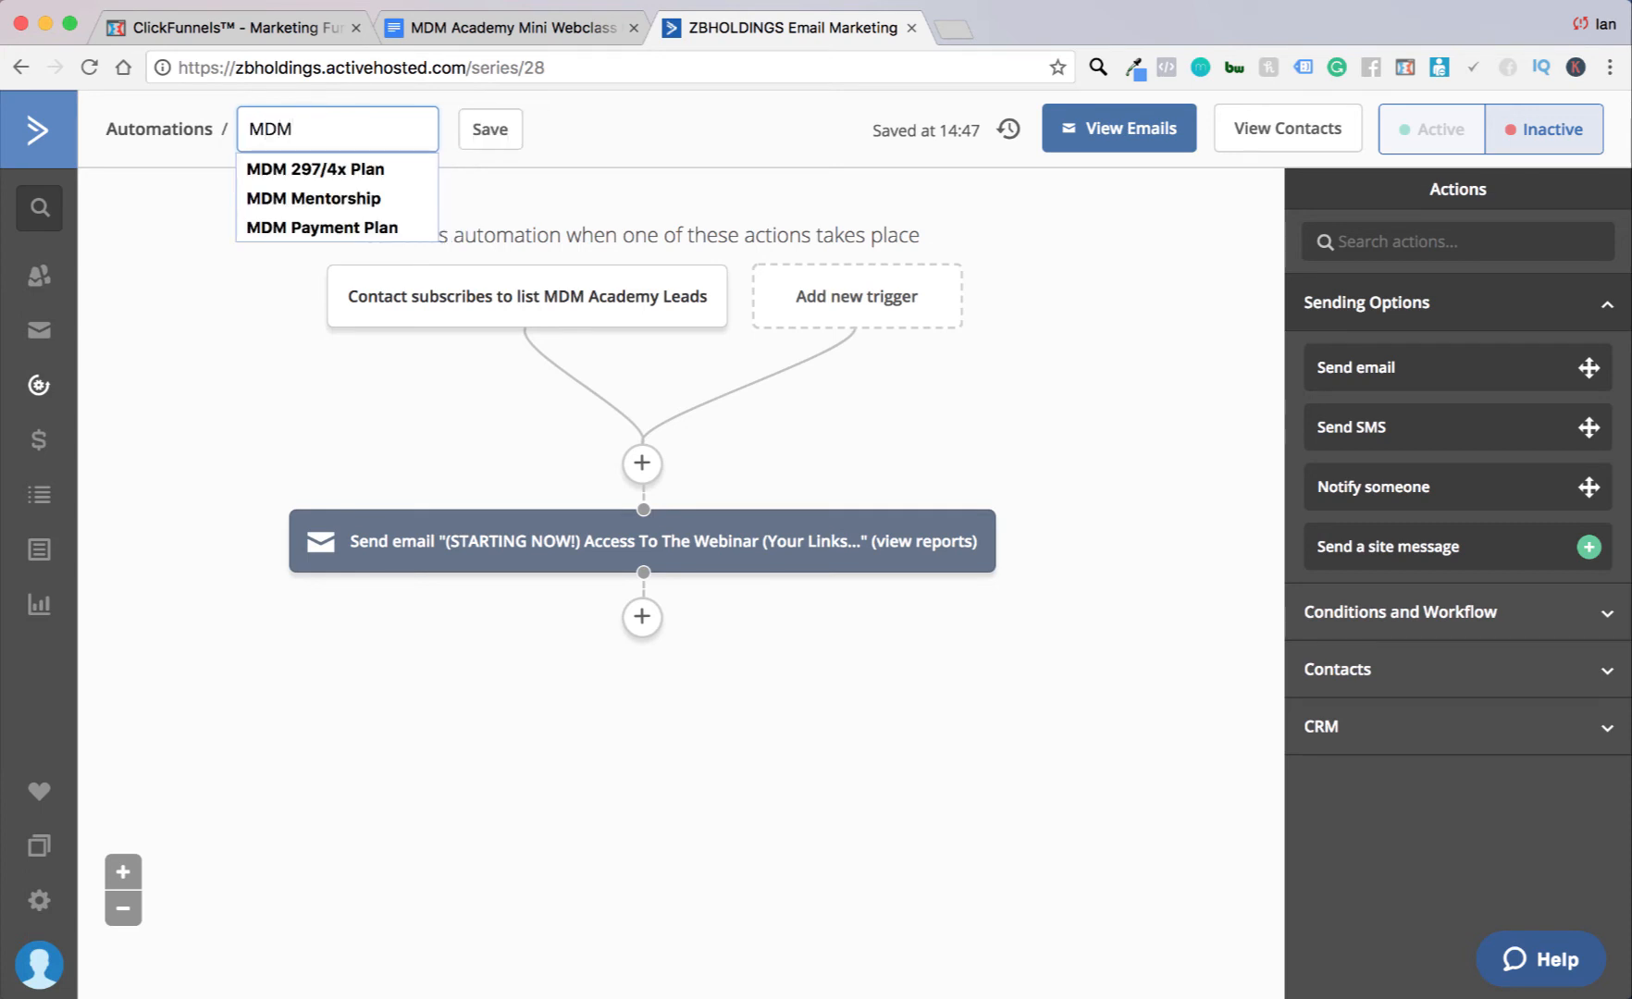
{"action": "type", "text": " Mini"}
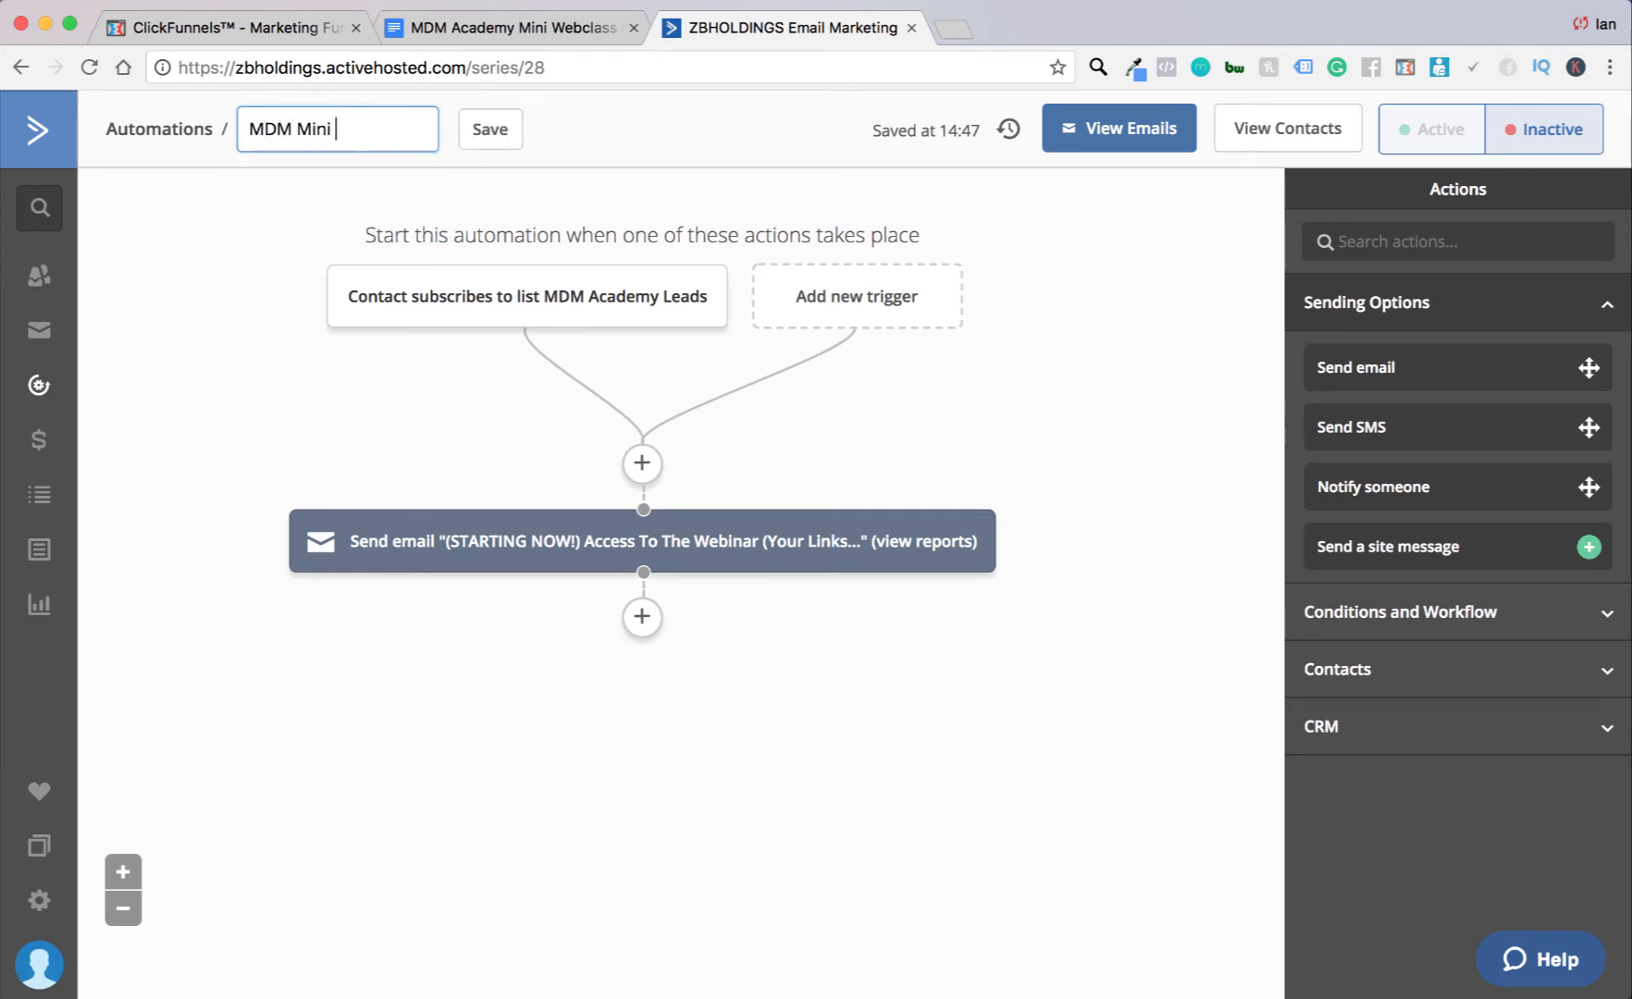
{"action": "type", "text": " Training"}
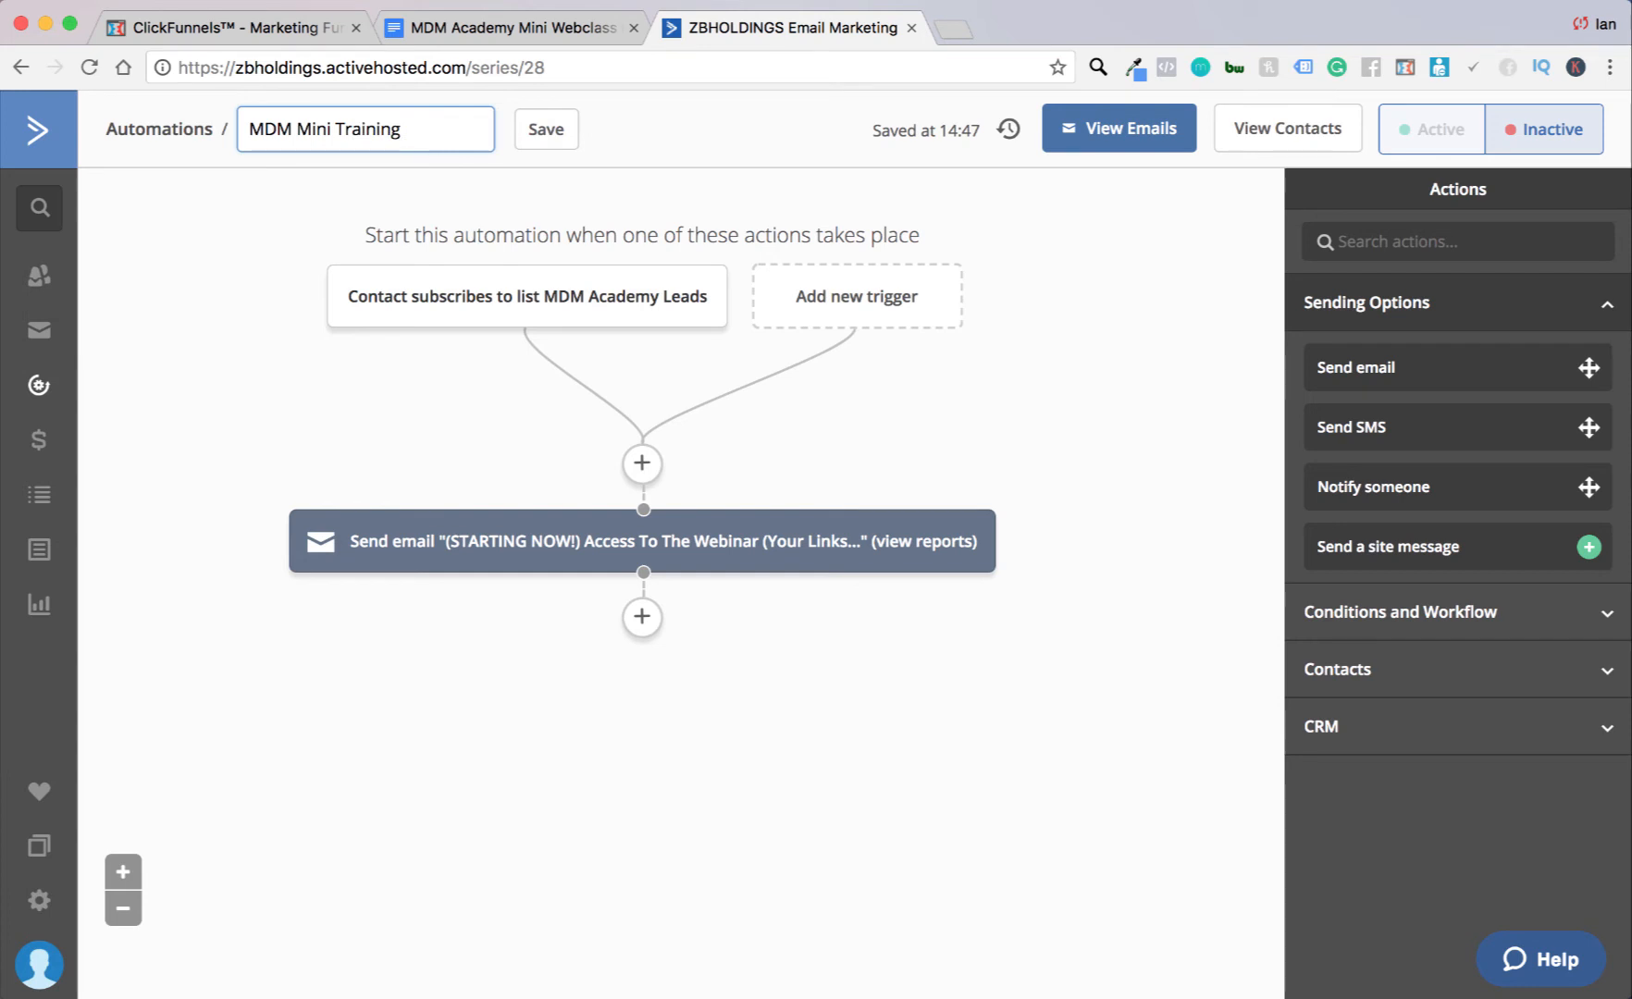
{"action": "type", "text": " Emails"}
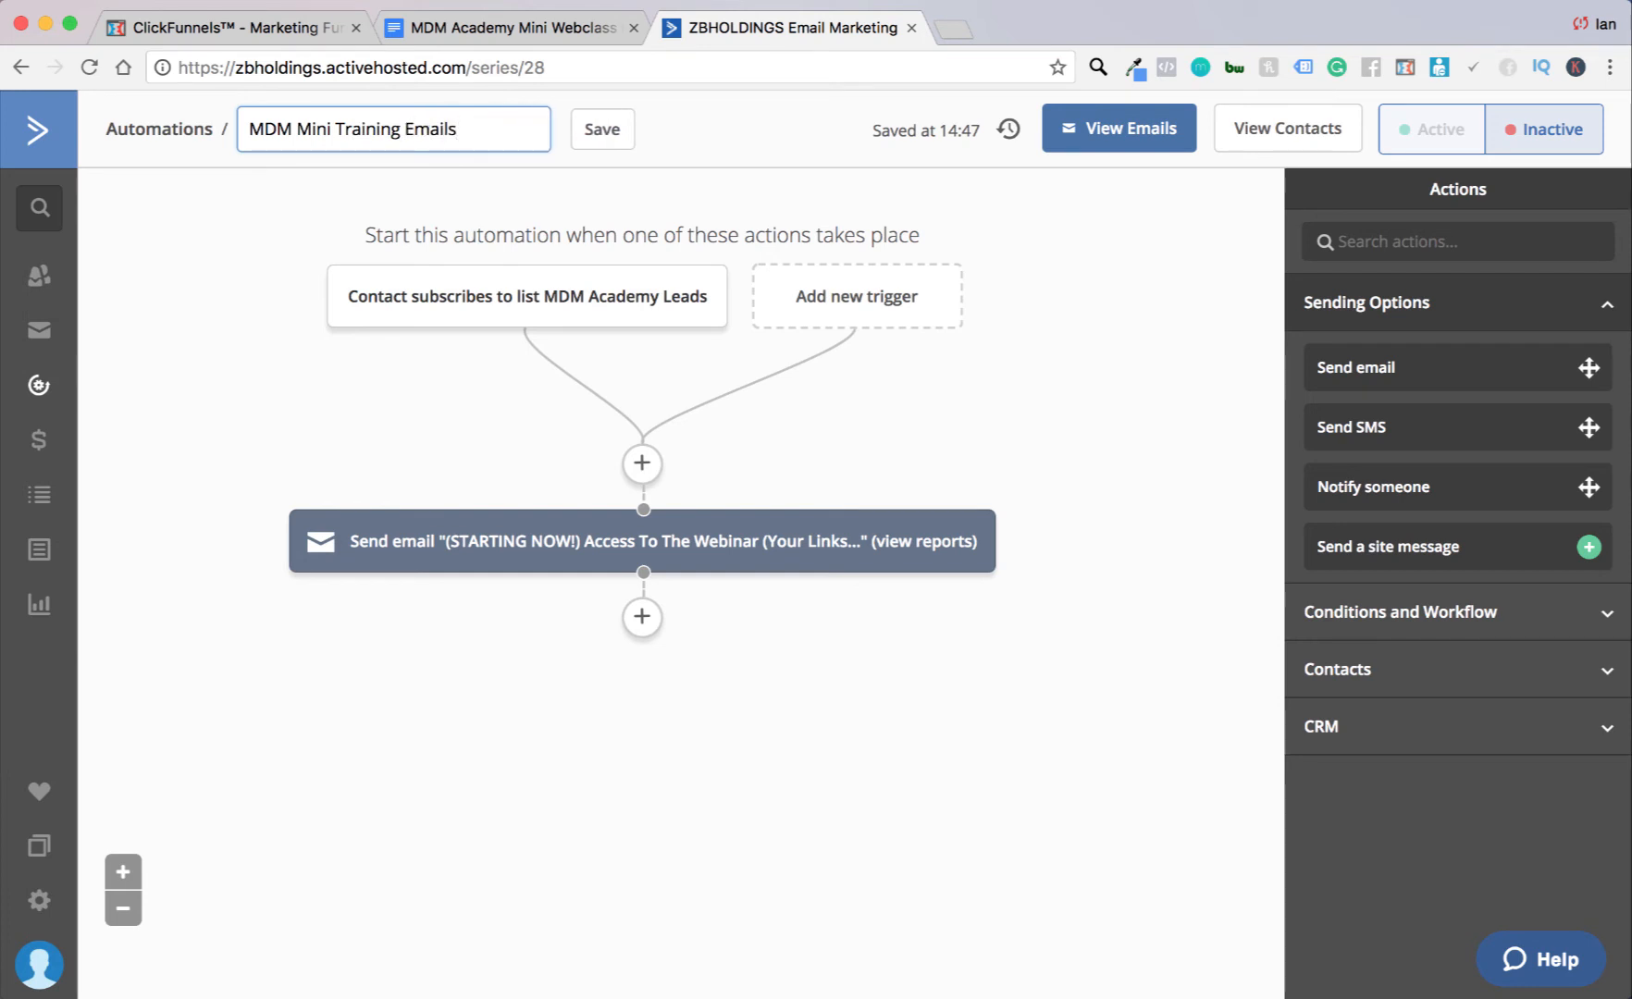
{"action": "key", "text": "BackSpace"}
{"action": "type", "text": "Followup"}
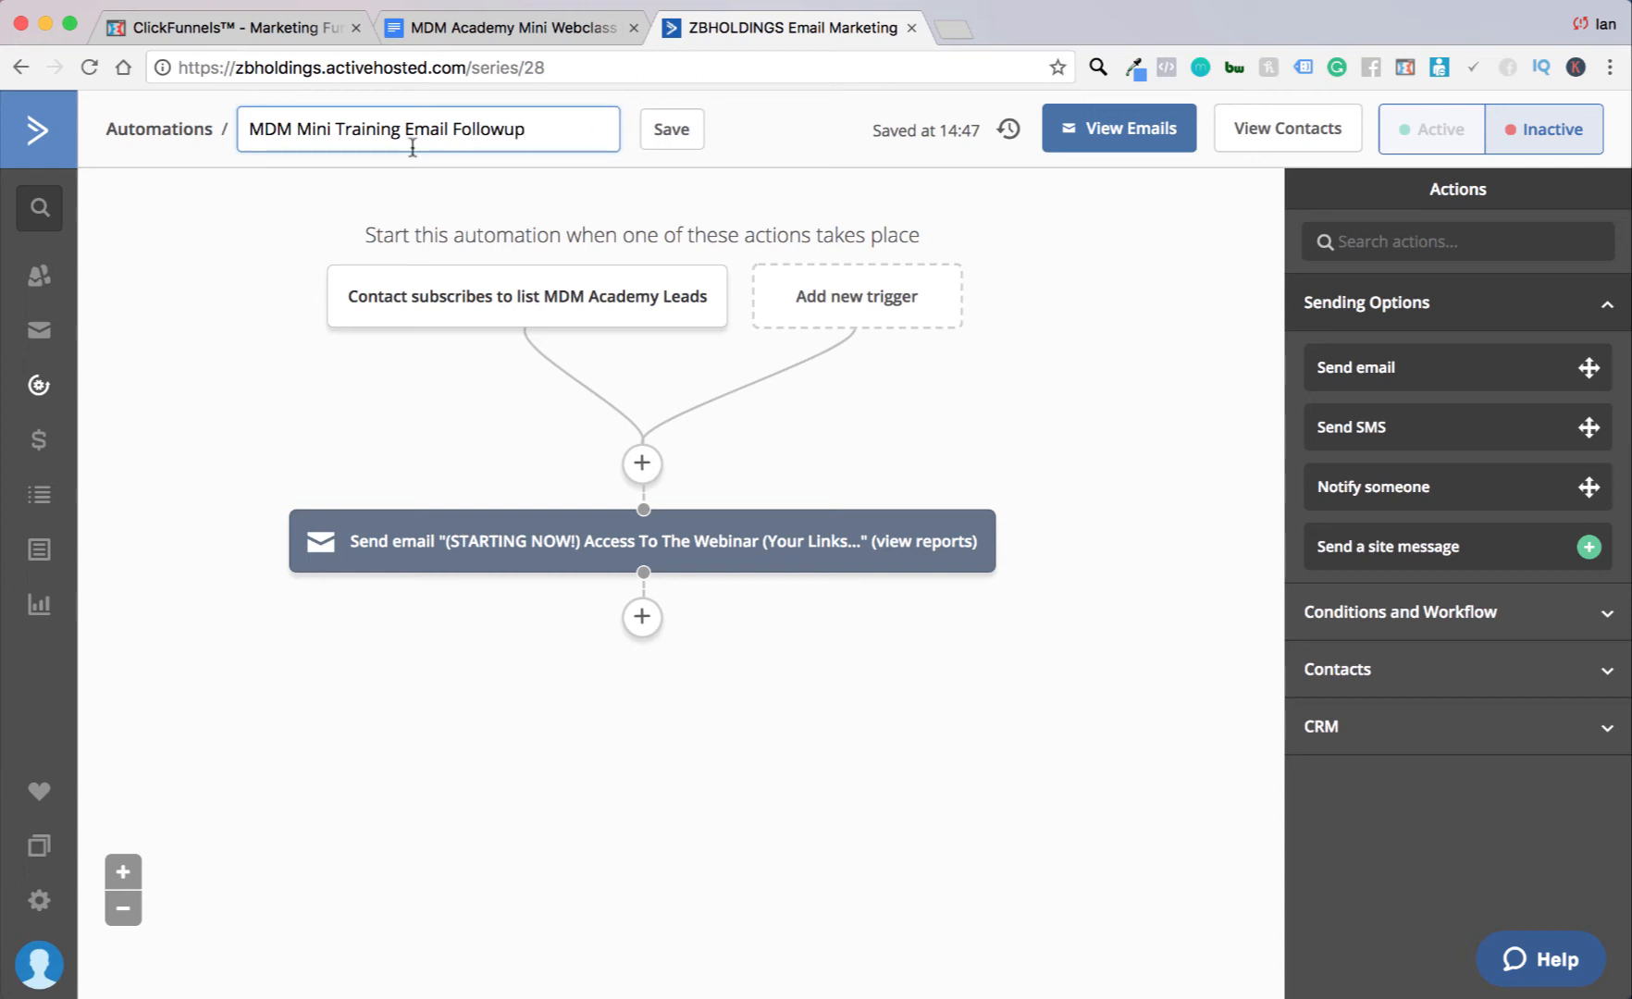
{"action": "left_click", "coordinate": [662, 143]}
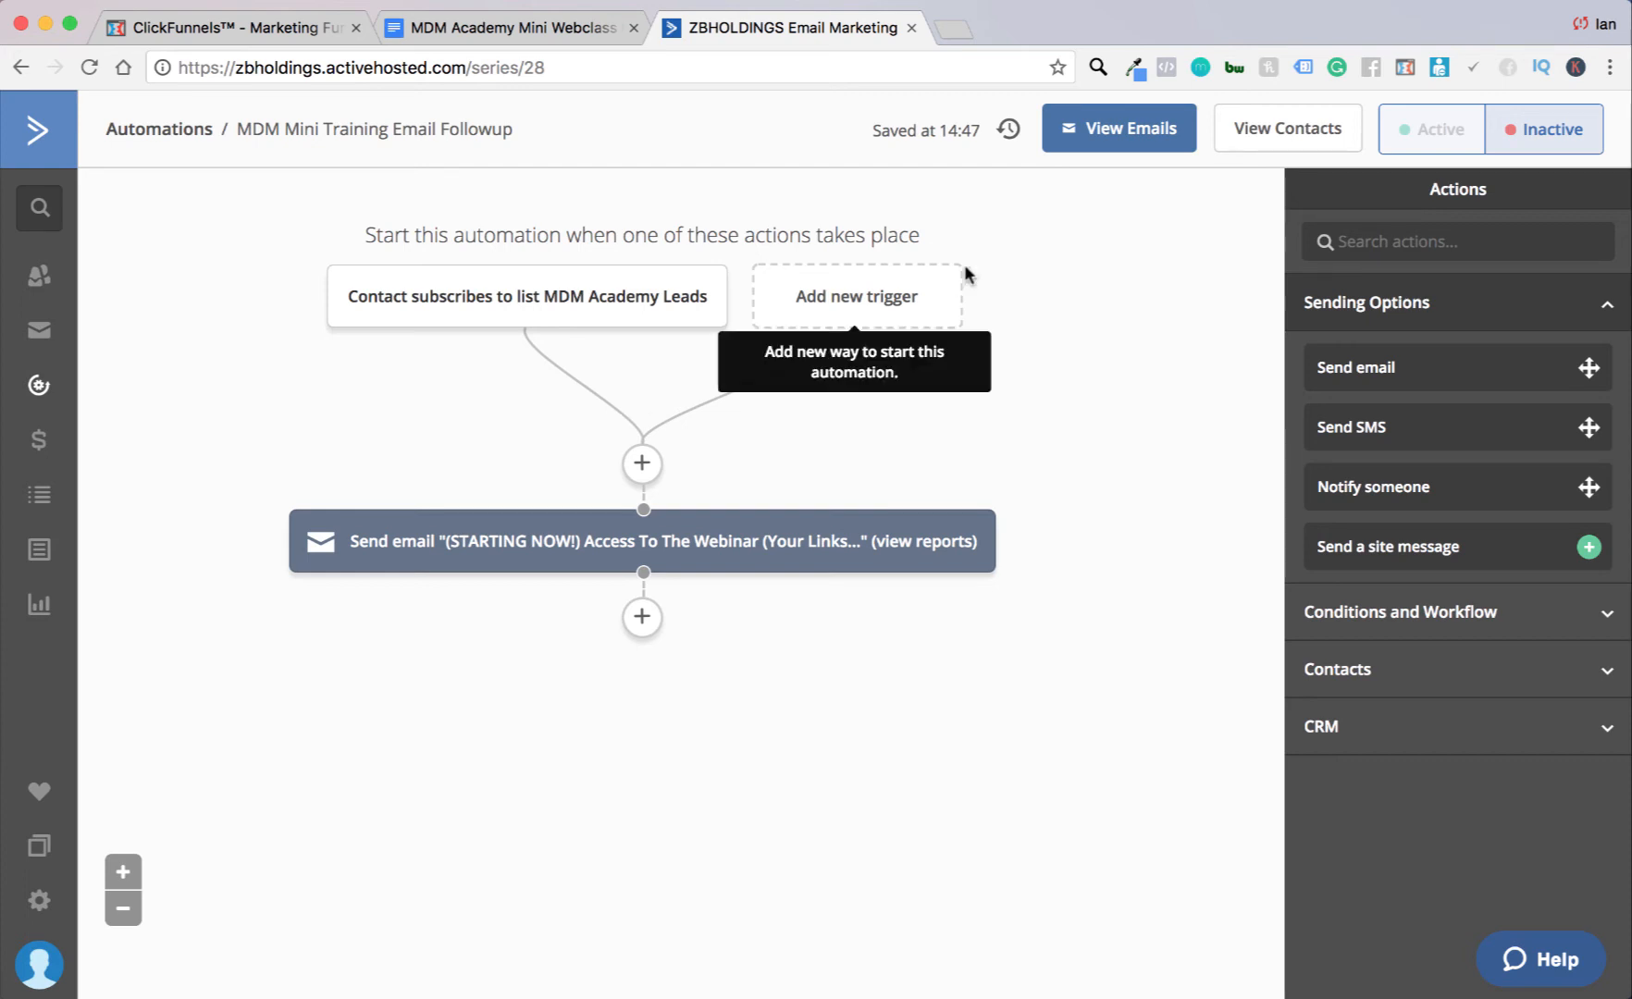
Step: Add a Wait action after the webinar access email, set for a specified period of 1 hour(s)
{"action": "left_click", "coordinate": [640, 618]}
{"action": "left_click", "coordinate": [437, 354]}
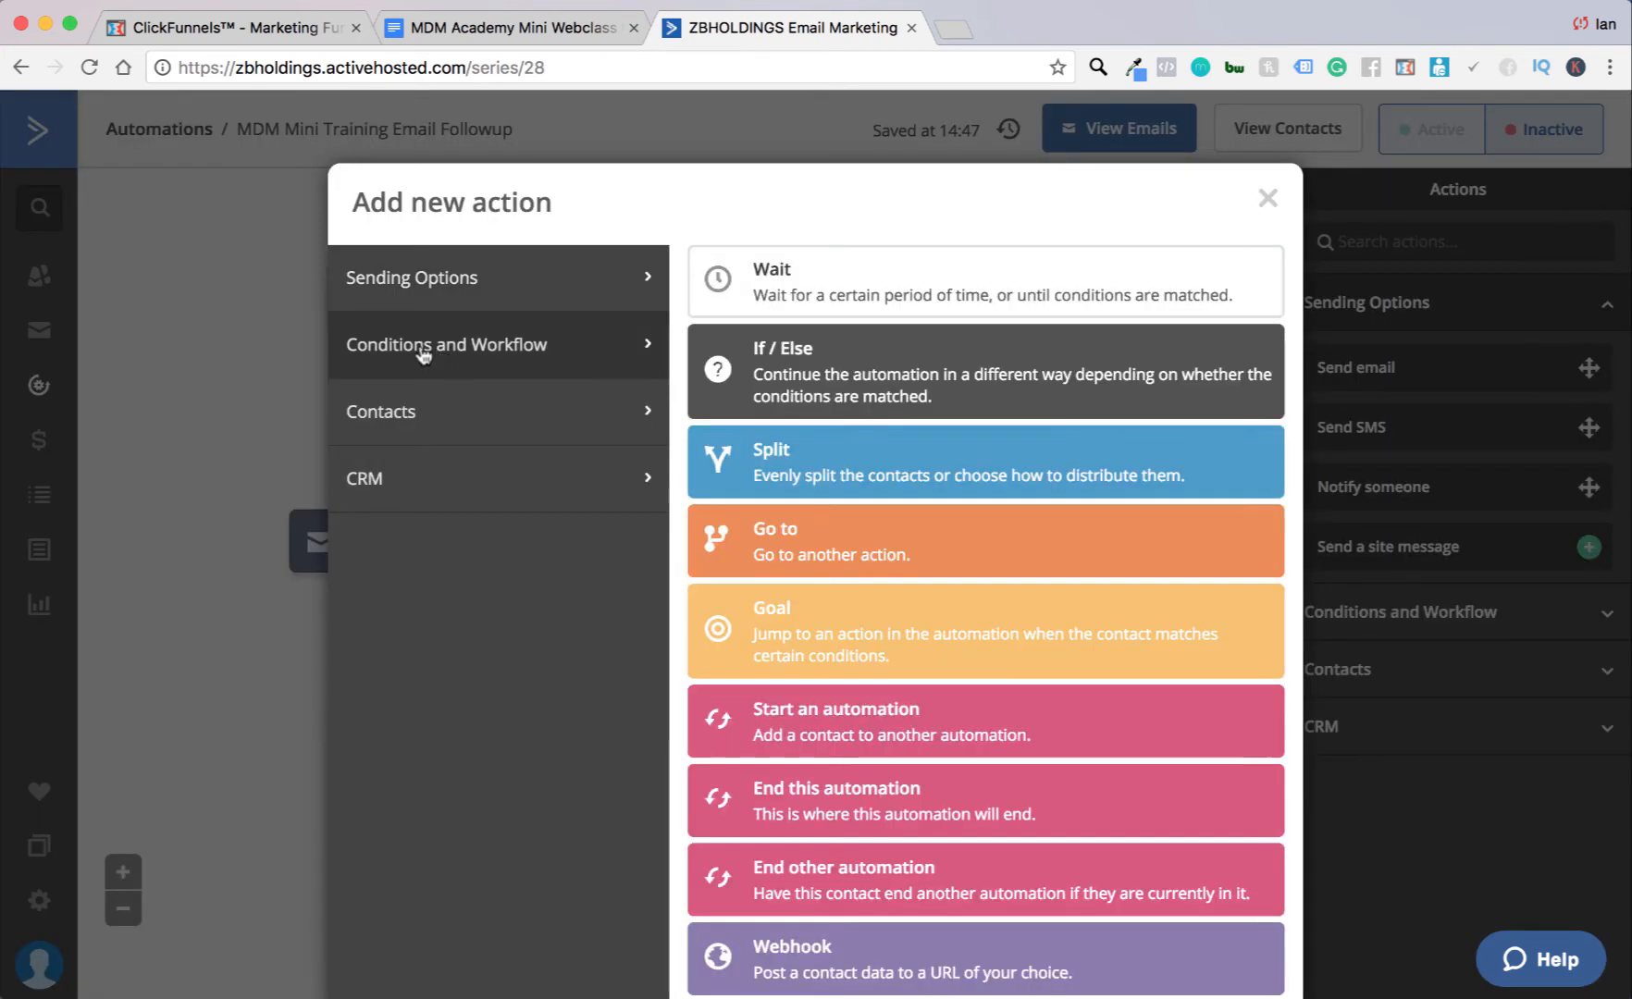
{"action": "left_click", "coordinate": [722, 285]}
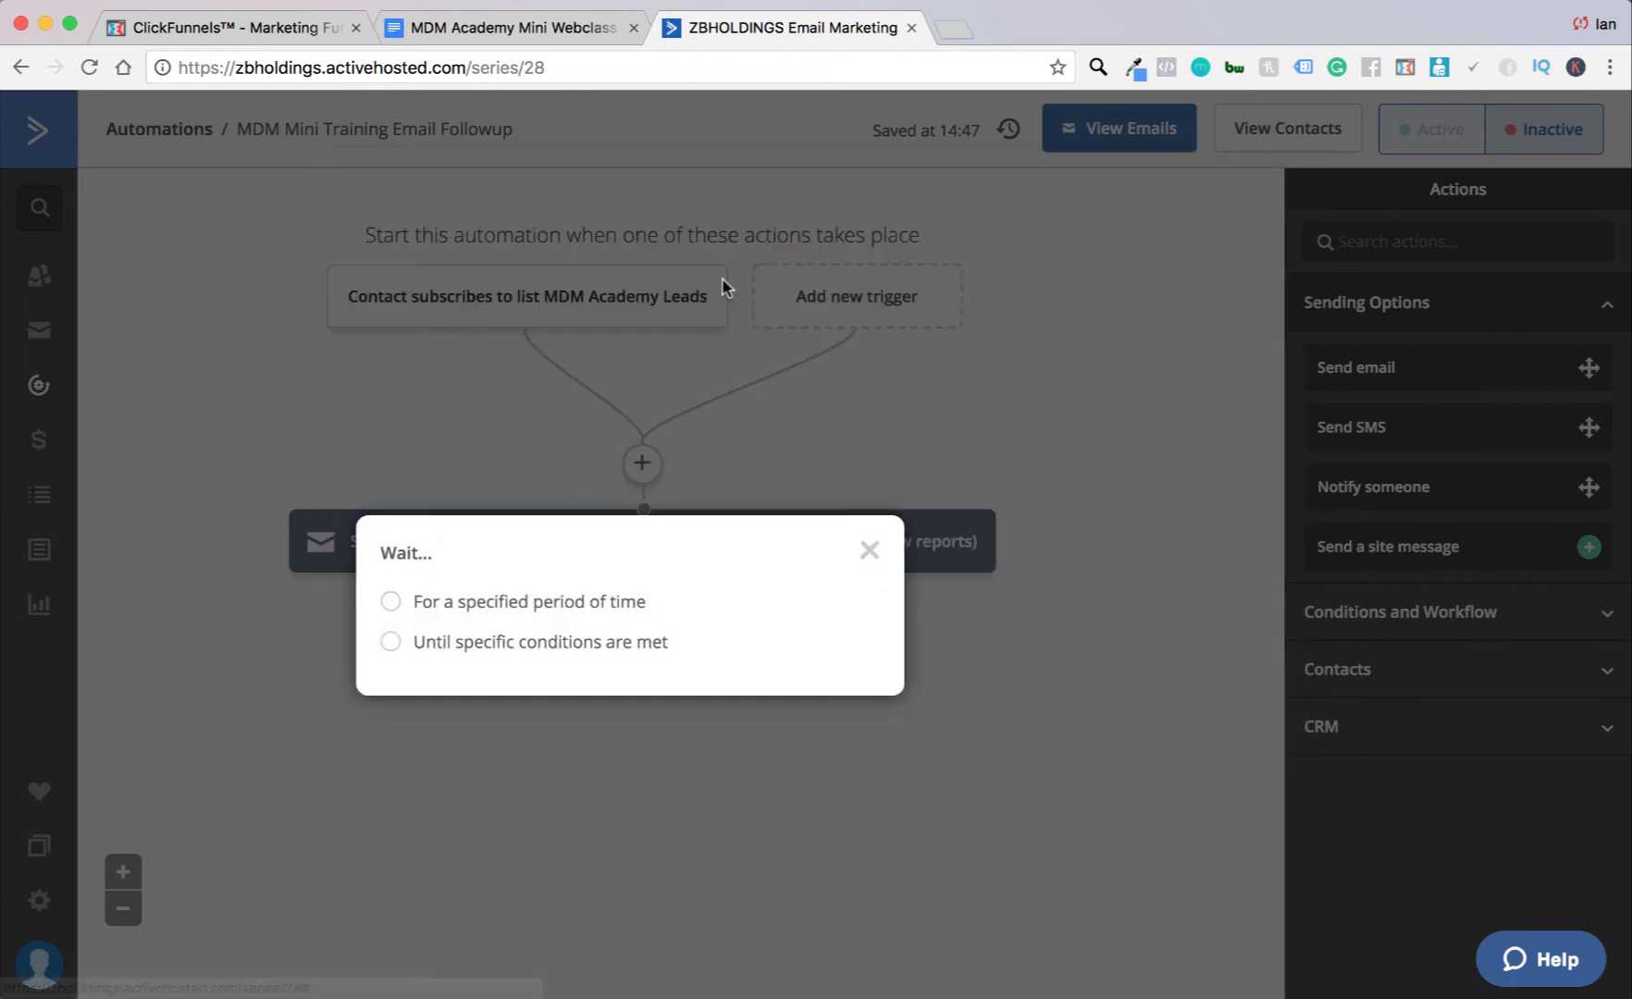
{"action": "left_click", "coordinate": [391, 602]}
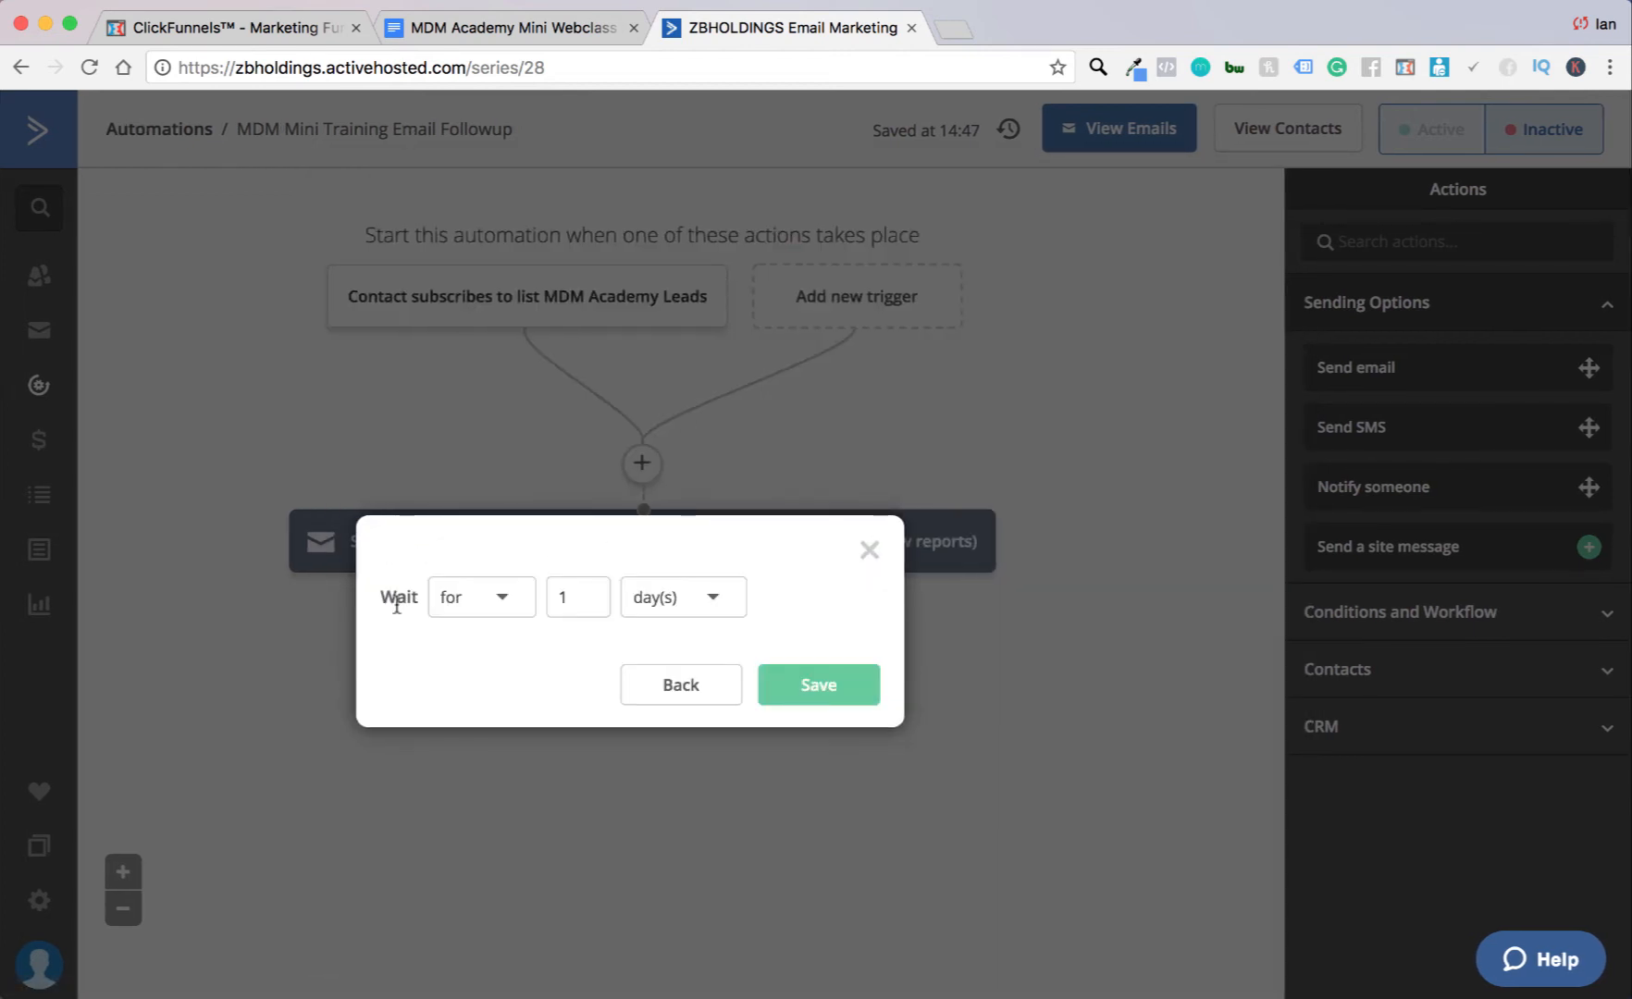
{"action": "left_click", "coordinate": [686, 602]}
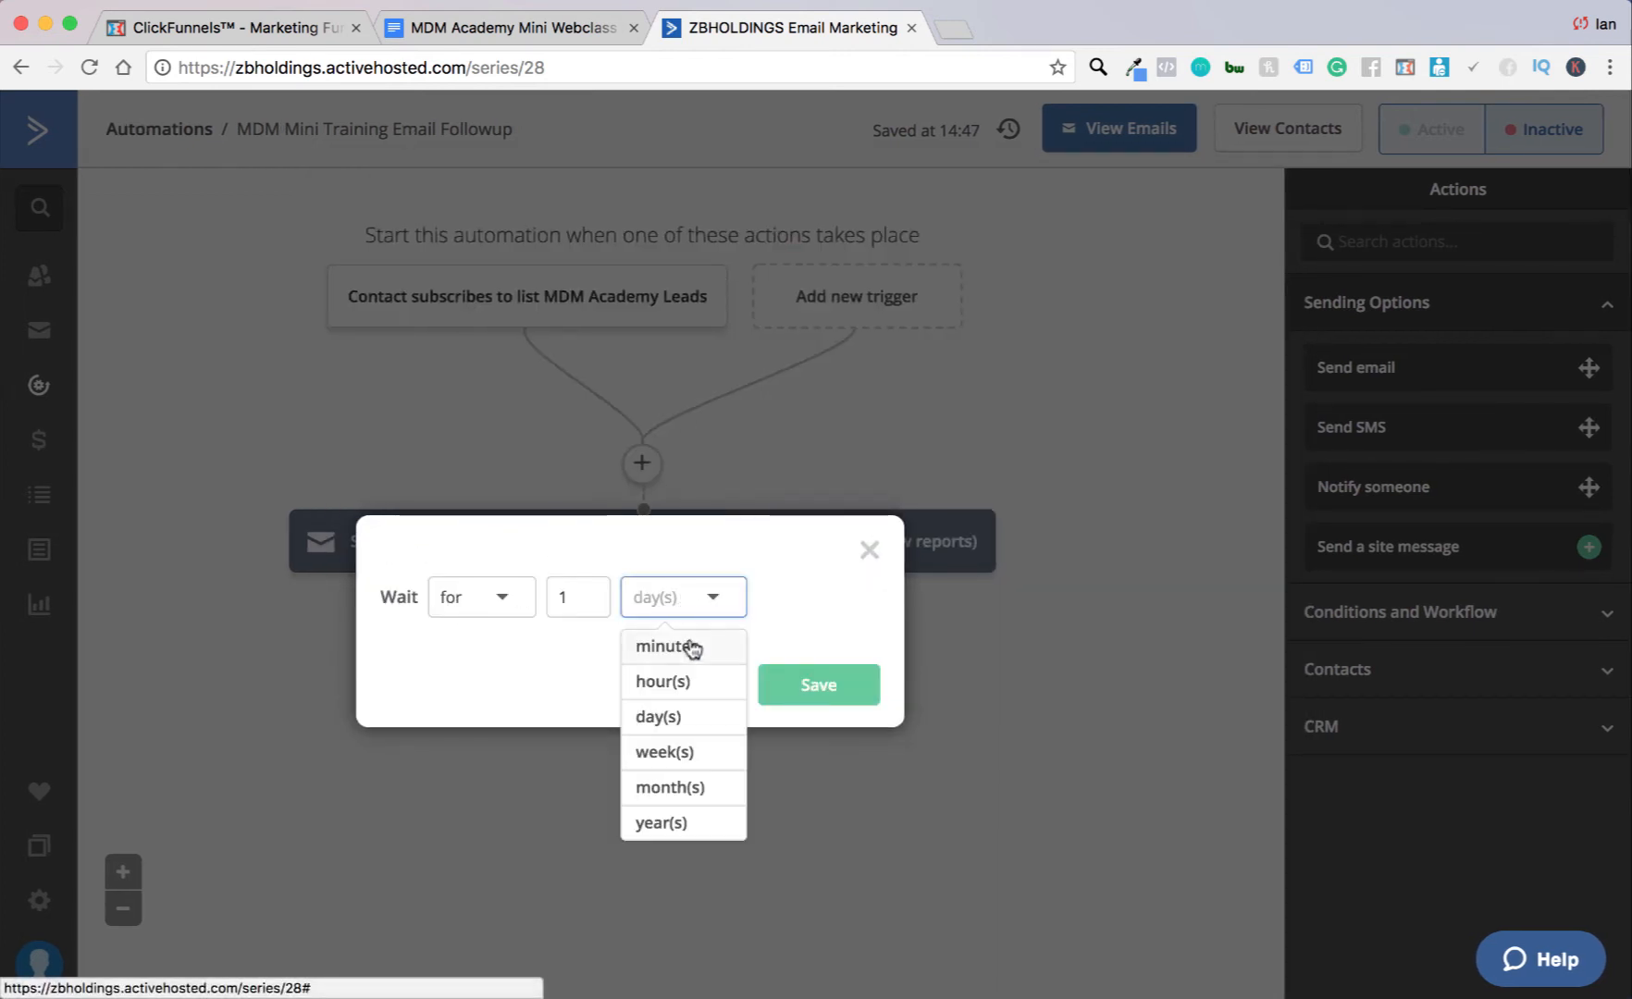
{"action": "left_click", "coordinate": [656, 681]}
Step: Check the second email's send timing in the Google Docs email templates, and return to ActiveCampaign to save the wait
{"action": "left_click", "coordinate": [576, 28]}
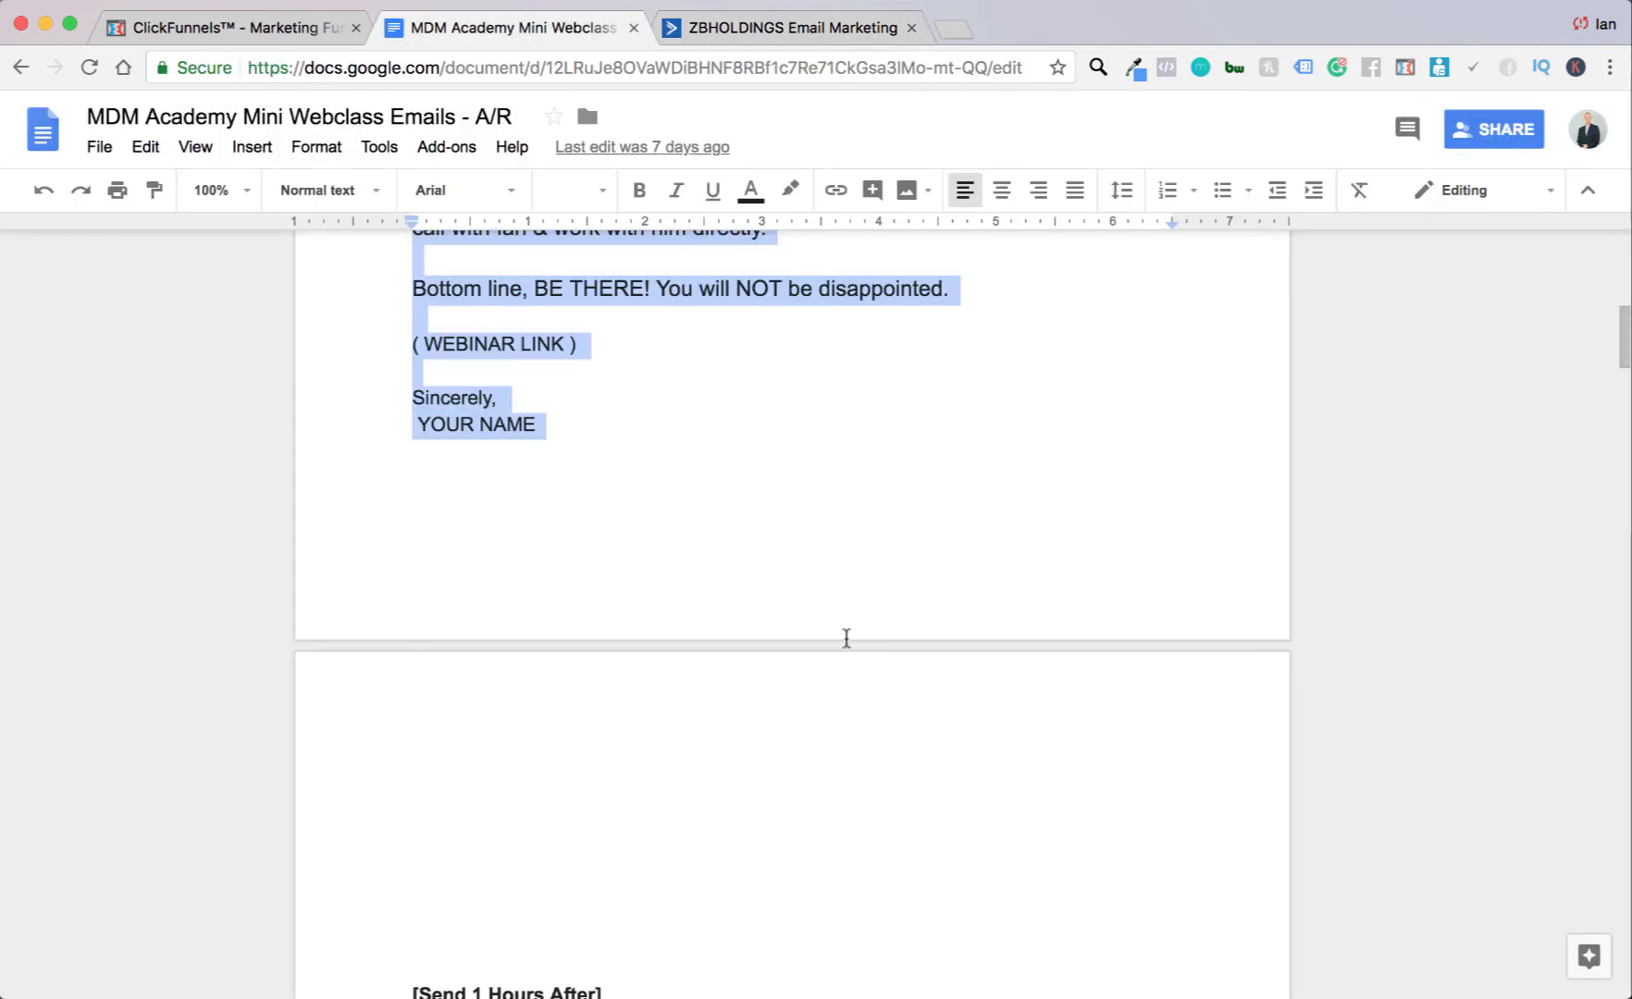
{"action": "scroll", "coordinate": [845, 638], "scroll_direction": "down", "scroll_amount": 5}
{"action": "scroll", "coordinate": [493, 562], "scroll_direction": "down", "scroll_amount": 3}
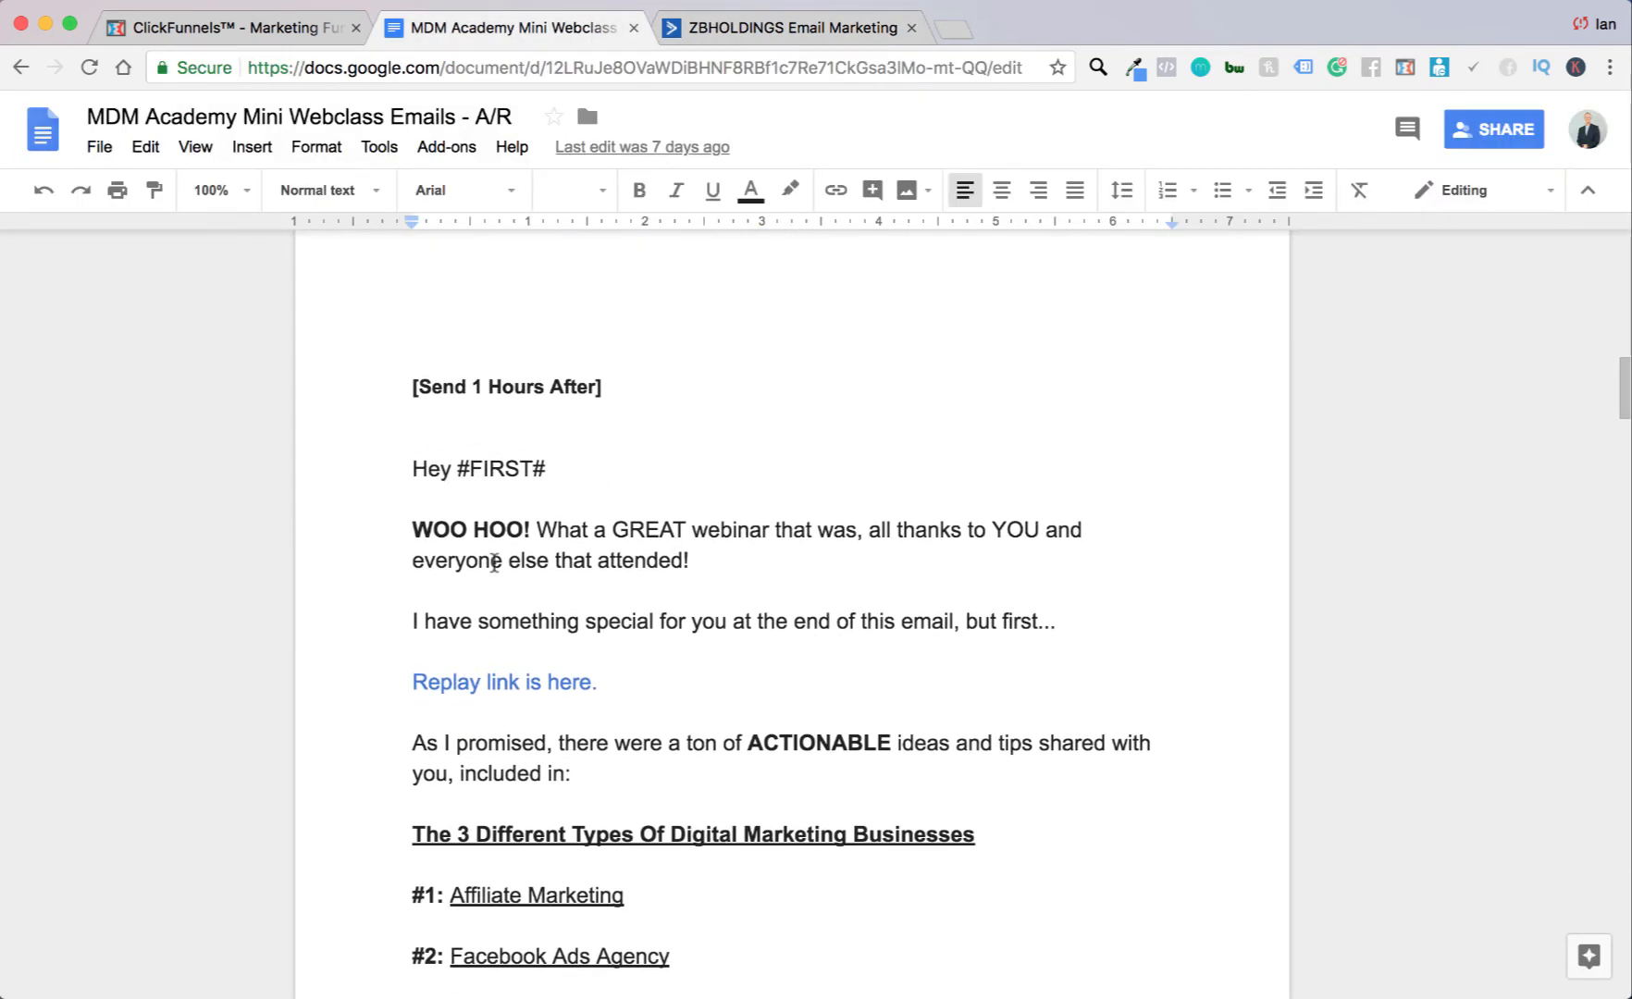
{"action": "scroll", "coordinate": [497, 559], "scroll_direction": "down", "scroll_amount": 3}
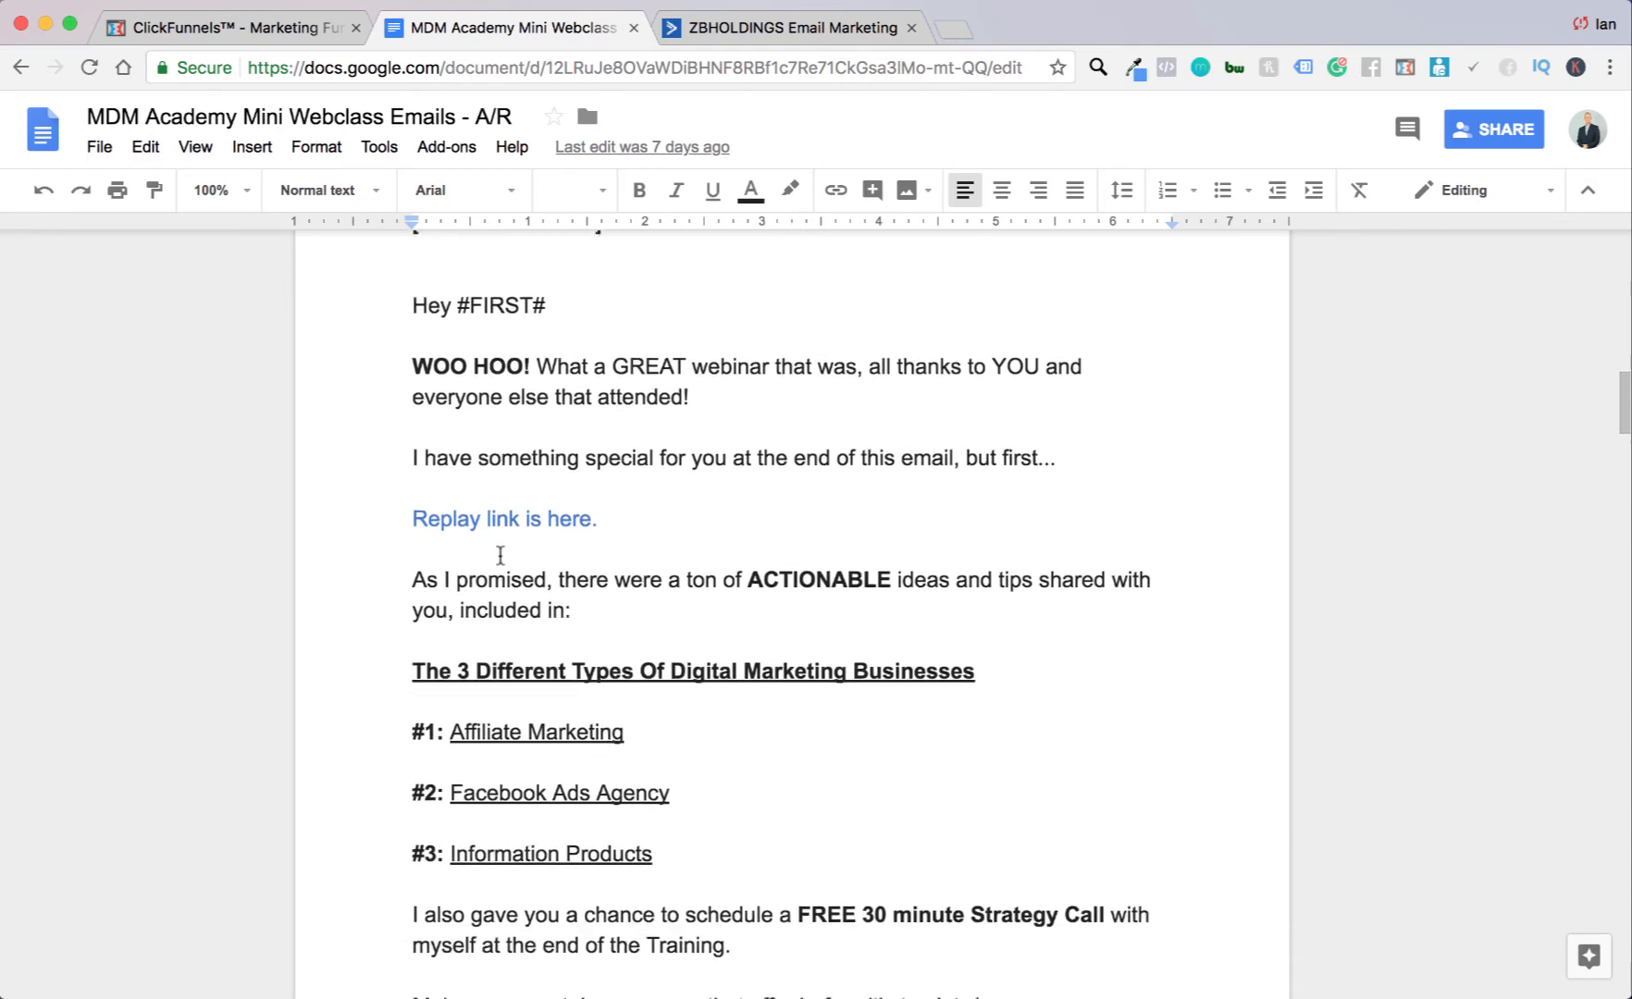
{"action": "scroll", "coordinate": [500, 554], "scroll_direction": "up", "scroll_amount": 6}
{"action": "scroll", "coordinate": [396, 583], "scroll_direction": "up", "scroll_amount": 2}
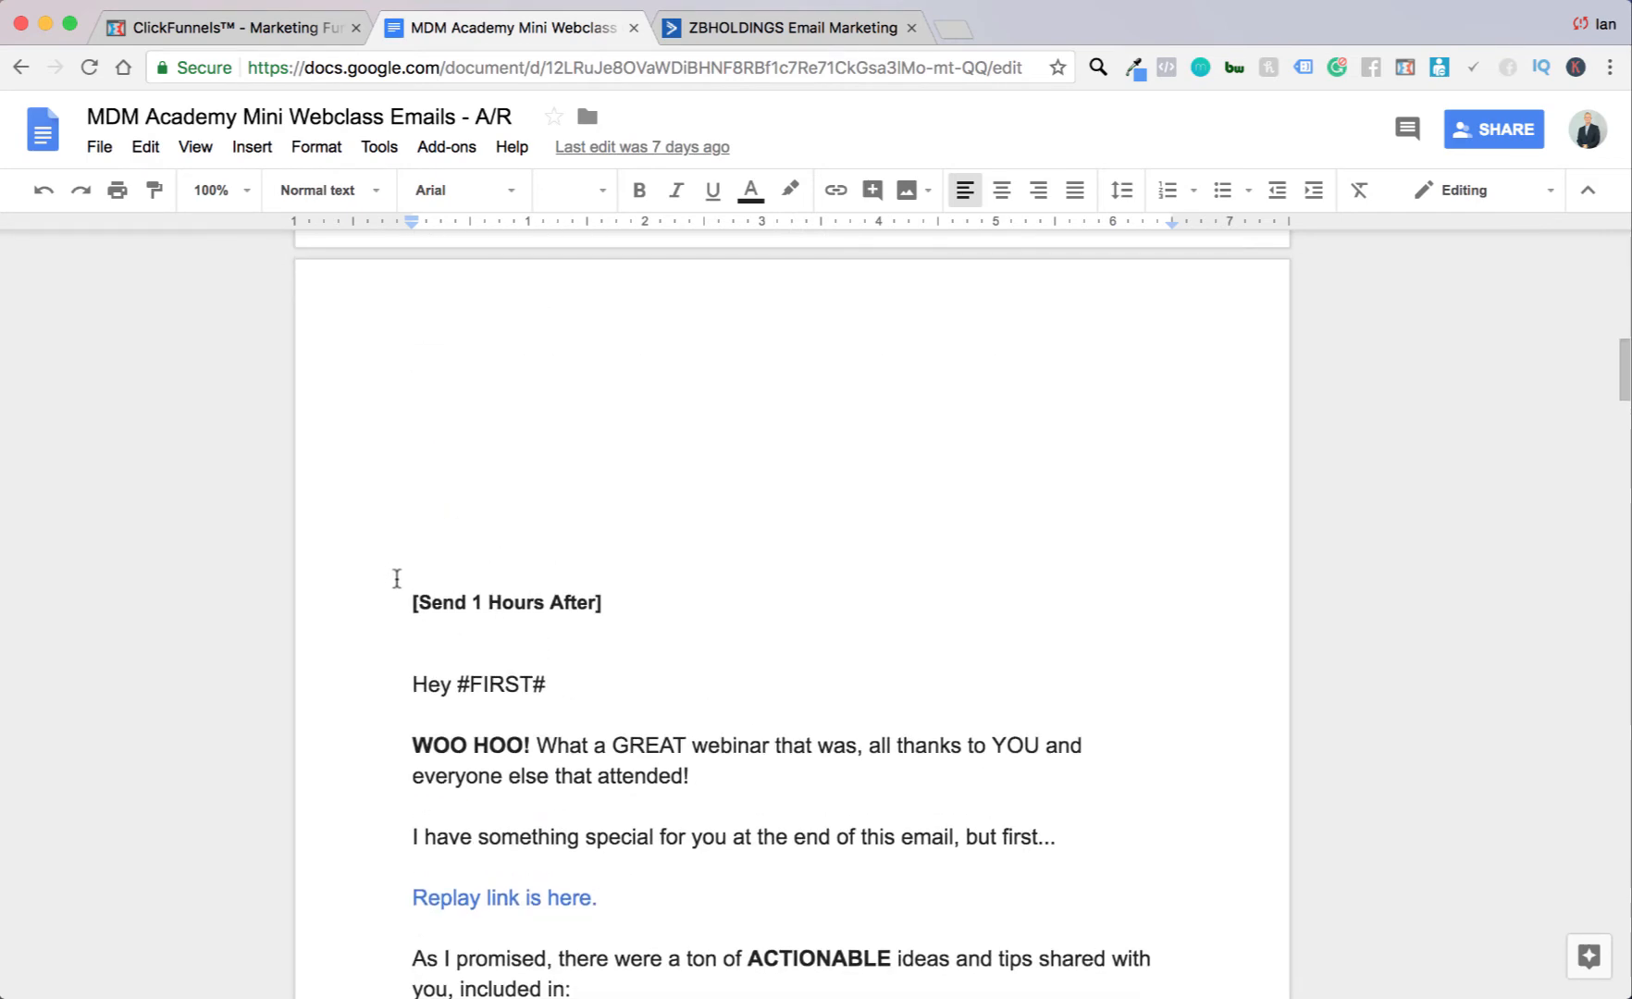
{"action": "scroll", "coordinate": [400, 578], "scroll_direction": "down", "scroll_amount": 3}
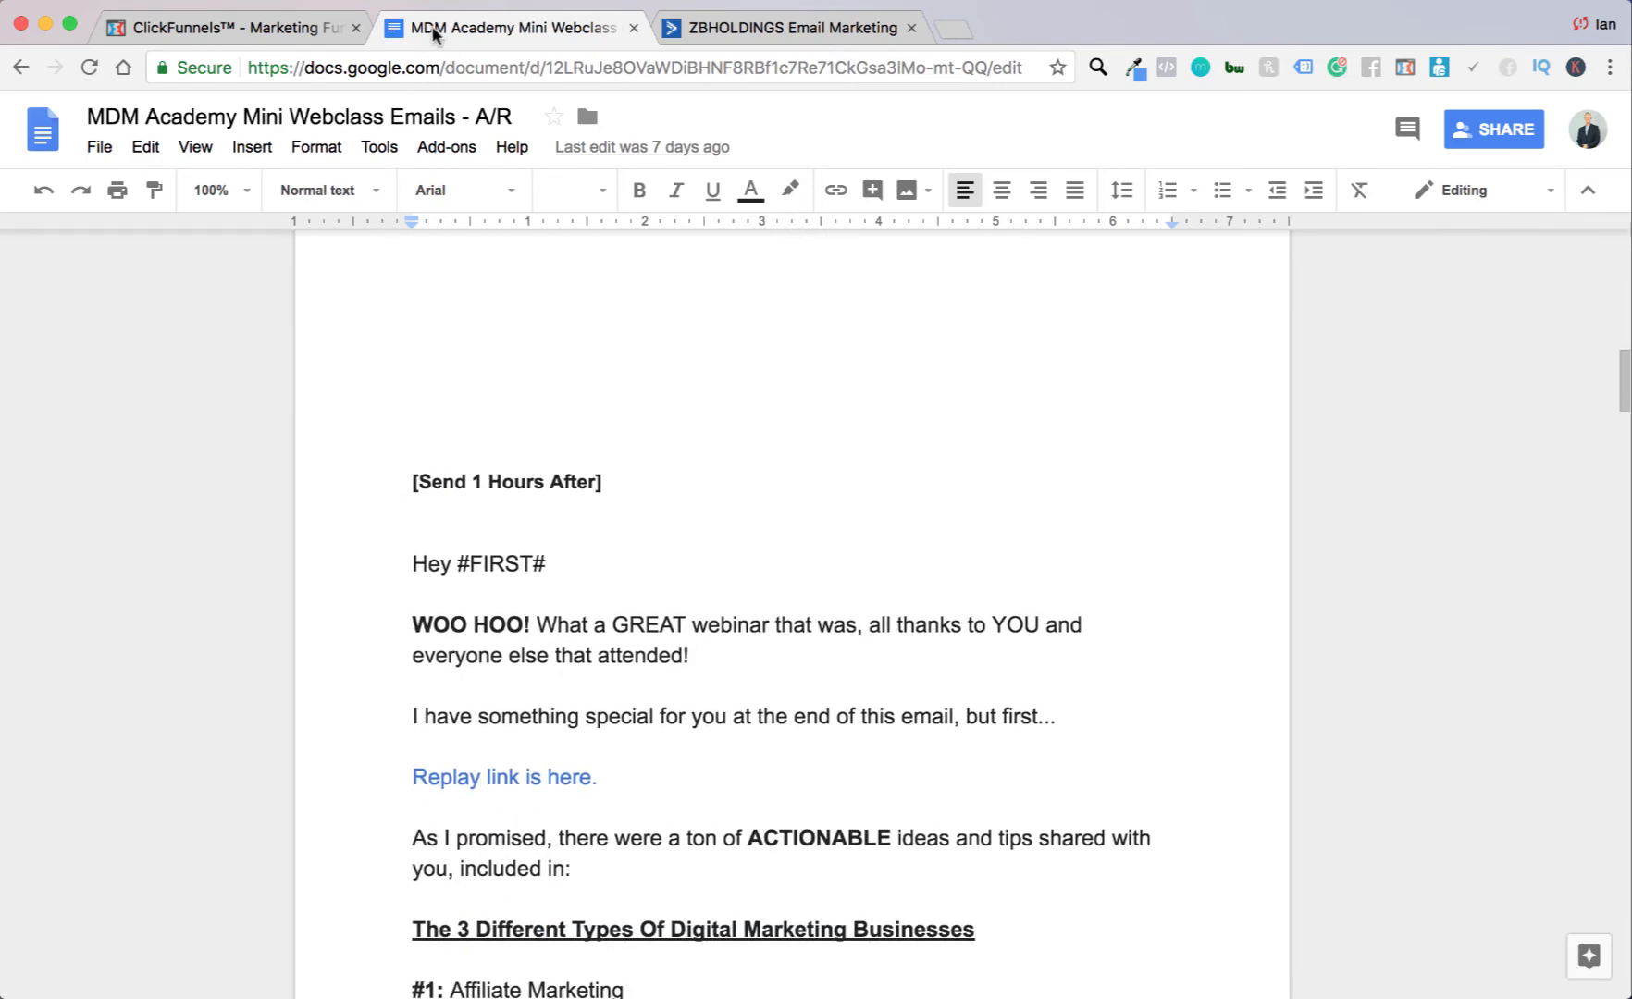
{"action": "left_click", "coordinate": [731, 28]}
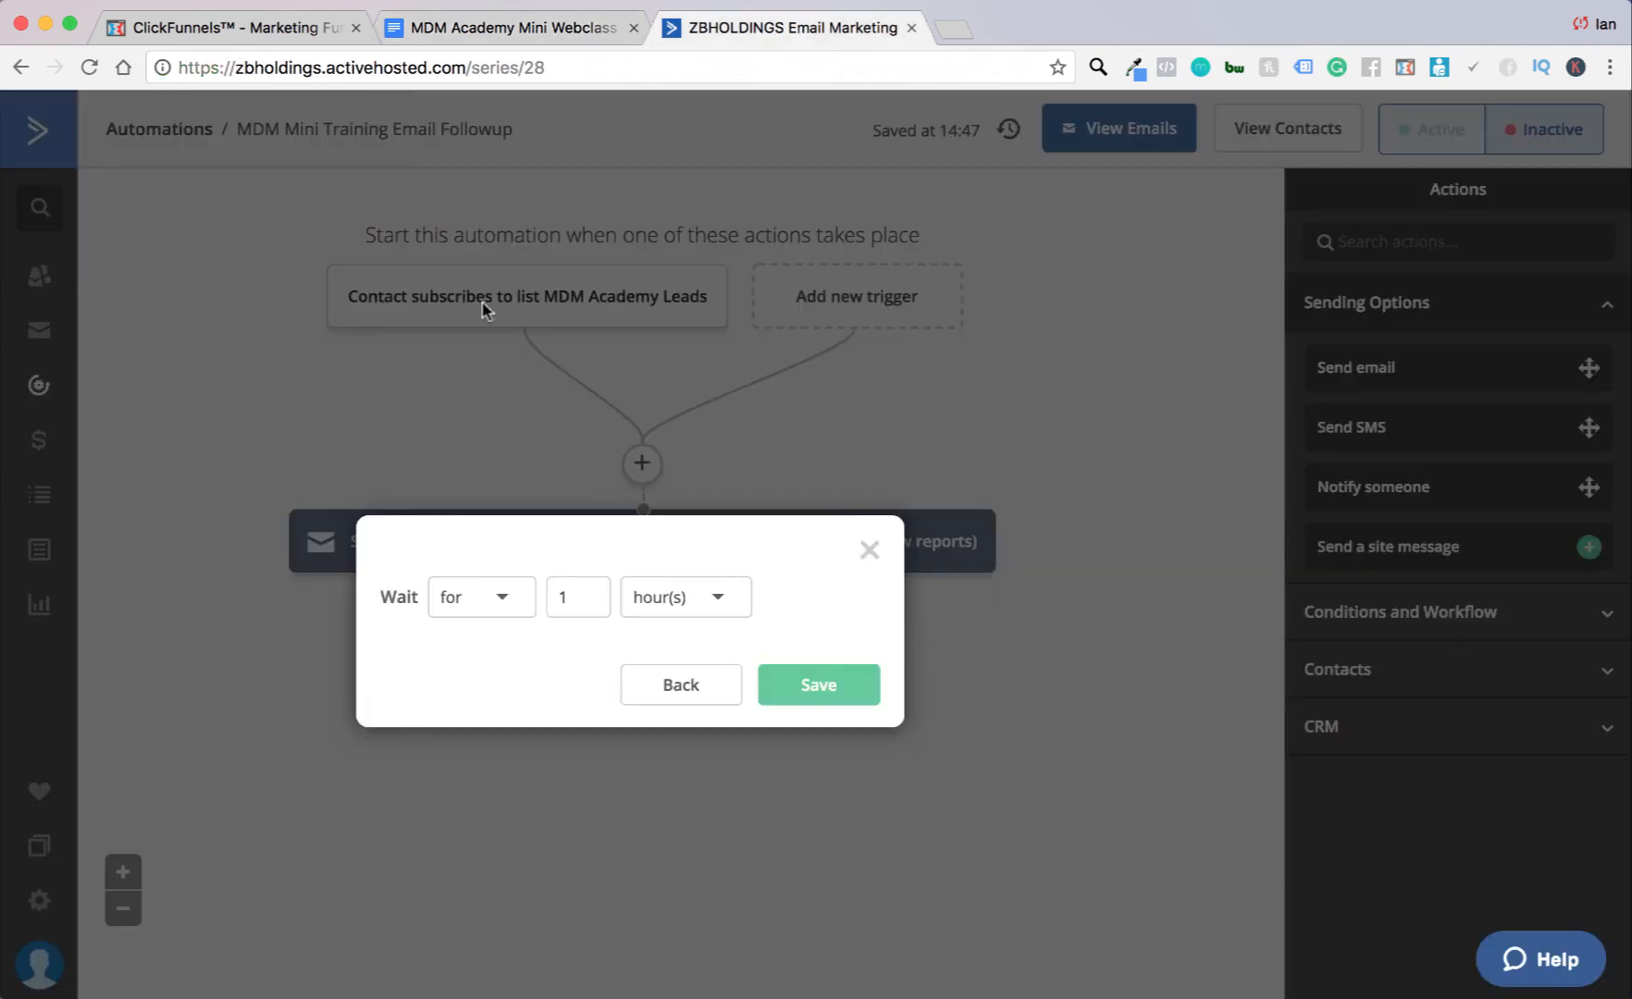
{"action": "left_click", "coordinate": [806, 683]}
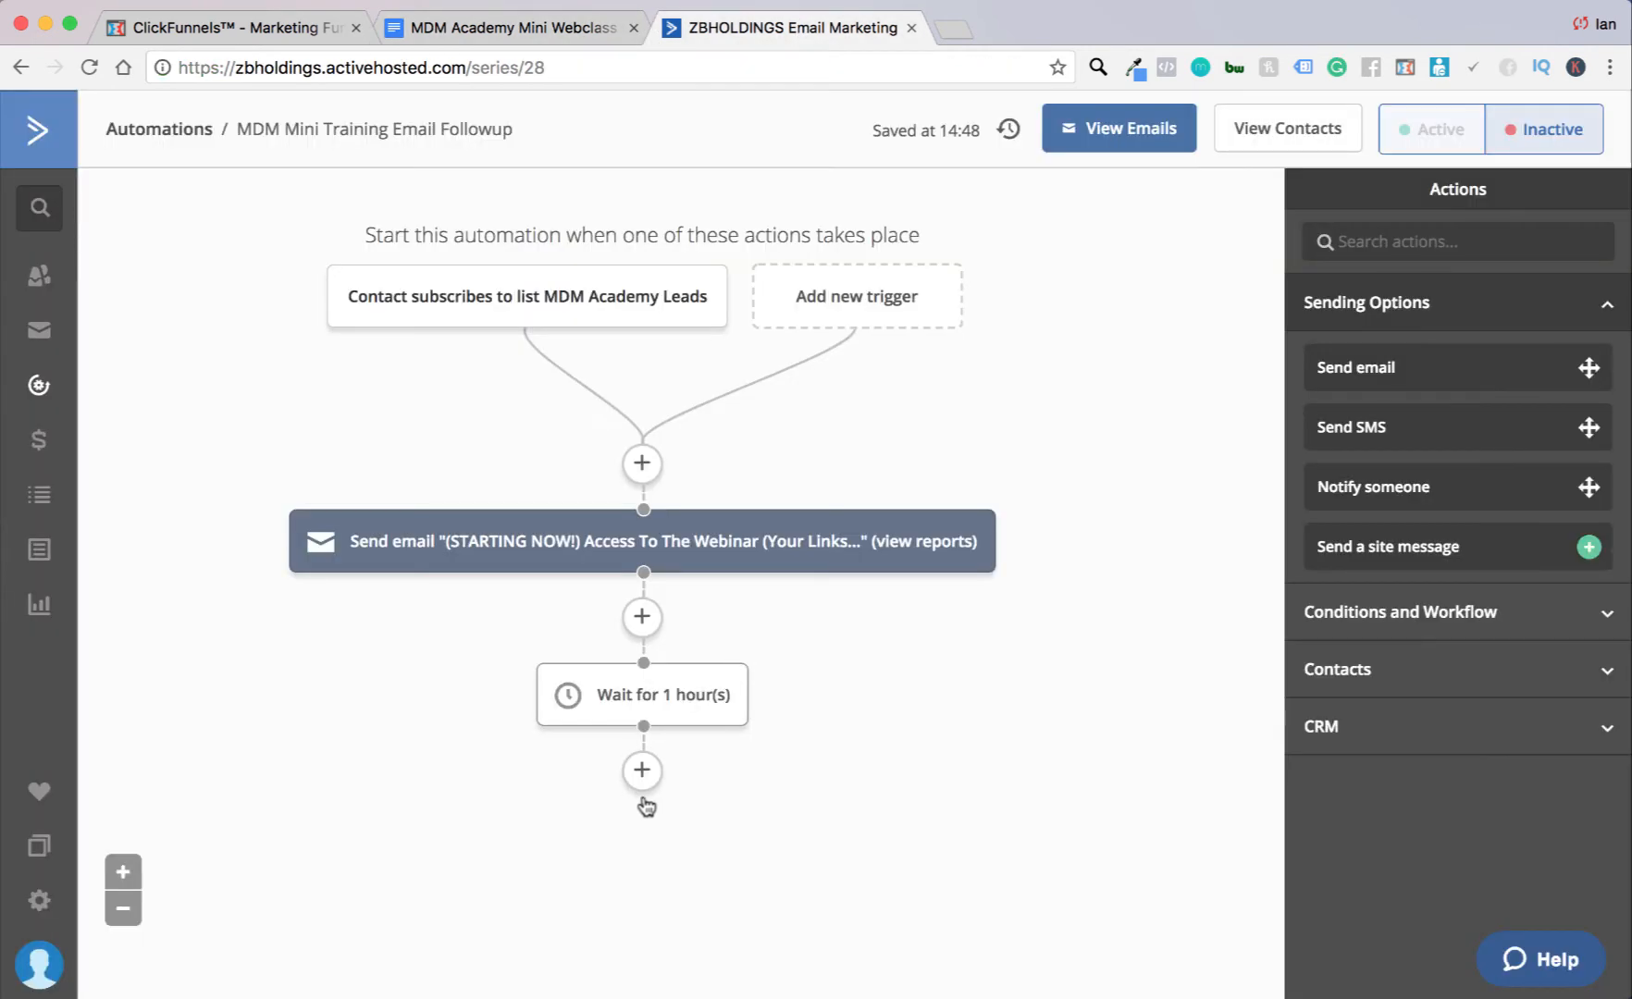
Step: Add a Send email action after the 1-hour wait and start creating a new email for it
{"action": "left_click", "coordinate": [651, 777]}
{"action": "left_click", "coordinate": [456, 296]}
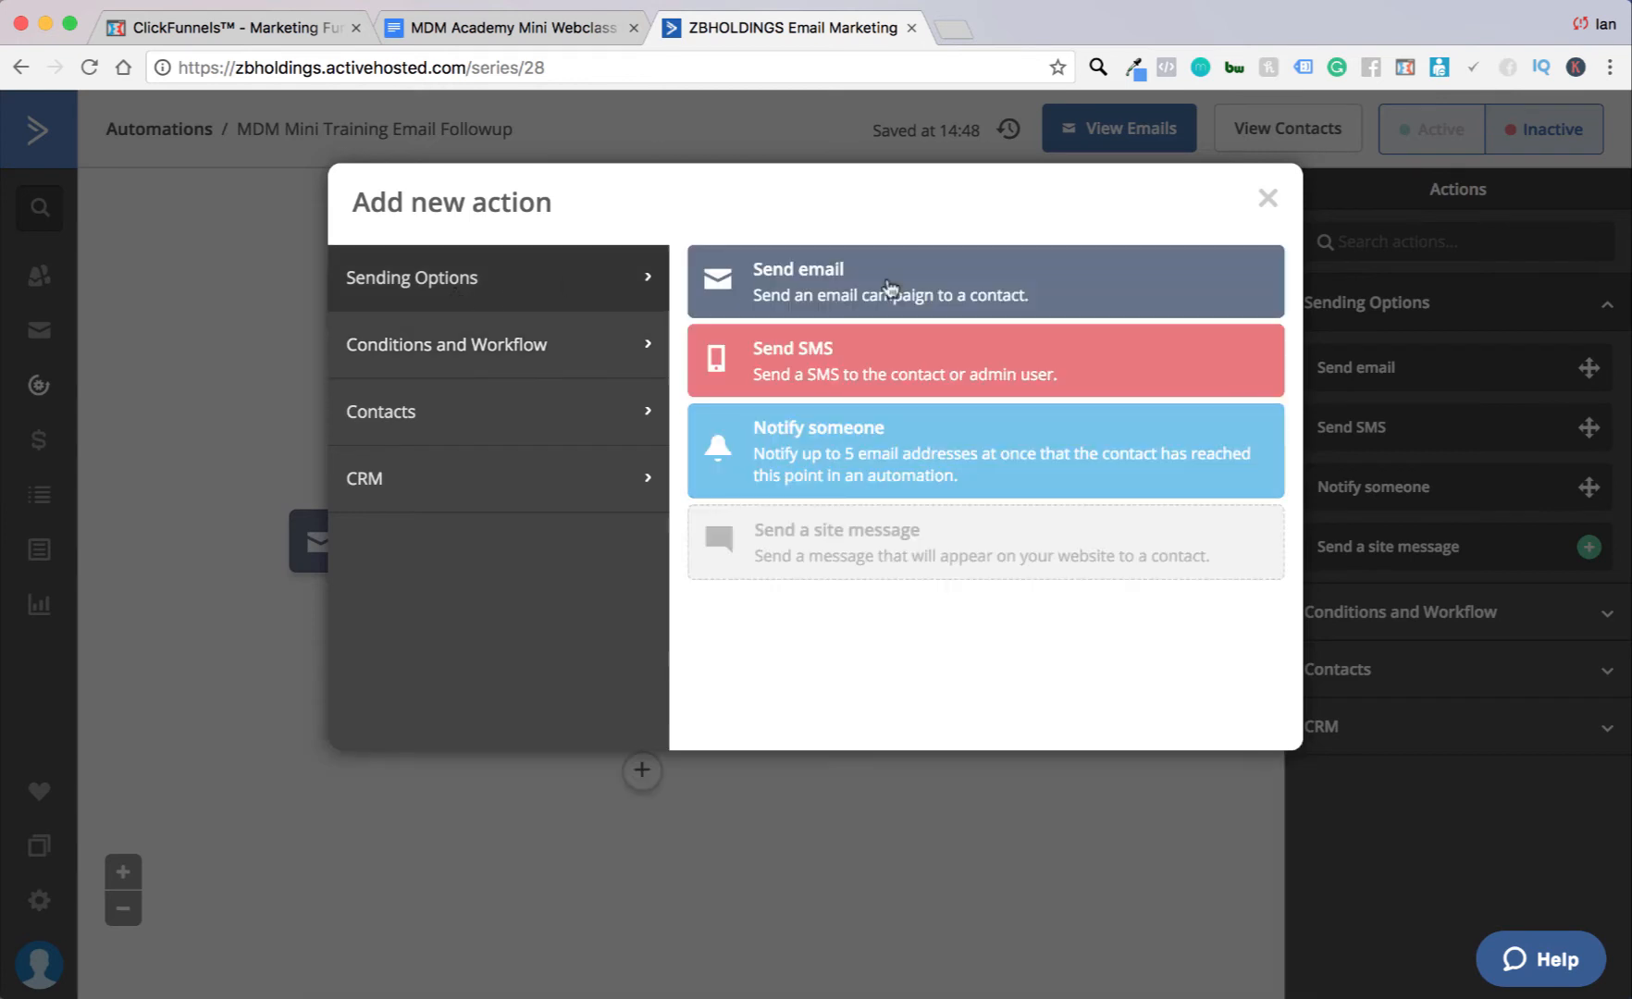
{"action": "left_click", "coordinate": [911, 294]}
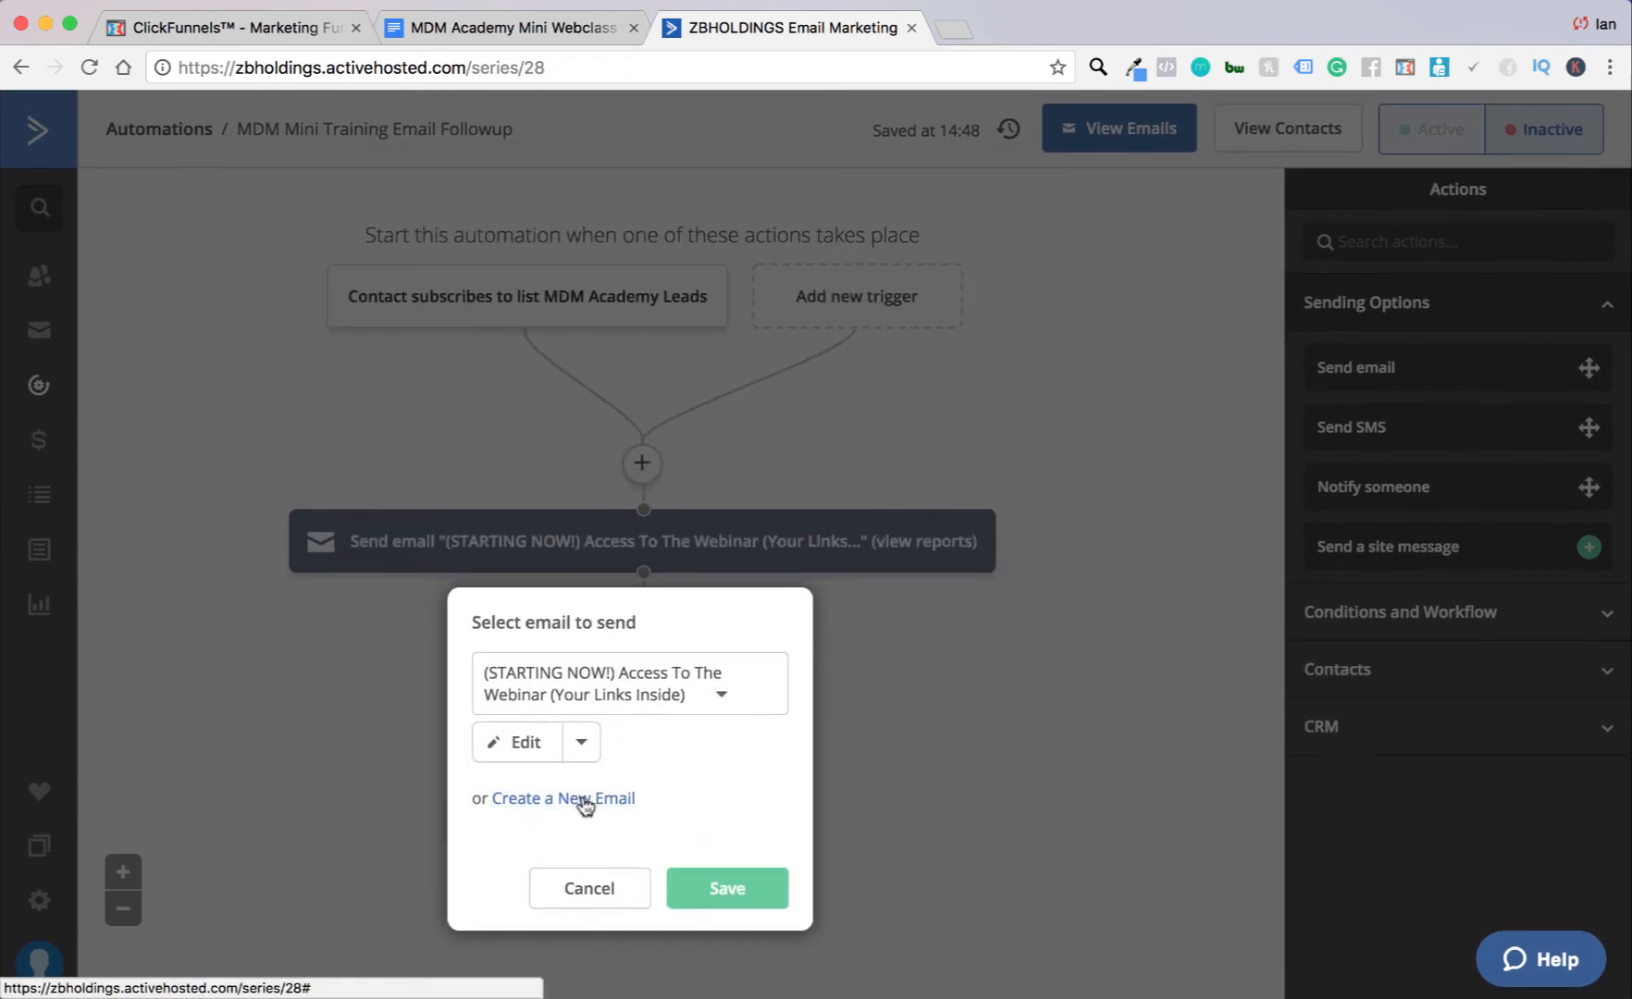
{"action": "left_click", "coordinate": [583, 795]}
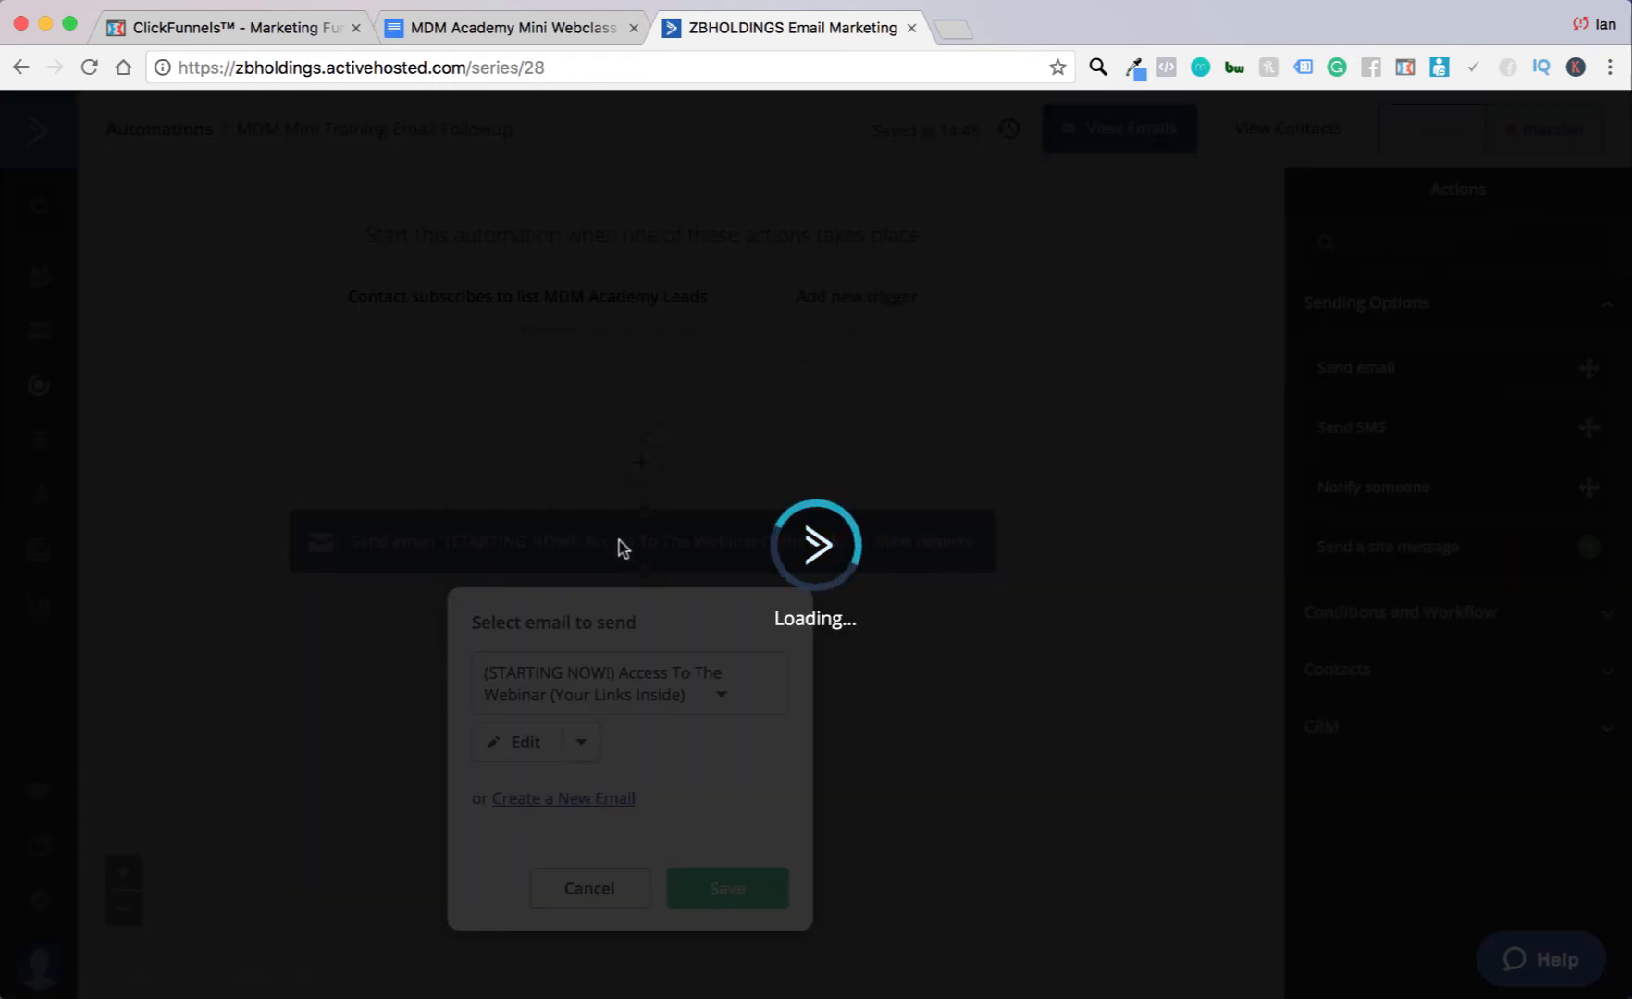
Step: In the Google Docs email templates, add an empty line between the [Send 1 Hours After] heading and the greeting
{"action": "left_click", "coordinate": [546, 30]}
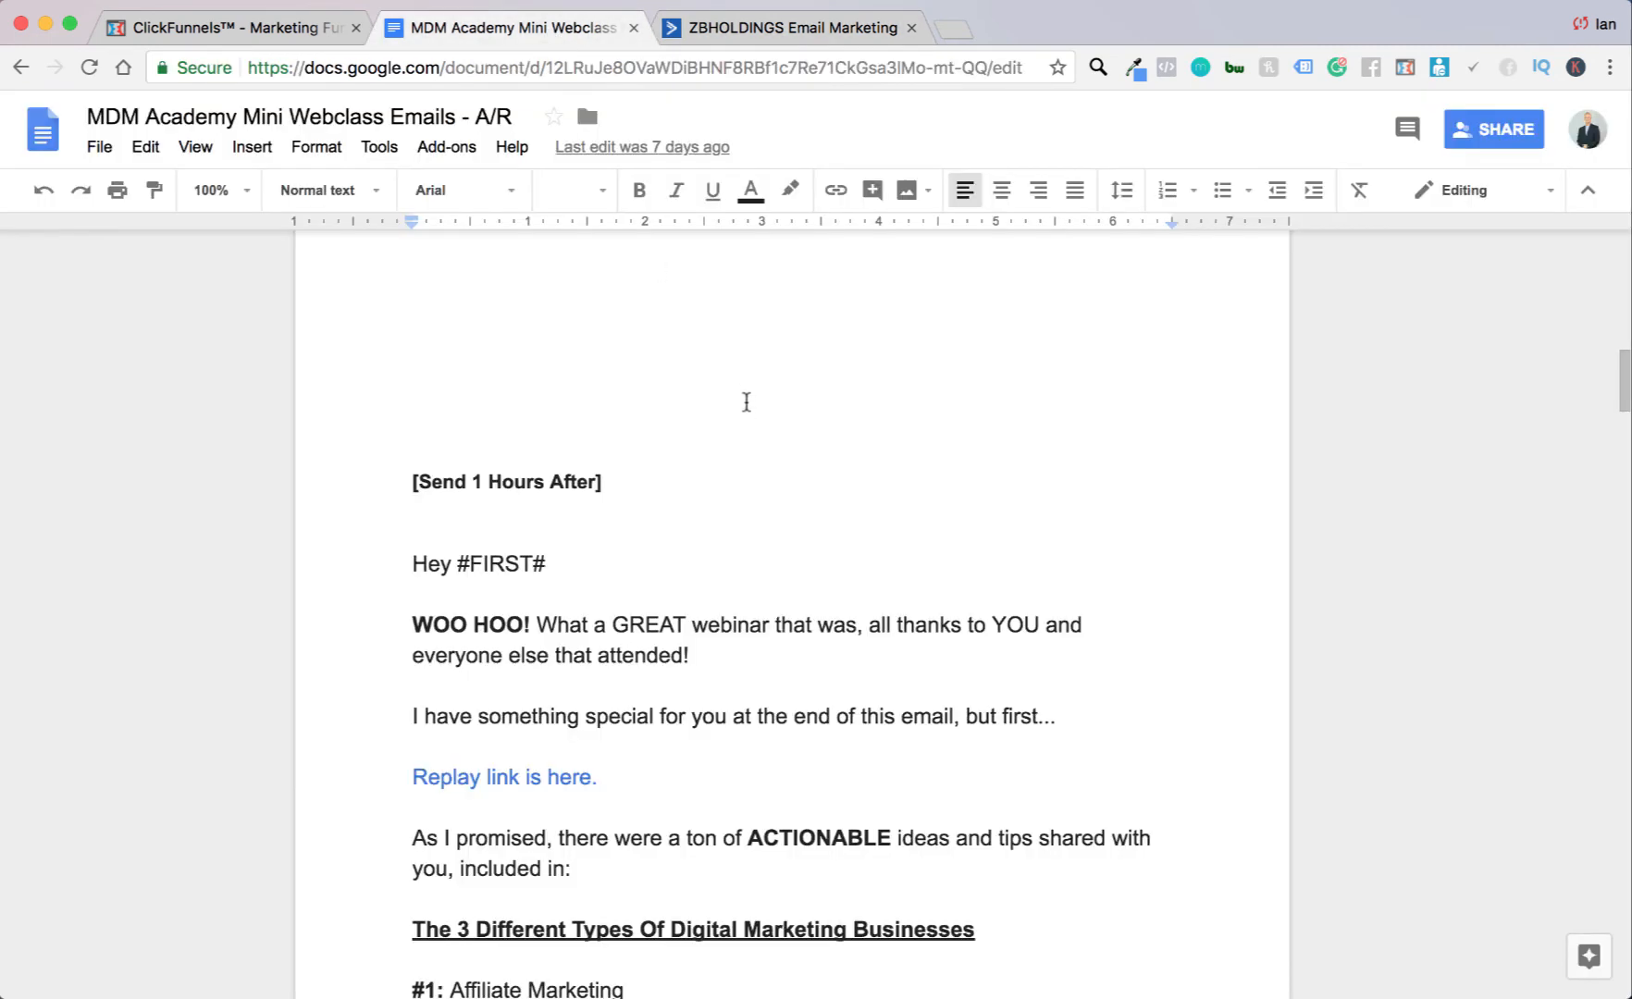
{"action": "scroll", "coordinate": [583, 444], "scroll_direction": "down", "scroll_amount": 1}
{"action": "left_click_drag", "start_coordinate": [426, 460], "coordinate": [714, 459]}
{"action": "scroll", "coordinate": [704, 467], "scroll_direction": "up", "scroll_amount": 1}
{"action": "scroll", "coordinate": [708, 459], "scroll_direction": "down", "scroll_amount": 5}
{"action": "scroll", "coordinate": [706, 460], "scroll_direction": "down", "scroll_amount": 3}
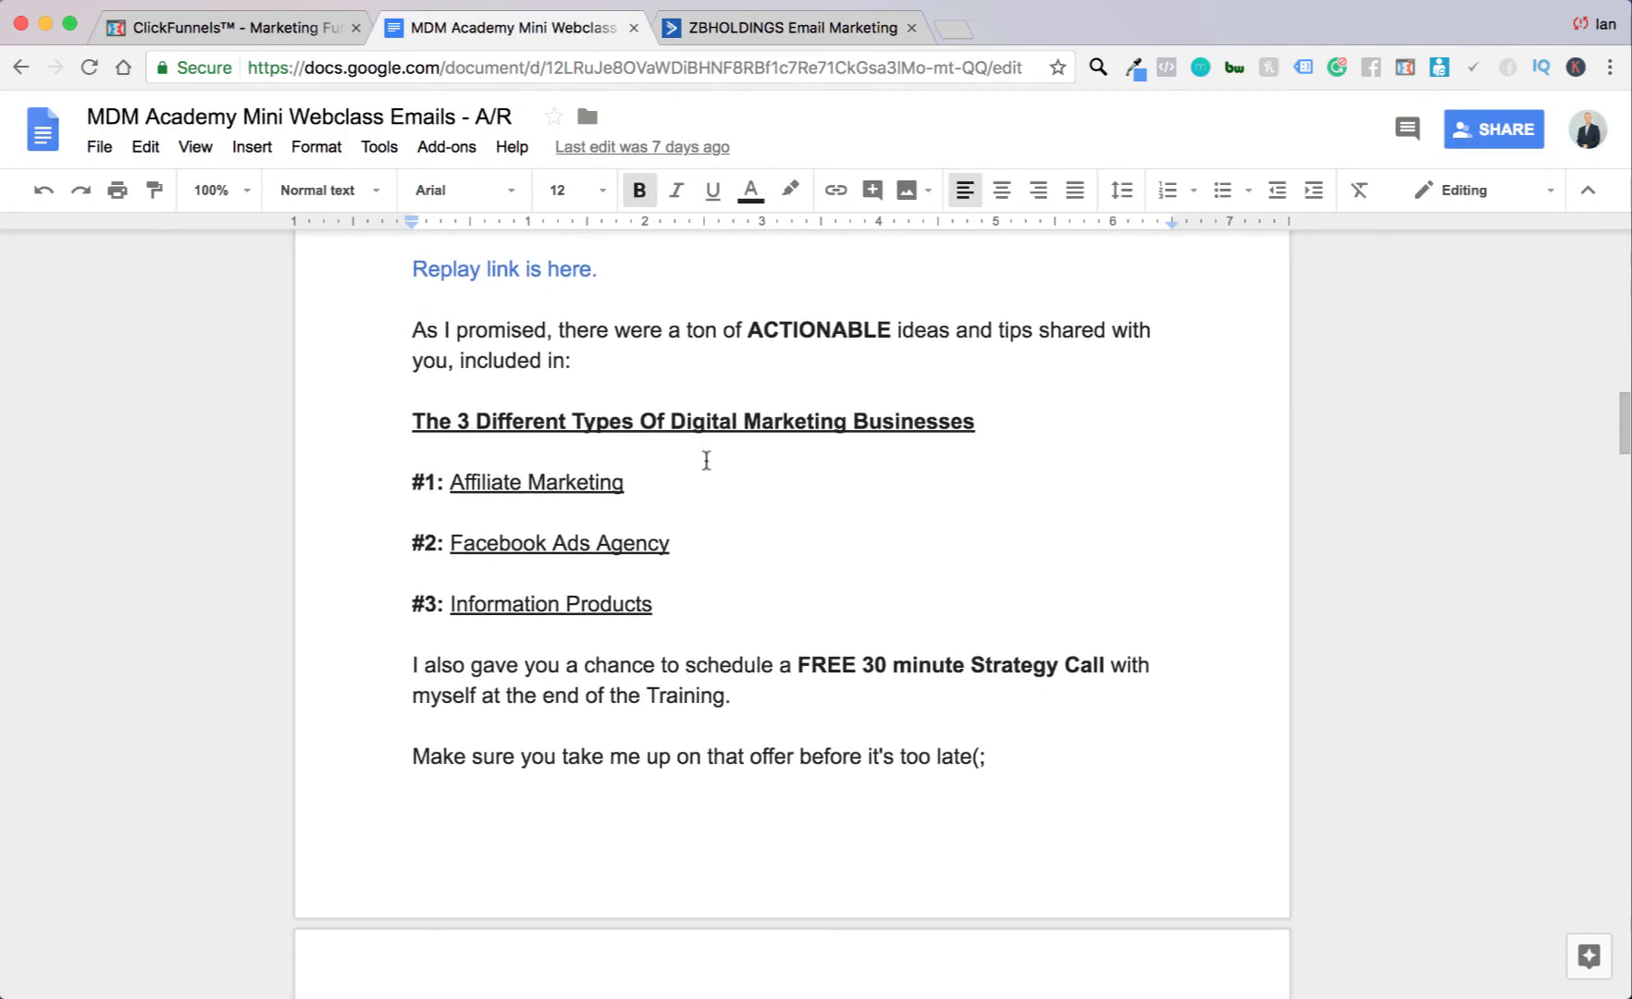
{"action": "scroll", "coordinate": [706, 460], "scroll_direction": "up", "scroll_amount": 7}
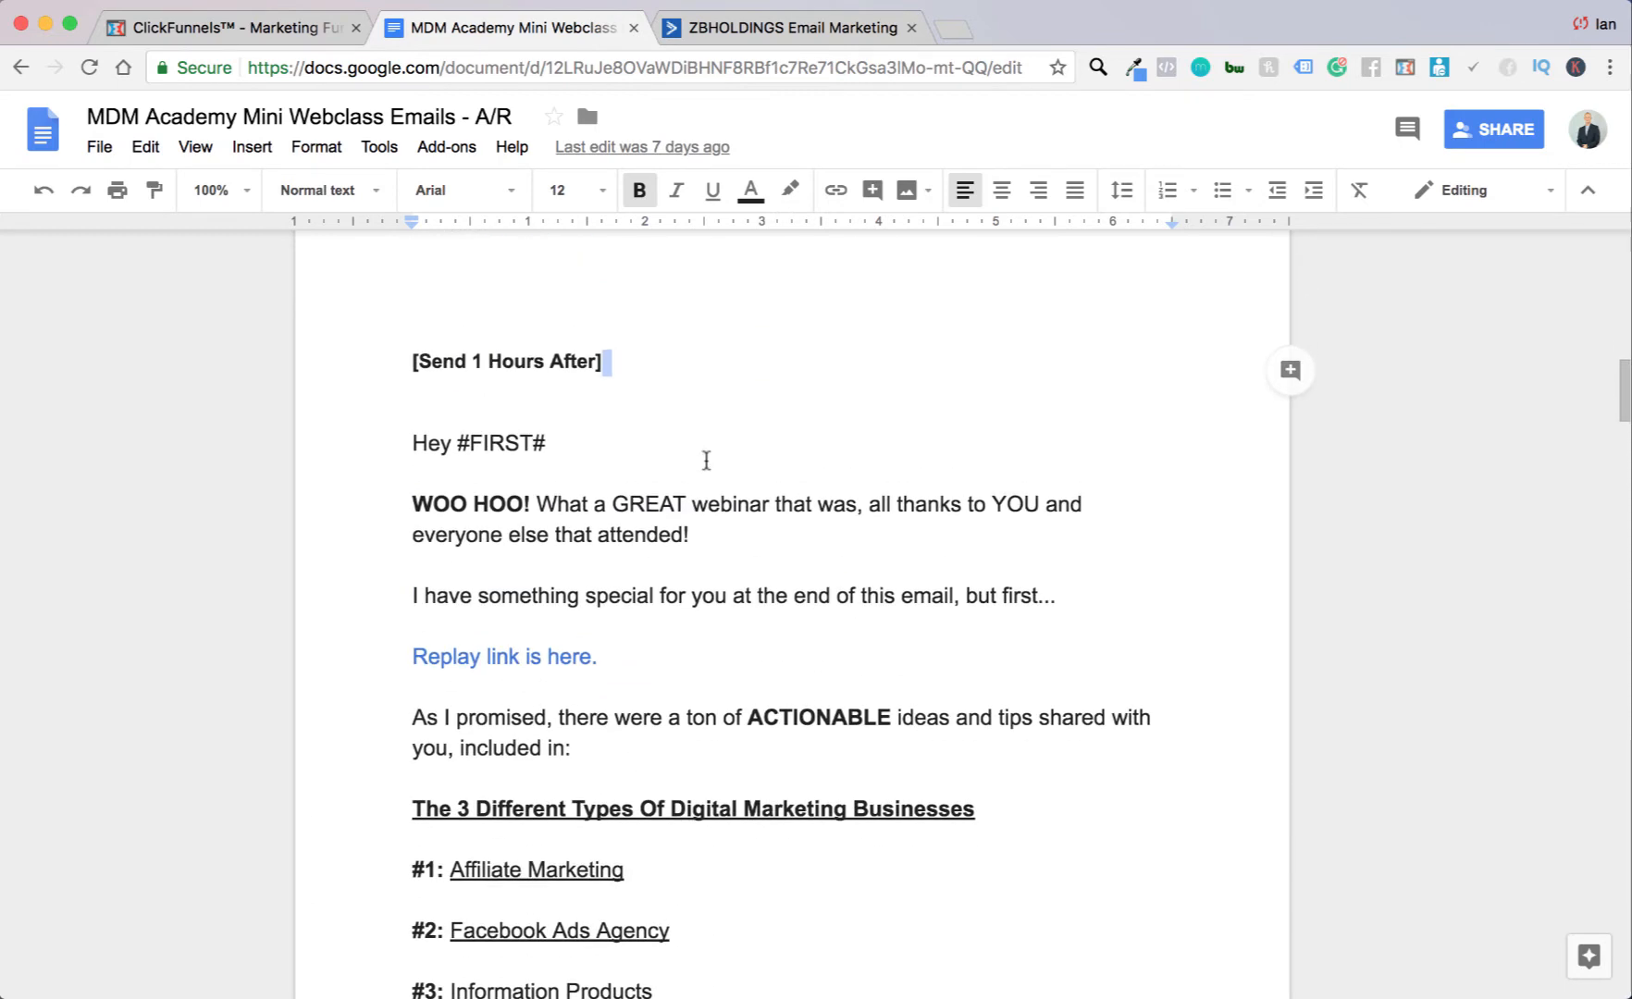
{"action": "left_click", "coordinate": [463, 431]}
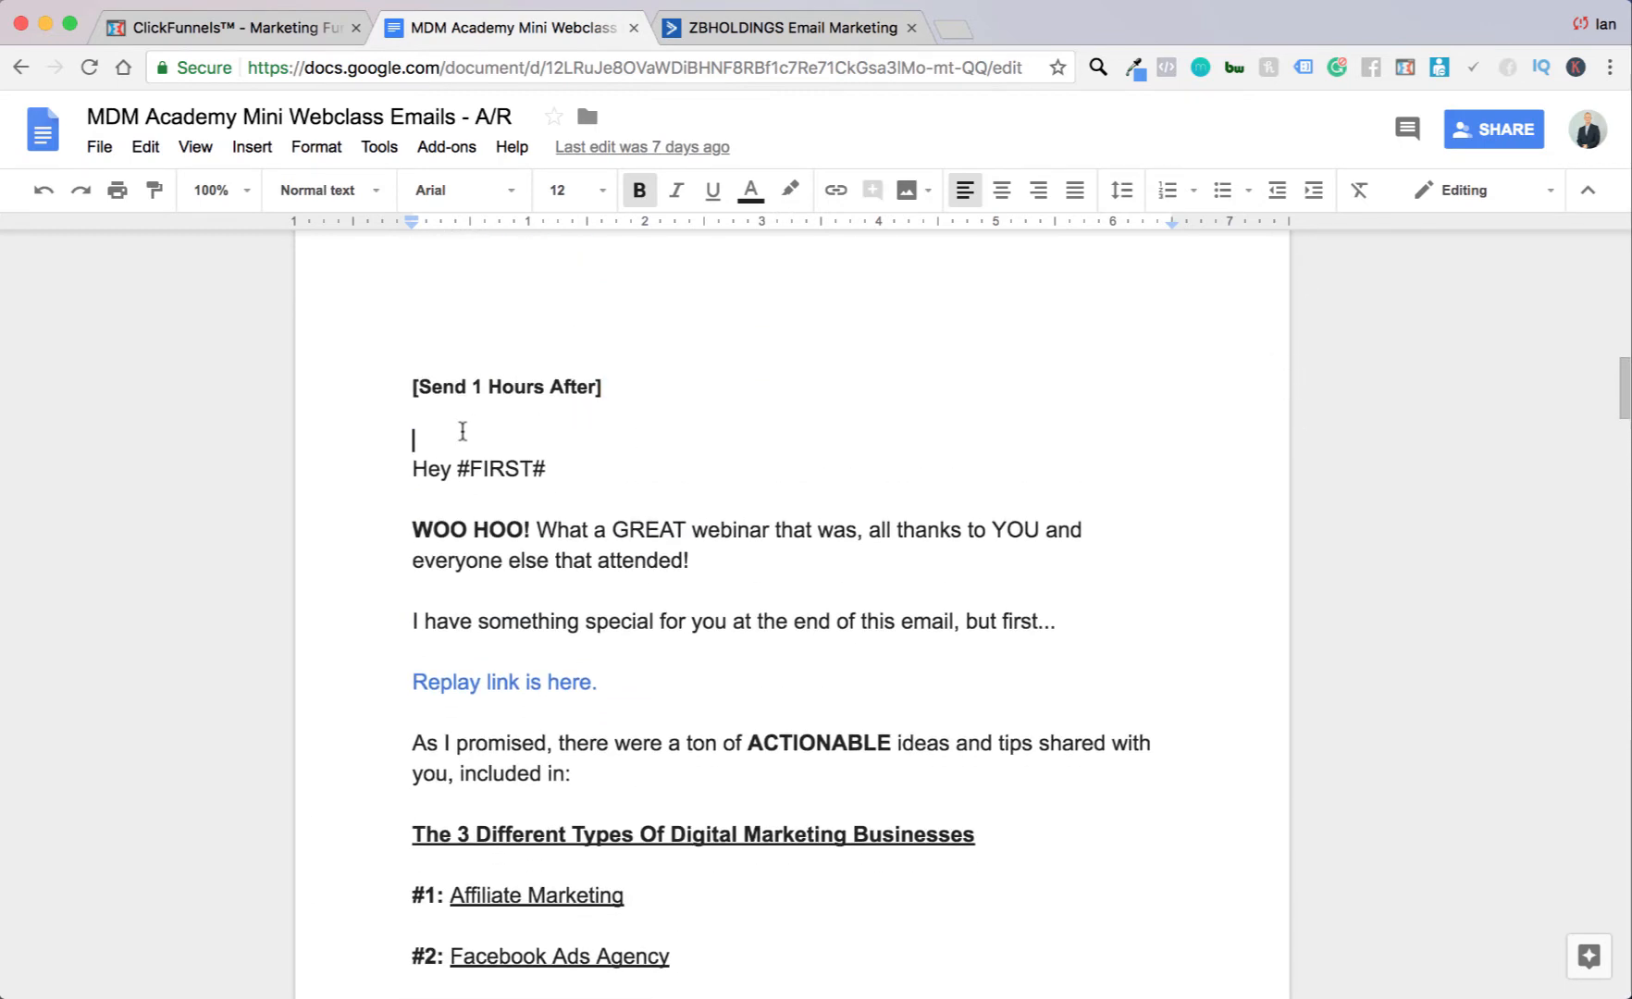
{"action": "key", "text": "Return"}
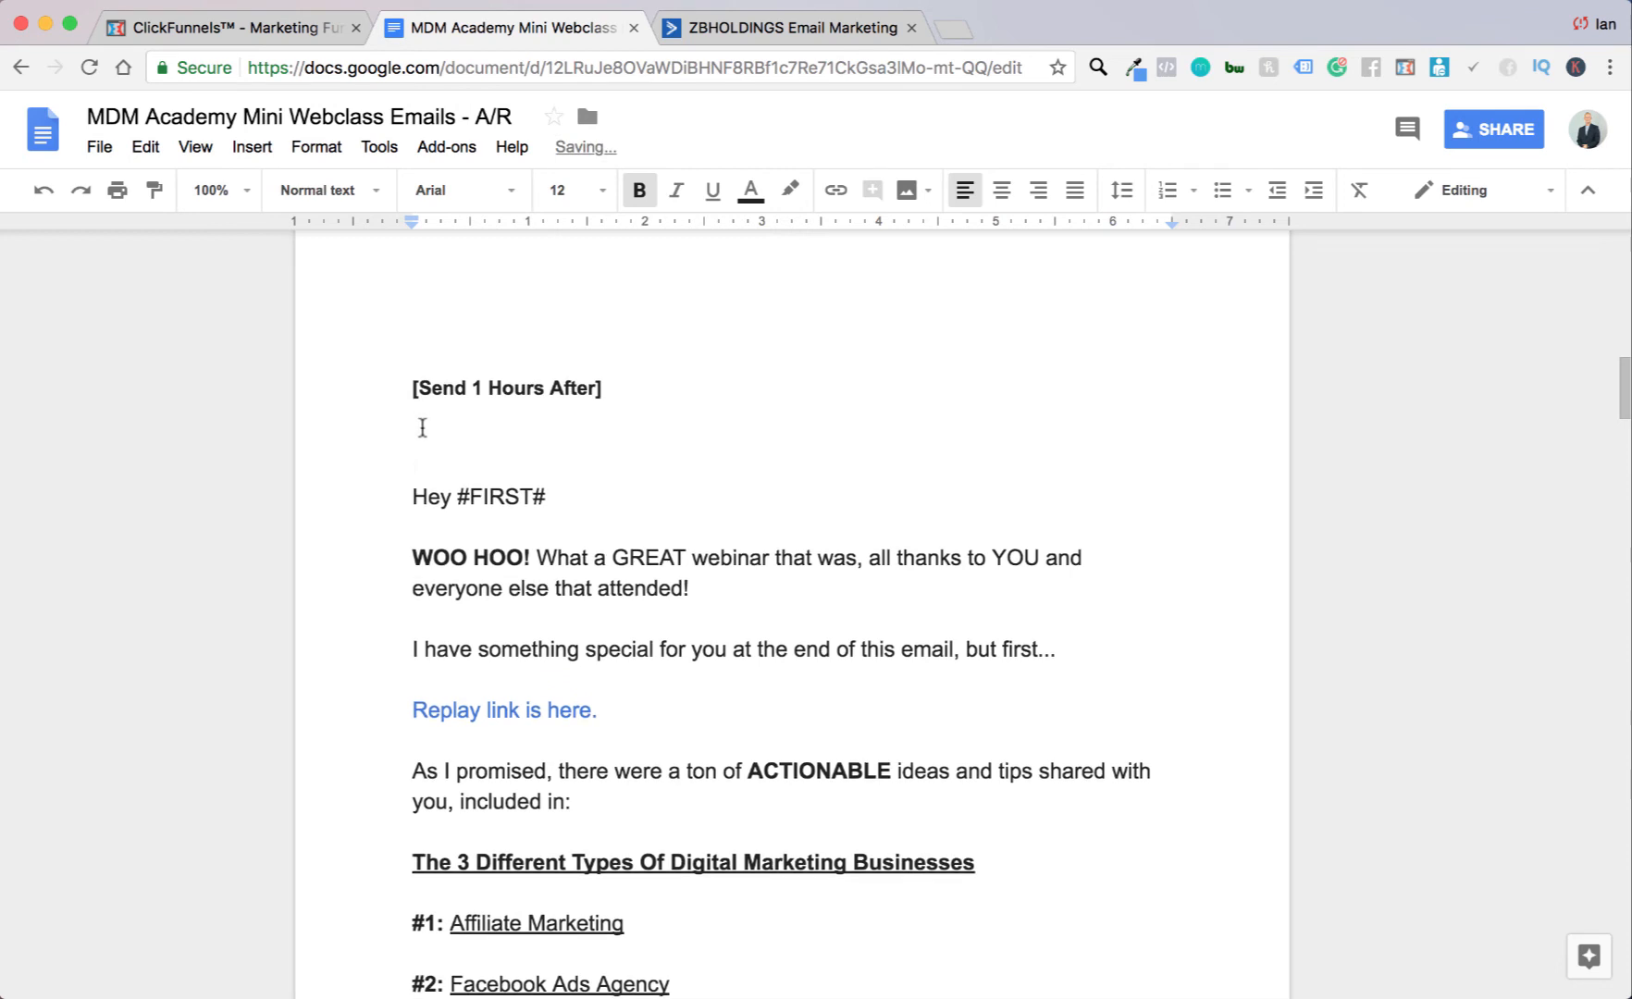
{"action": "left_click_drag", "start_coordinate": [420, 427], "coordinate": [422, 438]}
{"action": "left_click", "coordinate": [436, 433]}
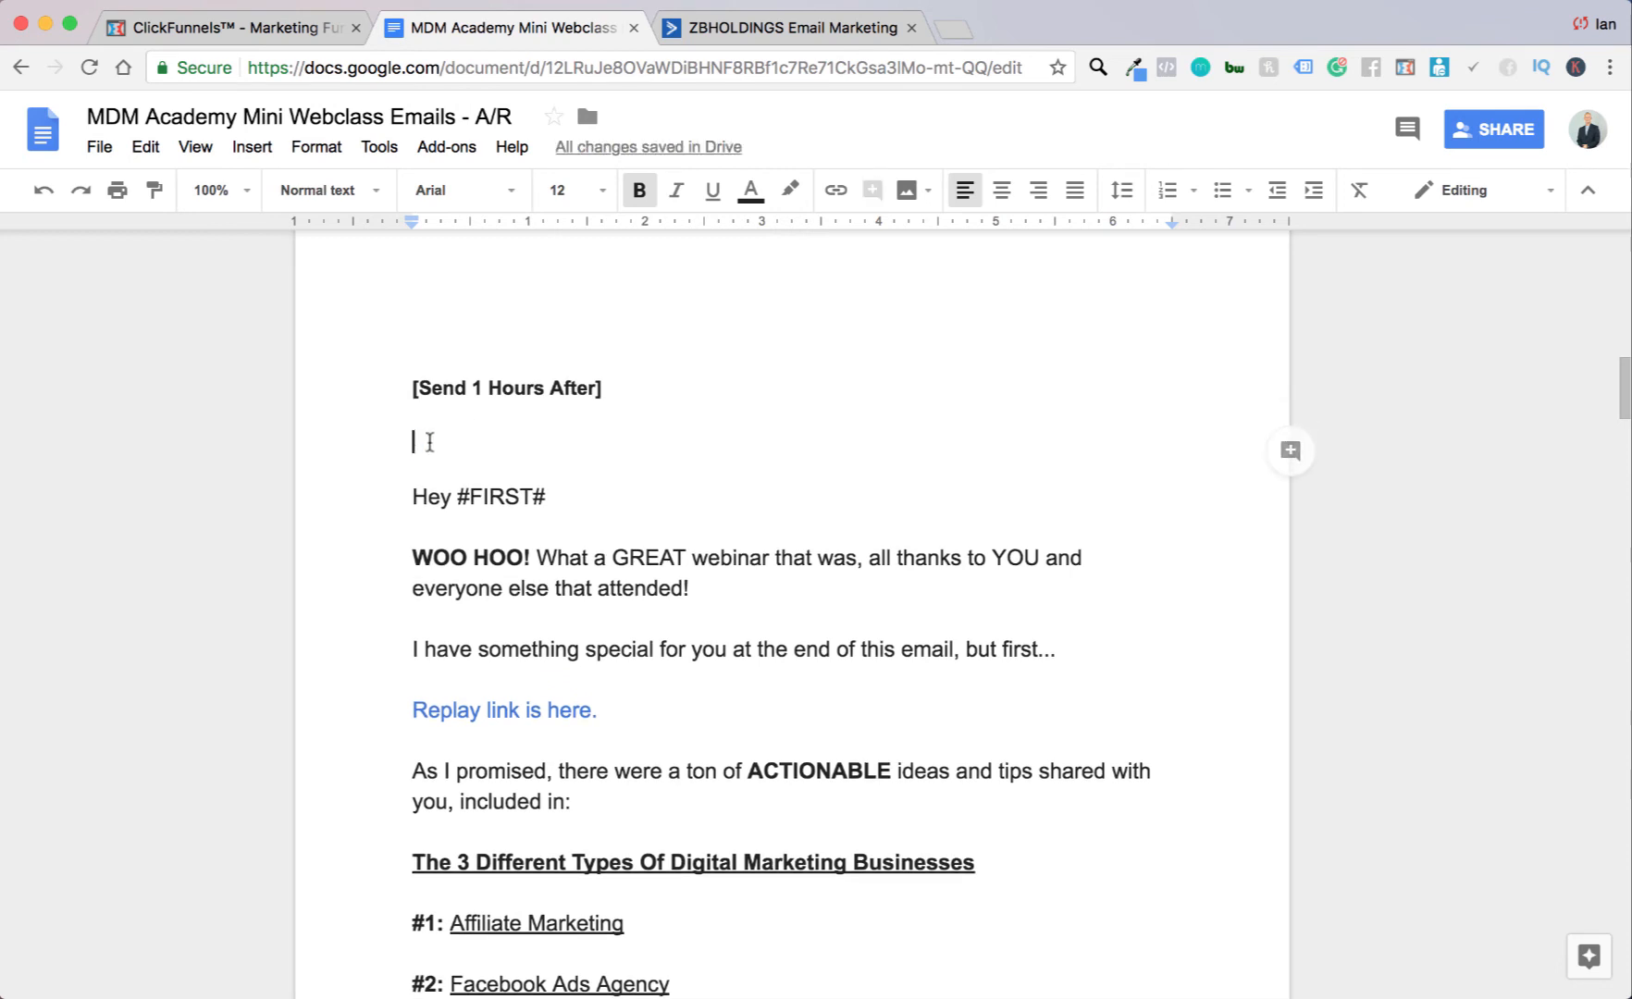
{"action": "scroll", "coordinate": [782, 446], "scroll_direction": "down", "scroll_amount": 1}
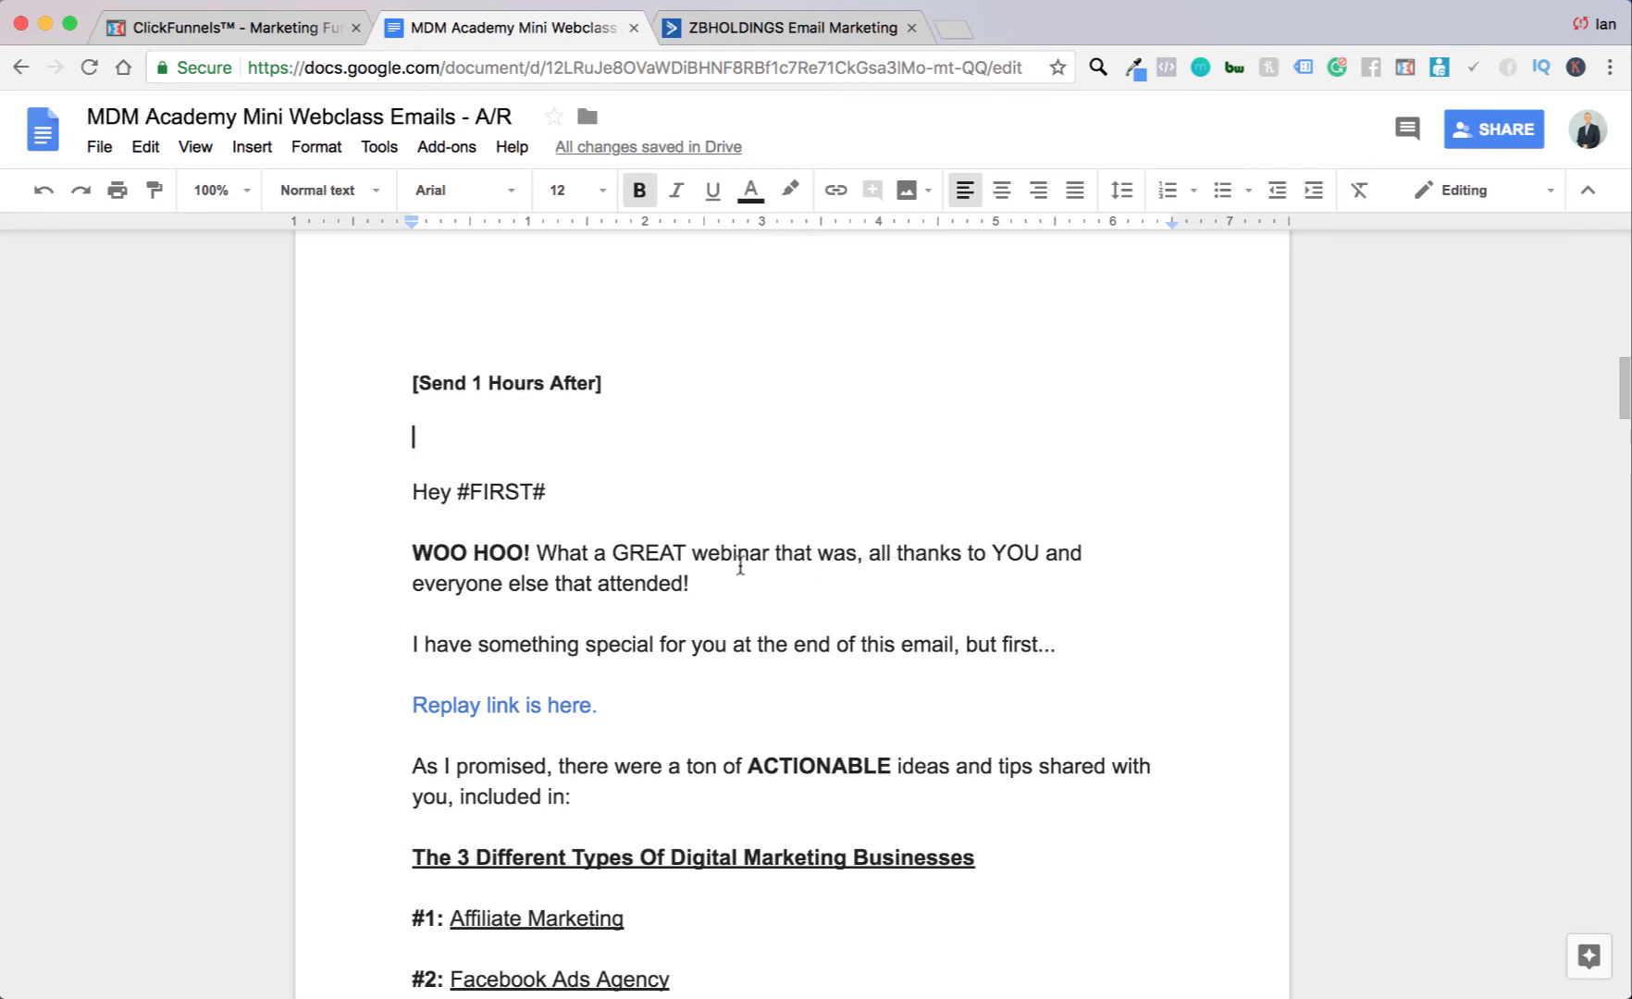
Step: Write the subject line "Woah! What An Awesome Training! (Gift Inside)" under the [Send 1 Hours After] heading
{"action": "type", "text": "WOa"}
{"action": "key", "text": "BackSpace"}
{"action": "key", "text": "BackSpace"}
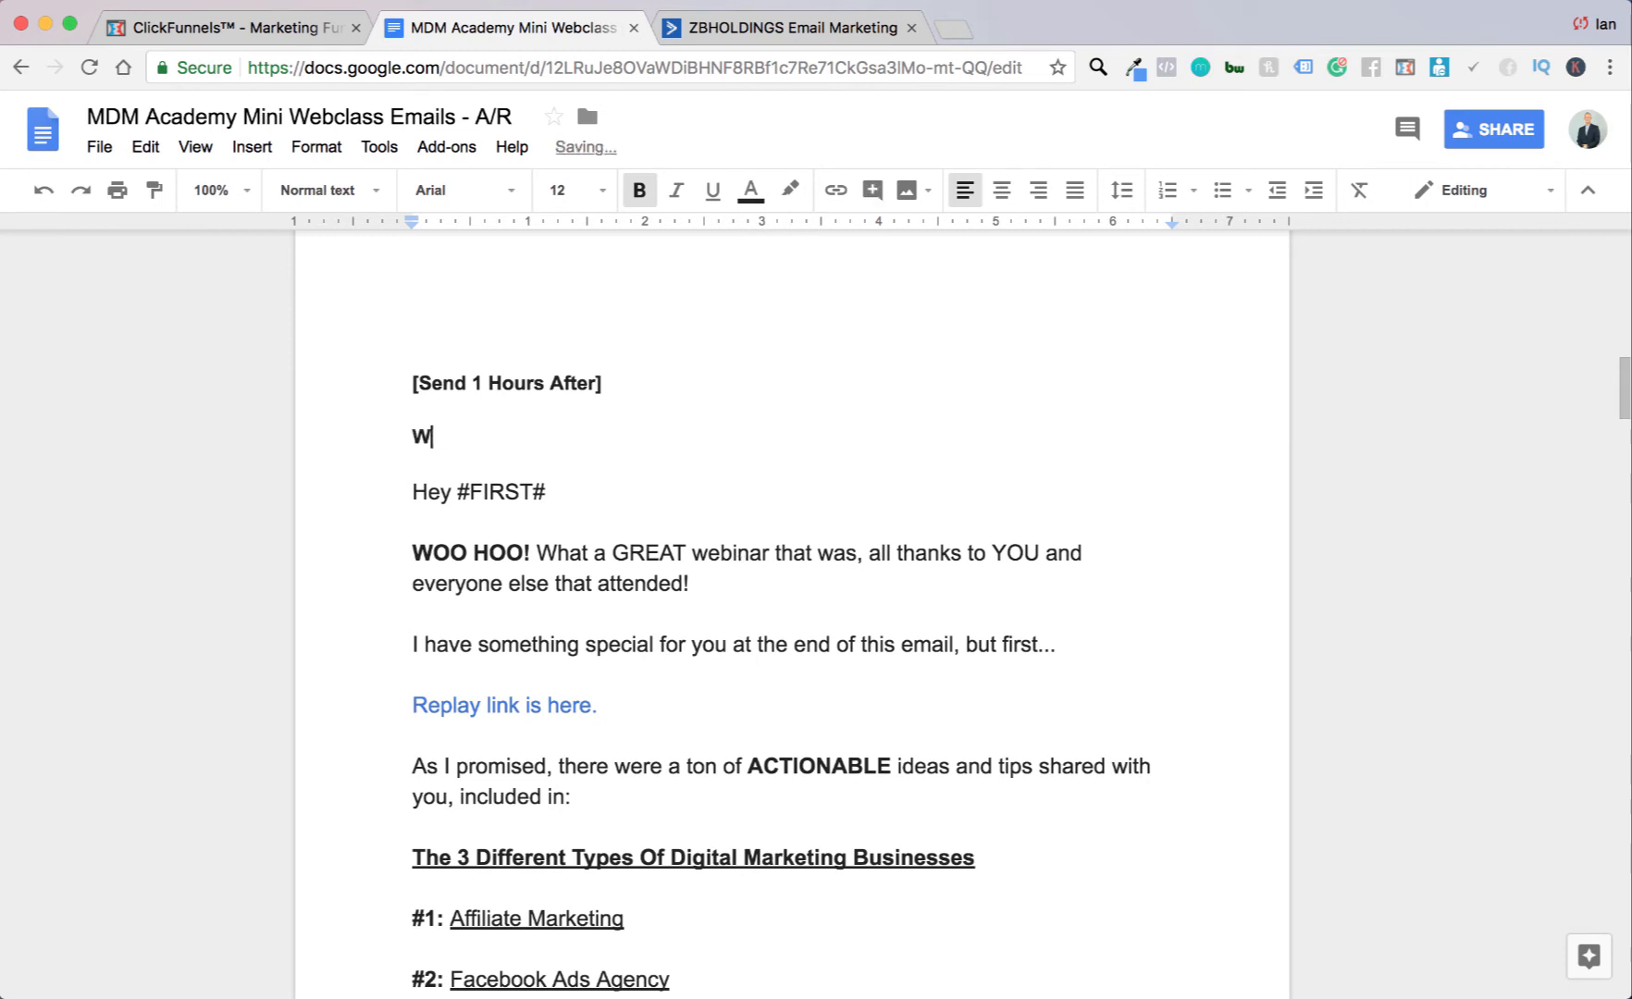
{"action": "type", "text": "pah"}
{"action": "type", "text": "oah! What"}
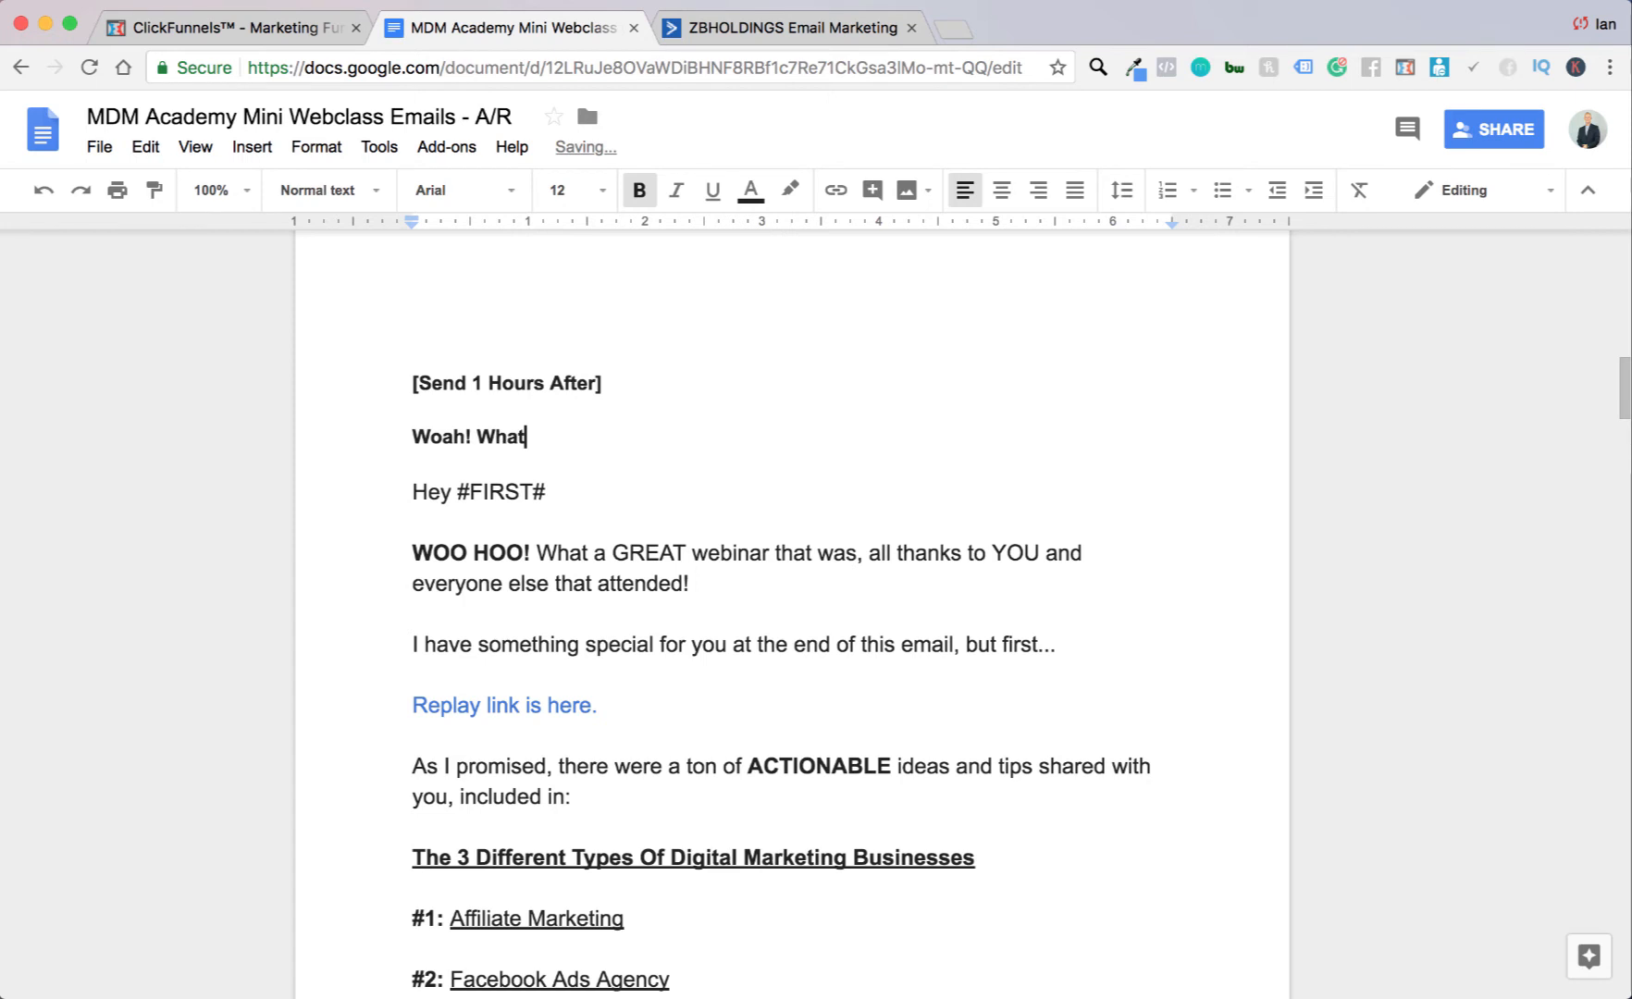
{"action": "type", "text": " An Awesome Traini"}
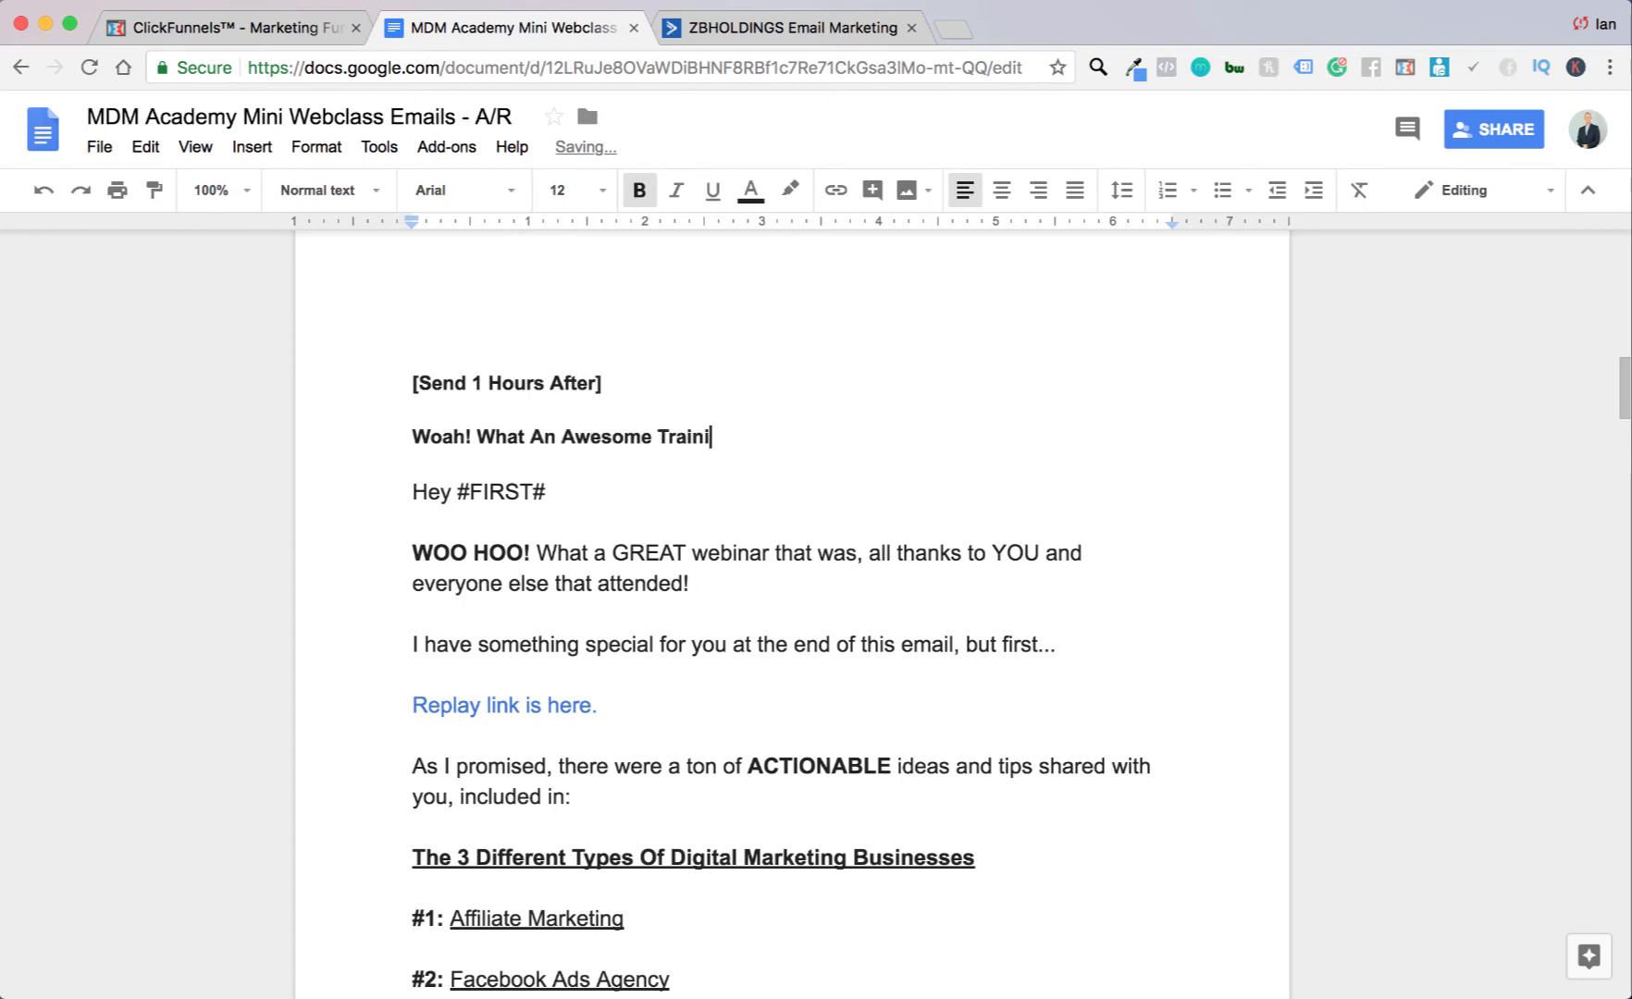
{"action": "type", "text": "ng!"}
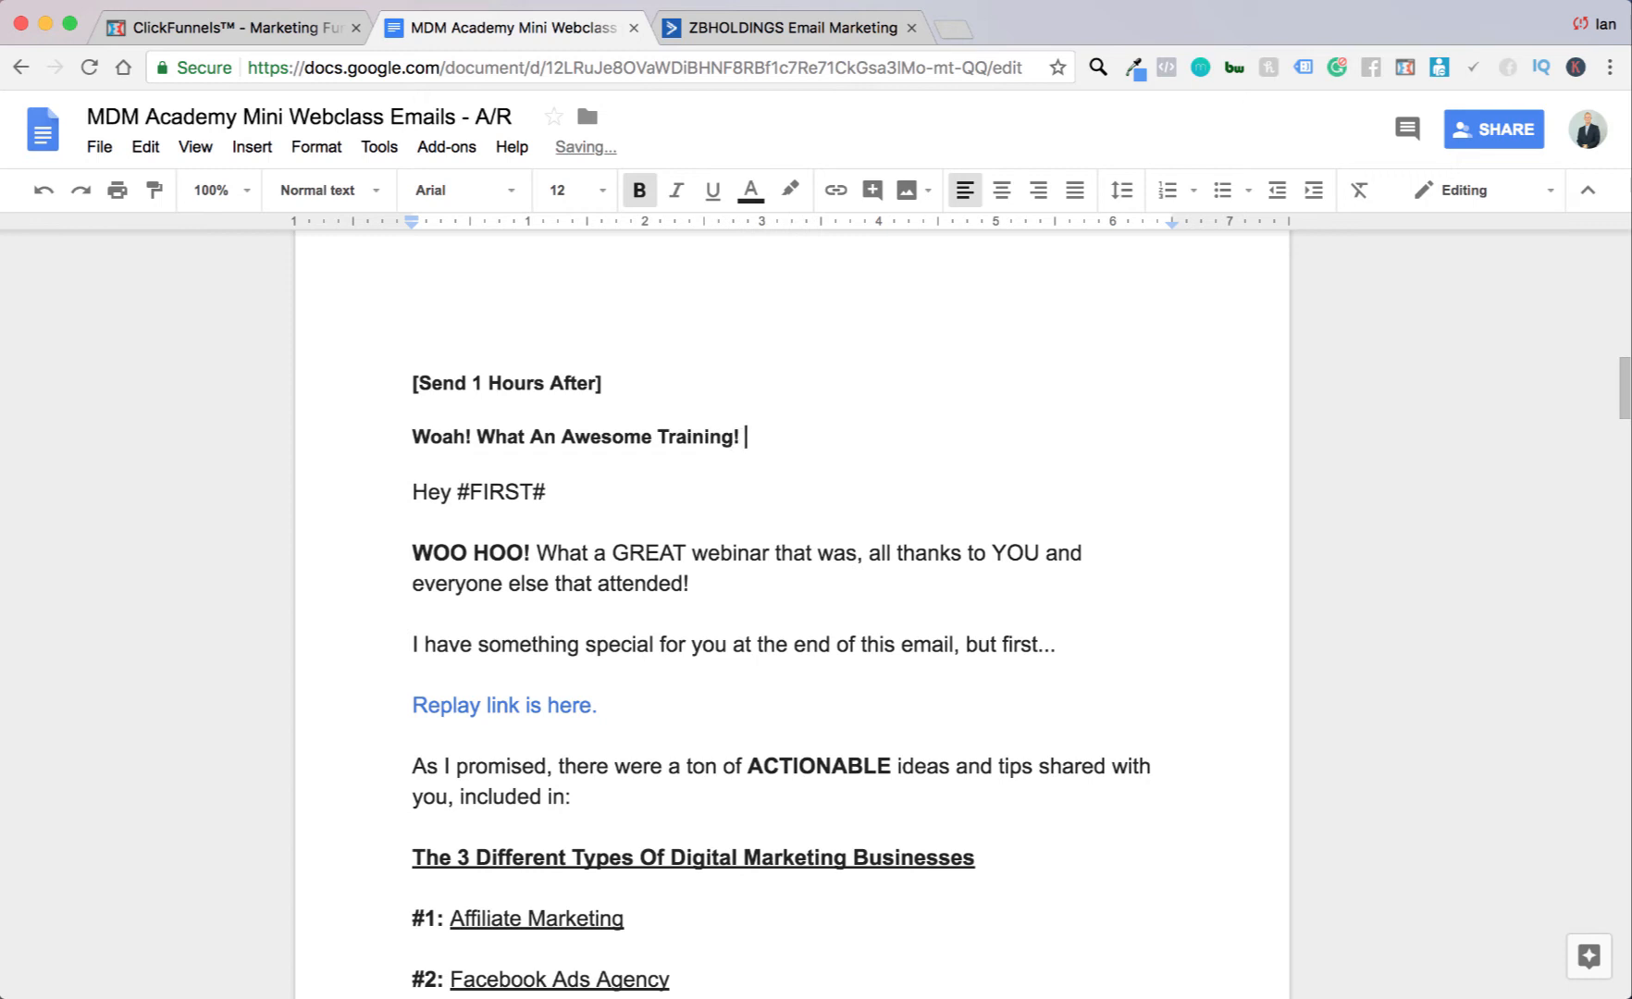
{"action": "type", "text": " (Gift Inside"}
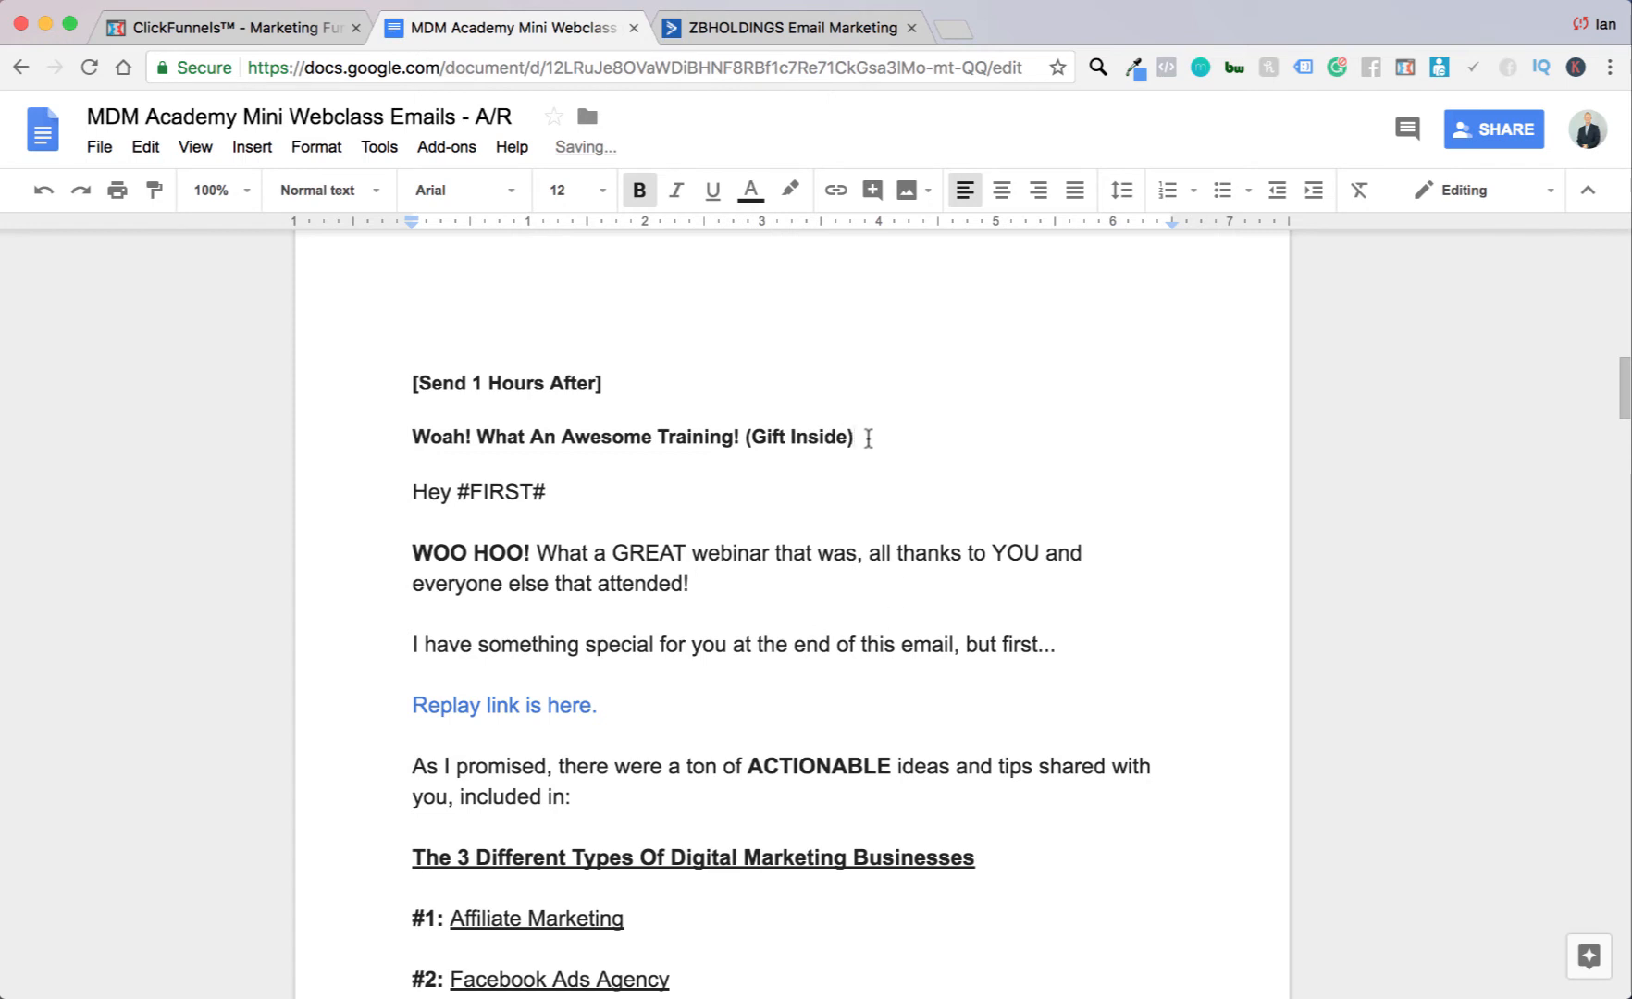
Step: Copy the new subject line and create the email in ActiveCampaign with it as the email name
{"action": "left_click_drag", "start_coordinate": [867, 438], "coordinate": [401, 438]}
{"action": "key", "text": "super+c"}
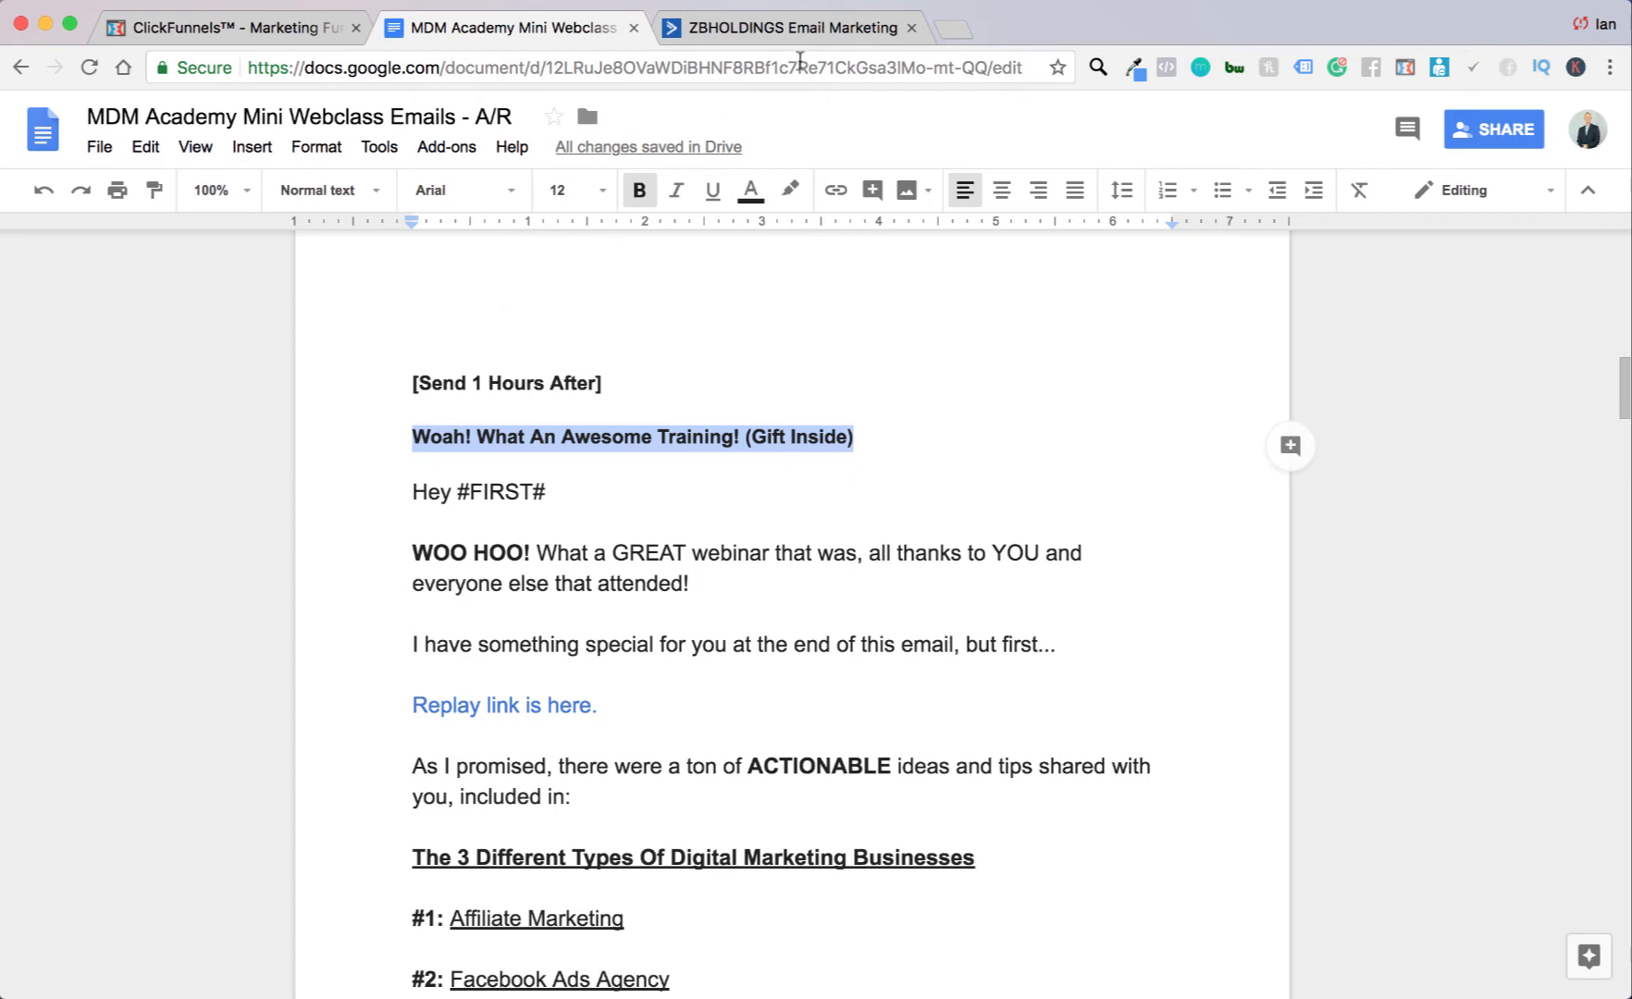
{"action": "key", "text": "ctrl+Tab"}
{"action": "left_click", "coordinate": [463, 837]}
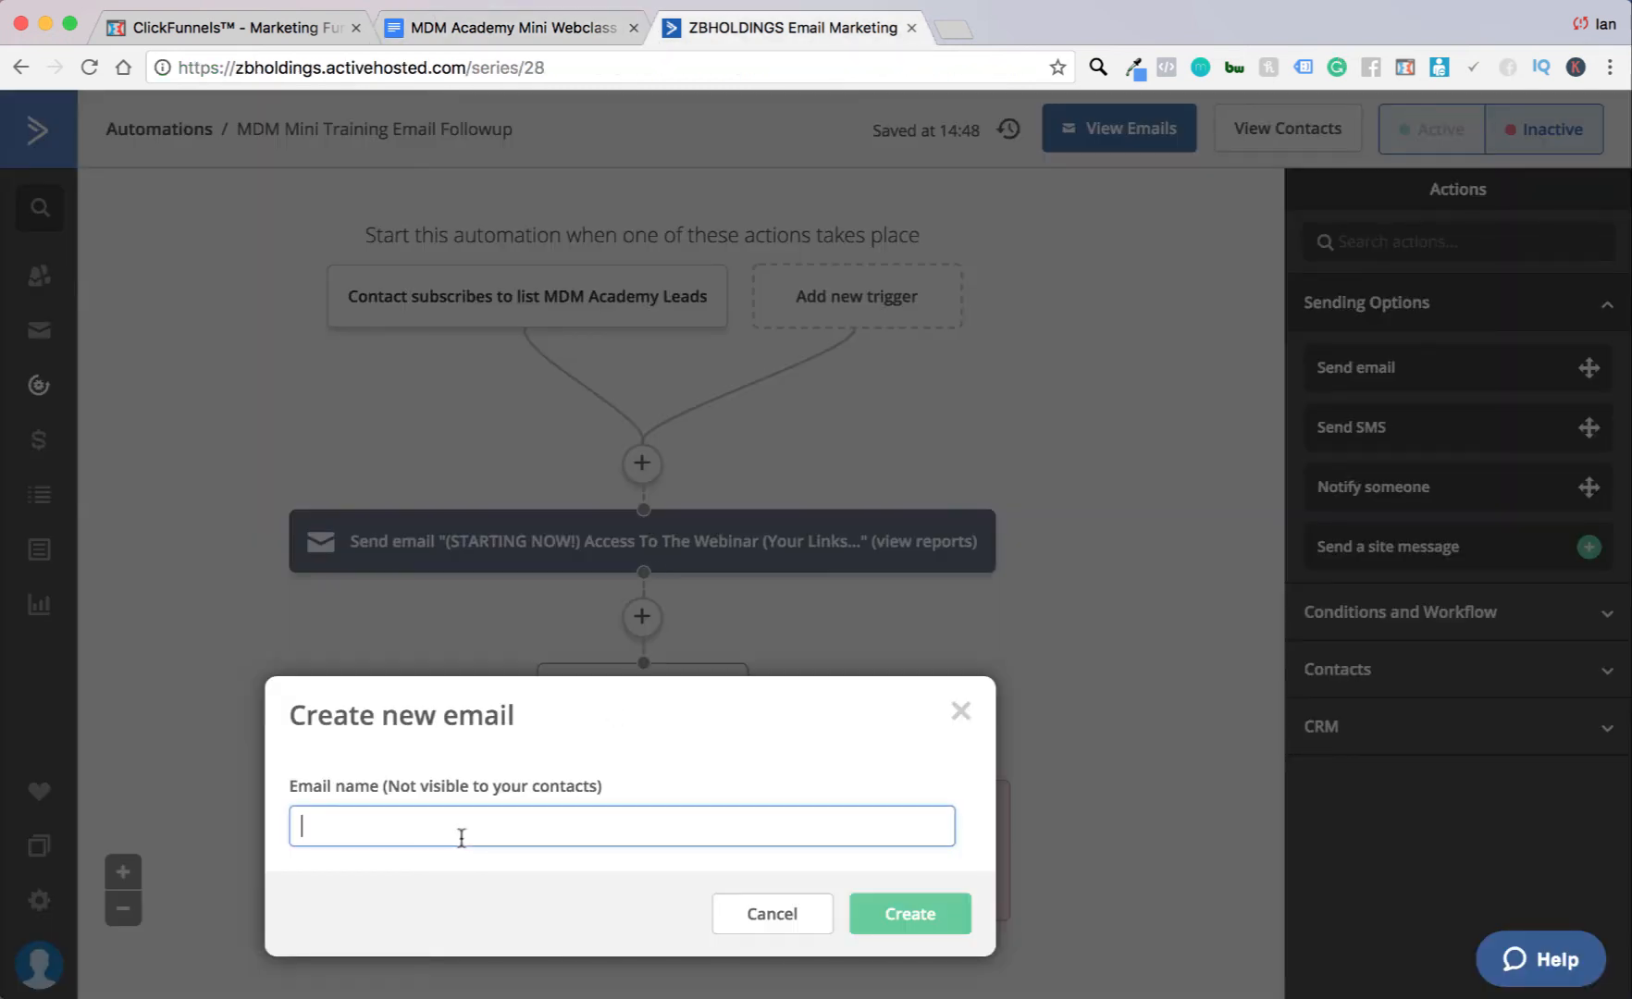
{"action": "key", "text": "super+v"}
{"action": "left_click", "coordinate": [910, 921]}
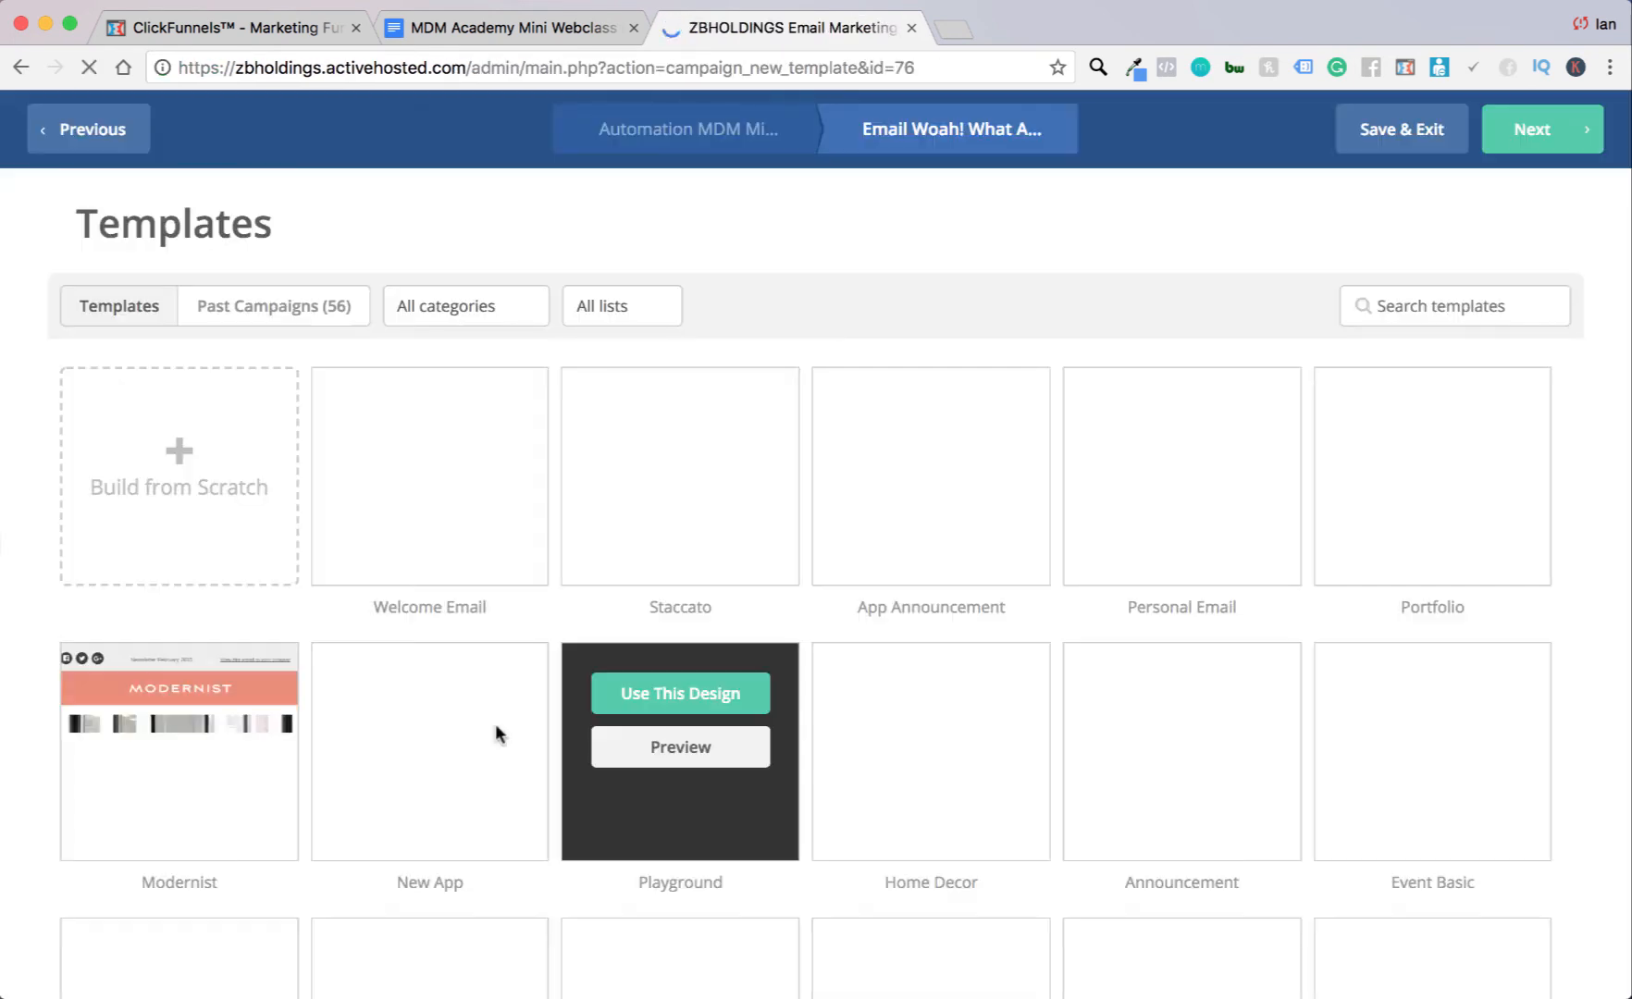
Step: Build the email from scratch with the Newsletter template and the subject "Woah! What An Awesome Training! (Gift Inside)"
{"action": "left_click", "coordinate": [201, 530]}
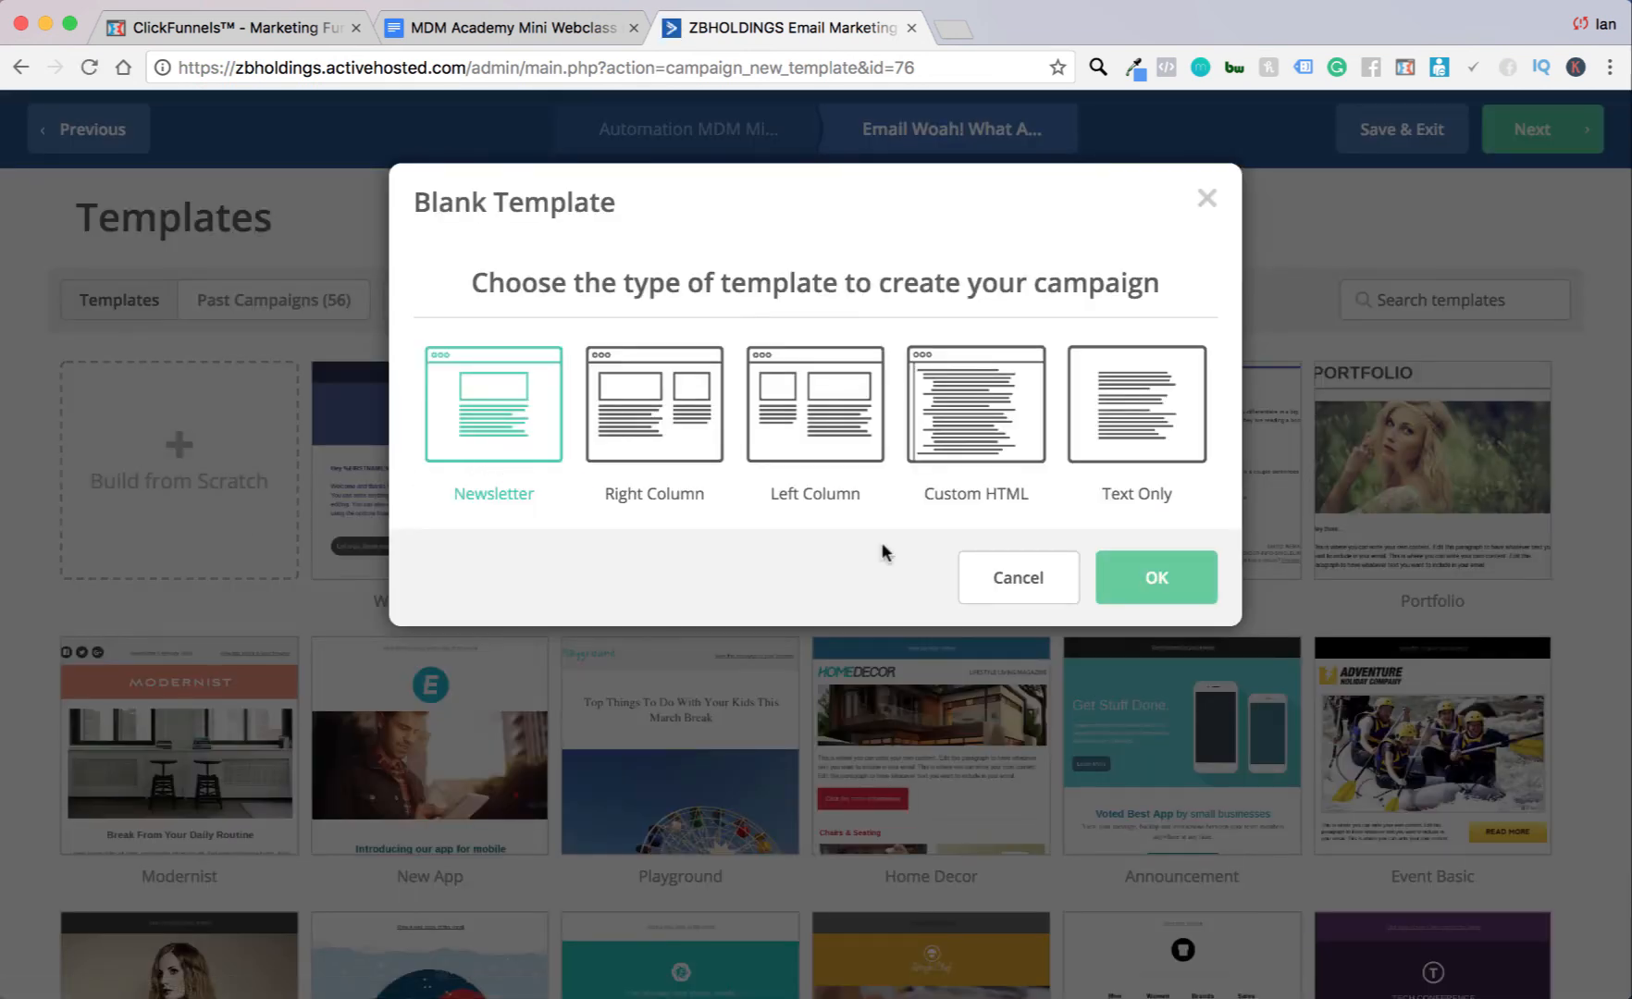
{"action": "left_click", "coordinate": [1185, 582]}
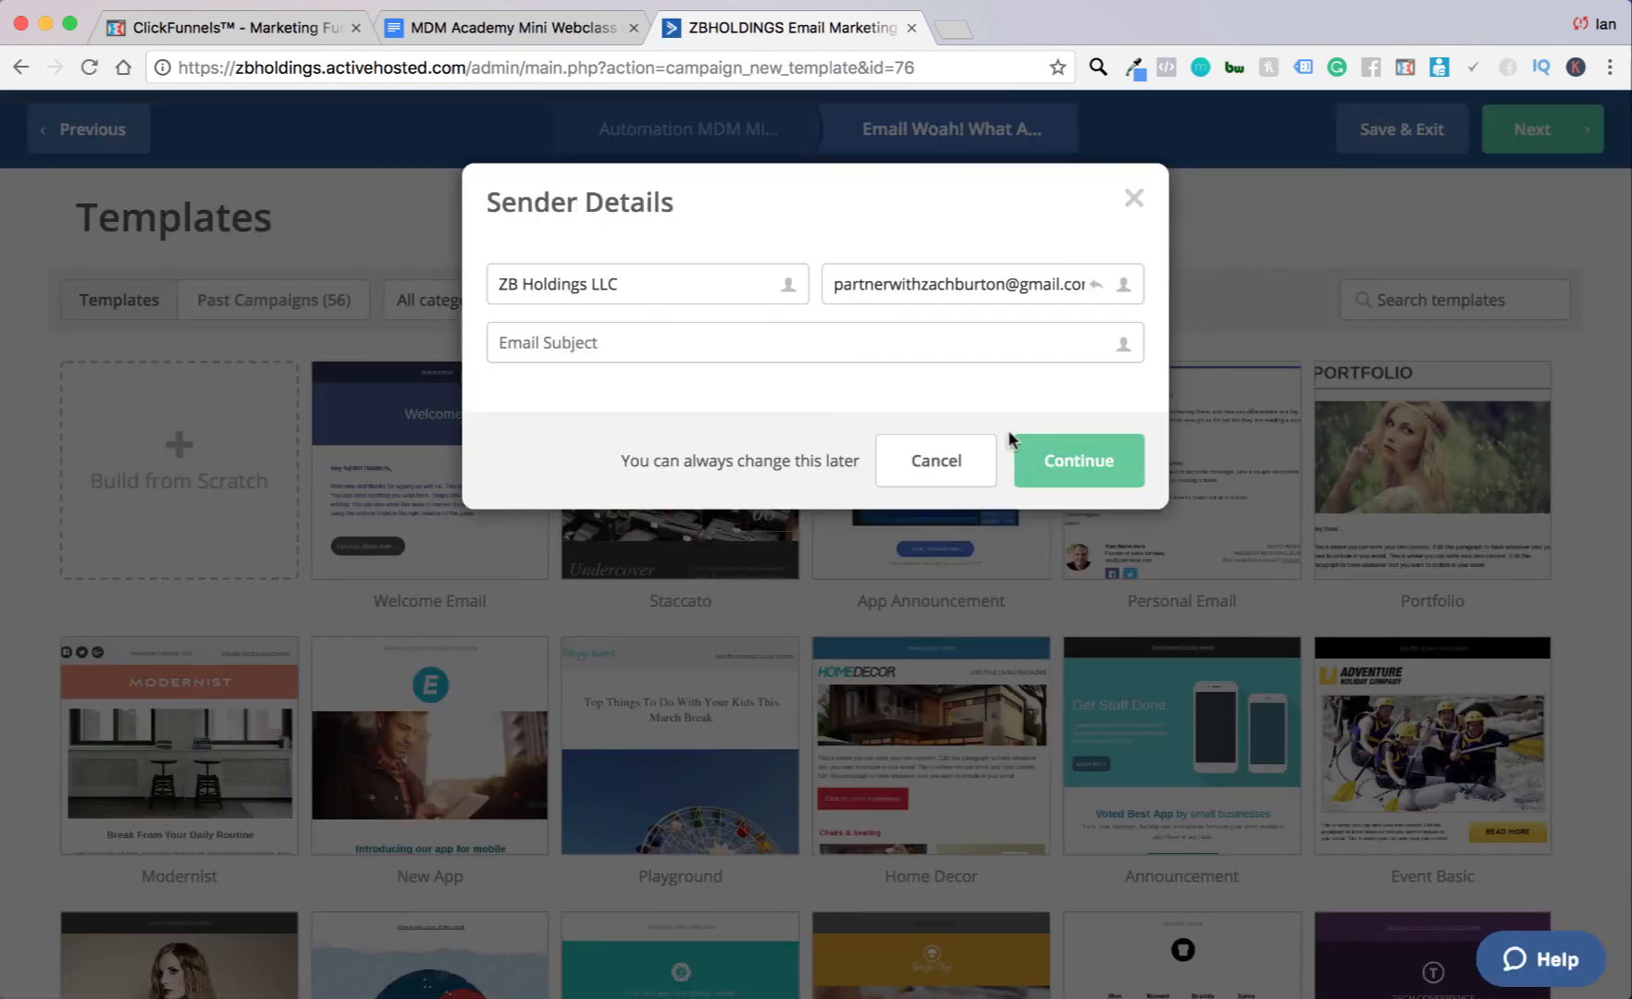
{"action": "key", "text": "super+v"}
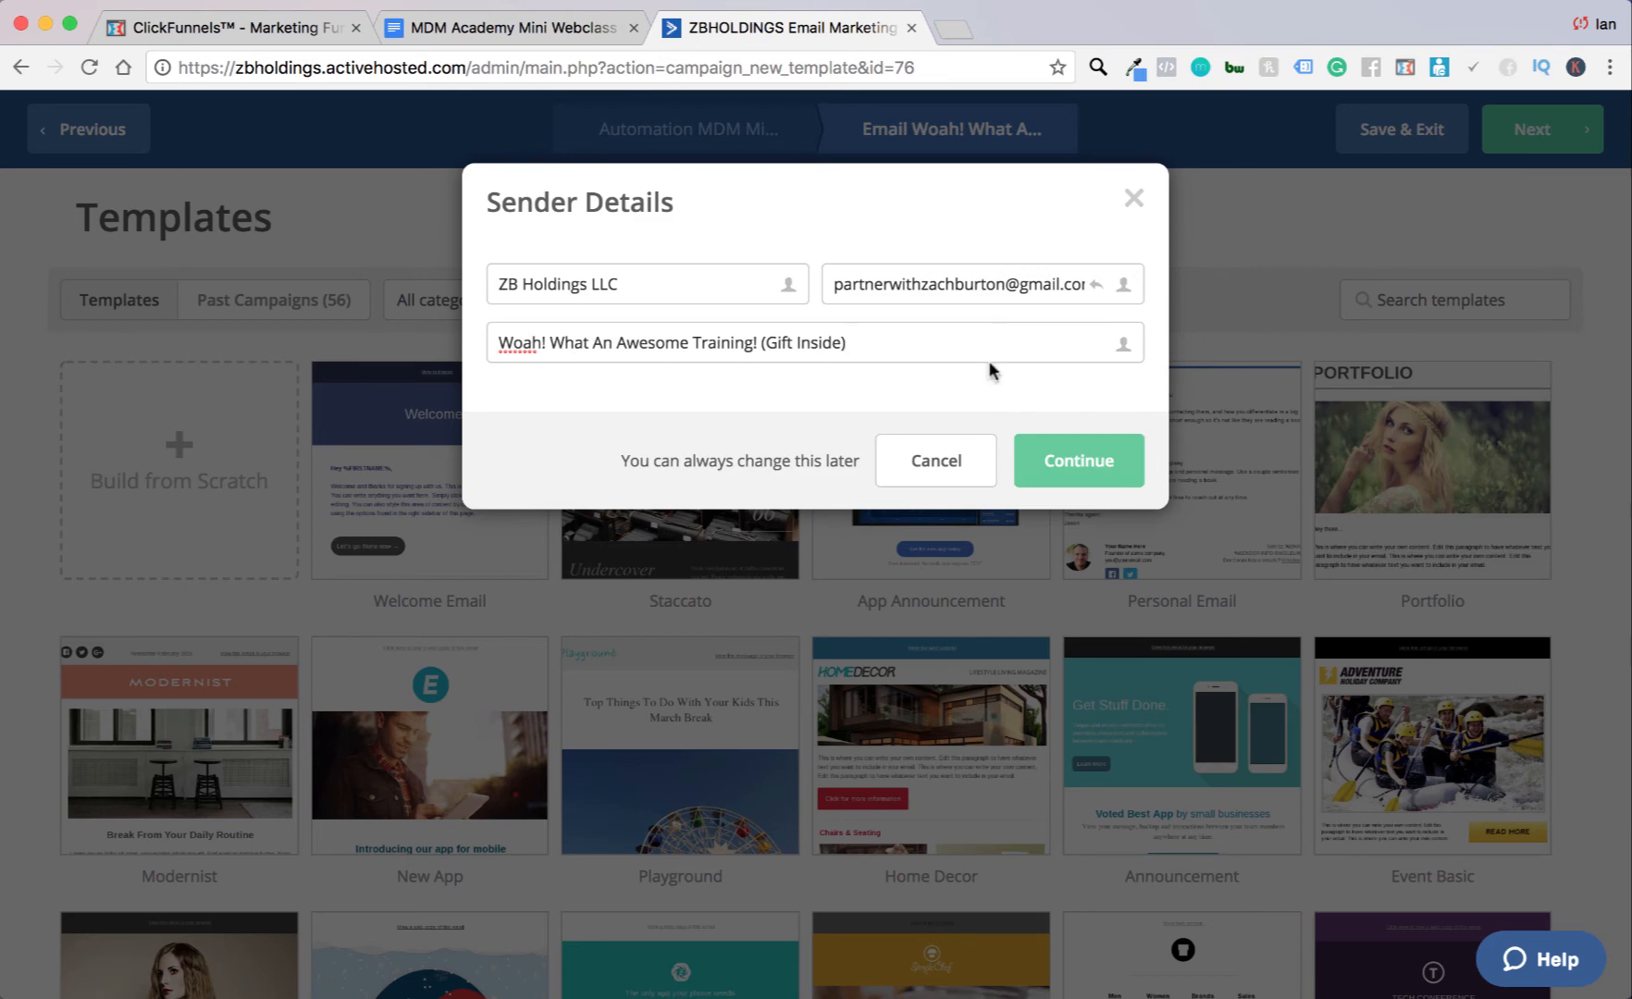
{"action": "left_click", "coordinate": [1069, 458]}
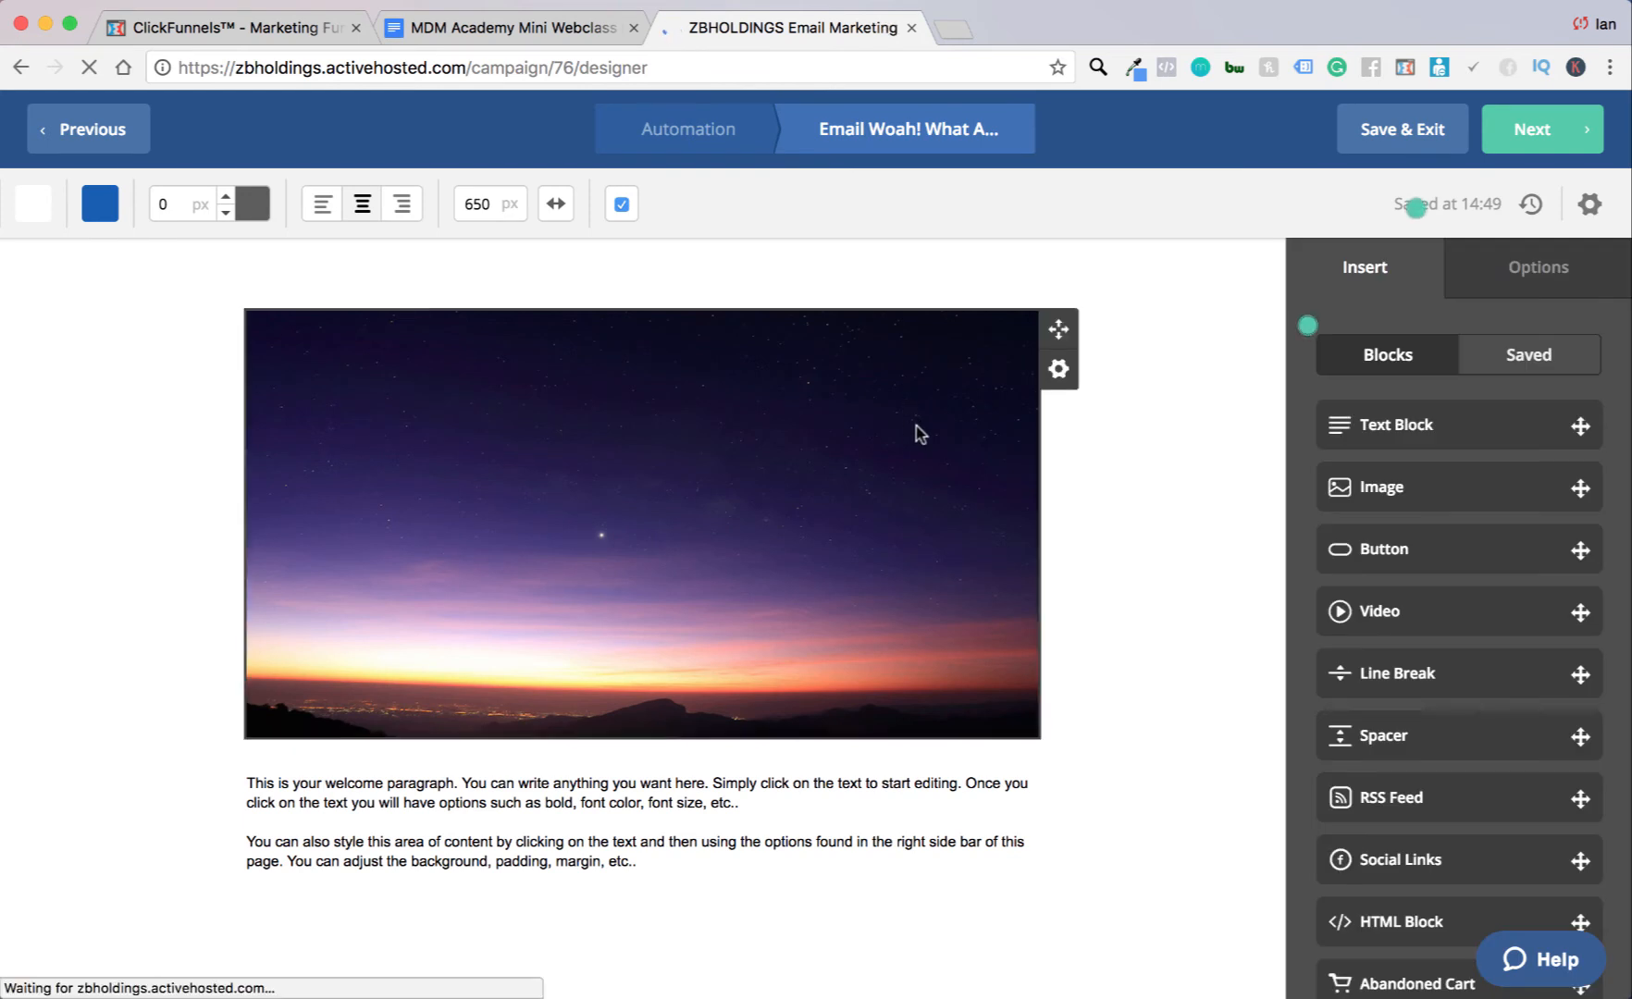
Step: Delete the image block and the empty block above the welcome paragraph
{"action": "left_click", "coordinate": [1058, 369]}
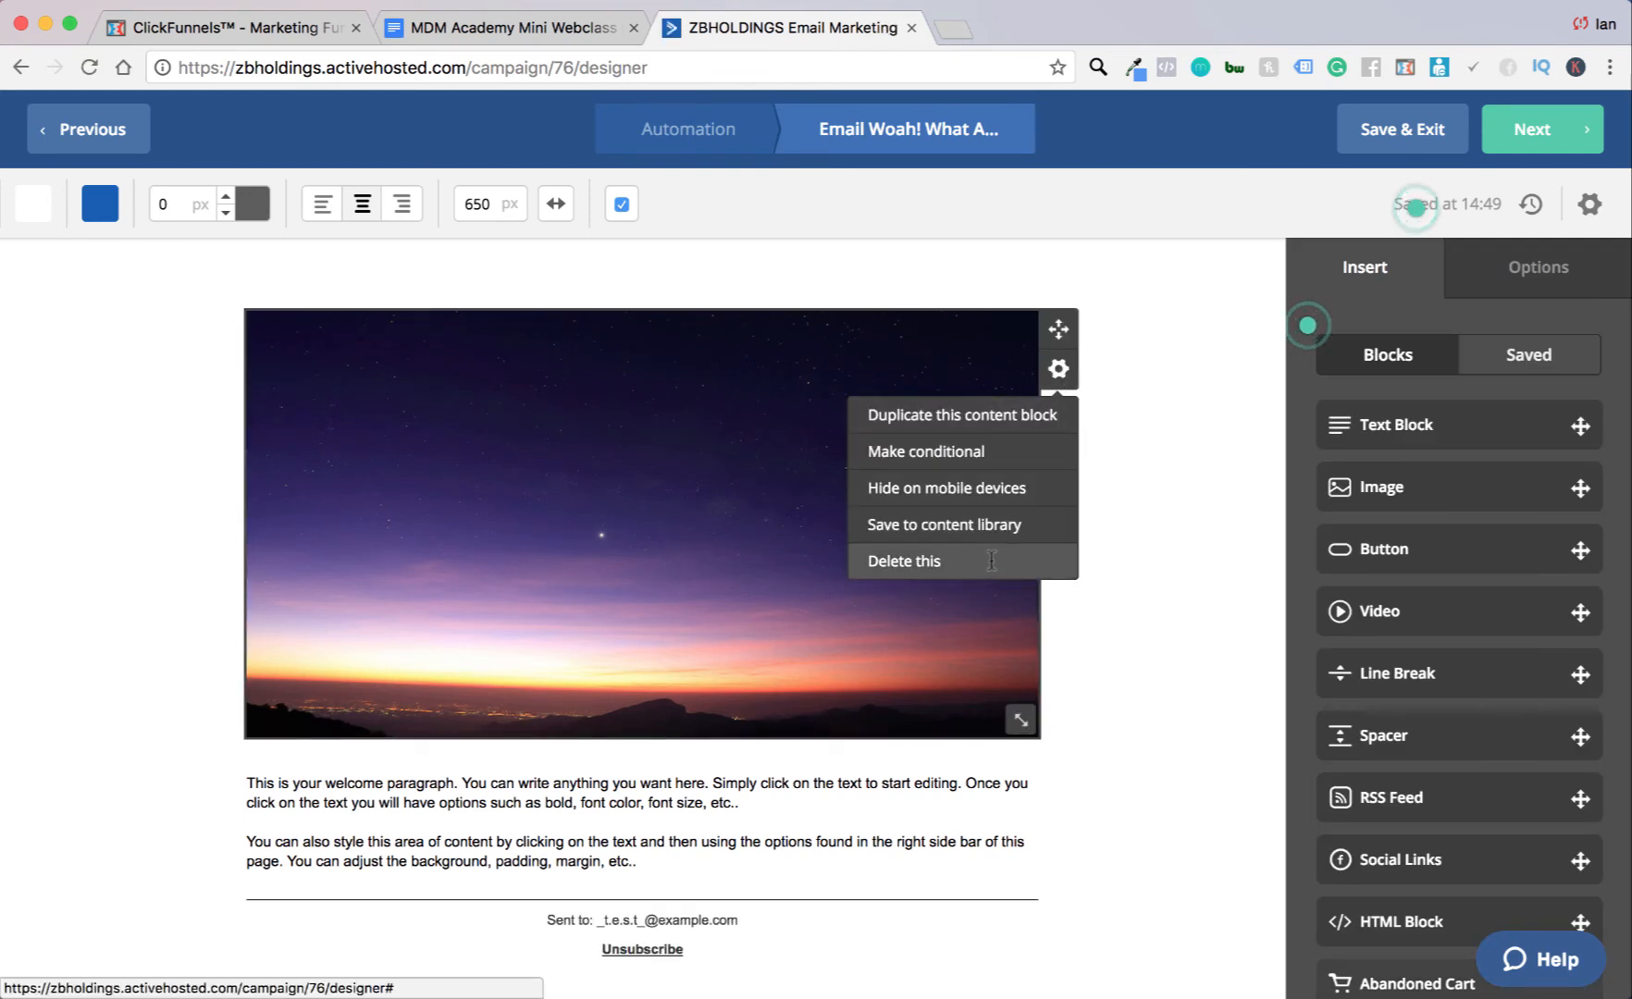
{"action": "left_click", "coordinate": [991, 560]}
{"action": "left_click", "coordinate": [1015, 562]}
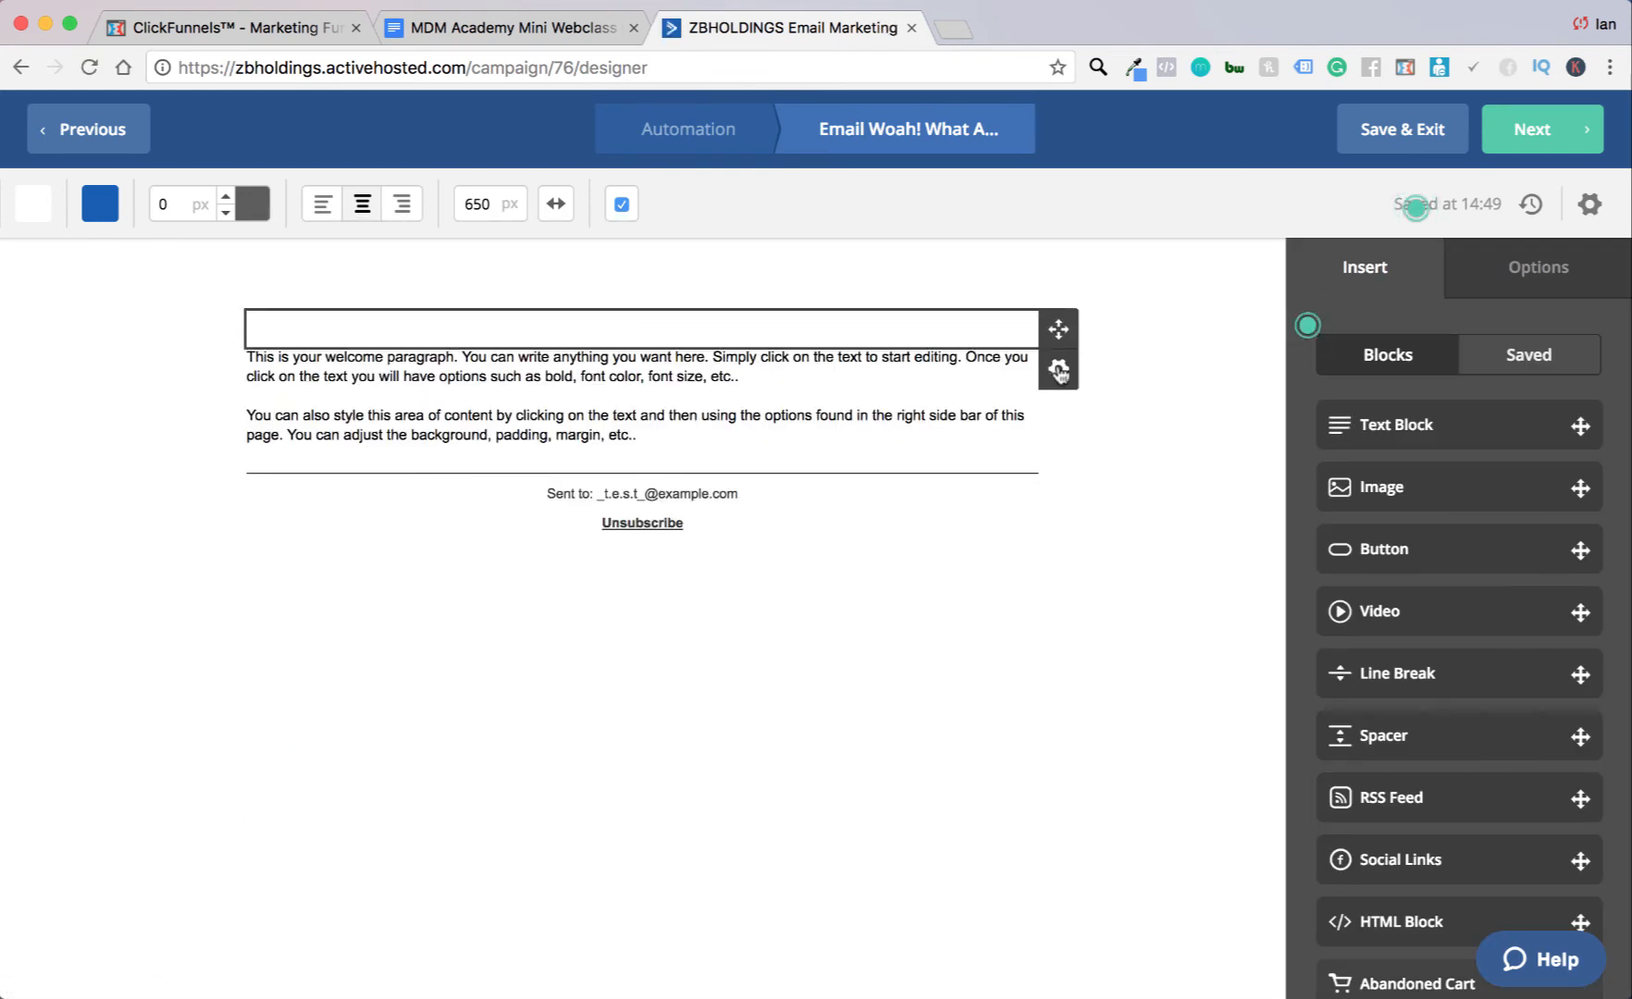
{"action": "left_click", "coordinate": [1058, 372]}
{"action": "left_click", "coordinate": [1014, 562]}
{"action": "left_click", "coordinate": [1015, 561]}
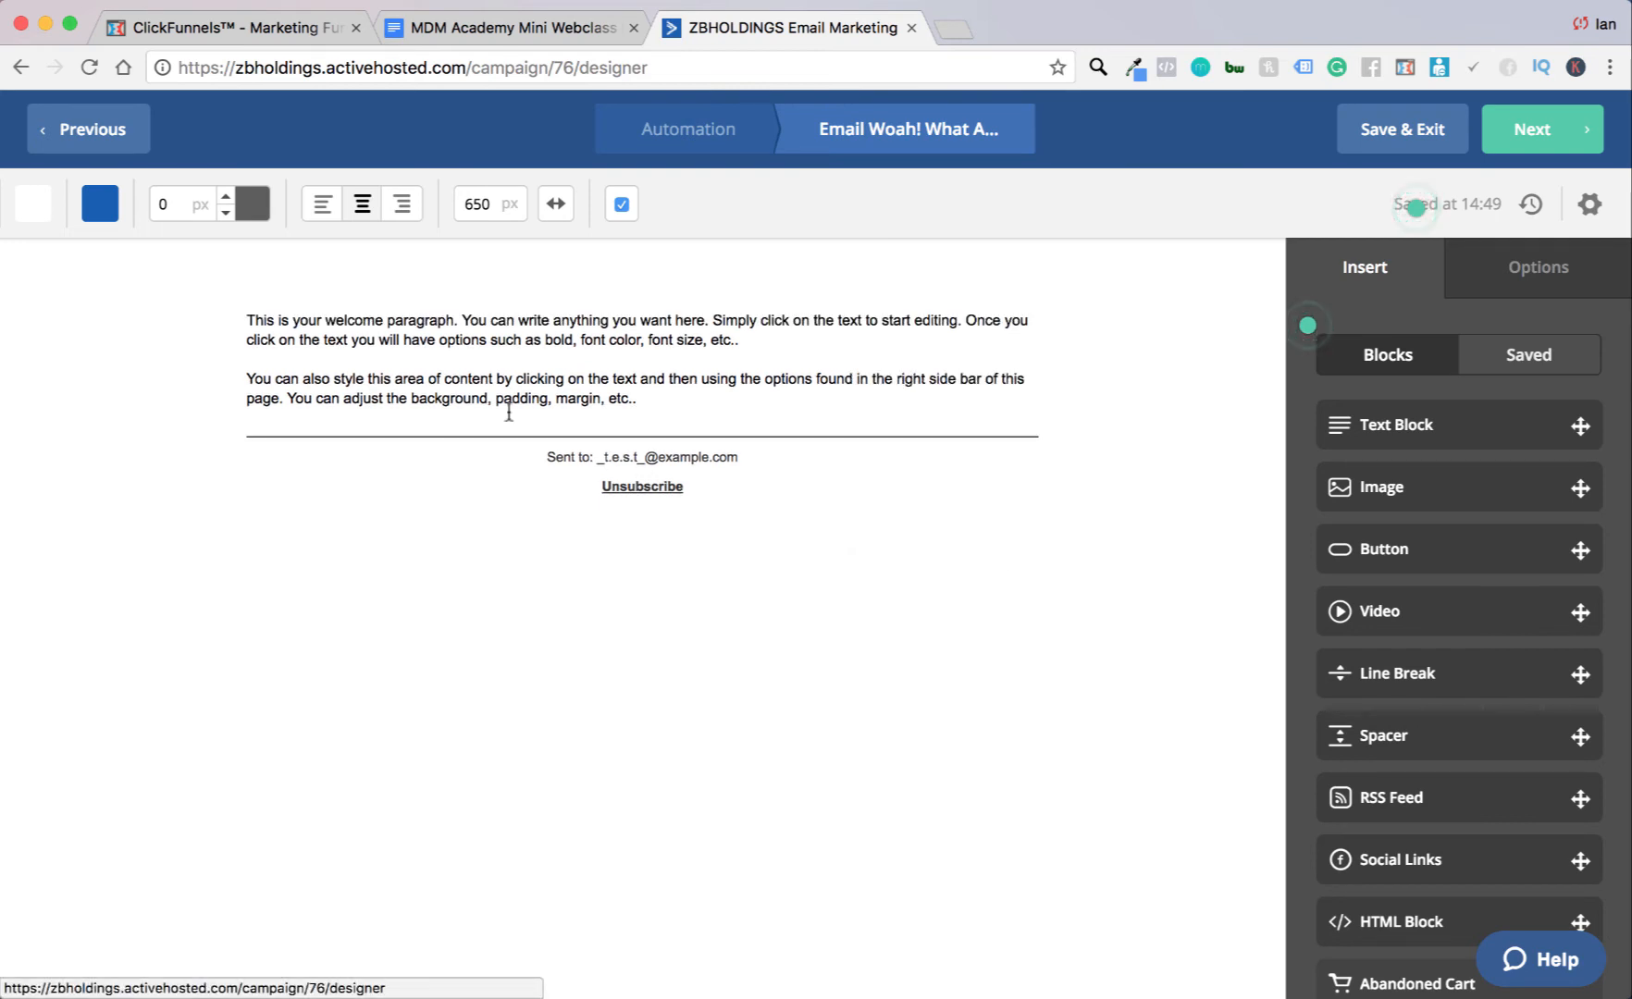
Step: Copy the full 1-hour email body in Google Docs, from "Hey #FIRST#" to "YOUR NAME"
{"action": "left_click", "coordinate": [836, 388]}
{"action": "triple_click", "coordinate": [837, 388]}
{"action": "left_click", "coordinate": [836, 392]}
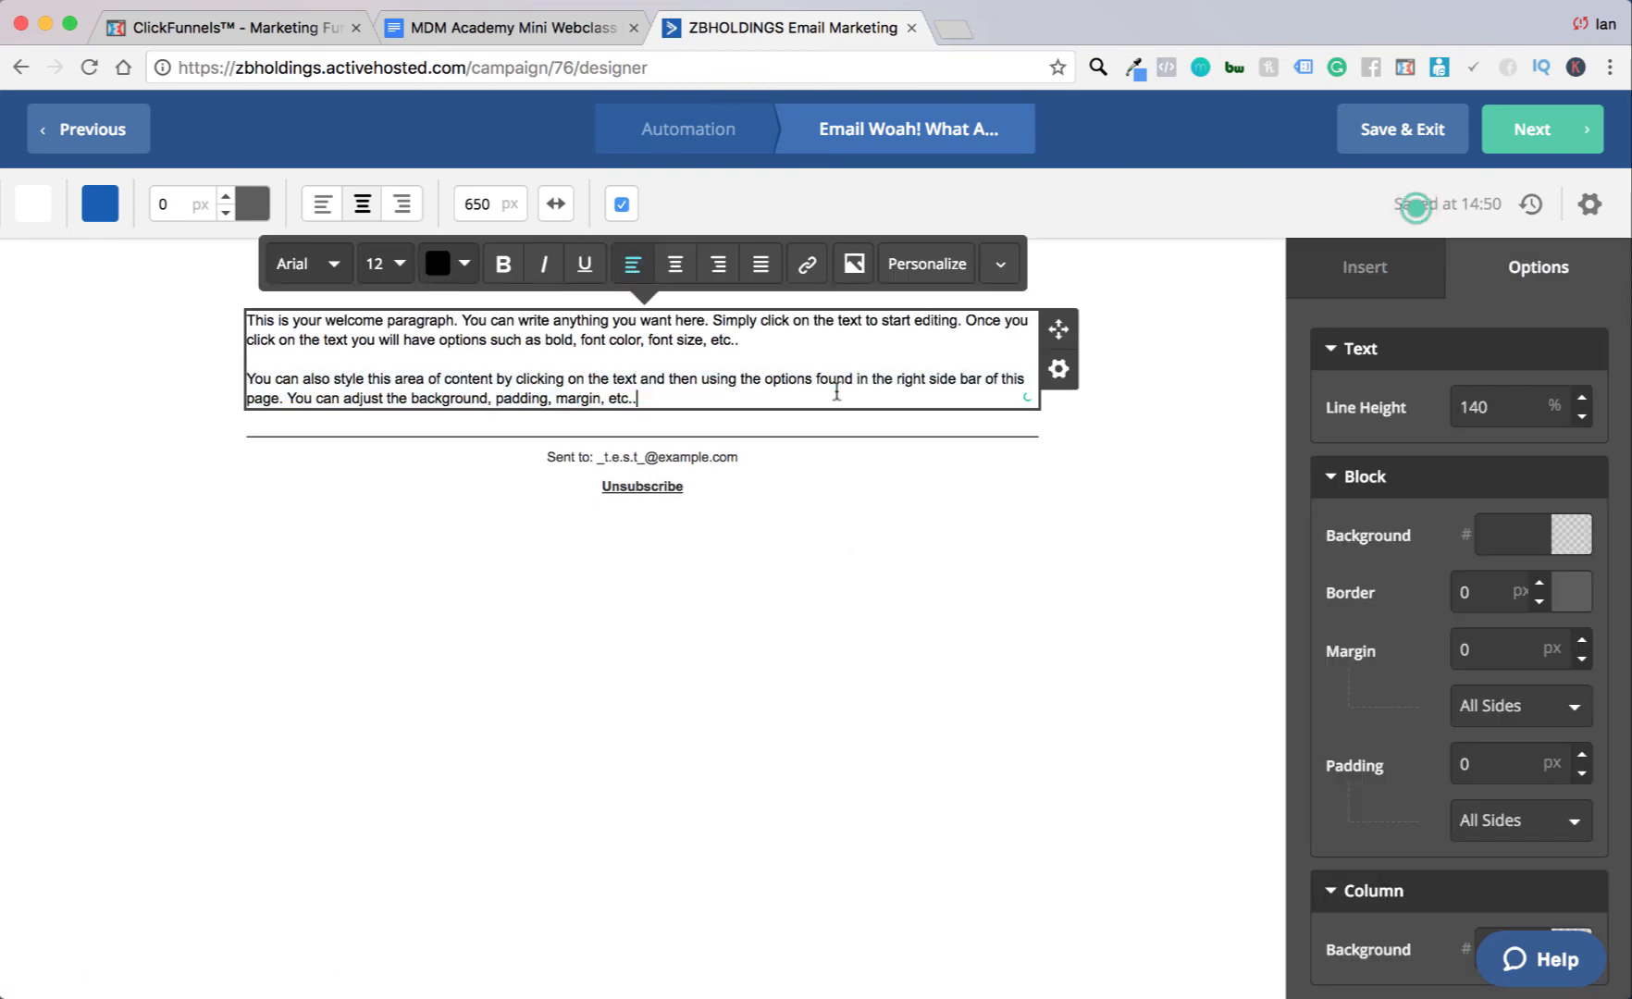
{"action": "left_click_drag", "start_coordinate": [837, 392], "coordinate": [124, 248]}
{"action": "left_click", "coordinate": [523, 29]}
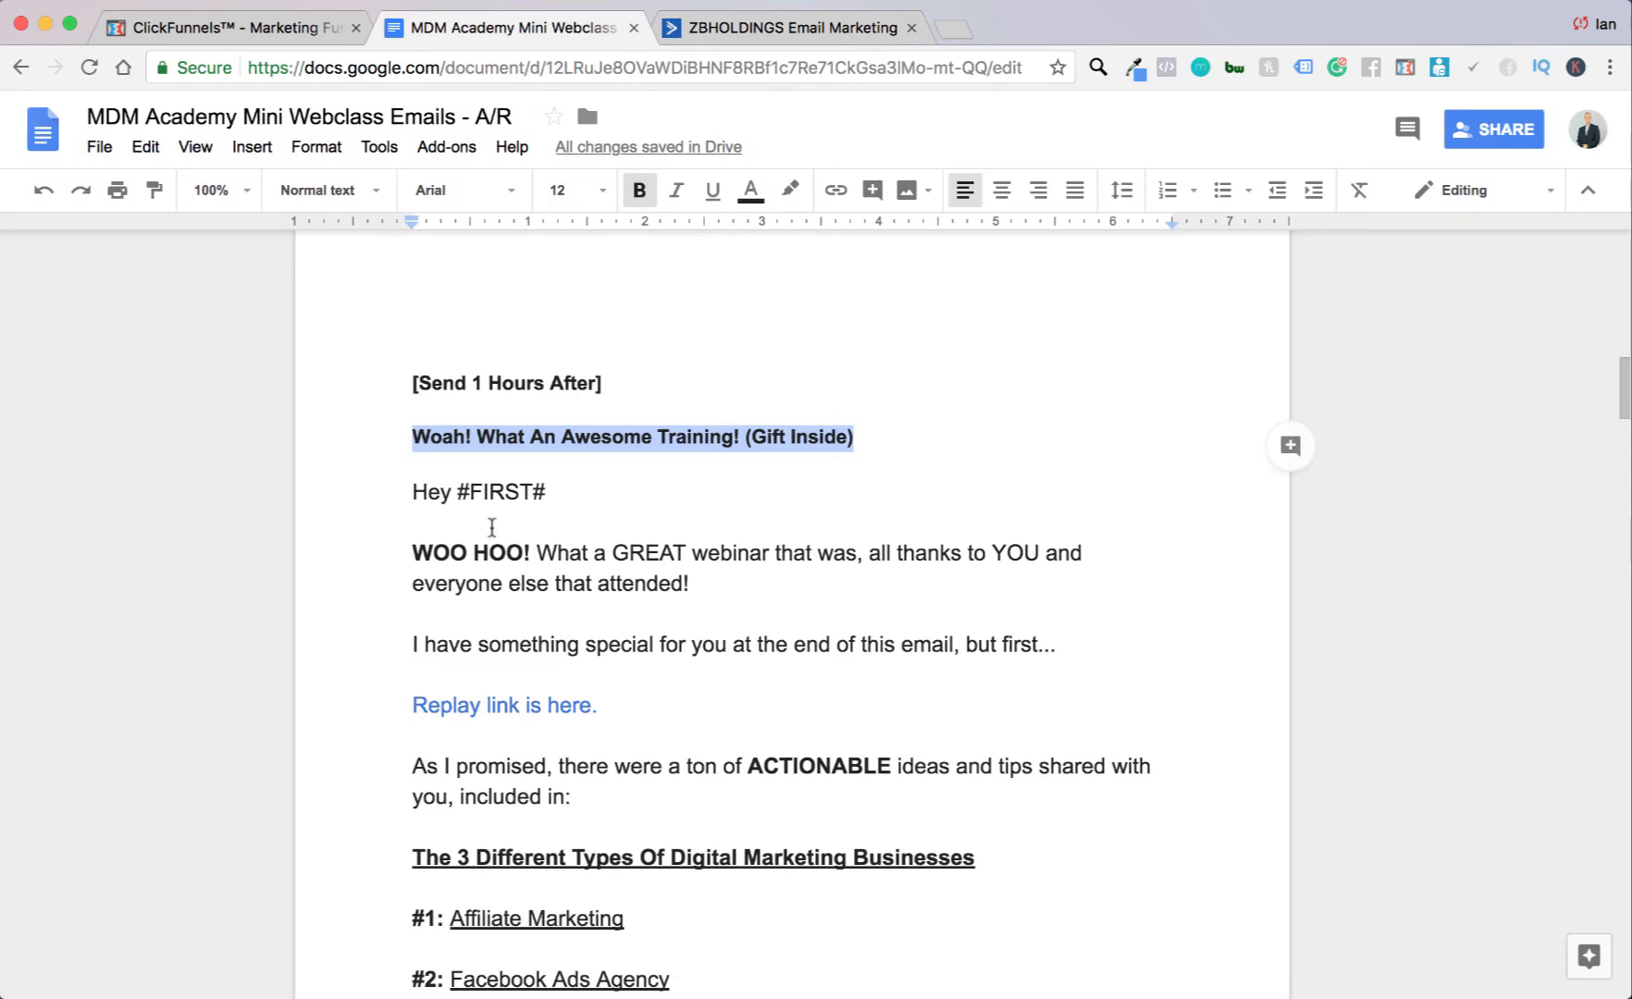
{"action": "left_click_drag", "start_coordinate": [387, 482], "coordinate": [593, 940]}
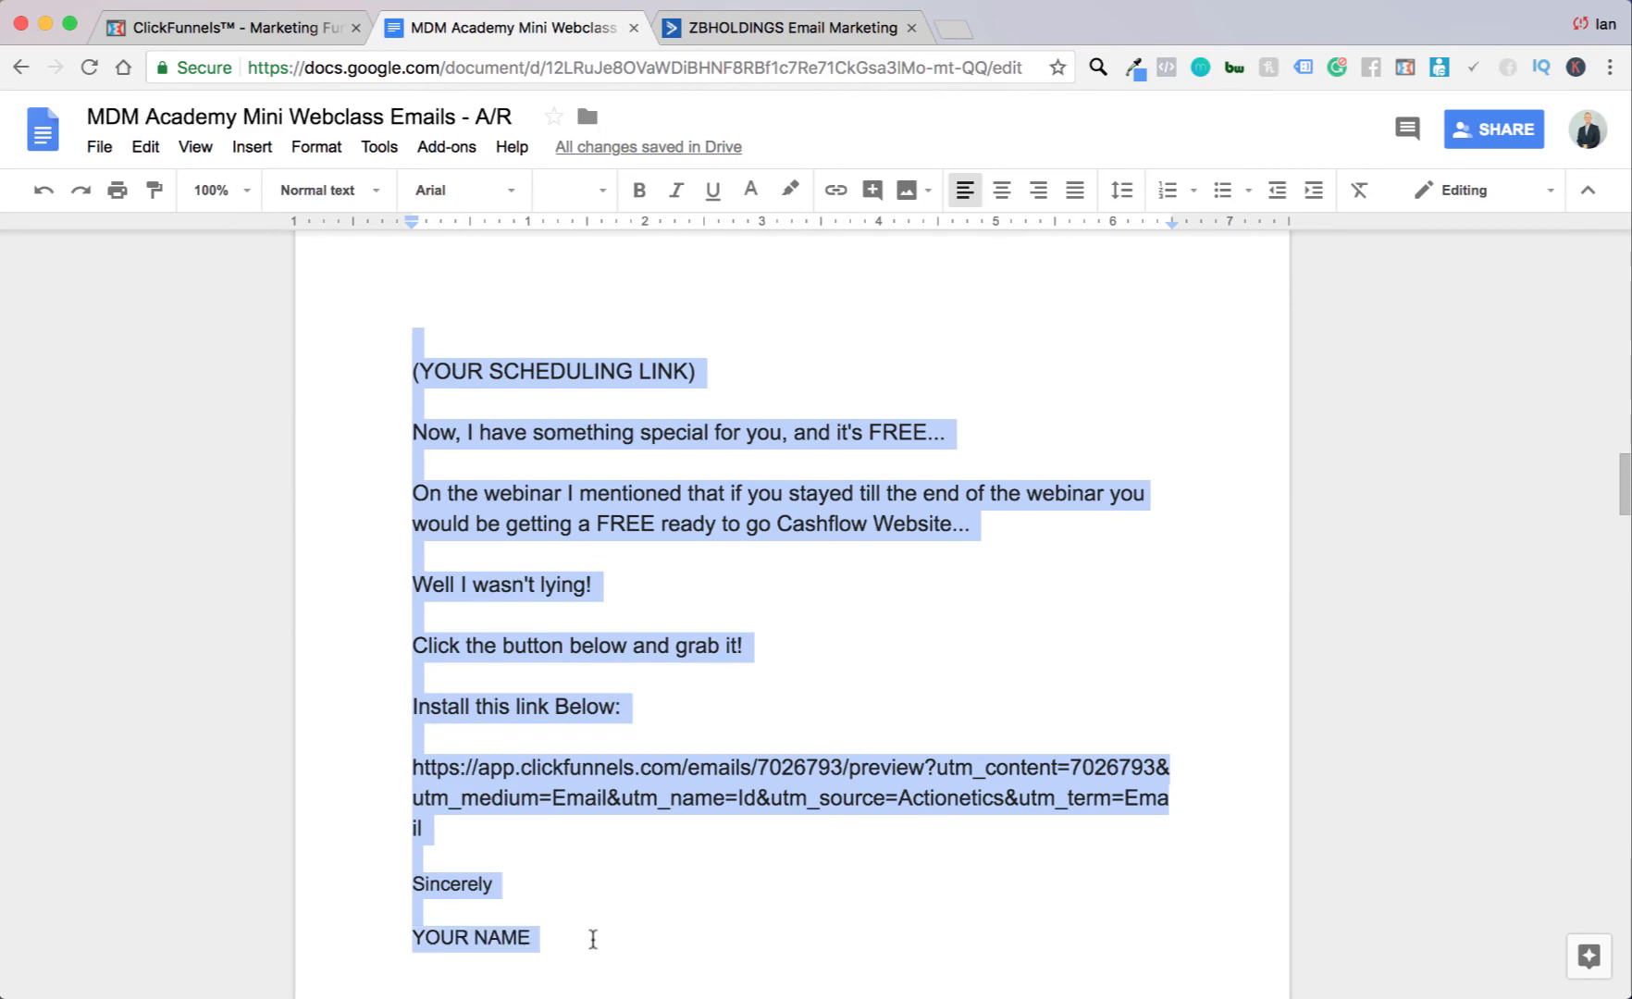
{"action": "scroll", "coordinate": [594, 897], "scroll_direction": "down", "scroll_amount": 4}
{"action": "scroll", "coordinate": [595, 897], "scroll_direction": "up", "scroll_amount": 1}
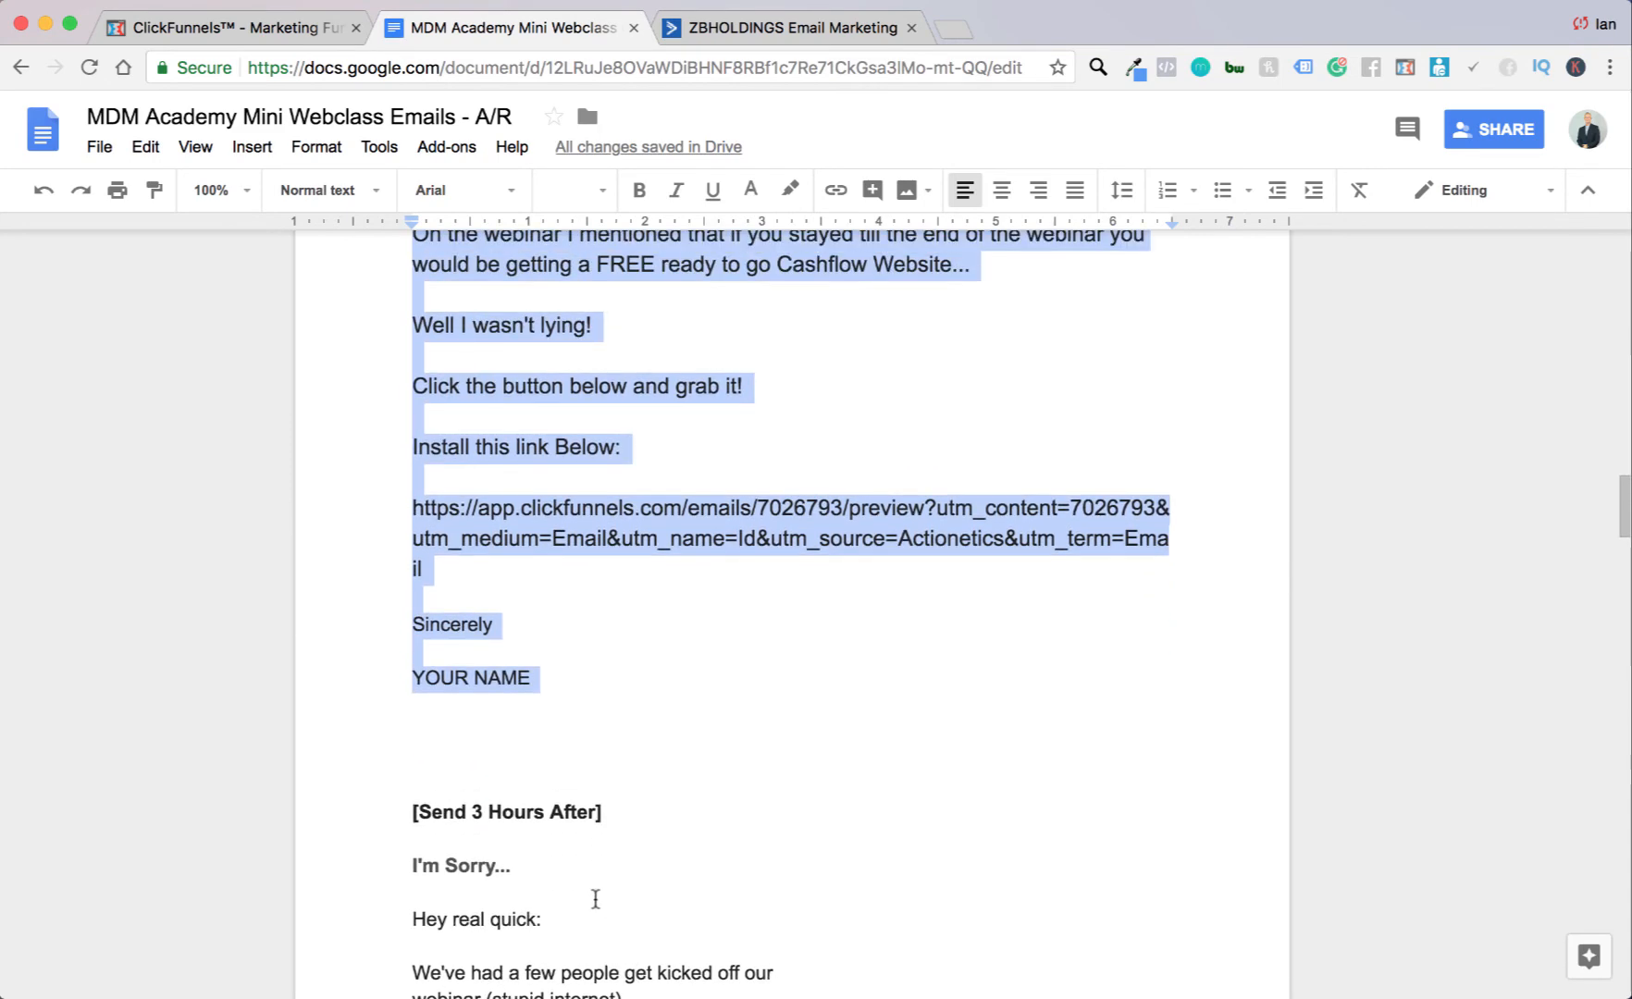
{"action": "scroll", "coordinate": [595, 897], "scroll_direction": "down", "scroll_amount": 2}
{"action": "scroll", "coordinate": [595, 897], "scroll_direction": "up", "scroll_amount": 15}
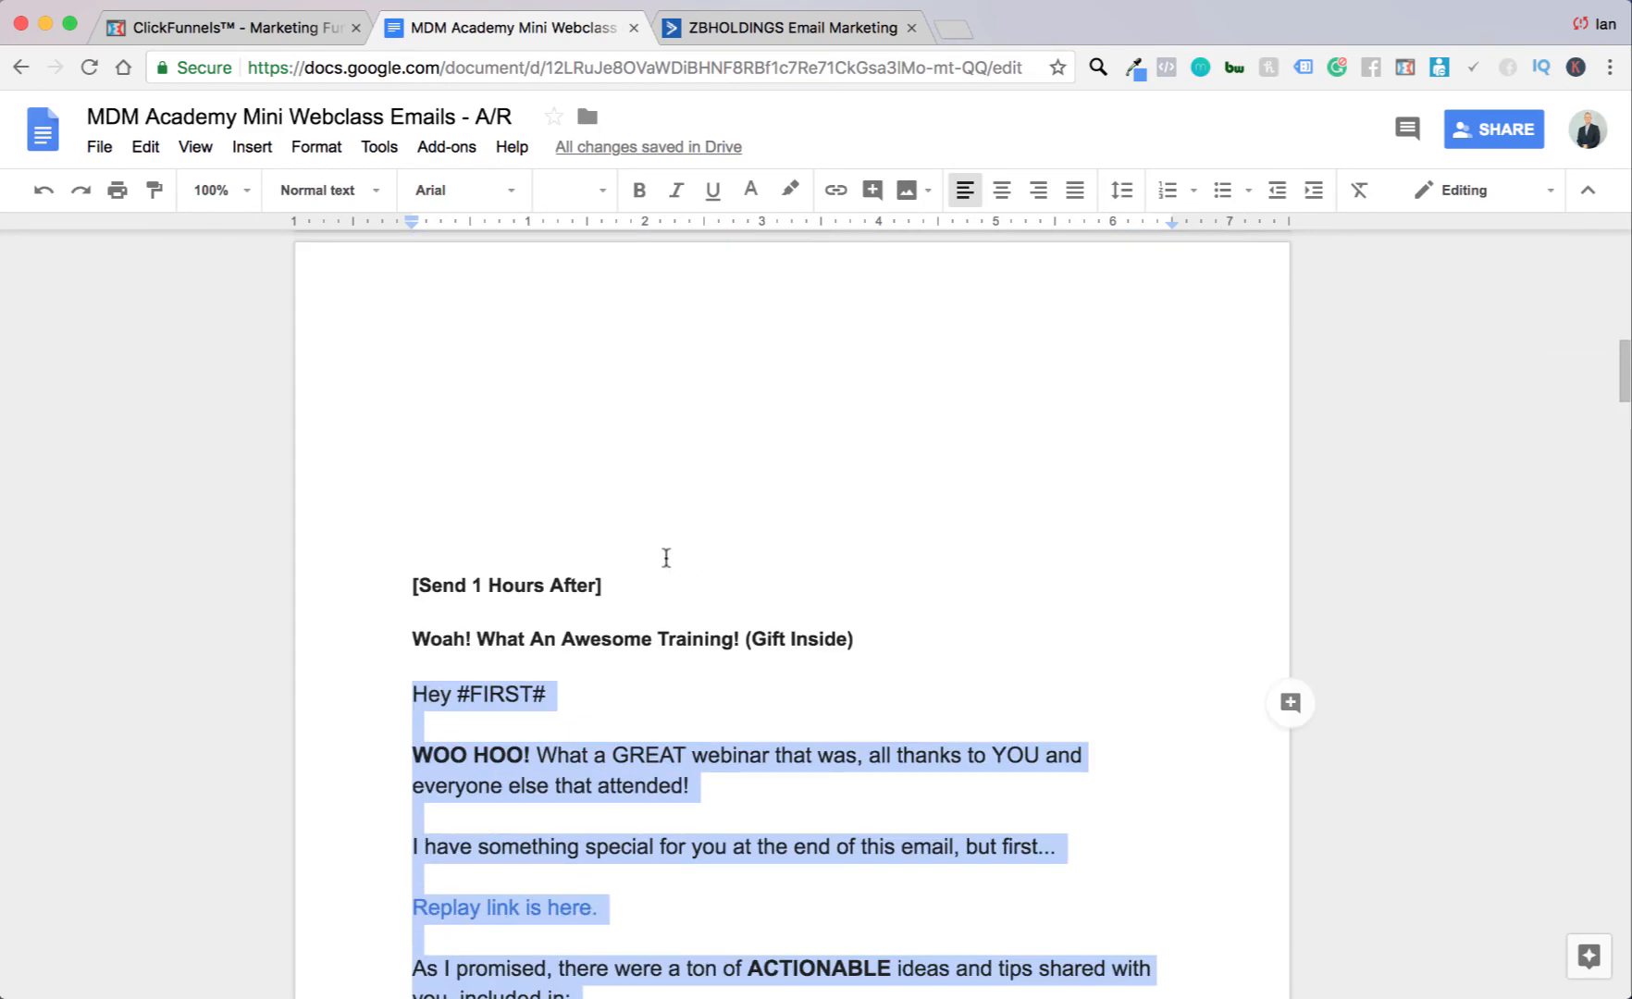
Step: Return to ActiveCampaign and replace the placeholder welcome text with the copied email body
{"action": "left_click", "coordinate": [888, 32]}
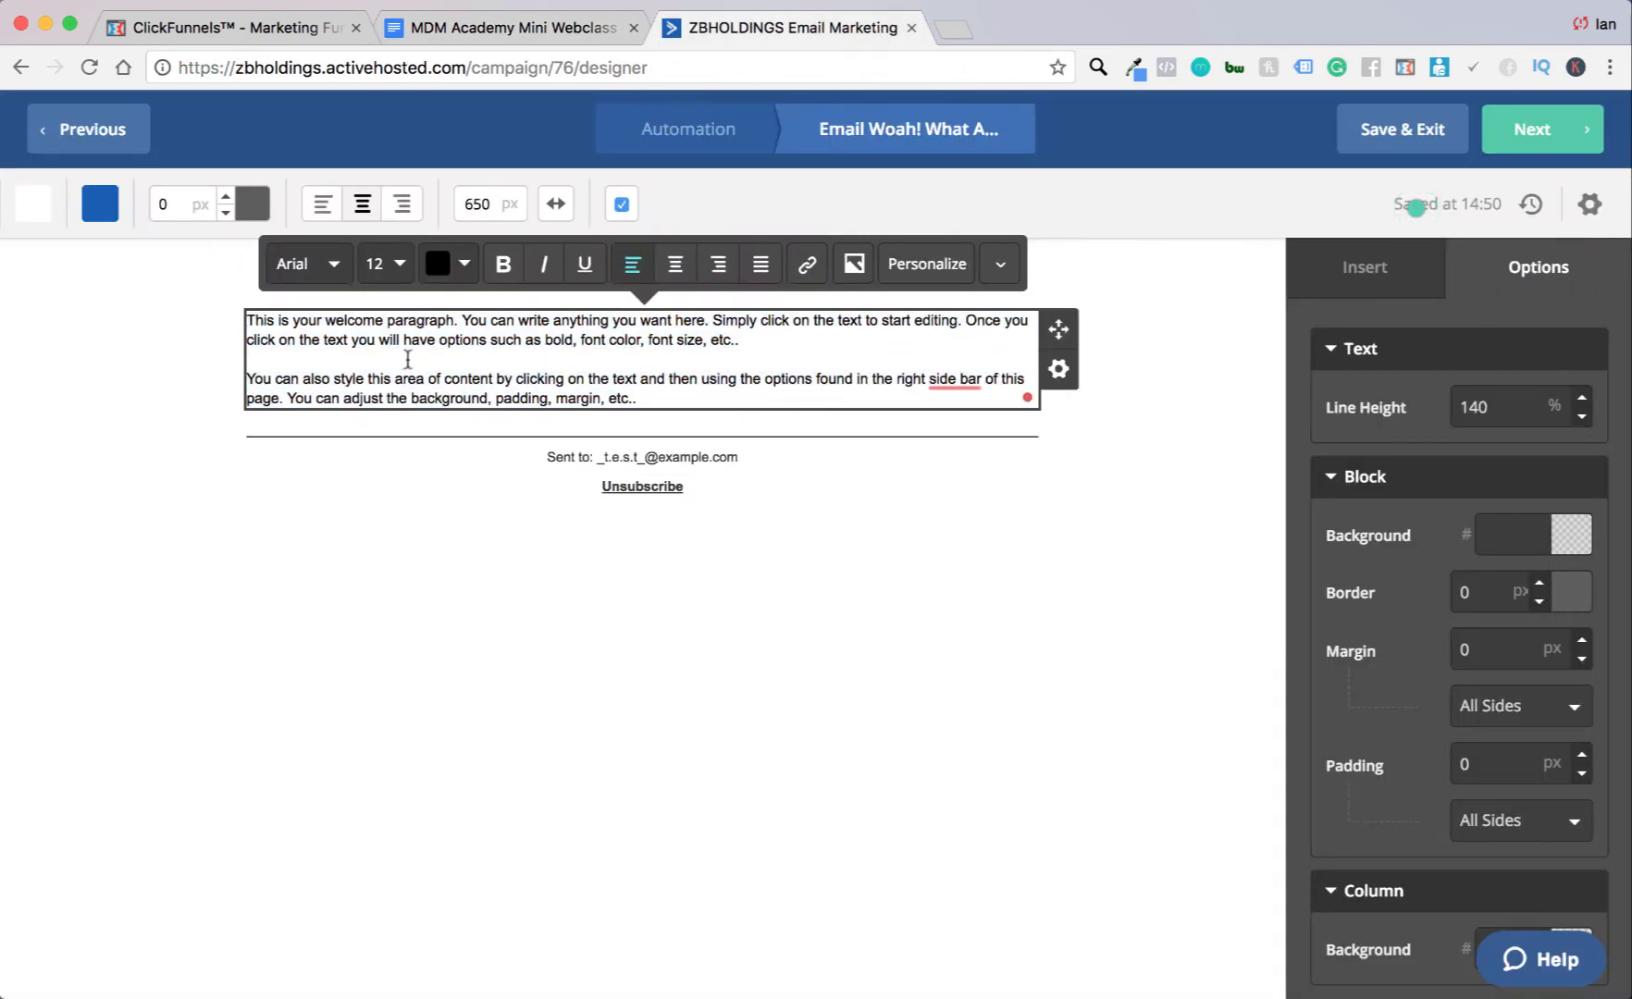
{"action": "left_click_drag", "start_coordinate": [642, 399], "coordinate": [239, 325]}
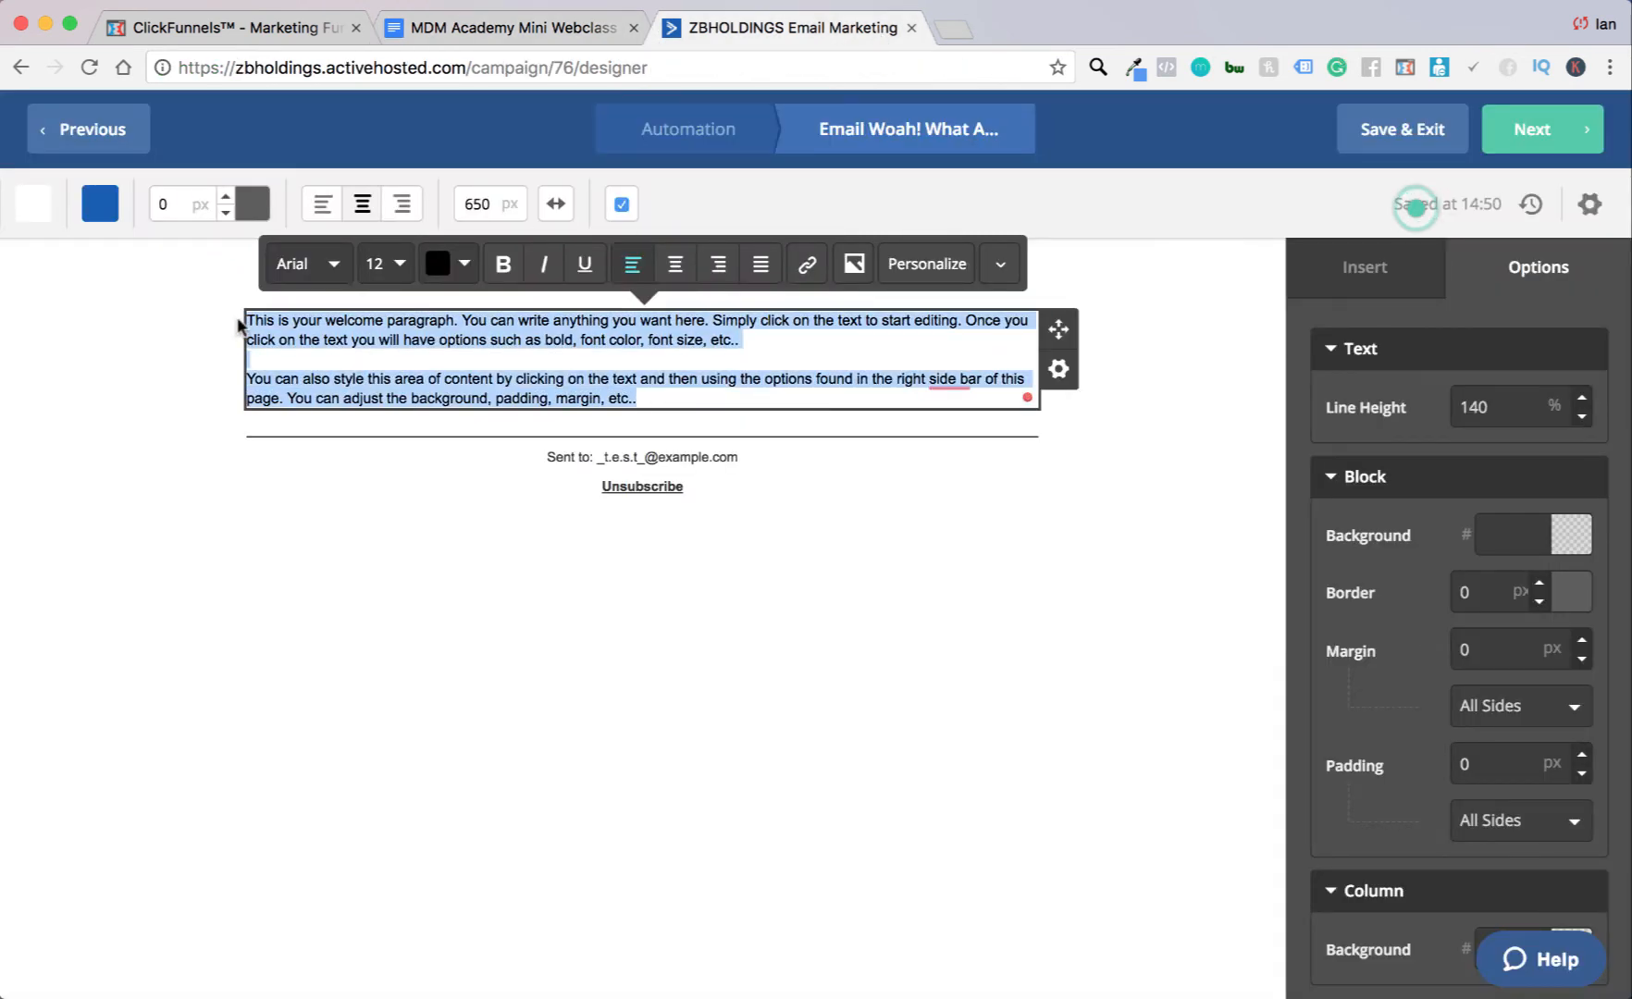
{"action": "key", "text": "BackSpace"}
{"action": "key", "text": "super+v"}
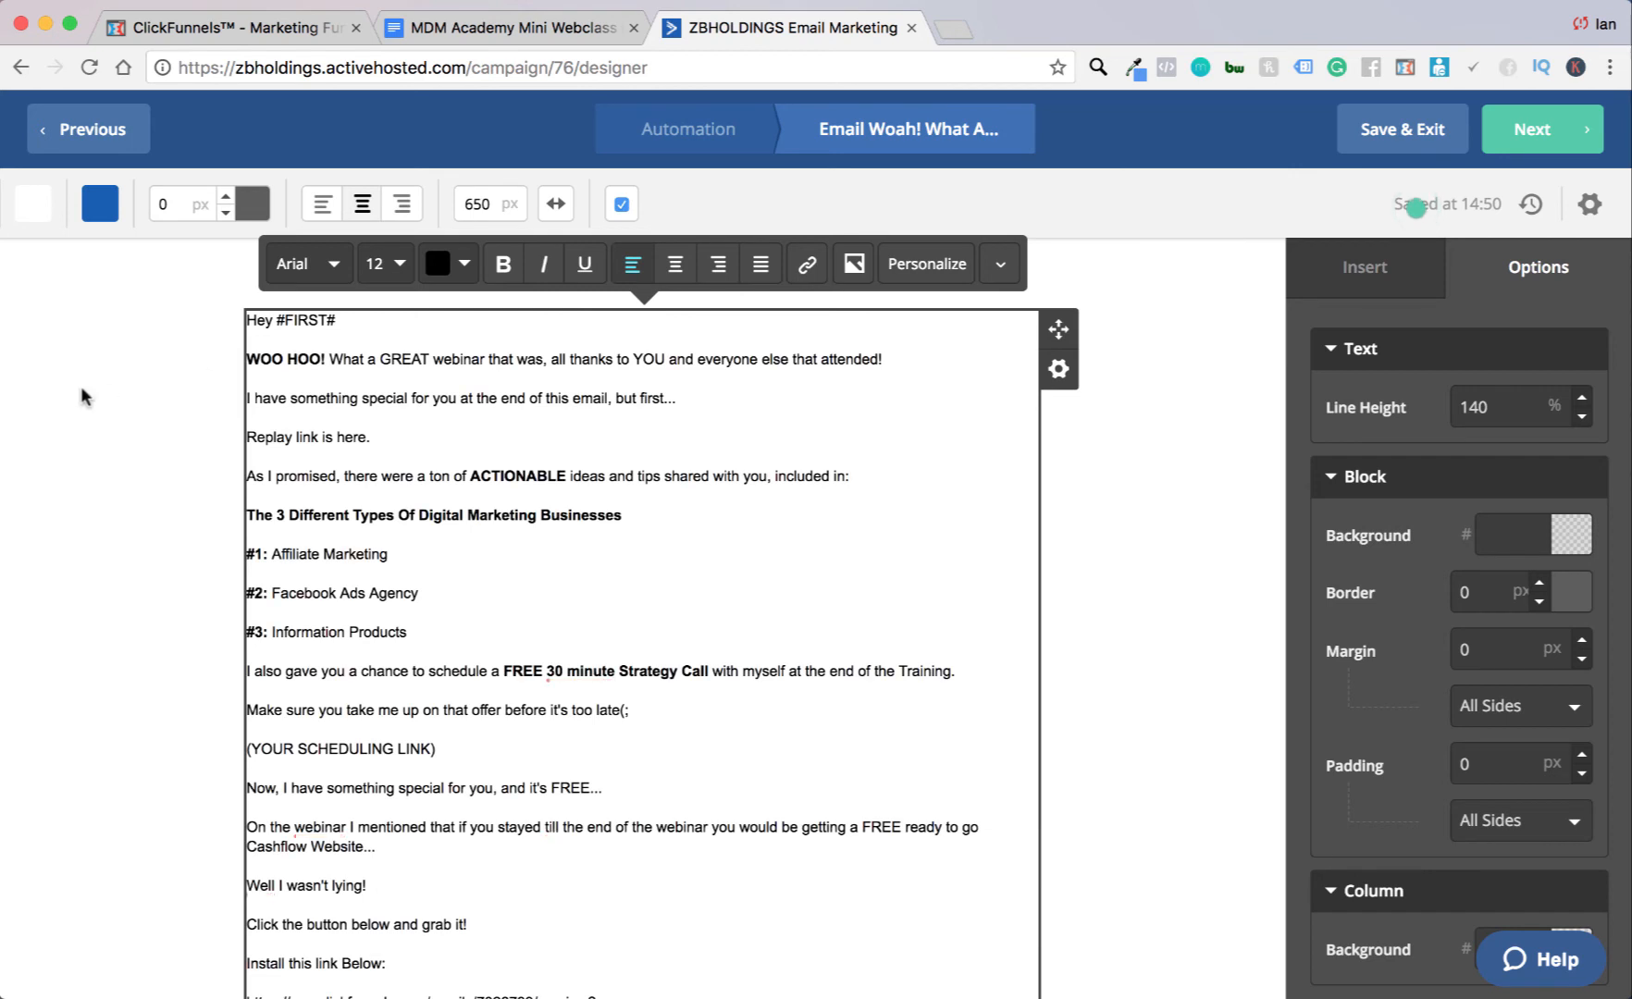
{"action": "left_click", "coordinate": [83, 396]}
Step: Replace the "(YOUR SCHEDULING LINK)" placeholder in the email body with "Schedule Your Call Here"
{"action": "scroll", "coordinate": [412, 618], "scroll_direction": "down", "scroll_amount": 1}
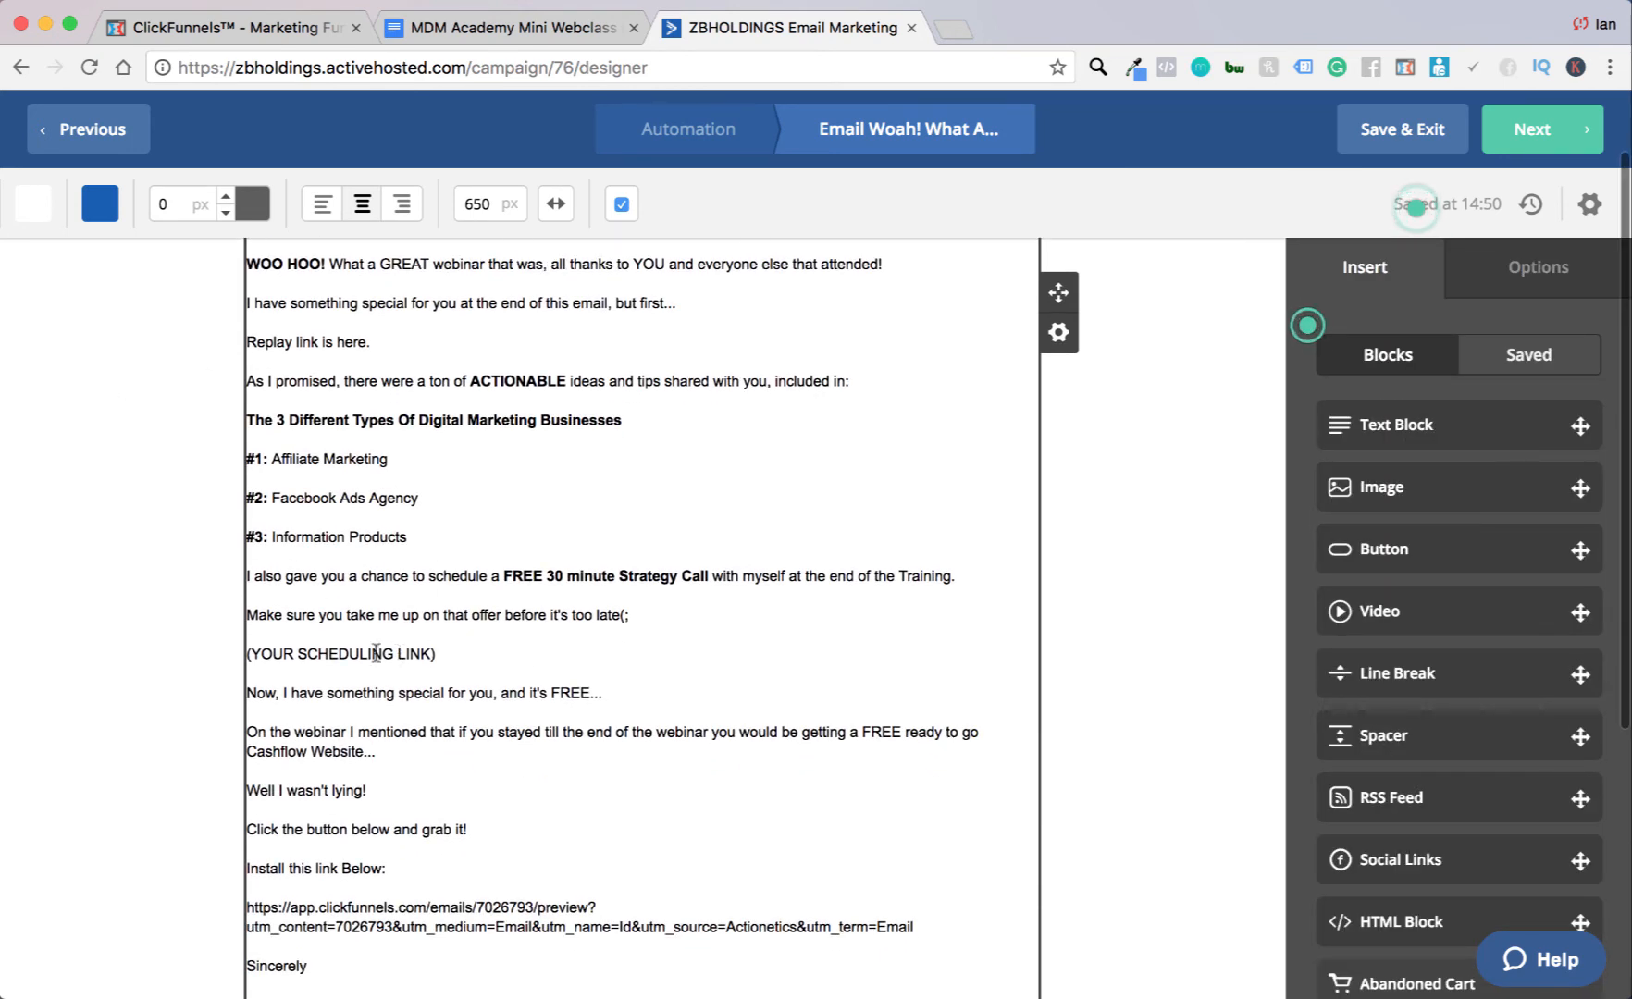
{"action": "left_click_drag", "start_coordinate": [251, 653], "coordinate": [434, 660]}
{"action": "type", "text": "Sd"}
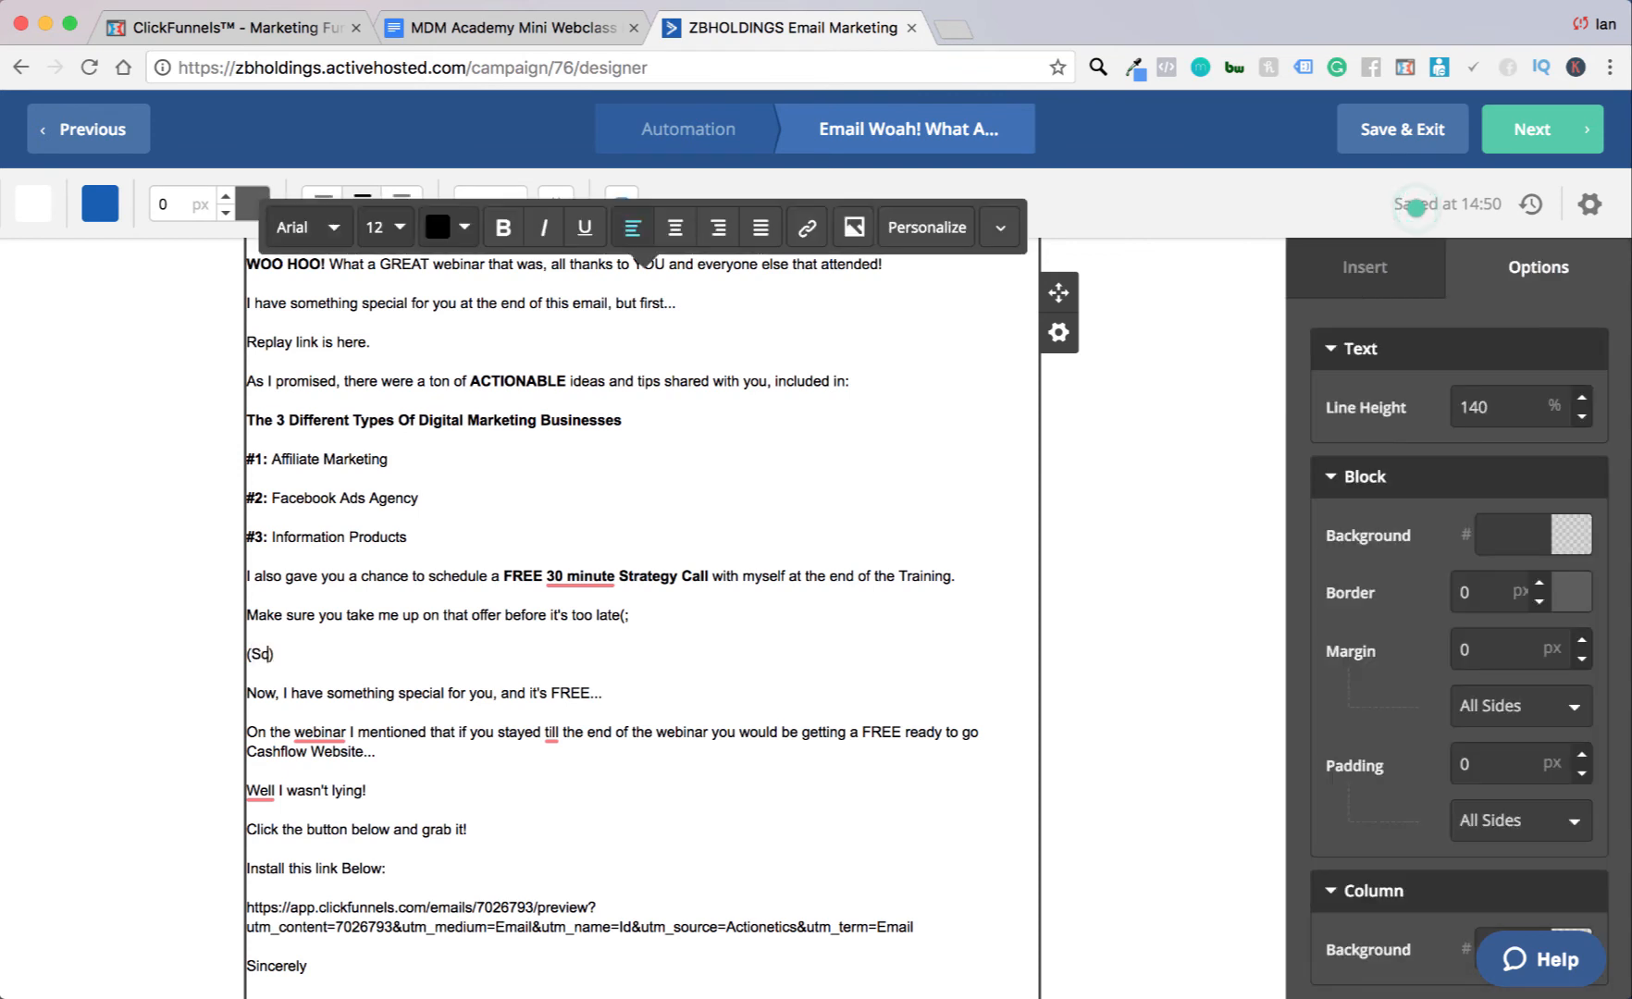
{"action": "key", "text": "BackSpace"}
{"action": "type", "text": "chedule Your Call Here"}
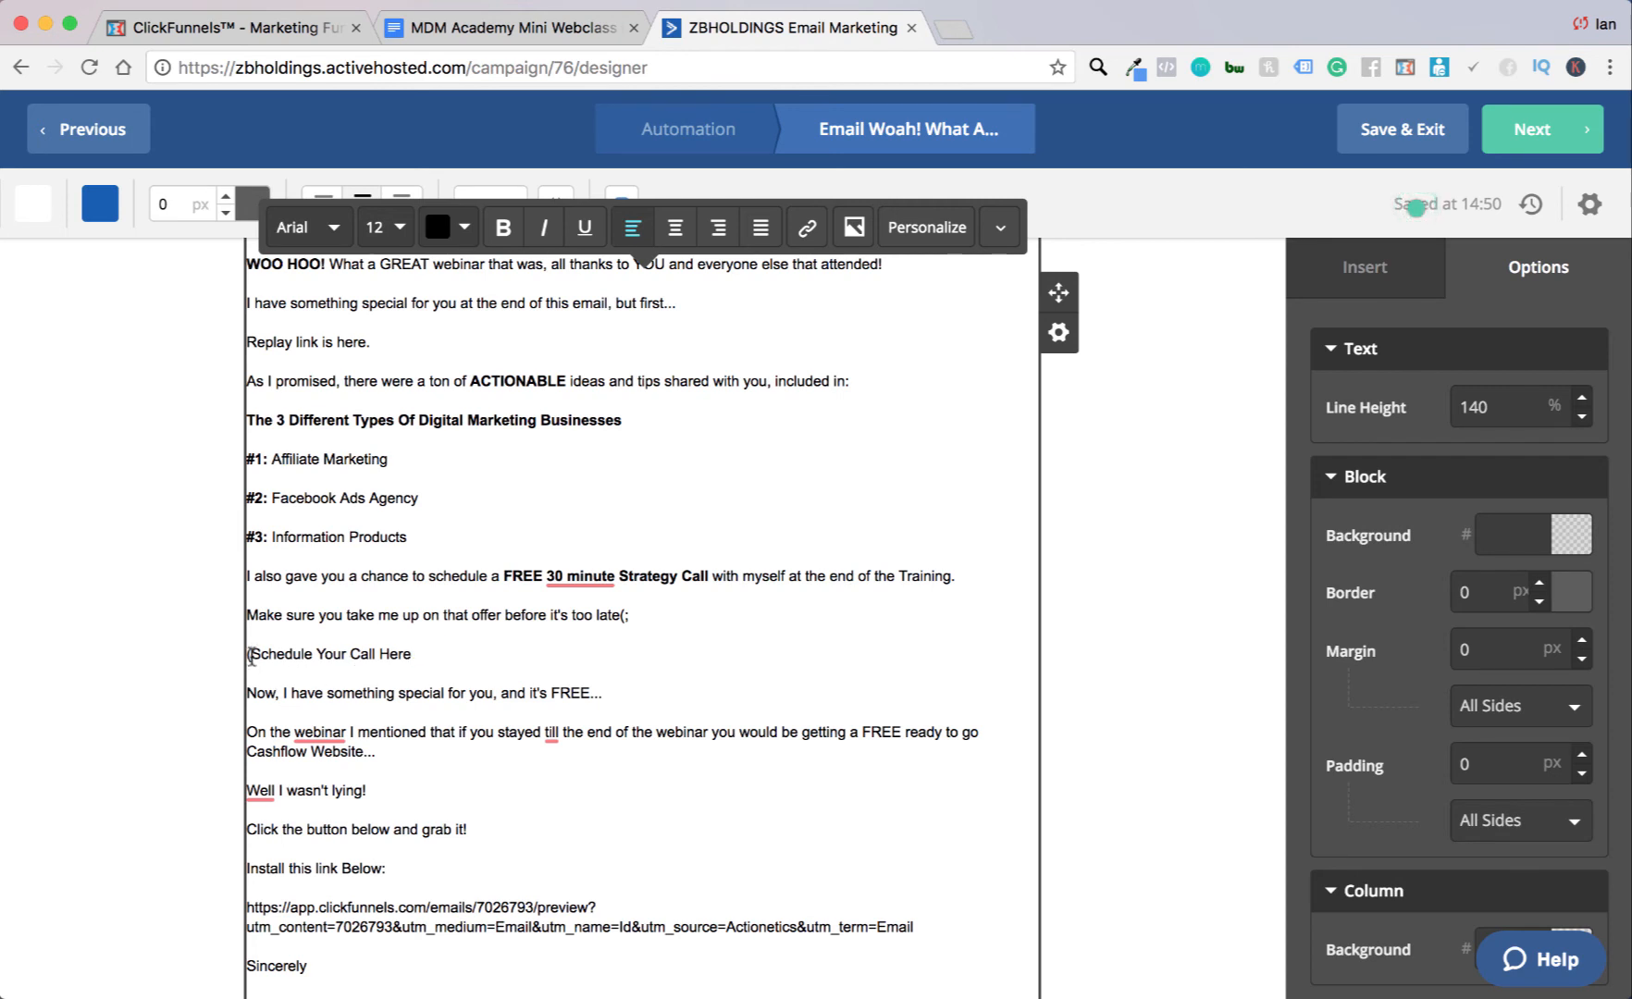
{"action": "key", "text": "BackSpace"}
Step: Open the funnel's Scheduling Page step in ClickFunnels, and back in ActiveCampaign cancel the empty link on "Schedule Your Call Here"
{"action": "left_click_drag", "start_coordinate": [443, 654], "coordinate": [176, 662]}
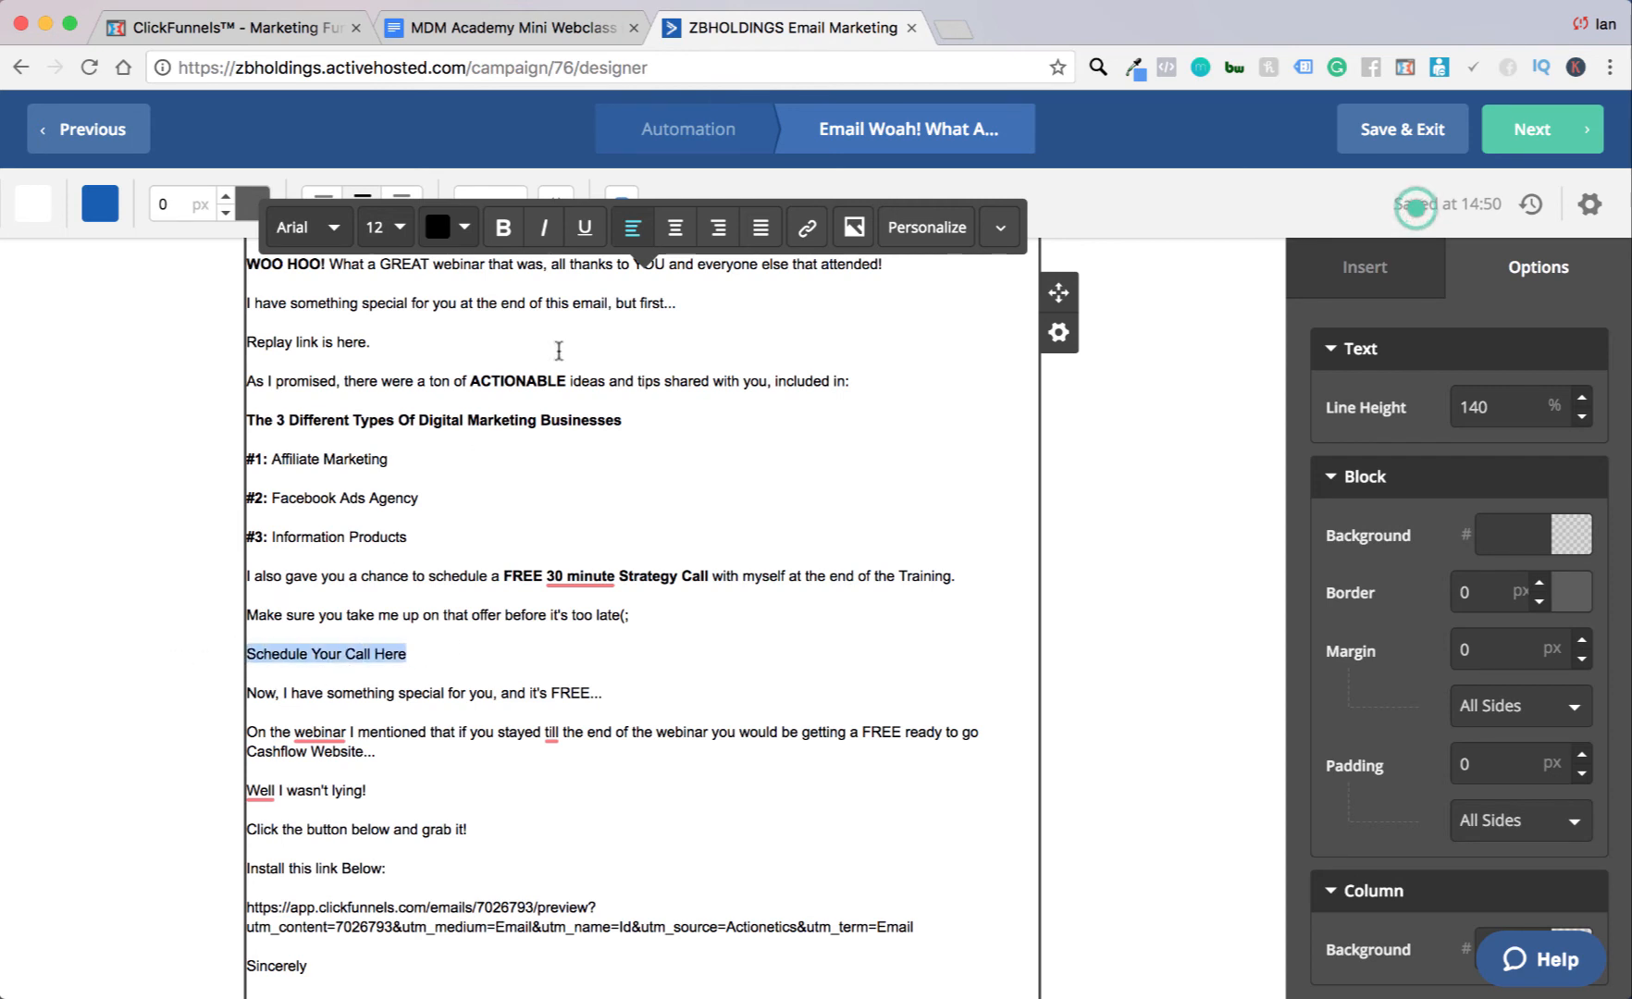
{"action": "left_click", "coordinate": [801, 231]}
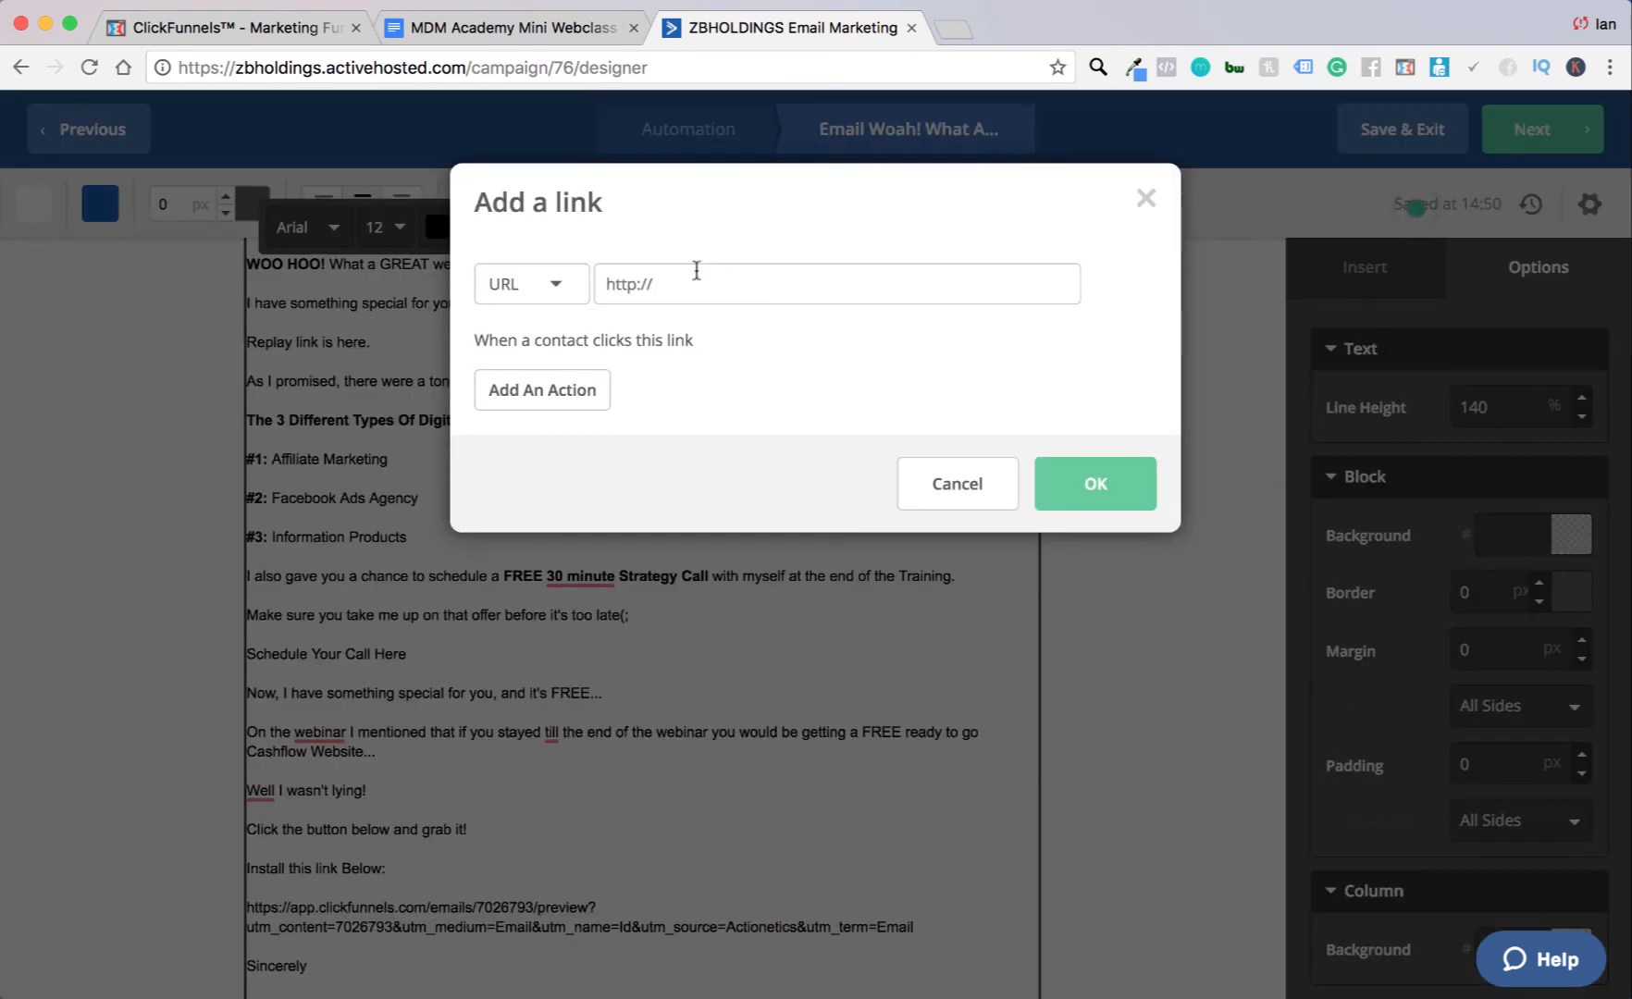
{"action": "left_click", "coordinate": [311, 30]}
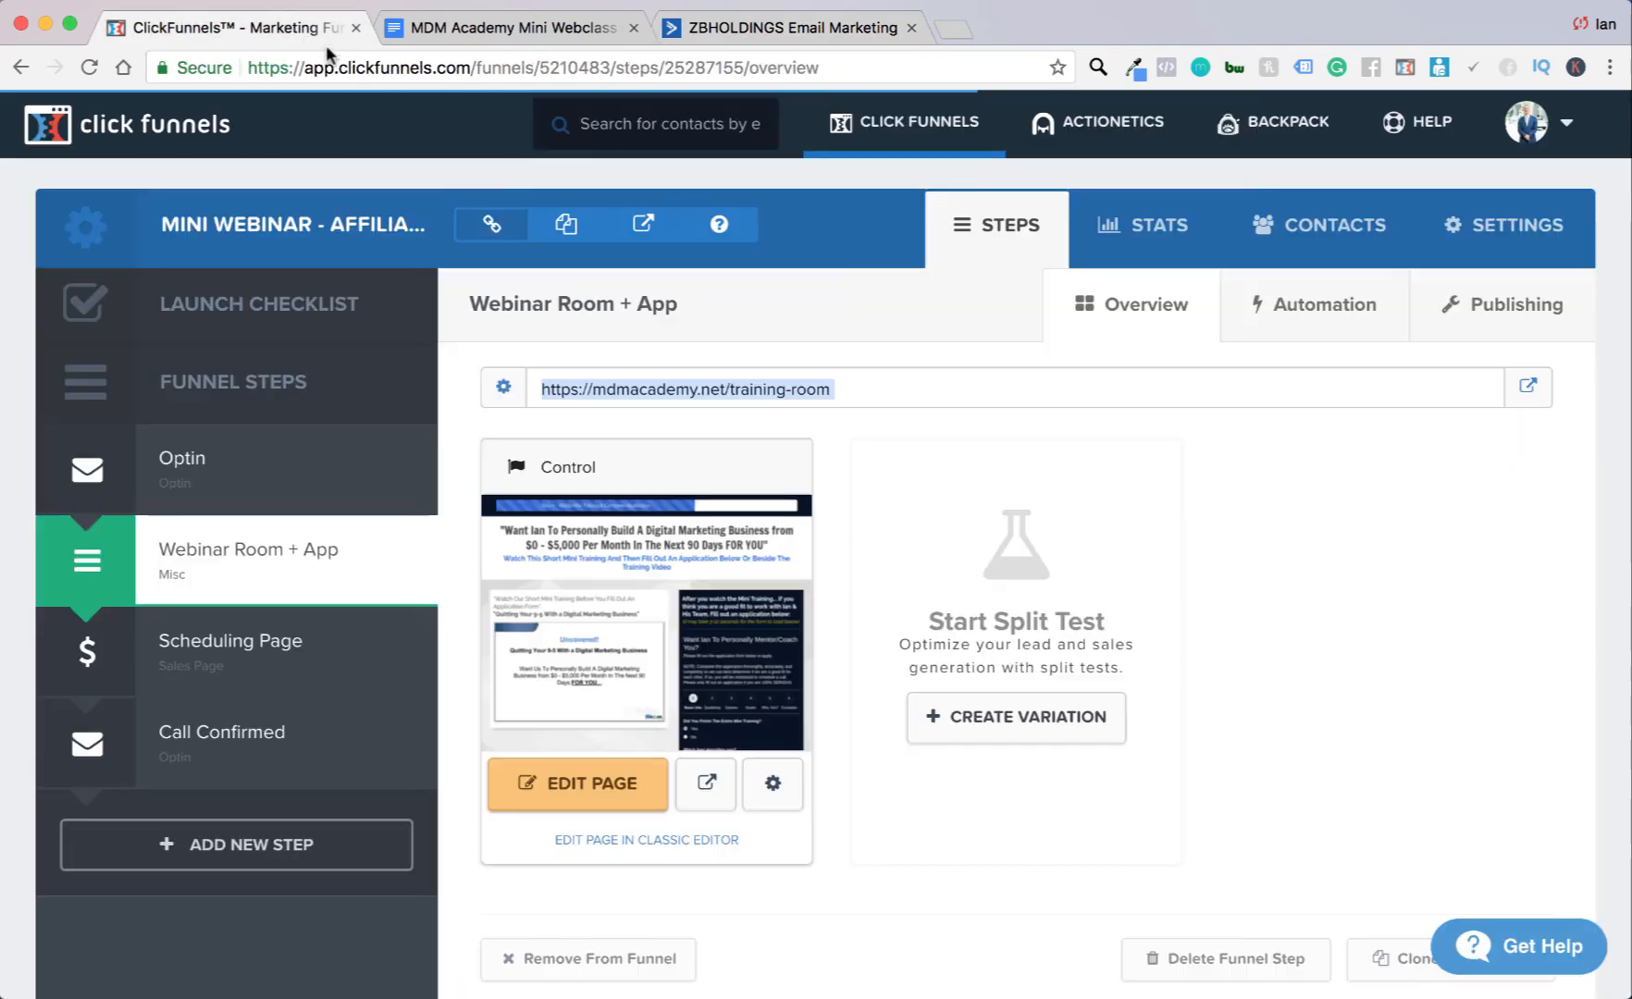
{"action": "left_click", "coordinate": [262, 634]}
{"action": "scroll", "coordinate": [277, 509], "scroll_direction": "down", "scroll_amount": 4}
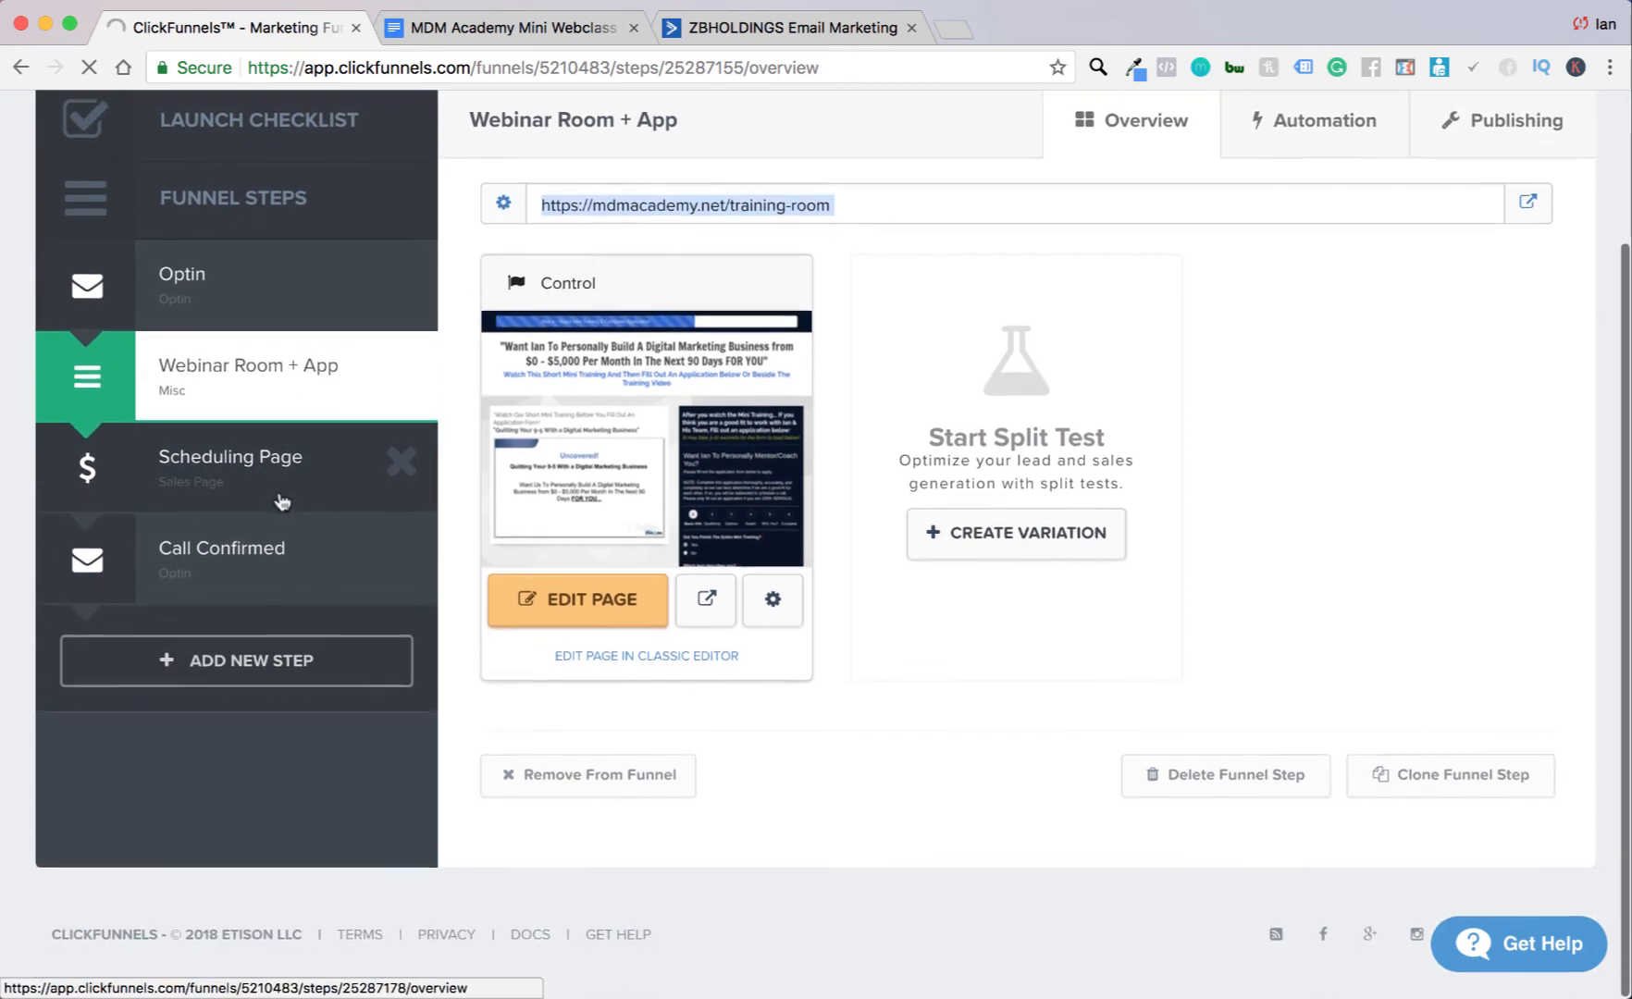
{"action": "left_click", "coordinate": [591, 28]}
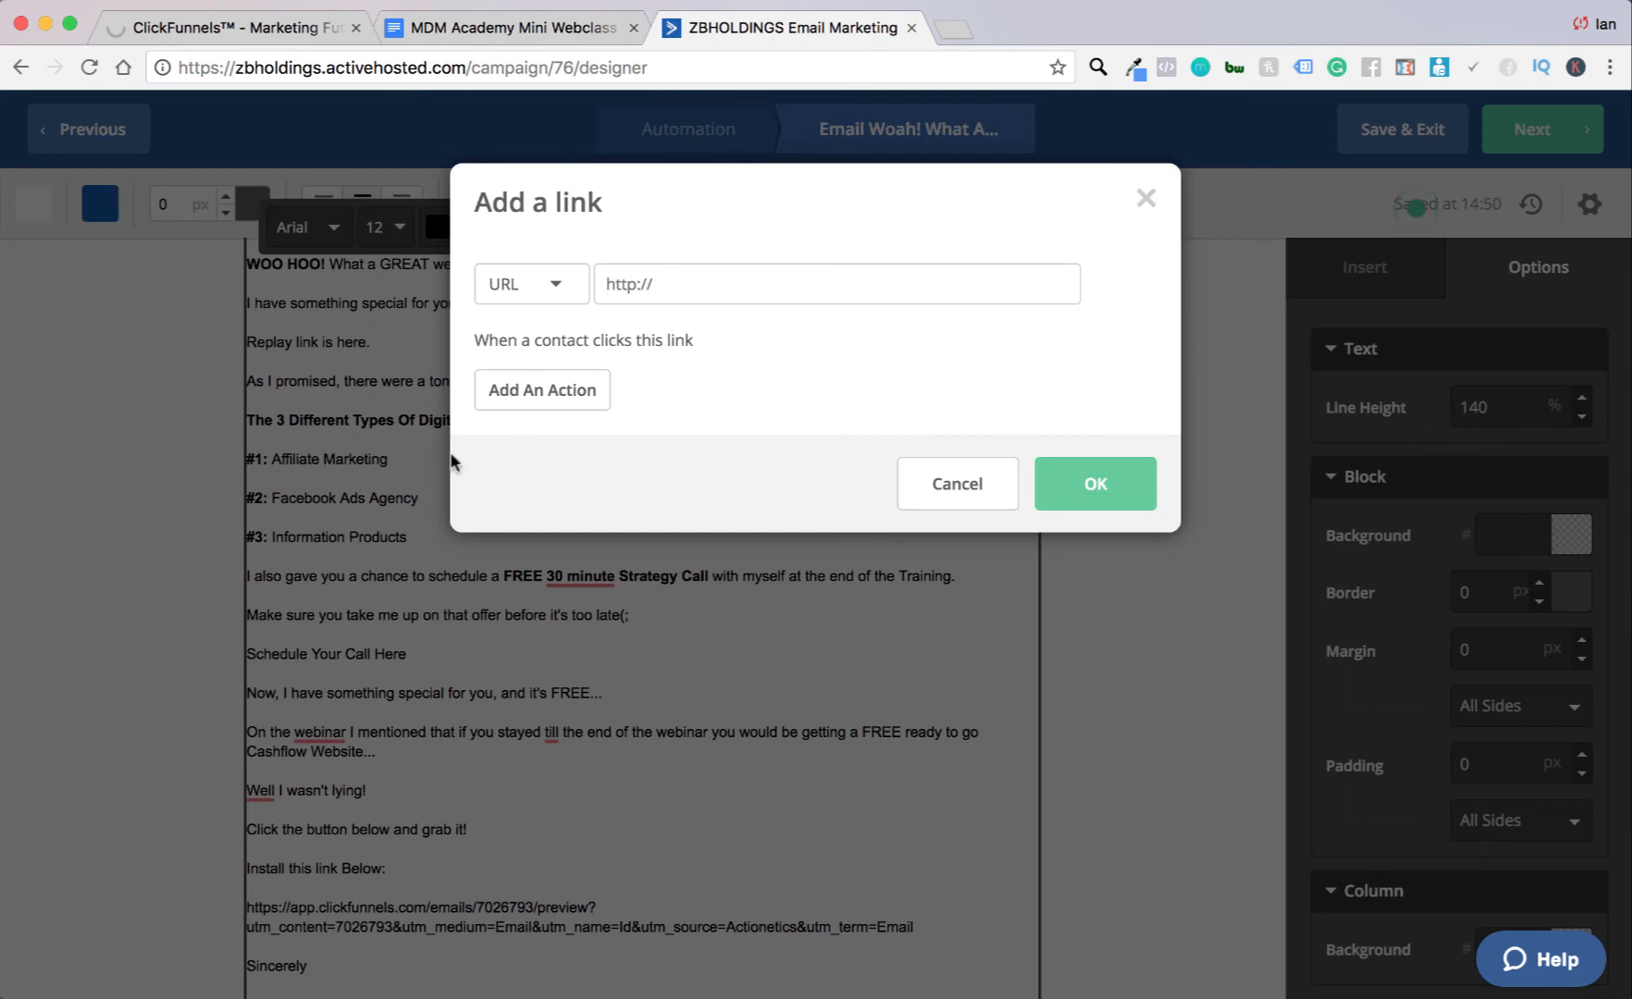
{"action": "left_click", "coordinate": [967, 487]}
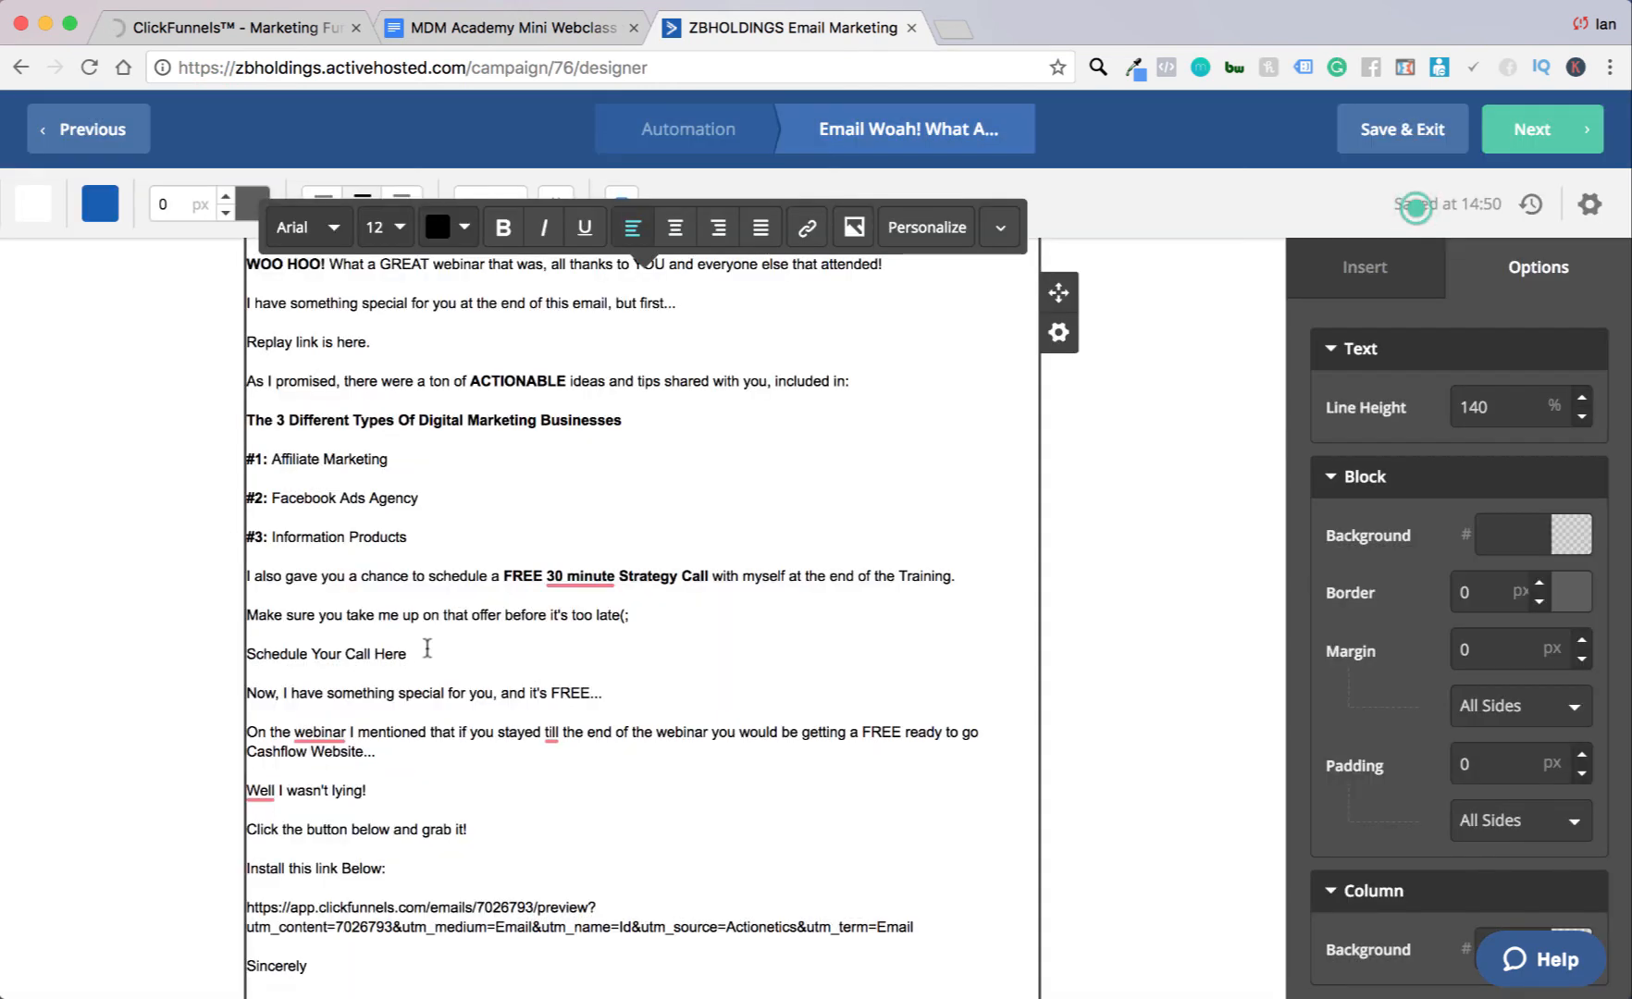
Step: Select the "Schedule Your Call Here" line again and review the rest of the email body
{"action": "triple_click", "coordinate": [247, 655]}
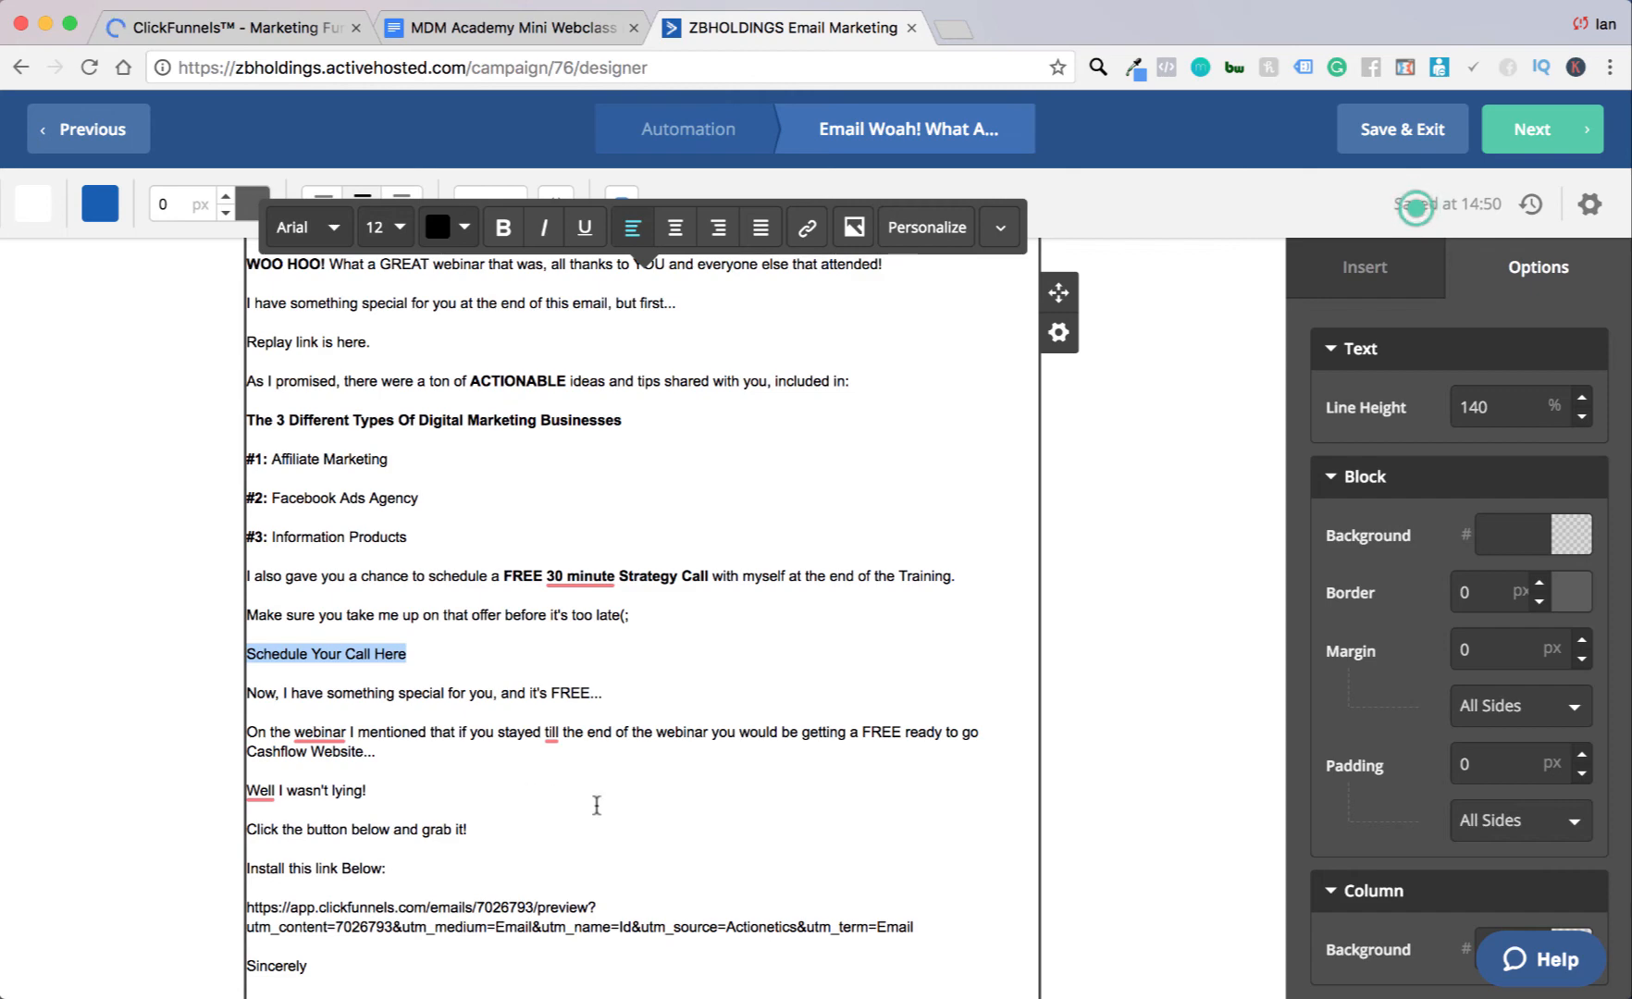
{"action": "scroll", "coordinate": [597, 804], "scroll_direction": "down", "scroll_amount": 3}
{"action": "scroll", "coordinate": [596, 719], "scroll_direction": "up", "scroll_amount": 1}
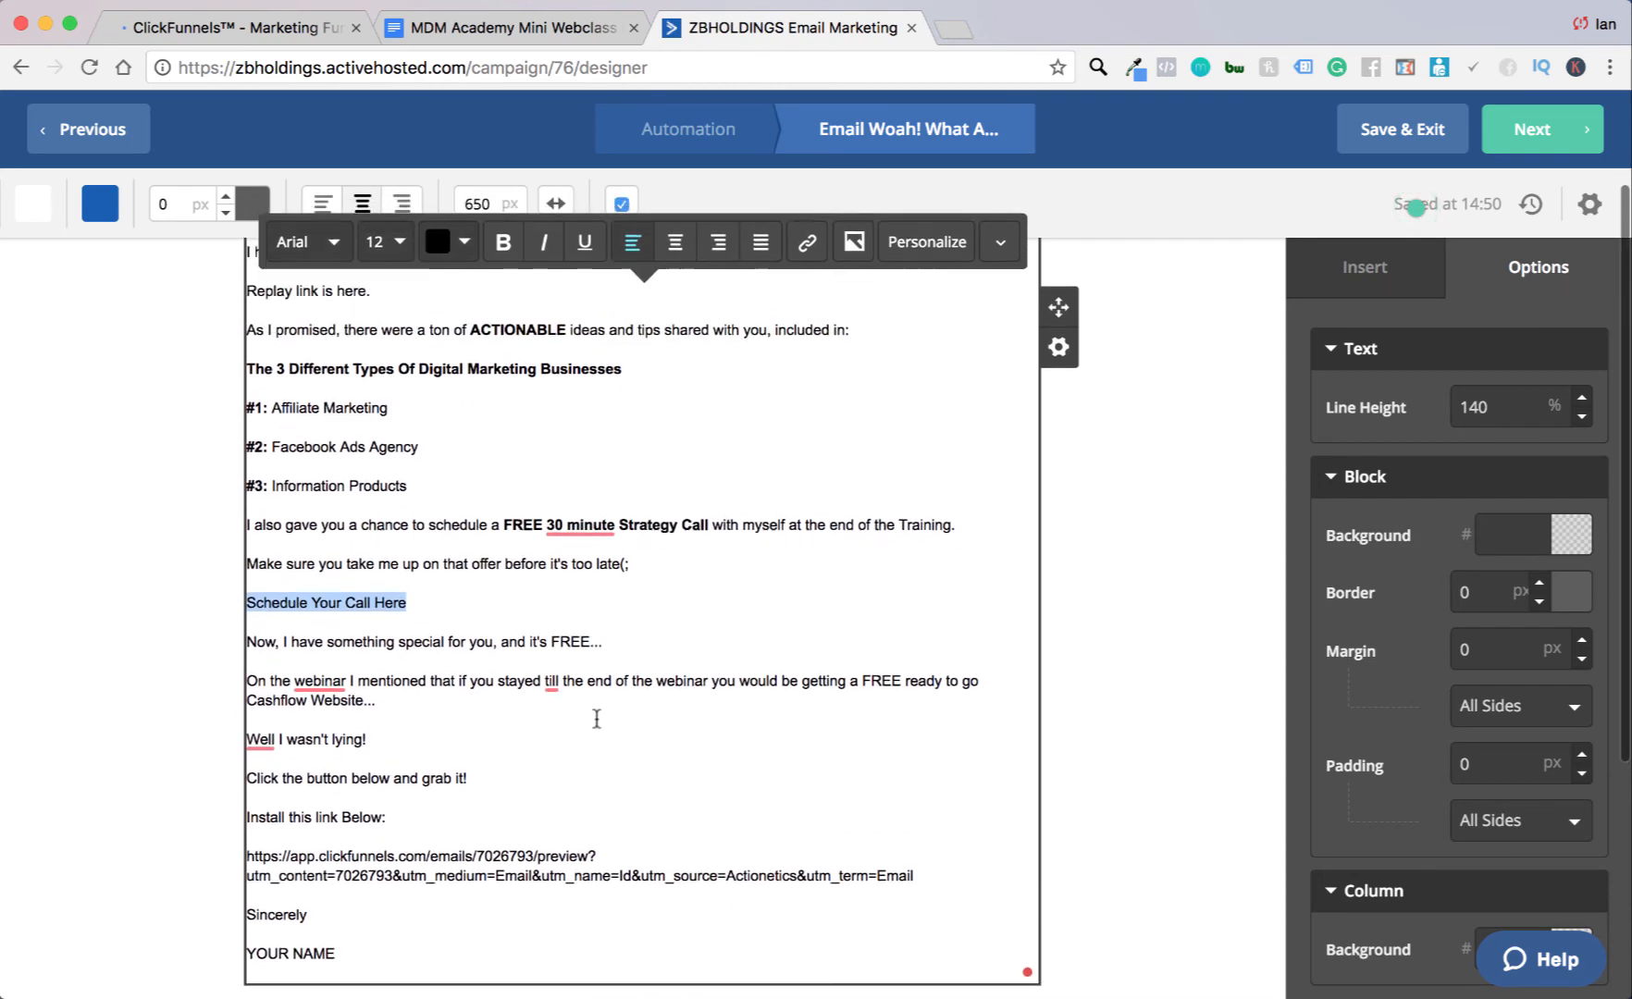
{"action": "scroll", "coordinate": [596, 719], "scroll_direction": "up", "scroll_amount": 1}
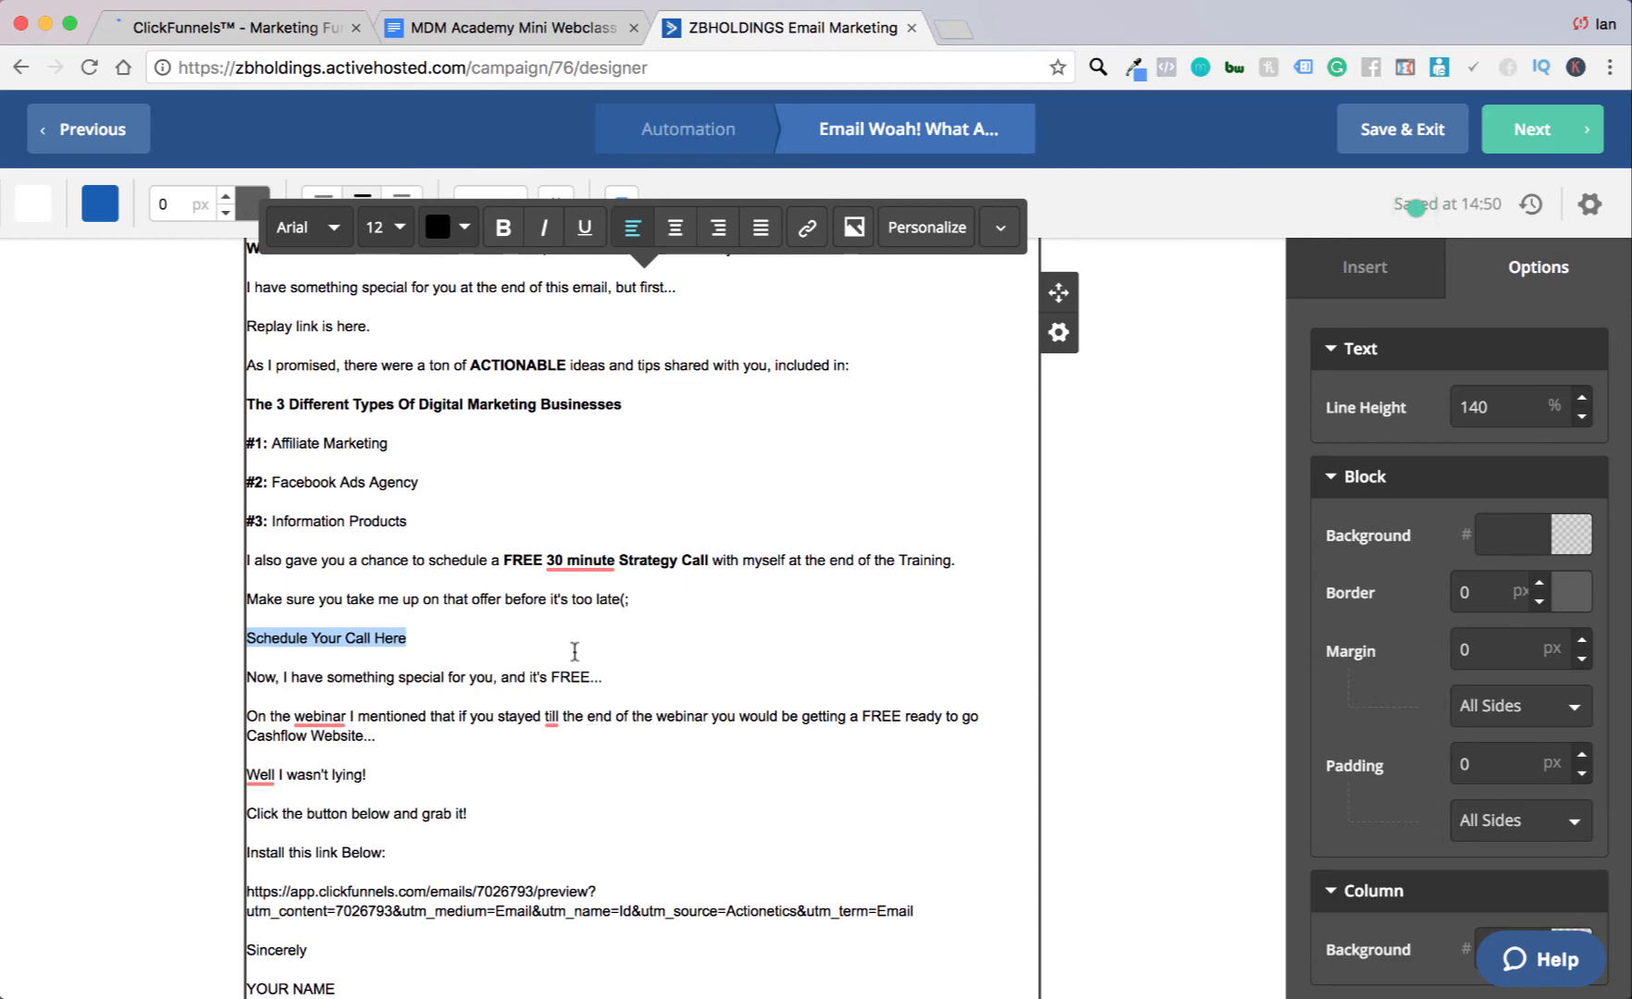
{"action": "scroll", "coordinate": [575, 650], "scroll_direction": "up", "scroll_amount": 3}
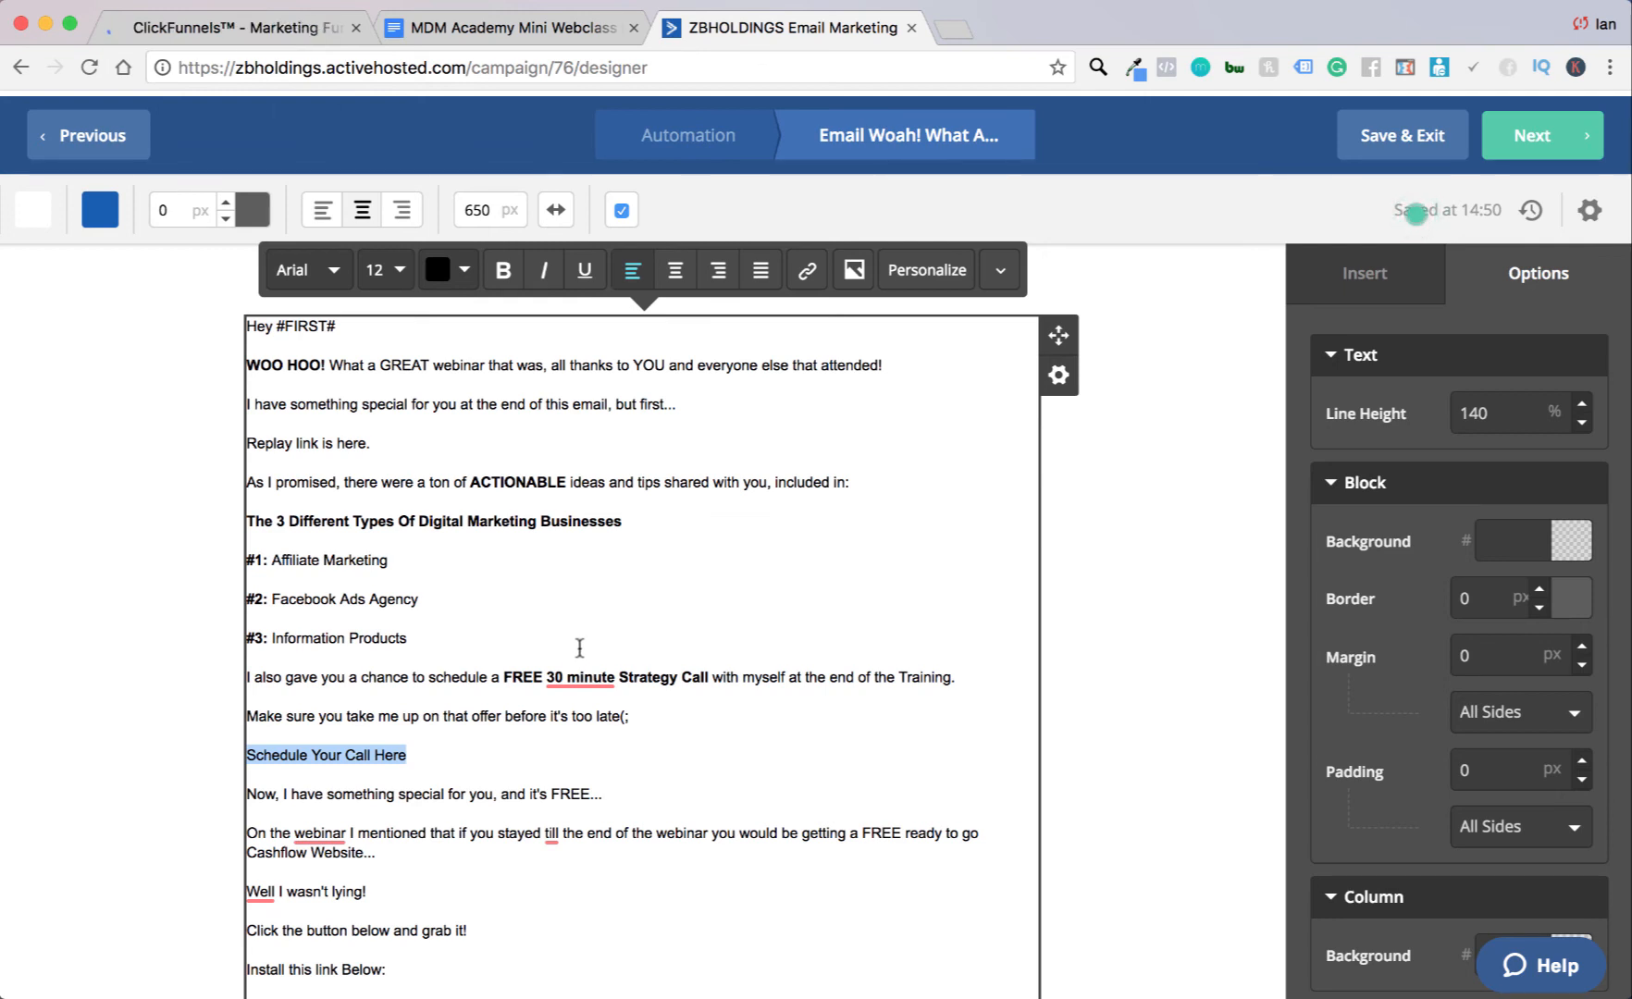
{"action": "scroll", "coordinate": [569, 648], "scroll_direction": "down", "scroll_amount": 1}
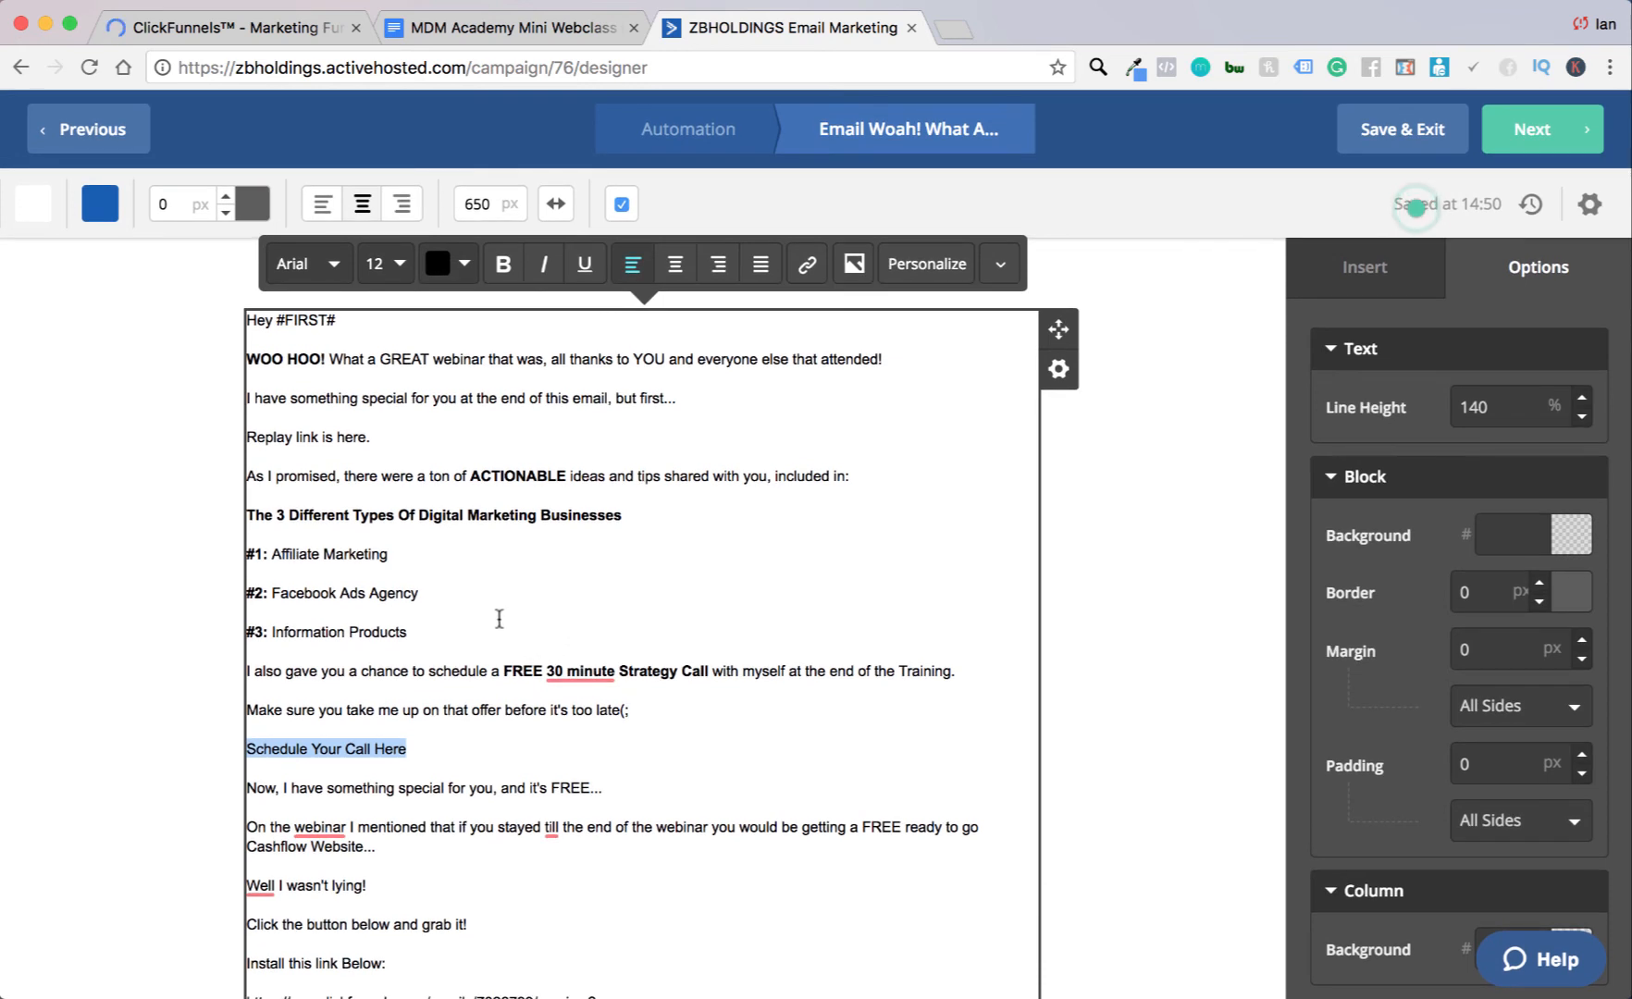
{"action": "scroll", "coordinate": [626, 185], "scroll_direction": "down", "scroll_amount": 1}
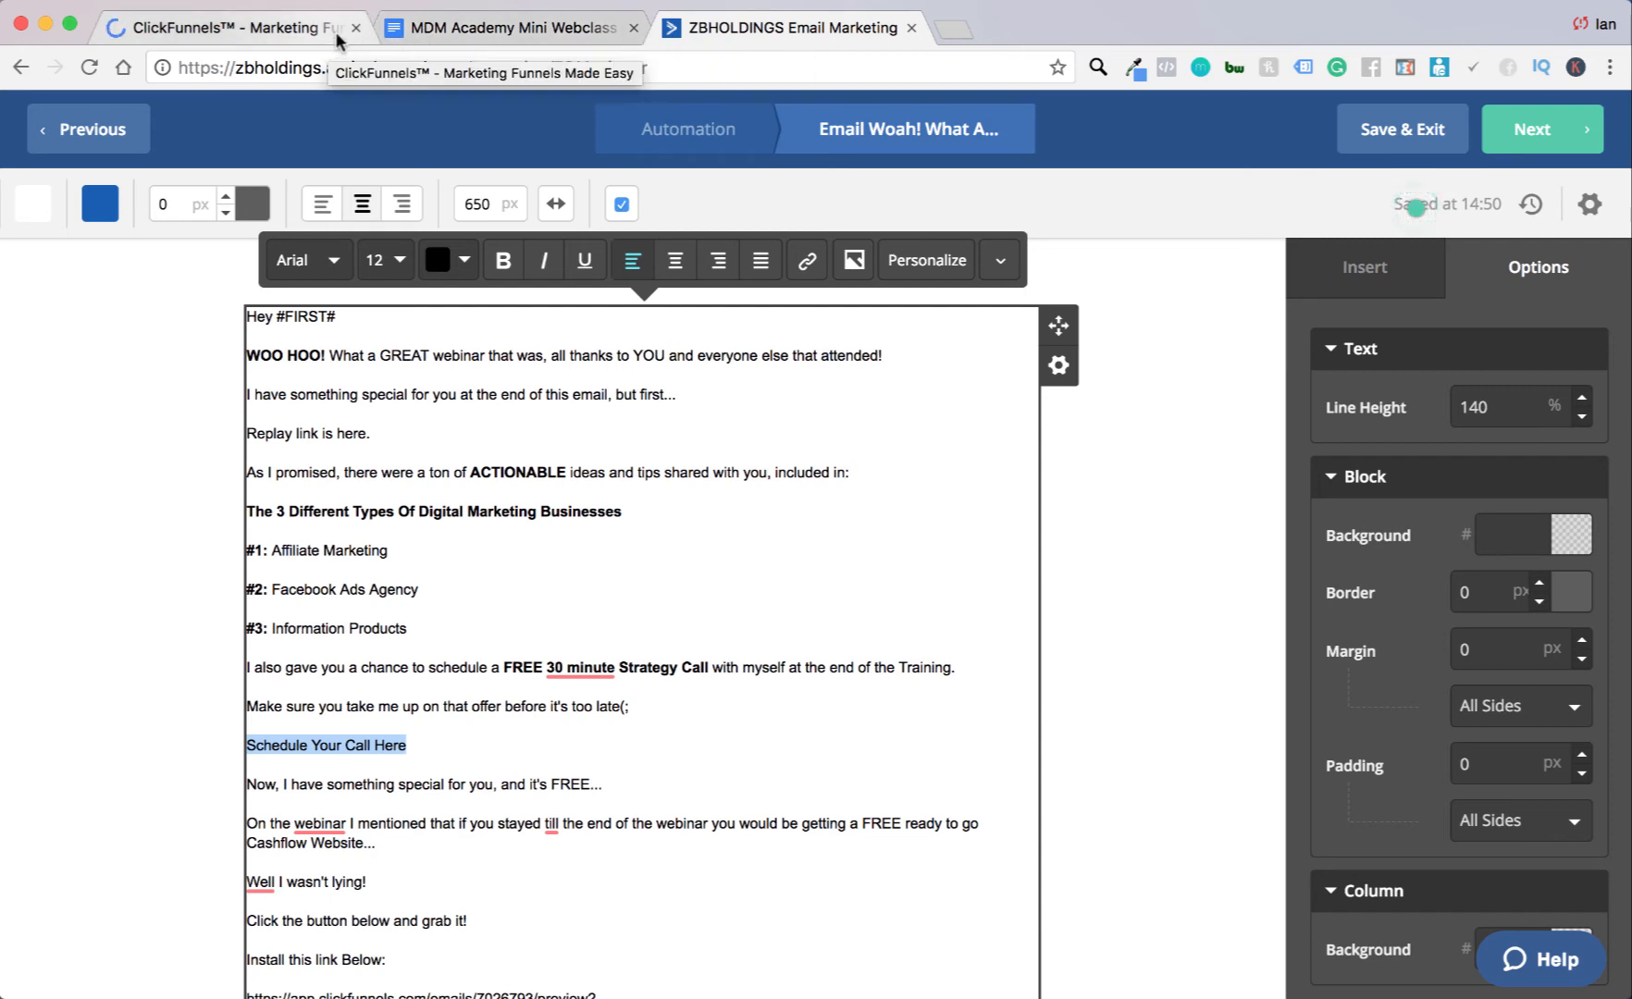
Step: Switch to ClickFunnels and copy the full URL of the Scheduling Page
{"action": "left_click", "coordinate": [466, 31]}
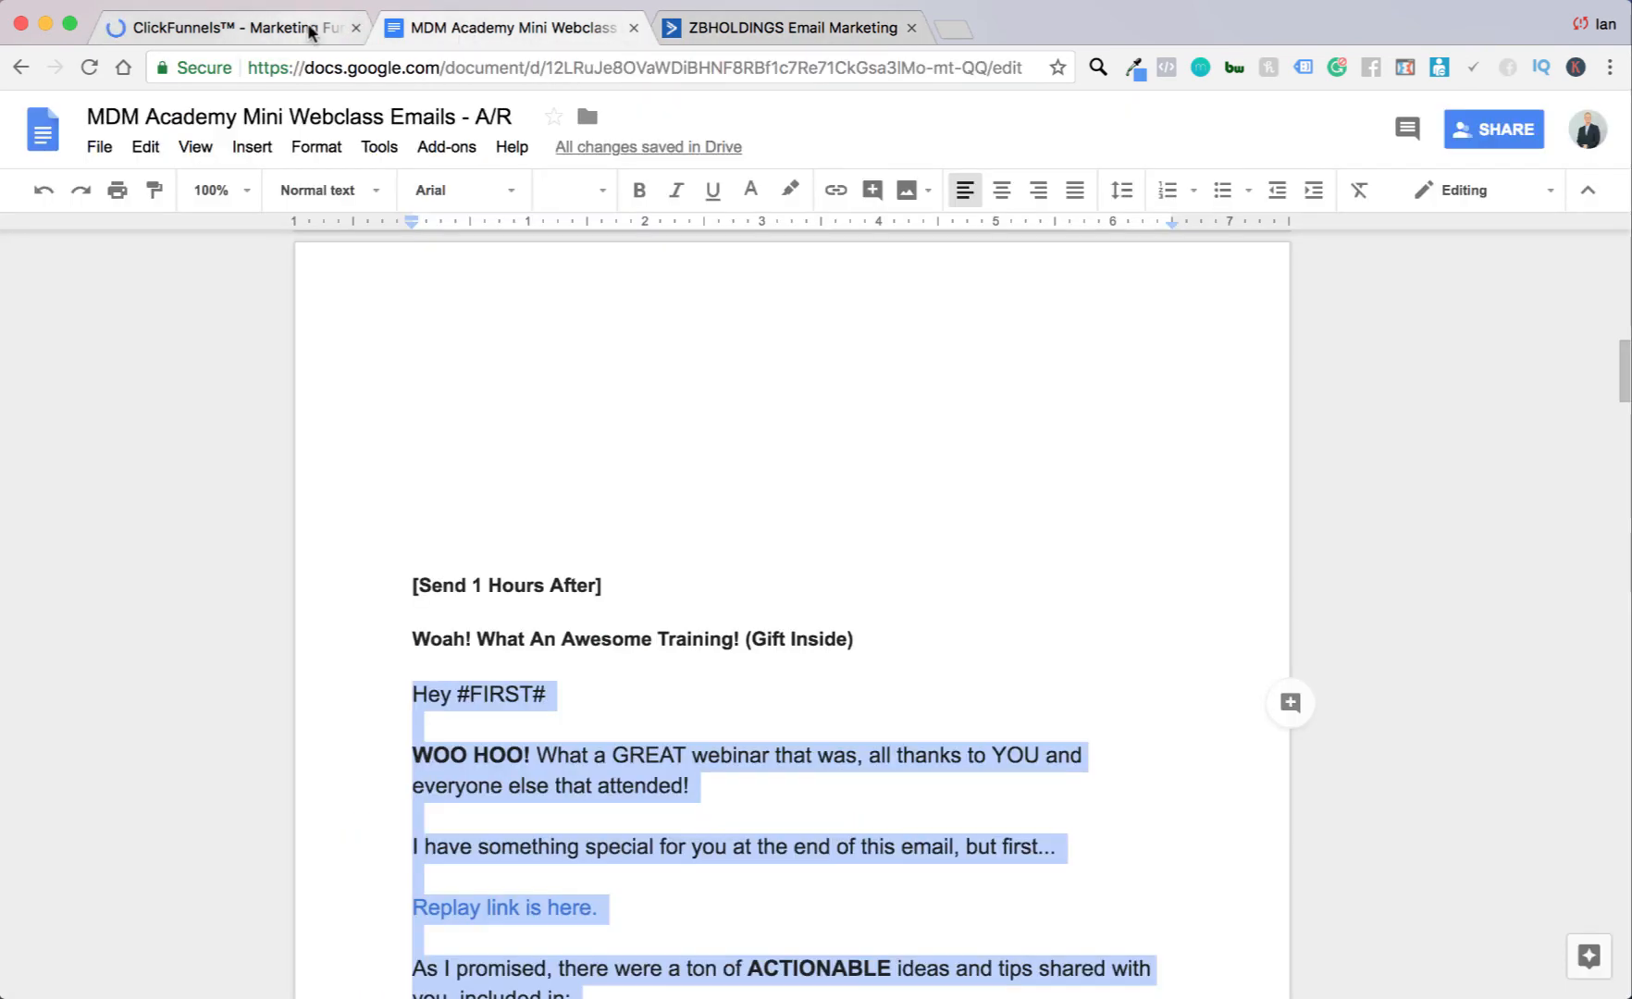
{"action": "left_click", "coordinate": [306, 28]}
{"action": "double_click", "coordinate": [678, 392]}
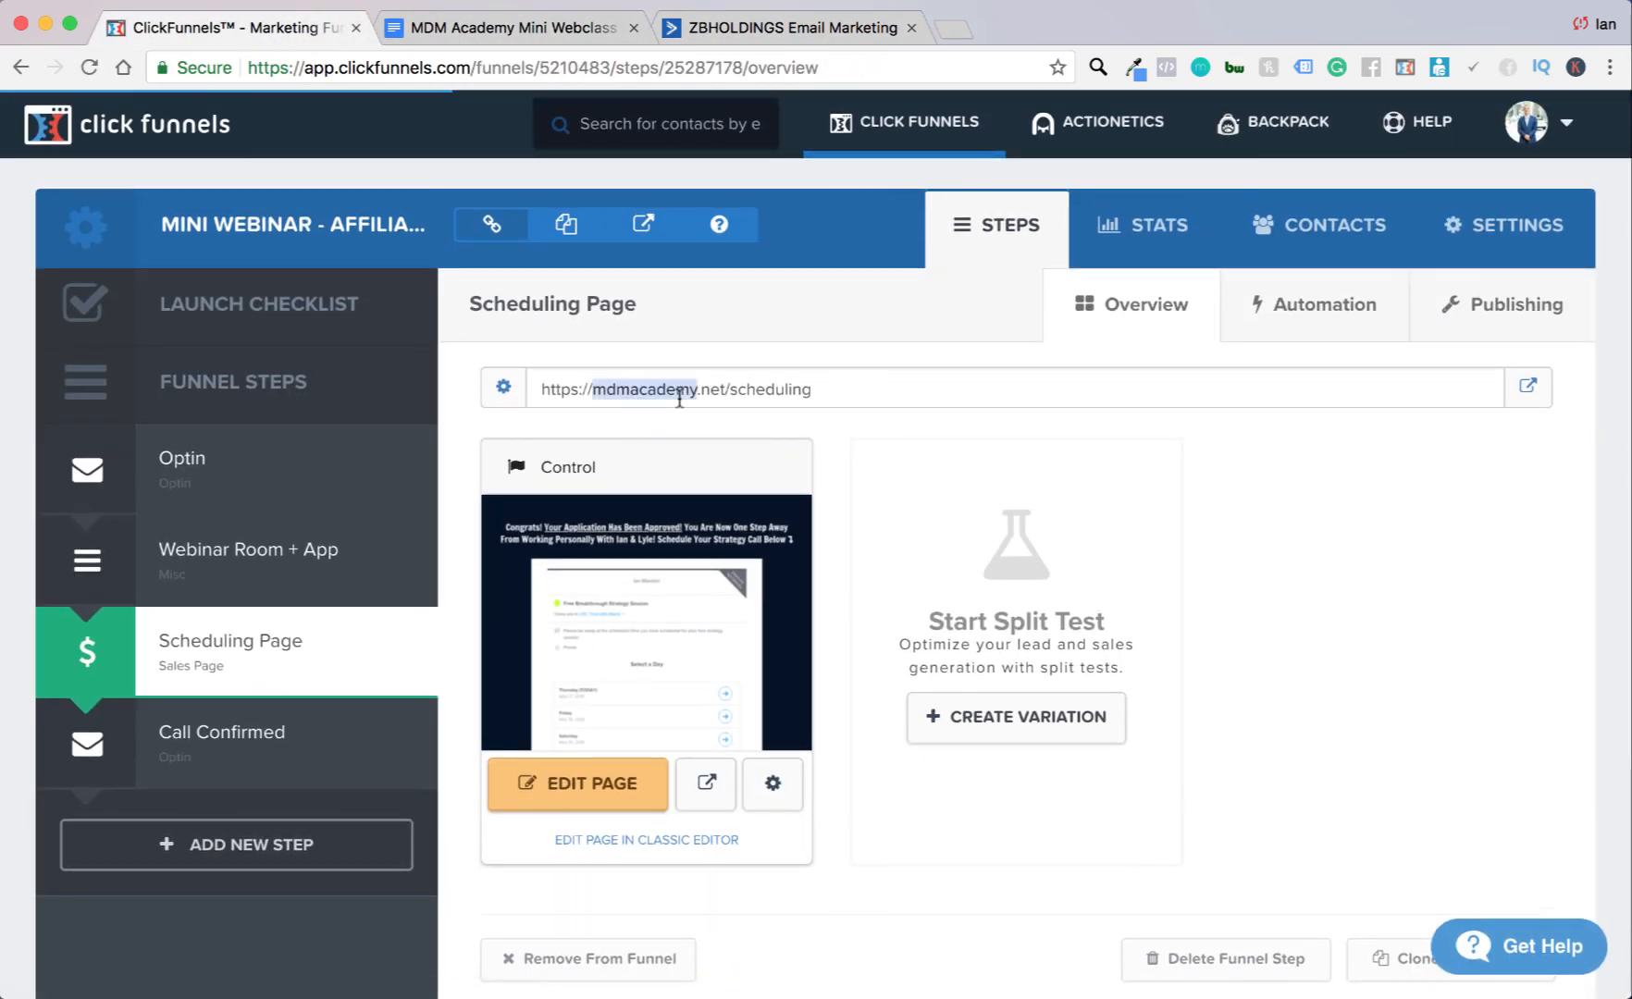
{"action": "left_click", "coordinate": [678, 395]}
{"action": "scroll", "coordinate": [678, 398], "scroll_direction": "down", "scroll_amount": 1}
{"action": "triple_click", "coordinate": [681, 388]}
{"action": "key", "text": "super+c"}
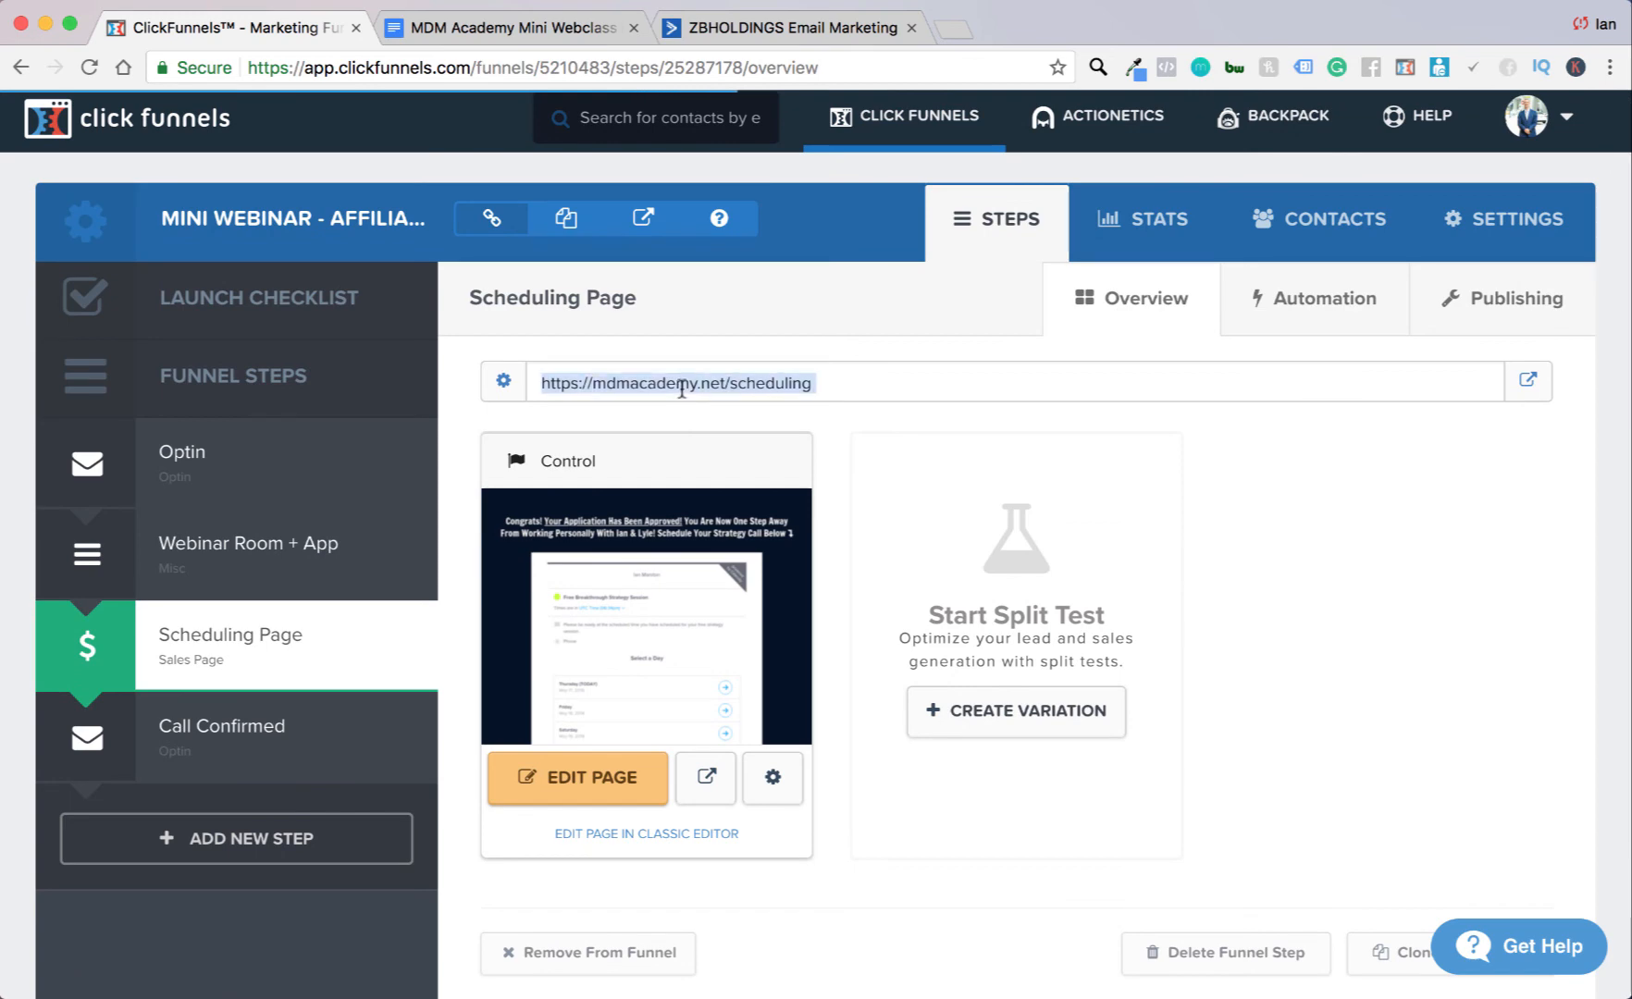
{"action": "left_click", "coordinate": [807, 30]}
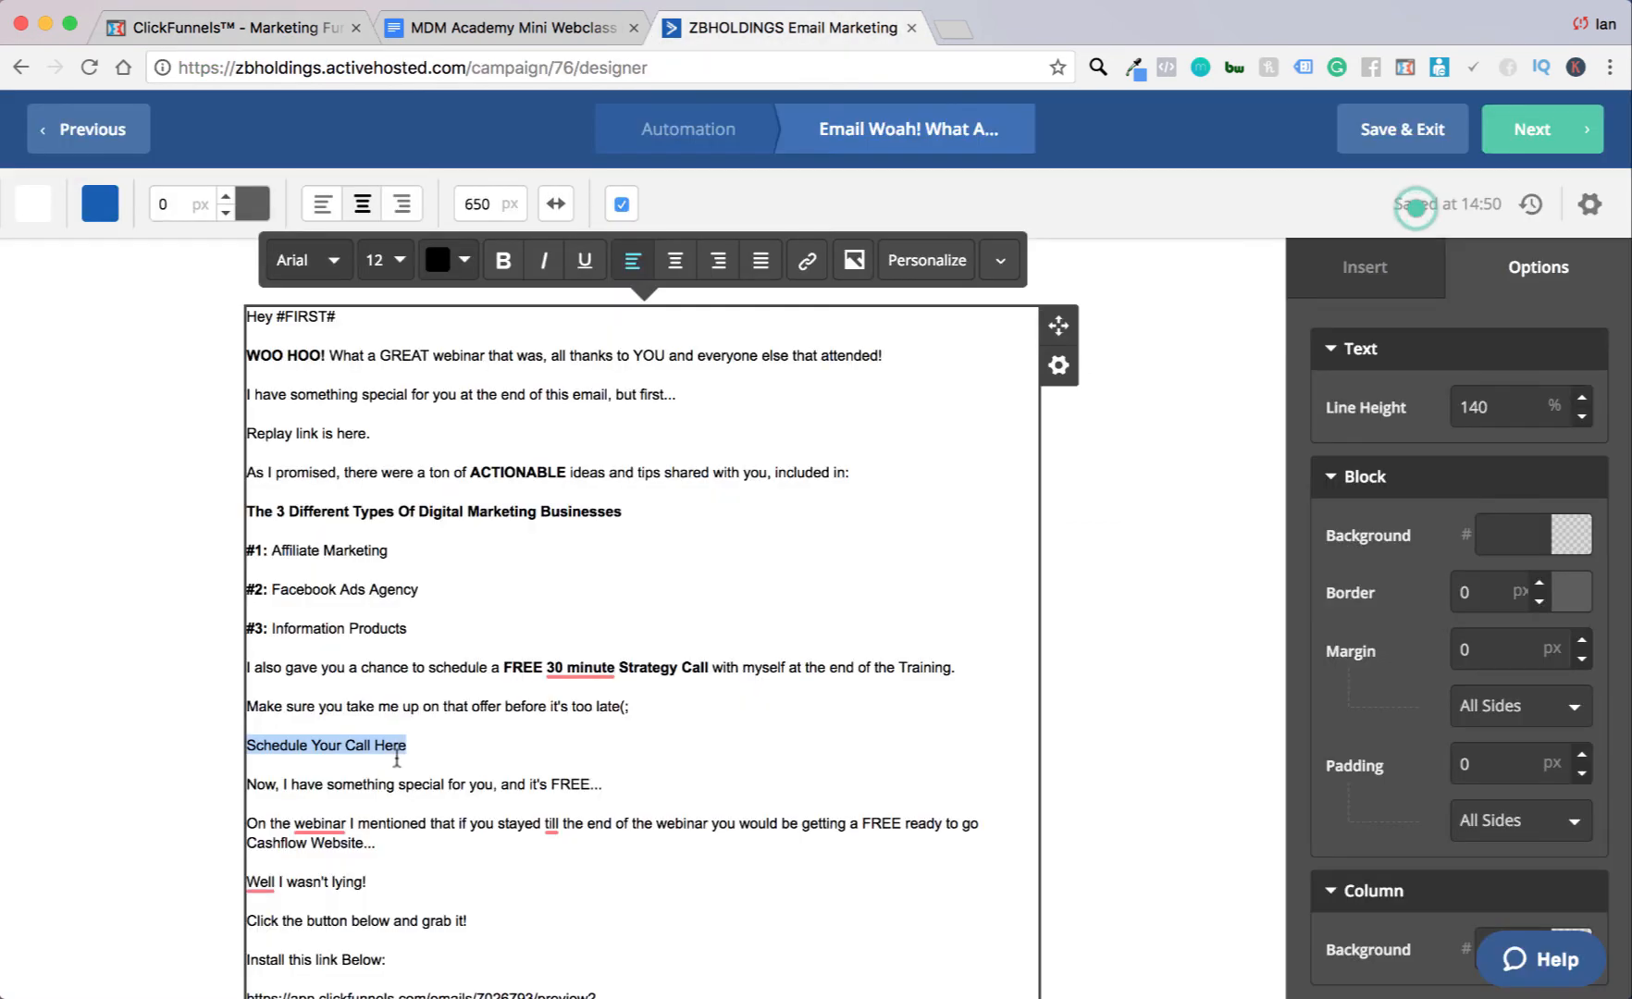
{"action": "left_click", "coordinate": [807, 262]}
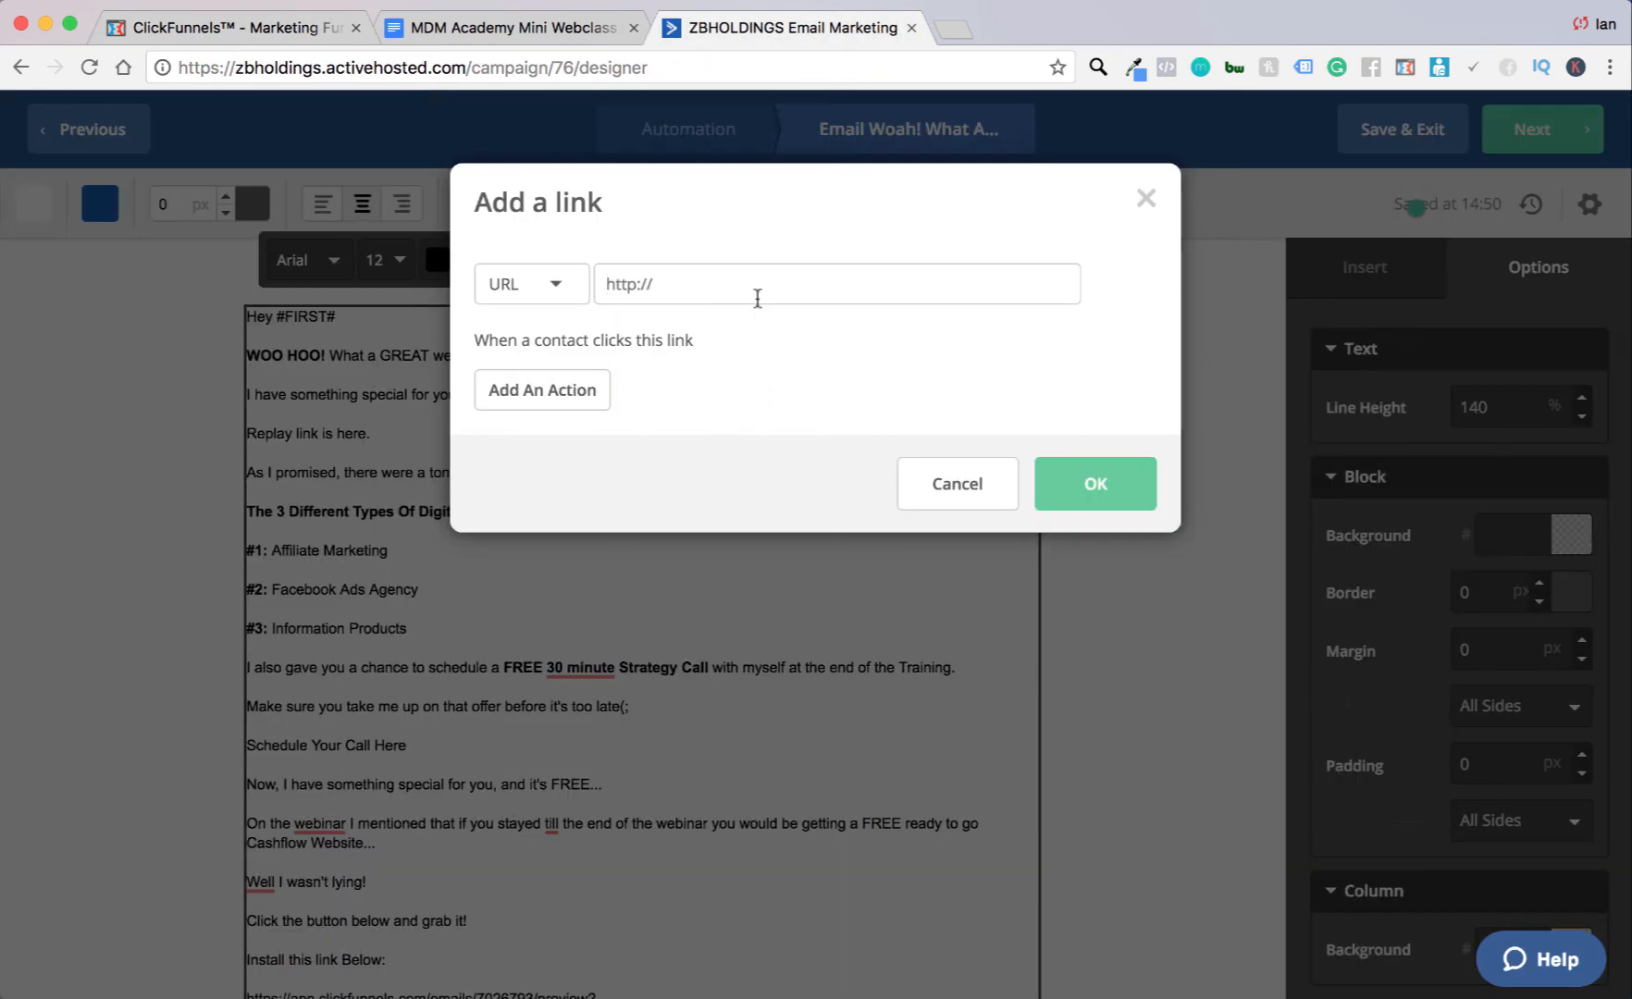
{"action": "key", "text": "super+v"}
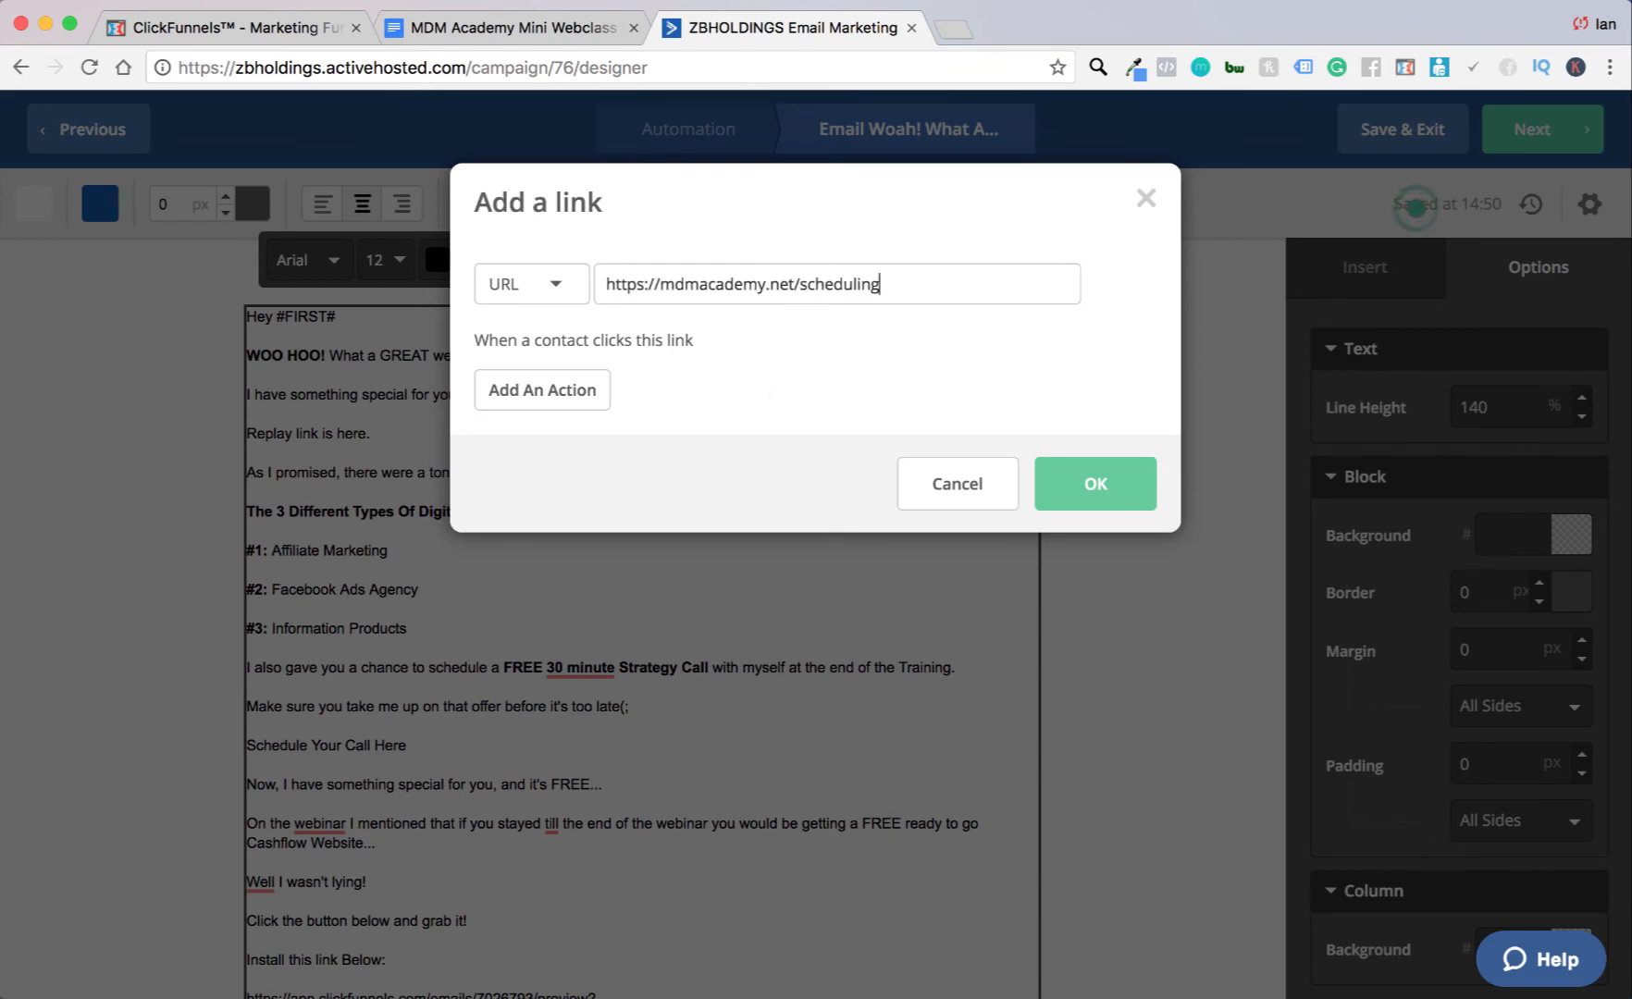
{"action": "left_click", "coordinate": [1119, 503]}
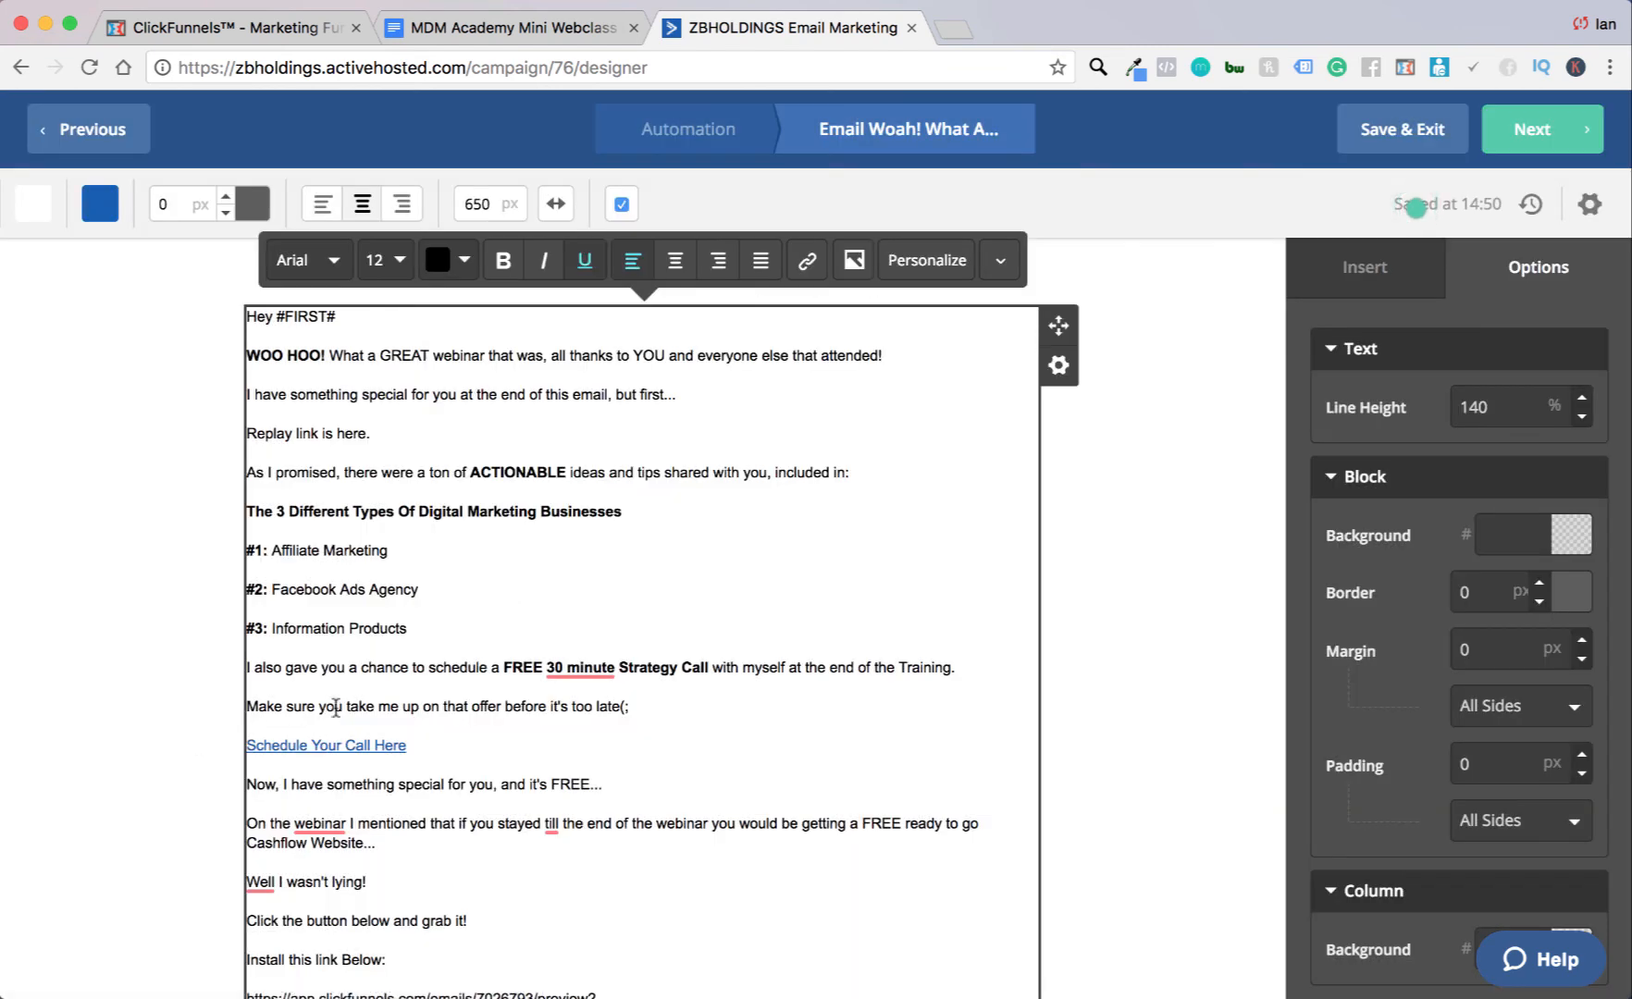
{"action": "mouse_move", "coordinate": [583, 671]}
{"action": "left_click", "coordinate": [571, 741]}
Step: Cut the long ClickFunnels preview URL under "Install this link Below:" and put the text "Free Gift" in its place
{"action": "scroll", "coordinate": [569, 735], "scroll_direction": "down", "scroll_amount": 3}
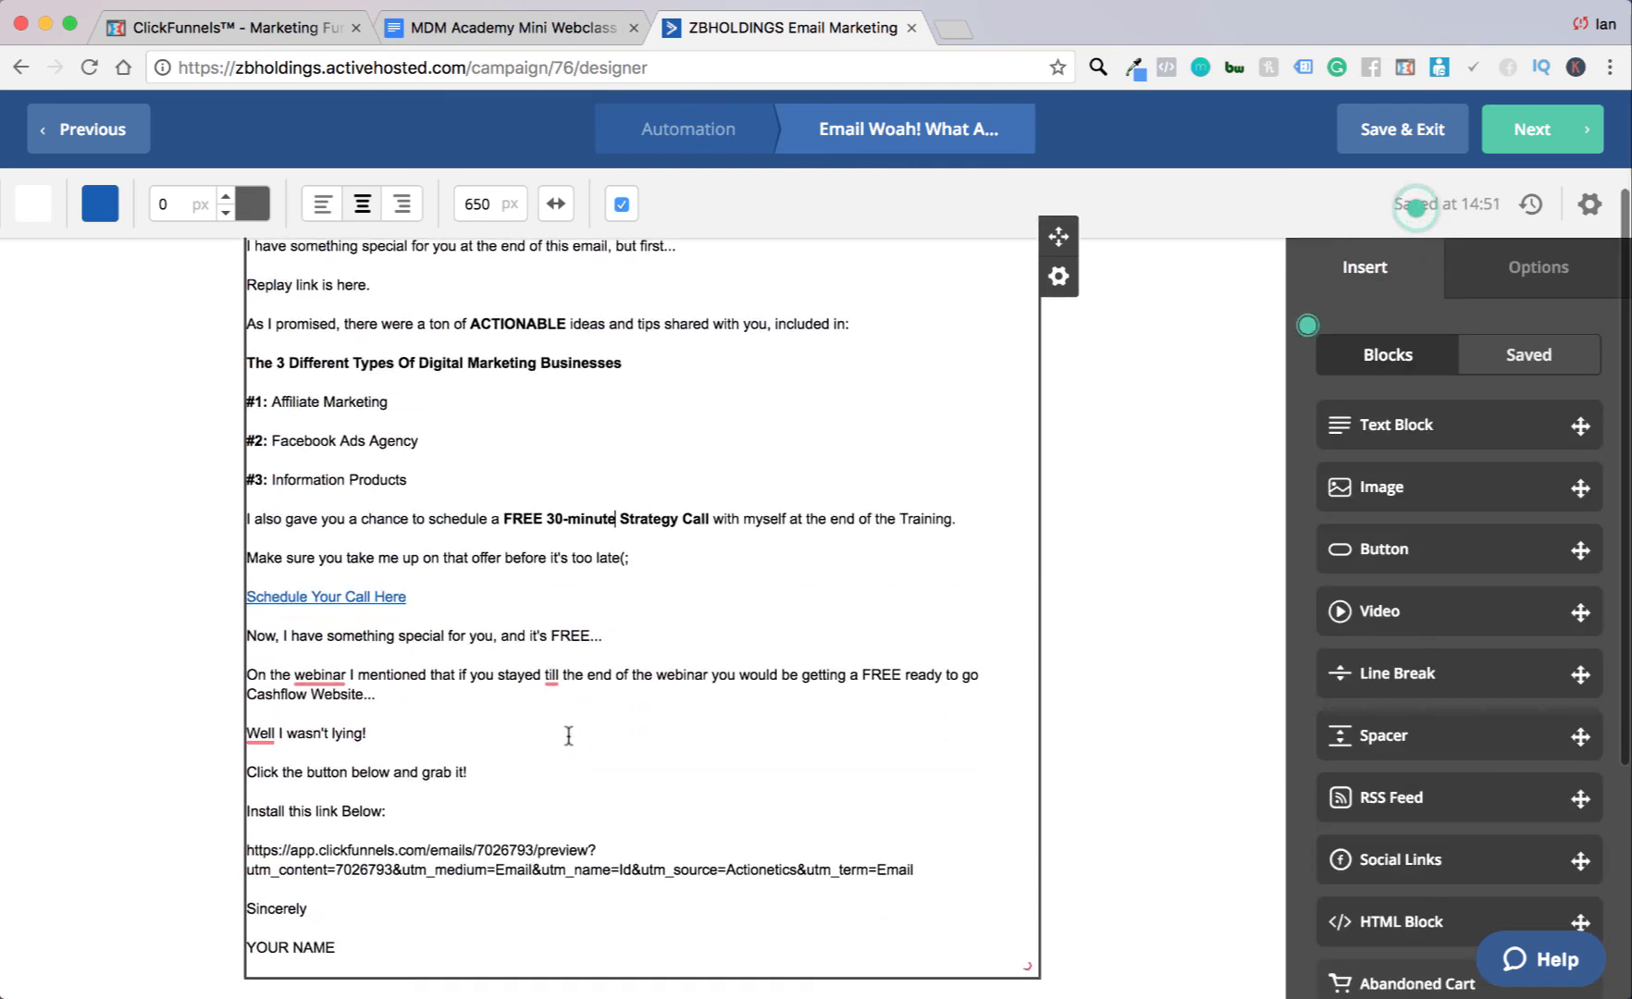
{"action": "scroll", "coordinate": [569, 735], "scroll_direction": "down", "scroll_amount": 1}
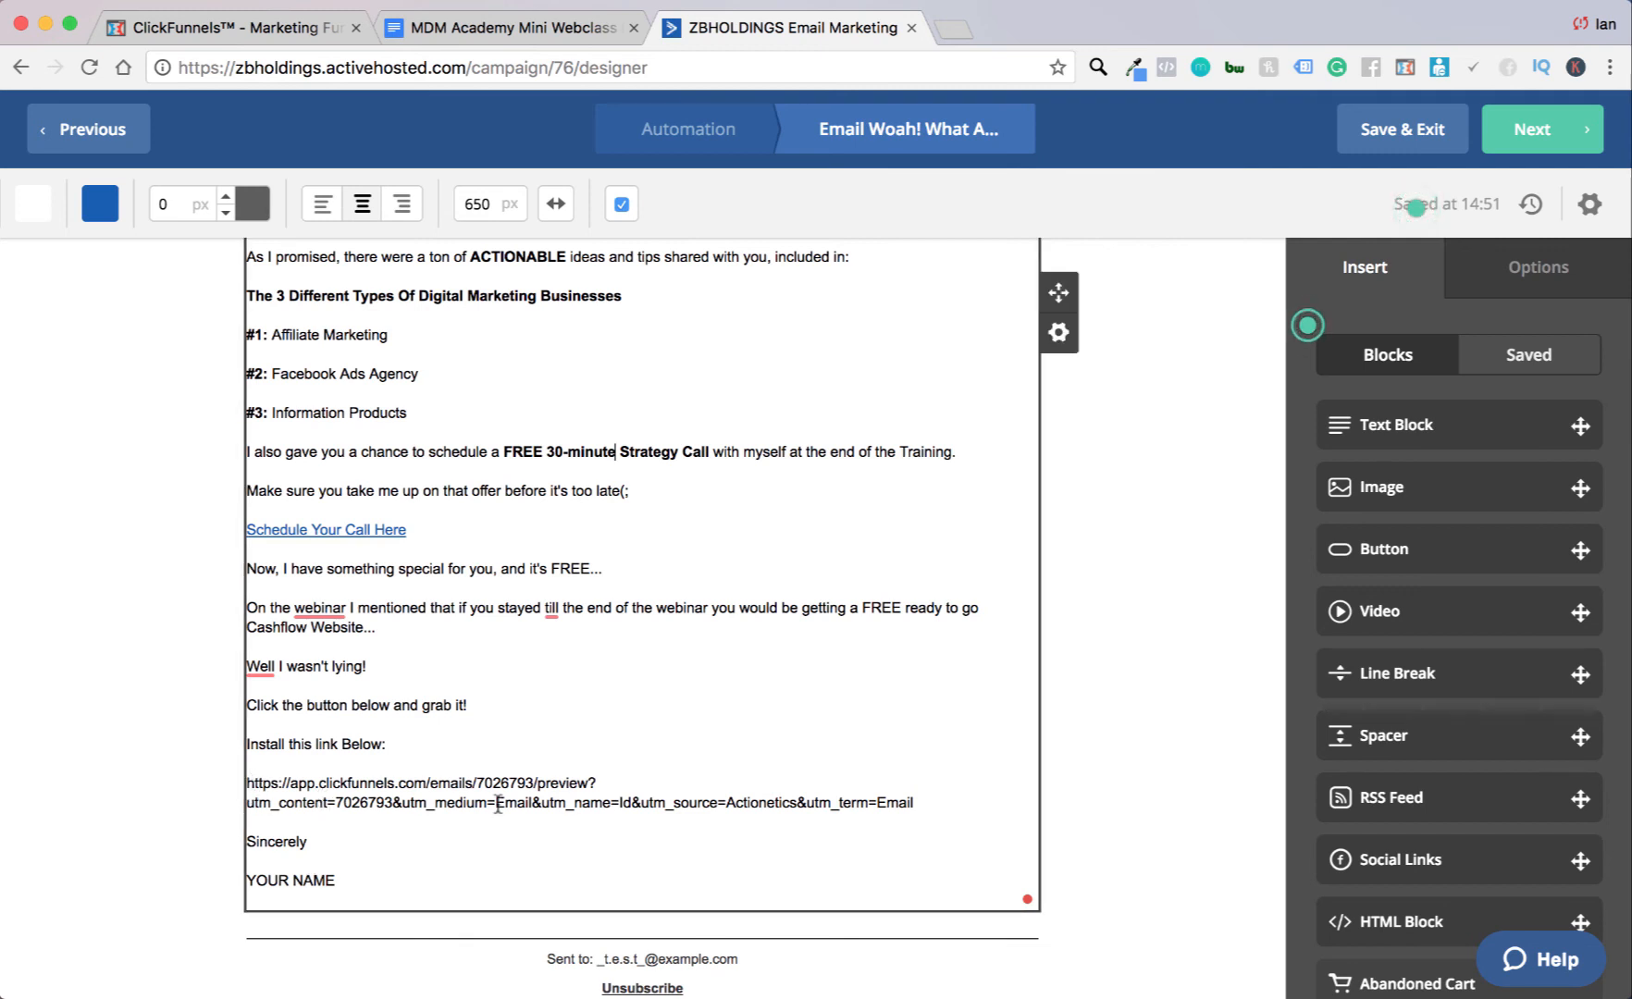
{"action": "left_click_drag", "start_coordinate": [920, 803], "coordinate": [248, 793]}
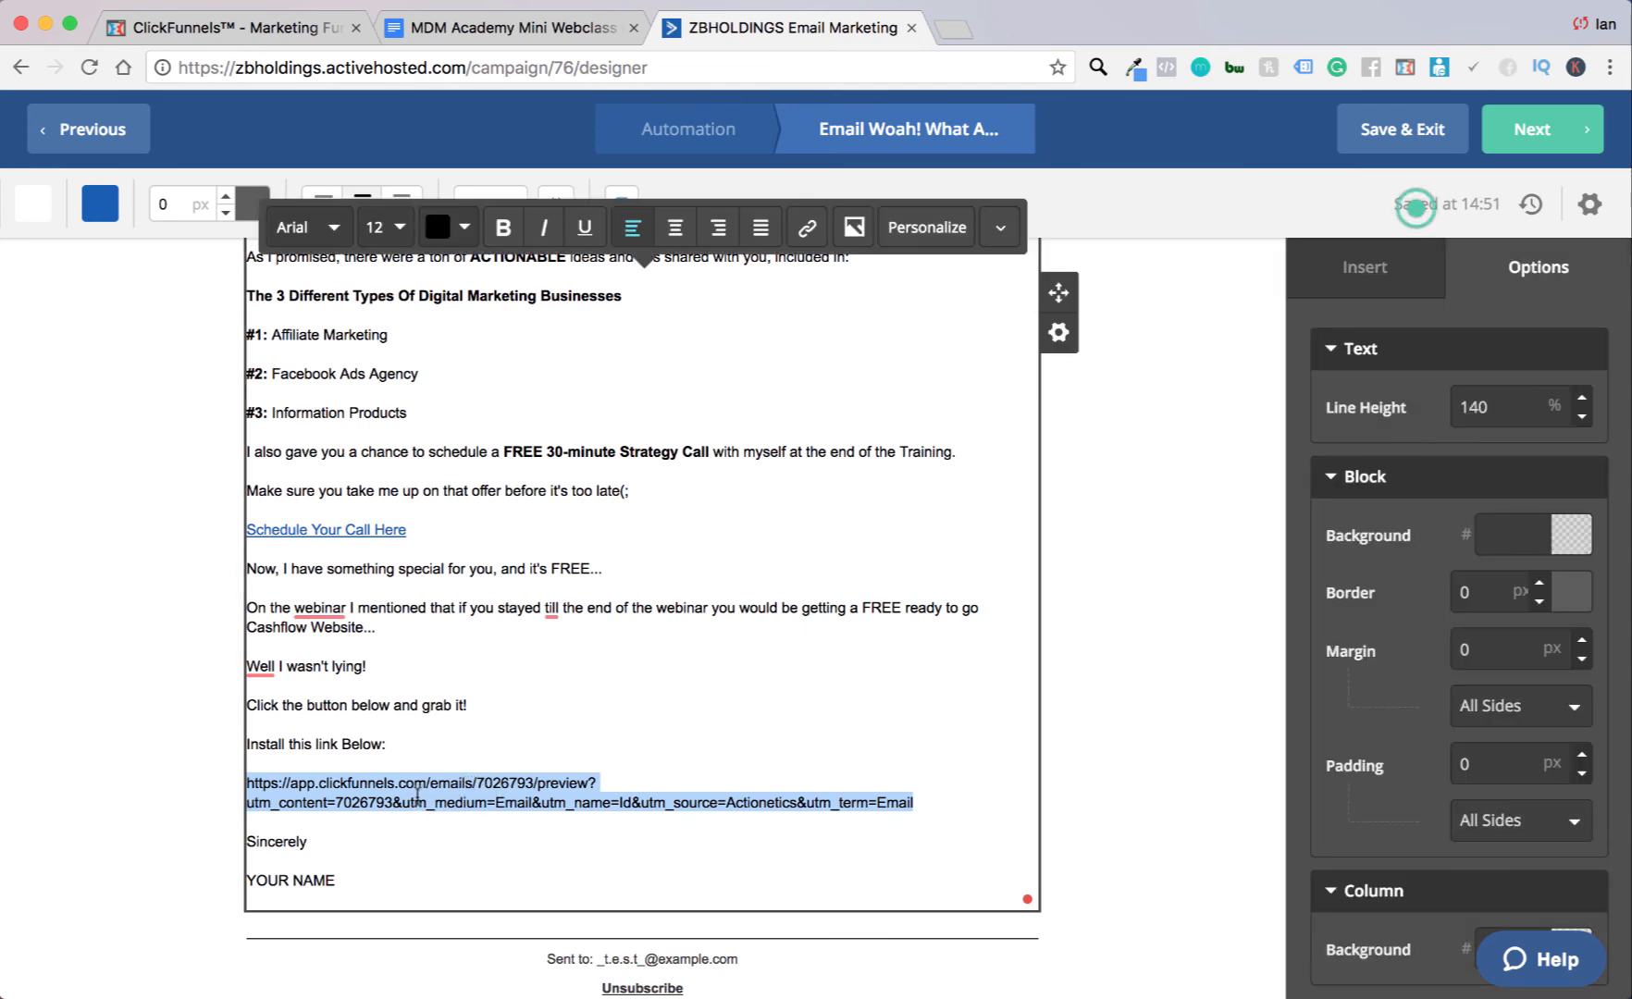
{"action": "scroll", "coordinate": [477, 692], "scroll_direction": "down", "scroll_amount": 2}
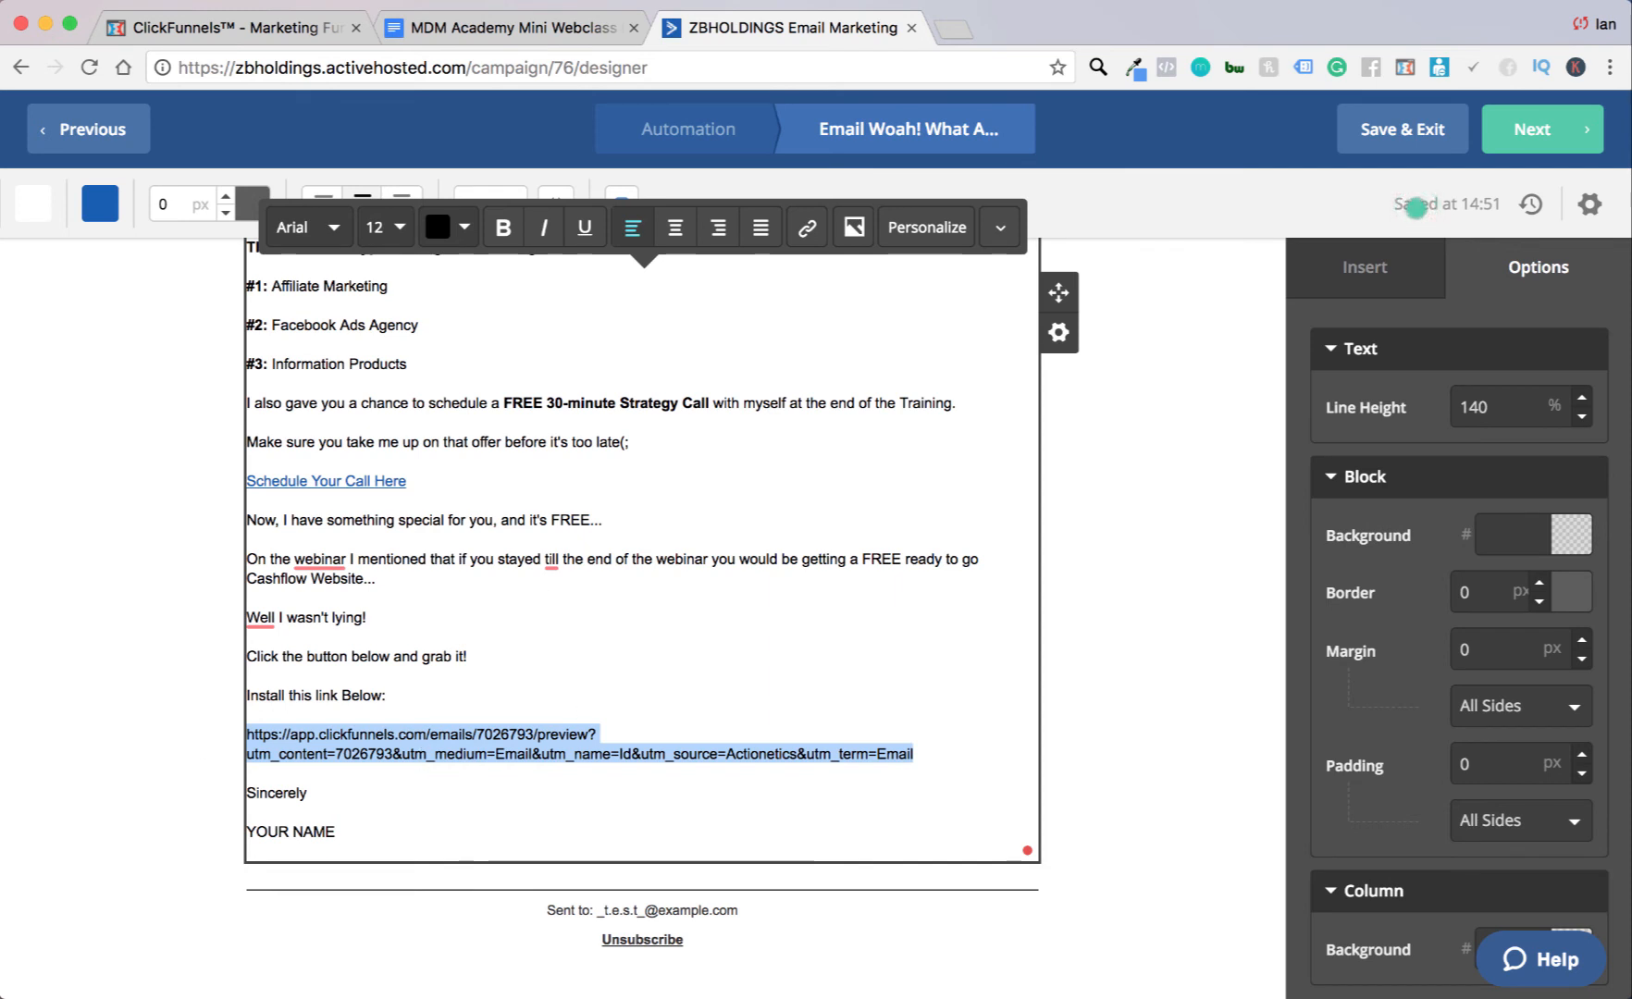
{"action": "key", "text": "BackSpace"}
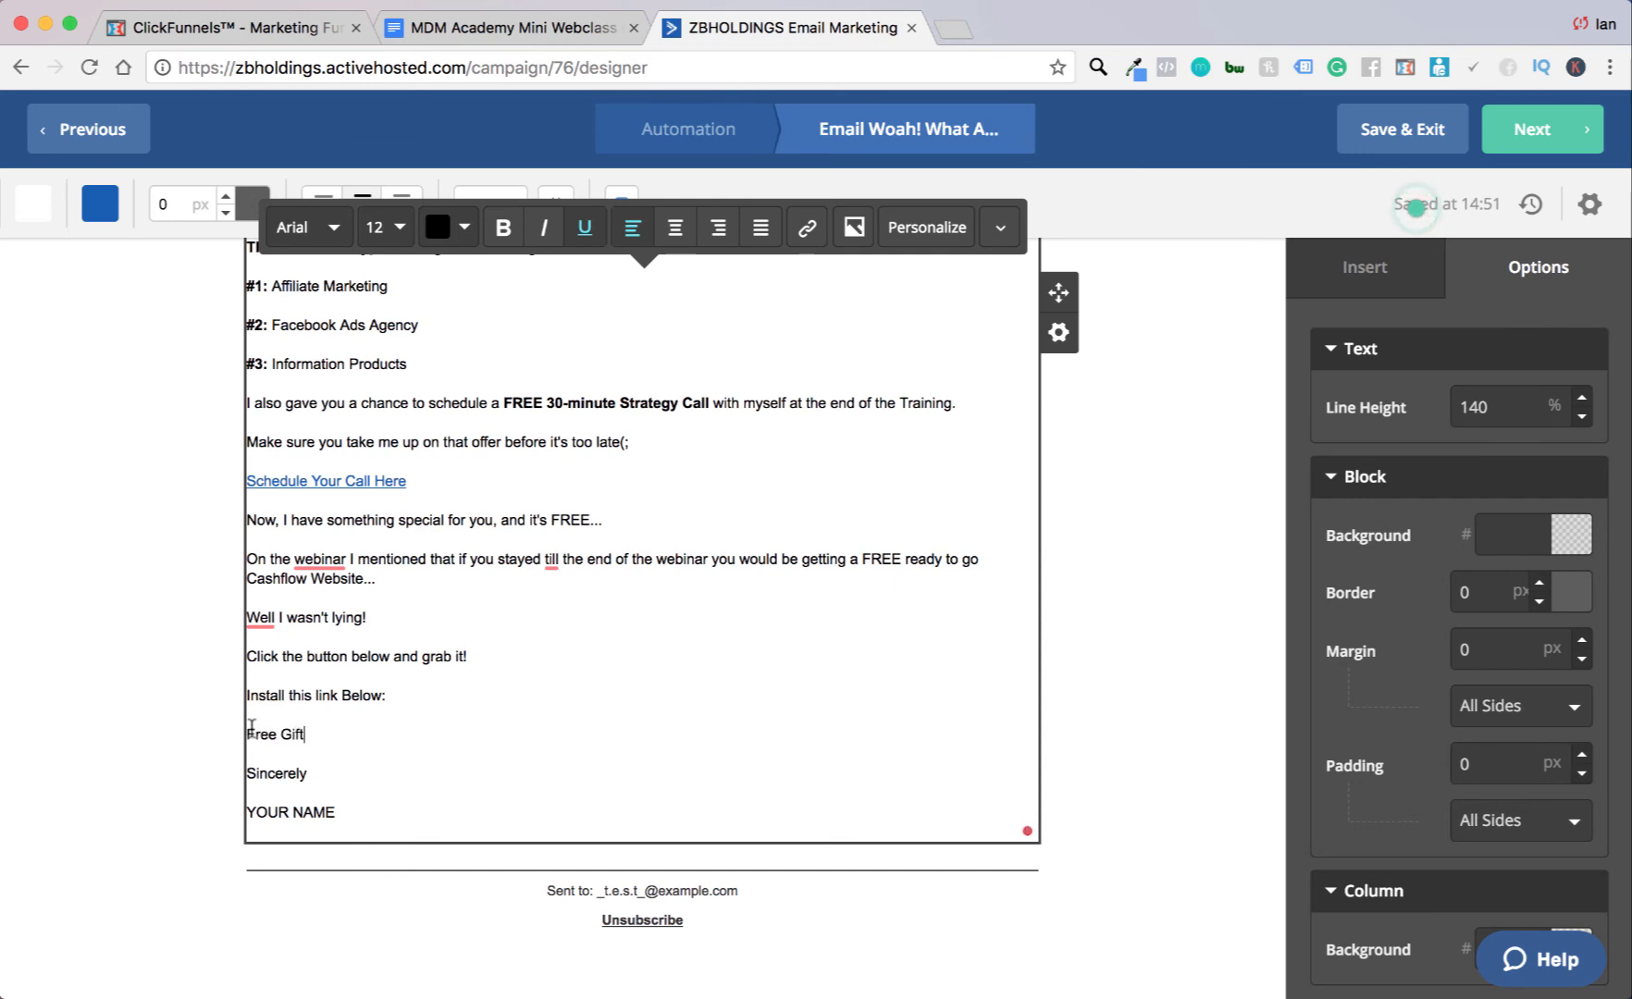
Step: Link the "Free Gift" text to the ClickFunnels preview URL that was cut from the email
{"action": "left_click_drag", "start_coordinate": [252, 728], "coordinate": [240, 772]}
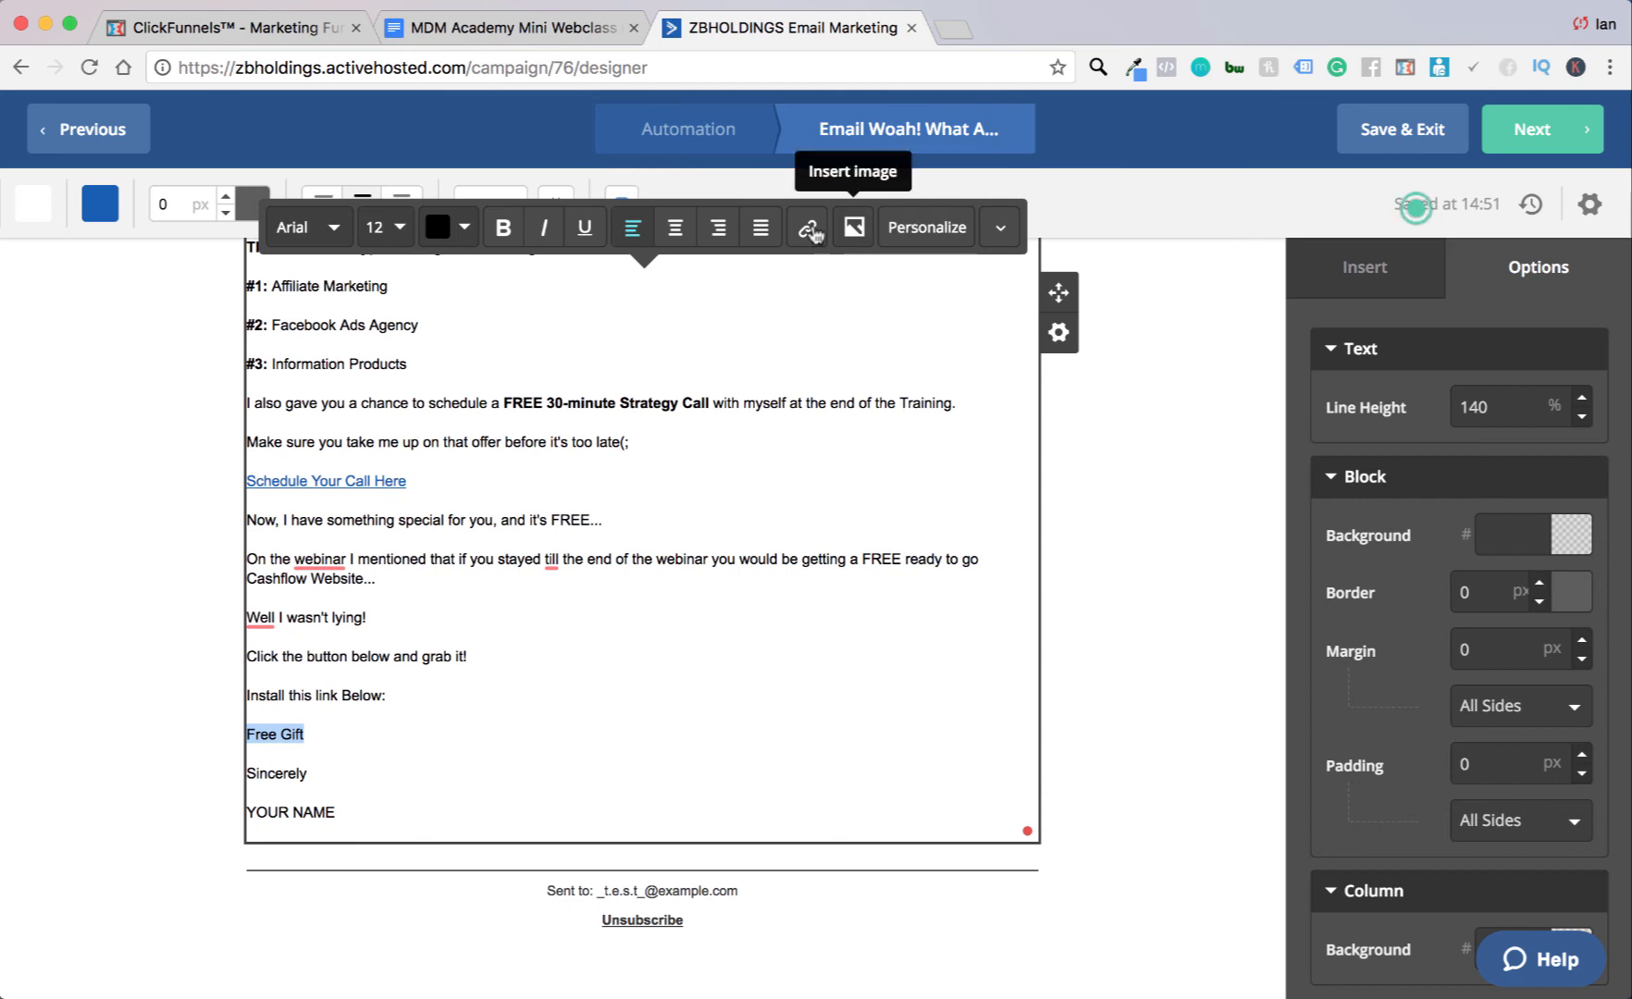
{"action": "left_click", "coordinate": [805, 231]}
{"action": "key", "text": "super+v"}
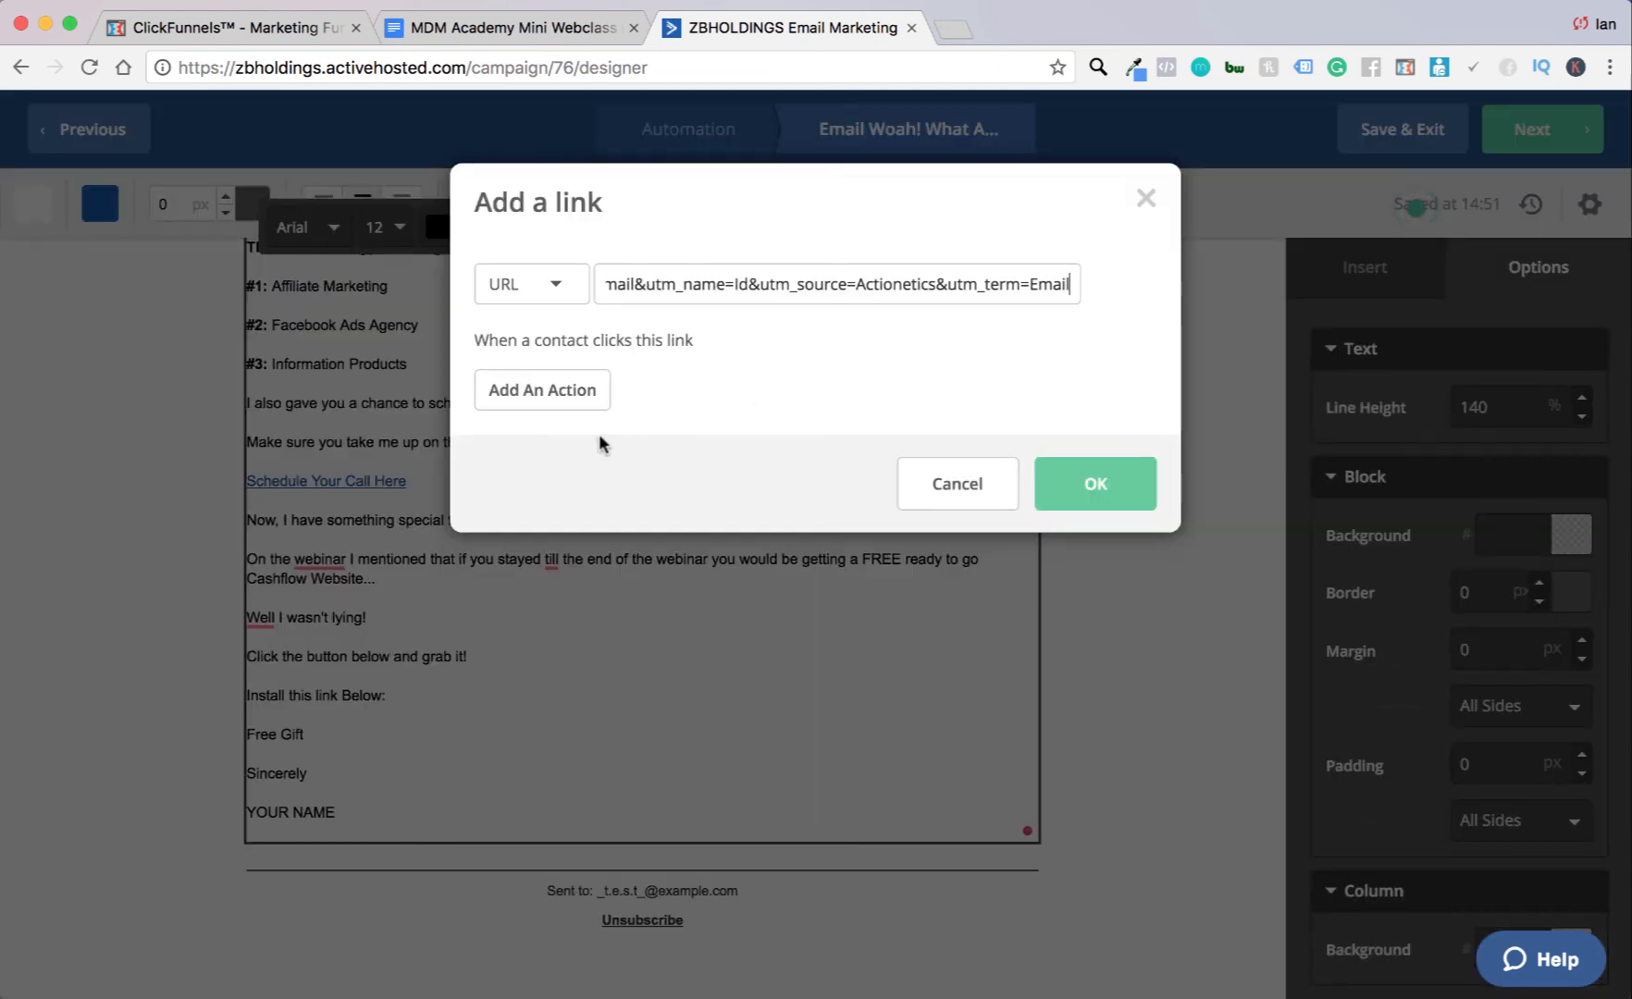
{"action": "left_click", "coordinate": [1090, 479]}
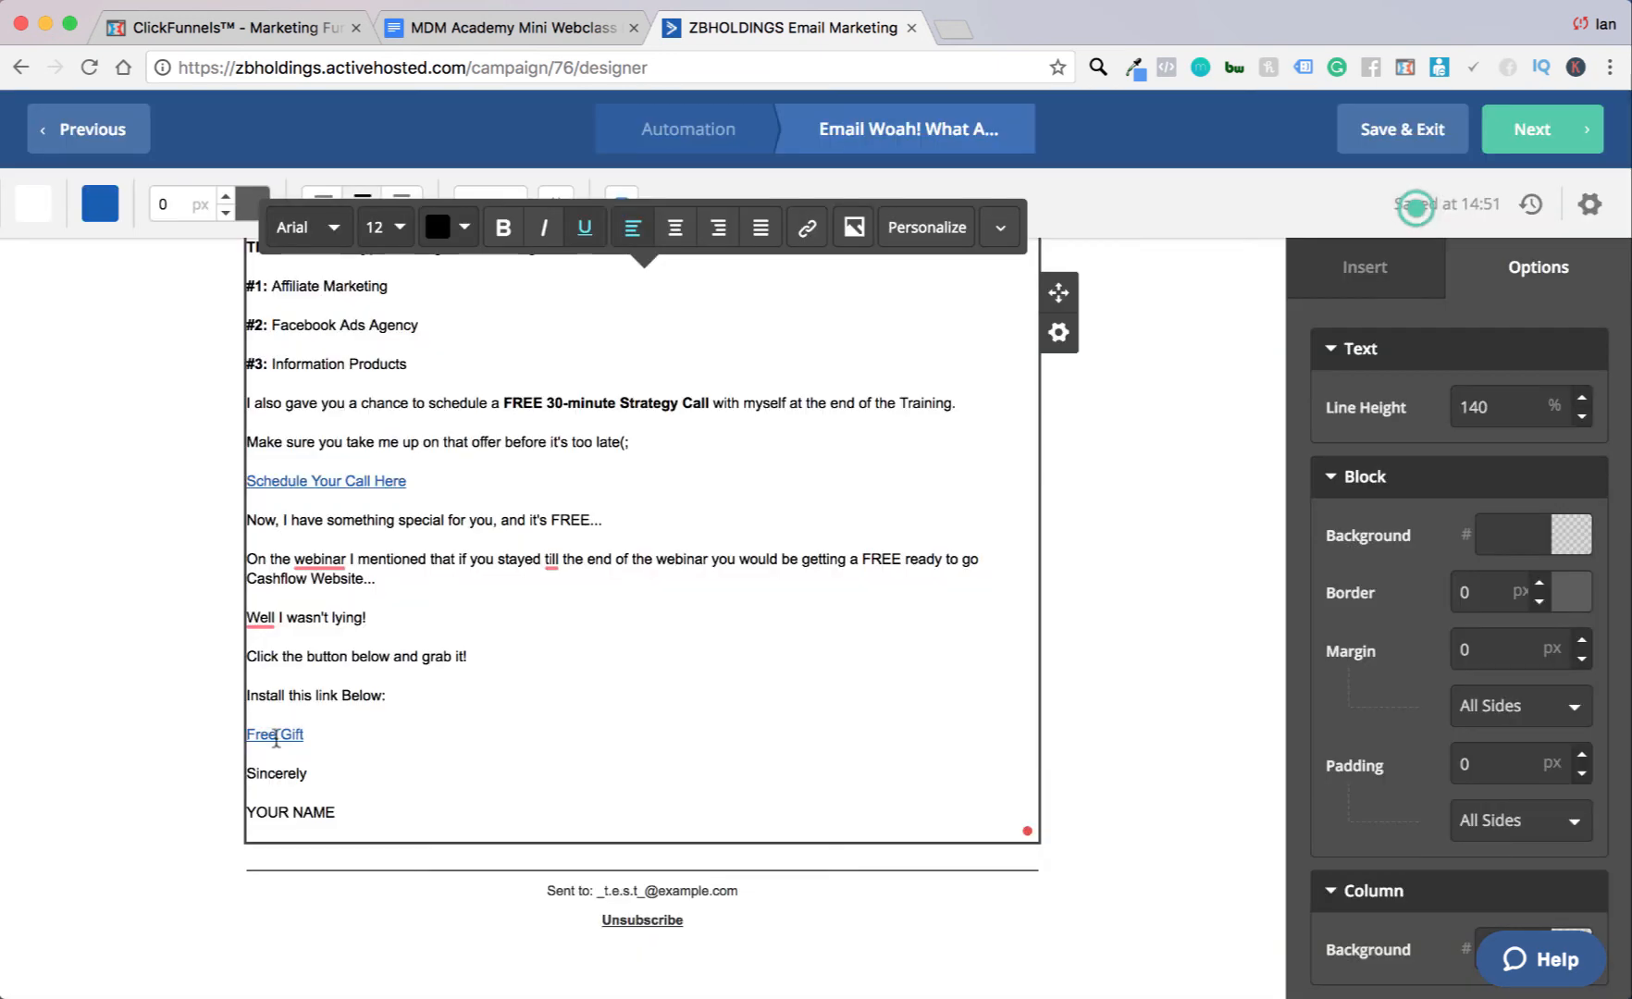
Step: Set the font size of the whole email body, down to the "YOUR NAME" line, to 15 px
{"action": "left_click_drag", "start_coordinate": [338, 817], "coordinate": [233, 823]}
{"action": "scroll", "coordinate": [317, 574], "scroll_direction": "up", "scroll_amount": 3}
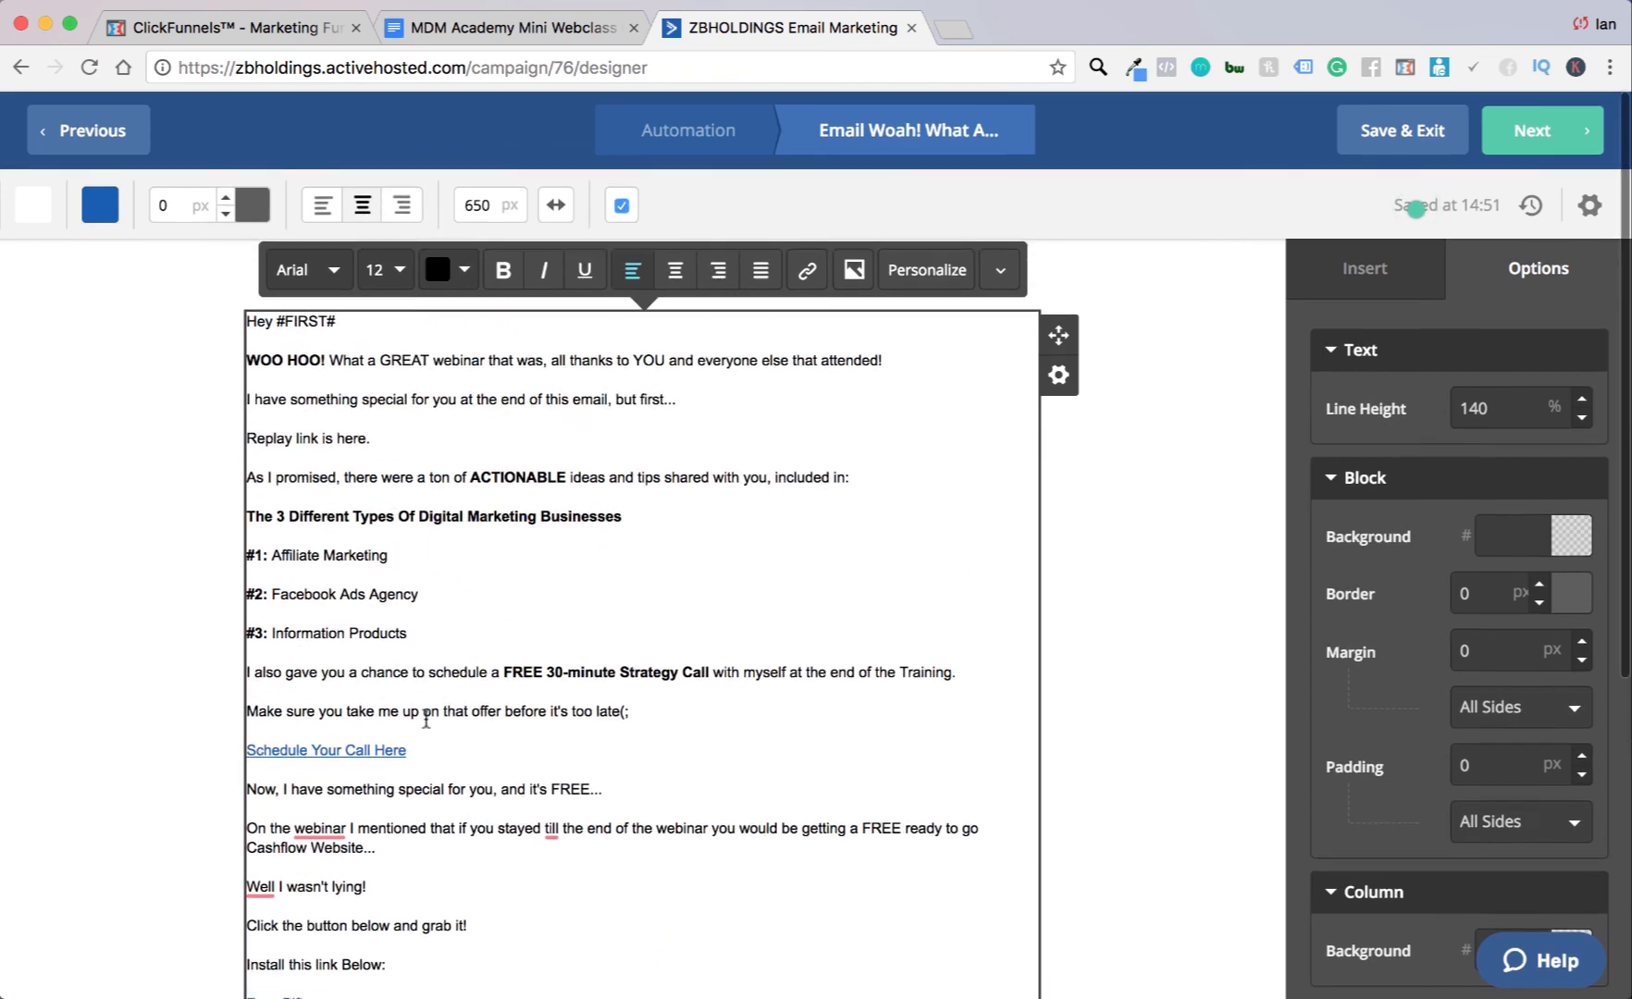
{"action": "left_click_drag", "start_coordinate": [293, 351], "coordinate": [648, 992]}
{"action": "left_click", "coordinate": [388, 234]}
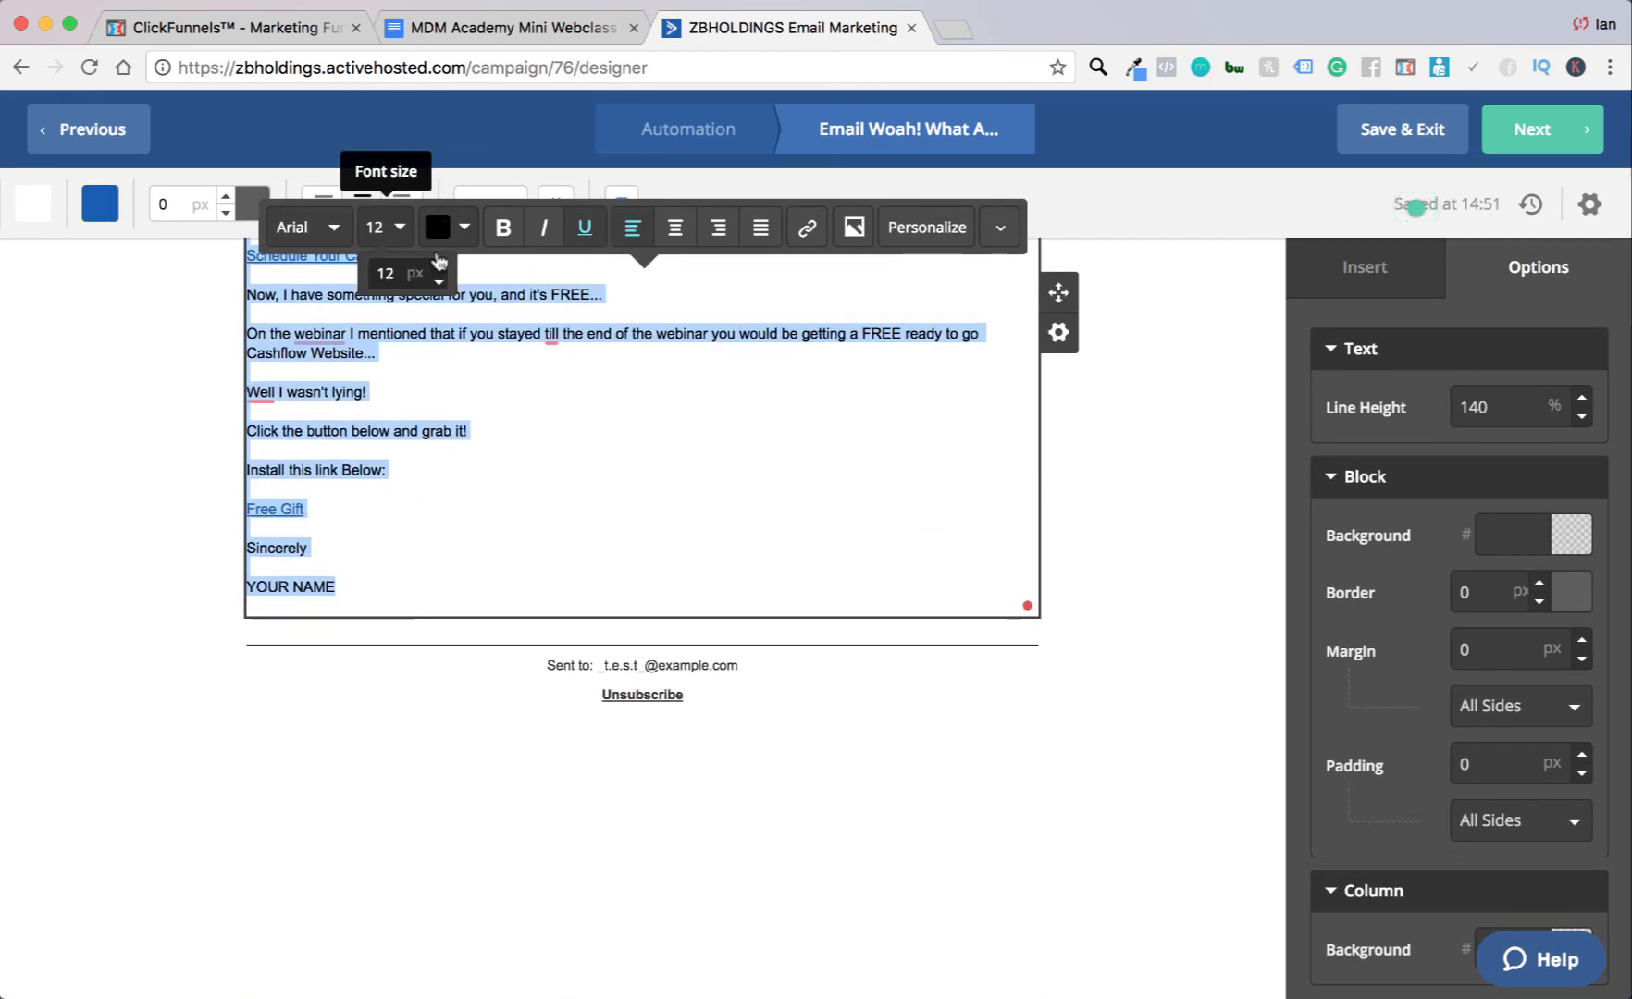
{"action": "left_click", "coordinate": [440, 268]}
{"action": "left_click", "coordinate": [439, 269]}
{"action": "left_click", "coordinate": [439, 268]}
Step: Replace the "YOUR NAME" placeholder in the sign-off with the sender's first name
{"action": "left_click", "coordinate": [362, 879]}
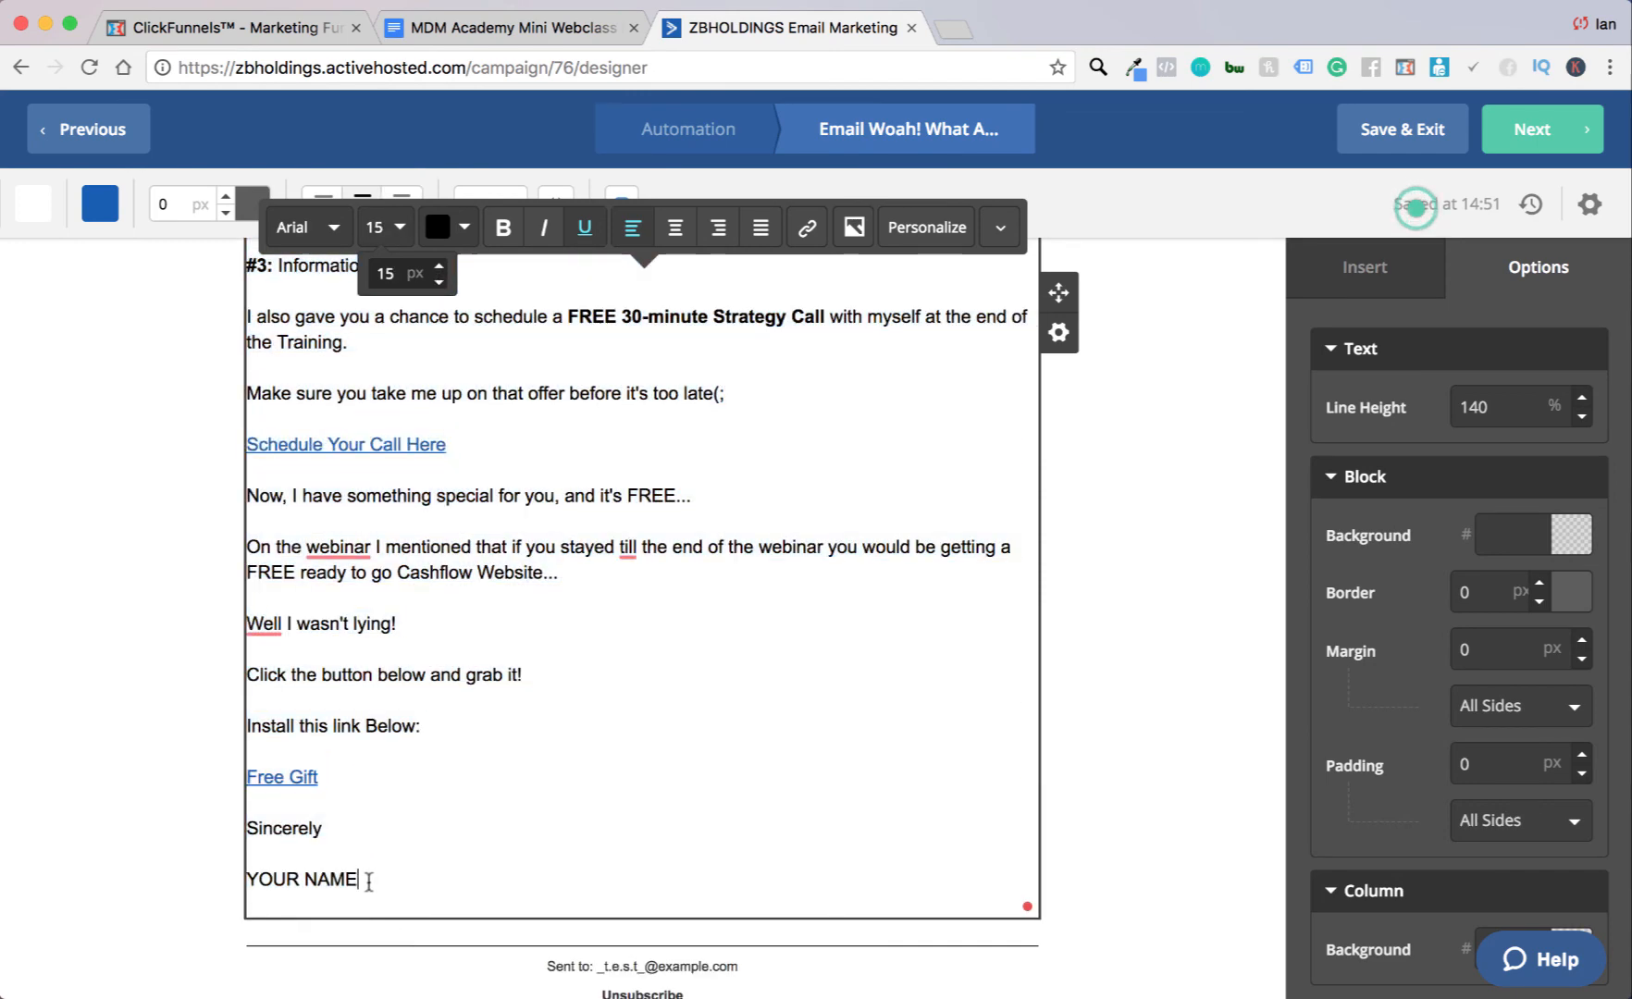
{"action": "left_click_drag", "start_coordinate": [363, 878], "coordinate": [248, 884]}
{"action": "type", "text": "Ian"}
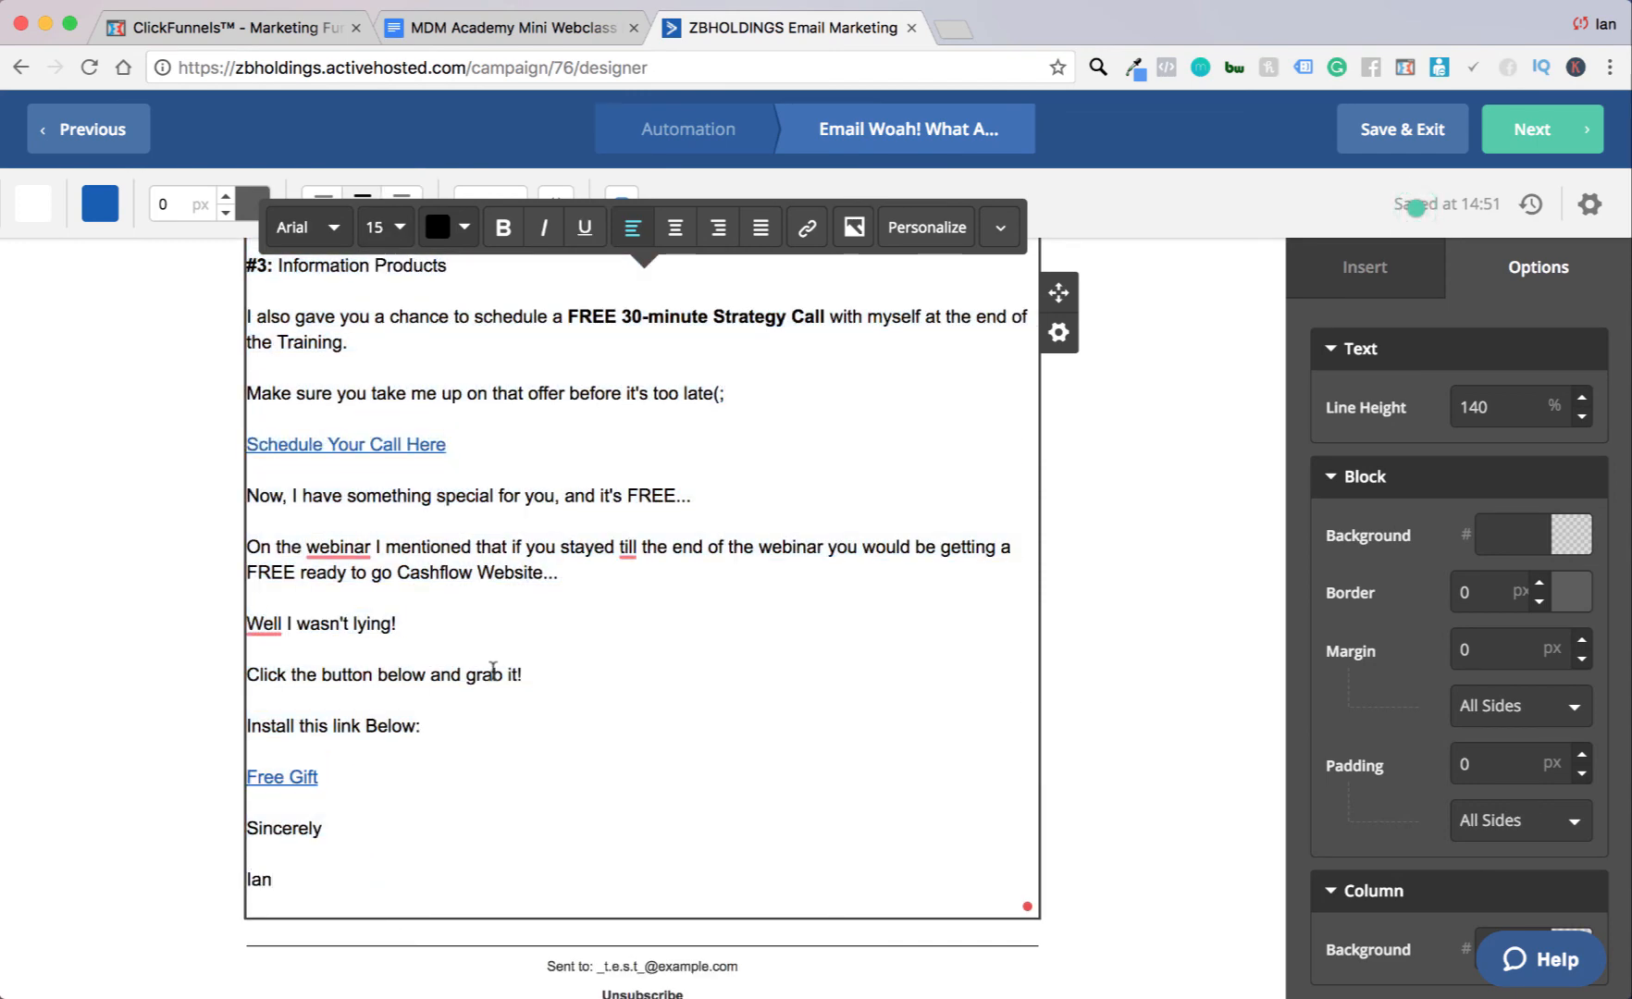
{"action": "scroll", "coordinate": [493, 667], "scroll_direction": "up", "scroll_amount": 5}
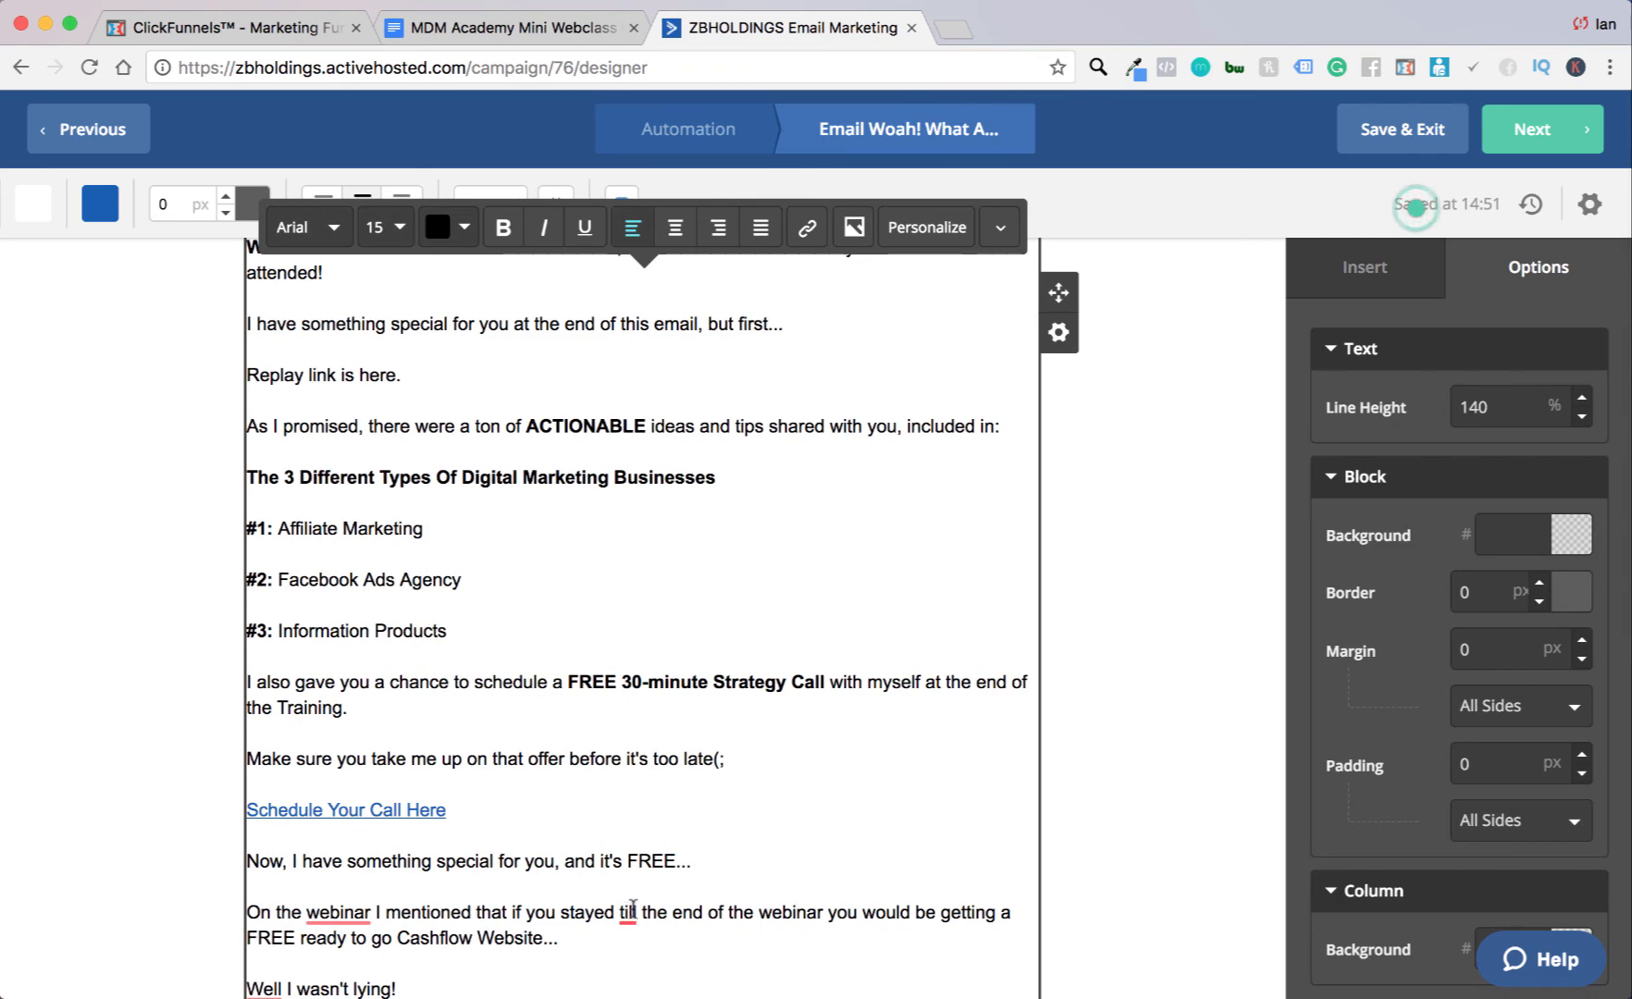
Step: Correct the email body's wording by changing "till" to "until" and adding commas after "webinar" and "Well"
{"action": "mouse_move", "coordinate": [633, 912]}
{"action": "left_click", "coordinate": [645, 792]}
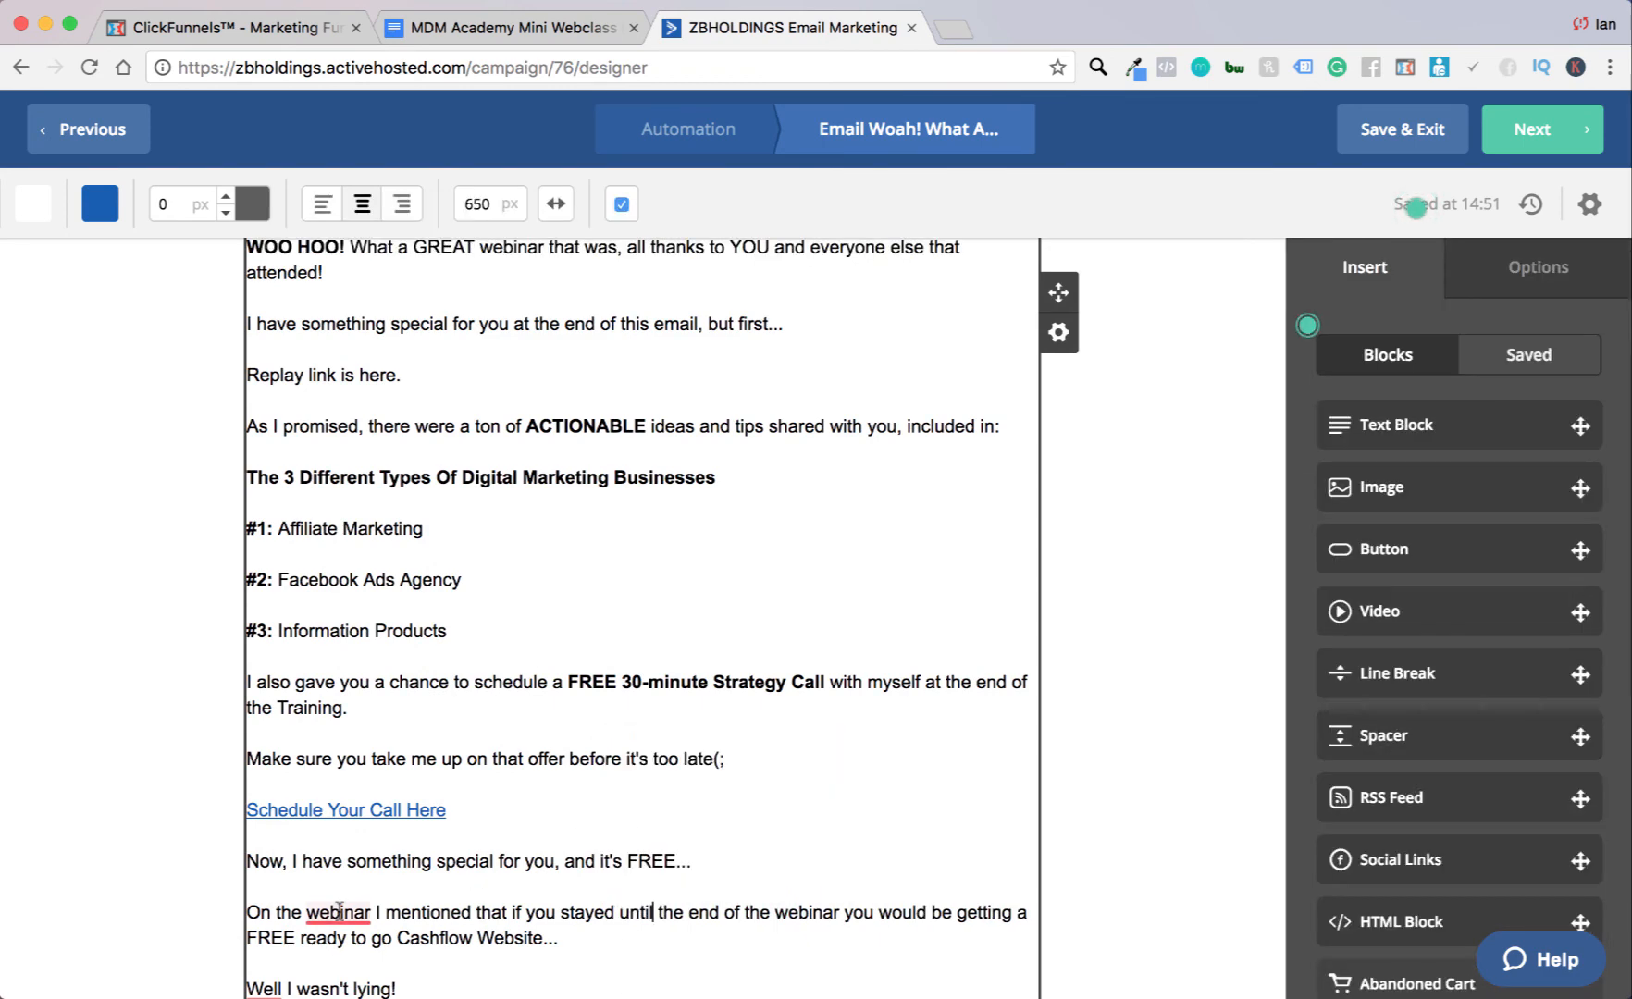
{"action": "mouse_move", "coordinate": [338, 912]}
{"action": "left_click", "coordinate": [390, 782]}
{"action": "scroll", "coordinate": [402, 797], "scroll_direction": "down", "scroll_amount": 3}
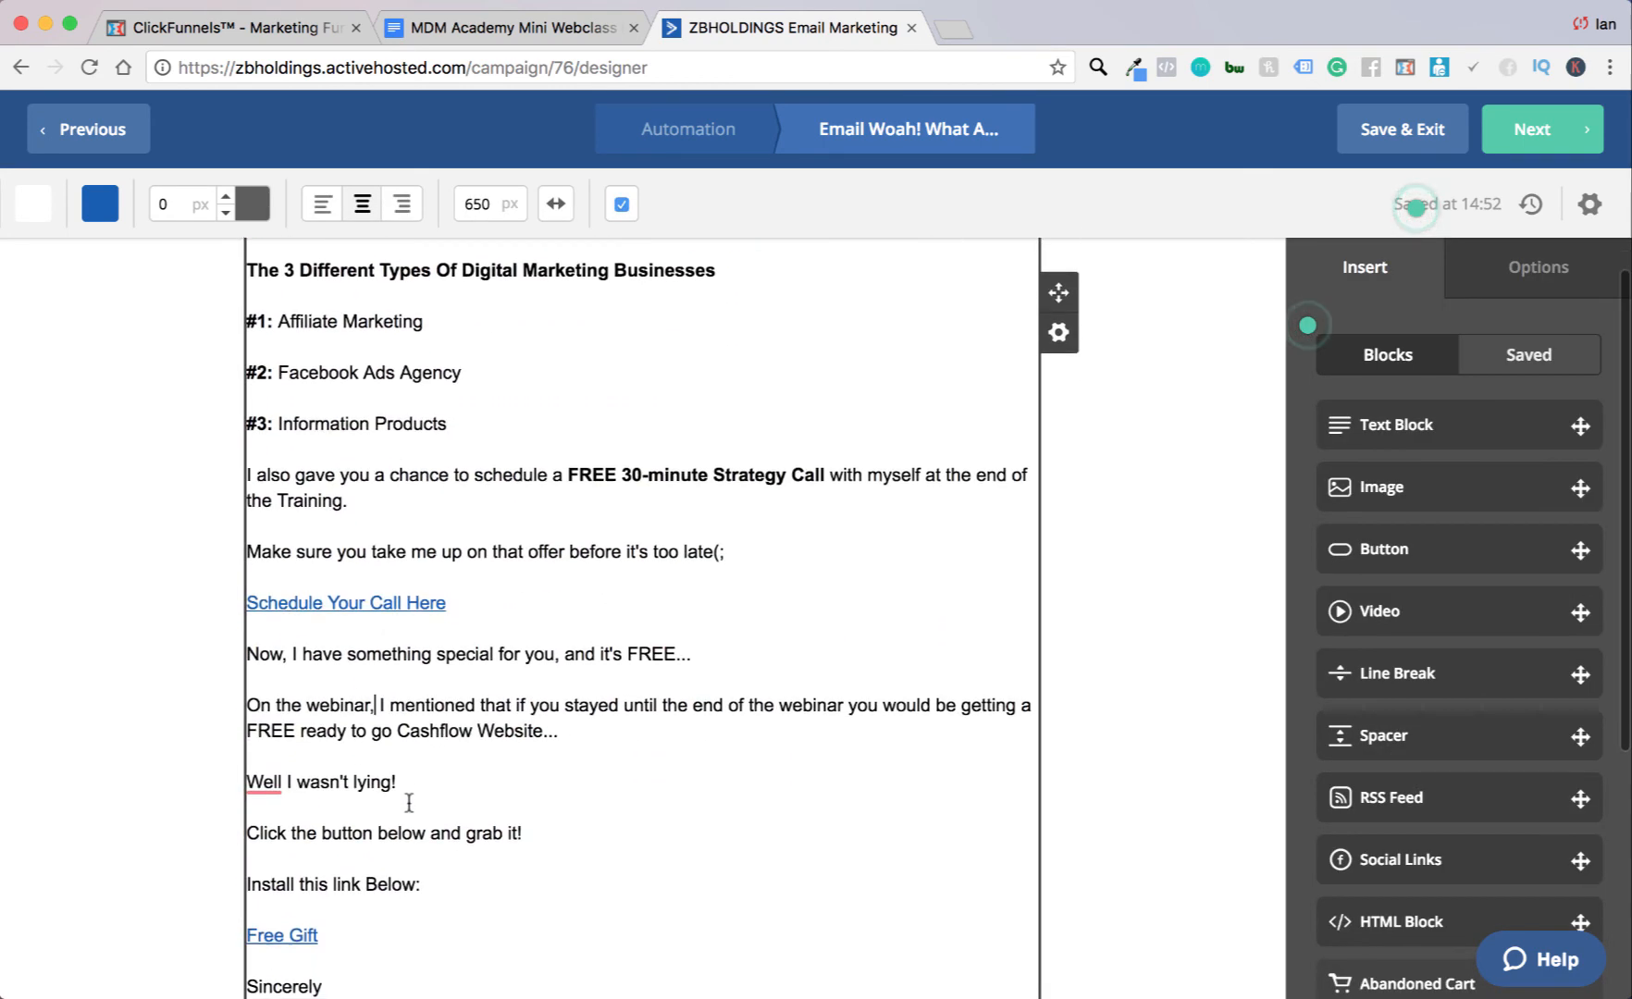
{"action": "mouse_move", "coordinate": [306, 777]}
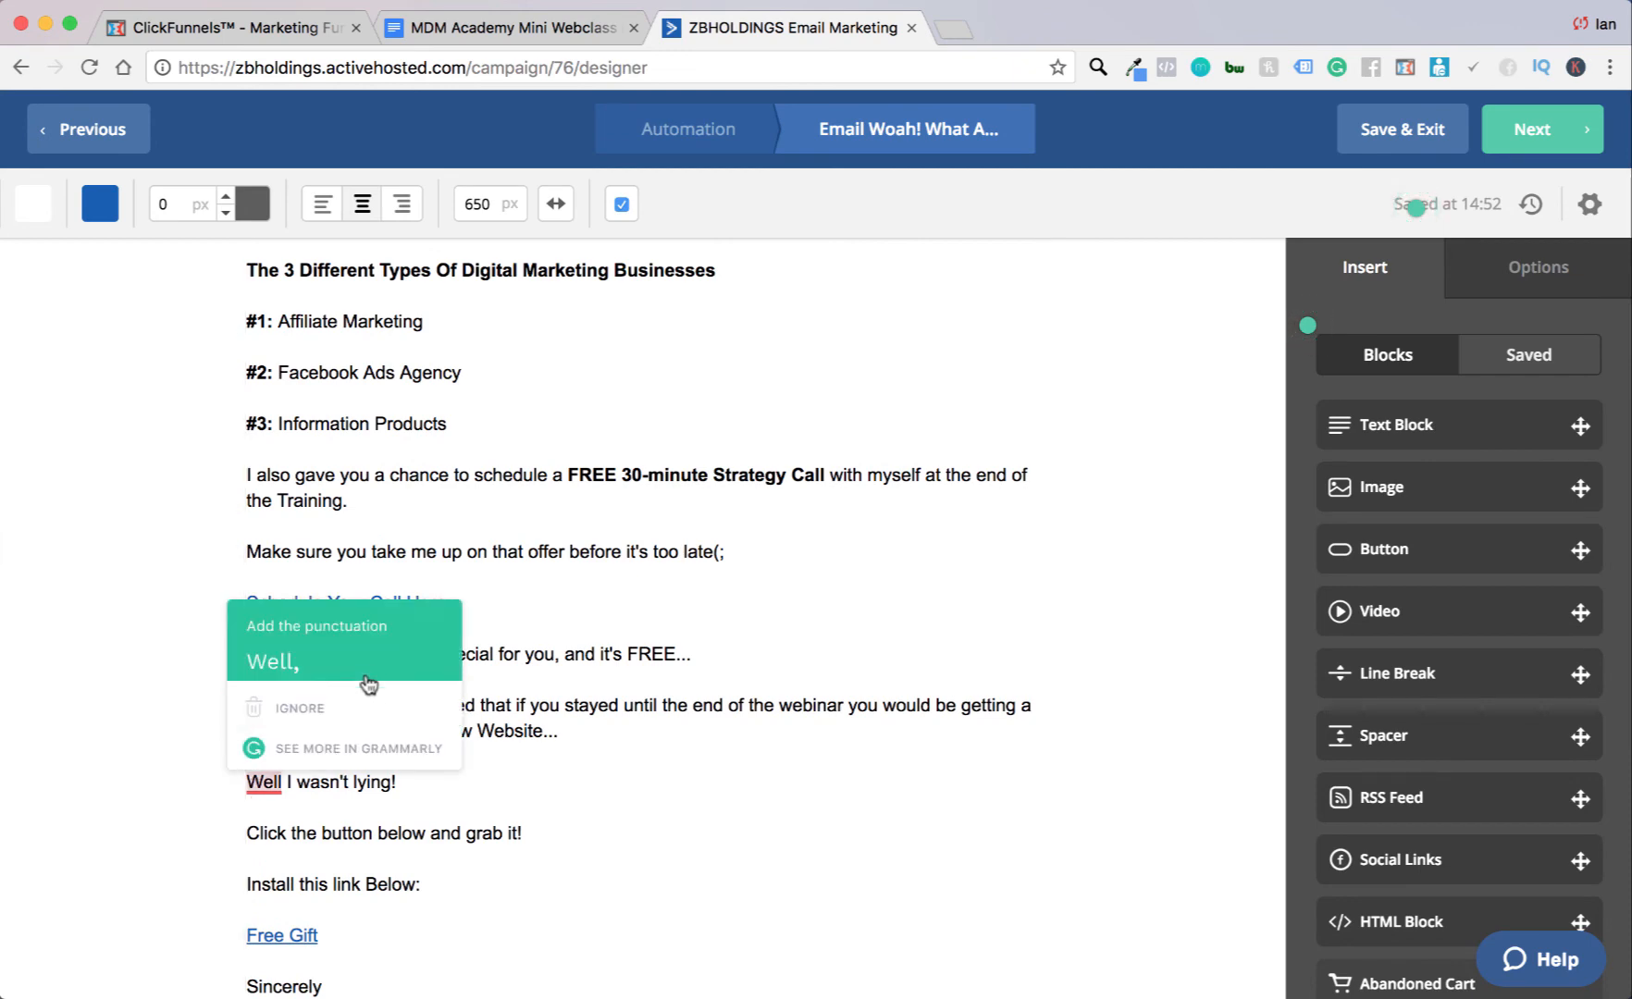
{"action": "left_click", "coordinate": [362, 670]}
Step: Check the finished "Woah! What An Awesome Training! (Gift Inside)" email from start to end, then save it and exit the designer
{"action": "scroll", "coordinate": [530, 648], "scroll_direction": "up", "scroll_amount": 5}
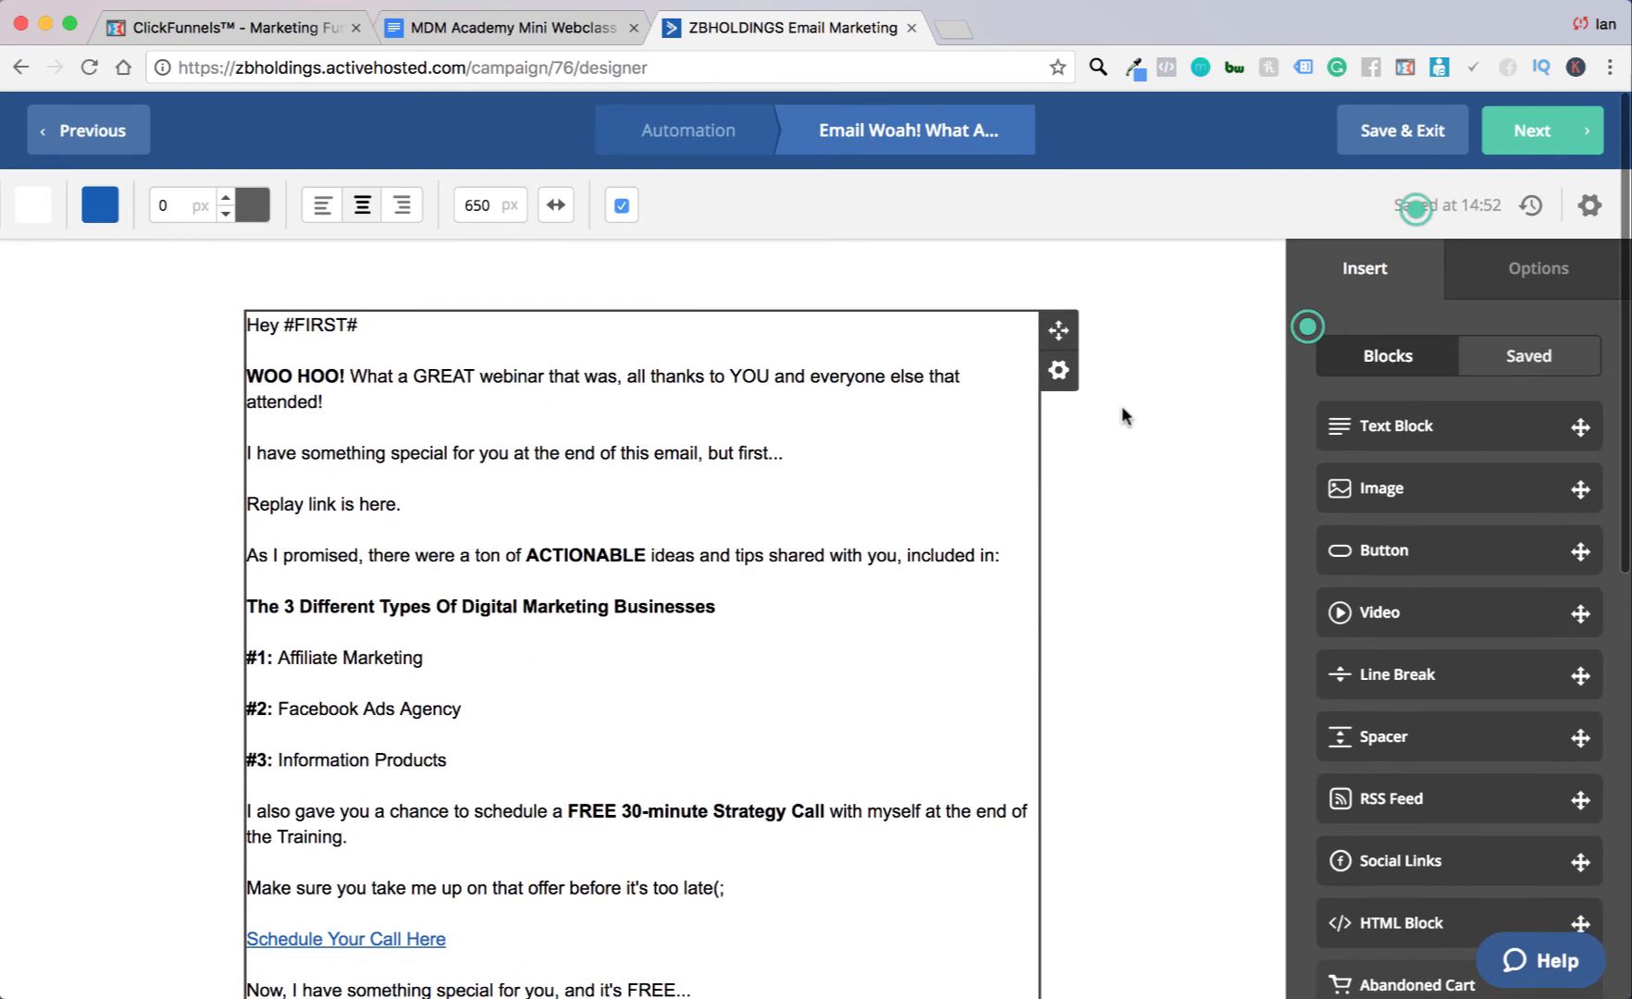
{"action": "scroll", "coordinate": [523, 487], "scroll_direction": "down", "scroll_amount": 7}
{"action": "scroll", "coordinate": [524, 489], "scroll_direction": "up", "scroll_amount": 7}
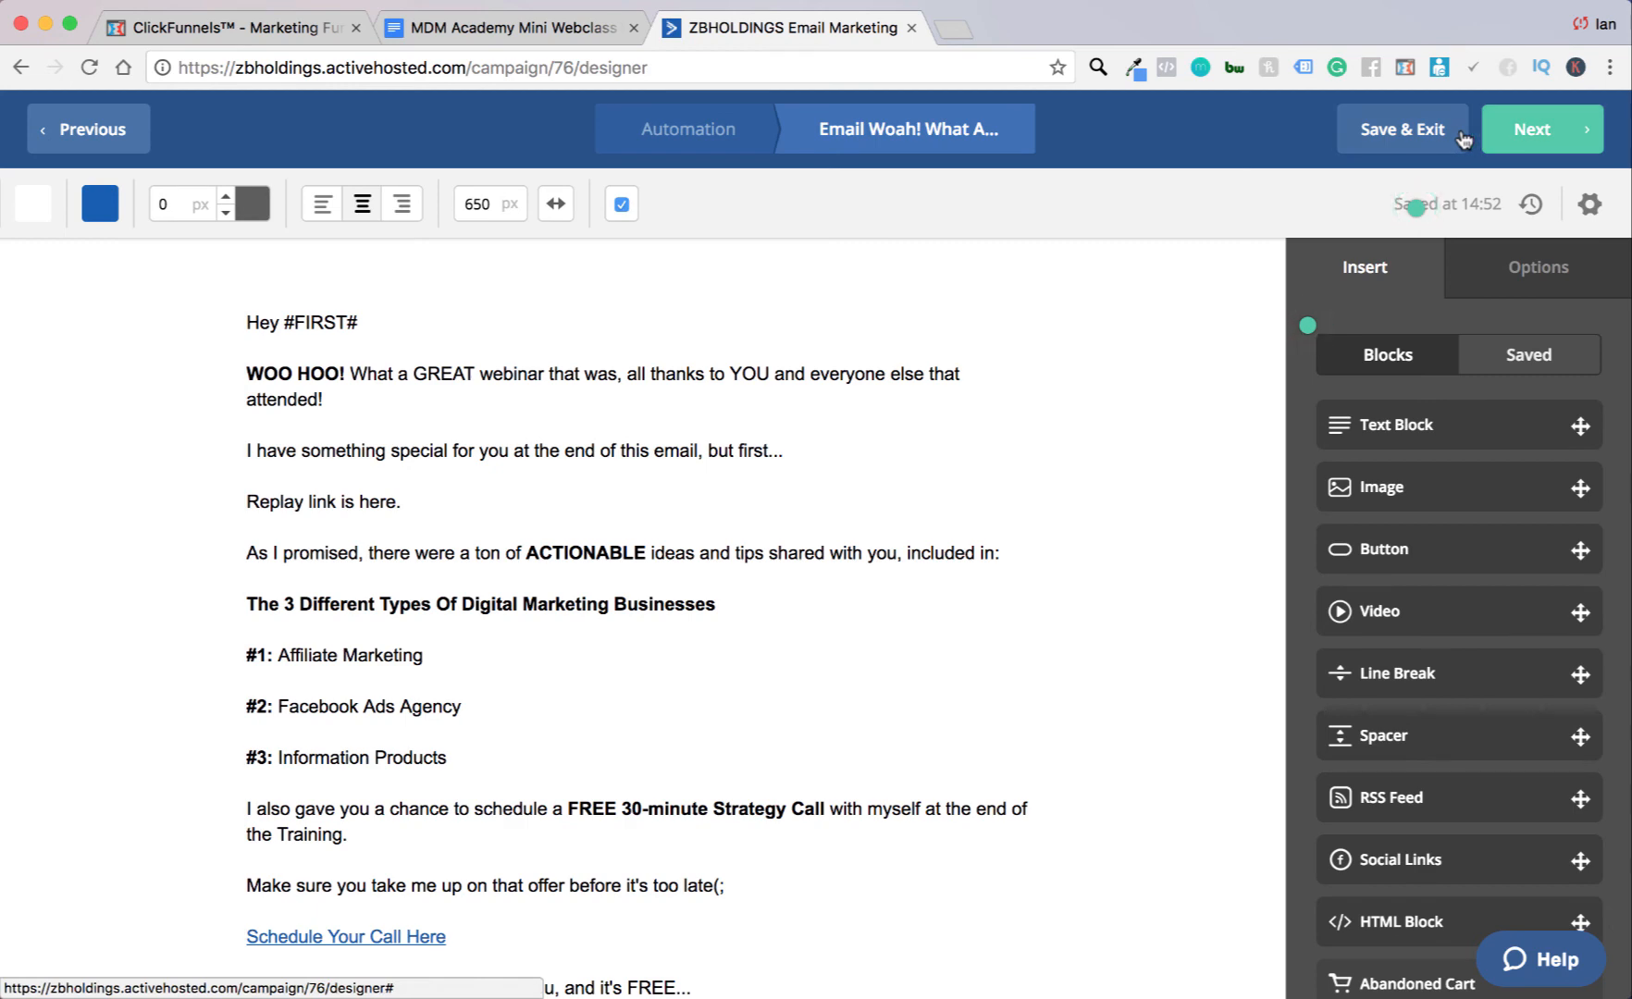
{"action": "left_click", "coordinate": [1462, 139]}
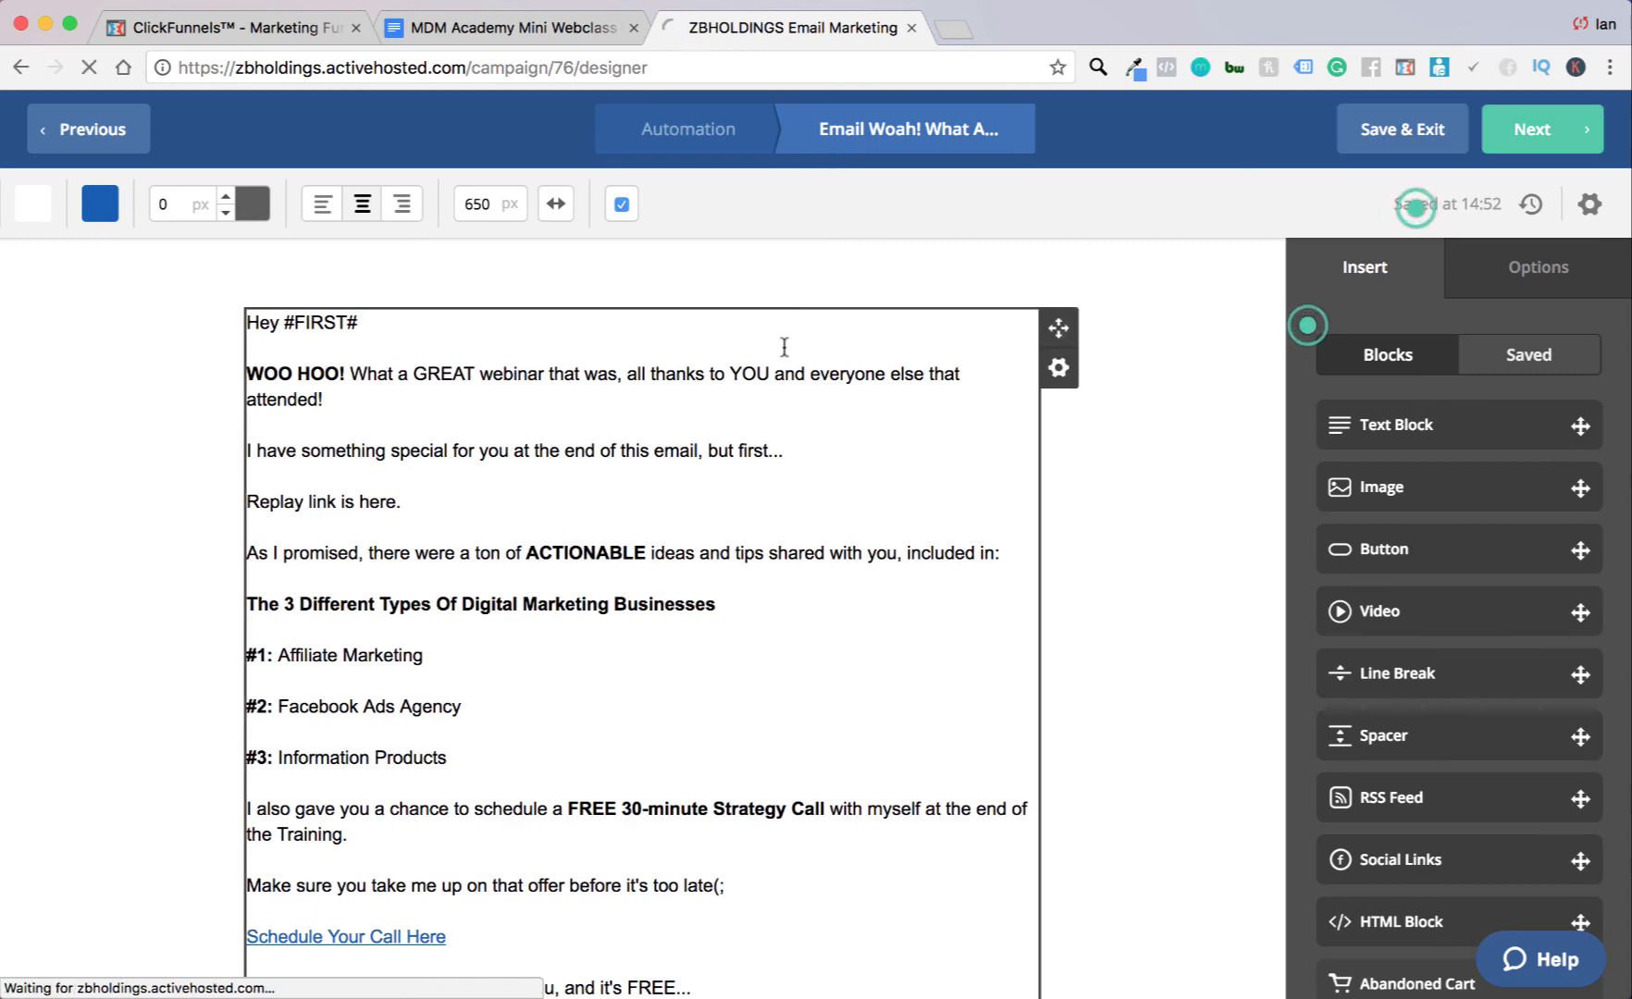
Step: Switch to the Google Docs template and review the remaining follow-up emails, their send times and the SMS auto-responder section
{"action": "left_click", "coordinate": [524, 35]}
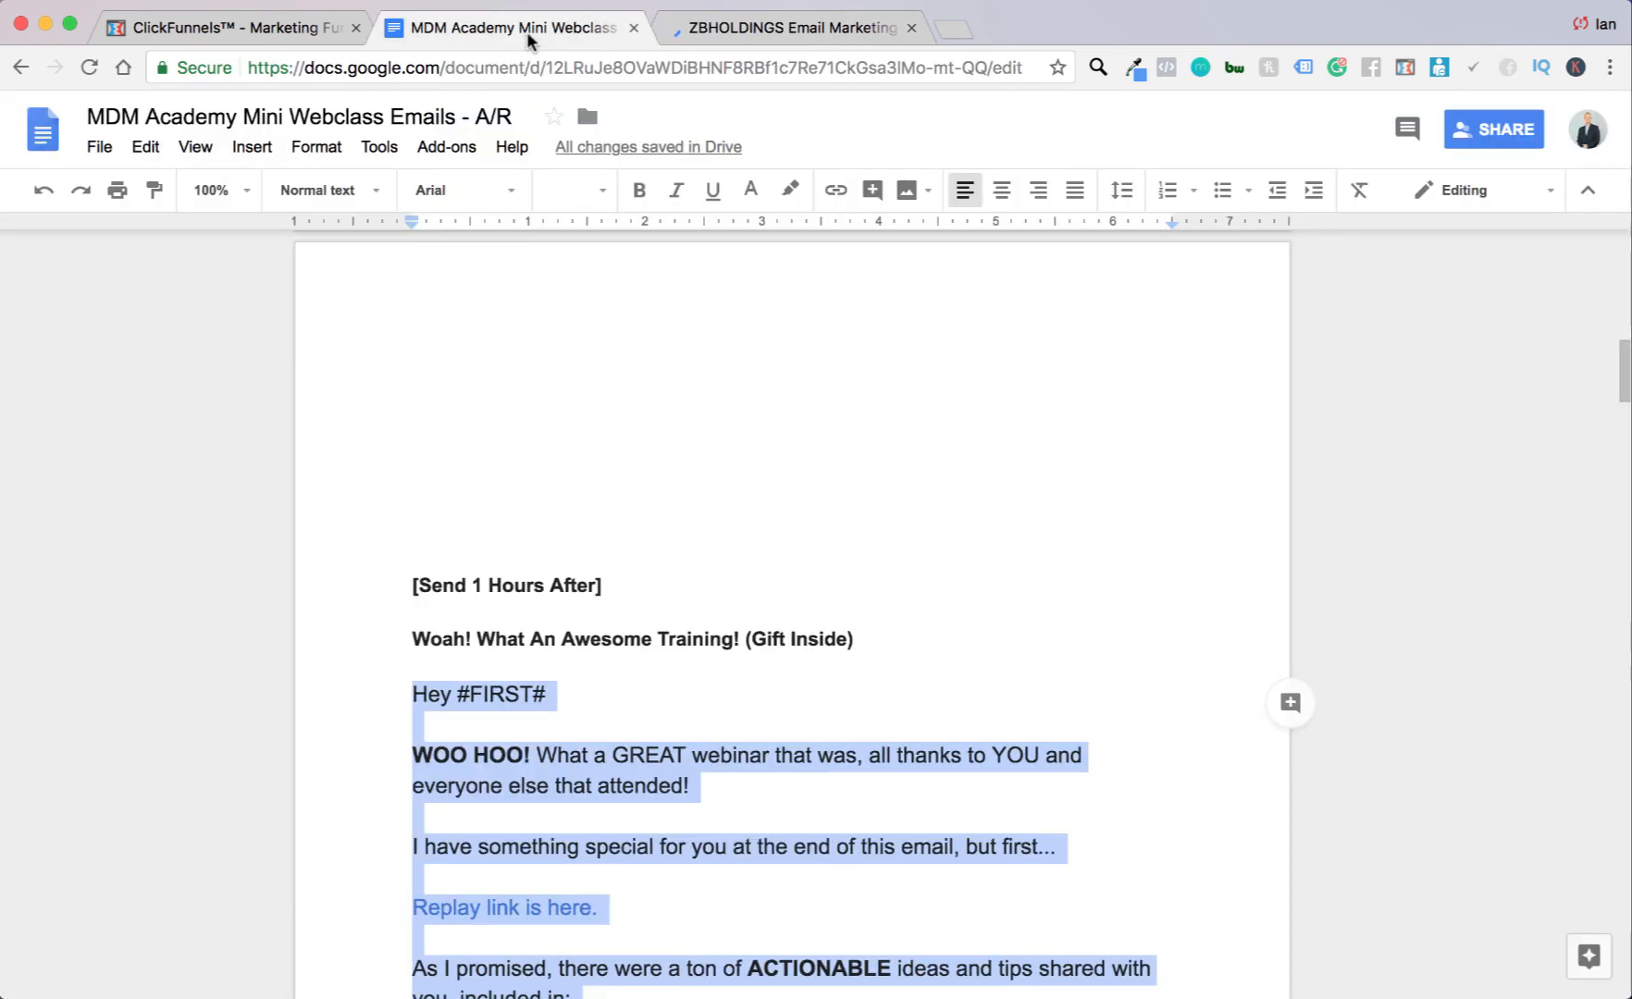
{"action": "scroll", "coordinate": [718, 740], "scroll_direction": "down", "scroll_amount": 10}
{"action": "scroll", "coordinate": [720, 737], "scroll_direction": "down", "scroll_amount": 8}
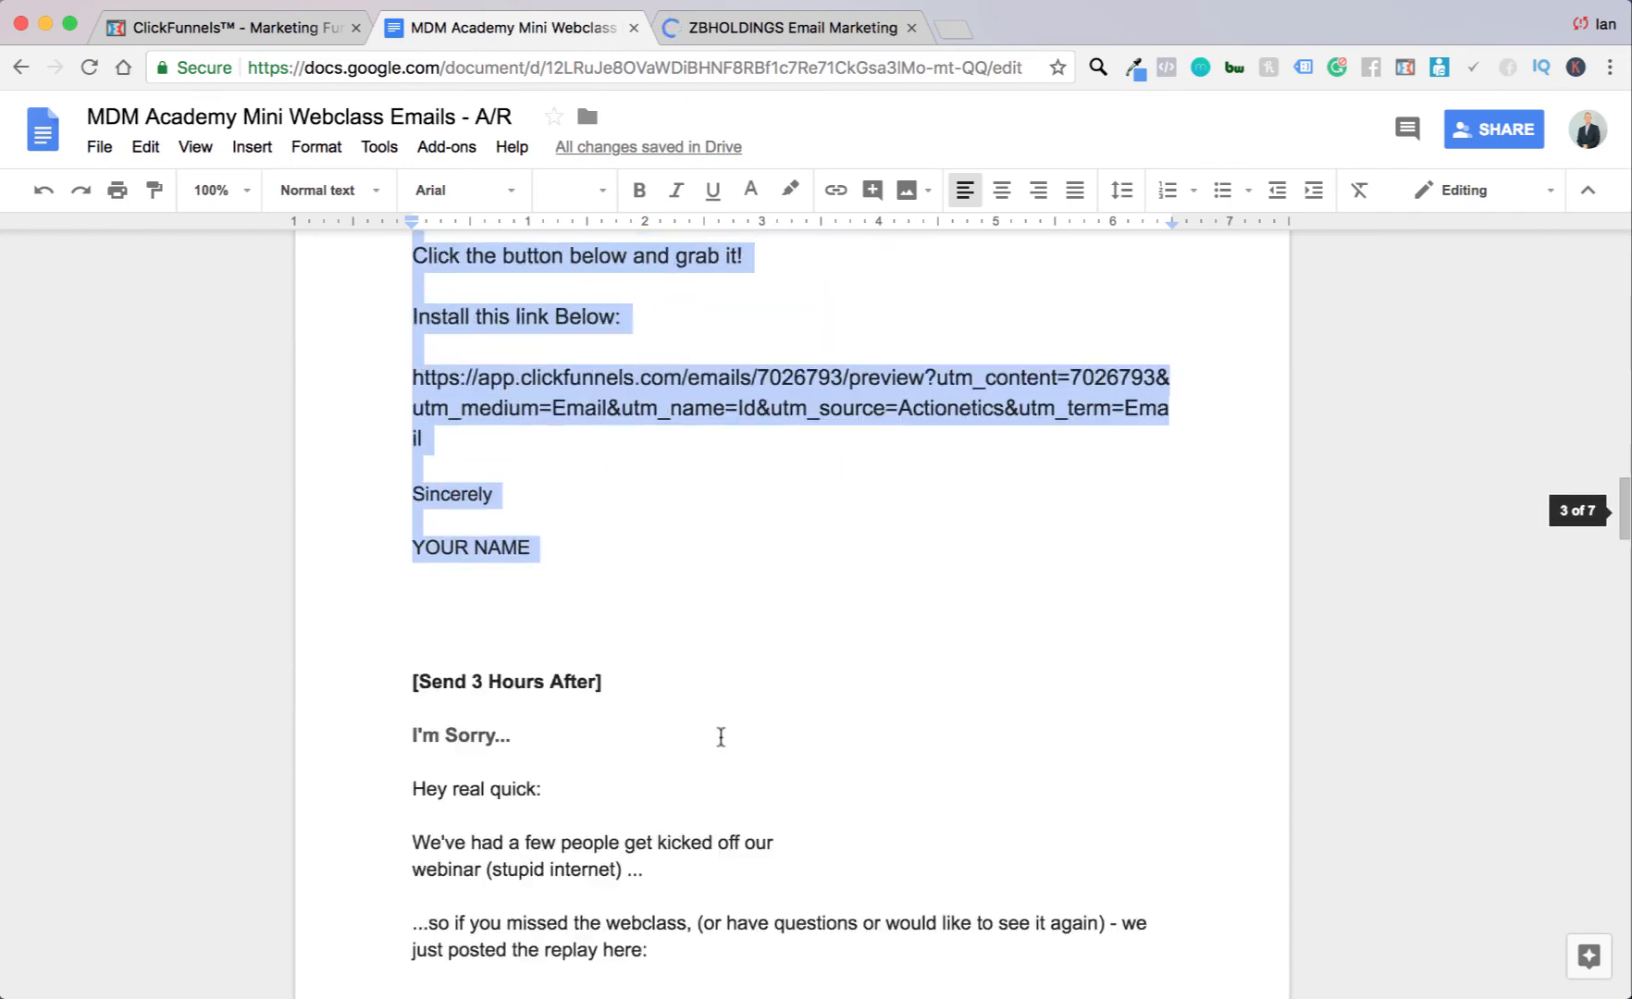
{"action": "scroll", "coordinate": [489, 532], "scroll_direction": "down", "scroll_amount": 2}
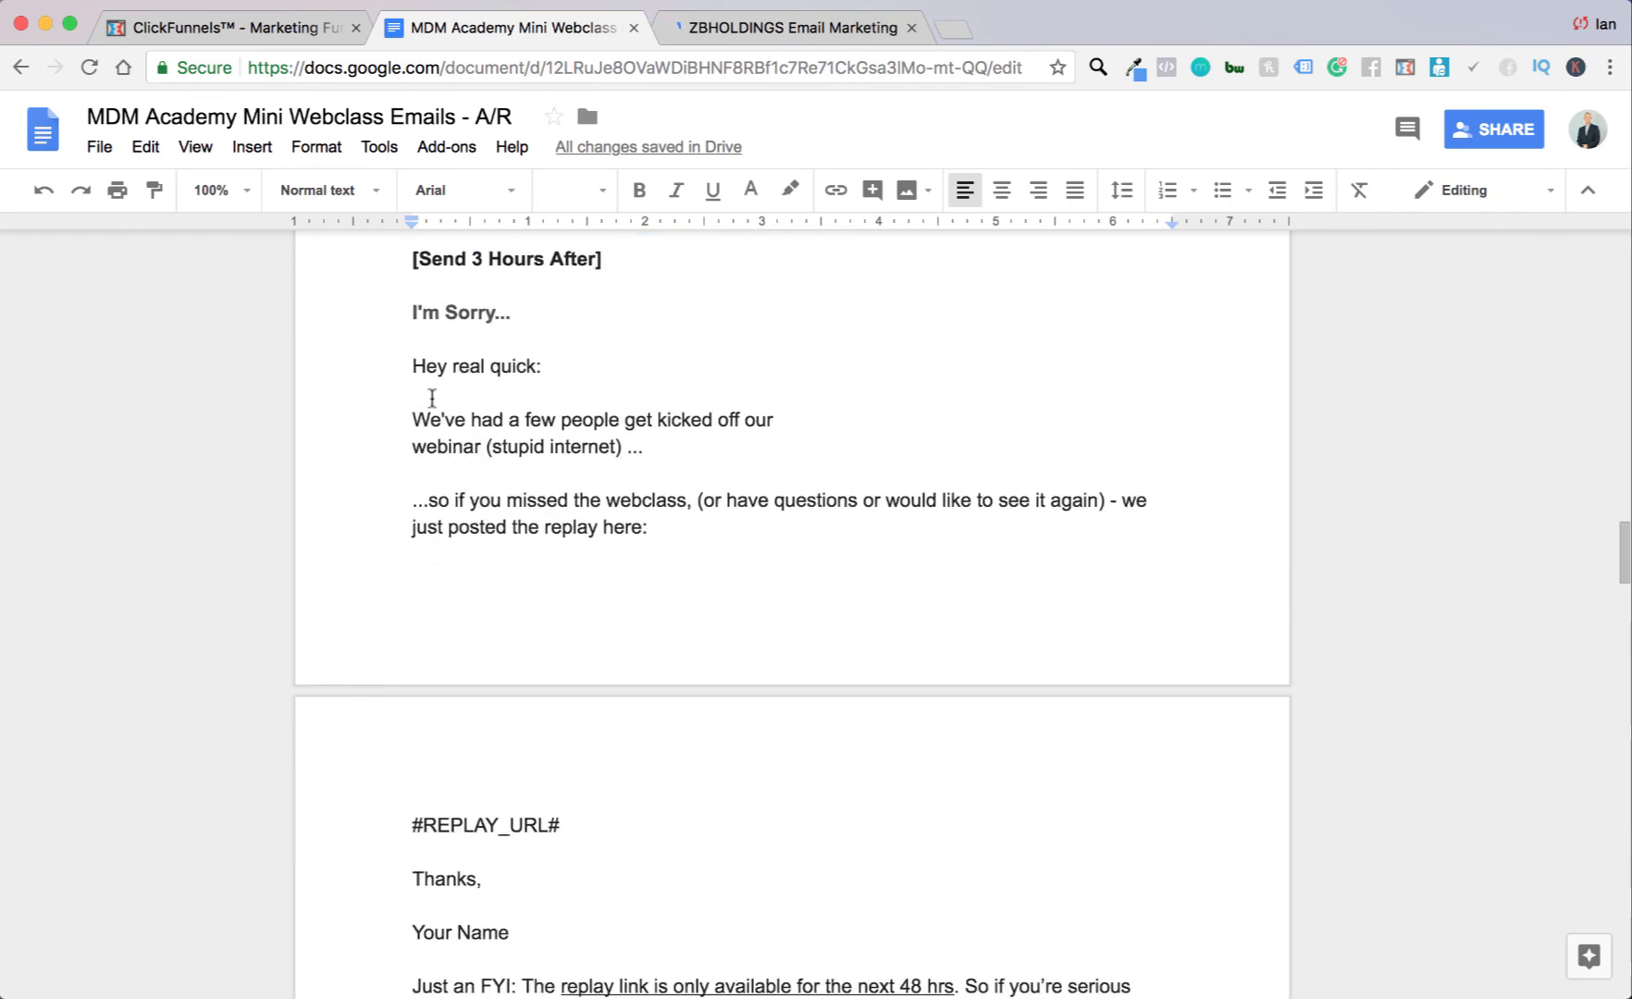
{"action": "scroll", "coordinate": [657, 527], "scroll_direction": "down", "scroll_amount": 10}
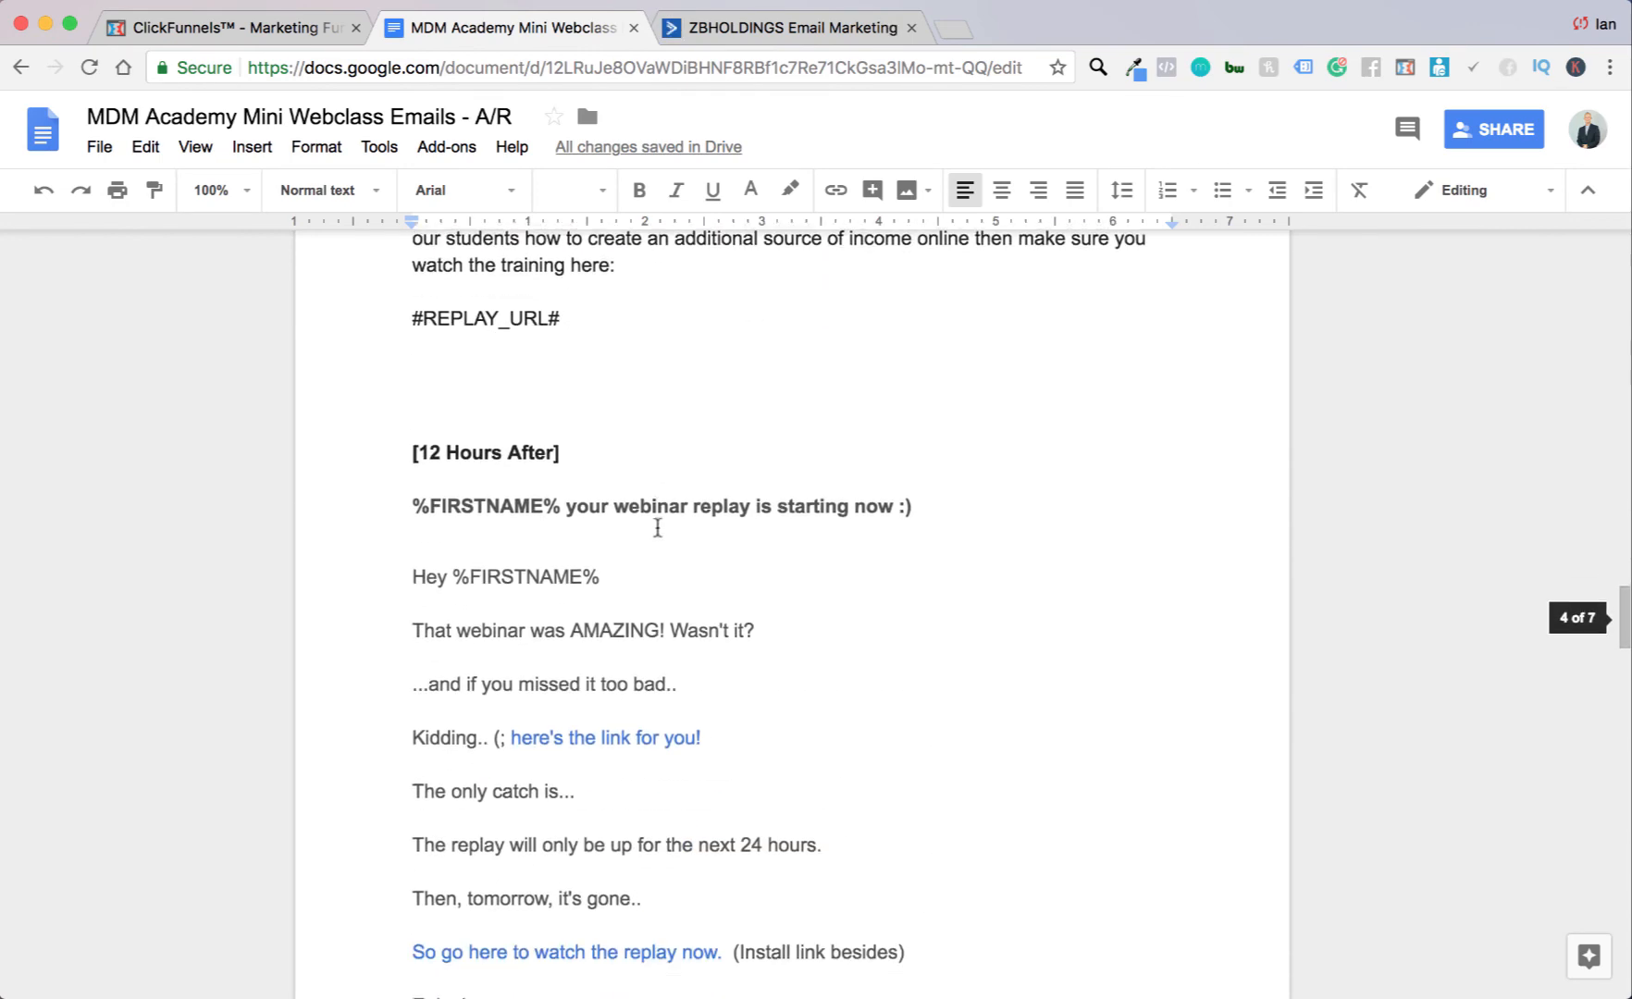
{"action": "scroll", "coordinate": [658, 528], "scroll_direction": "down", "scroll_amount": 11}
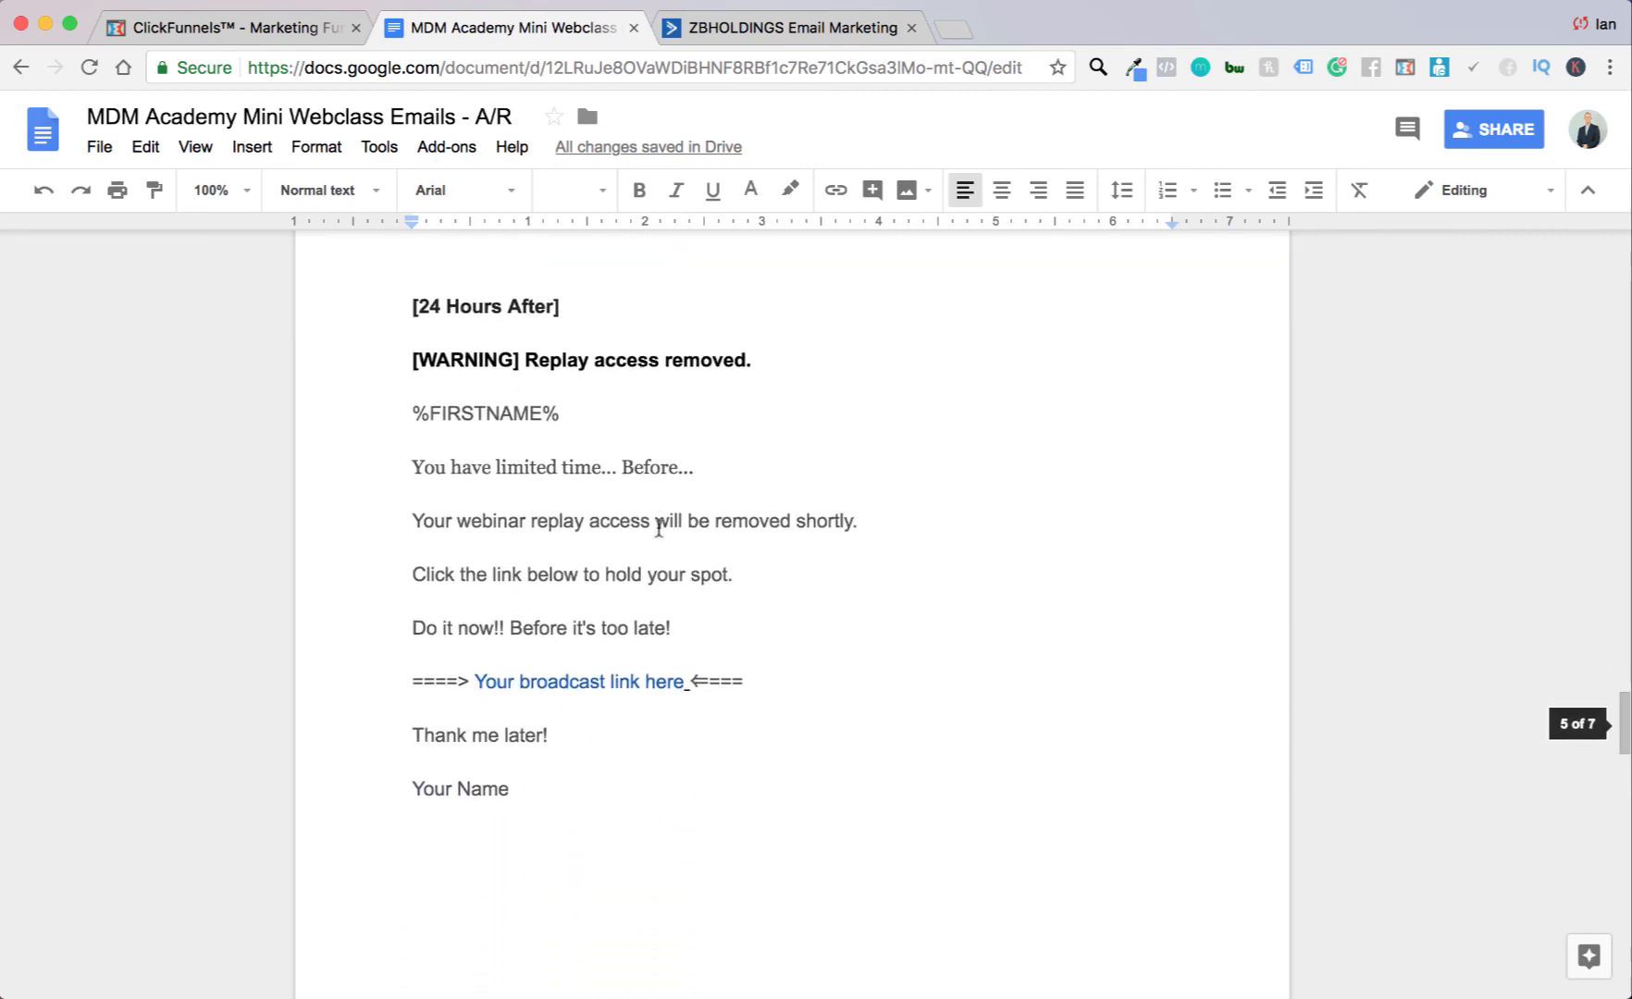
{"action": "scroll", "coordinate": [659, 527], "scroll_direction": "down", "scroll_amount": 11}
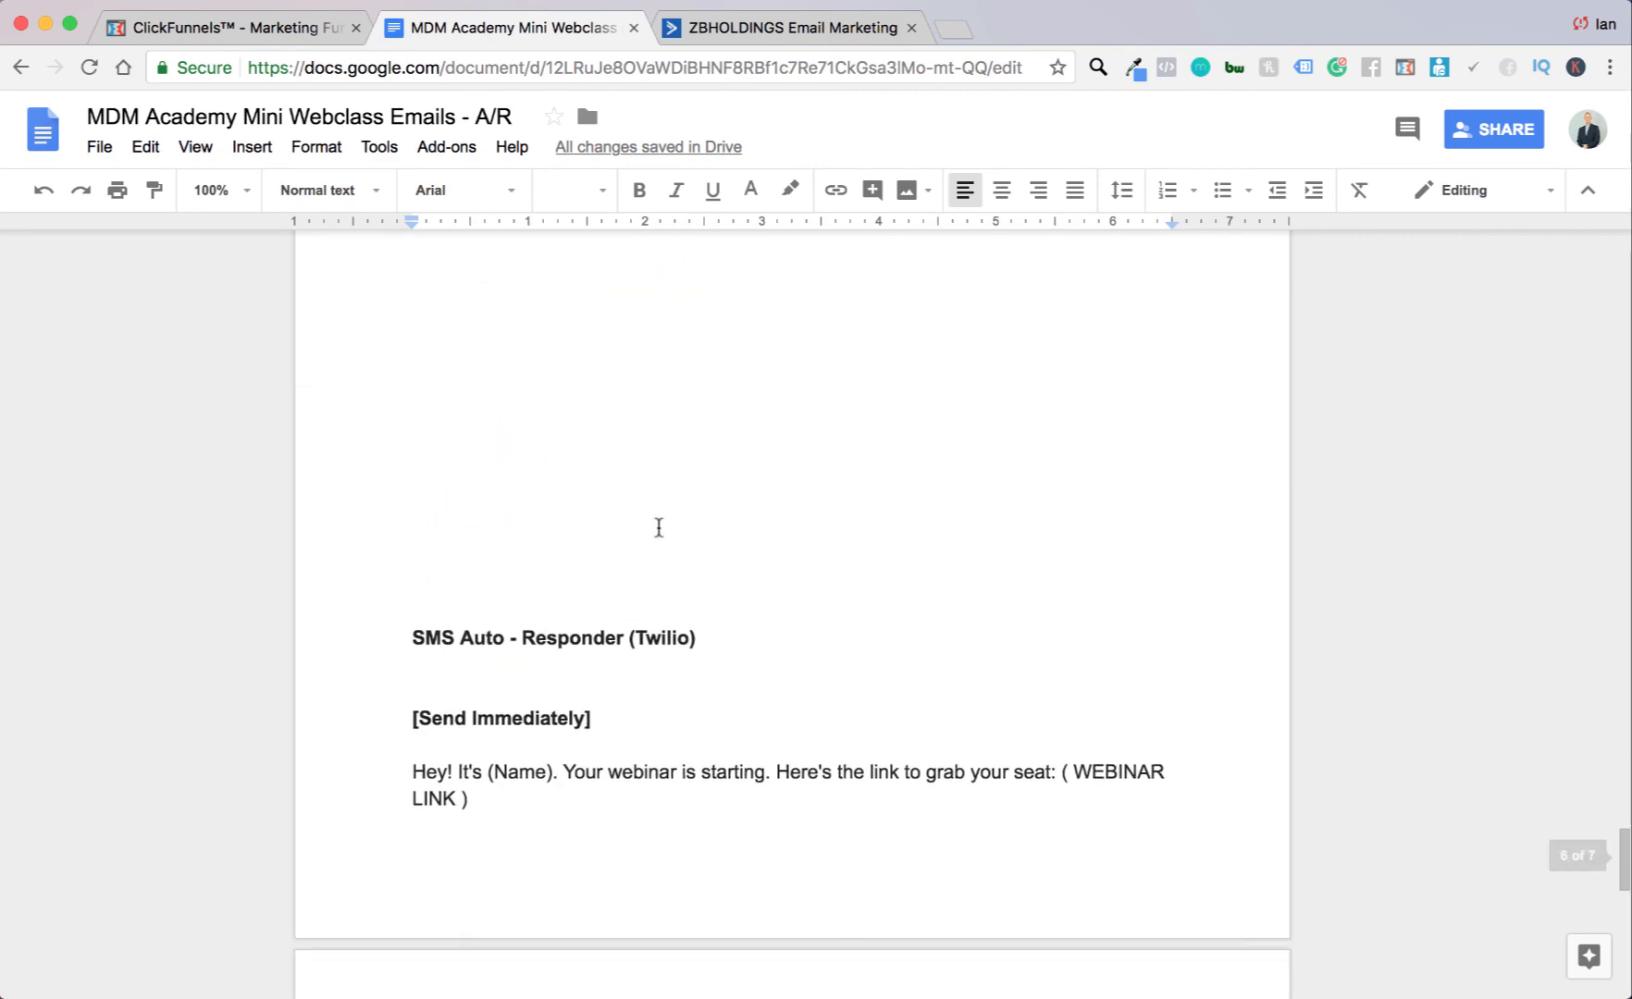
{"action": "scroll", "coordinate": [658, 527], "scroll_direction": "up", "scroll_amount": 20}
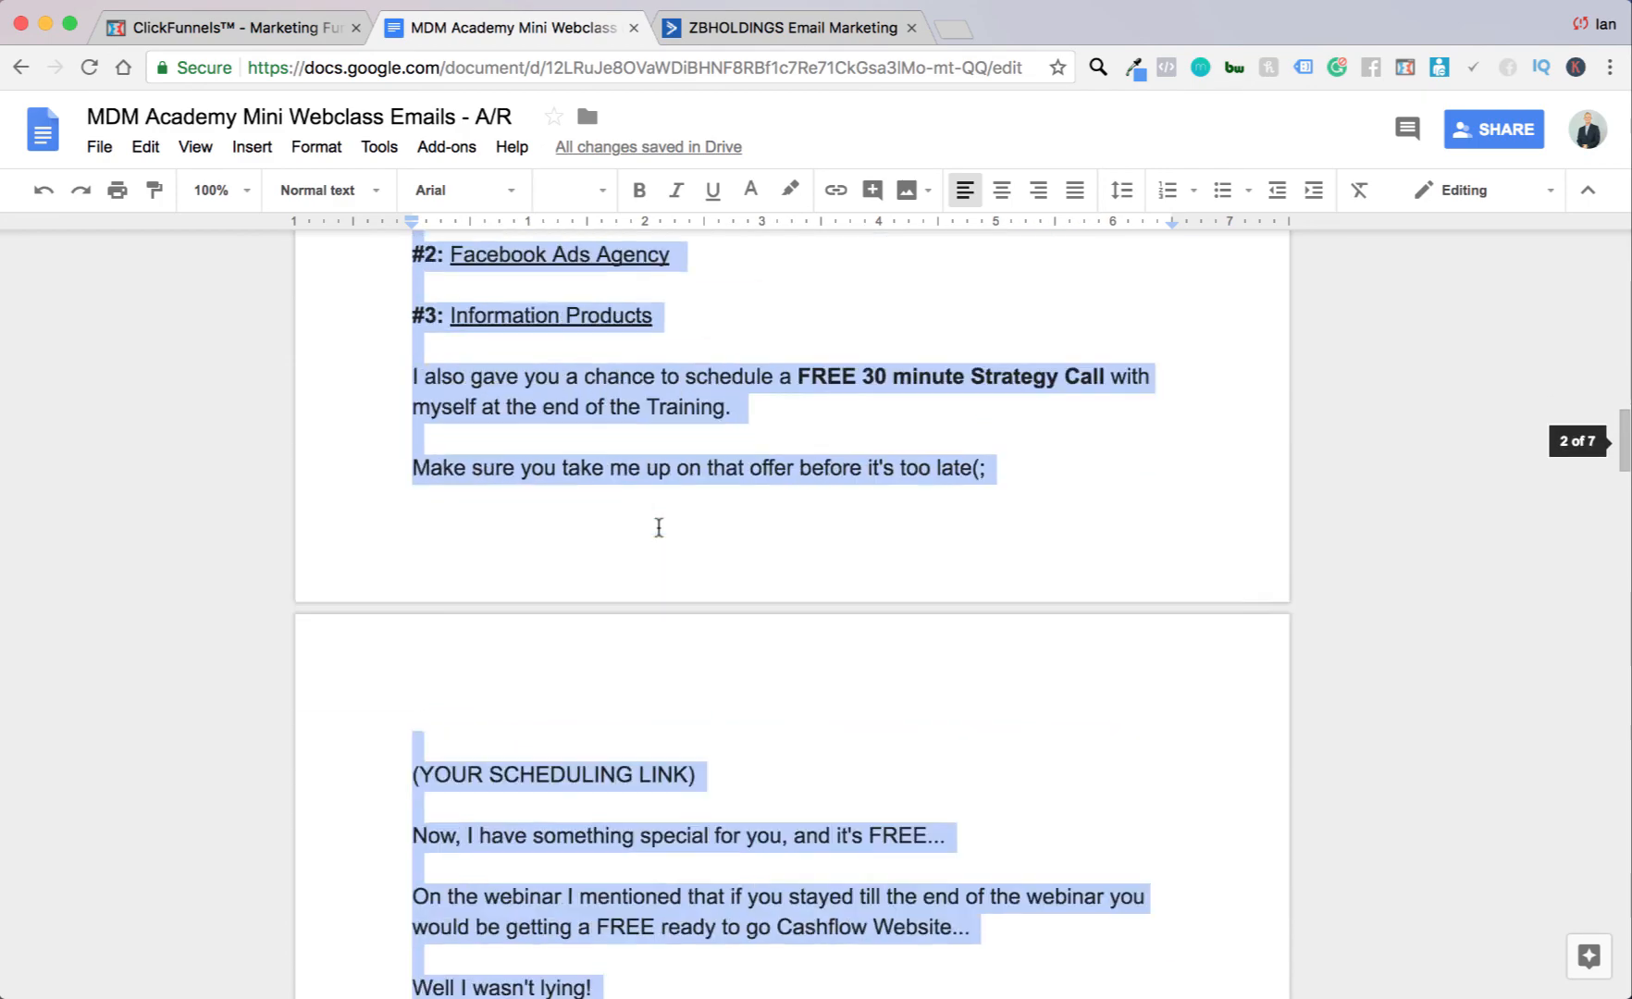
{"action": "scroll", "coordinate": [658, 527], "scroll_direction": "down", "scroll_amount": 18}
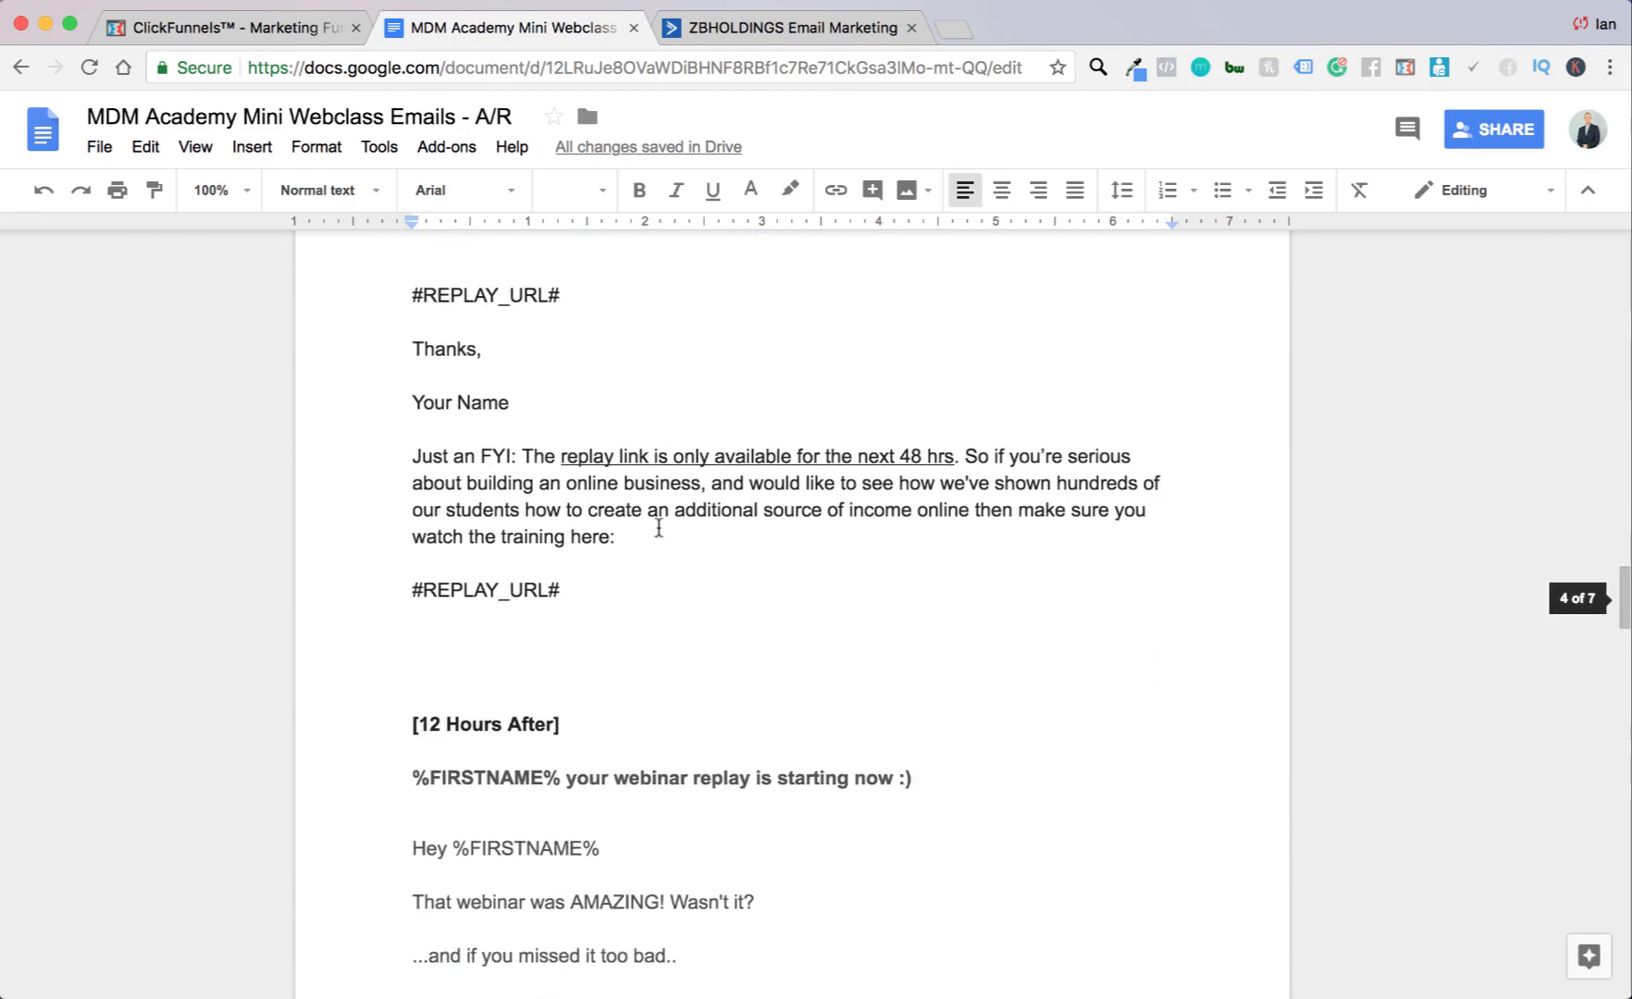
{"action": "scroll", "coordinate": [658, 527], "scroll_direction": "down", "scroll_amount": 20}
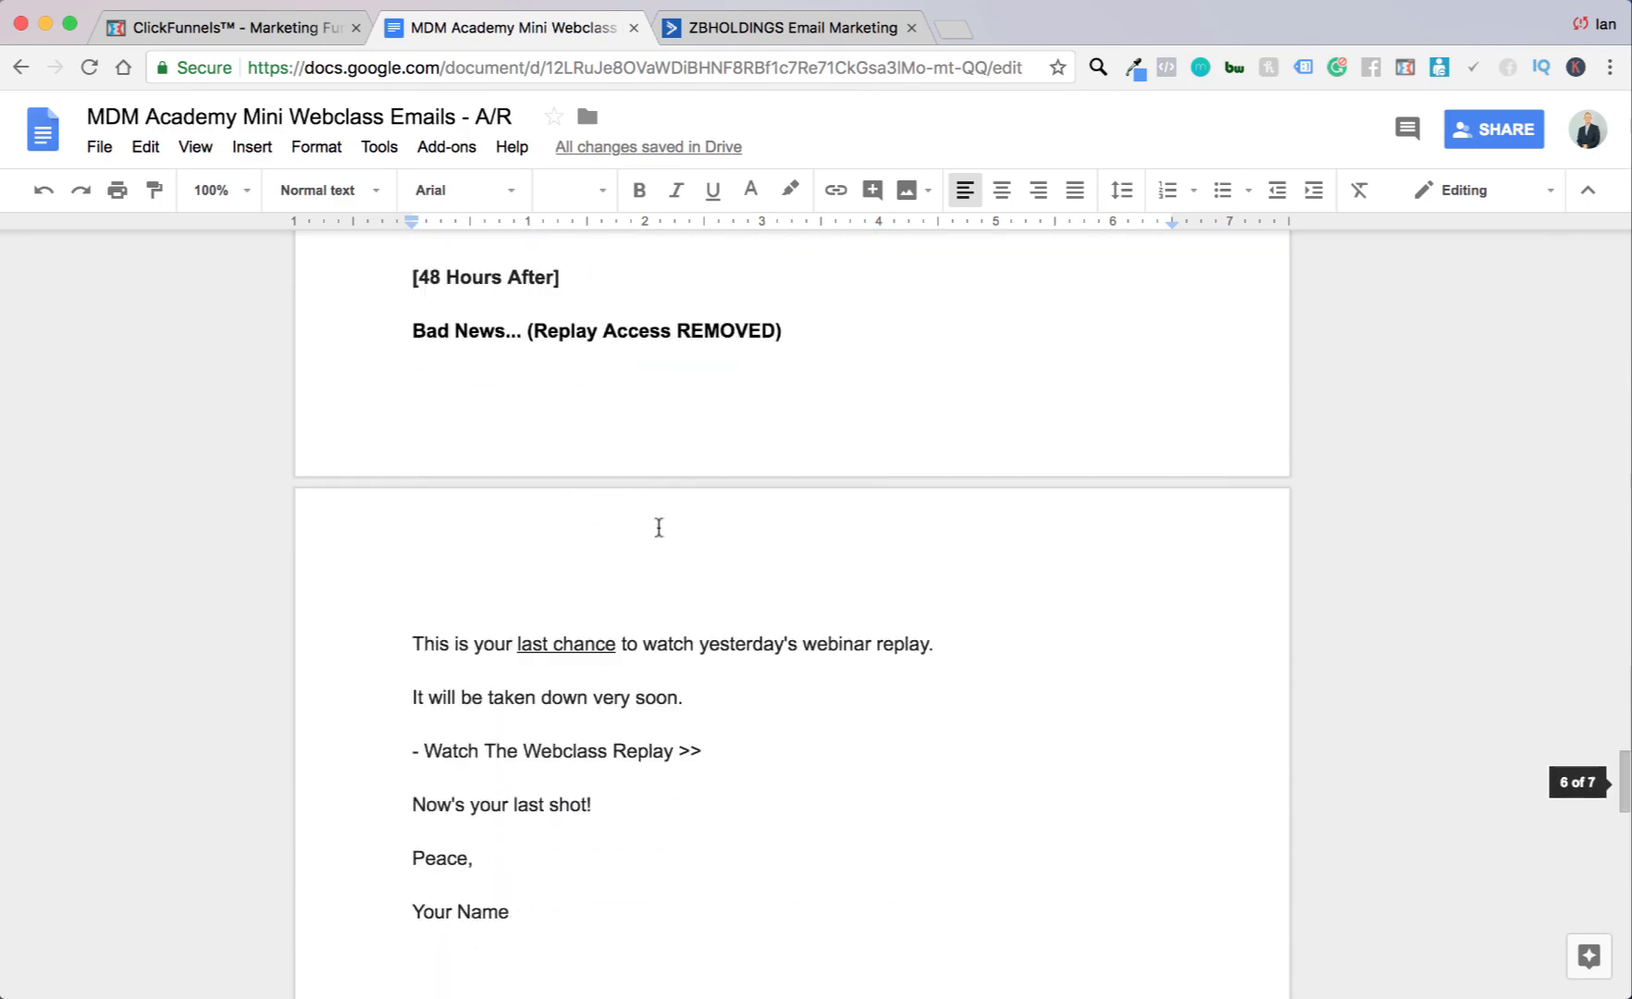
{"action": "scroll", "coordinate": [659, 527], "scroll_direction": "up", "scroll_amount": 9}
{"action": "scroll", "coordinate": [658, 527], "scroll_direction": "up", "scroll_amount": 20}
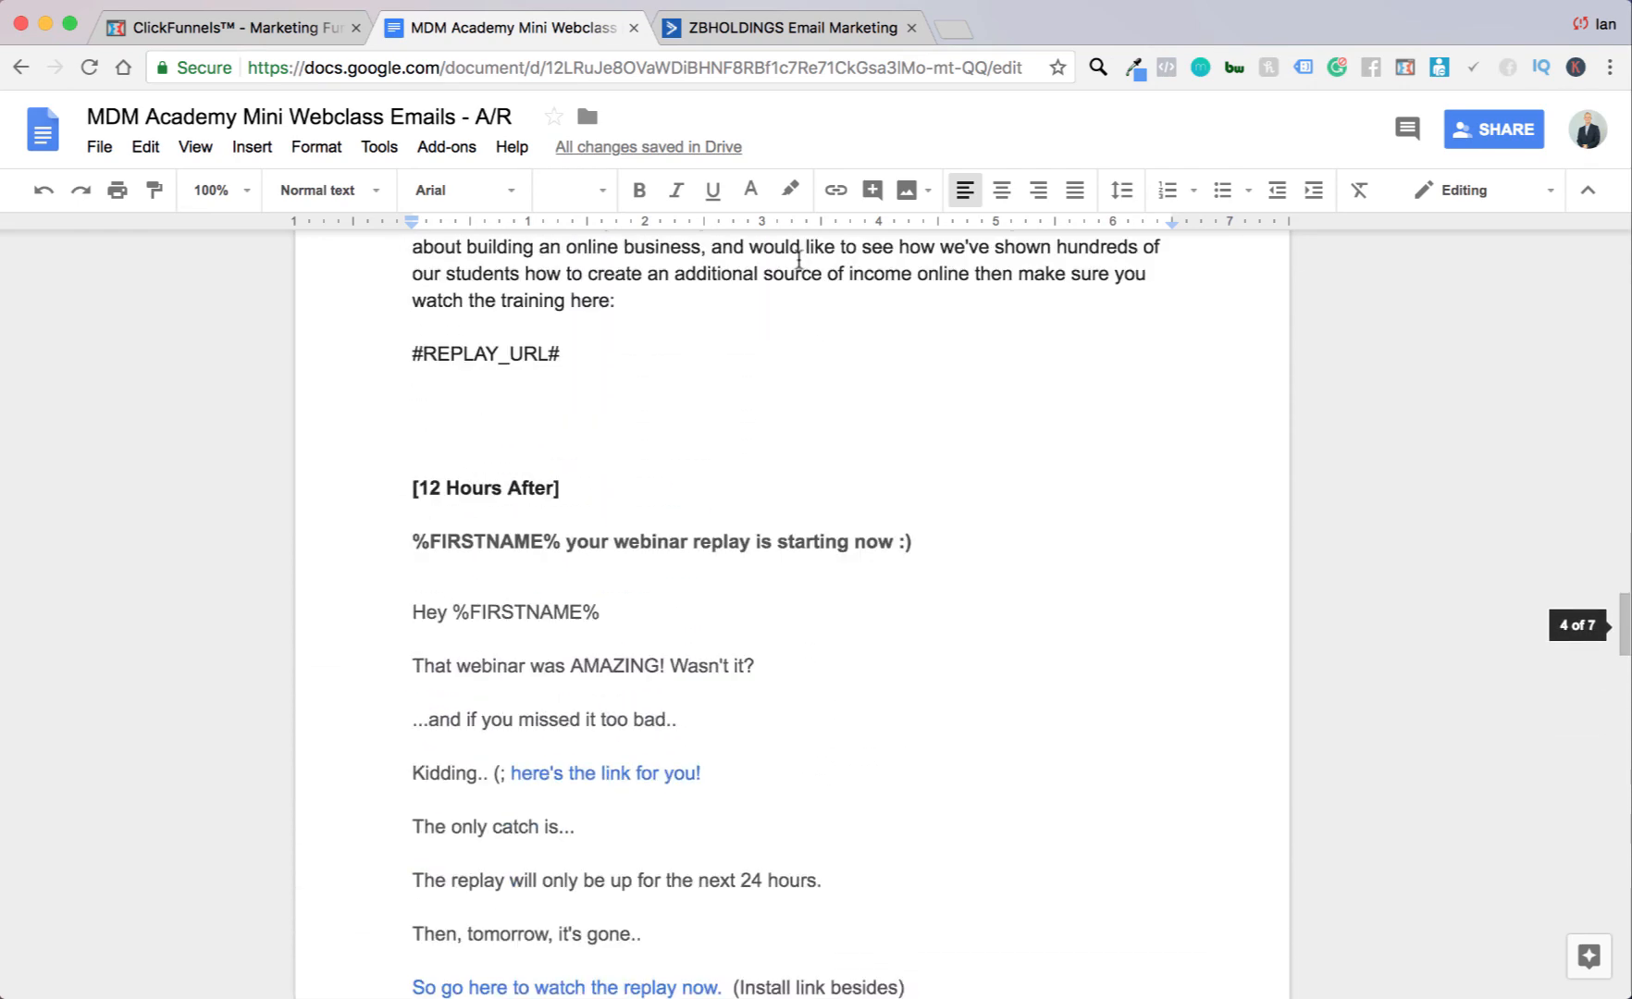
{"action": "scroll", "coordinate": [761, 319], "scroll_direction": "up", "scroll_amount": 10}
Step: Switch back to ActiveCampaign and add a Wait action after the "Woah! What An Awesome Training! (Gift Inside)" email, checking the template for its timing
{"action": "left_click", "coordinate": [825, 39]}
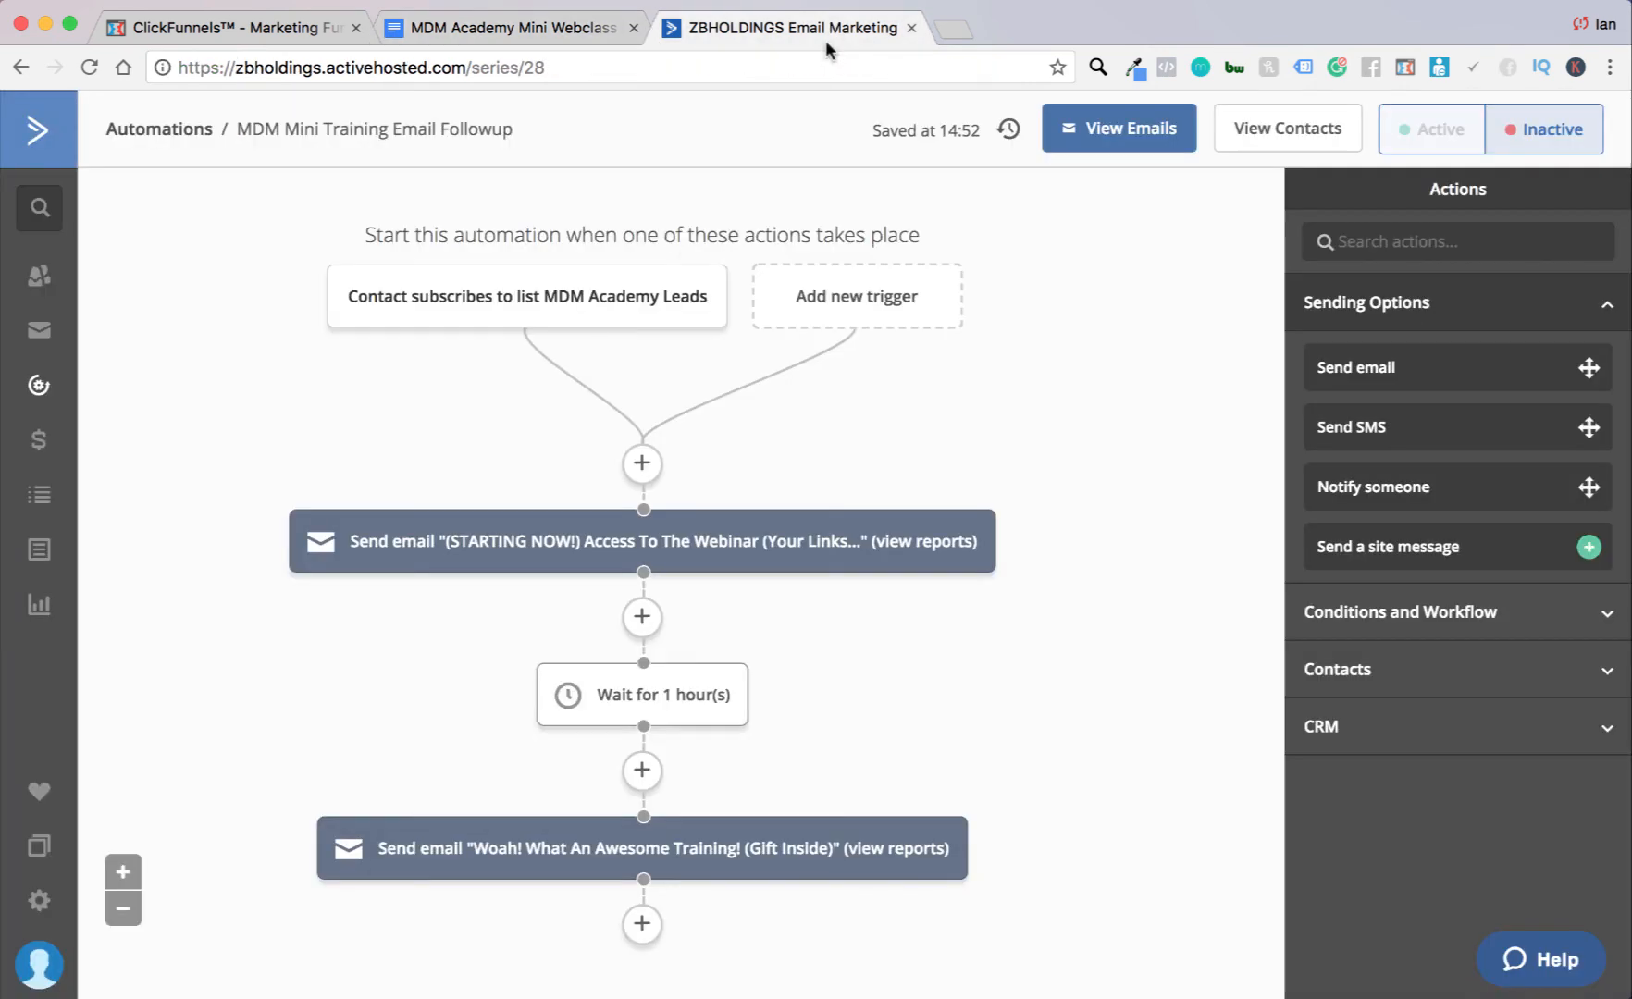
{"action": "scroll", "coordinate": [601, 546], "scroll_direction": "down", "scroll_amount": 3}
{"action": "left_click", "coordinate": [637, 664]}
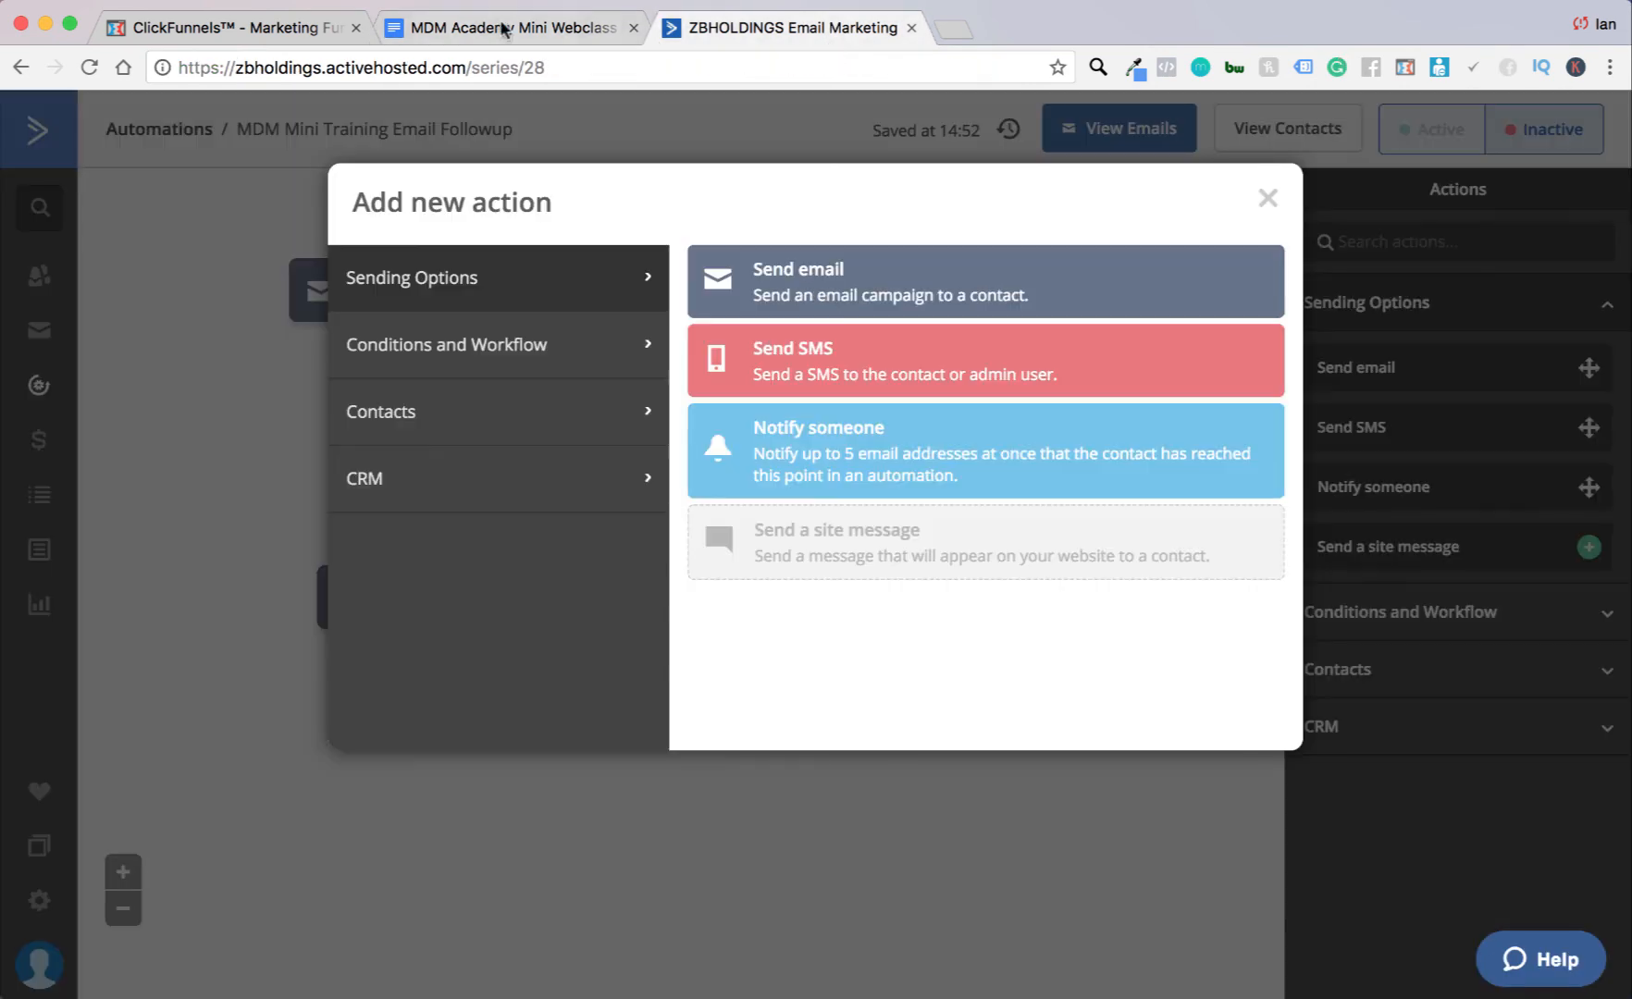
{"action": "left_click", "coordinate": [504, 30]}
{"action": "scroll", "coordinate": [609, 387], "scroll_direction": "down", "scroll_amount": 5}
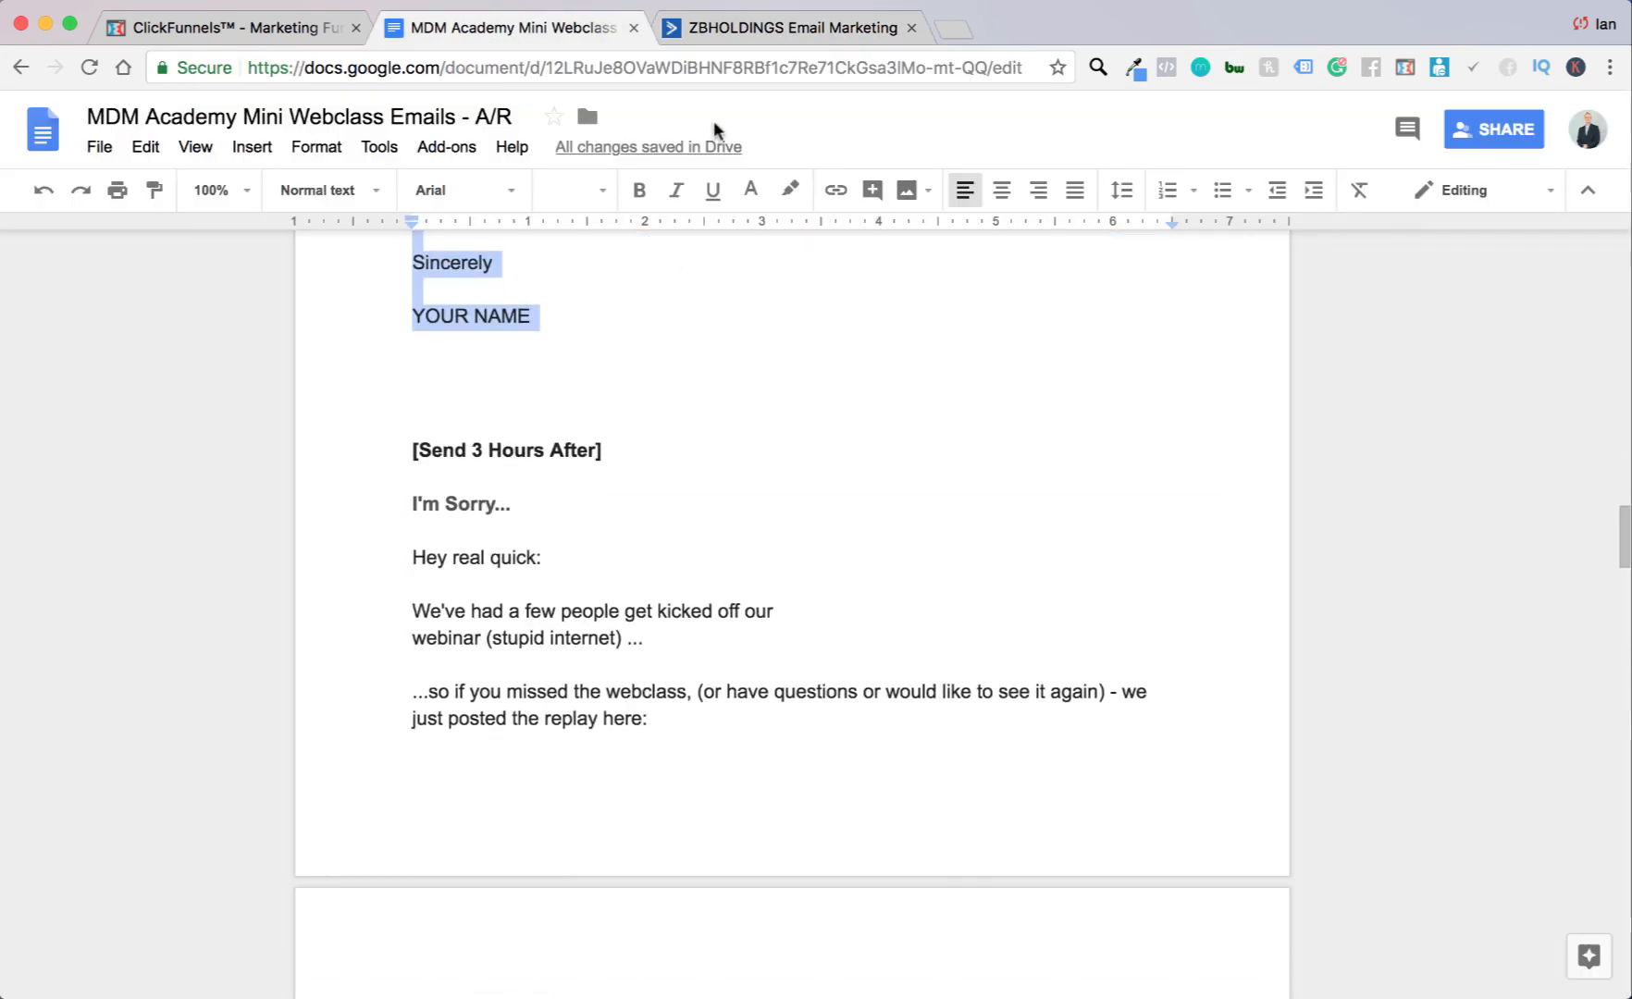
{"action": "left_click", "coordinate": [786, 29]}
{"action": "left_click", "coordinate": [529, 364]}
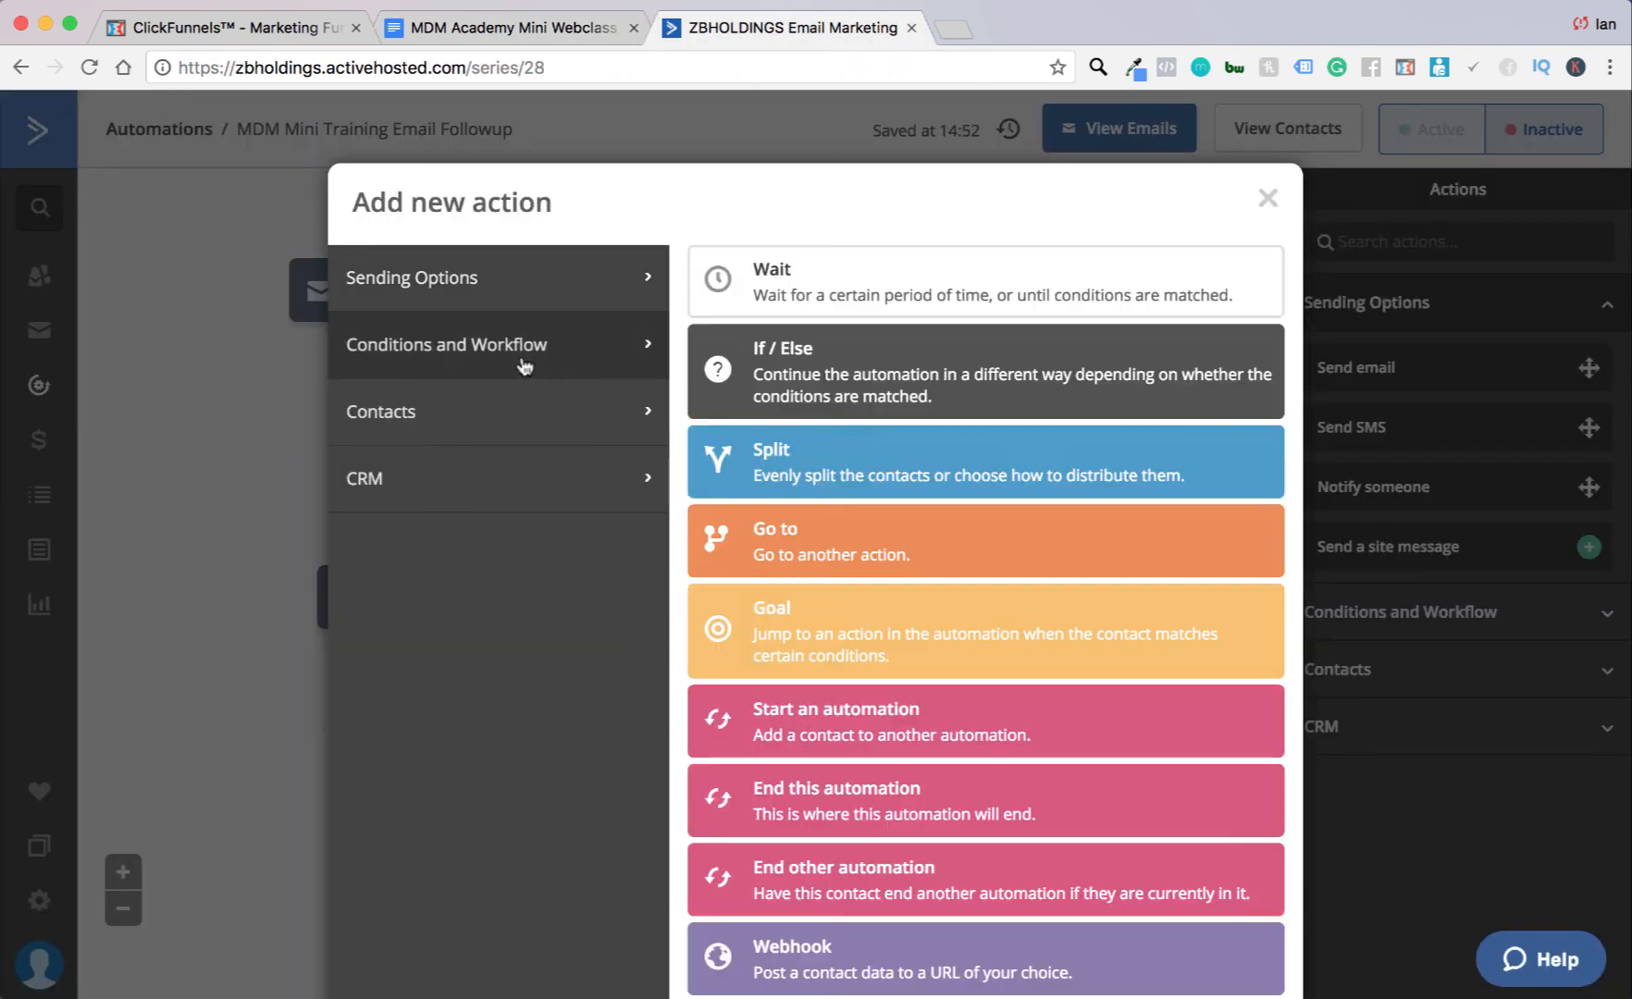
{"action": "left_click", "coordinate": [948, 298]}
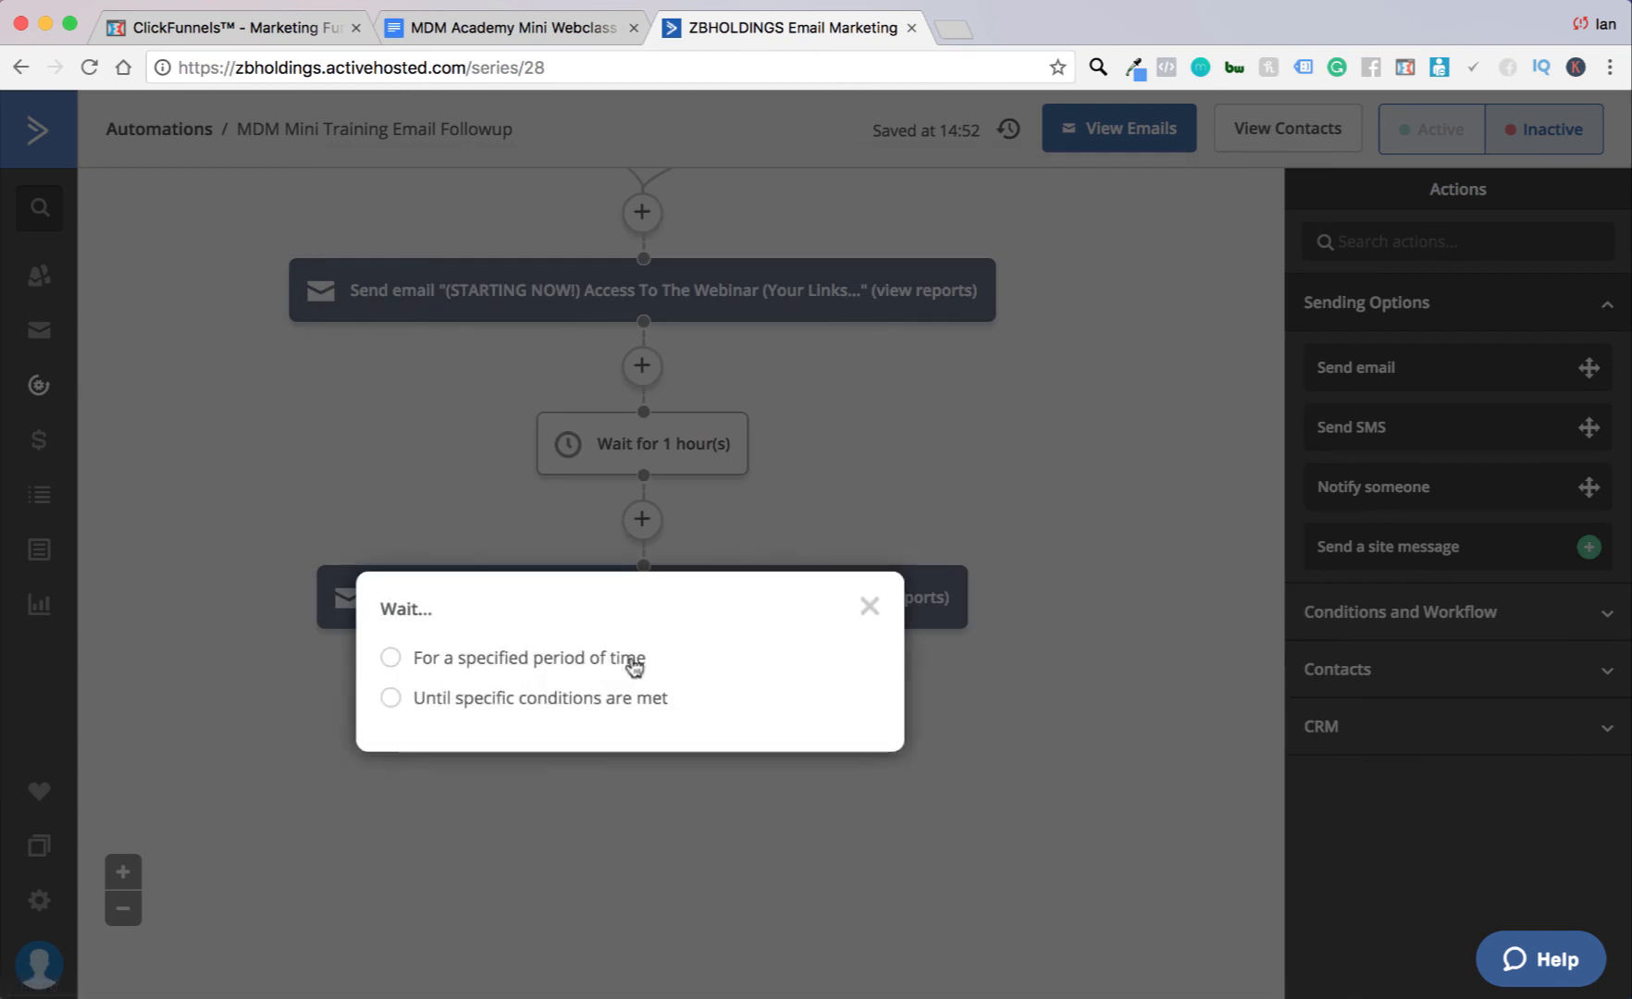
Step: Make the new wait last a specified period of 3 hours and save it
{"action": "left_click", "coordinate": [466, 656]}
{"action": "left_click", "coordinate": [576, 660]}
{"action": "type", "text": "3"}
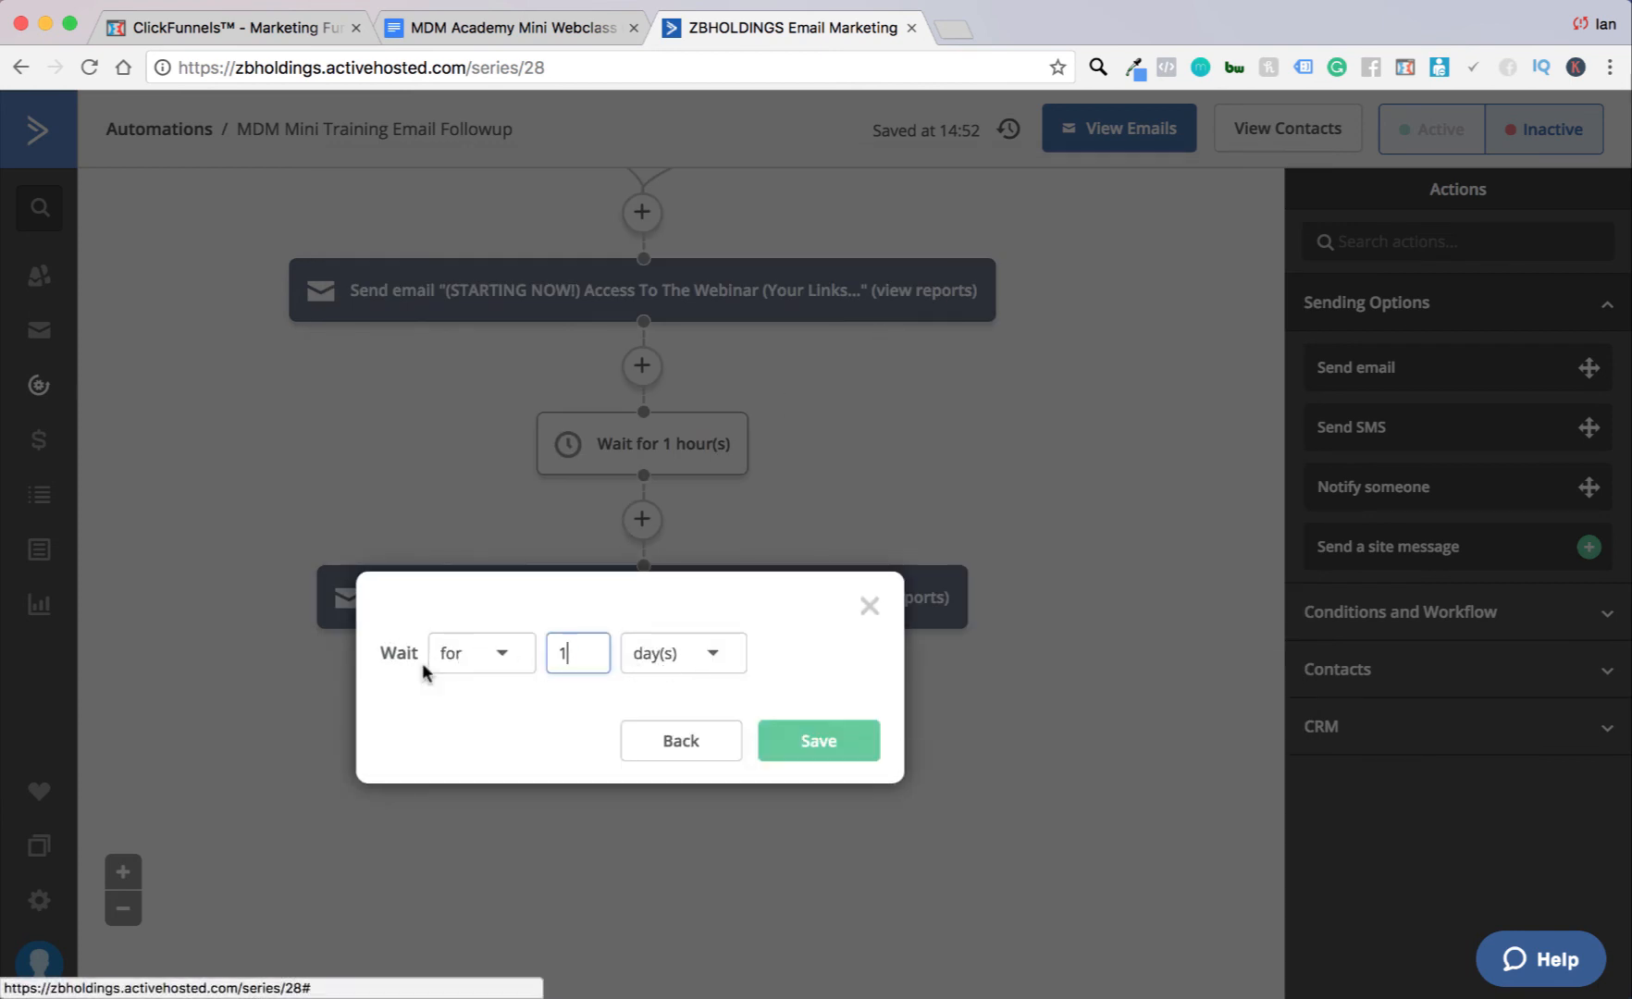
{"action": "left_click", "coordinate": [567, 660]}
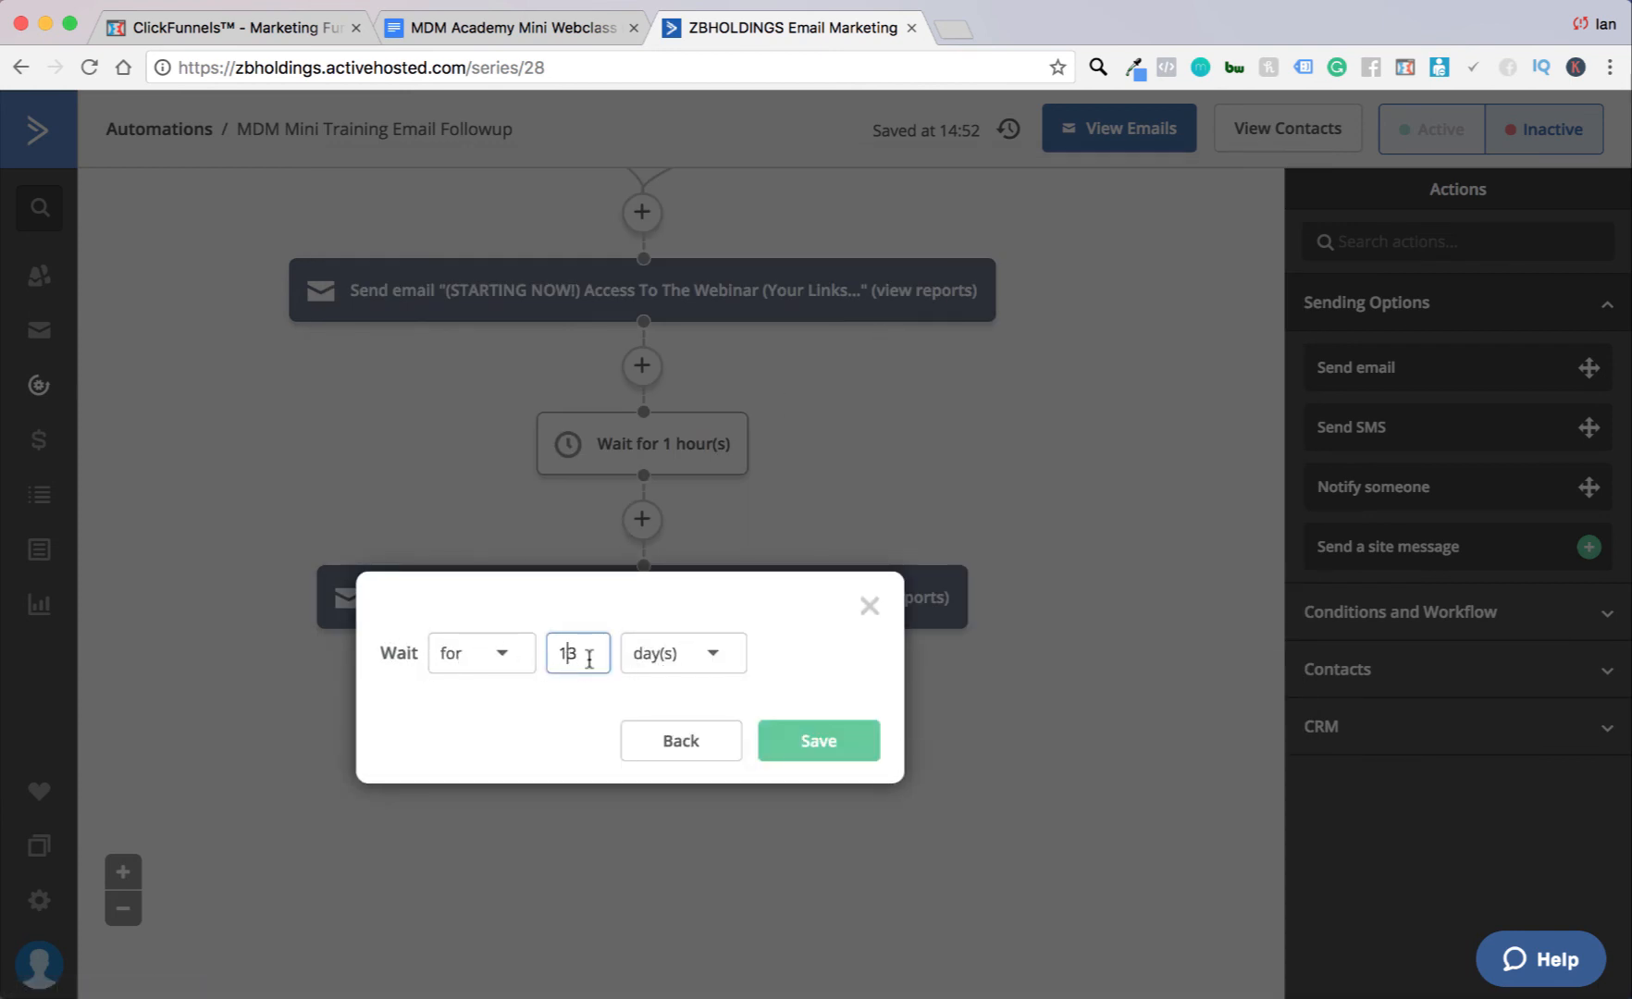
{"action": "left_click", "coordinate": [716, 654]}
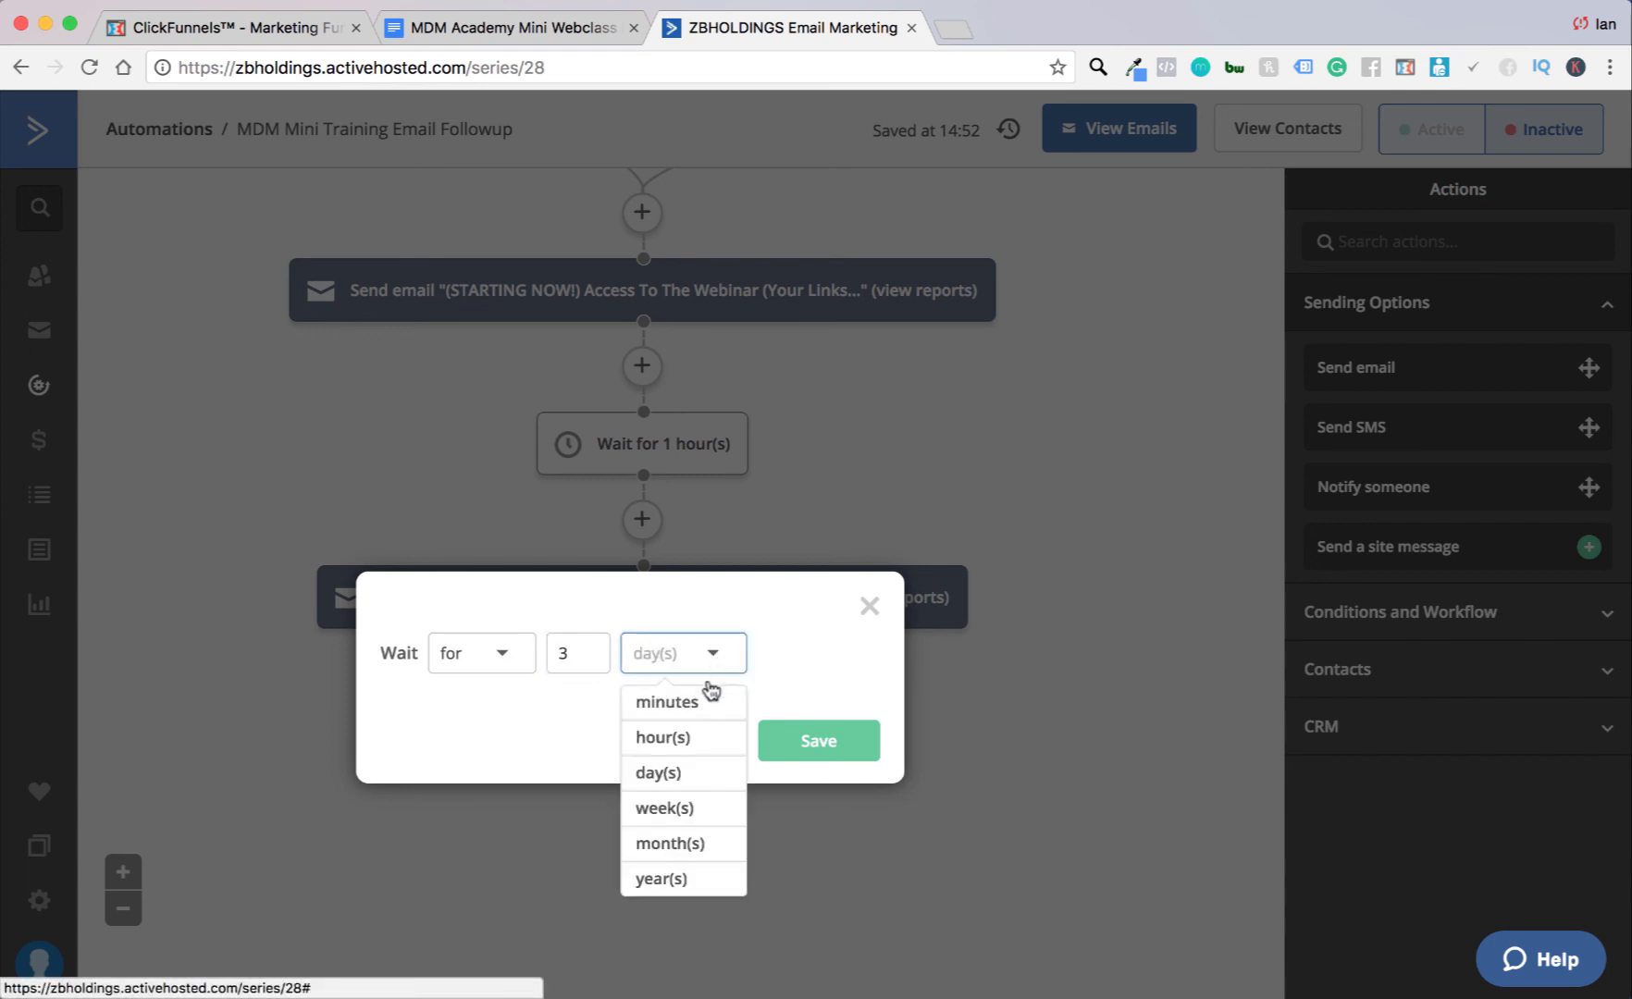
{"action": "left_click", "coordinate": [691, 737]}
{"action": "left_click", "coordinate": [792, 737]}
Step: Add a Send email action after the 3-hour wait and open the creation of a new email for it
{"action": "scroll", "coordinate": [721, 634], "scroll_direction": "down", "scroll_amount": 3}
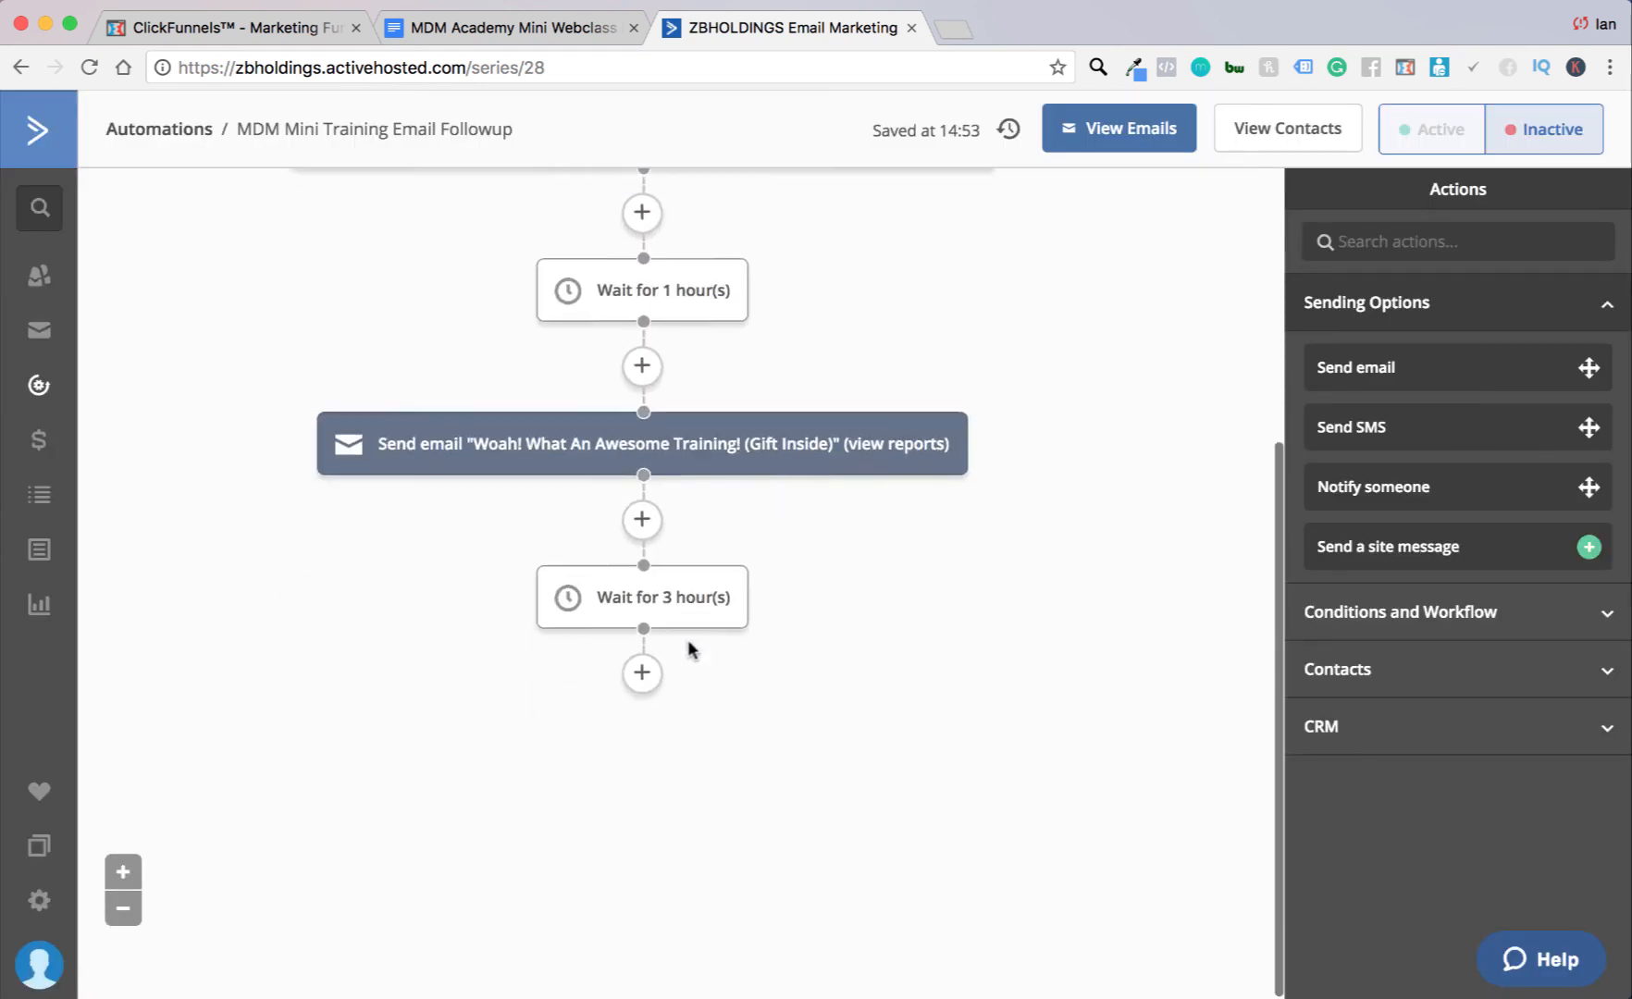
{"action": "left_click", "coordinate": [643, 672]}
{"action": "left_click", "coordinate": [442, 278]}
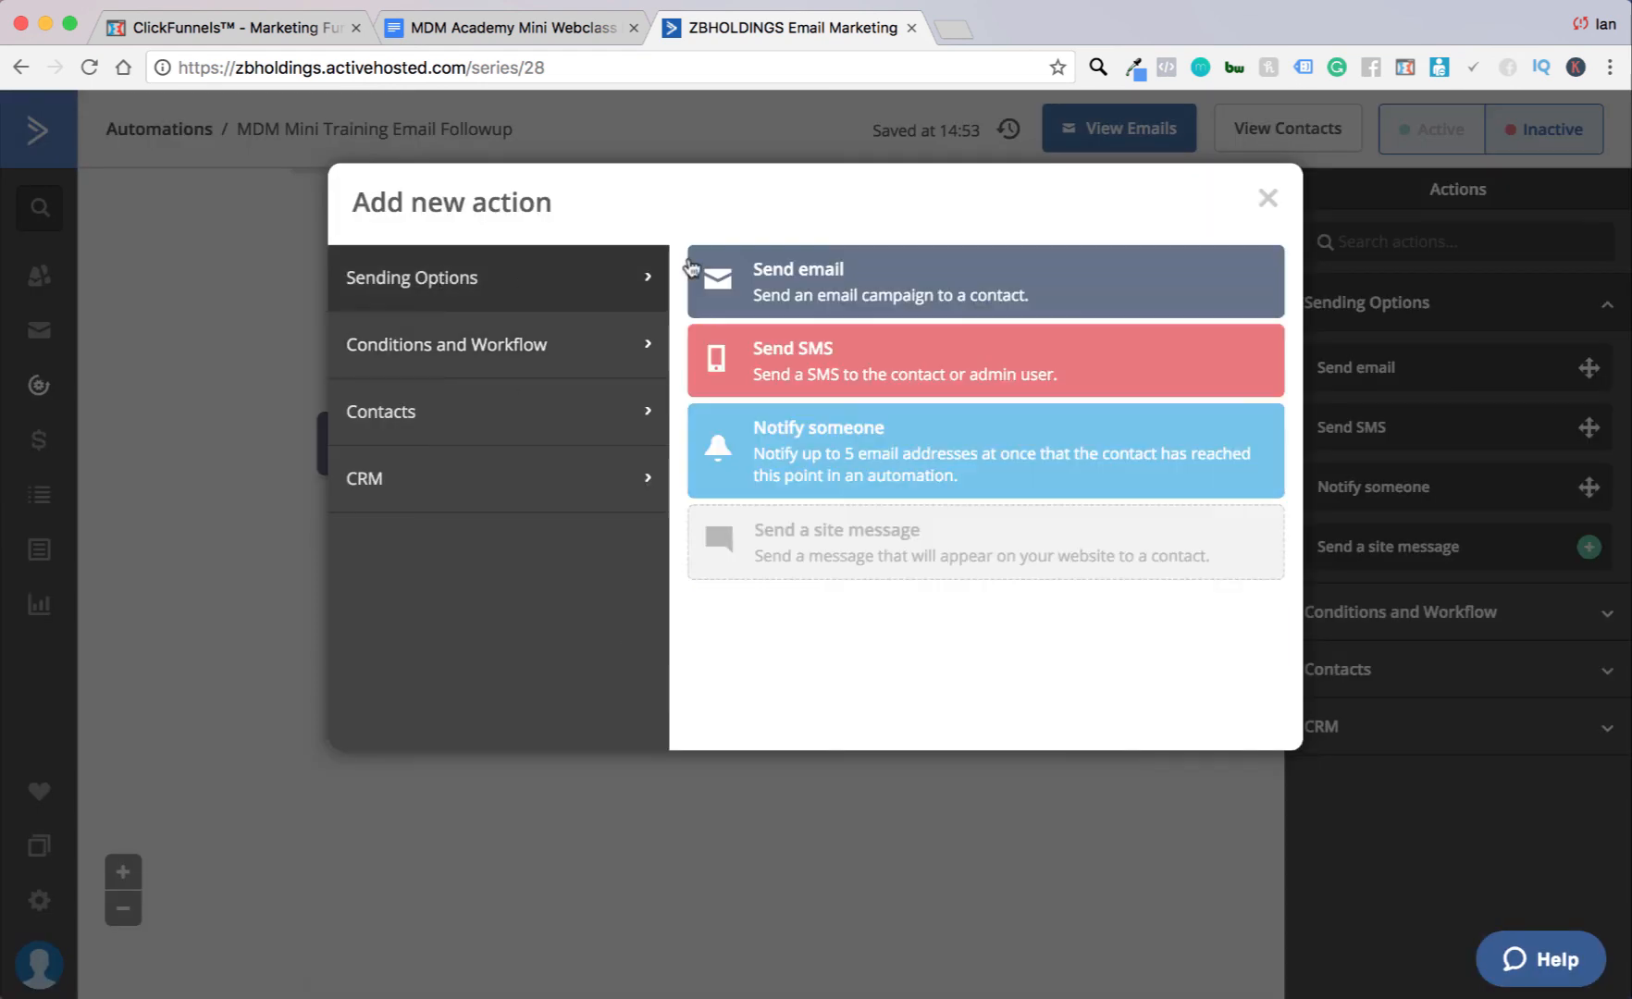
{"action": "left_click", "coordinate": [864, 276]}
{"action": "left_click", "coordinate": [565, 712]}
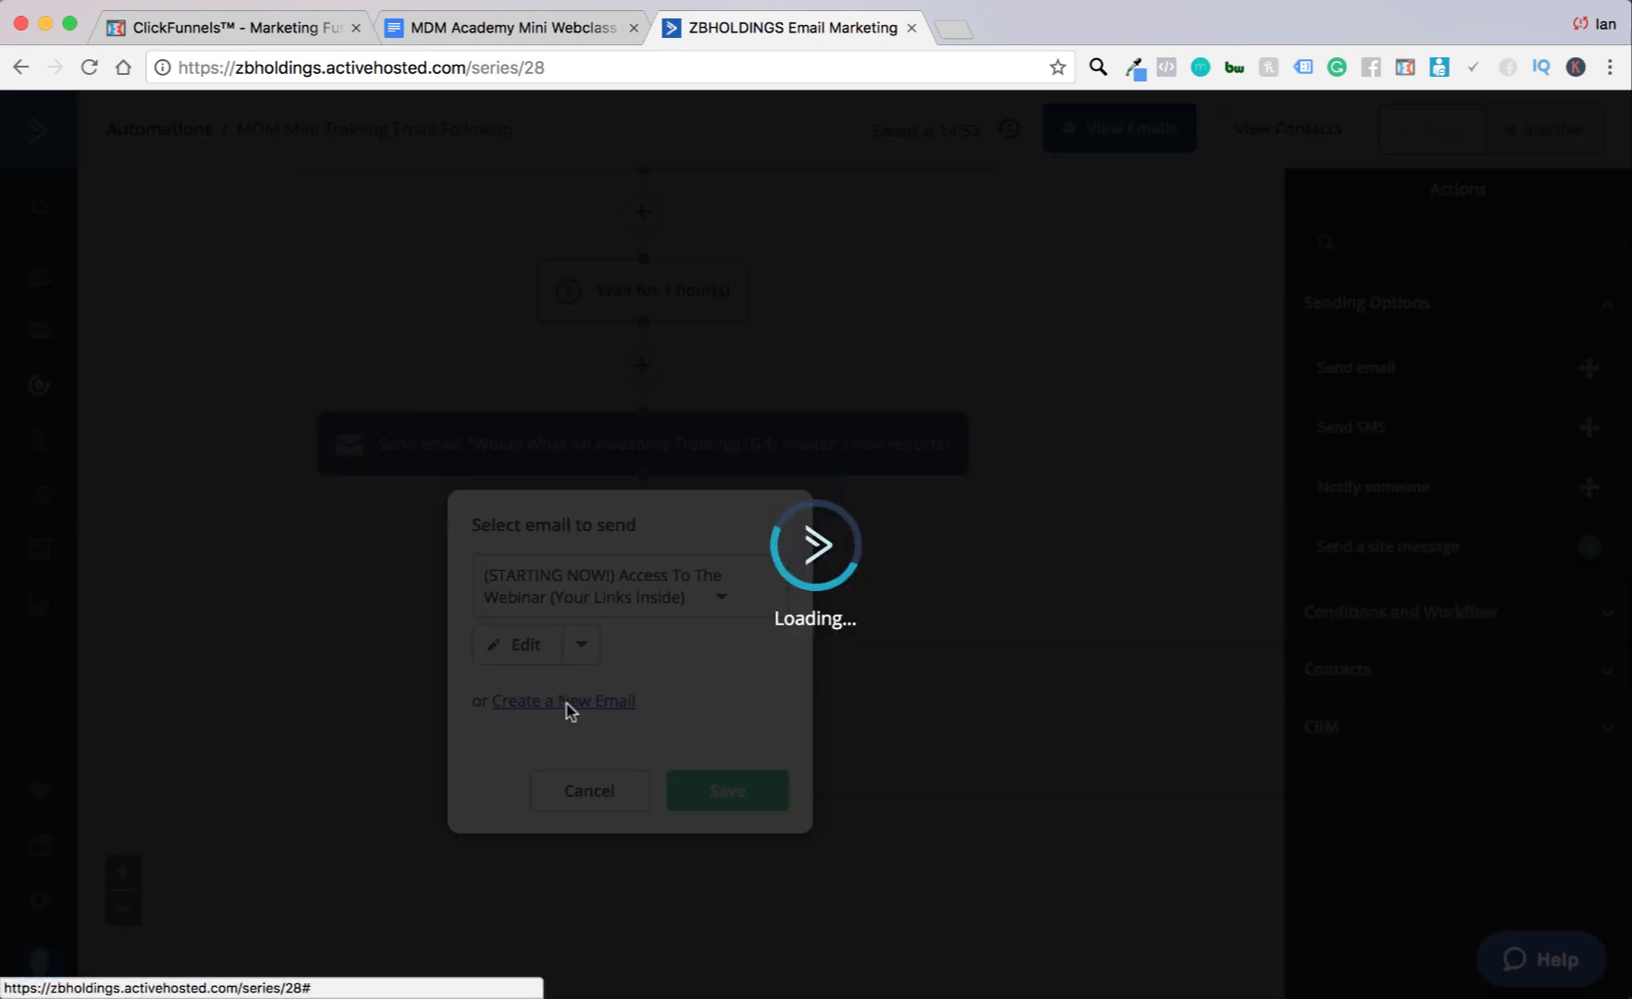
Step: Switch to Google Docs and examine the 3-hour email's subject and body and the 12-hour email's subject line
{"action": "left_click", "coordinate": [579, 42]}
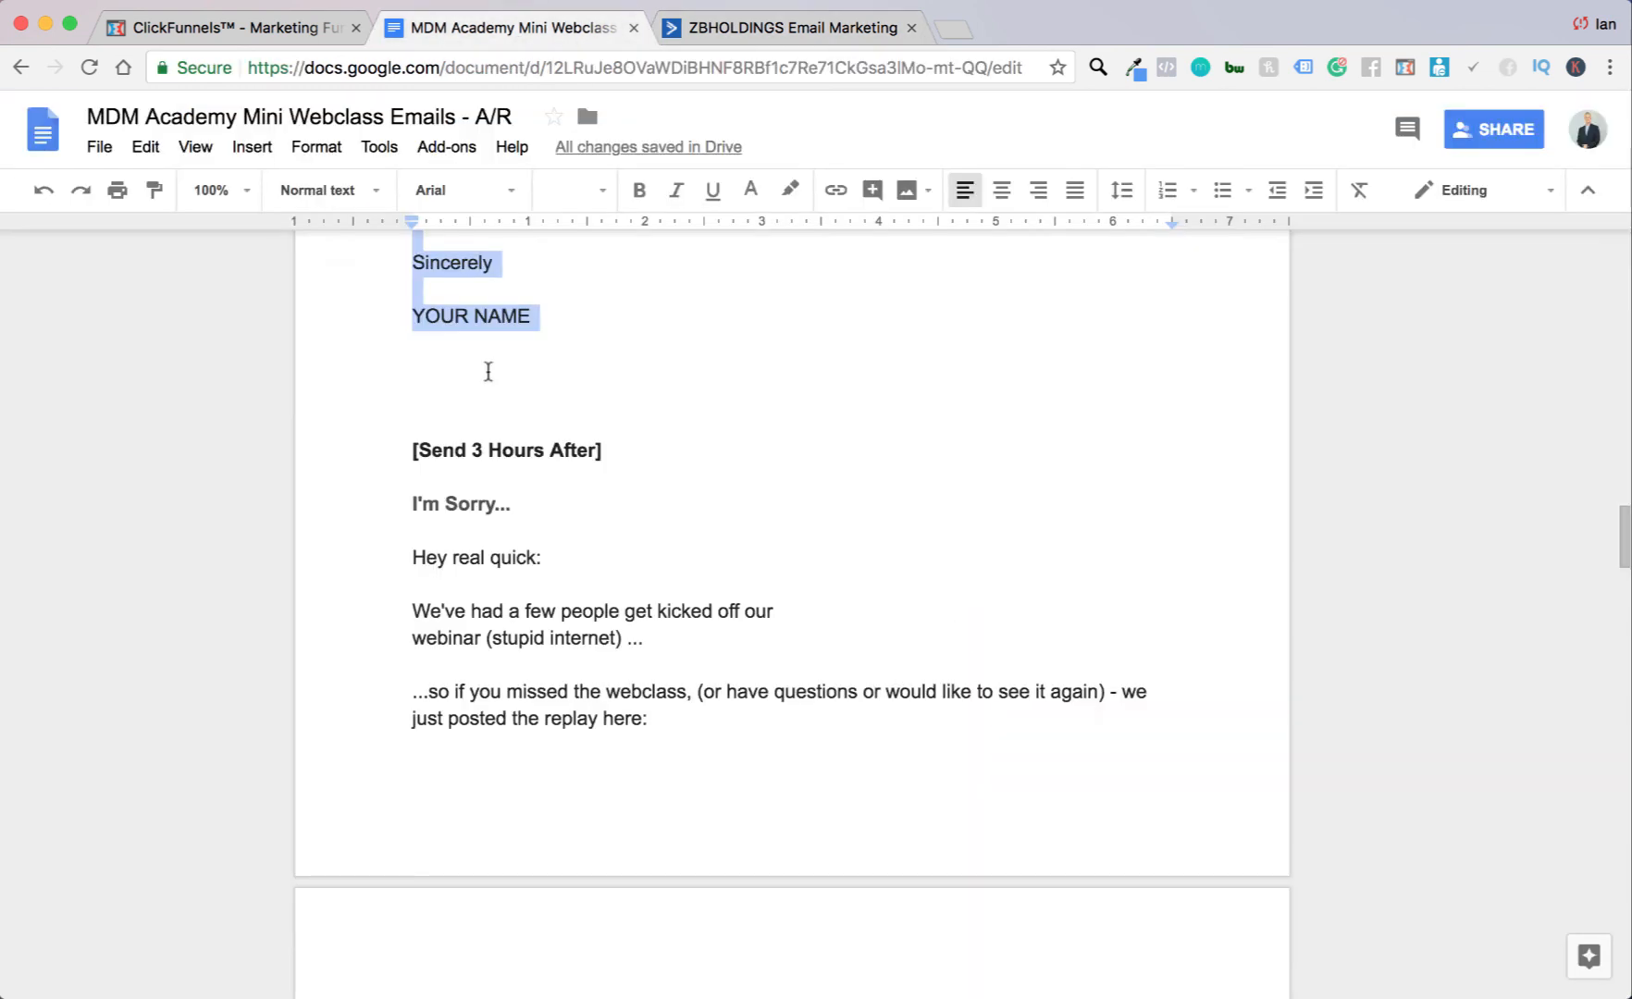
{"action": "scroll", "coordinate": [425, 397], "scroll_direction": "down", "scroll_amount": 2}
{"action": "left_click_drag", "start_coordinate": [406, 304], "coordinate": [536, 328]}
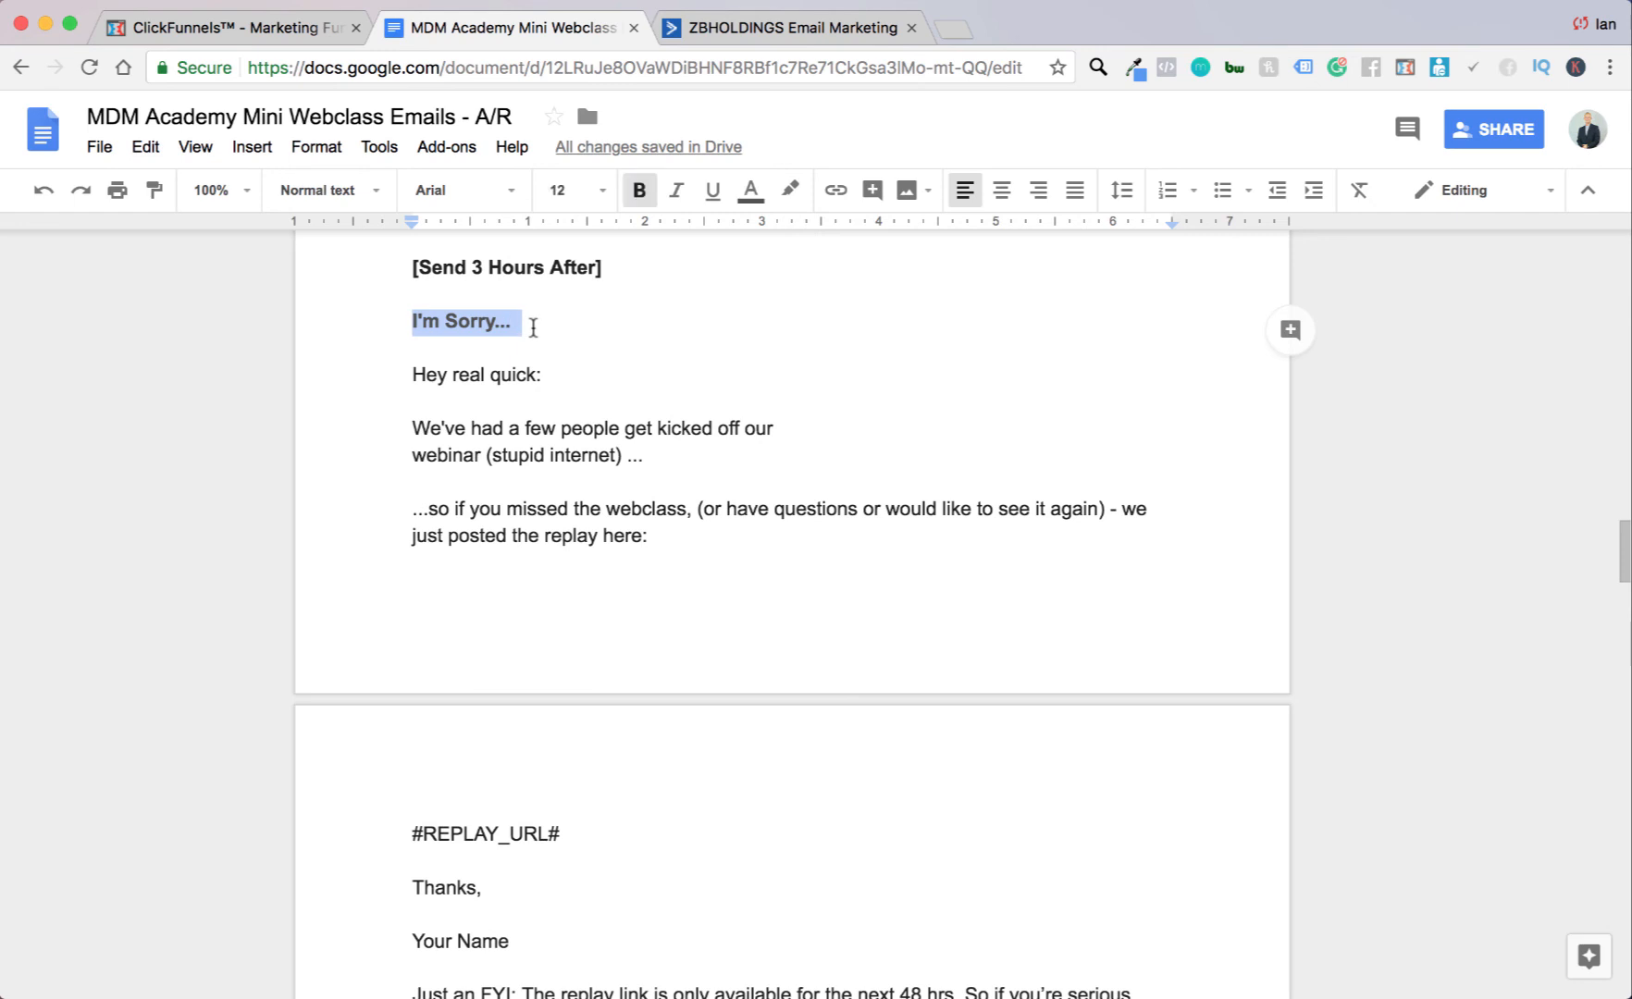
{"action": "scroll", "coordinate": [389, 364], "scroll_direction": "down", "scroll_amount": 1}
{"action": "left_click_drag", "start_coordinate": [389, 365], "coordinate": [575, 602]}
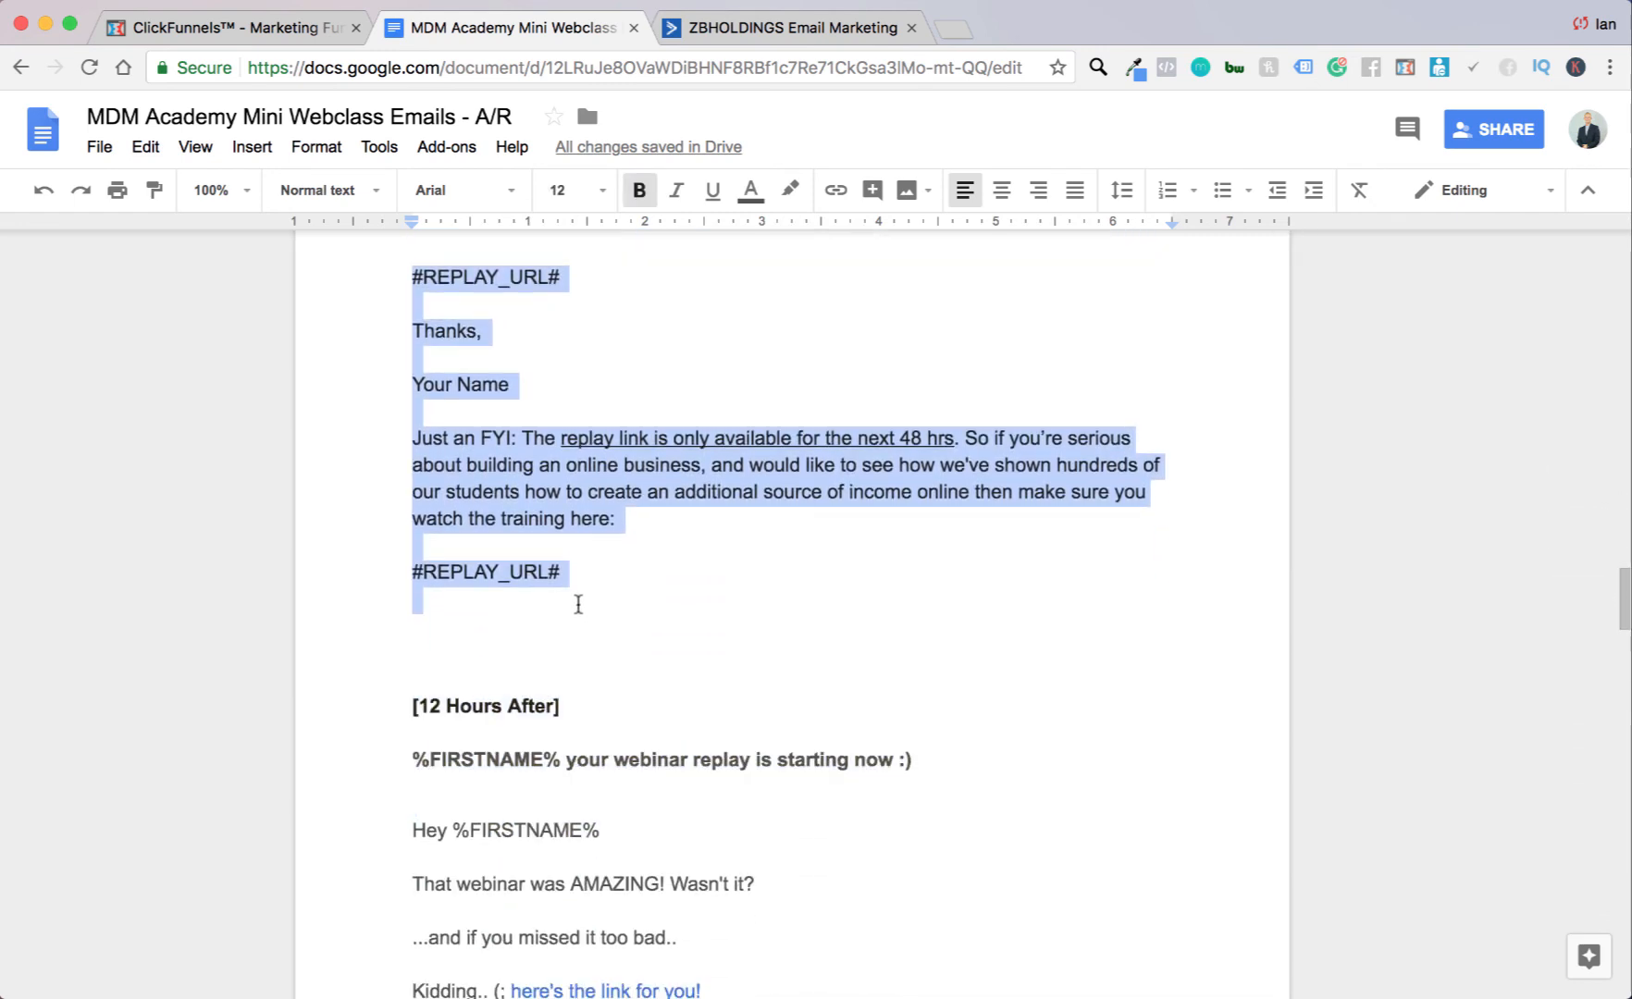
{"action": "left_click", "coordinate": [574, 603]}
{"action": "scroll", "coordinate": [573, 603], "scroll_direction": "down", "scroll_amount": 3}
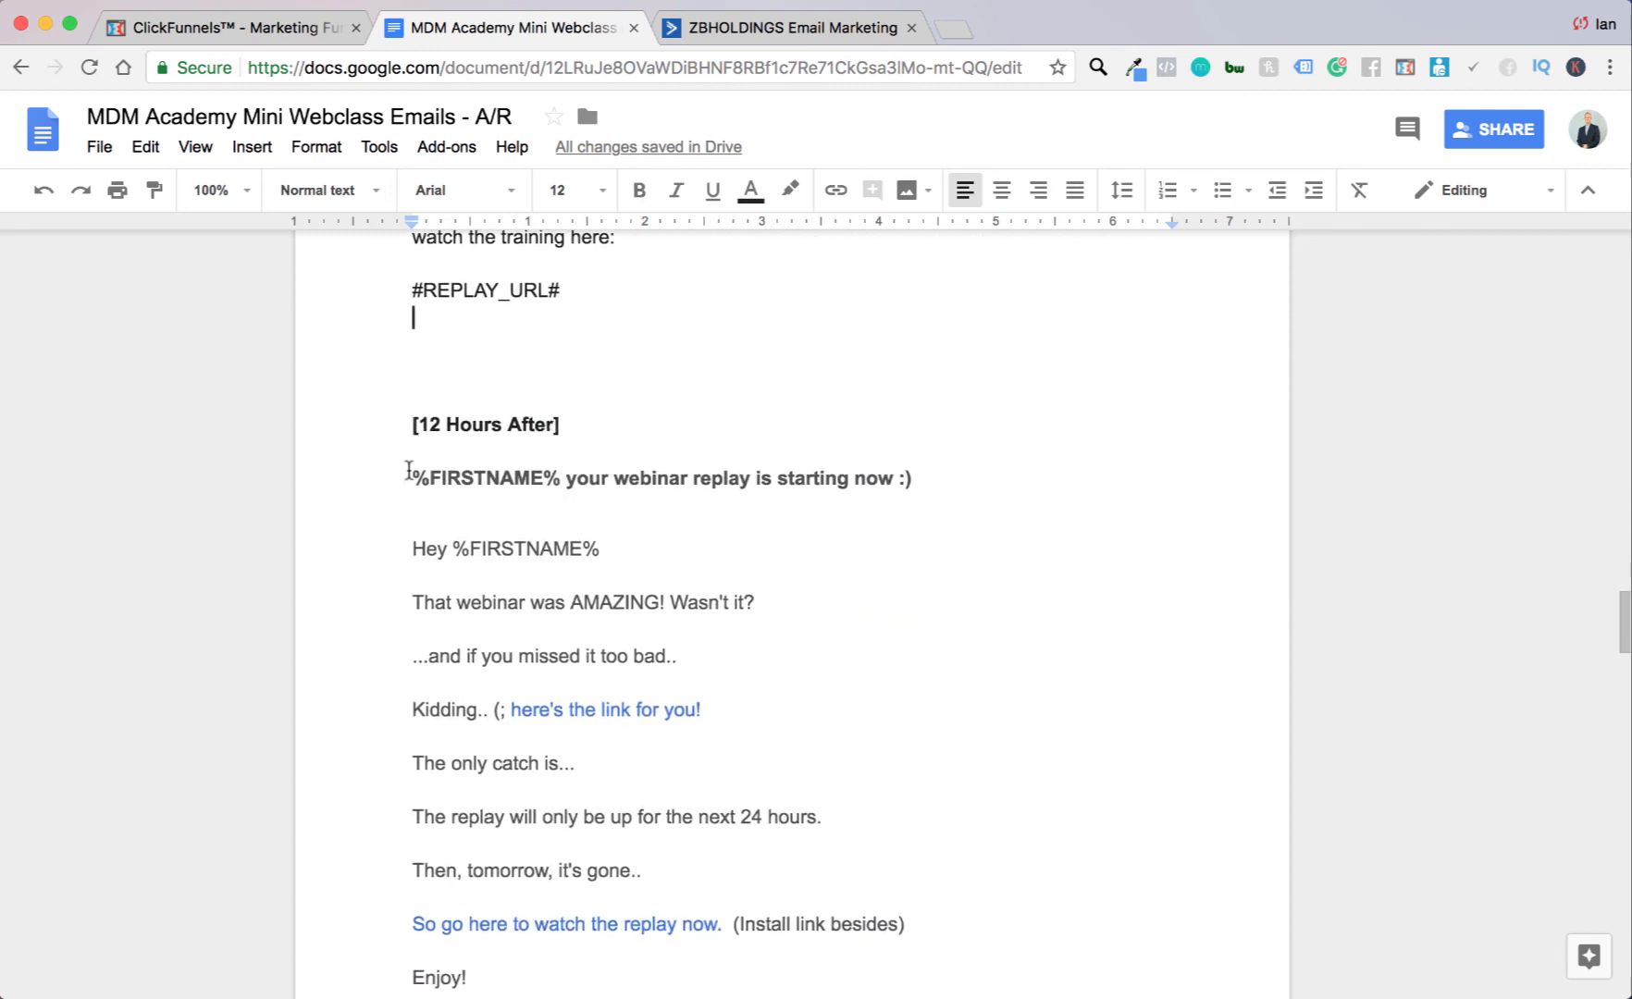
{"action": "left_click_drag", "start_coordinate": [409, 471], "coordinate": [952, 480]}
{"action": "double_click", "coordinate": [802, 363]}
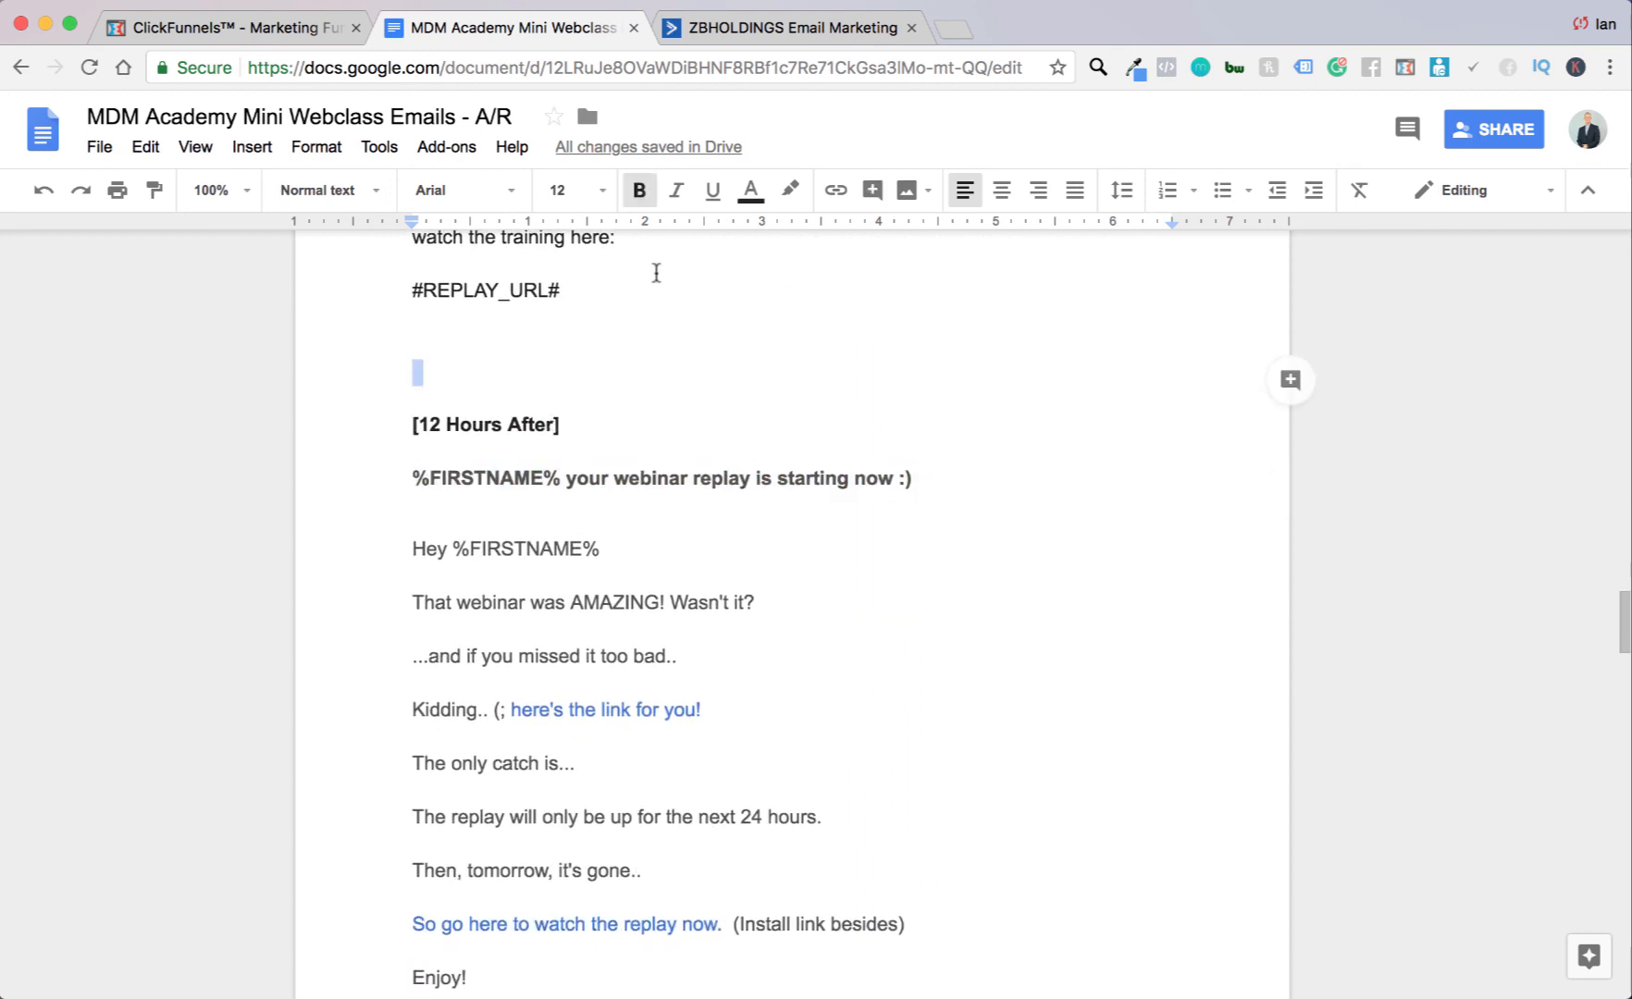
Step: Switch back to ActiveCampaign, dismiss the new email's creation and add a Wait action after the unspecified Send email action
{"action": "left_click", "coordinate": [793, 27]}
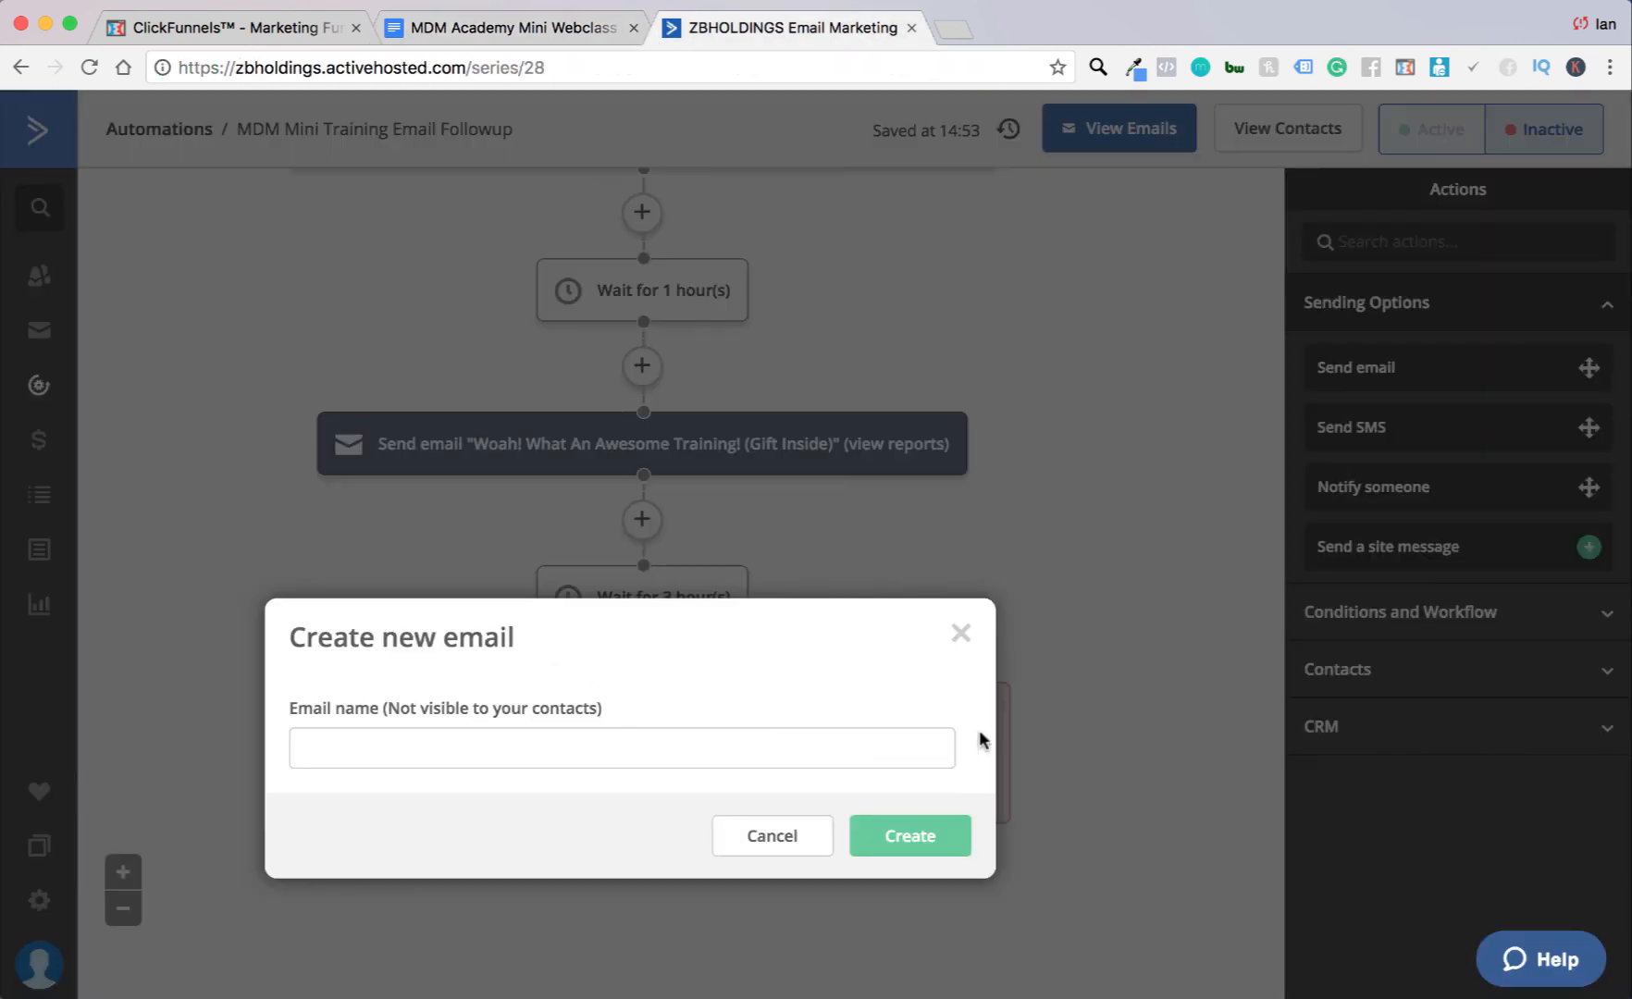
{"action": "left_click", "coordinate": [960, 634]}
{"action": "left_click", "coordinate": [641, 826]}
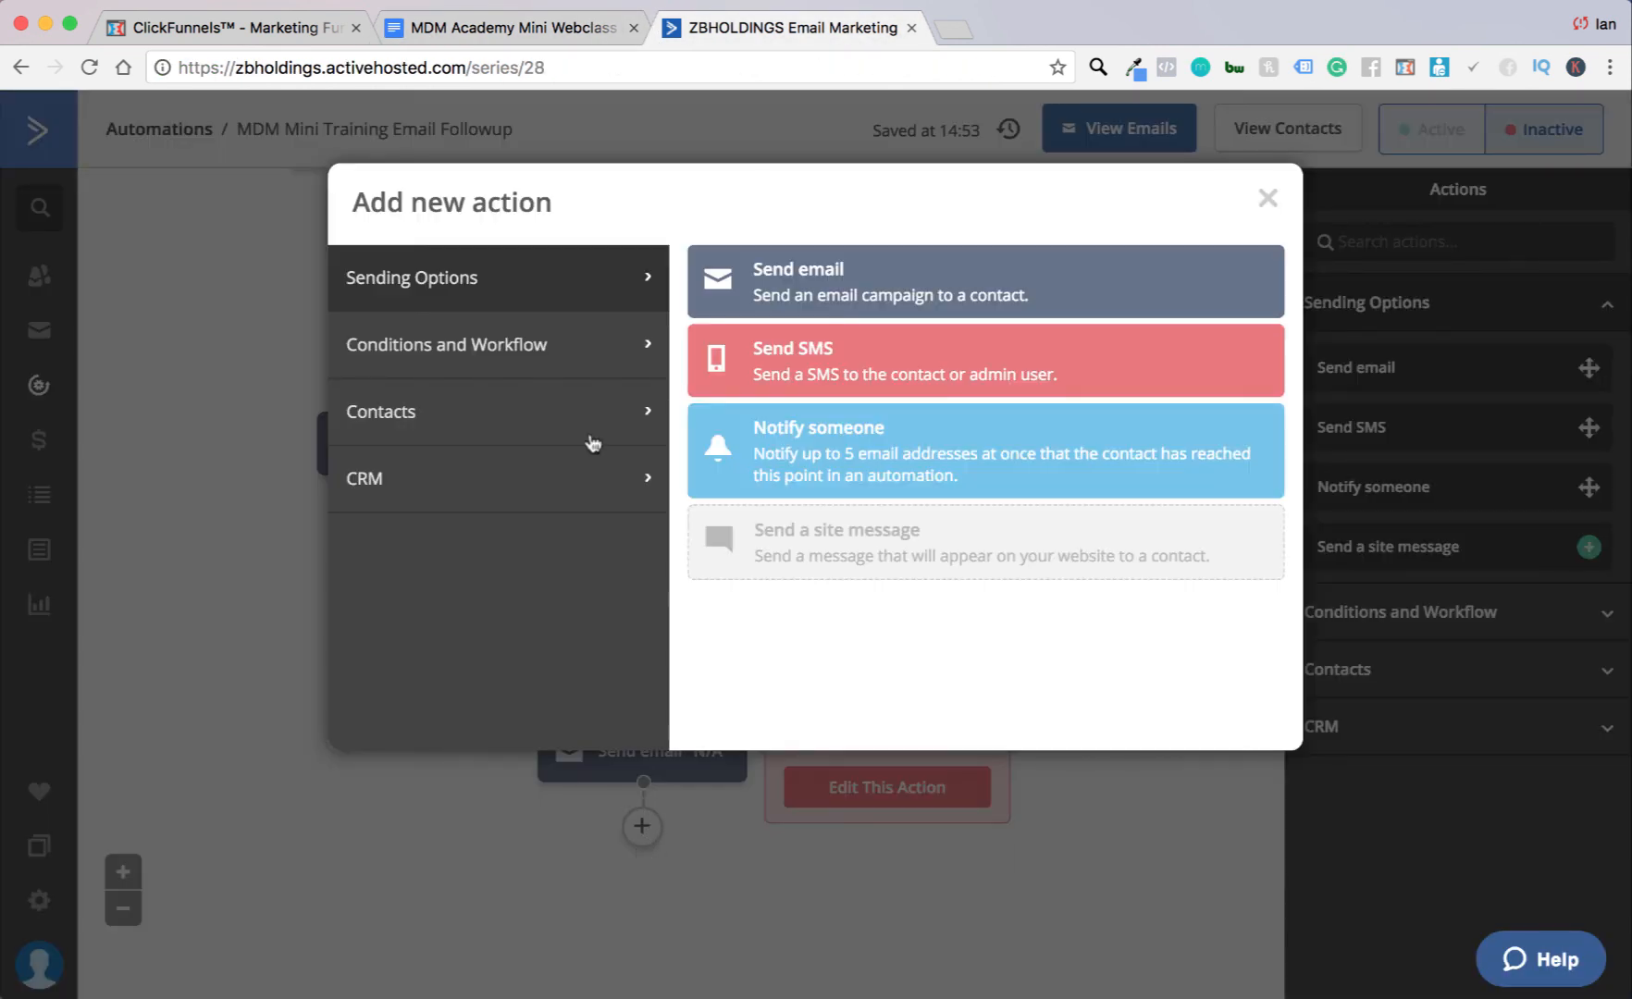
{"action": "left_click", "coordinate": [481, 344]}
{"action": "left_click", "coordinate": [774, 285]}
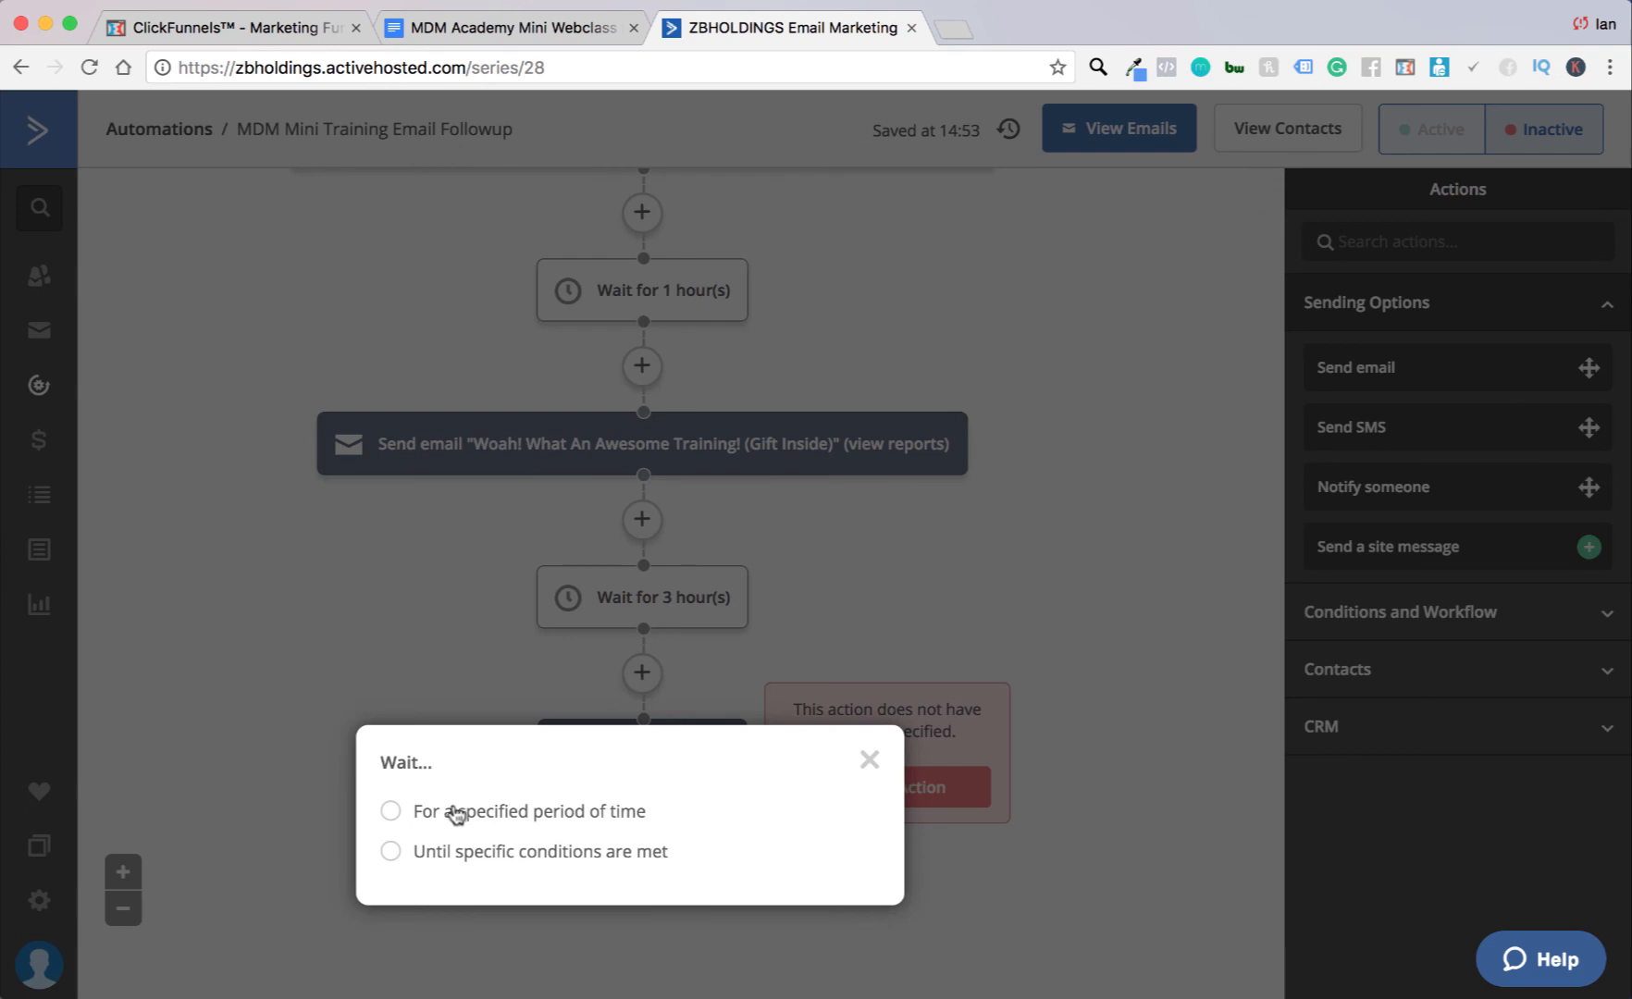
Step: Make the new wait last a specified period of 12 hours and save it, checking the template for its timing
{"action": "left_click", "coordinate": [455, 811]}
{"action": "left_click", "coordinate": [552, 27]}
{"action": "left_click", "coordinate": [733, 34]}
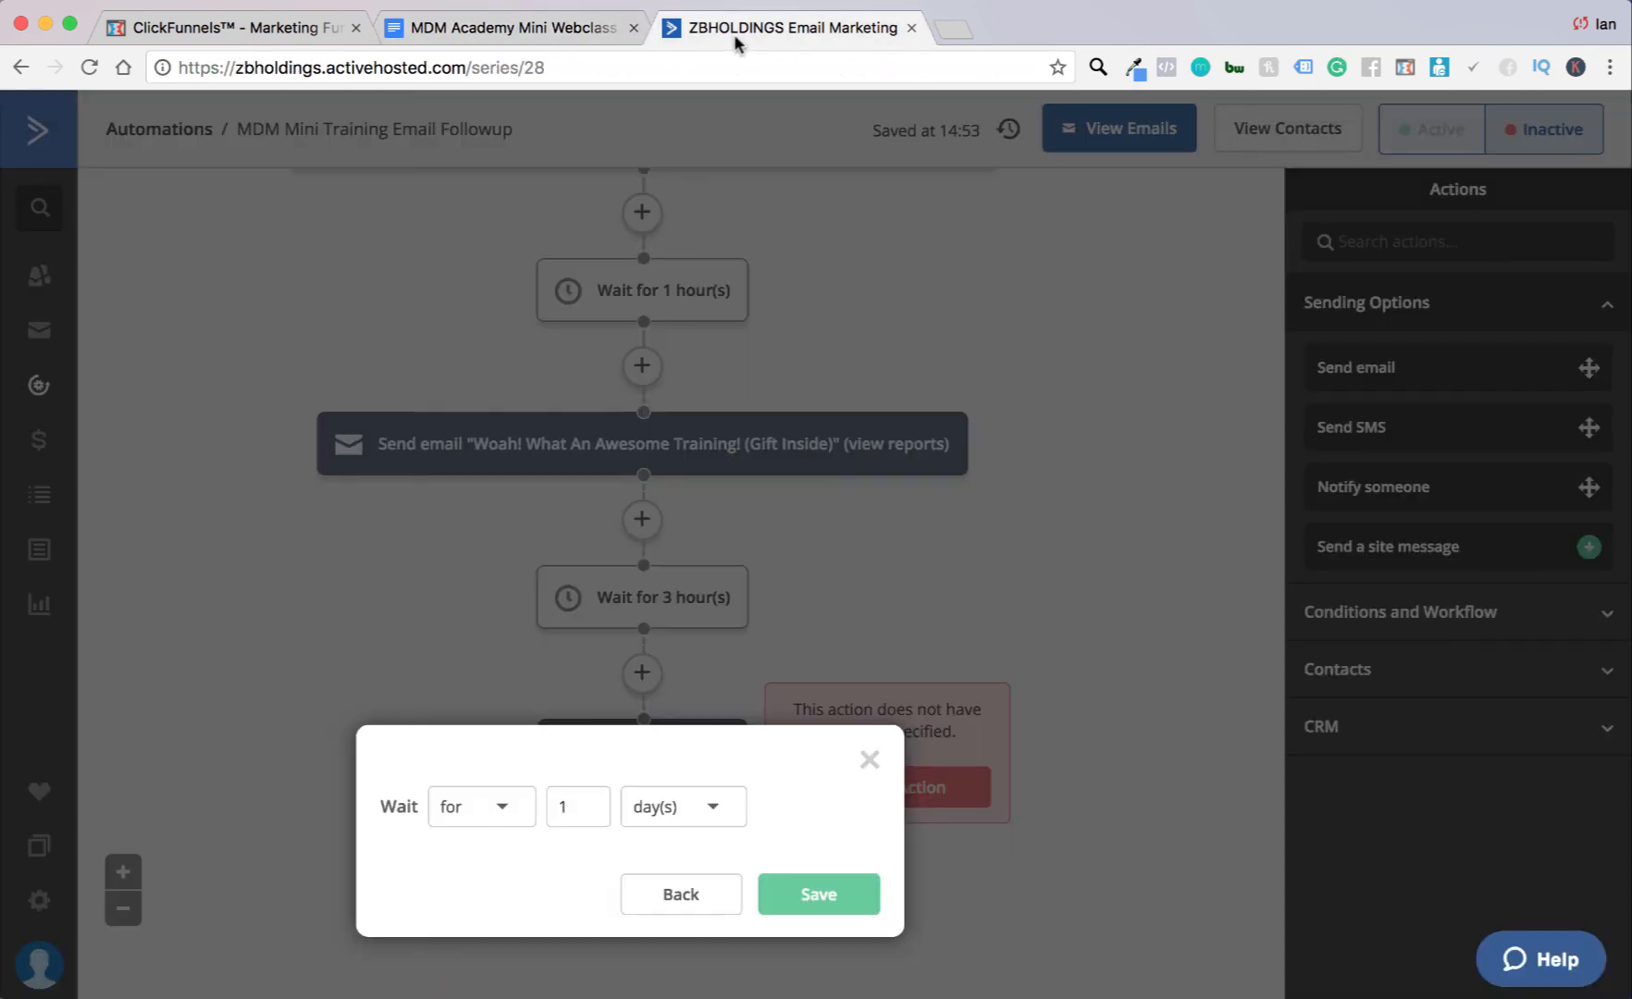
{"action": "type", "text": "2"}
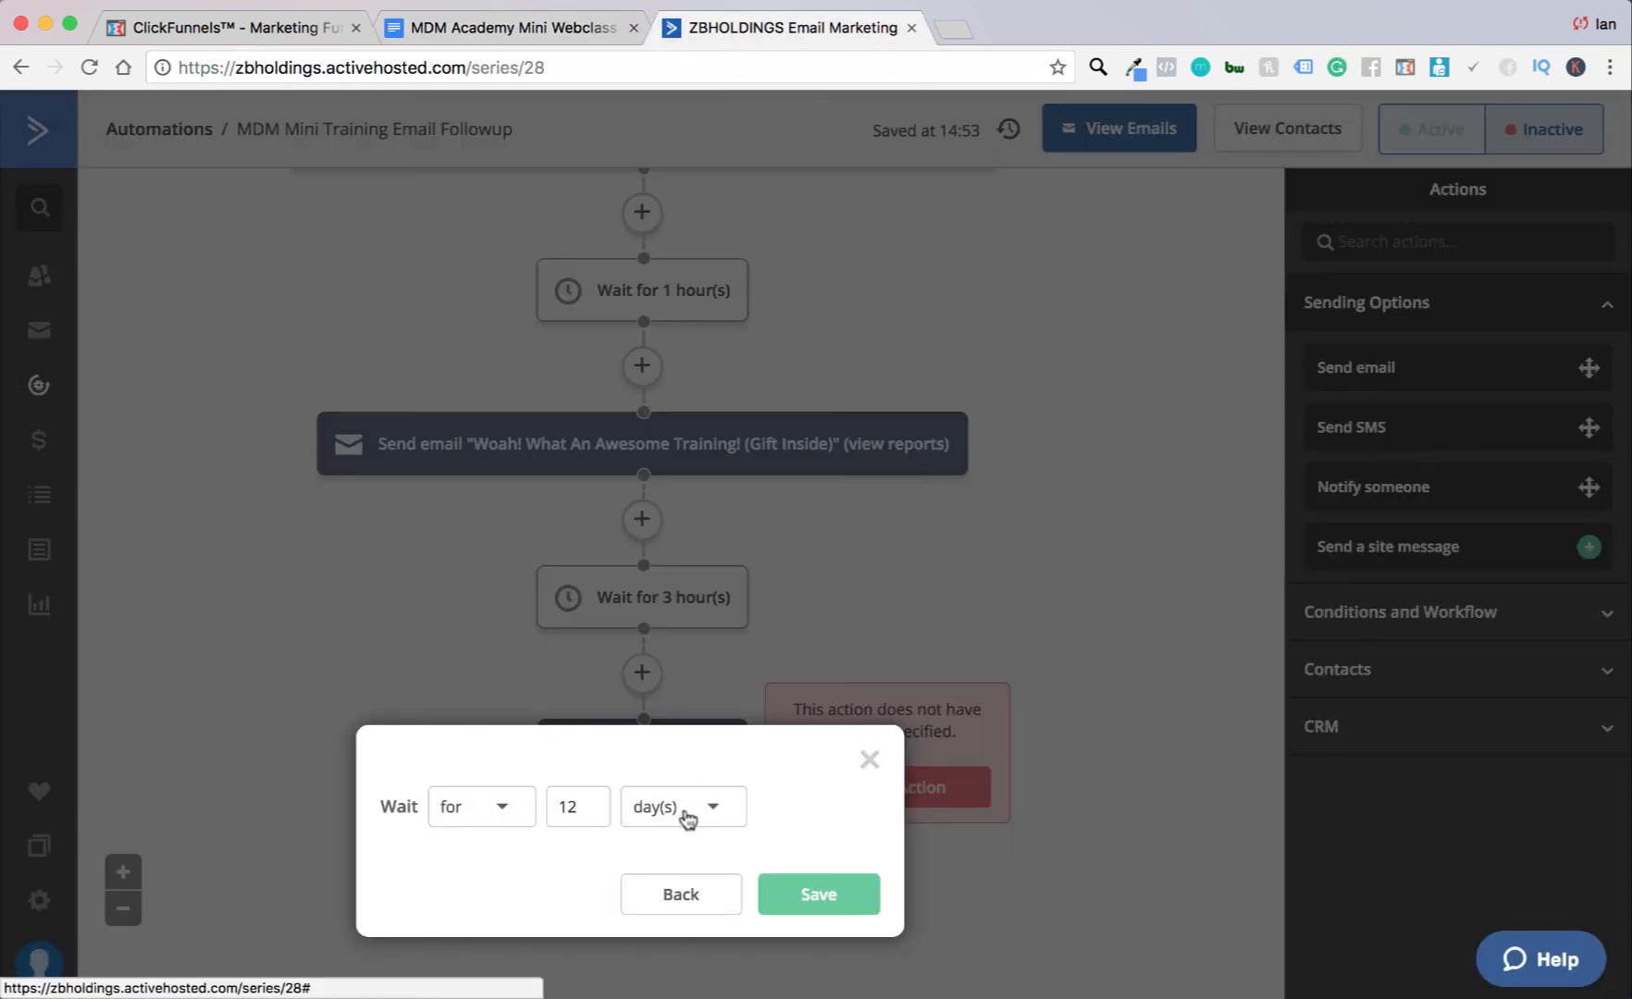
{"action": "left_click", "coordinate": [689, 809]}
{"action": "left_click", "coordinate": [689, 895]}
{"action": "left_click", "coordinate": [838, 899]}
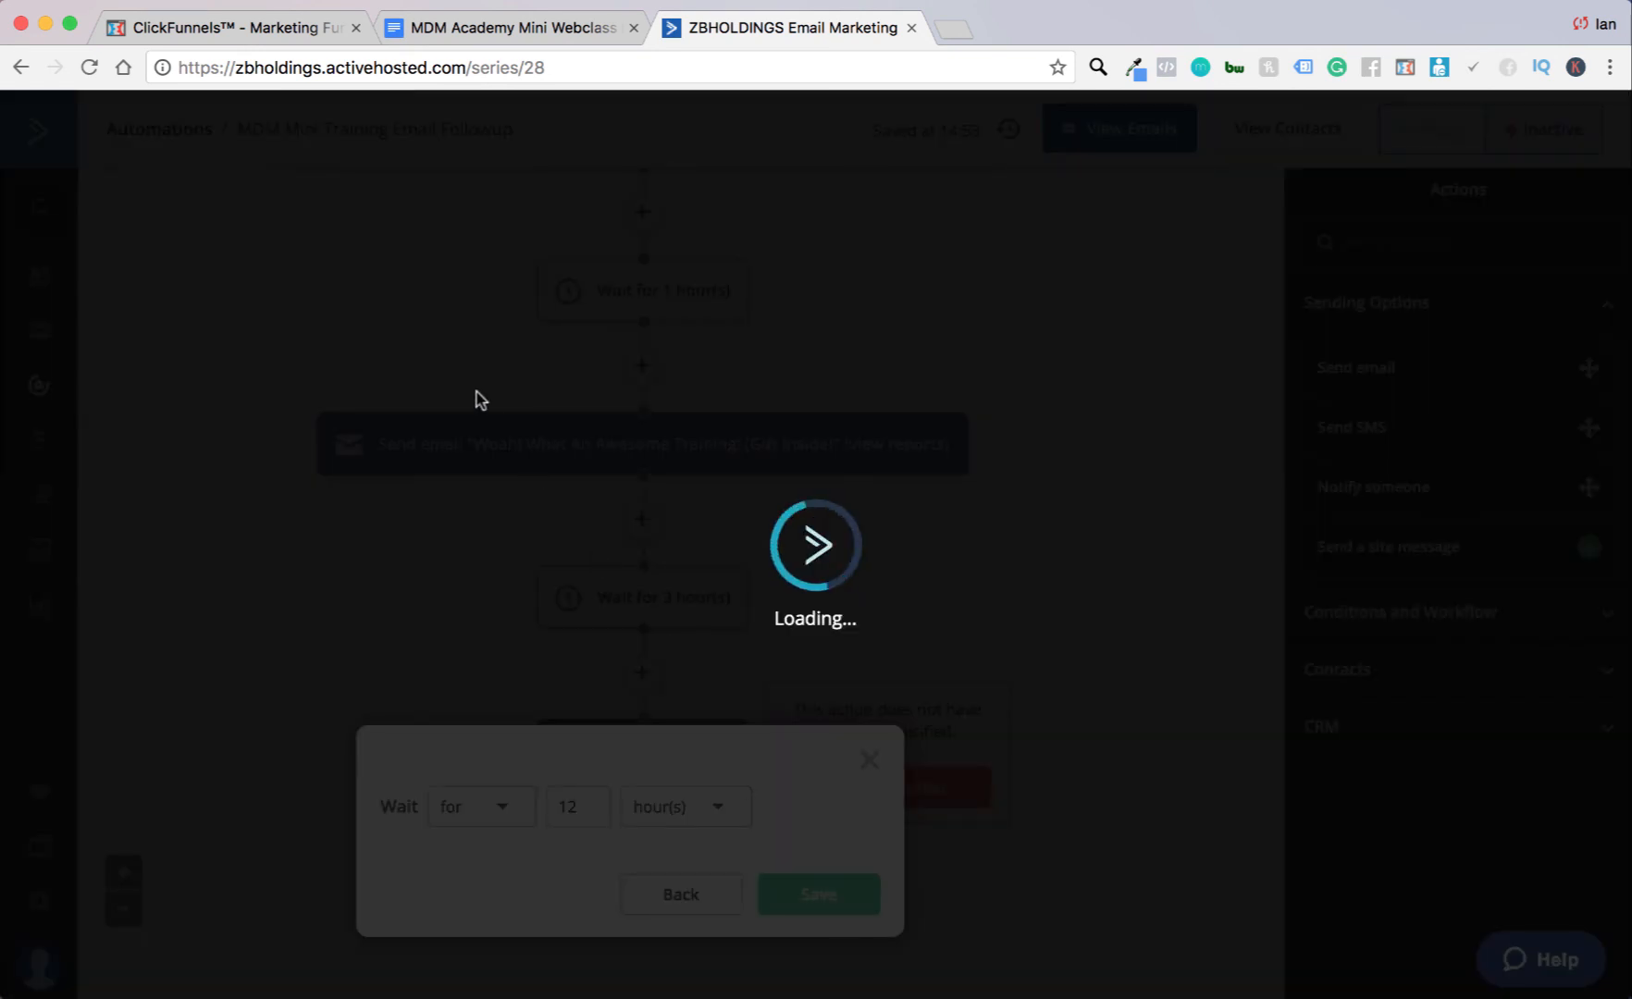
Step: Add a Send email action after the 12-hour wait, opening a new email for it but cancelling before naming it
{"action": "scroll", "coordinate": [638, 678], "scroll_direction": "down", "scroll_amount": 3}
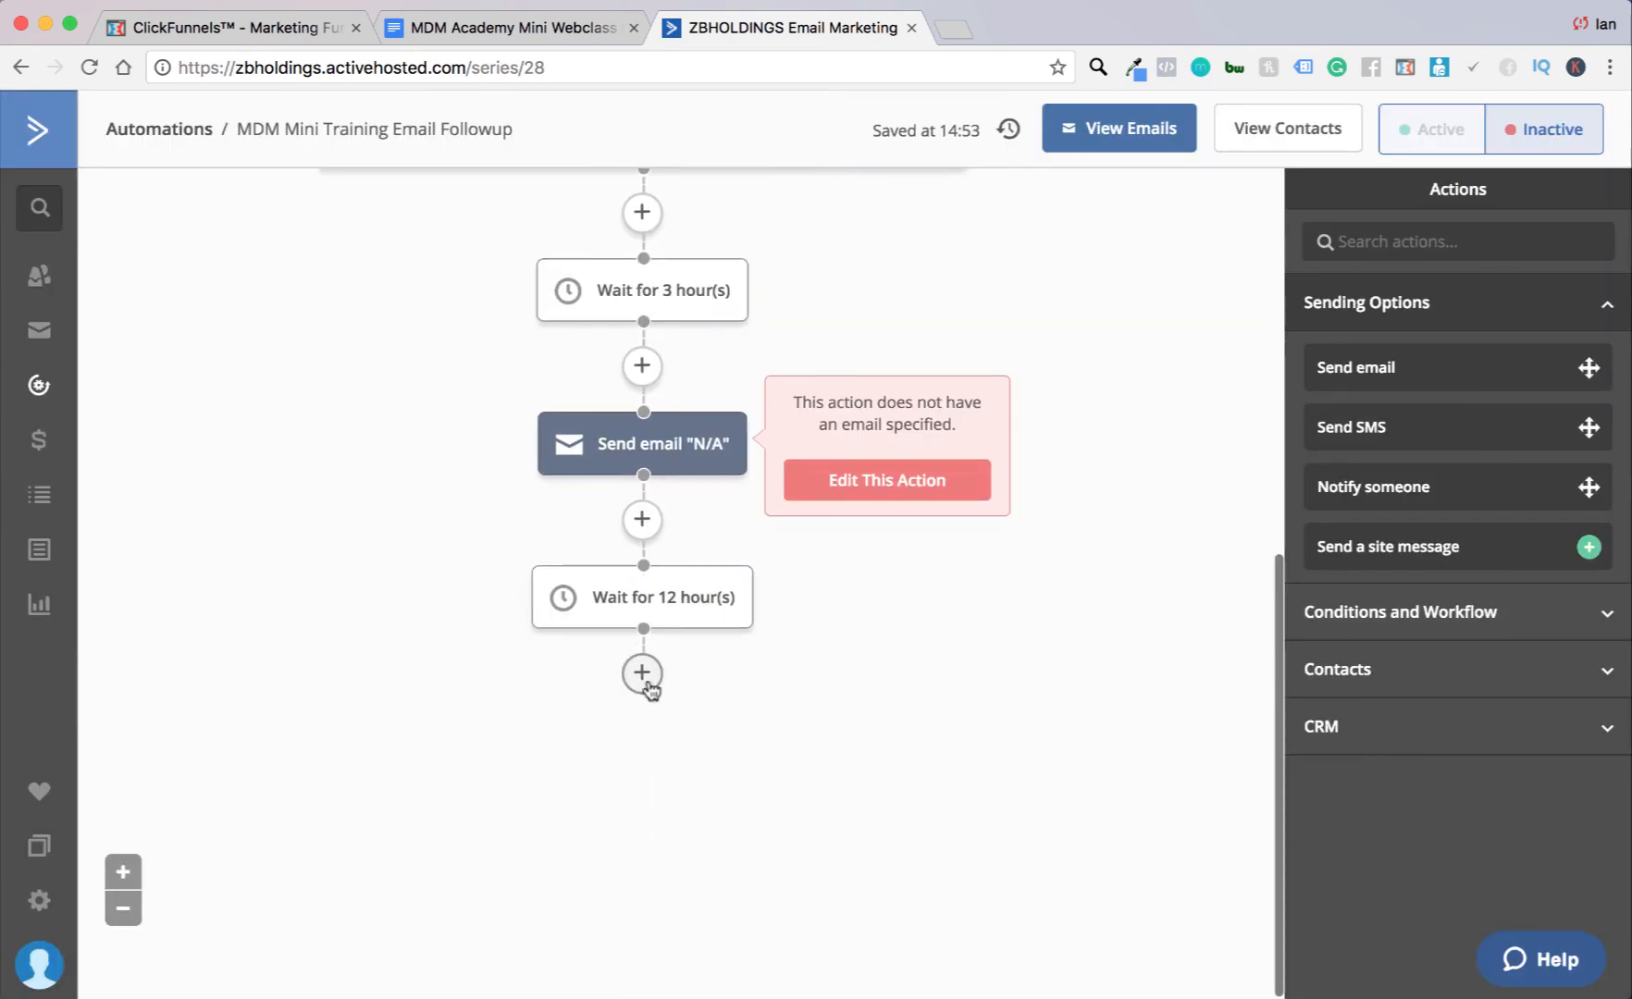
{"action": "left_click", "coordinate": [641, 673]}
{"action": "left_click", "coordinate": [463, 305]}
{"action": "left_click", "coordinate": [910, 317]}
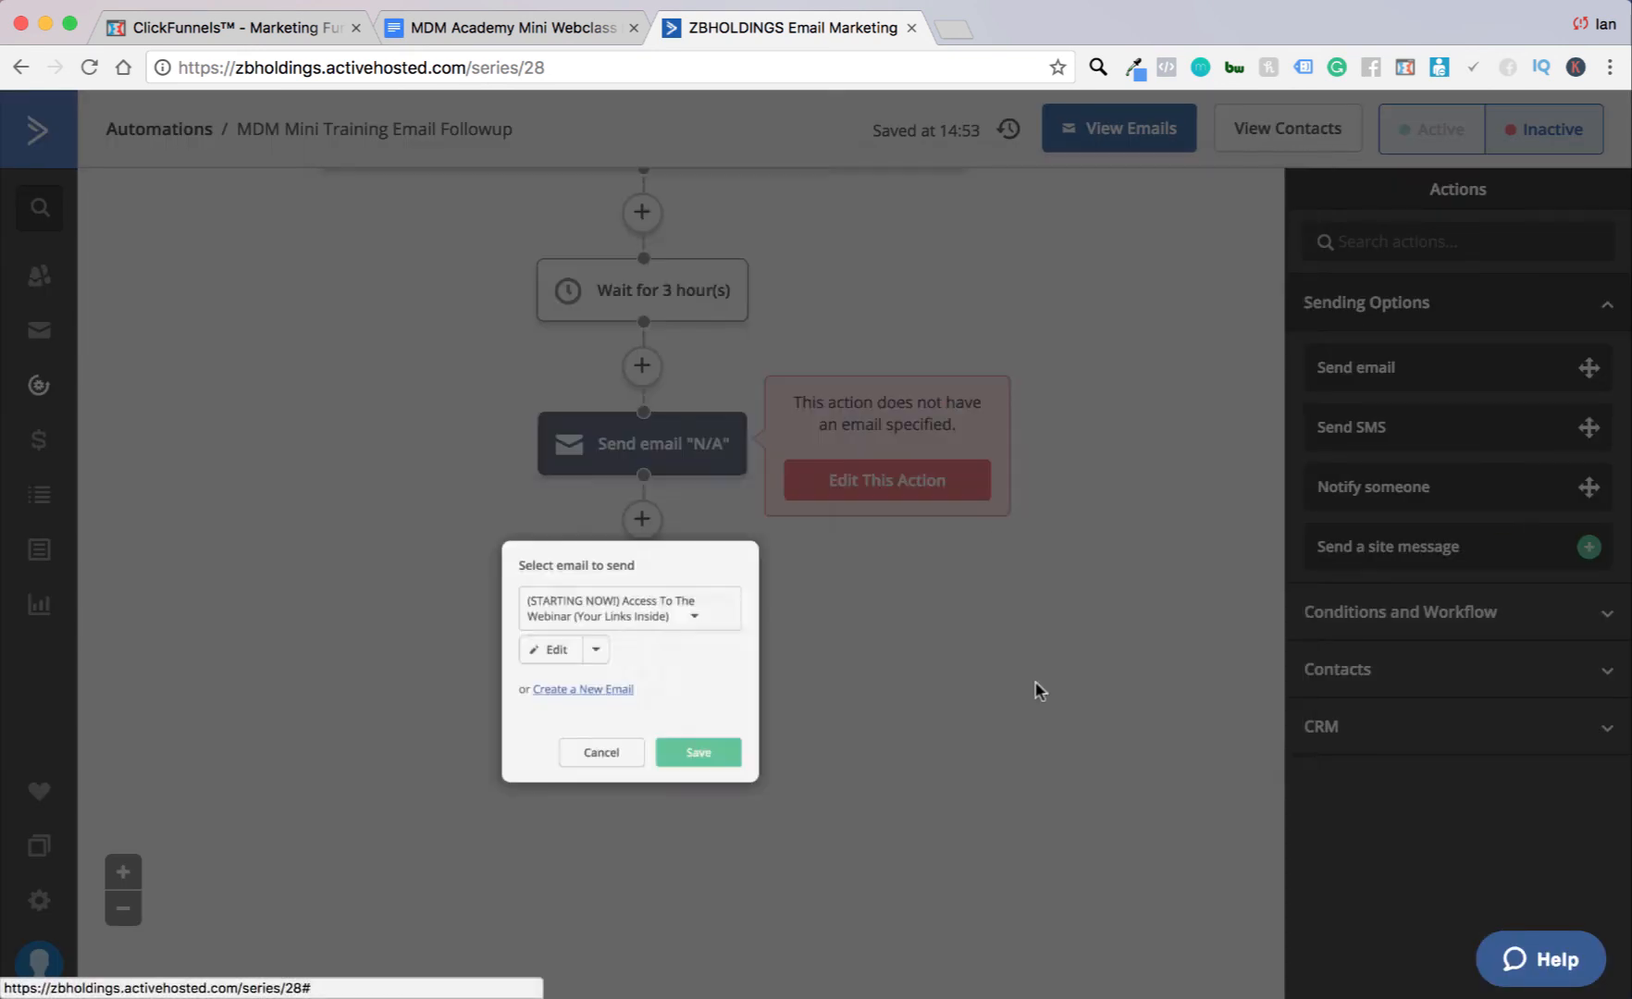
{"action": "left_click", "coordinate": [567, 703]}
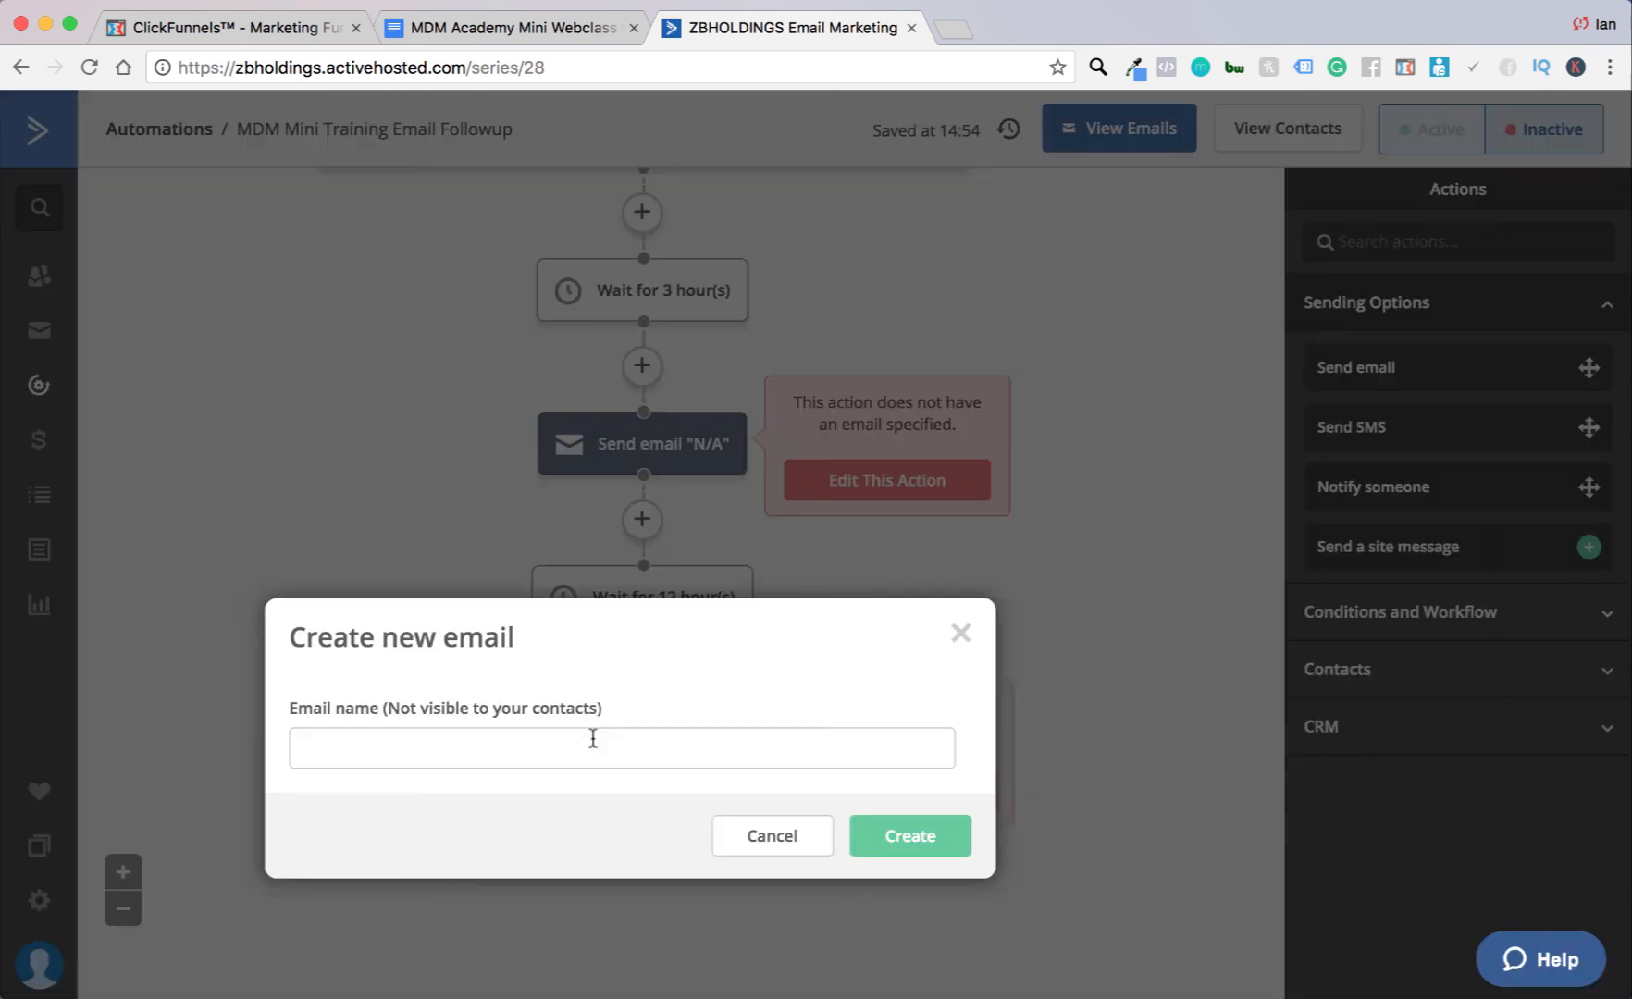
{"action": "left_click", "coordinate": [808, 847]}
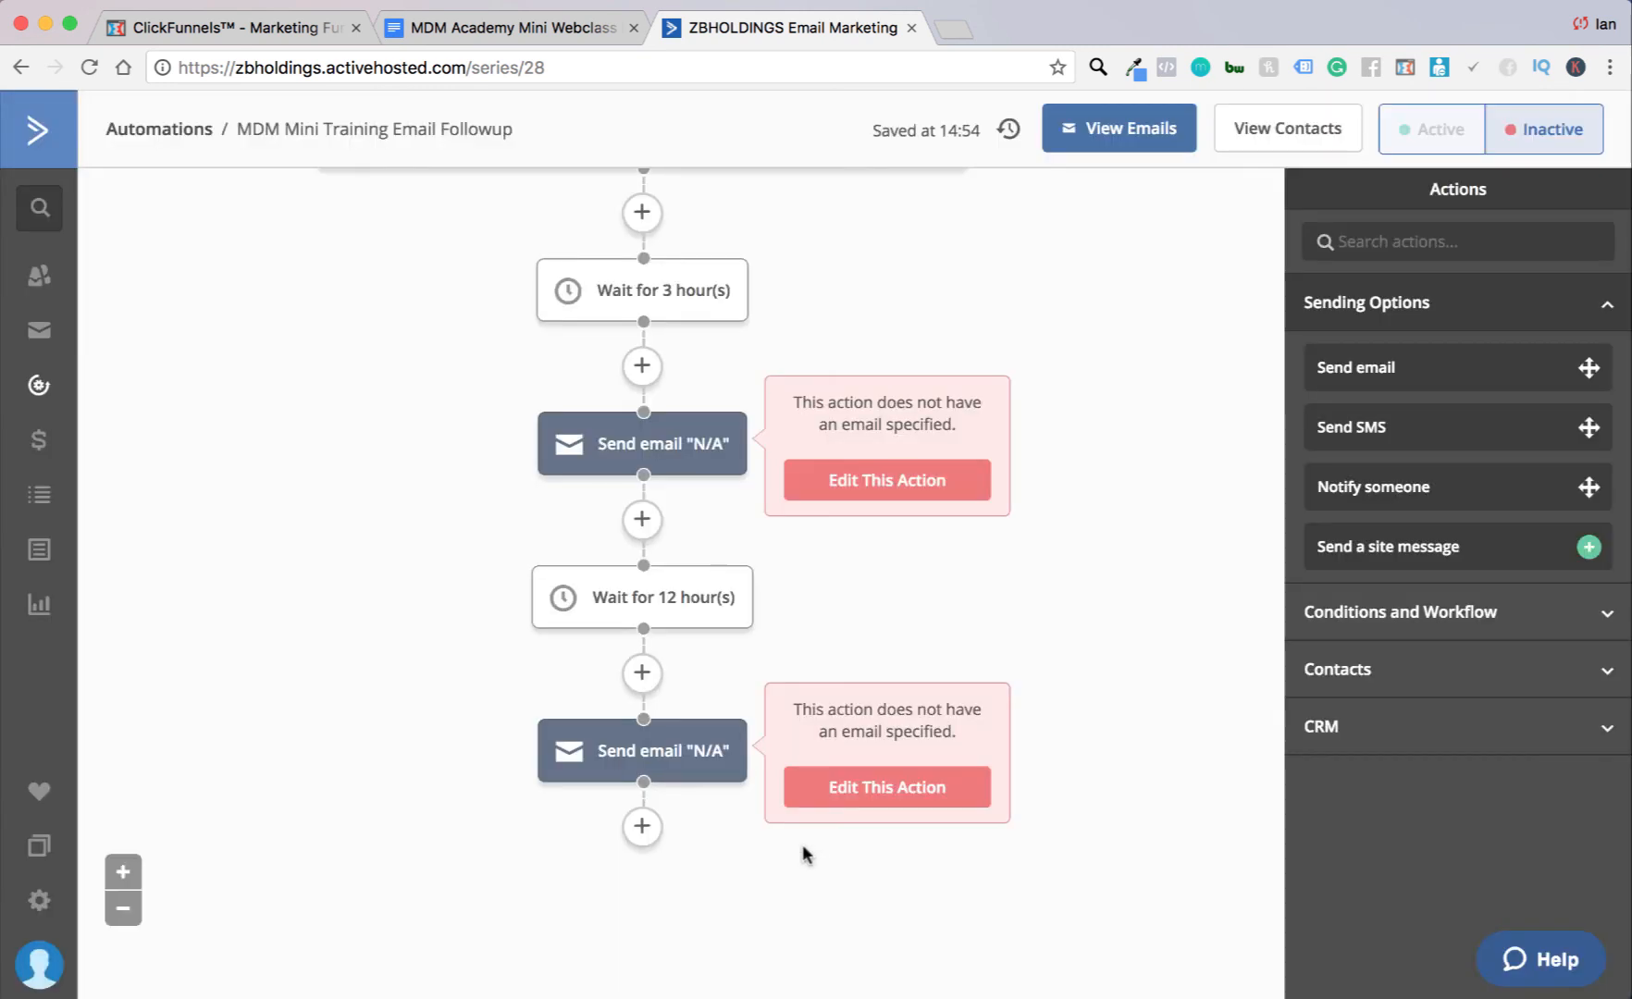
Step: Add a Wait action after the 12-hour wait's email and look up the next email's timing in the Google Docs template
{"action": "left_click", "coordinate": [641, 826]}
{"action": "left_click", "coordinate": [539, 368]}
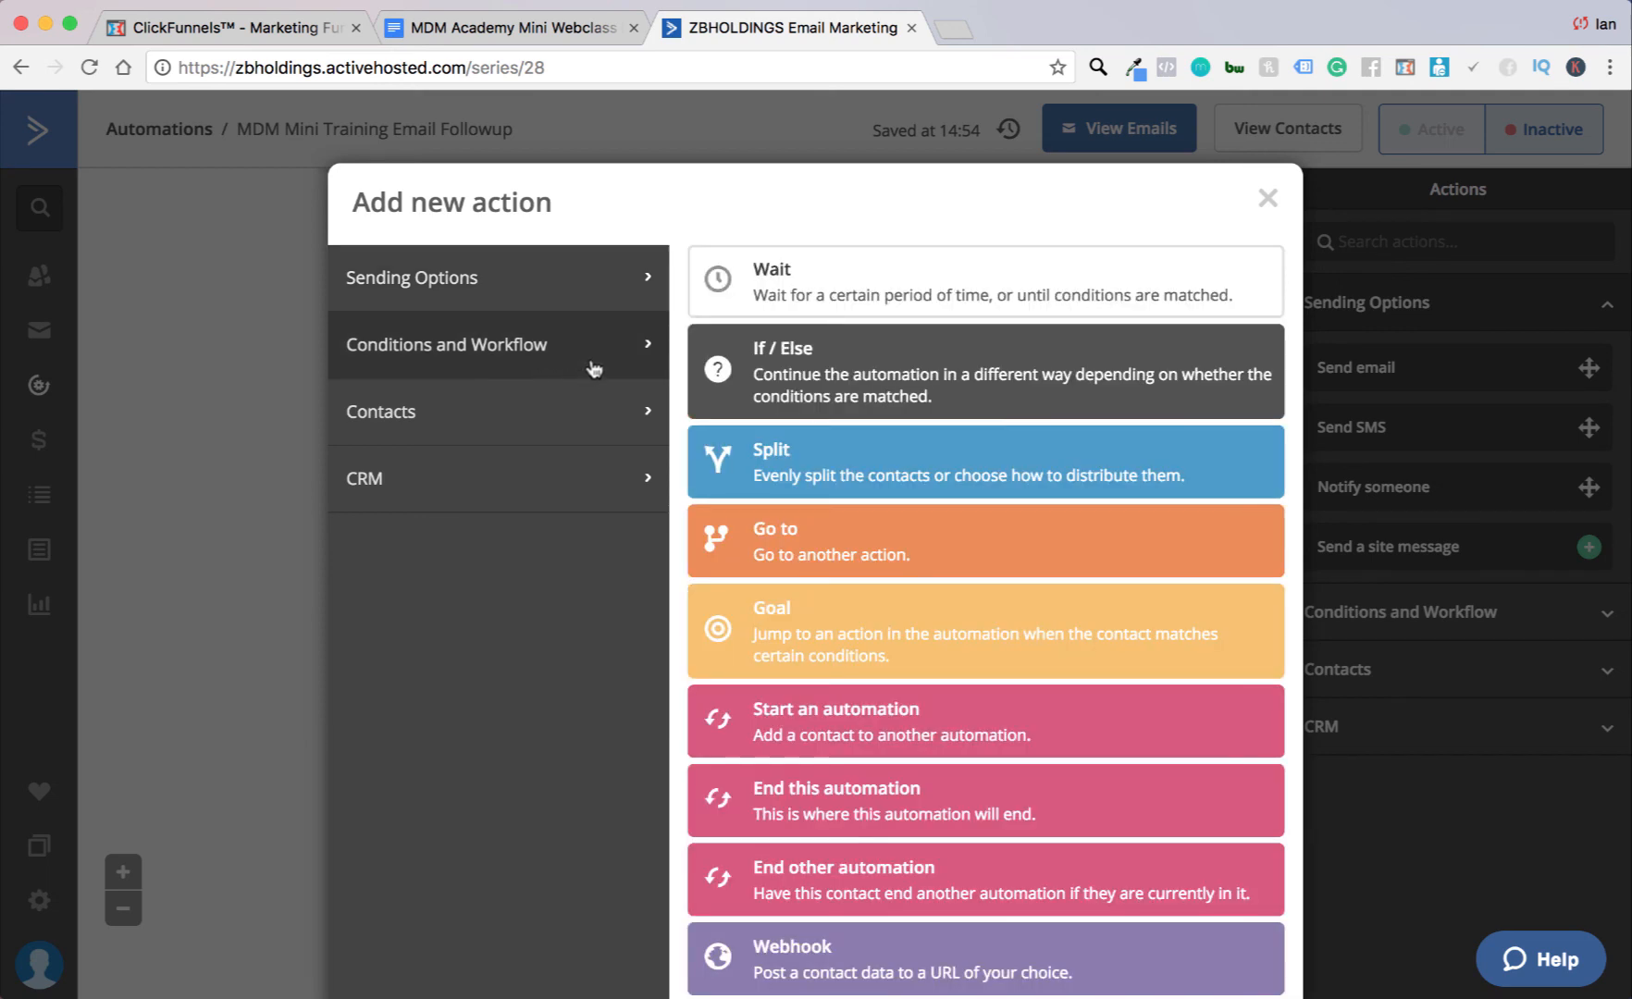
{"action": "left_click", "coordinate": [808, 261]}
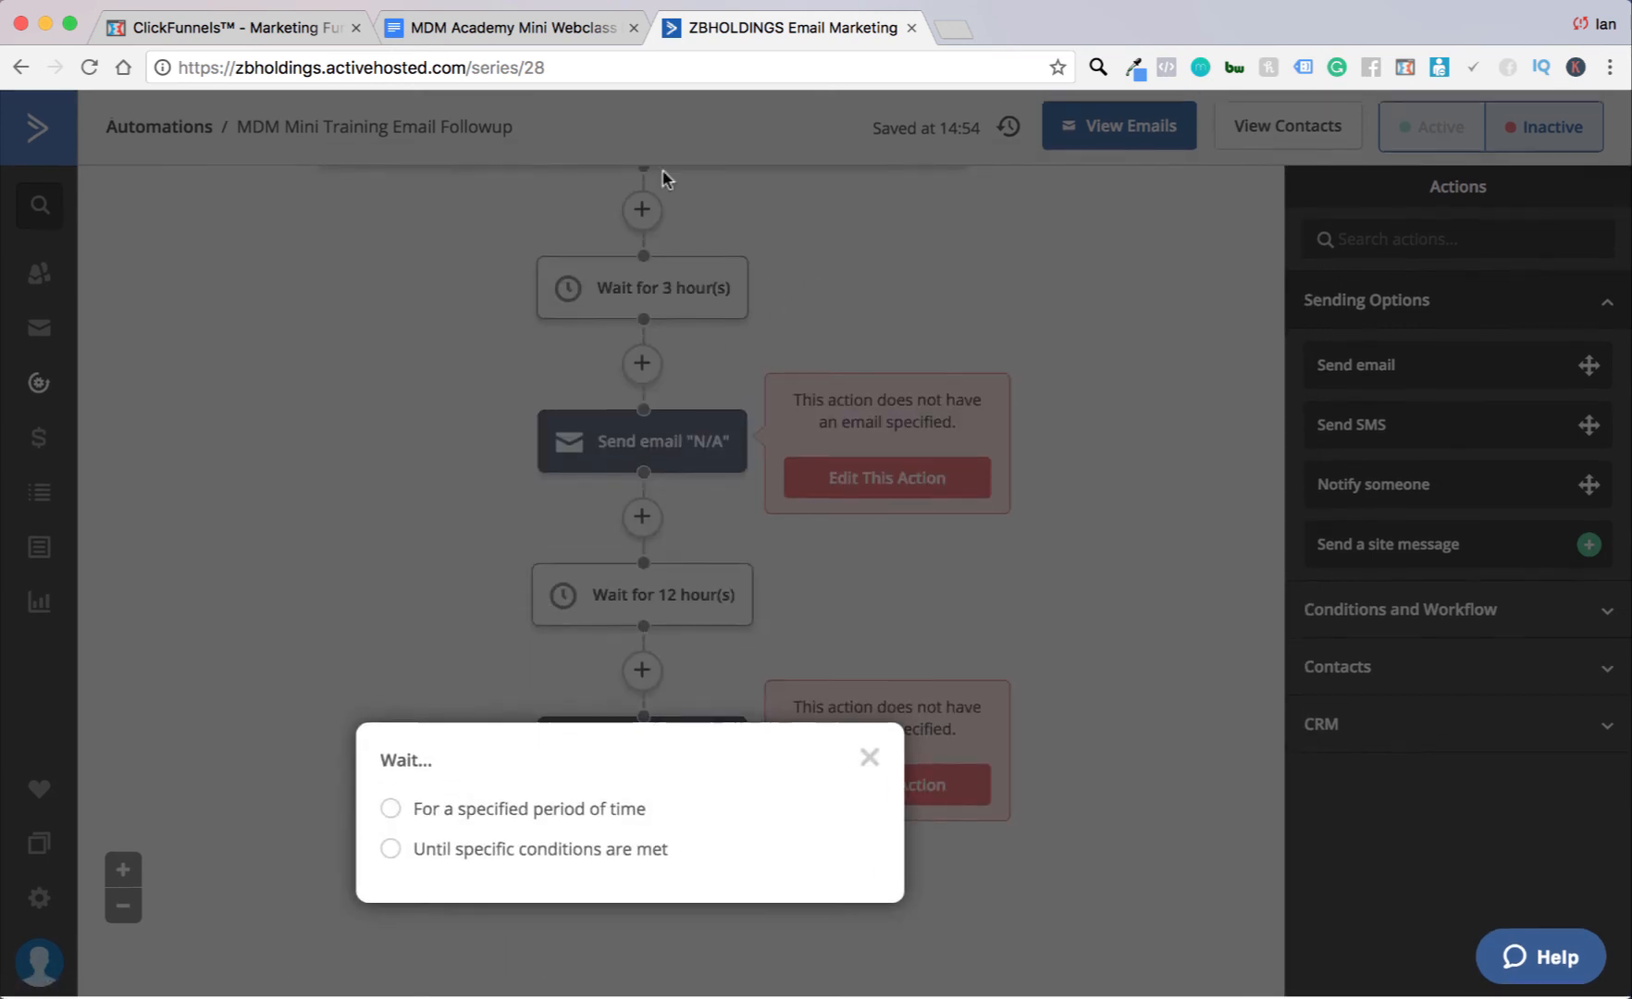
{"action": "left_click", "coordinate": [491, 28]}
{"action": "scroll", "coordinate": [482, 706], "scroll_direction": "down", "scroll_amount": 16}
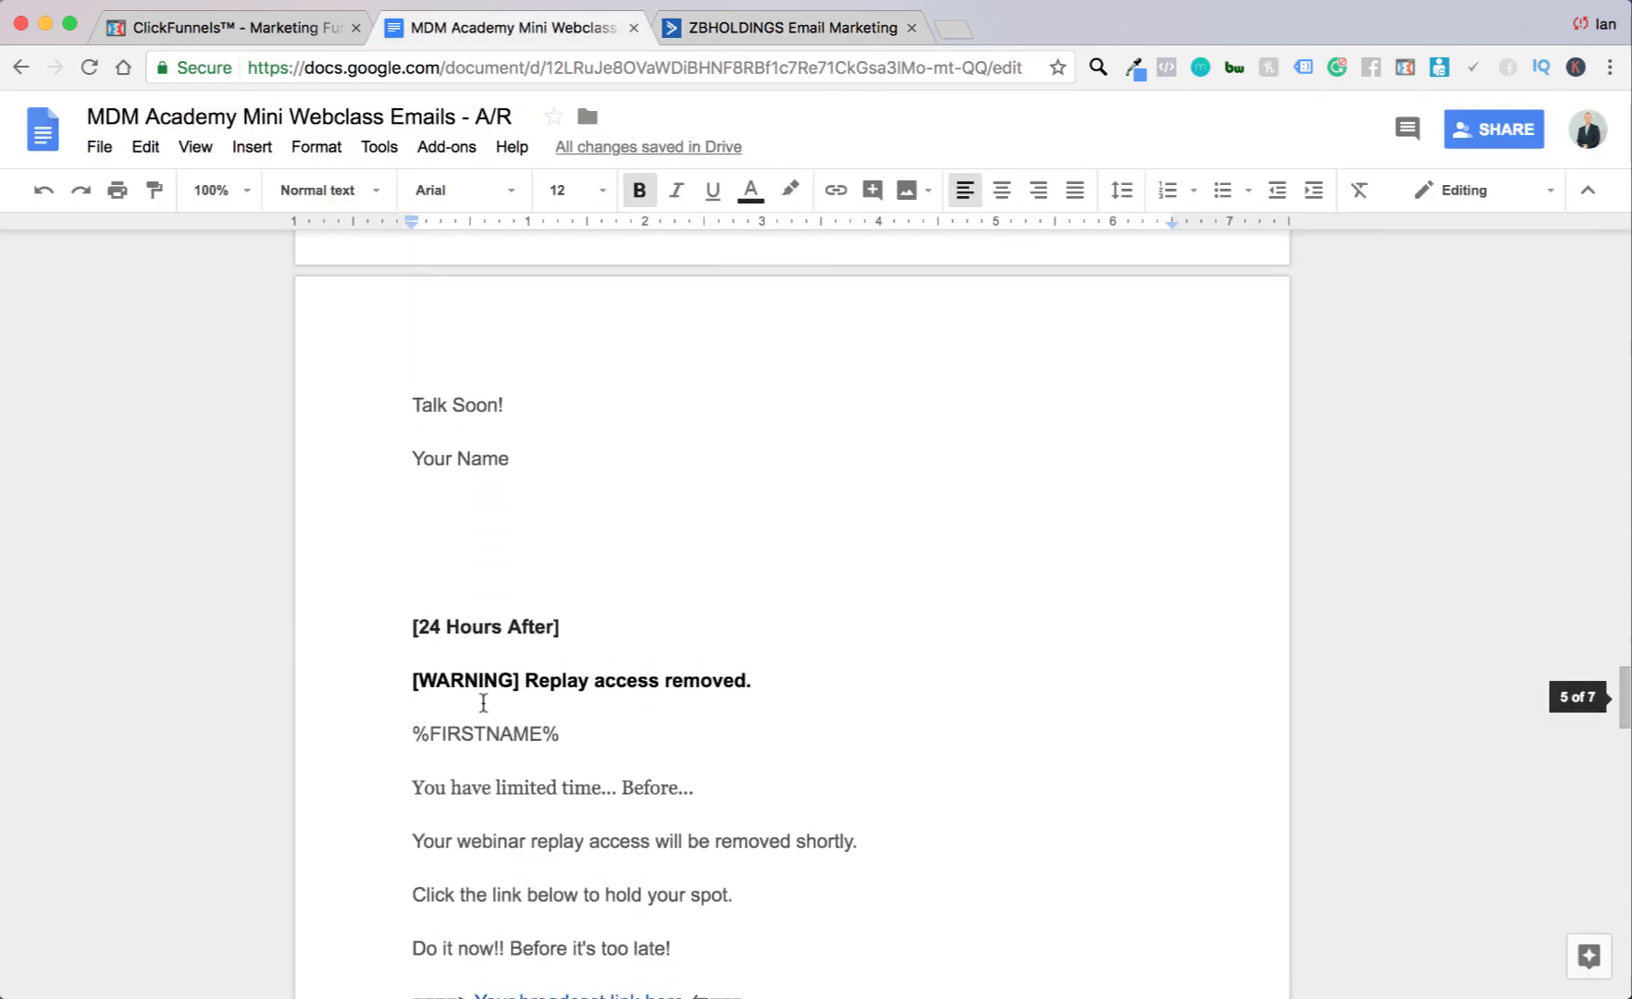
Step: Return to ActiveCampaign and make the new wait last a specified period of 24 hours, saving it
{"action": "left_click", "coordinate": [749, 27]}
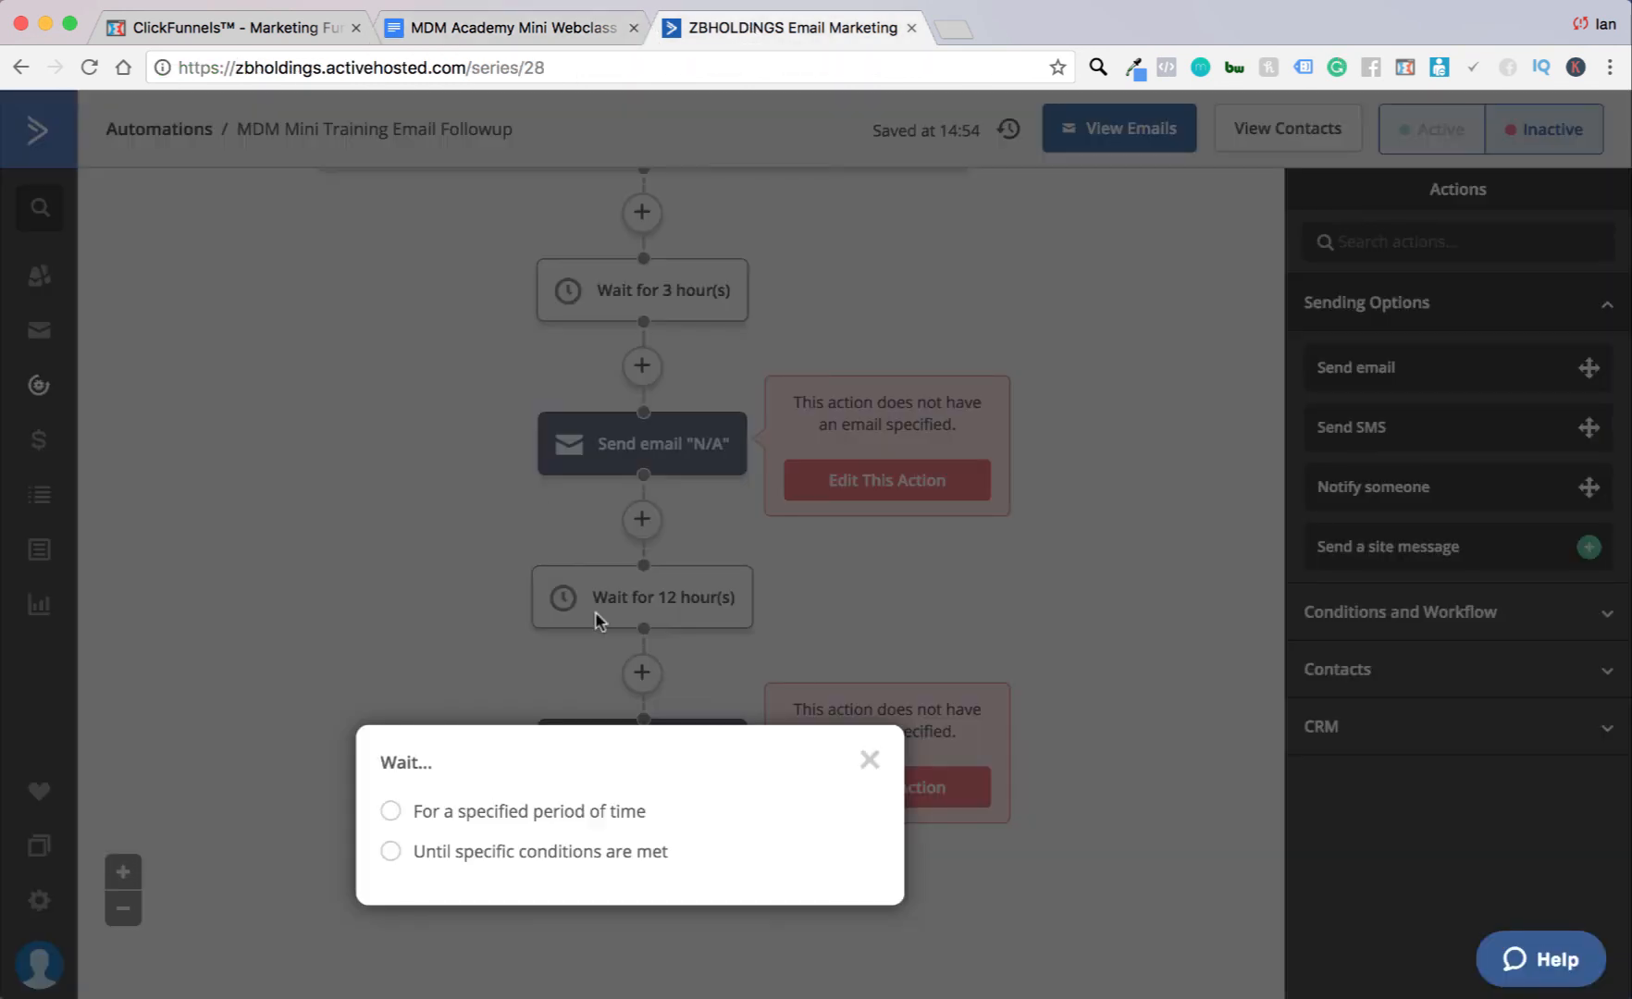
{"action": "left_click", "coordinate": [594, 808]}
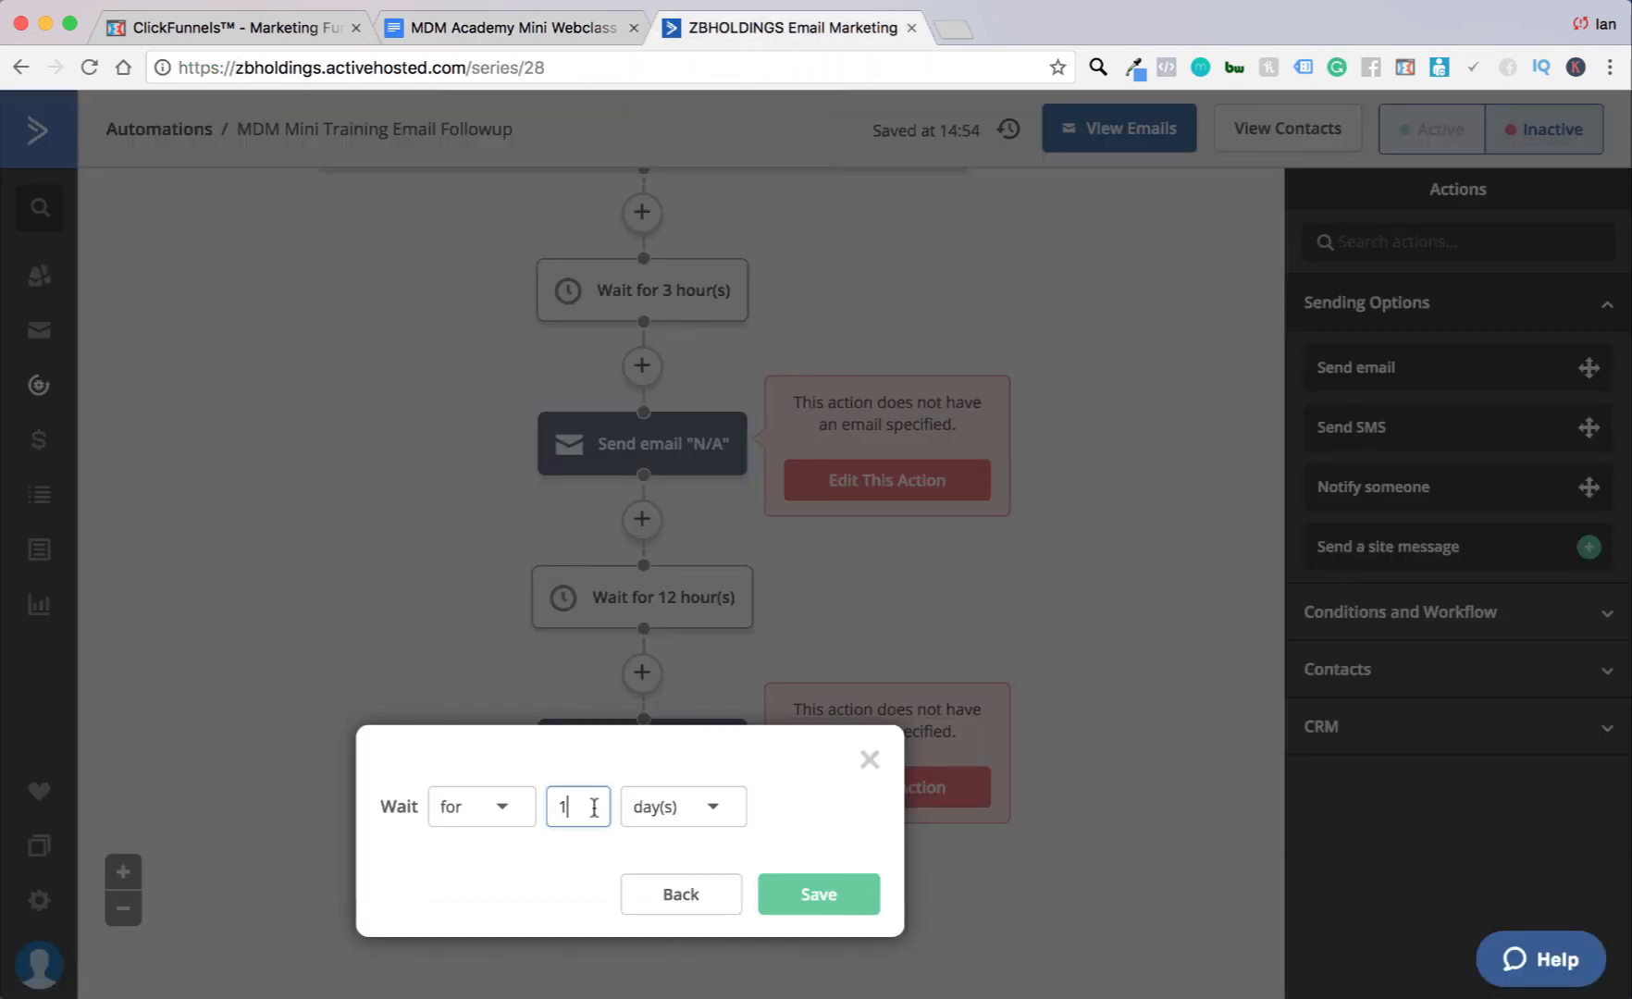
{"action": "left_click", "coordinate": [680, 808]}
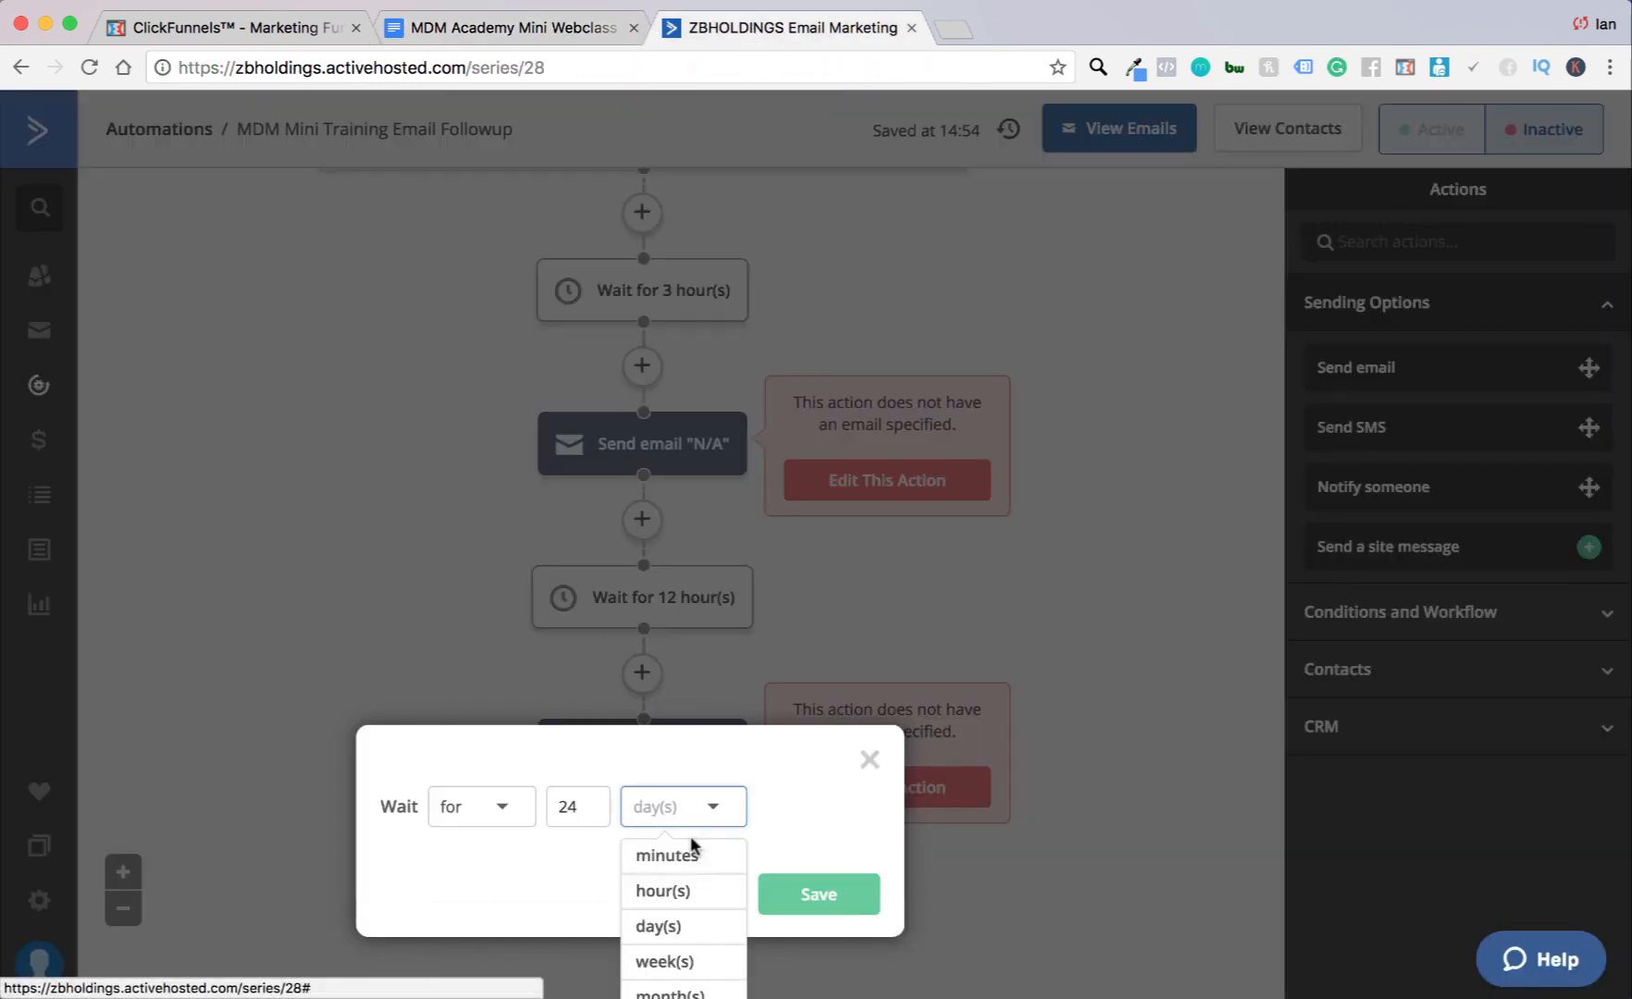
{"action": "left_click", "coordinate": [683, 891]}
{"action": "left_click", "coordinate": [786, 890]}
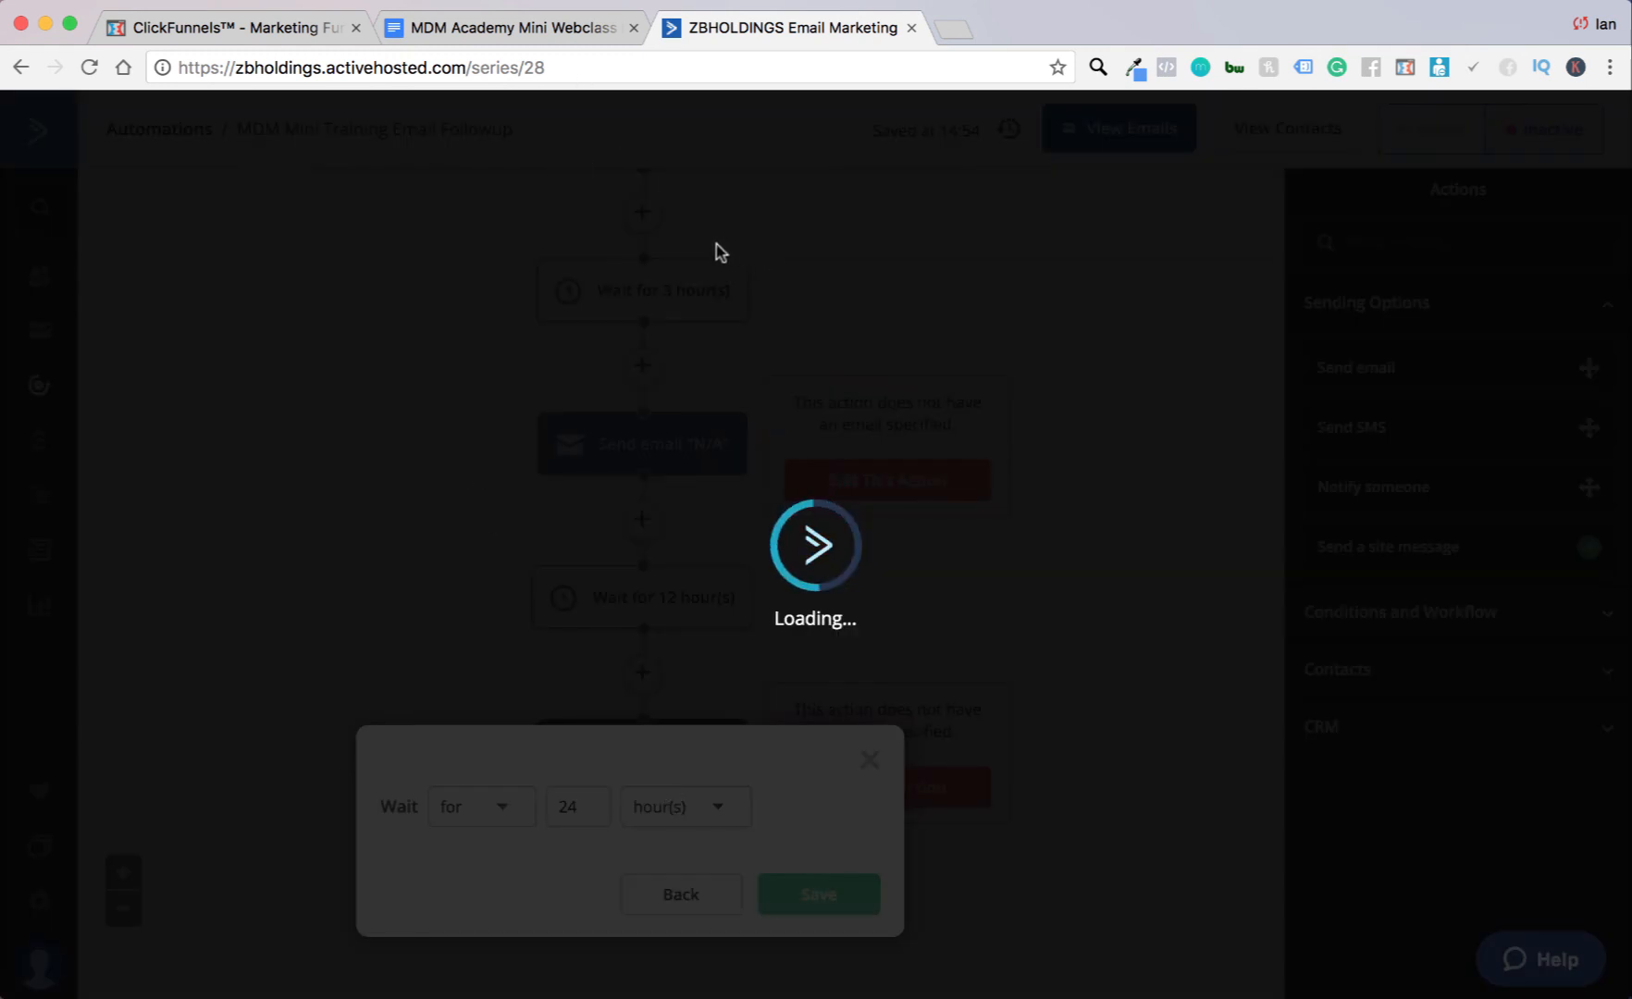
Step: Add a Send email action after the 24-hour wait, cancelling the new email's creation so it stays a placeholder
{"action": "scroll", "coordinate": [647, 555], "scroll_direction": "down", "scroll_amount": 5}
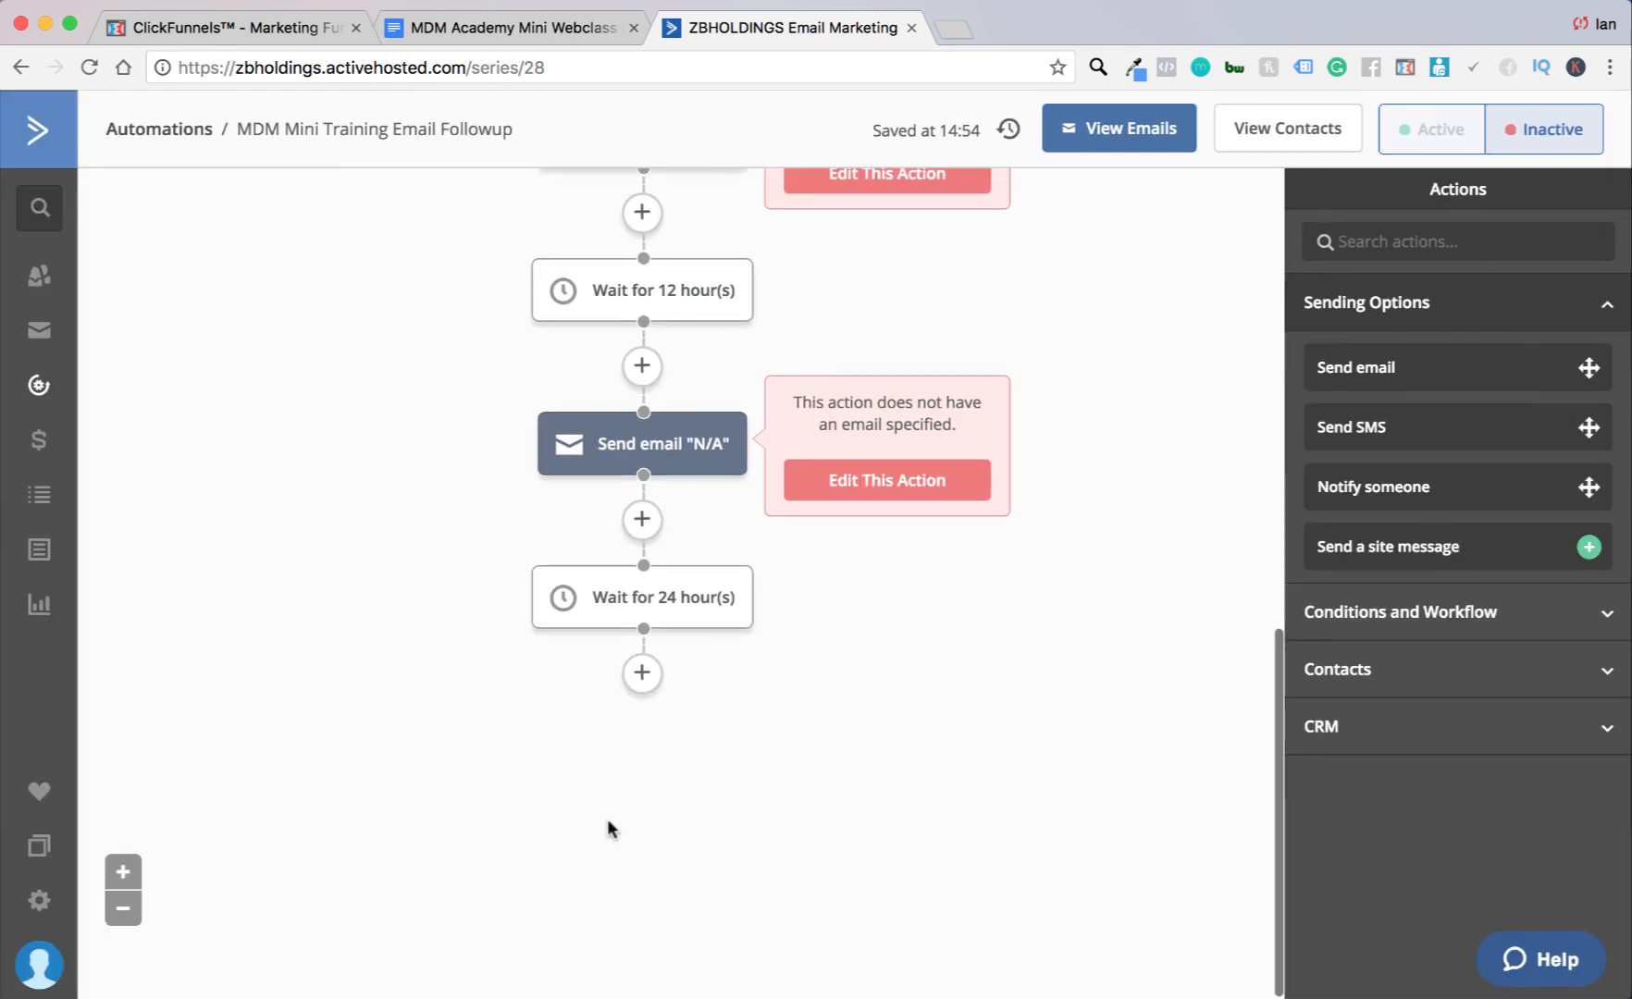
{"action": "left_click", "coordinate": [642, 674]}
{"action": "left_click", "coordinate": [648, 276]}
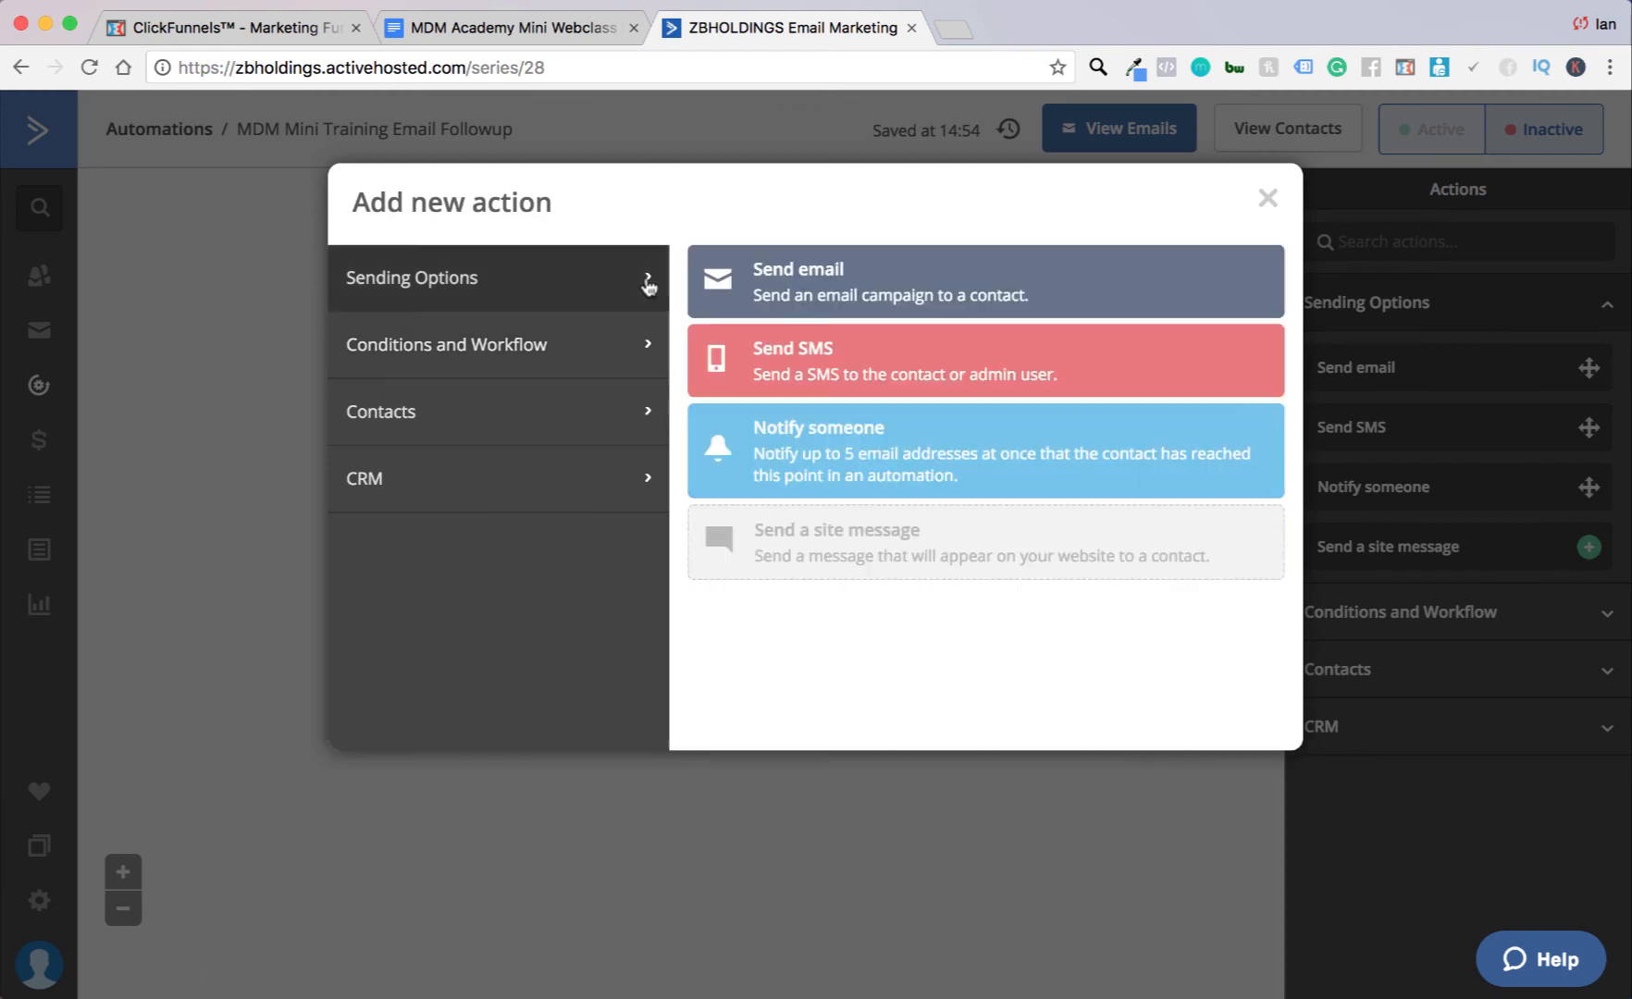
{"action": "left_click", "coordinate": [758, 278]}
{"action": "left_click", "coordinate": [576, 703]}
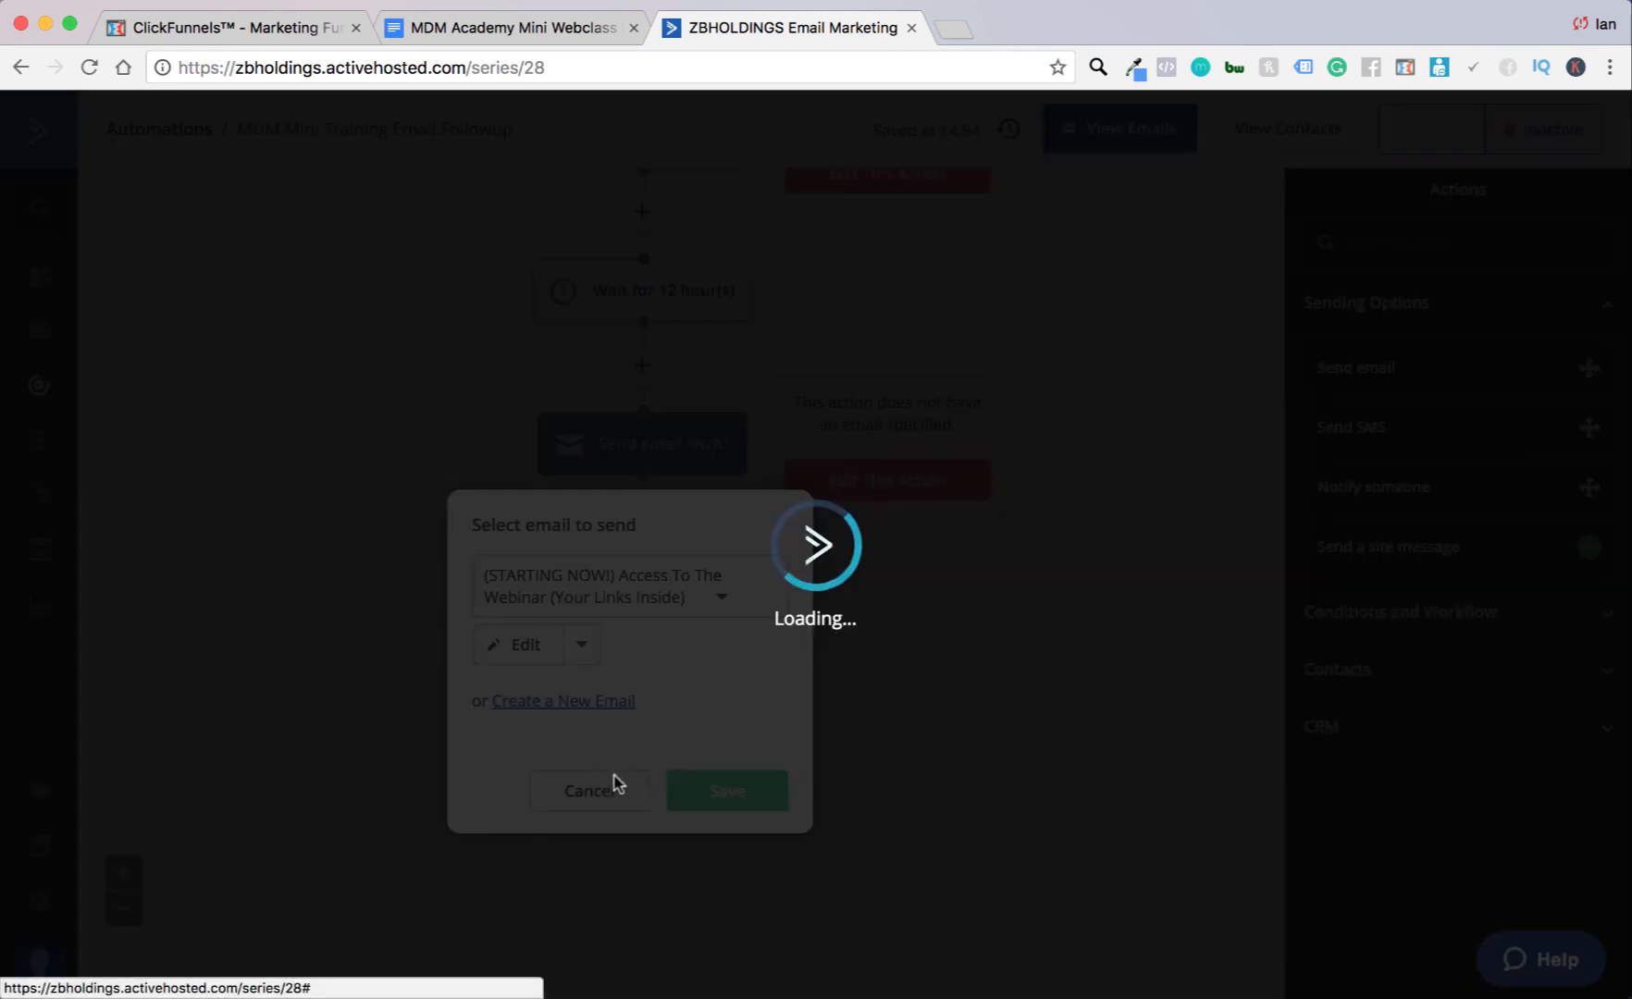
{"action": "left_click", "coordinate": [767, 837]}
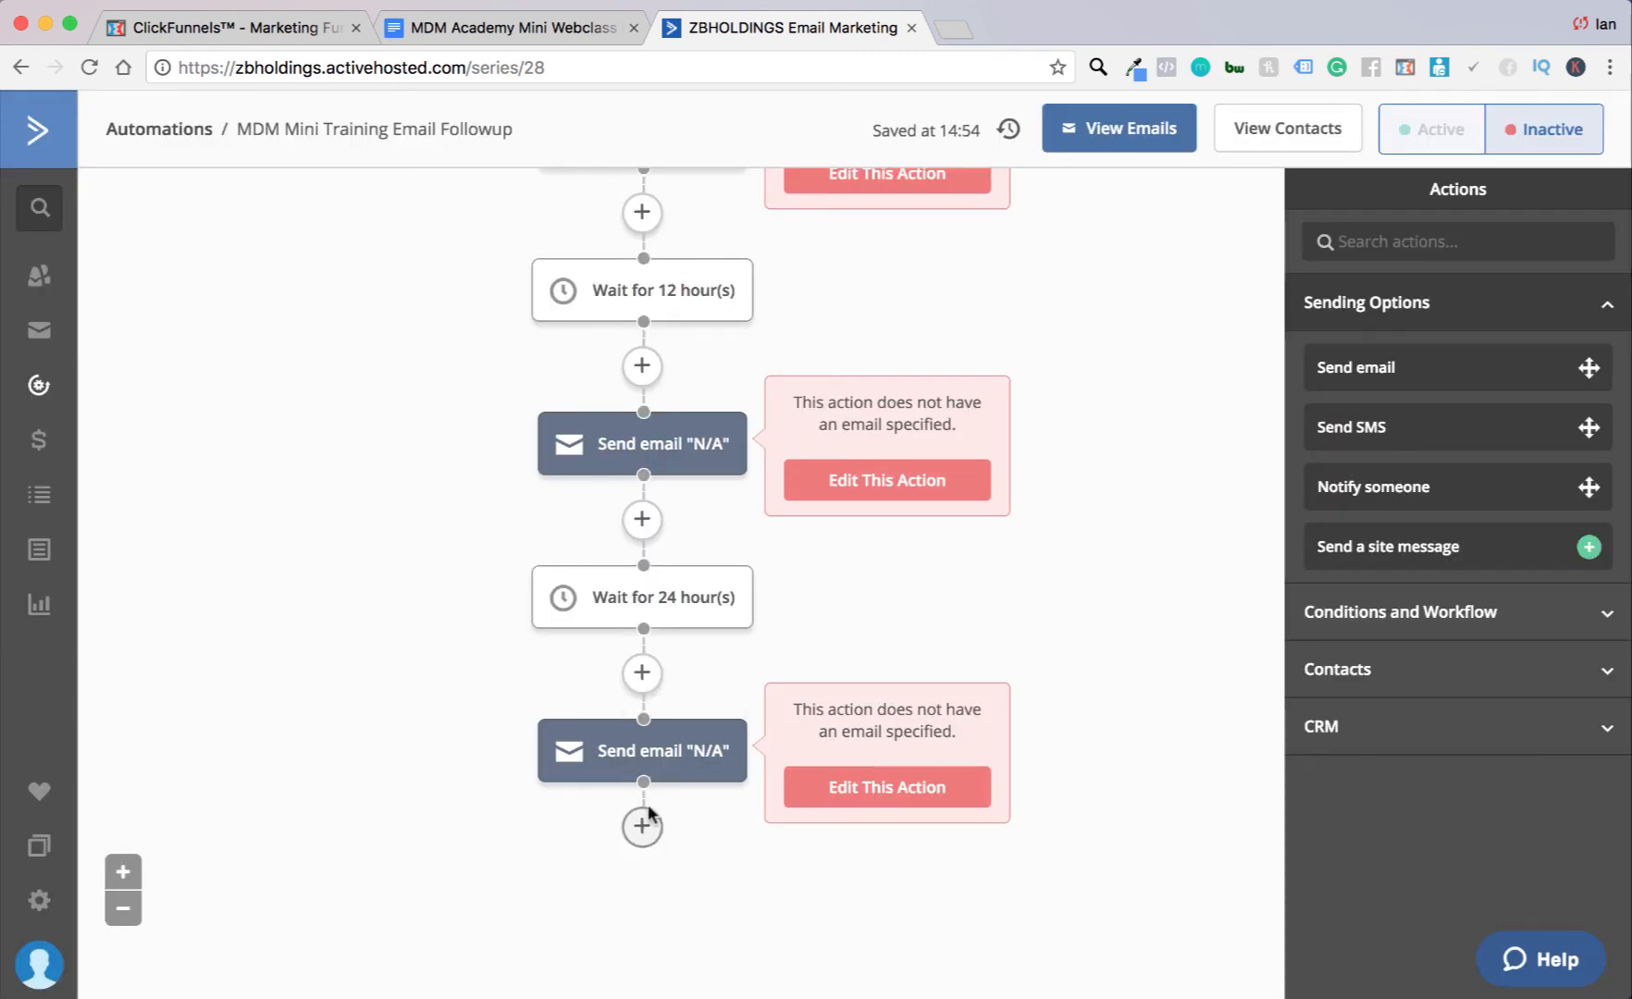
Step: Add a Wait action after the 24-hour wait's email, lasting a specified period of 48 hours, and save it
{"action": "left_click", "coordinate": [641, 825]}
{"action": "left_click", "coordinate": [583, 356]}
{"action": "left_click", "coordinate": [815, 272]}
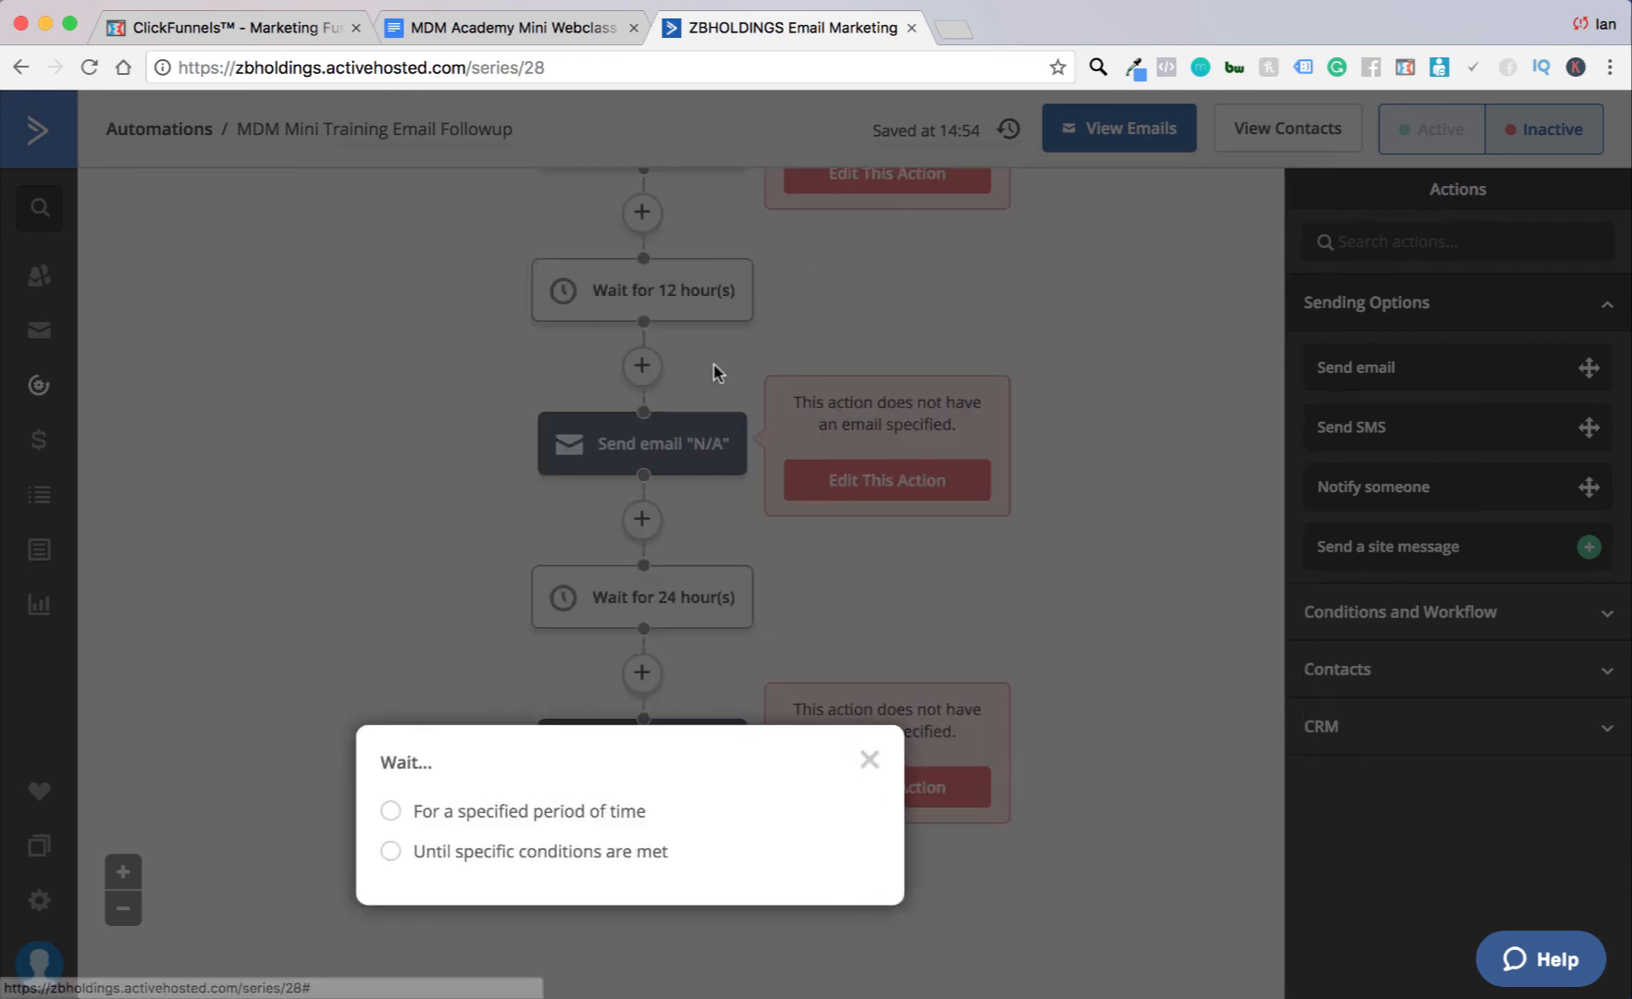
{"action": "left_click", "coordinate": [437, 816]}
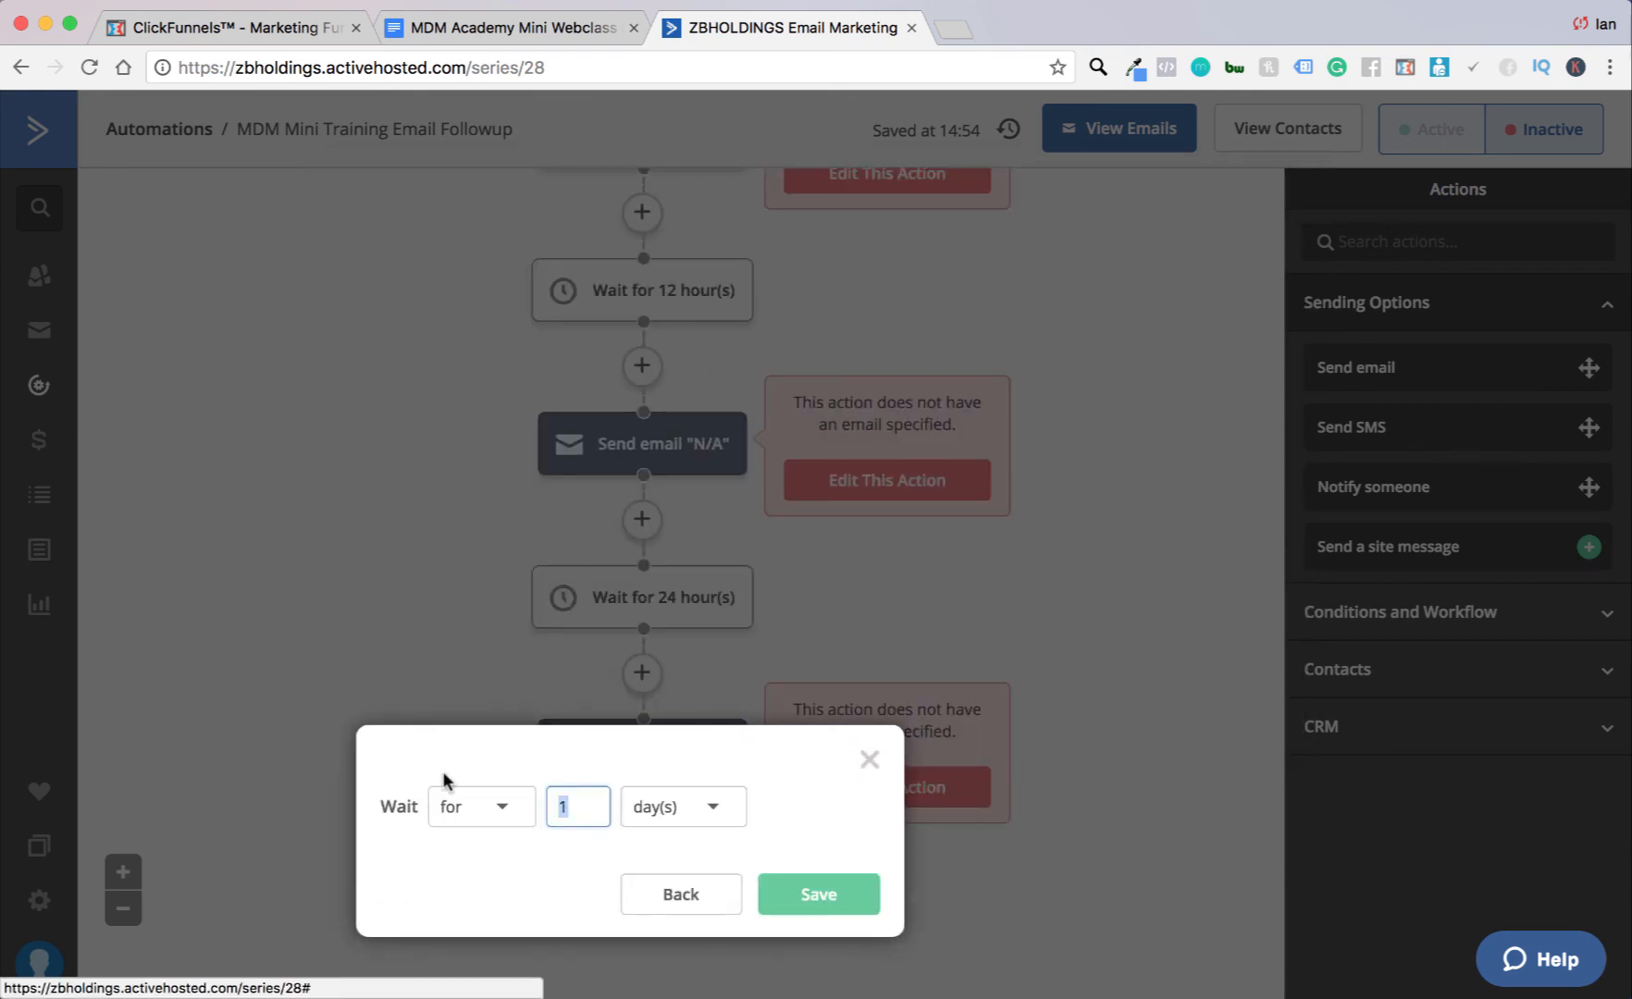
{"action": "type", "text": "48"}
{"action": "left_click", "coordinate": [678, 814]}
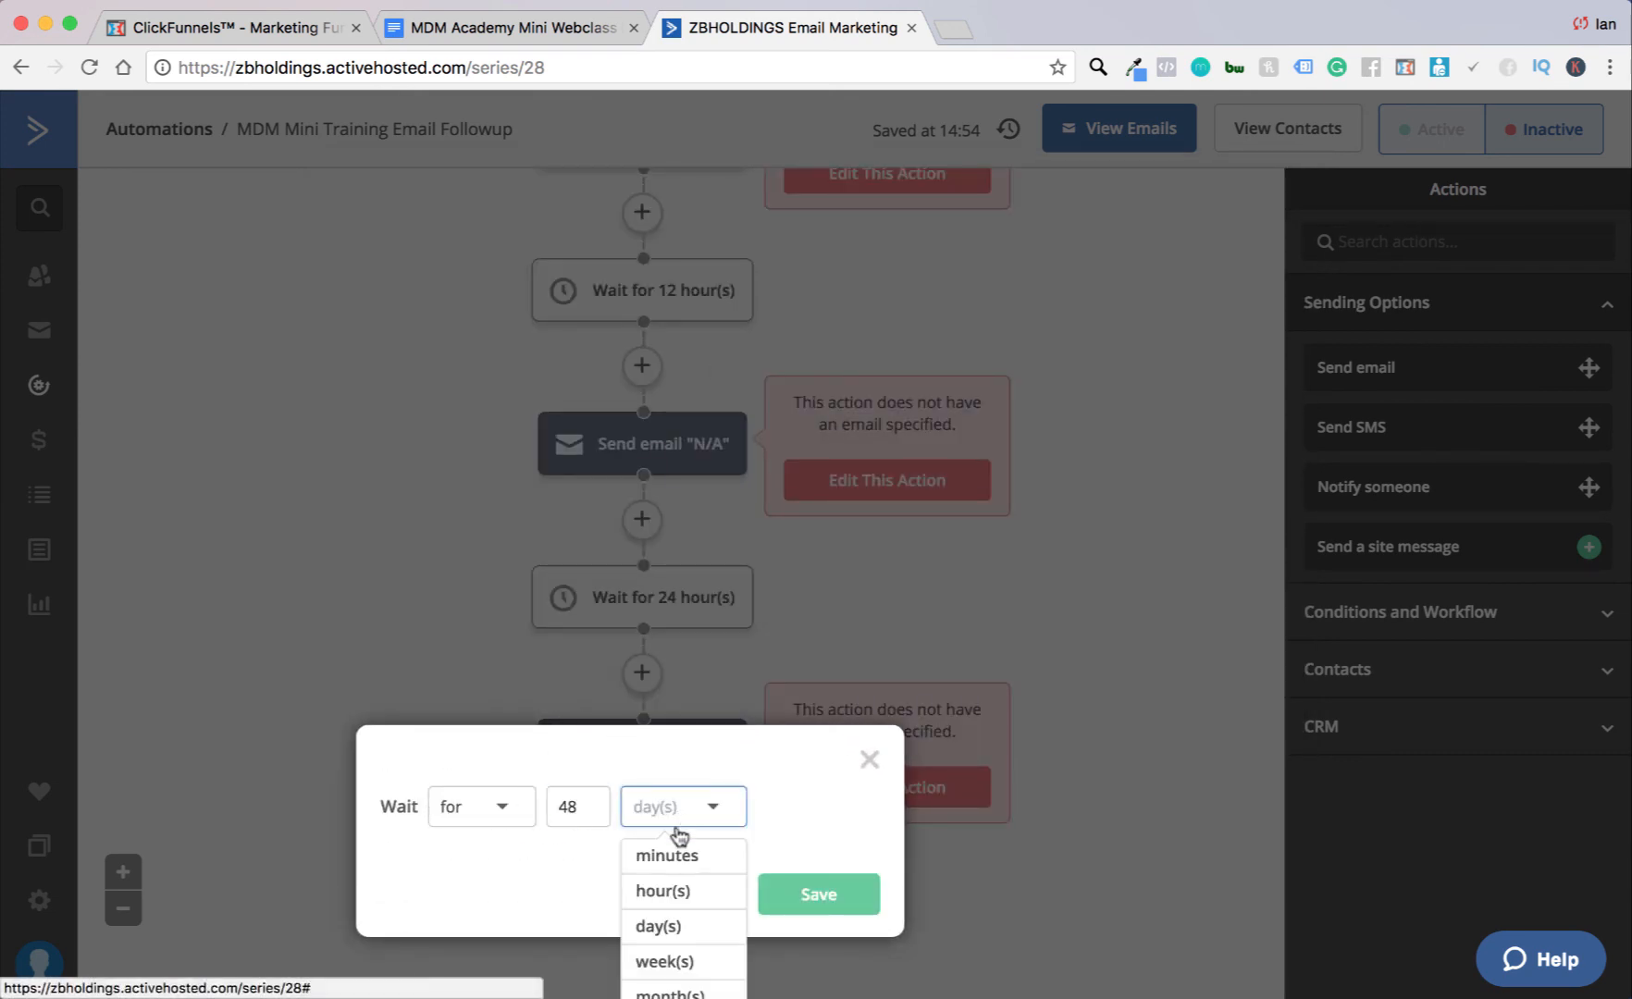
{"action": "left_click", "coordinate": [662, 893]}
{"action": "left_click", "coordinate": [840, 886]}
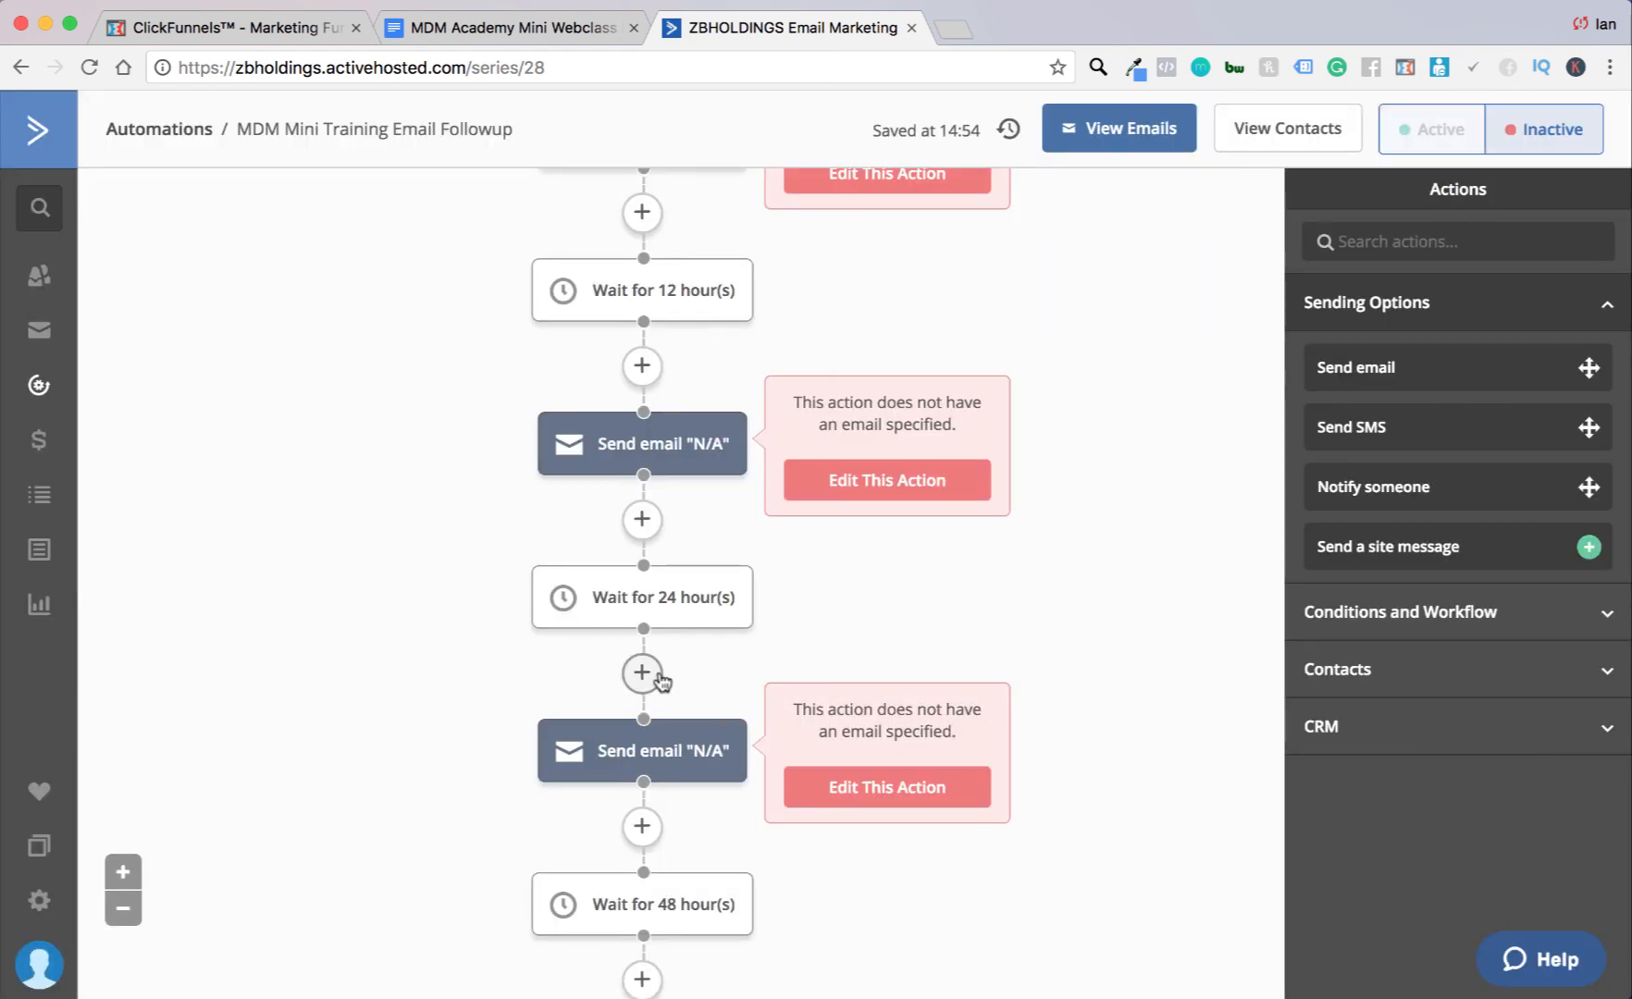
Step: Add a Send email action after the 48-hour wait, leaving it as a placeholder by cancelling the new email's creation
{"action": "scroll", "coordinate": [722, 722], "scroll_direction": "down", "scroll_amount": 3}
{"action": "left_click", "coordinate": [637, 669]}
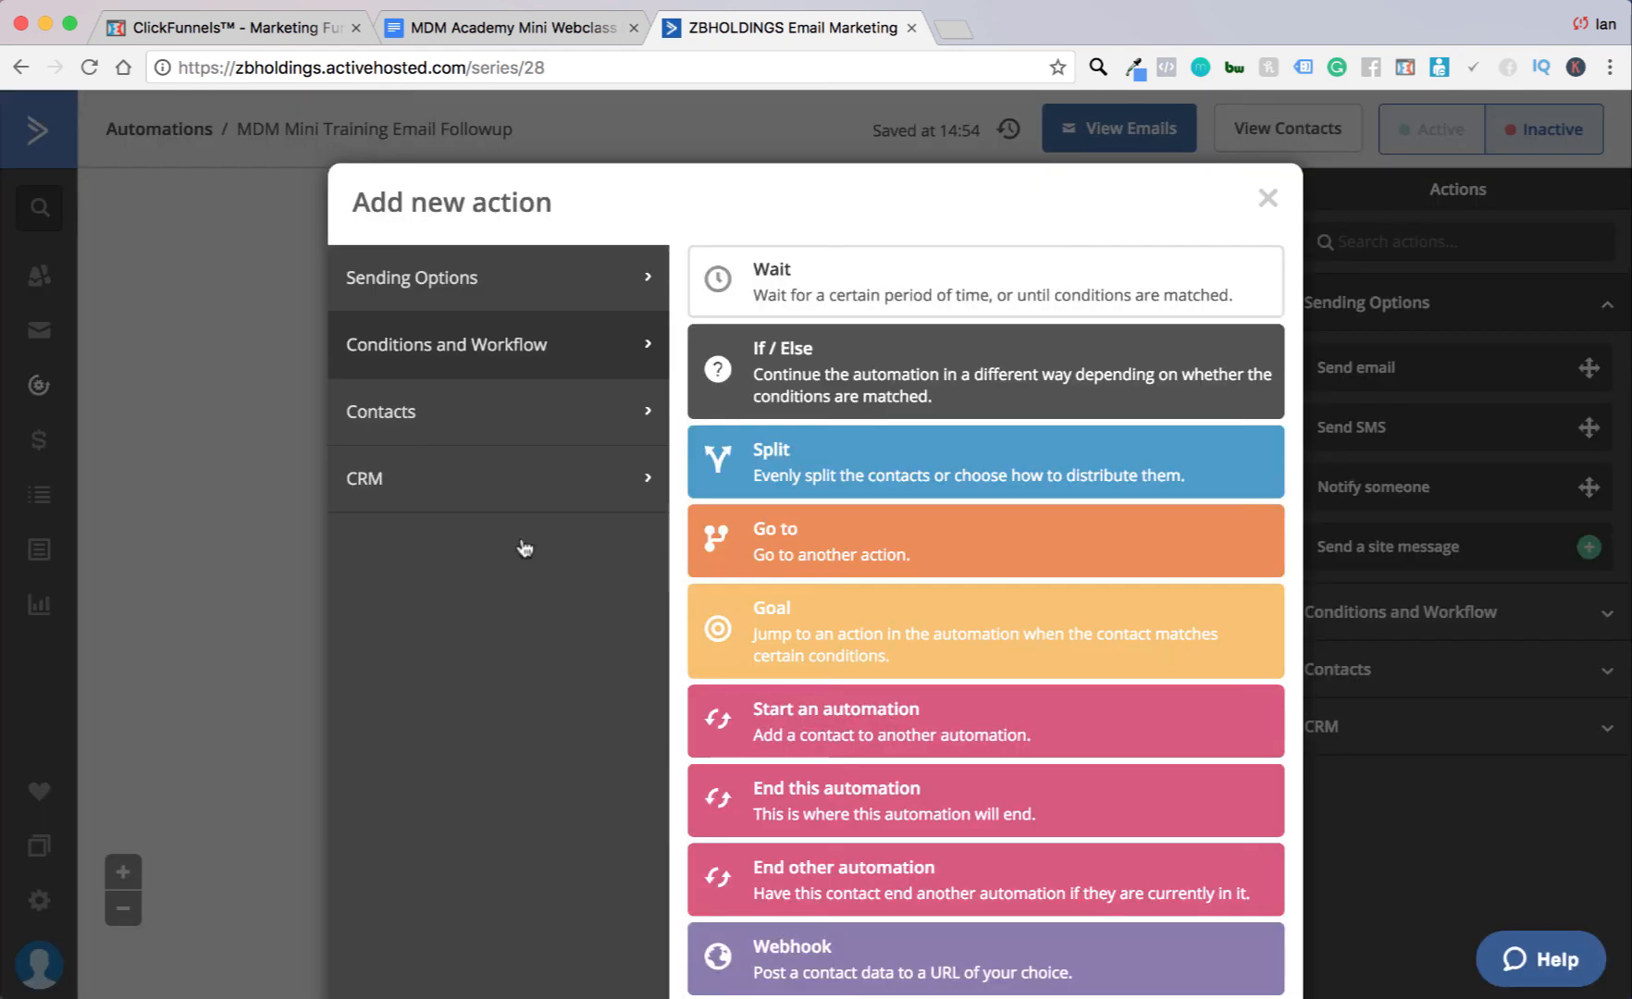
{"action": "left_click", "coordinate": [532, 304]}
{"action": "left_click", "coordinate": [804, 290]}
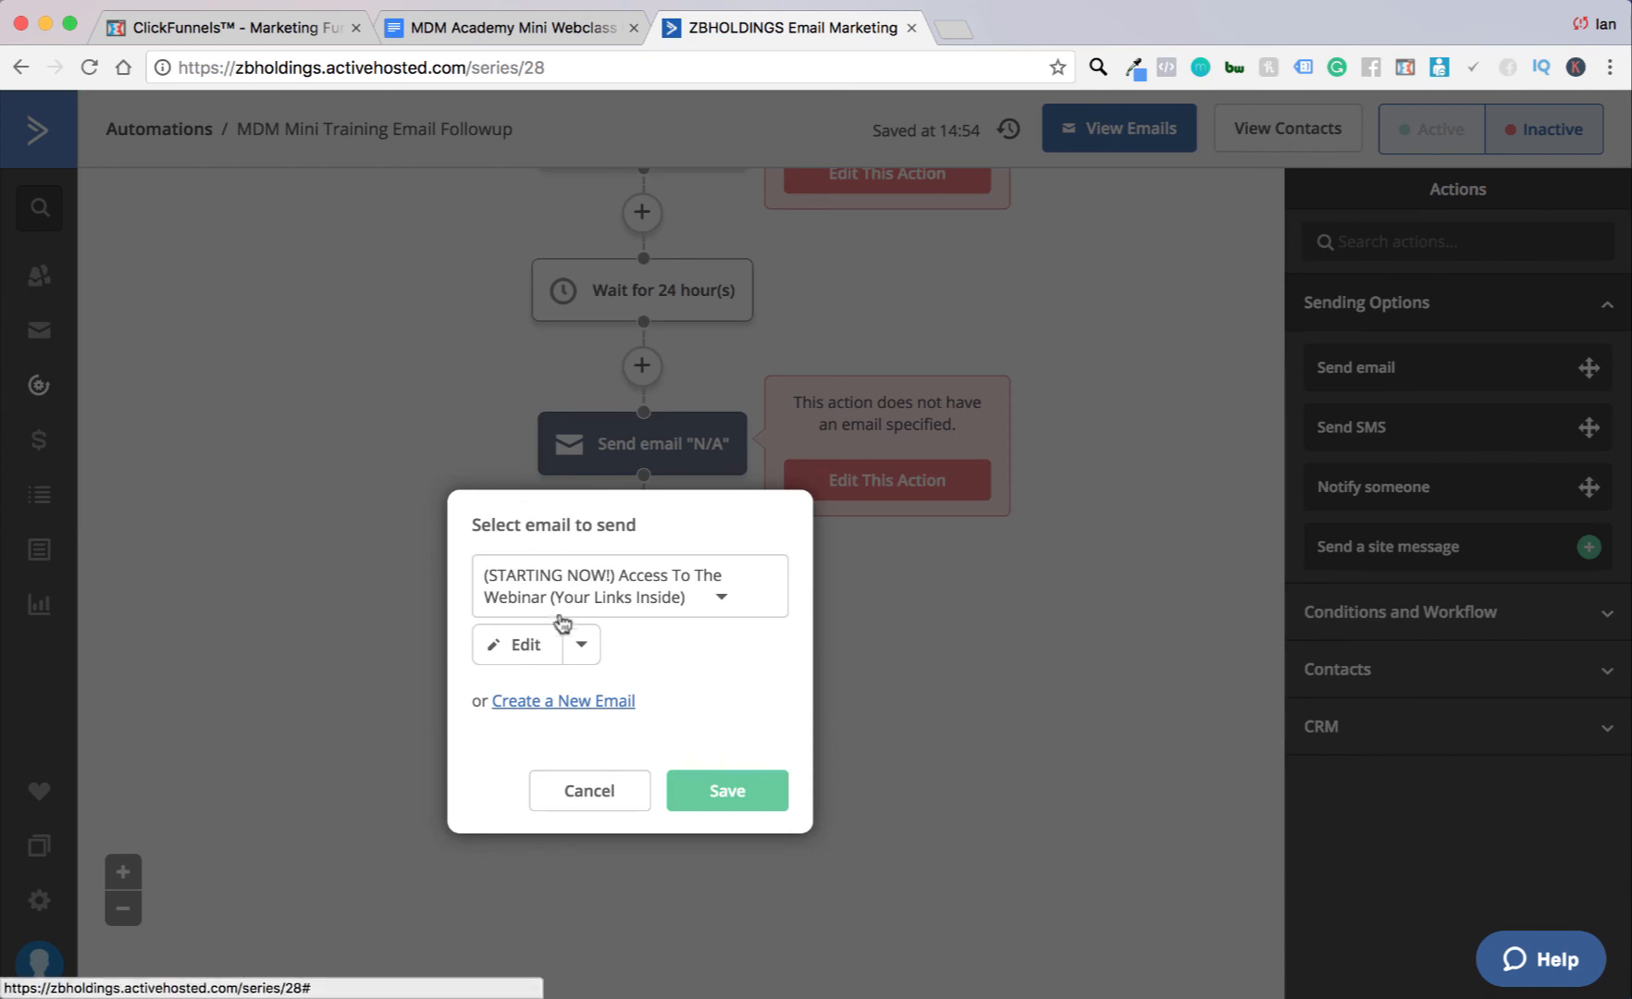
{"action": "left_click", "coordinate": [546, 703]}
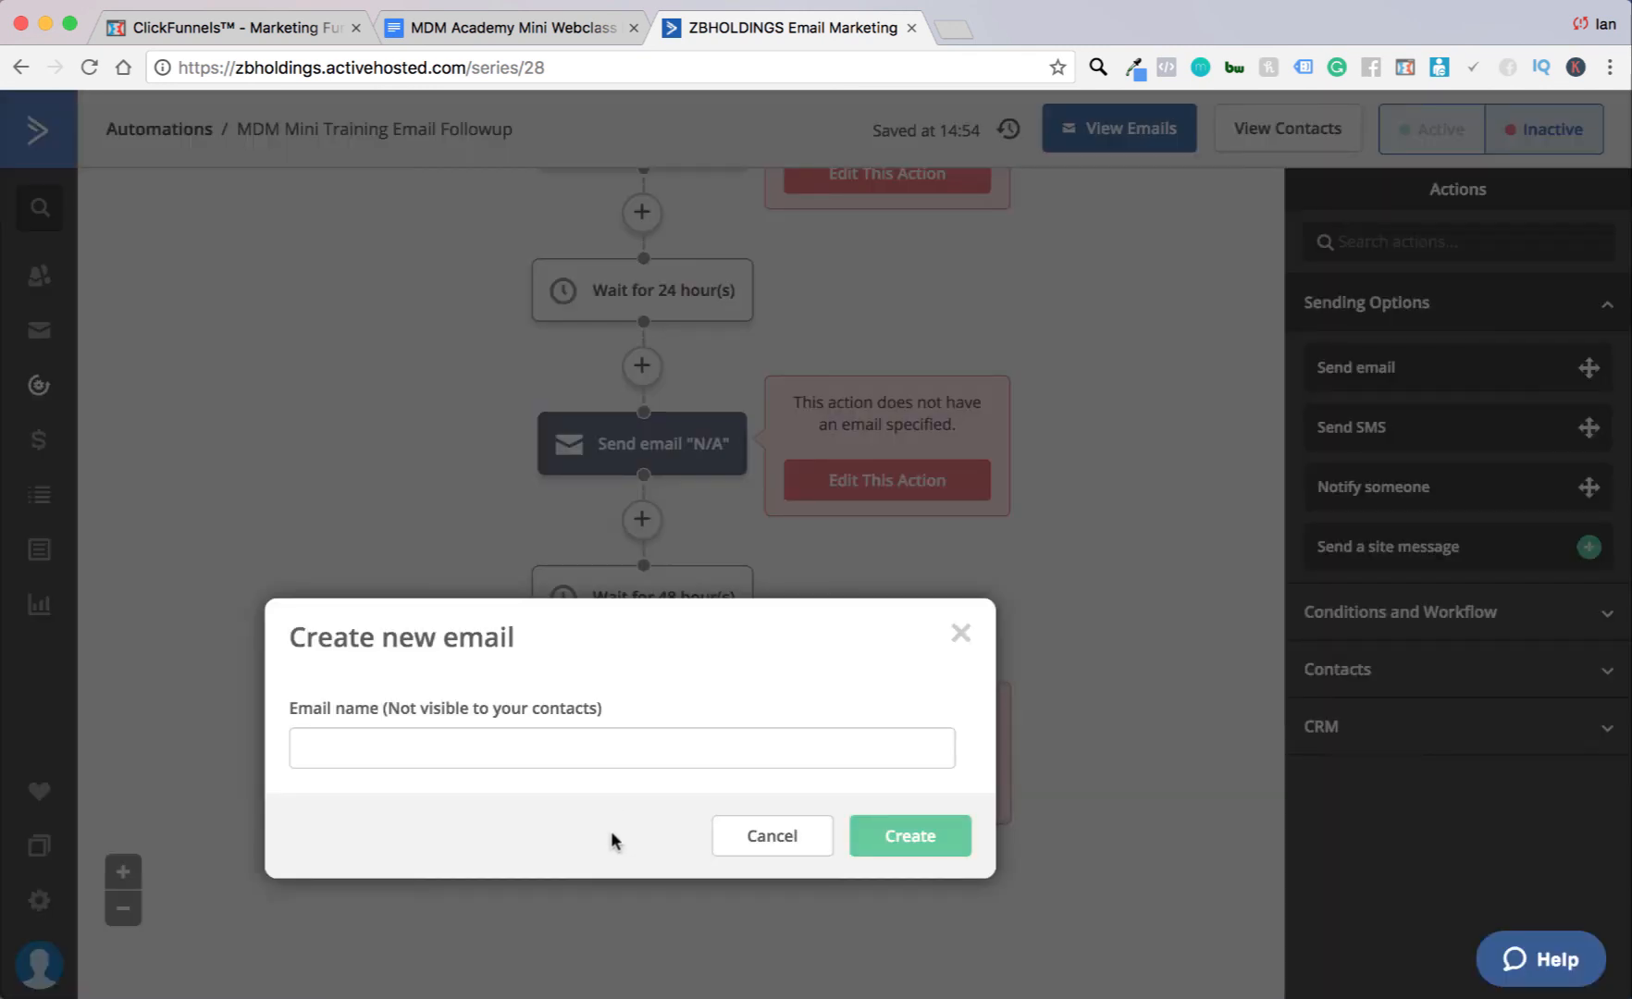
{"action": "left_click", "coordinate": [752, 838]}
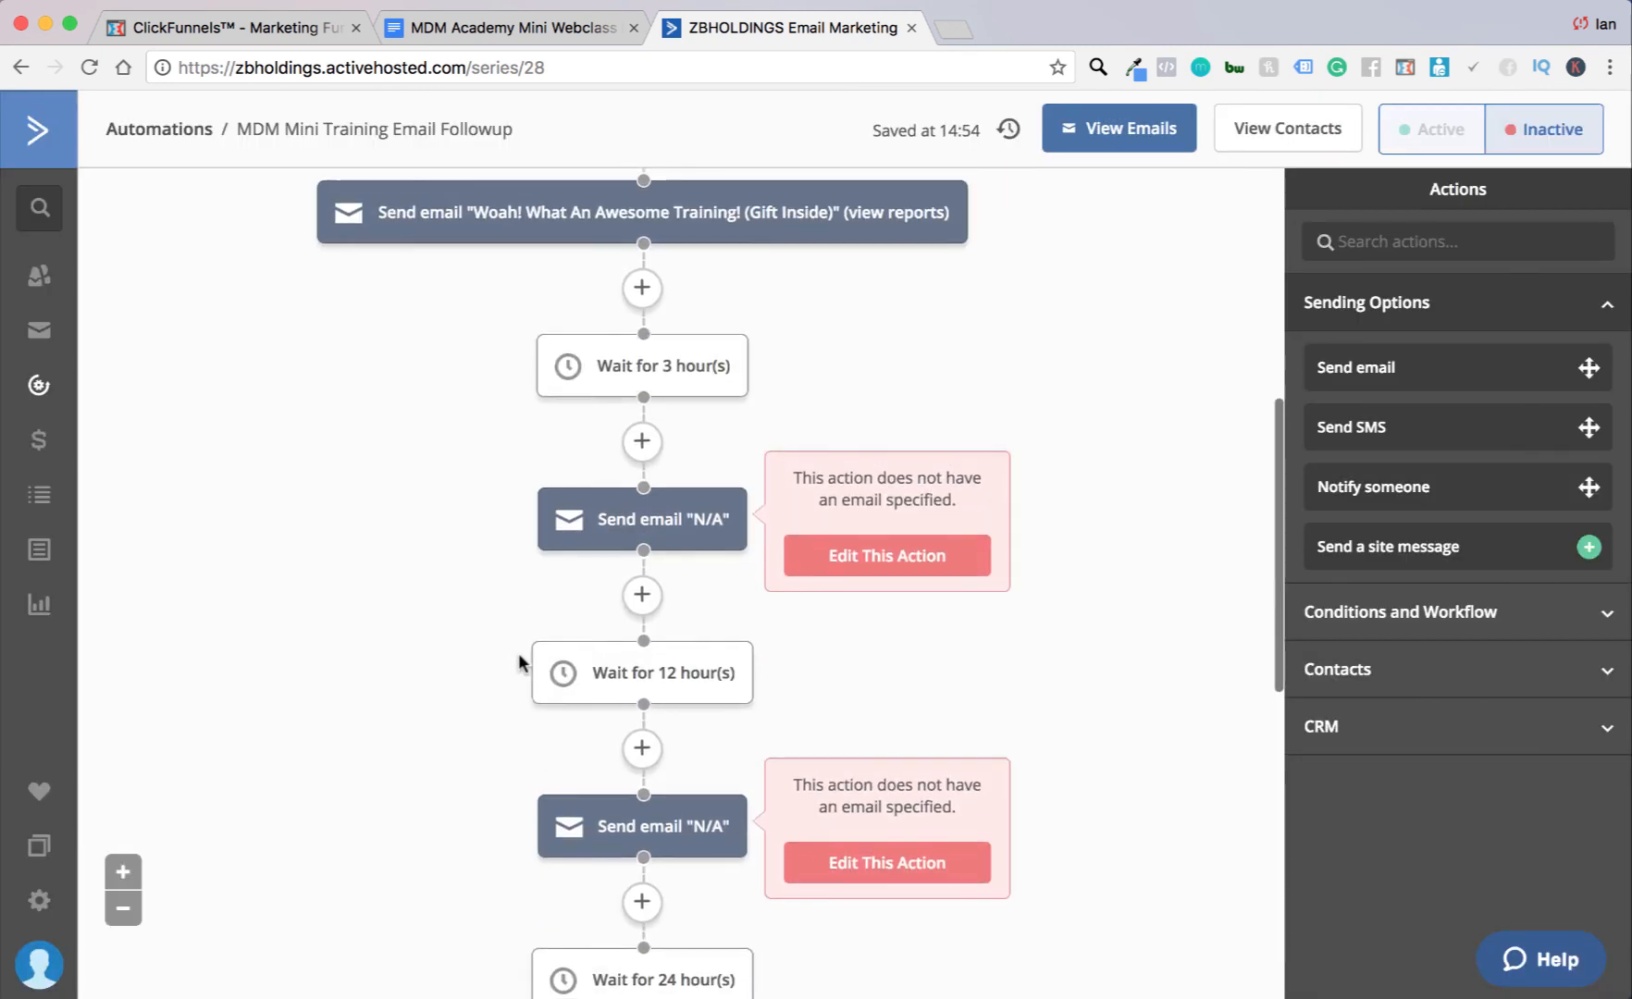
Step: Review the whole sequence of emails and waits, and set the automation to Active
{"action": "scroll", "coordinate": [518, 653], "scroll_direction": "down", "scroll_amount": 8}
{"action": "scroll", "coordinate": [598, 571], "scroll_direction": "up", "scroll_amount": 7}
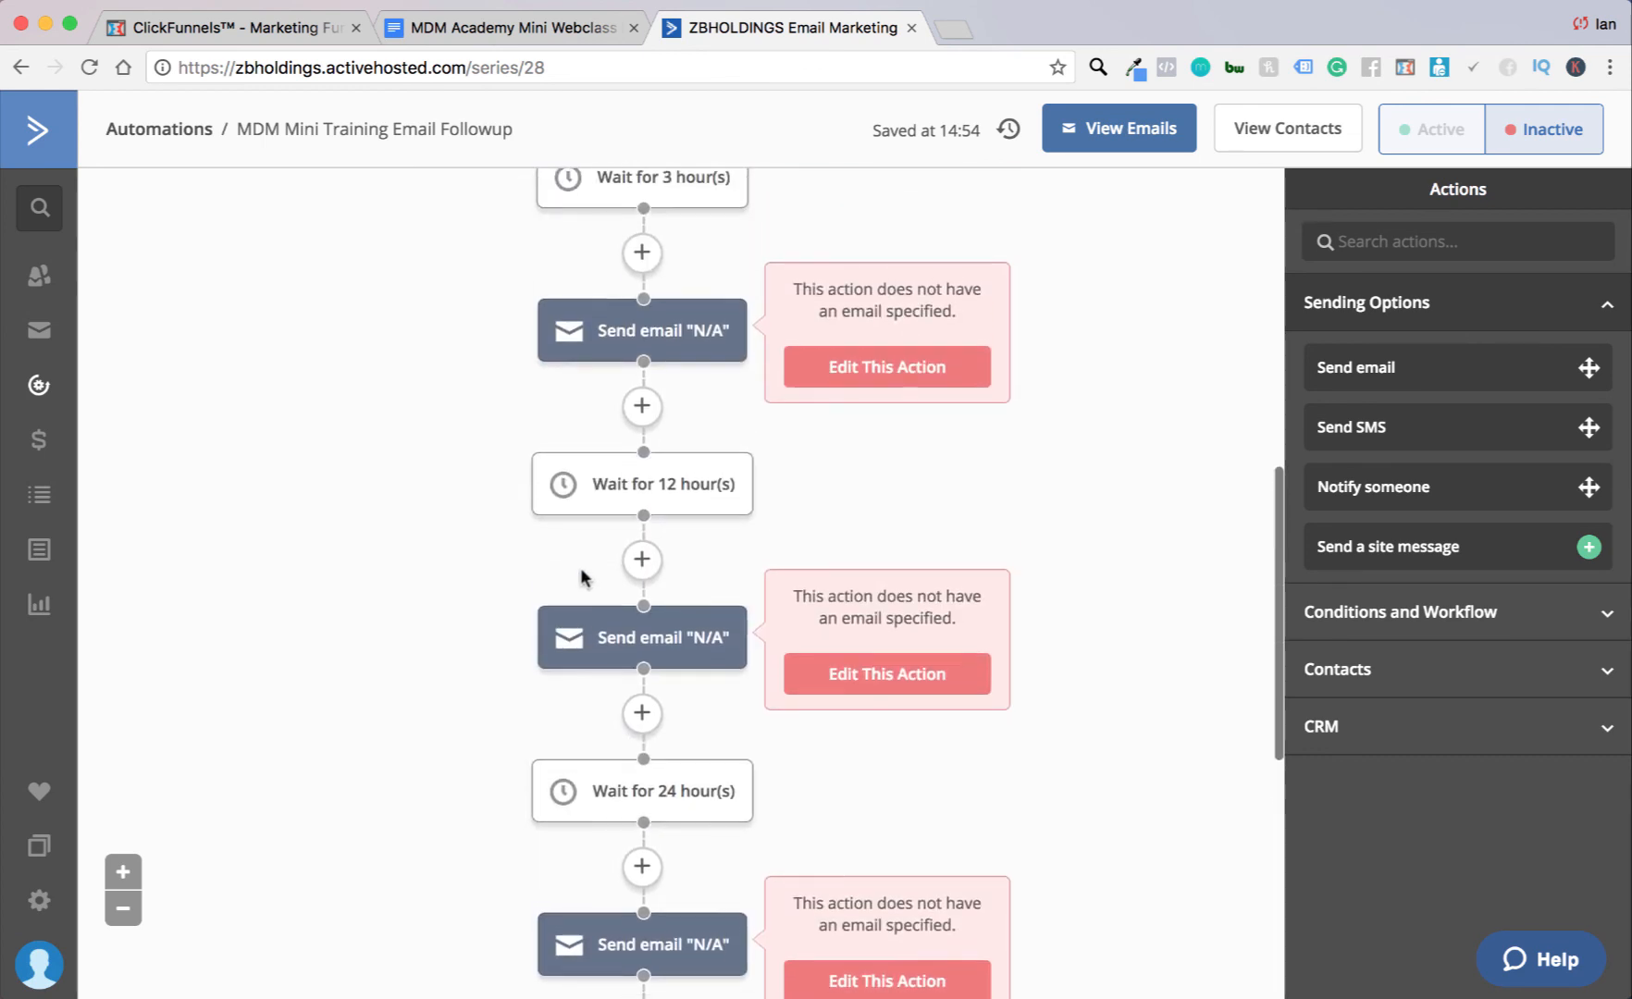
{"action": "scroll", "coordinate": [609, 335], "scroll_direction": "up", "scroll_amount": 3}
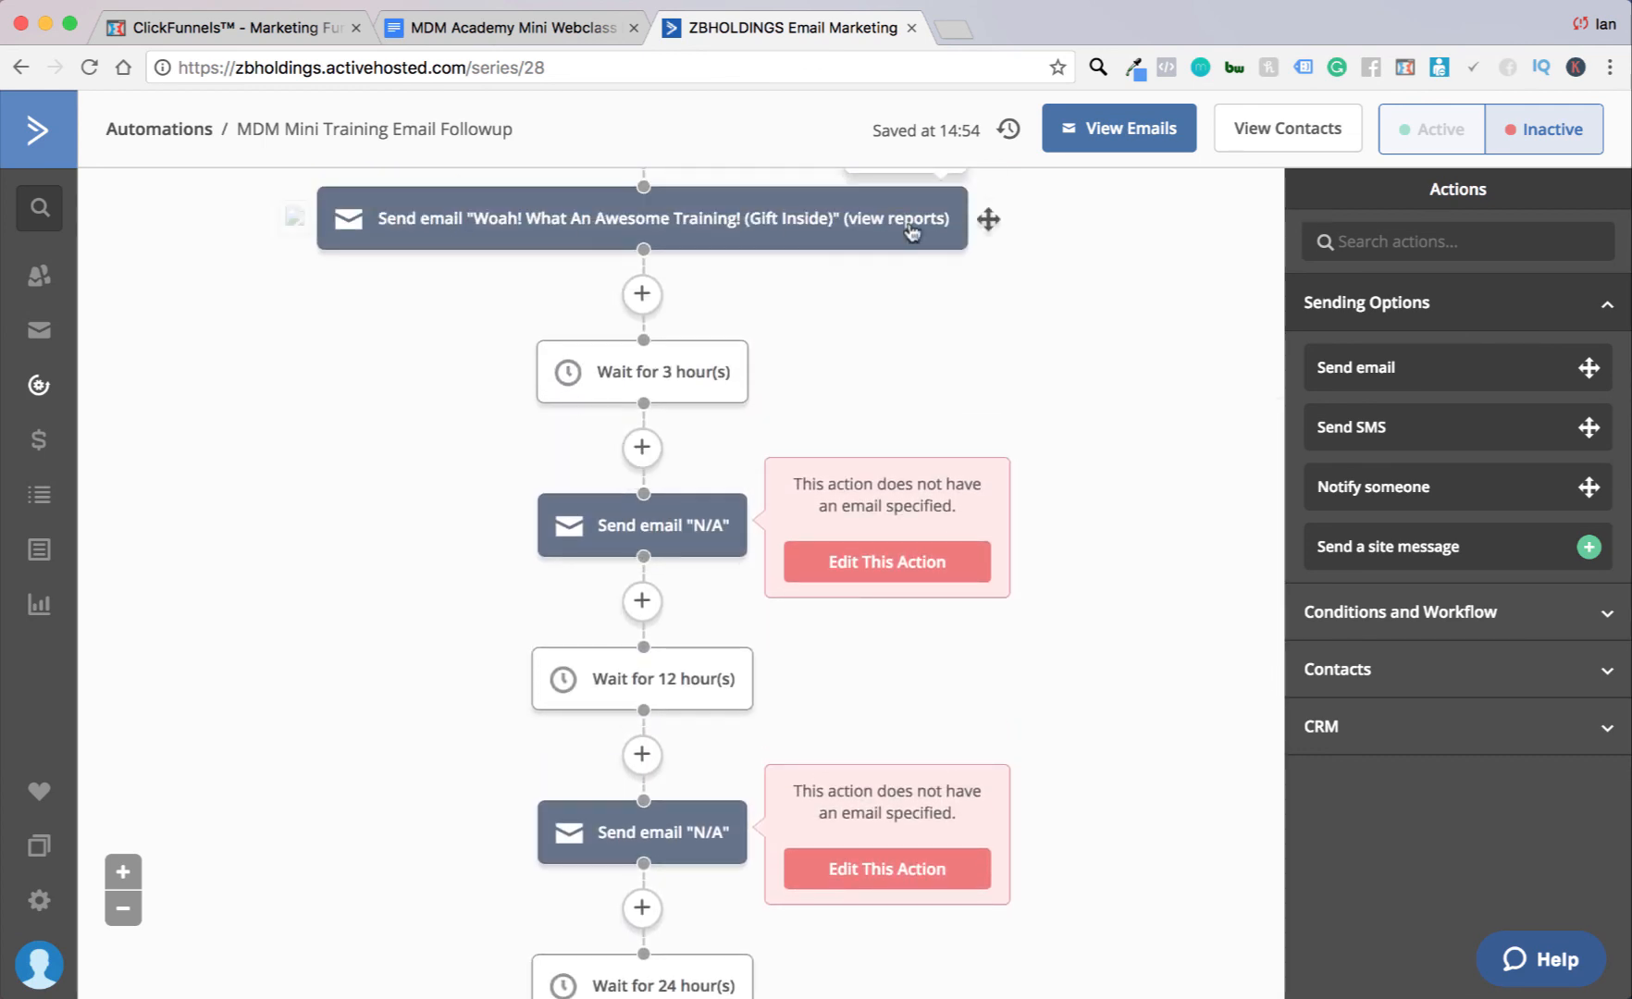
{"action": "scroll", "coordinate": [620, 444], "scroll_direction": "down", "scroll_amount": 4}
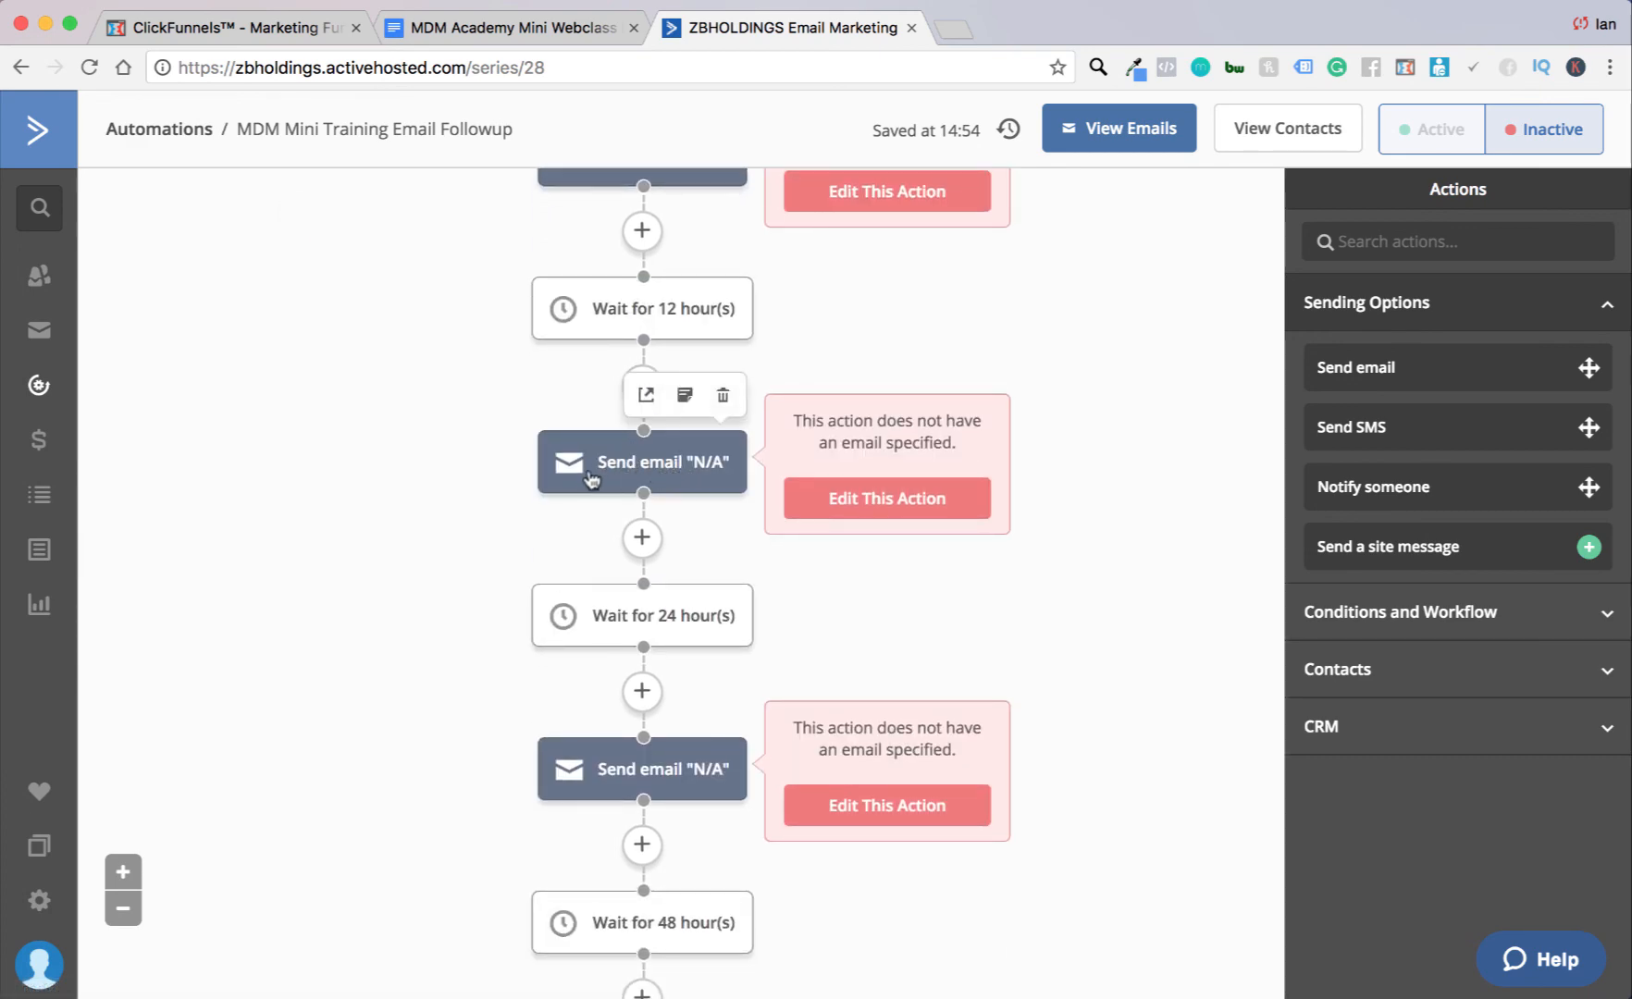
{"action": "scroll", "coordinate": [726, 518], "scroll_direction": "up", "scroll_amount": 10}
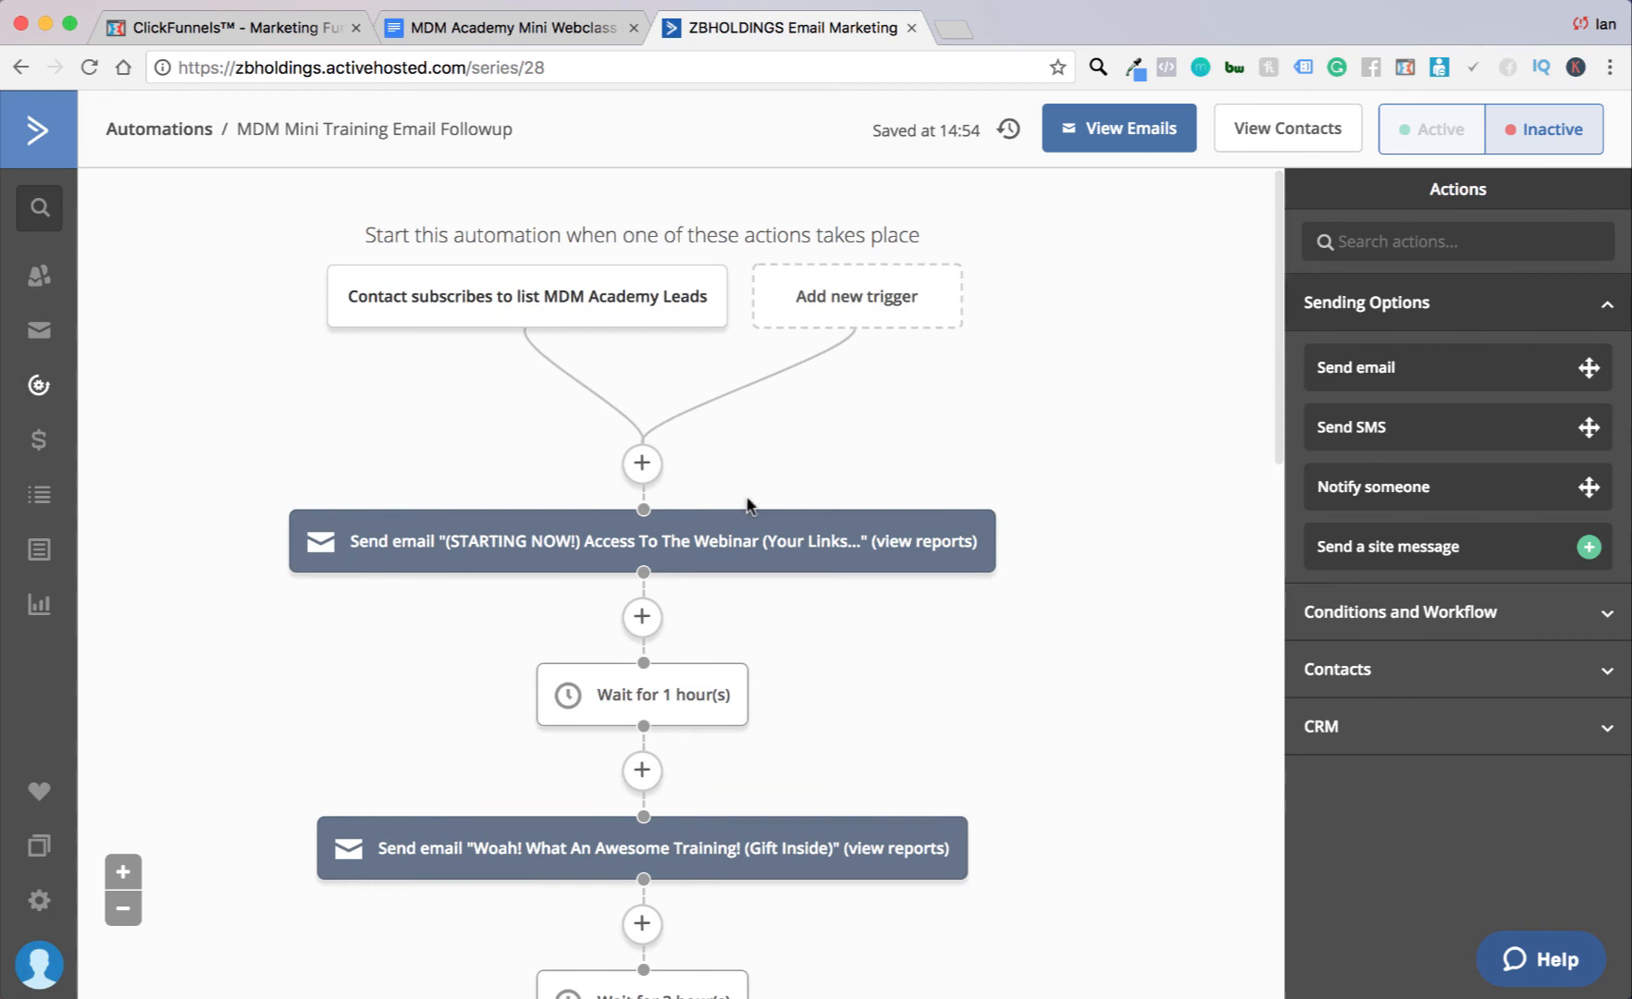
{"action": "scroll", "coordinate": [759, 499], "scroll_direction": "down", "scroll_amount": 5}
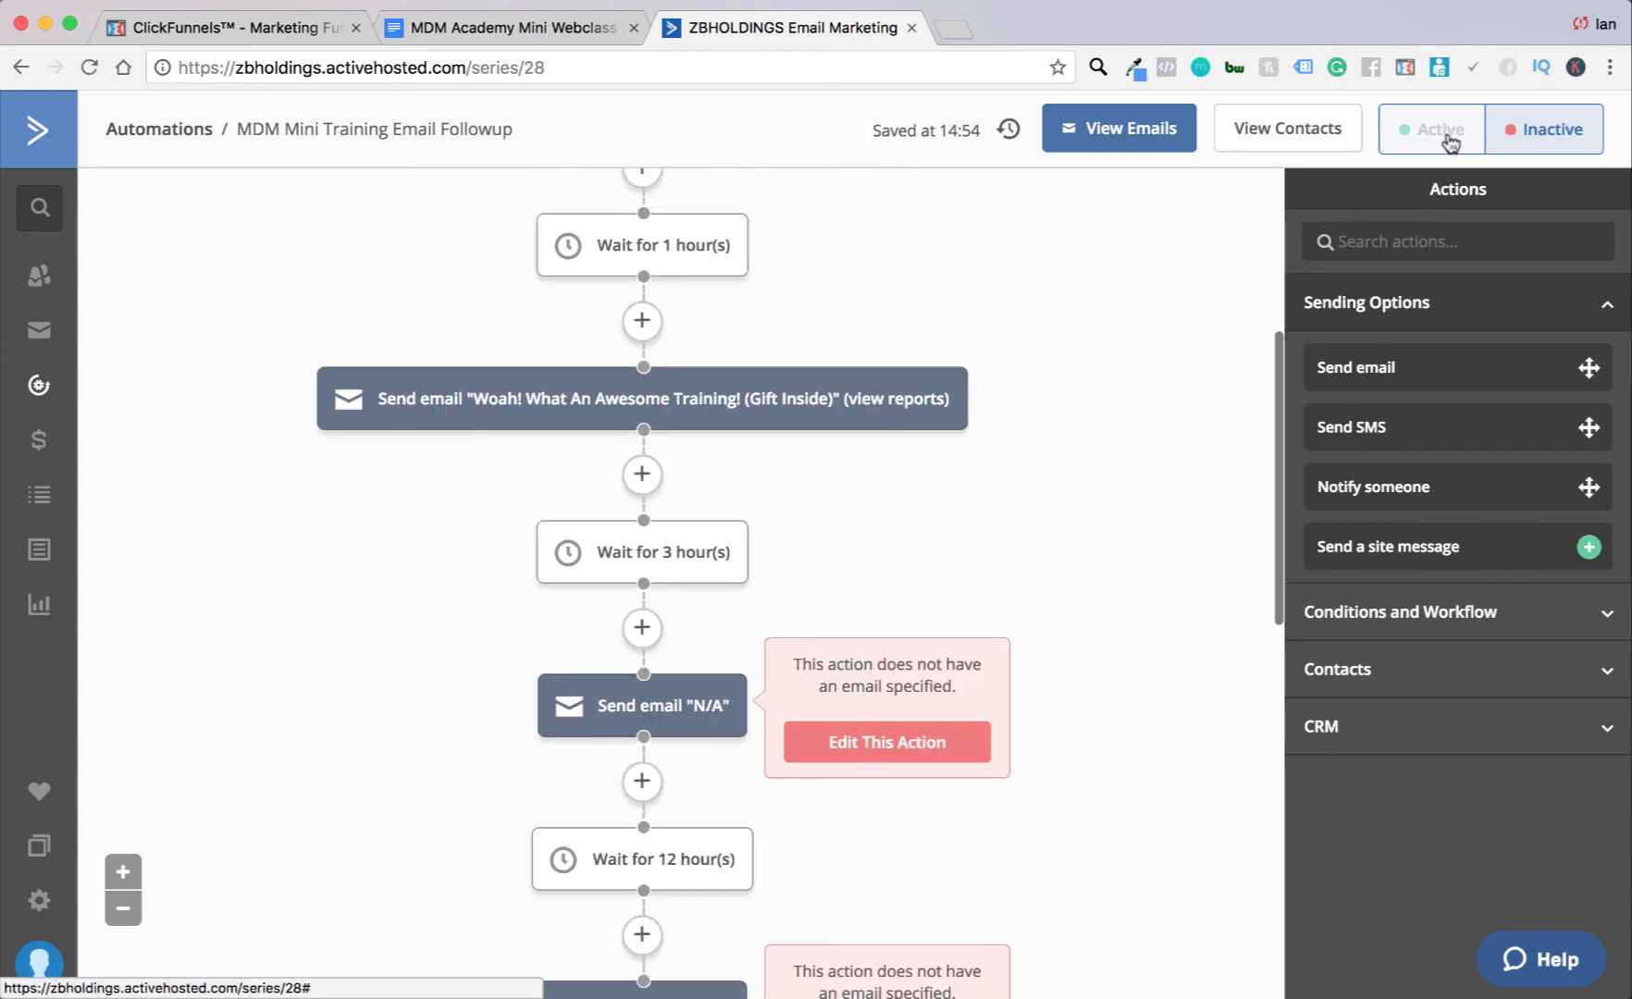
{"action": "left_click", "coordinate": [1449, 141]}
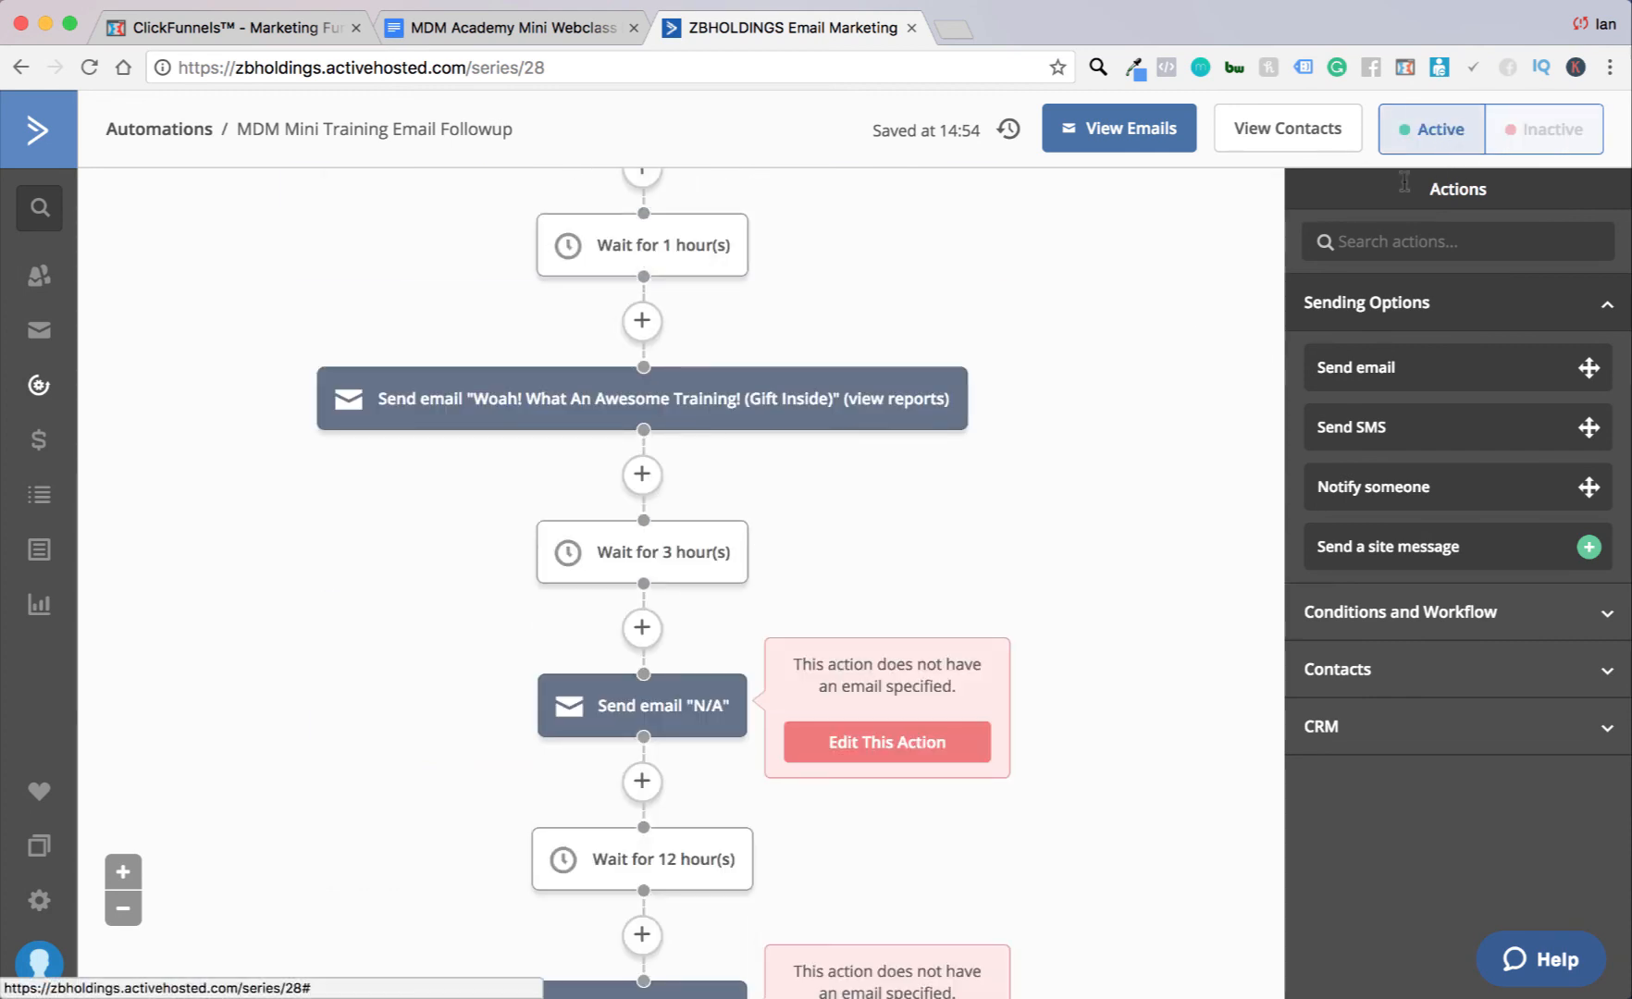
Step: Compare the start of the automation with the MDM Academy Mini Webclass Emails document in Google Docs, ending back in ActiveCampaign
{"action": "scroll", "coordinate": [1158, 335], "scroll_direction": "up", "scroll_amount": 5}
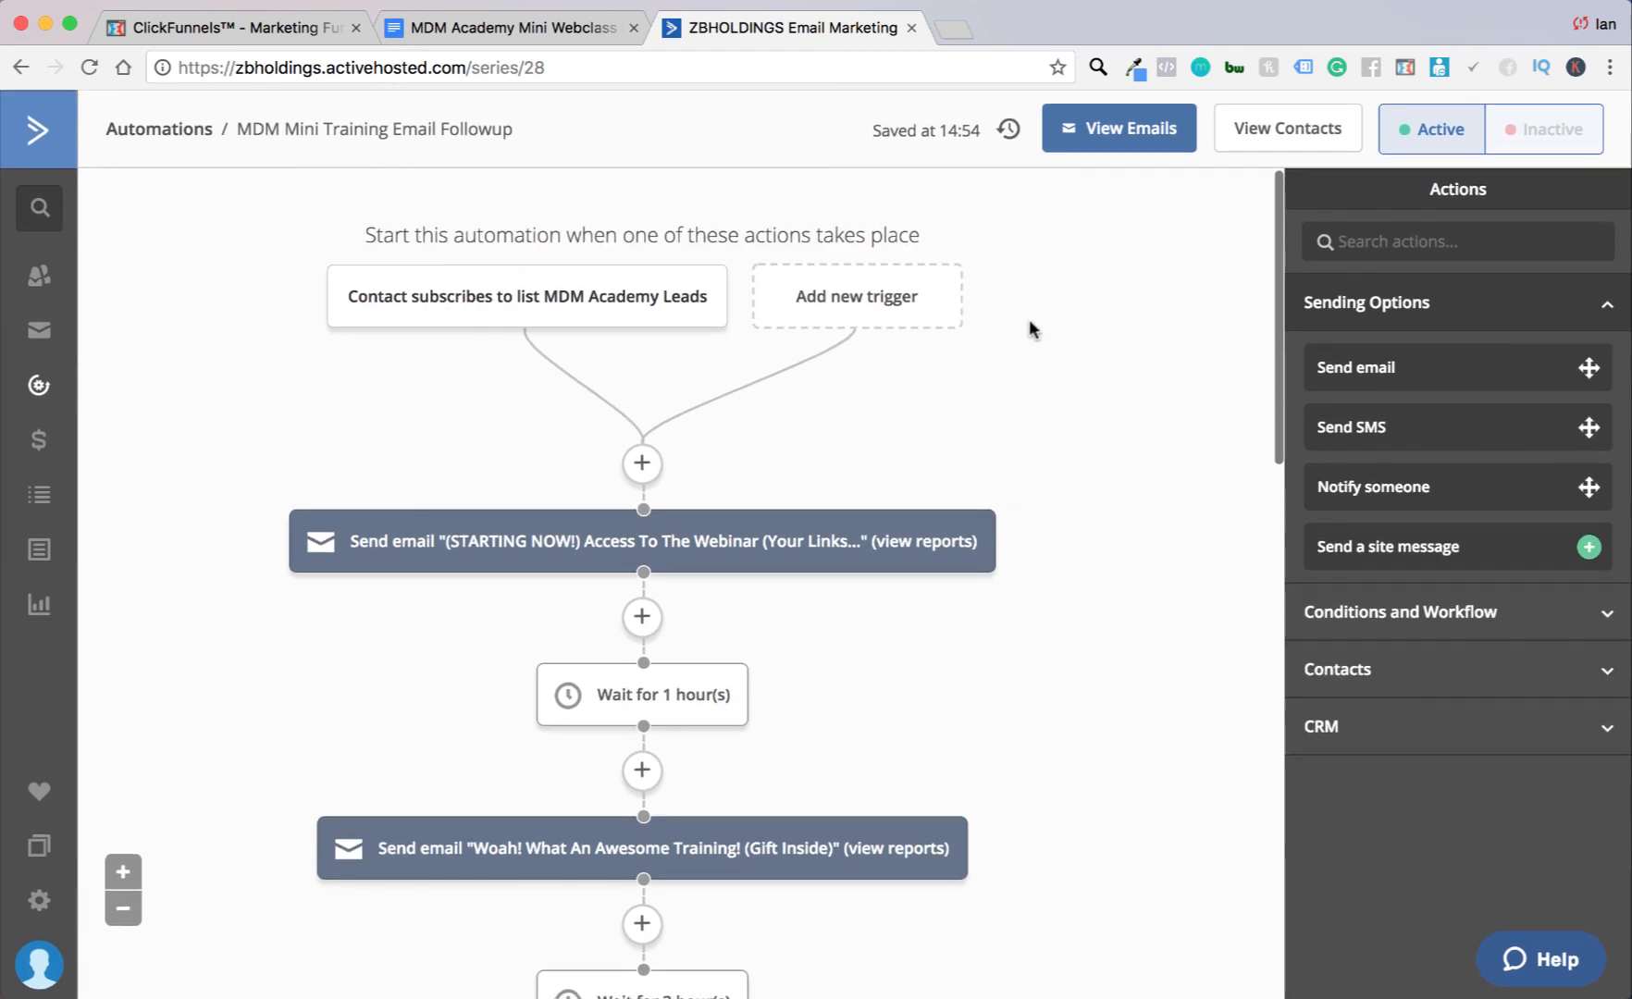
{"action": "left_click", "coordinate": [553, 24]}
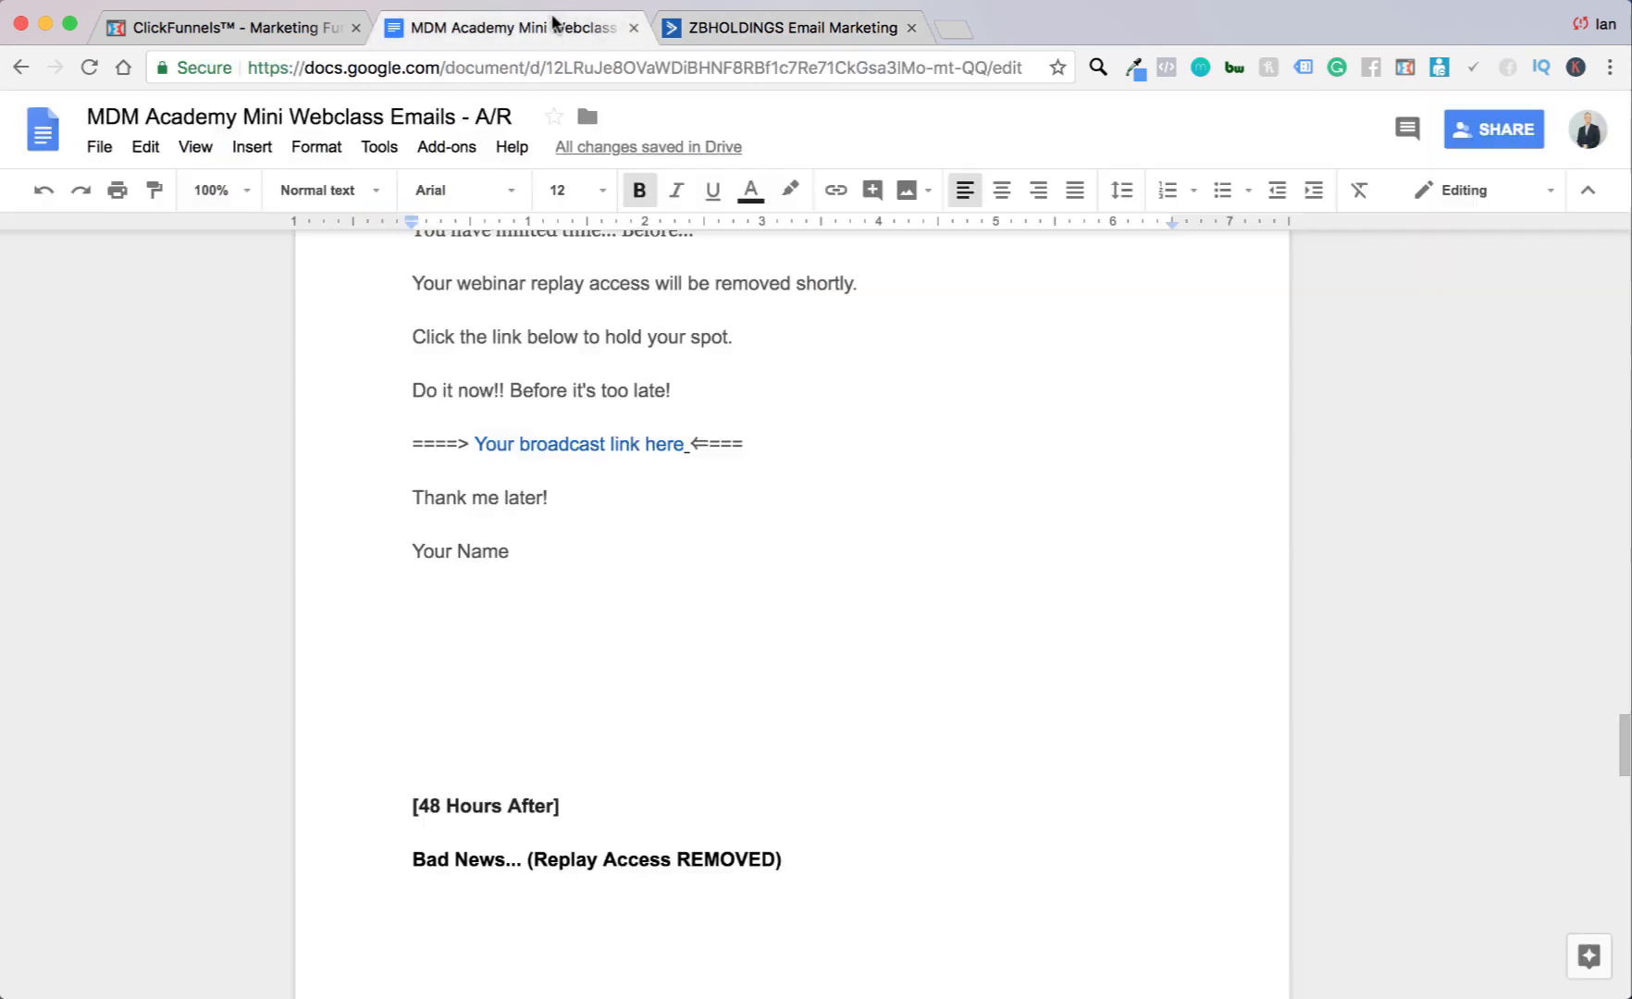
{"action": "left_click", "coordinate": [781, 27]}
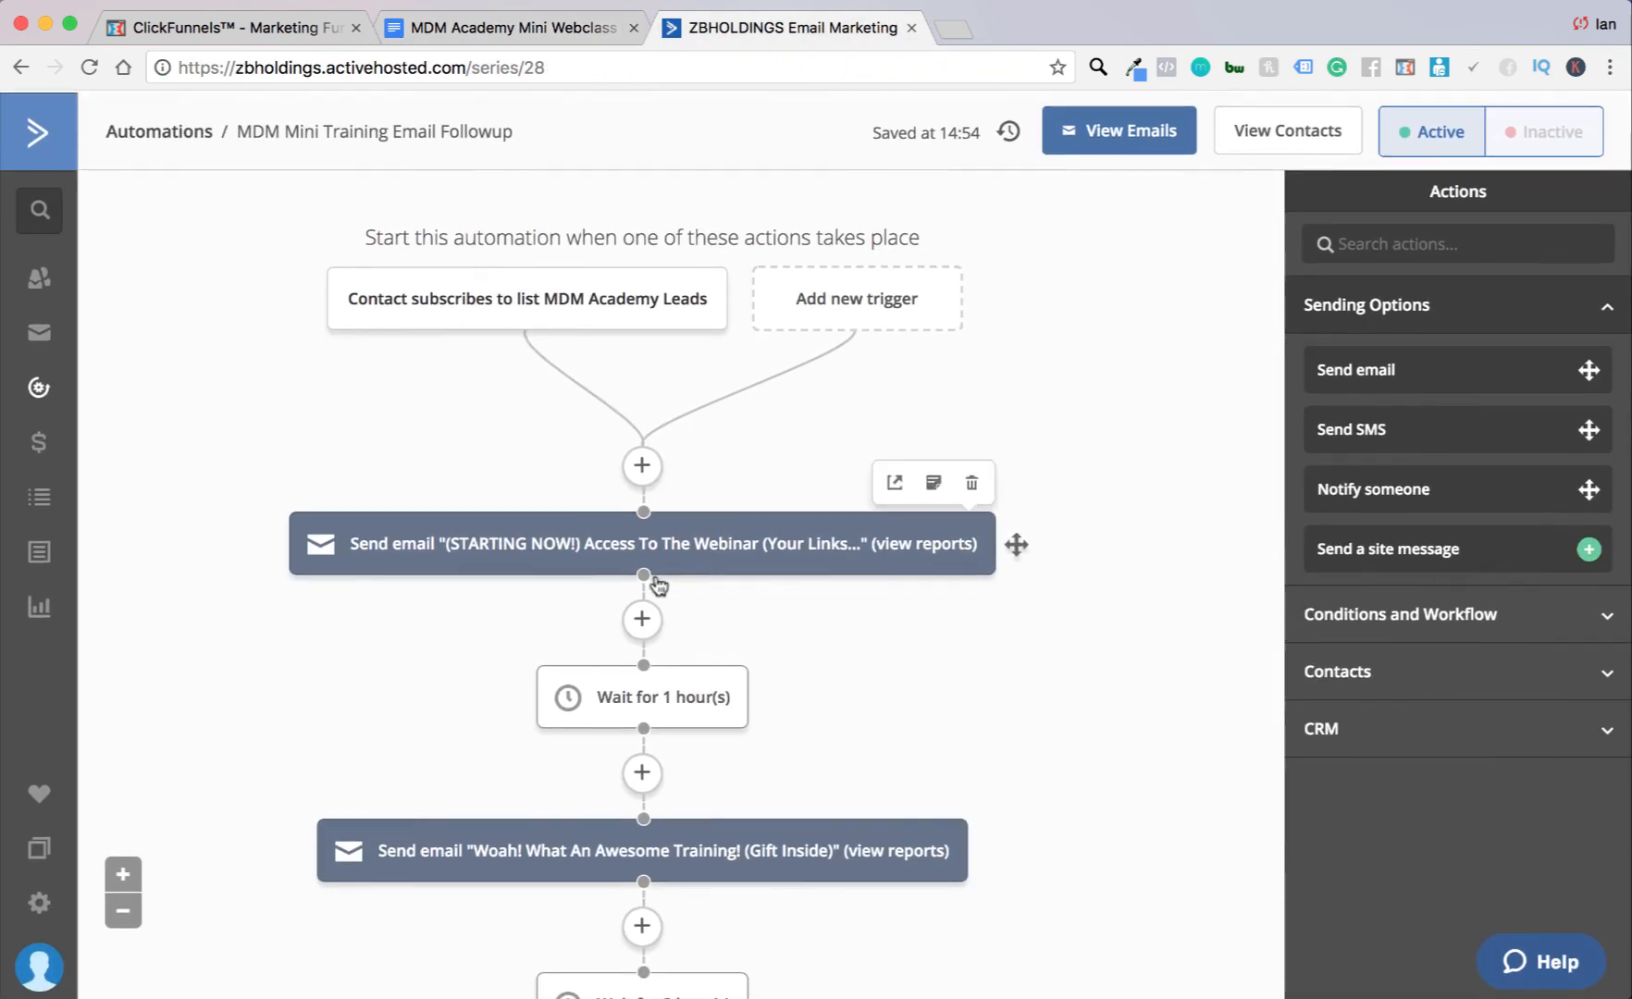
{"action": "scroll", "coordinate": [667, 444], "scroll_direction": "down", "scroll_amount": 1}
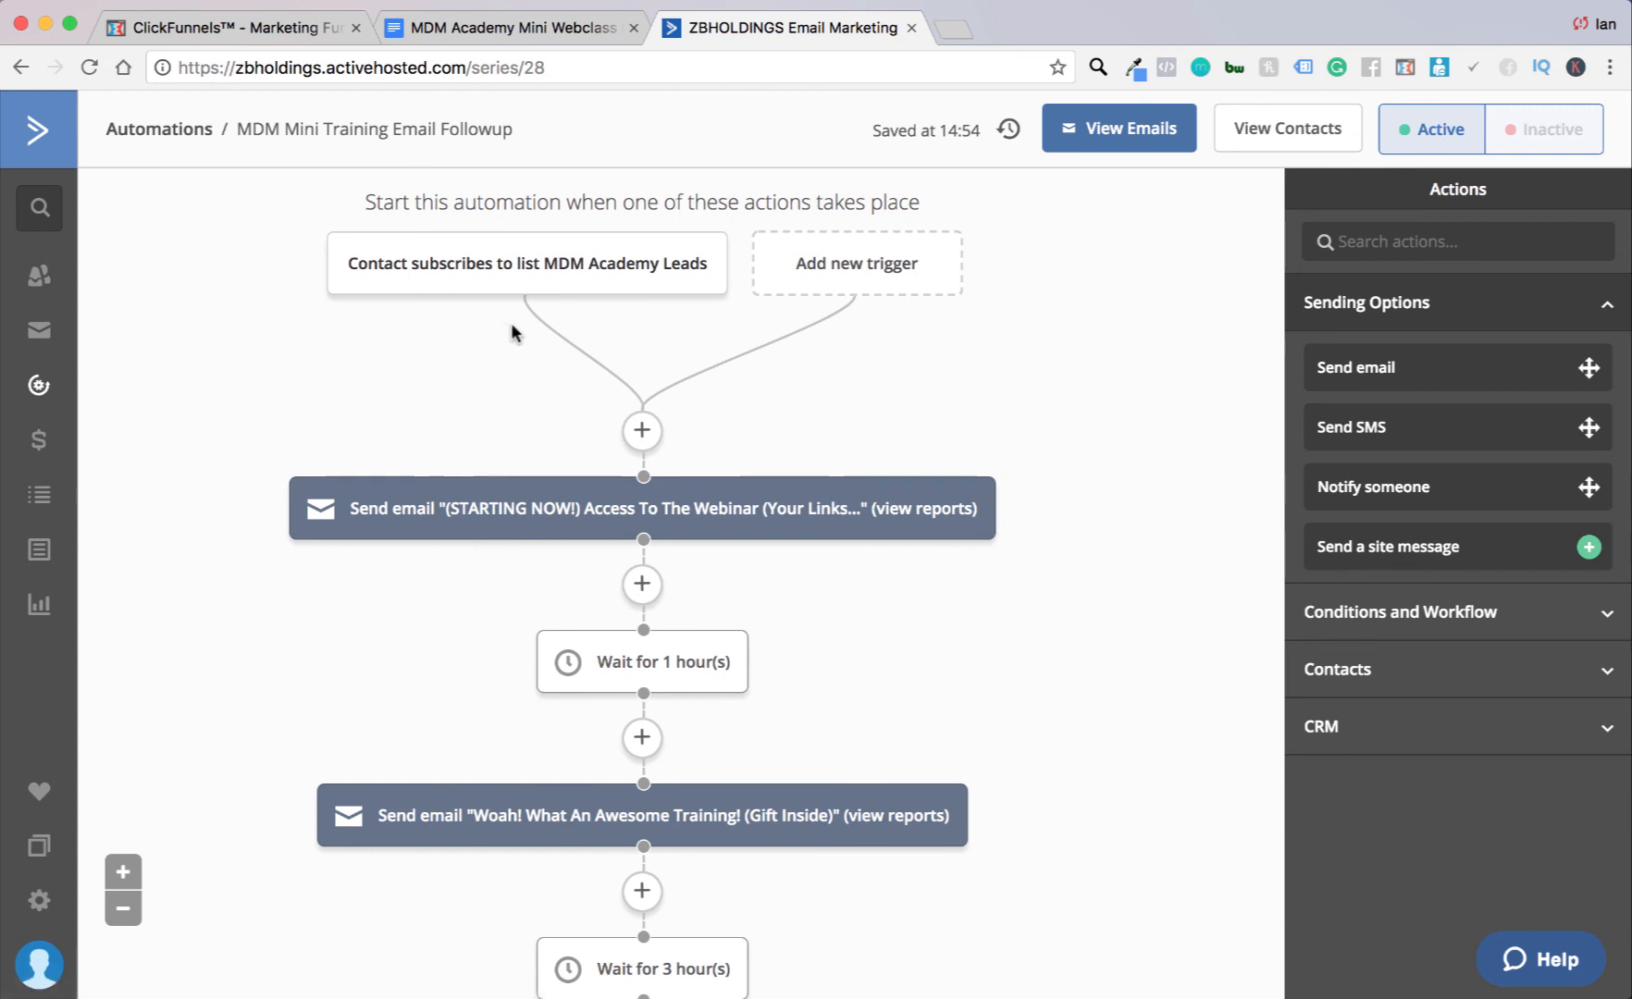
{"action": "left_click", "coordinate": [556, 26]}
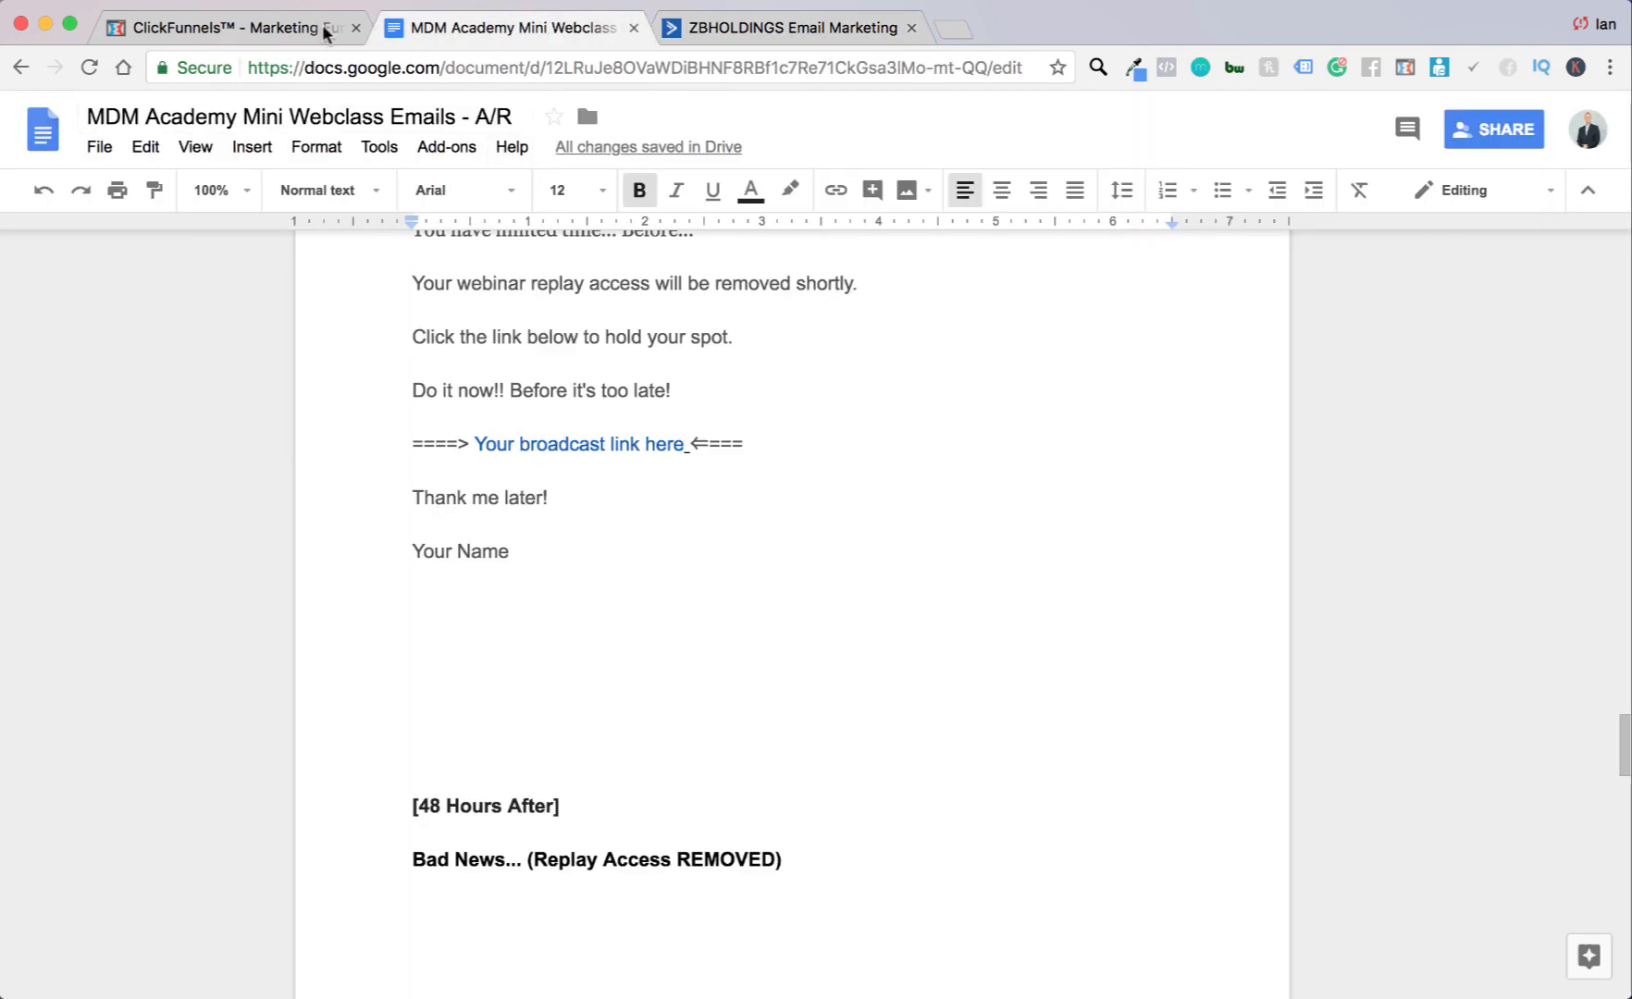
{"action": "left_click", "coordinate": [768, 19]}
{"action": "scroll", "coordinate": [1119, 411], "scroll_direction": "up", "scroll_amount": 2}
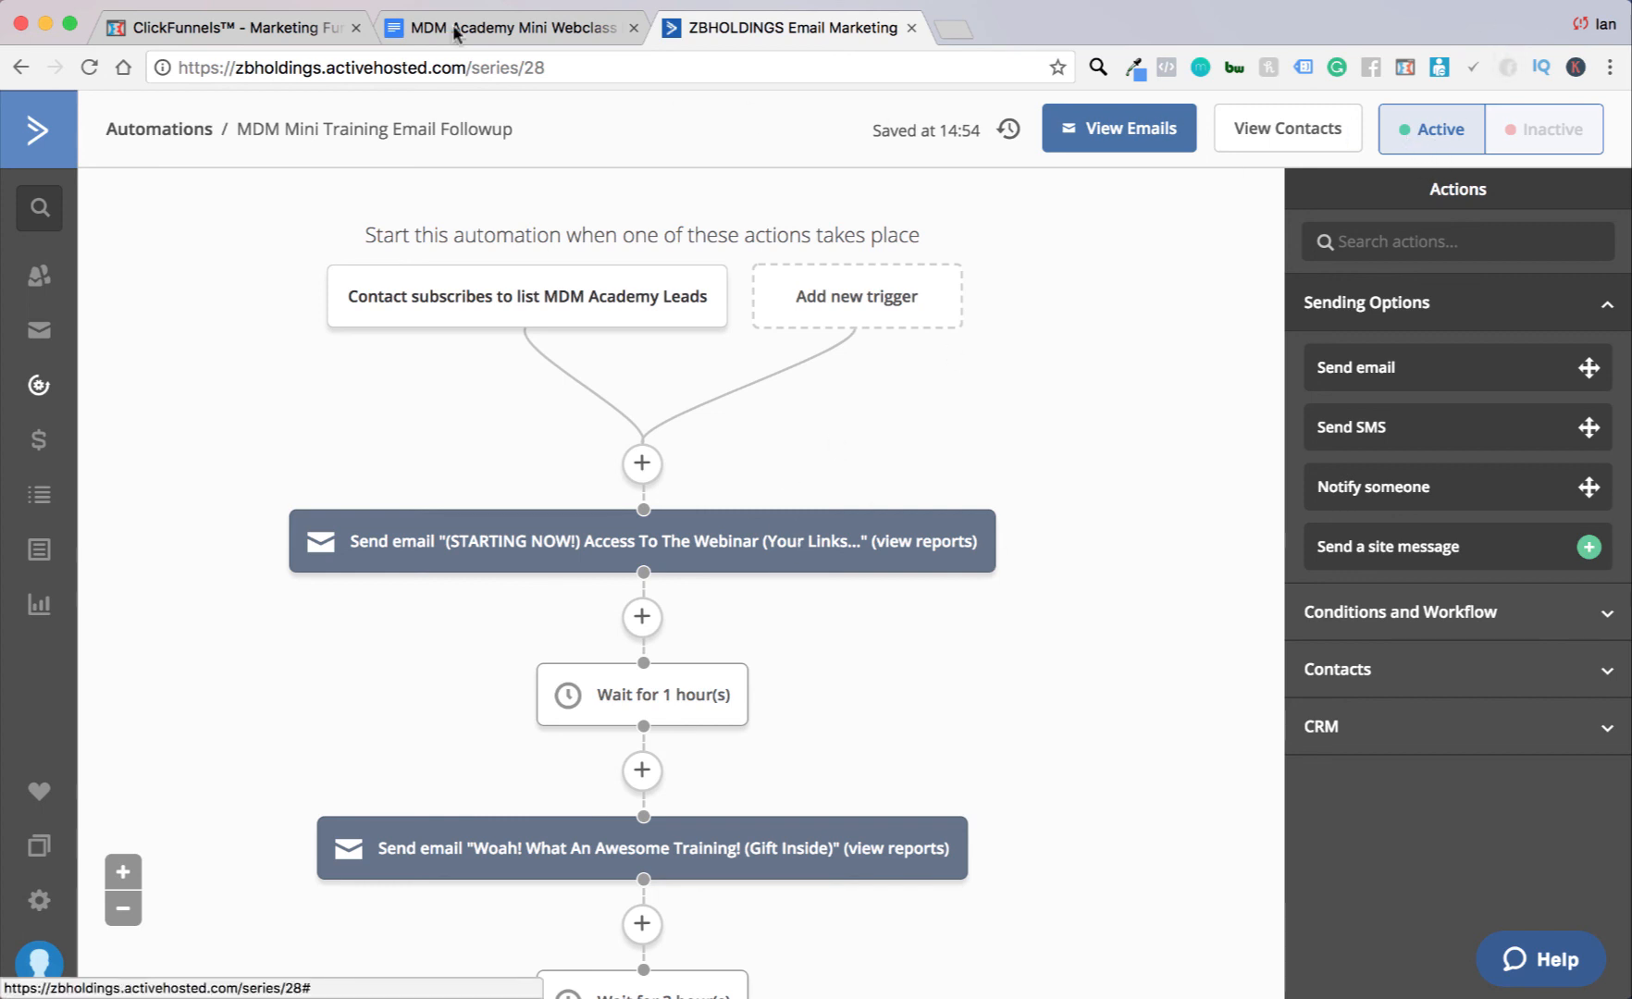
Step: Switch to ClickFunnels and open the Optin step of the mini webinar funnel
{"action": "left_click", "coordinate": [277, 31]}
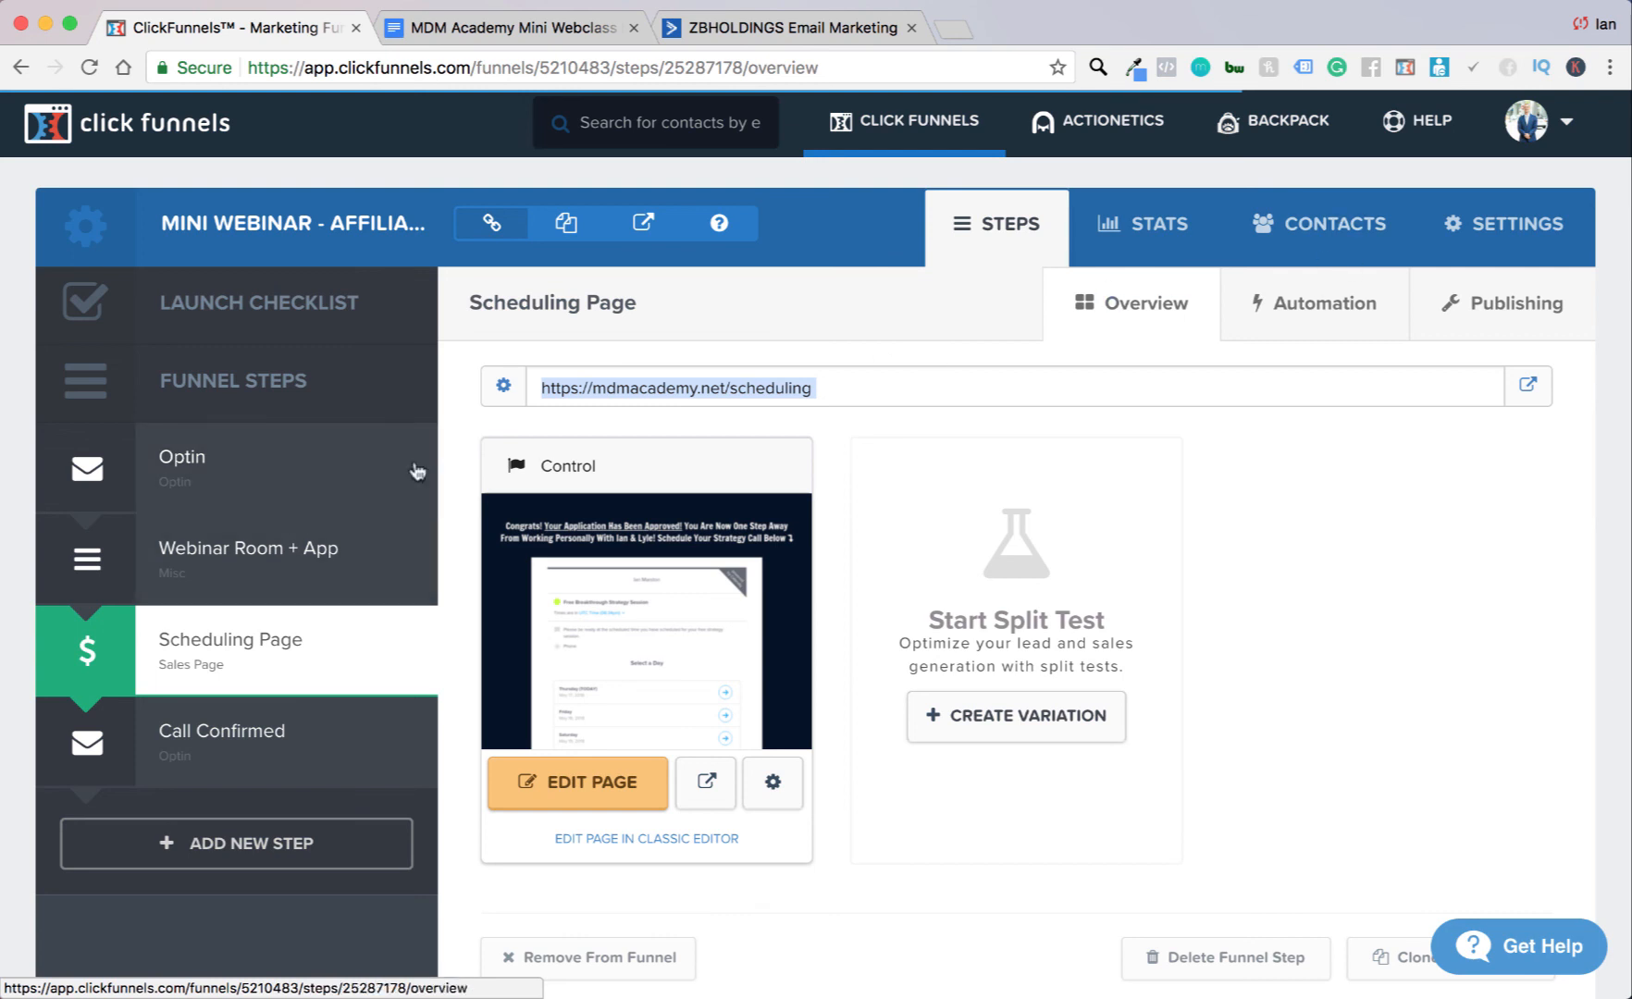
{"action": "left_click", "coordinate": [243, 486]}
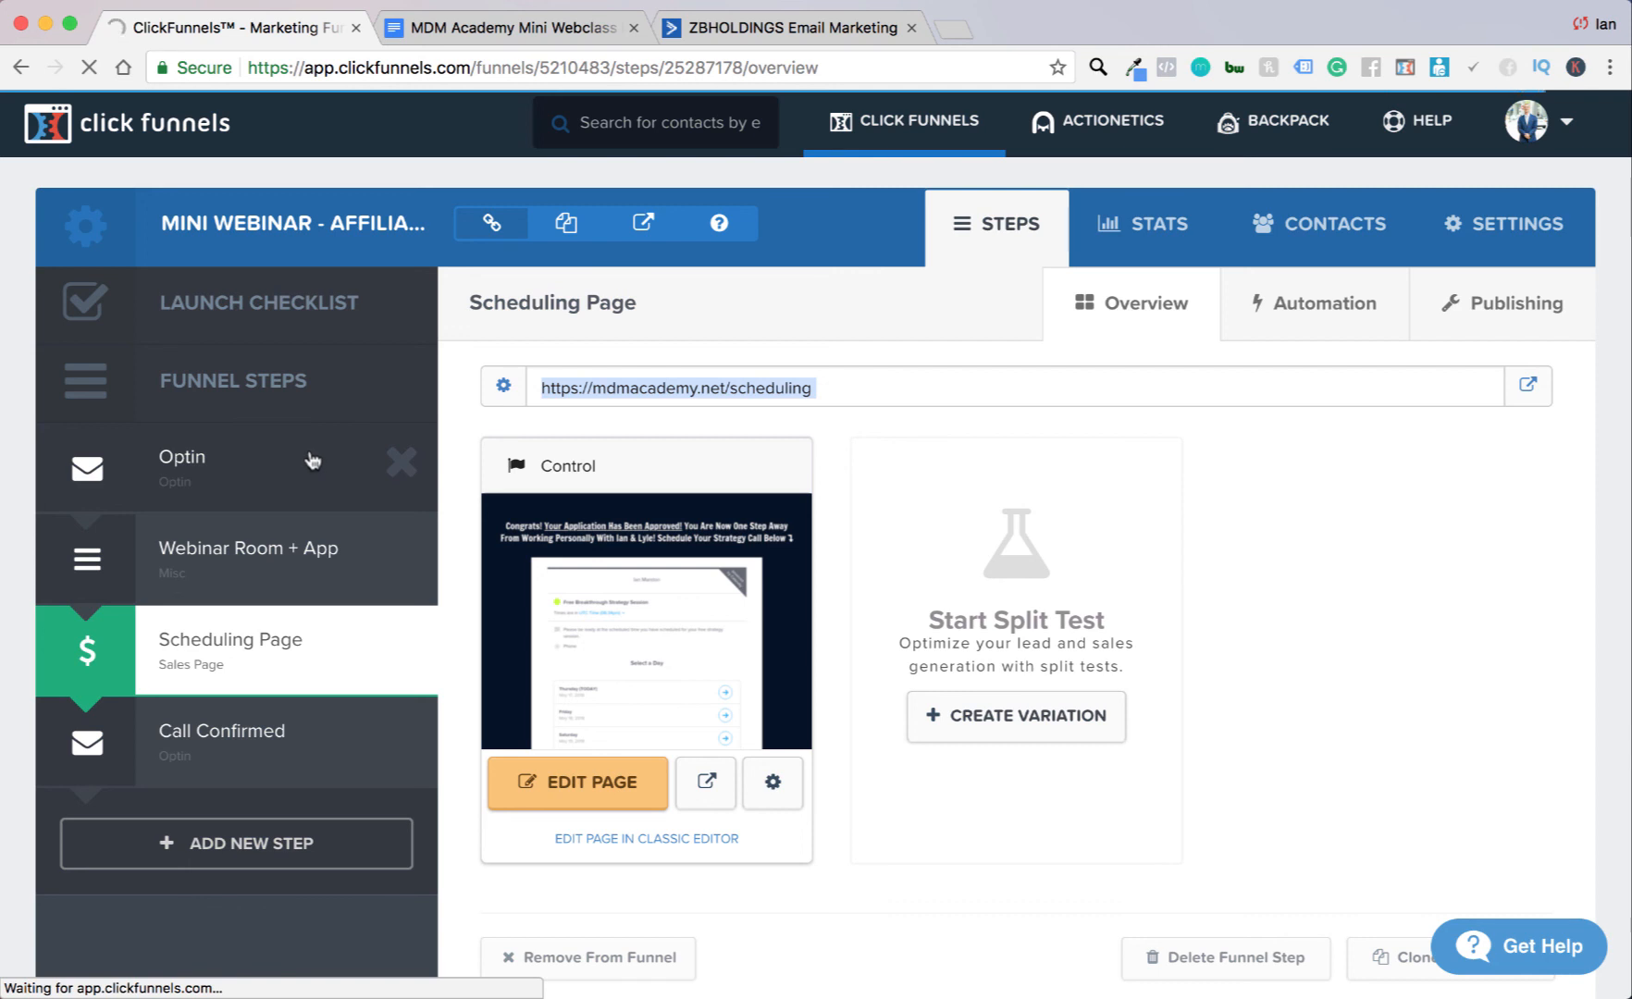
Step: Return to ActiveCampaign, inspect the list subscription trigger's options without changing them, and look over the following emails and waits
{"action": "left_click", "coordinate": [768, 30]}
{"action": "left_click", "coordinate": [547, 298]}
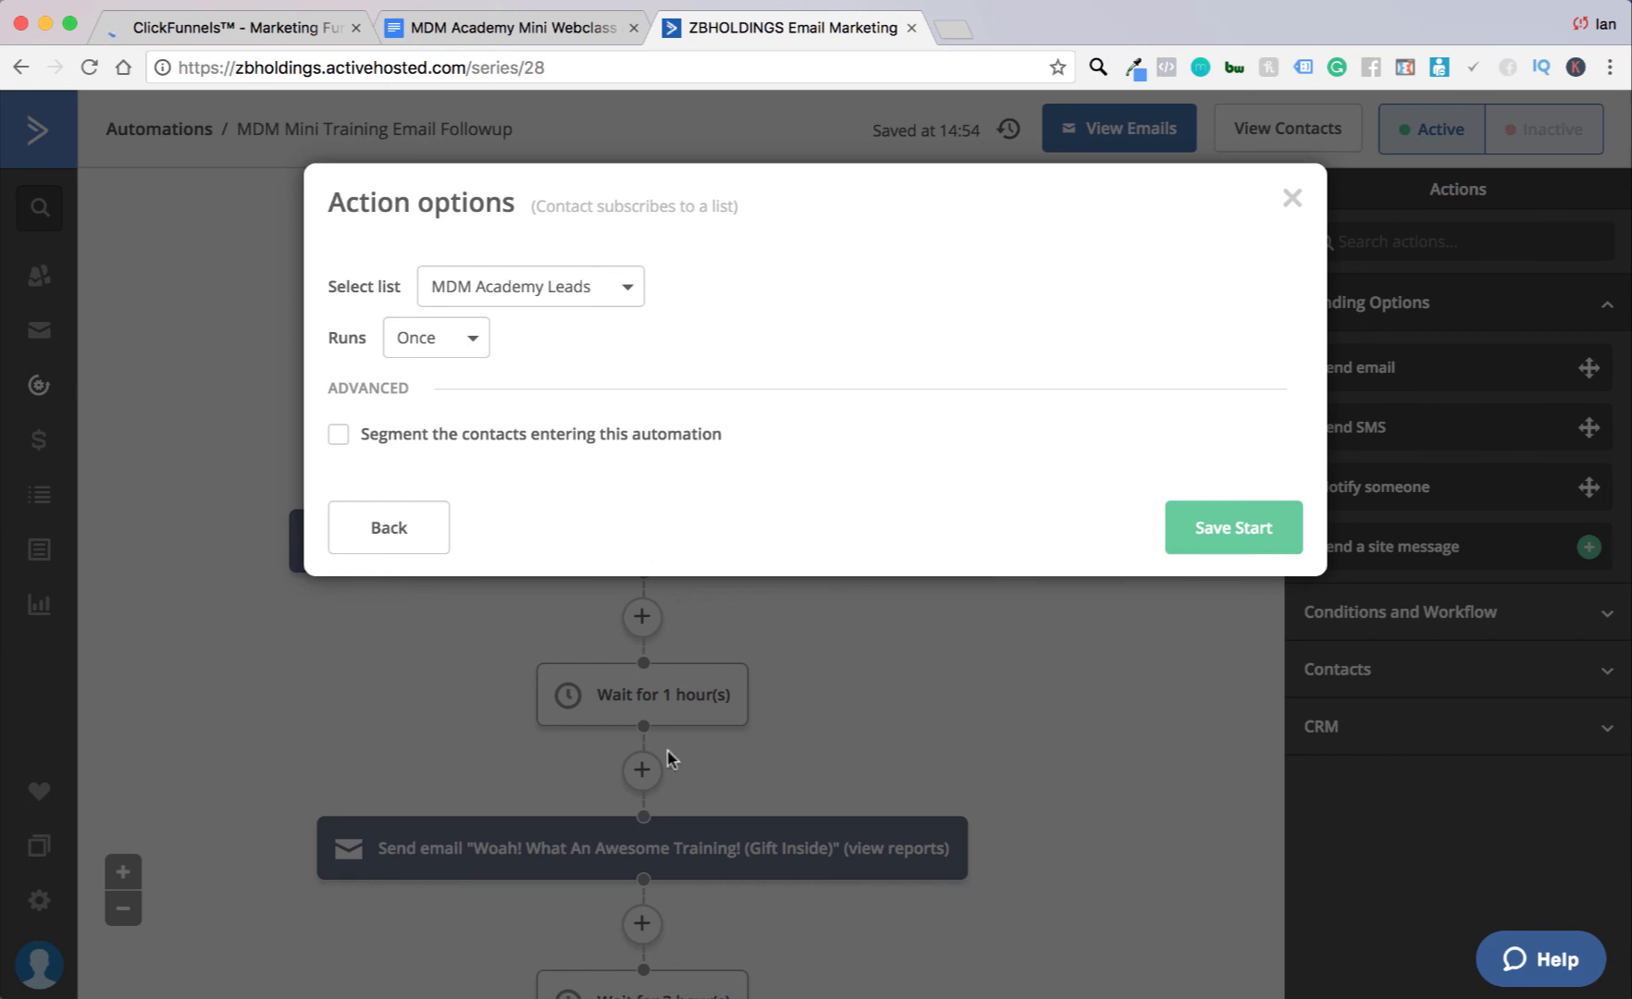
{"action": "left_click", "coordinate": [1292, 198]}
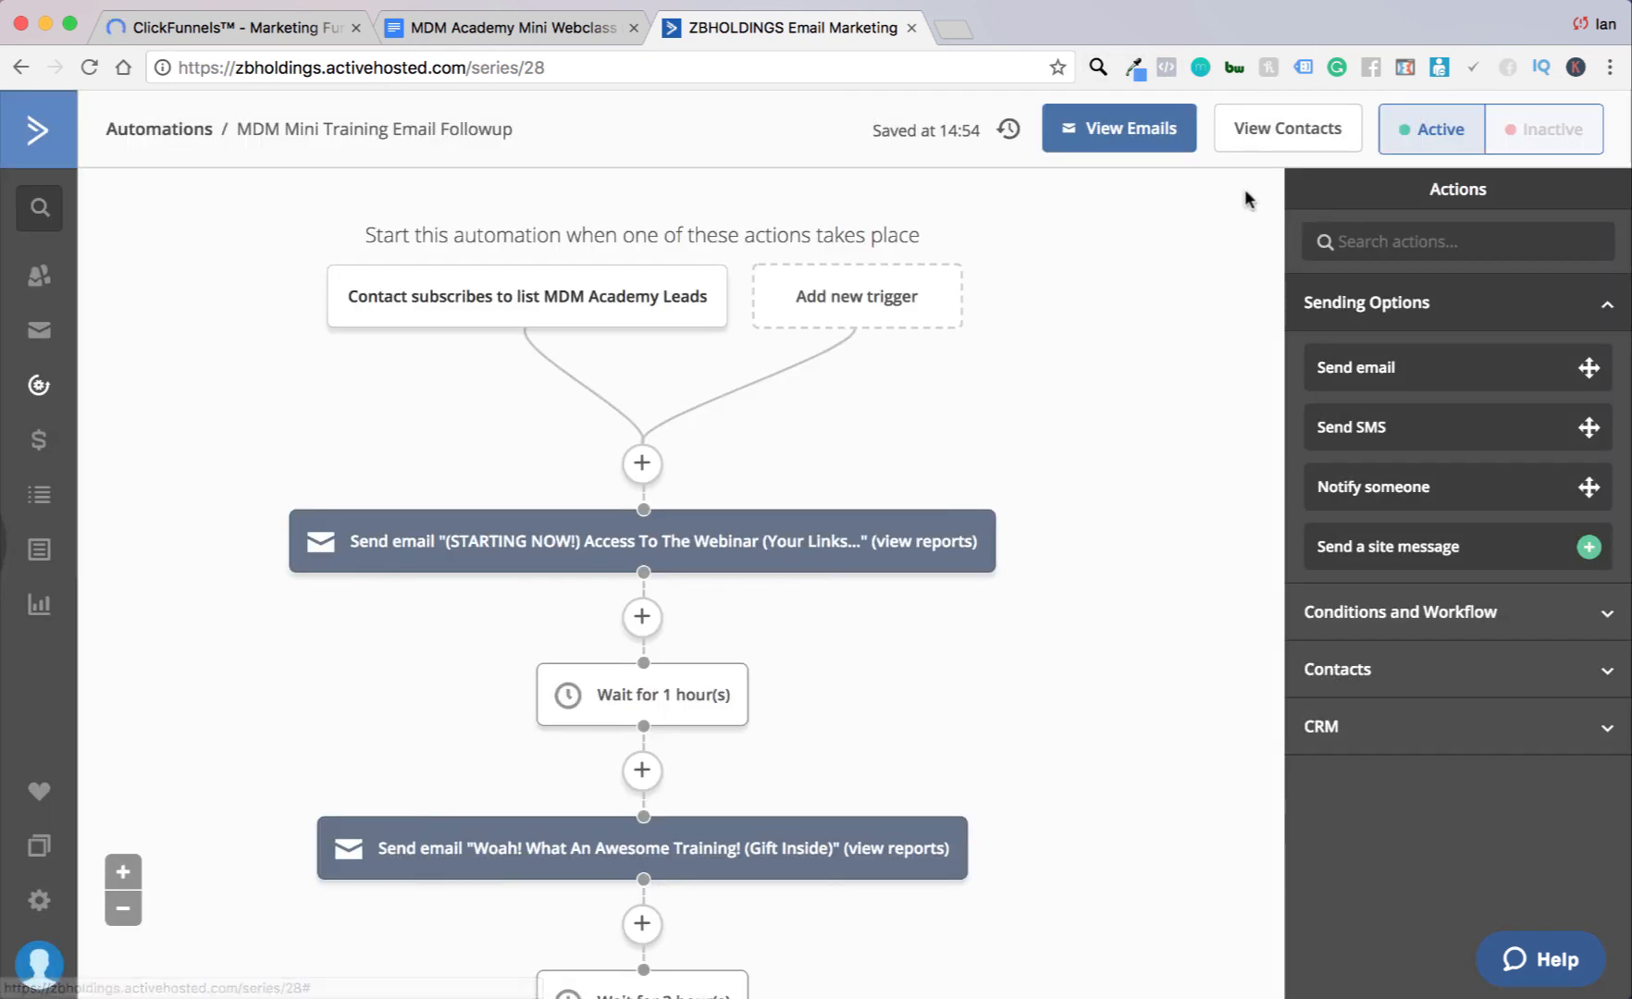
{"action": "scroll", "coordinate": [760, 347], "scroll_direction": "down", "scroll_amount": 10}
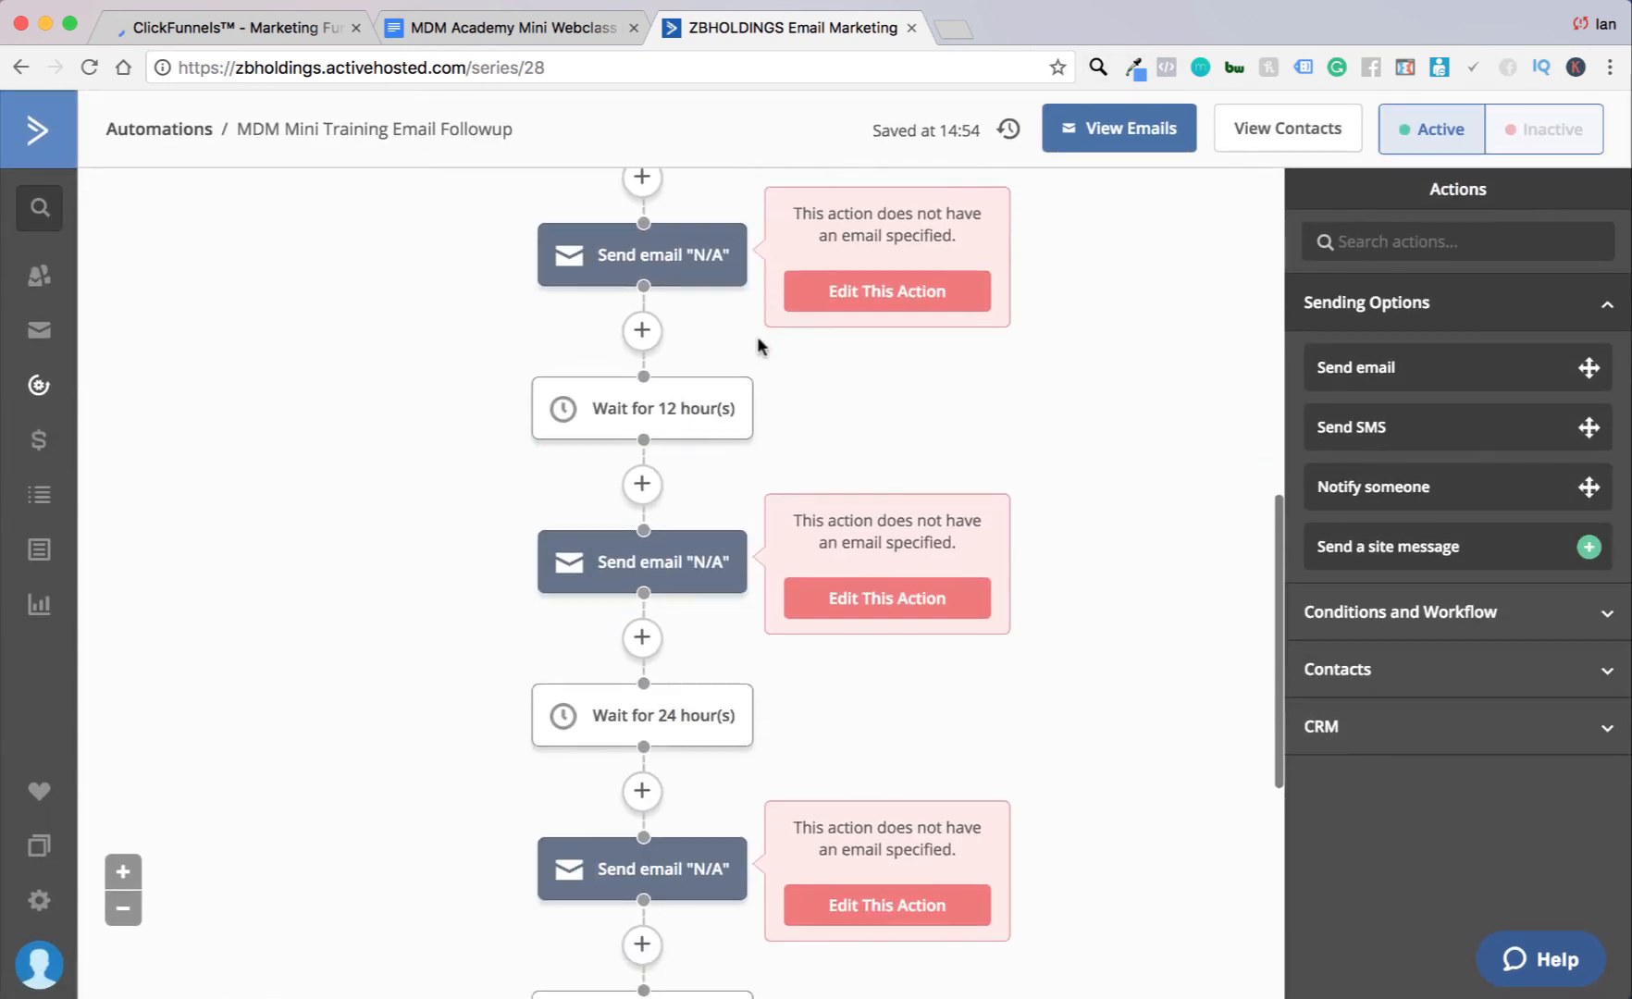